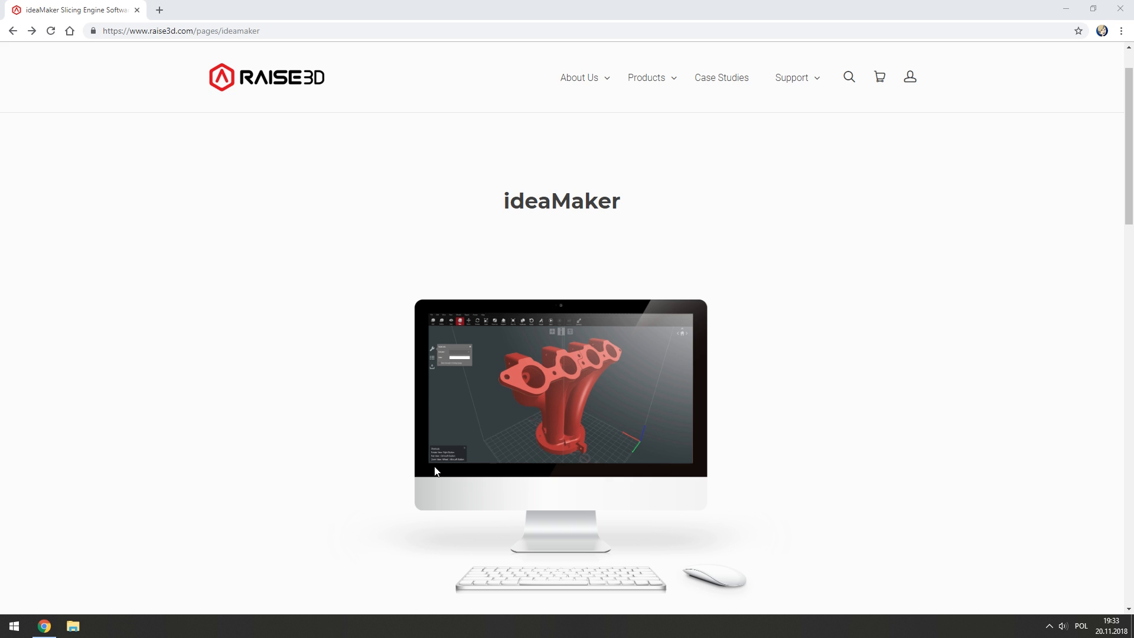
# Find the software download link below the ideaMaker system requirements and open the Download Center.
pyautogui.scroll(-5, 553, 216)
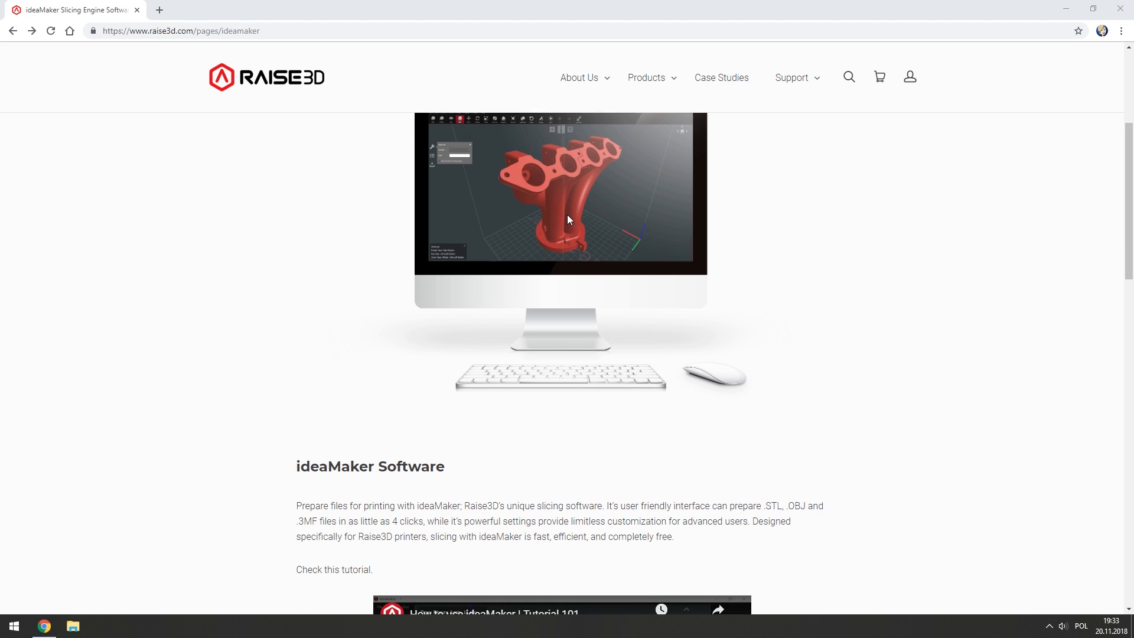
pyautogui.scroll(-13, 572, 201)
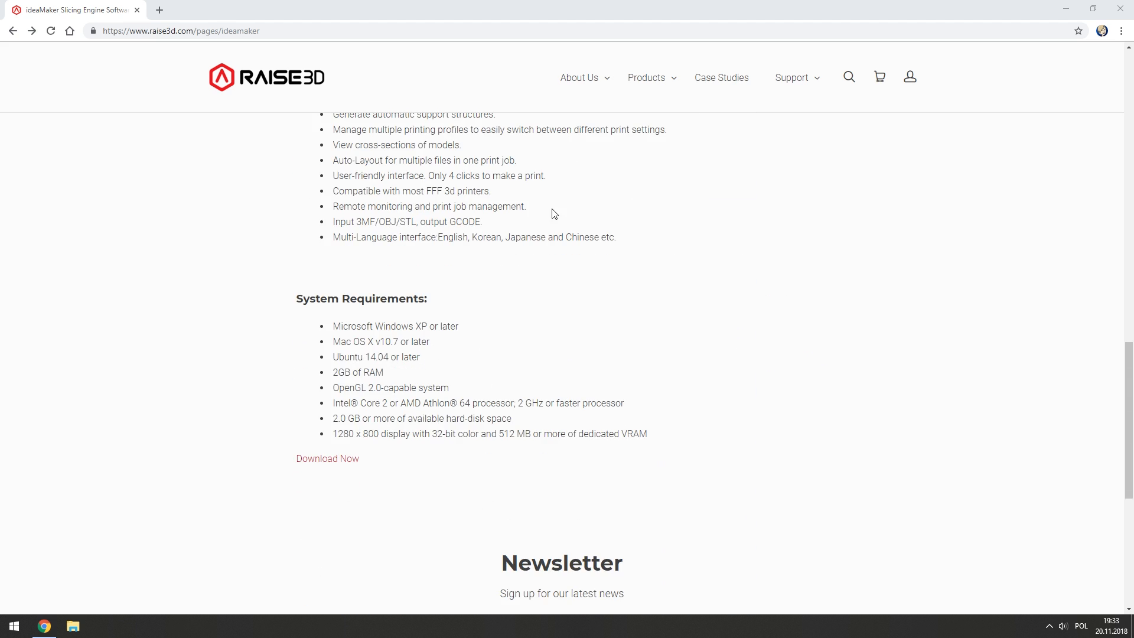
pyautogui.scroll(-6, 552, 212)
pyautogui.scroll(4, 413, 290)
pyautogui.click(353, 369)
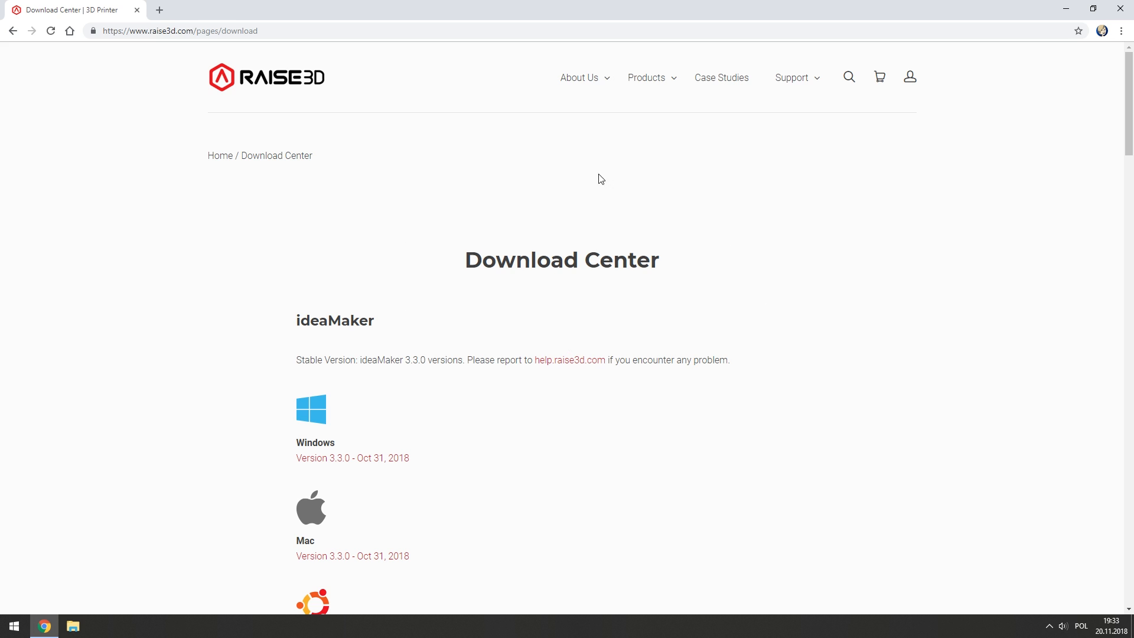
# Review the ideaMaker downloads offered for Windows, Mac and Linux in the Download Center.
pyautogui.scroll(-1, 520, 248)
pyautogui.scroll(-2, 519, 260)
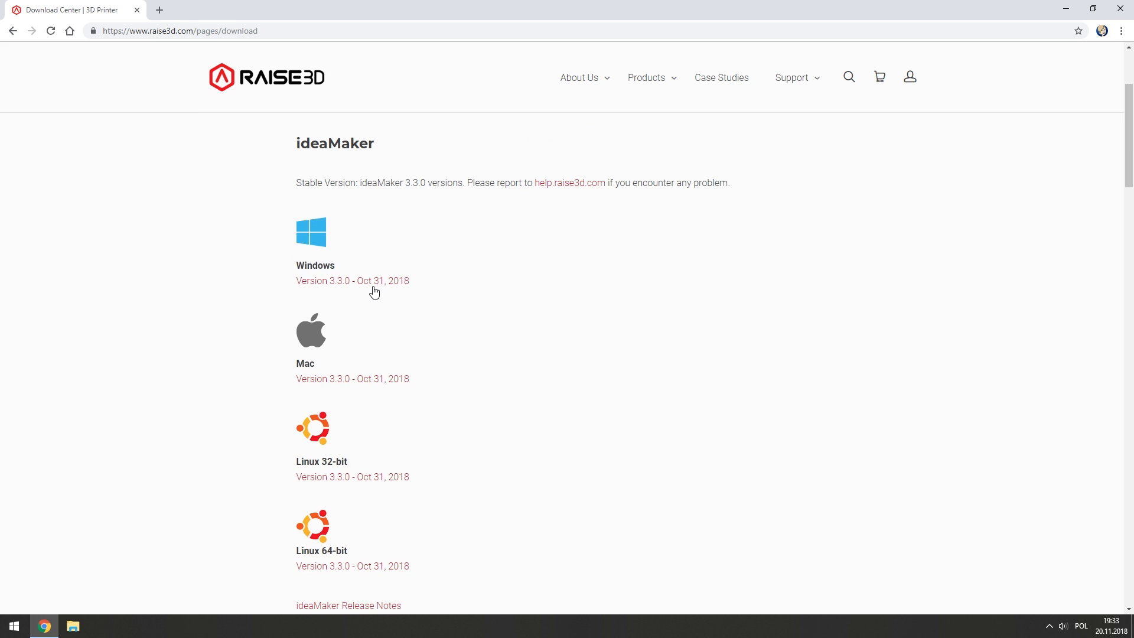
pyautogui.scroll(-3, 478, 228)
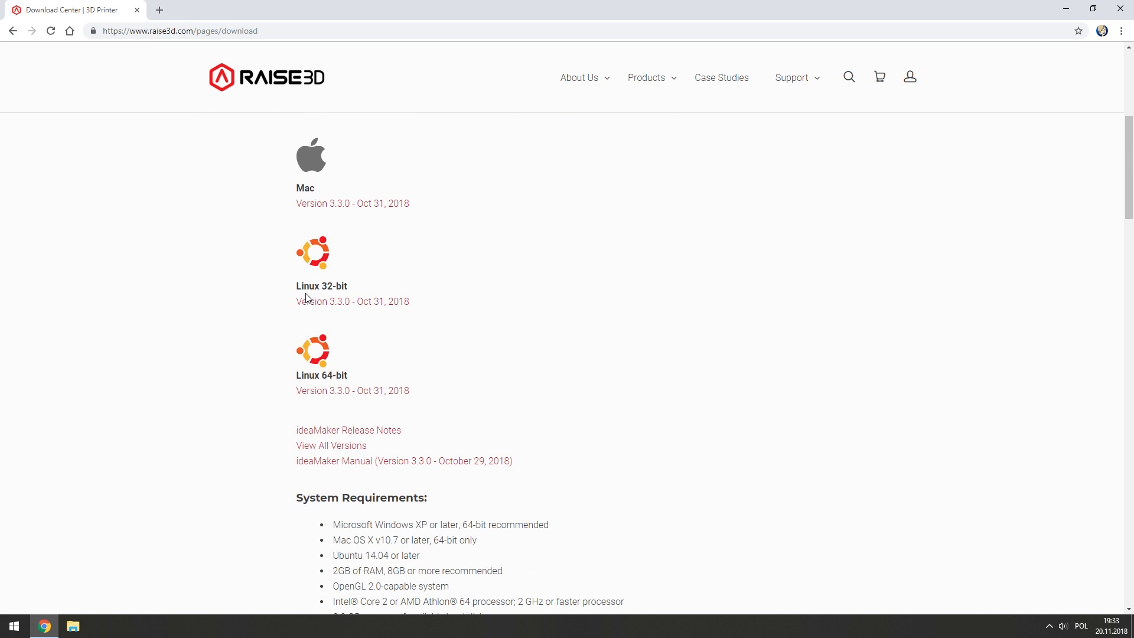
pyautogui.scroll(-2, 286, 361)
pyautogui.scroll(7, 299, 358)
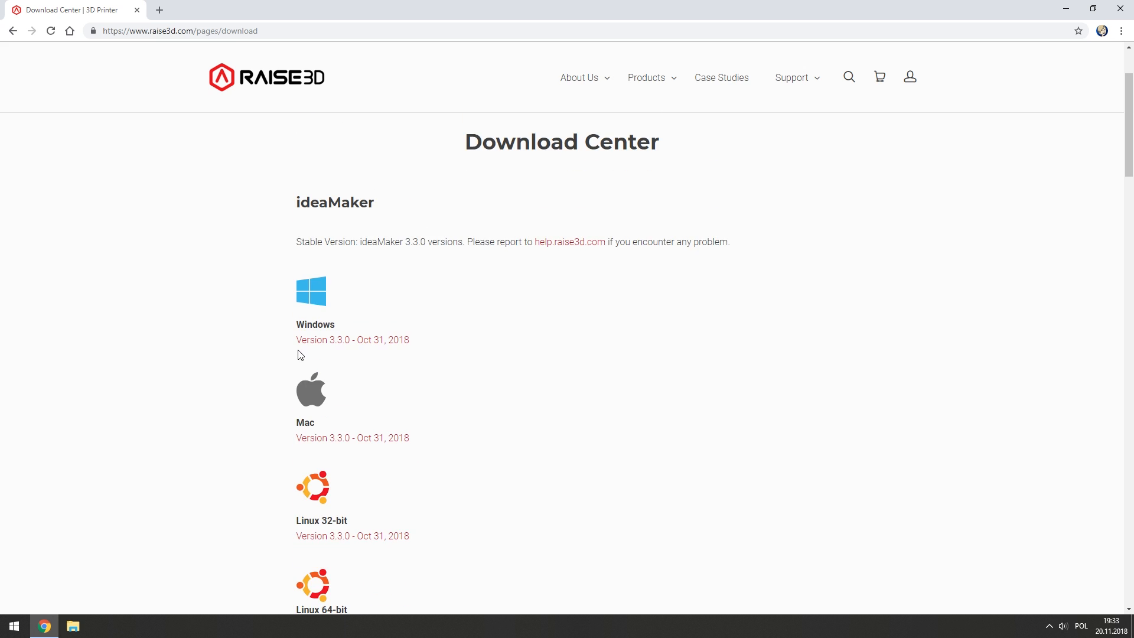
pyautogui.scroll(-1, 301, 354)
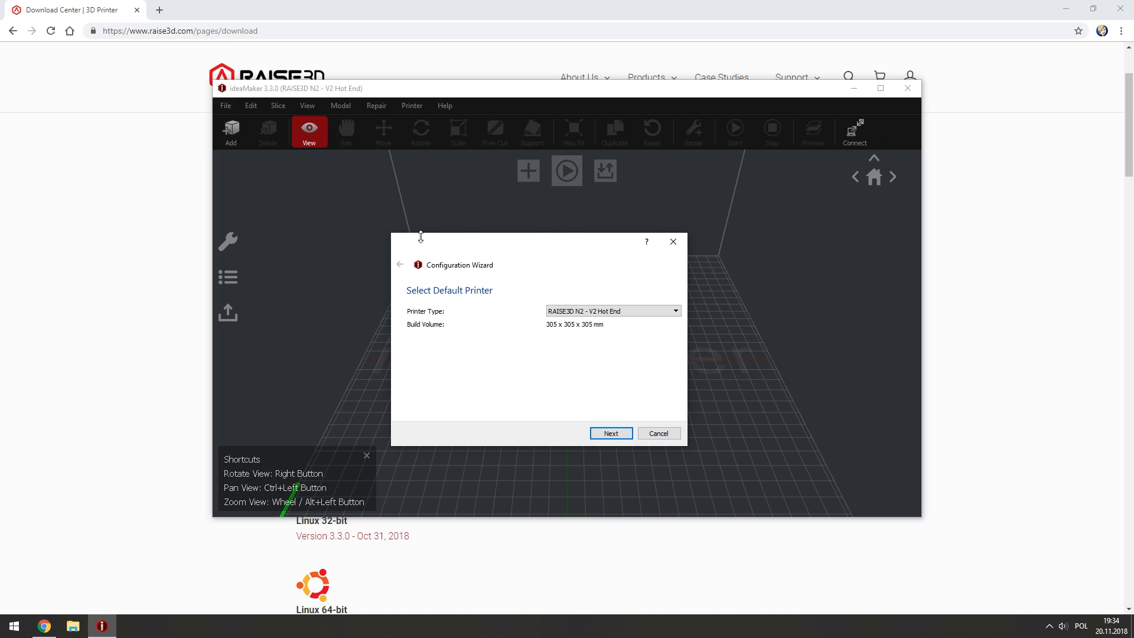
# Choose Others as the default printer type in ideaMaker and name the new printer Anycubic I3.
pyautogui.moveTo(445, 246)
pyautogui.mouseDown()
pyautogui.moveTo(462, 219)
pyautogui.moveTo(441, 224)
pyautogui.mouseUp()
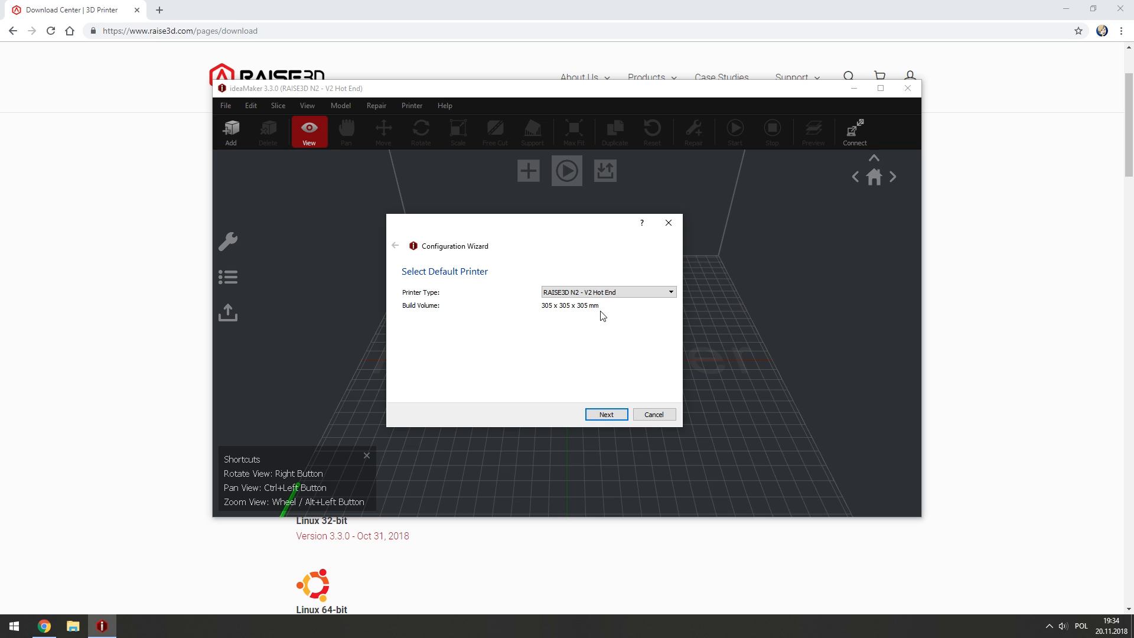
pyautogui.click(579, 293)
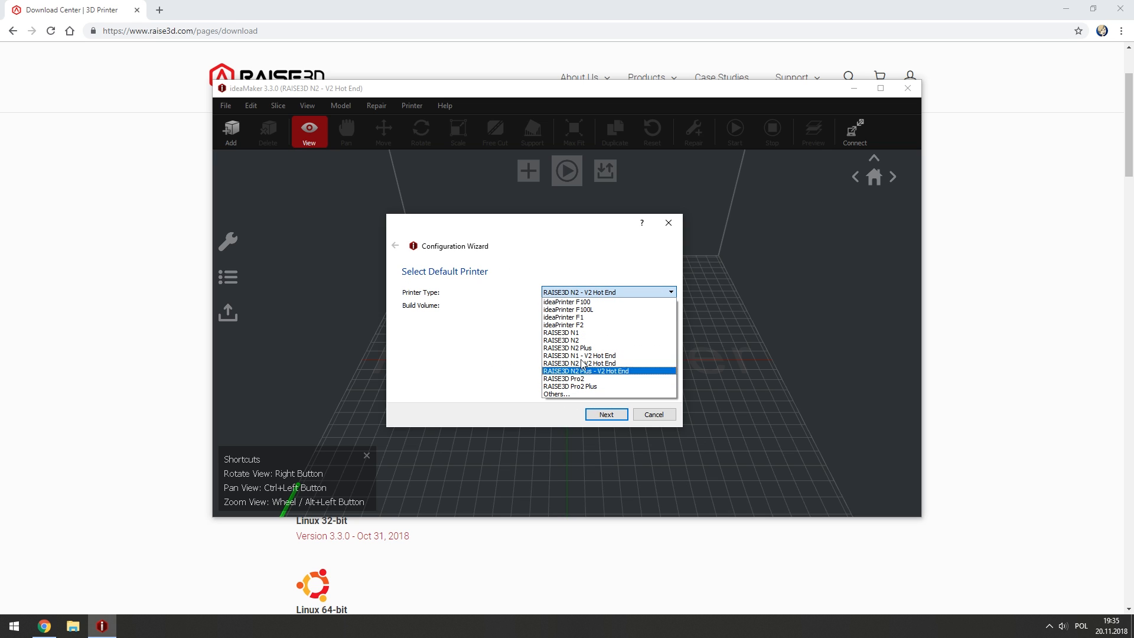
pyautogui.click(555, 393)
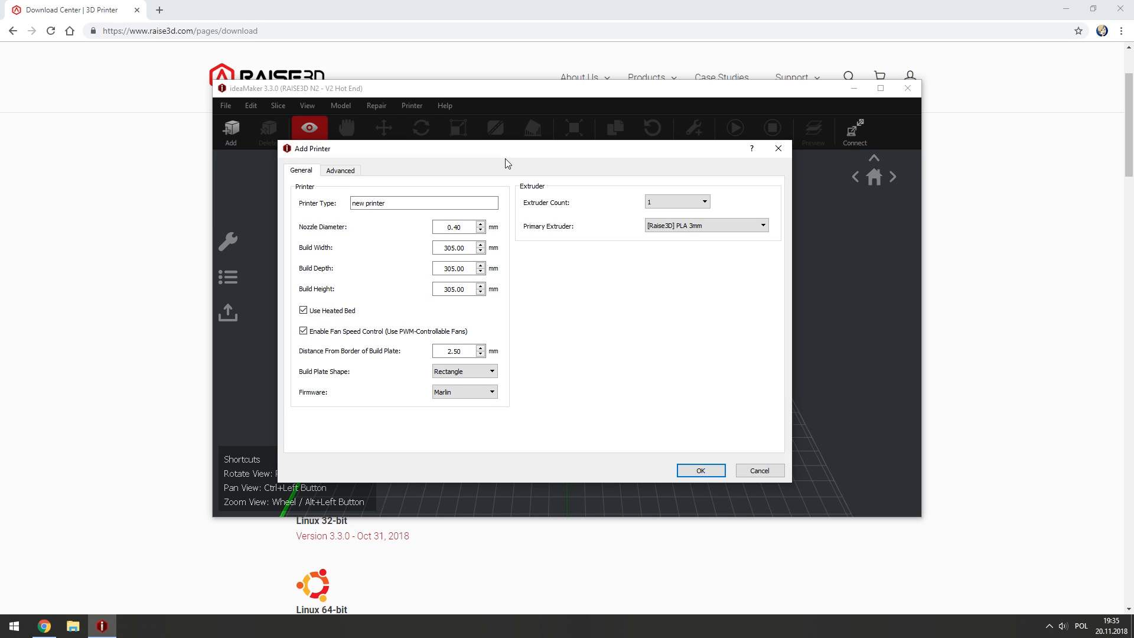
pyautogui.tripleClick(430, 203)
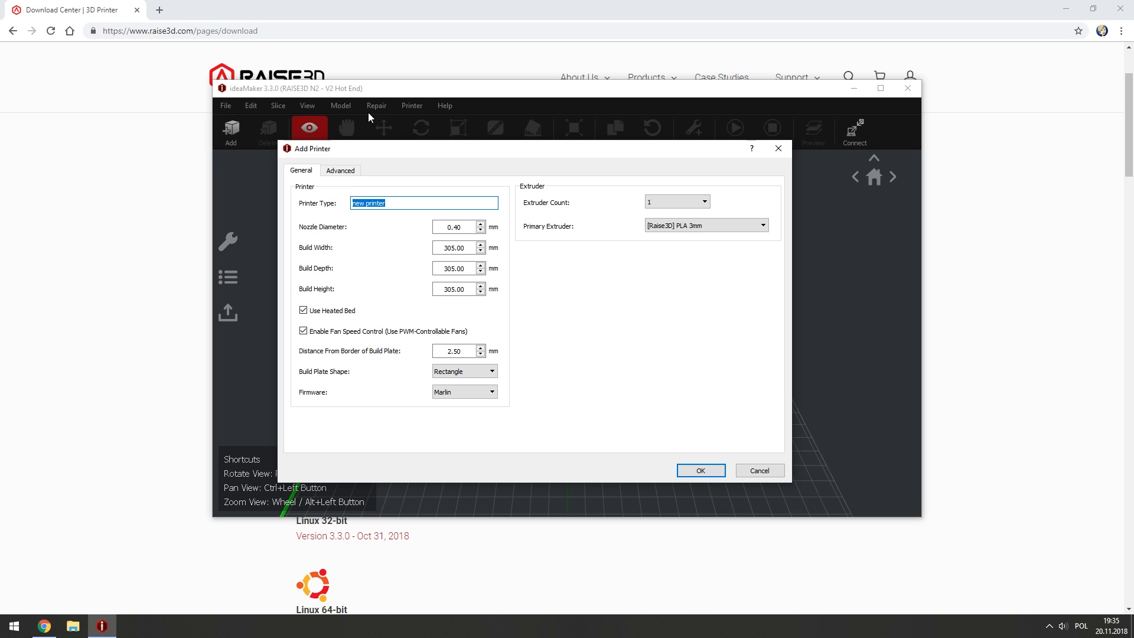
pyautogui.write('Anycubic I3')
# Set the printer's build width to 220 mm, build depth to 220 mm and build height to 200 mm.
pyautogui.moveTo(470, 225); pyautogui.dragTo(395, 256)
pyautogui.click(472, 248)
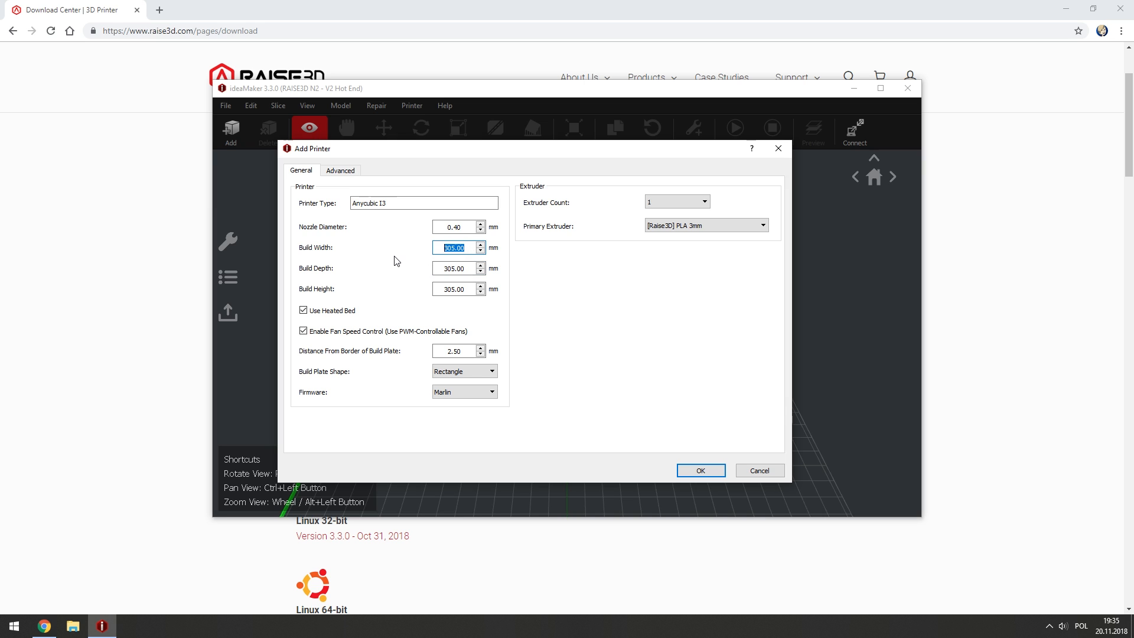
pyautogui.write('220')
pyautogui.press('Tab')
pyautogui.write('220')
pyautogui.press('Tab')
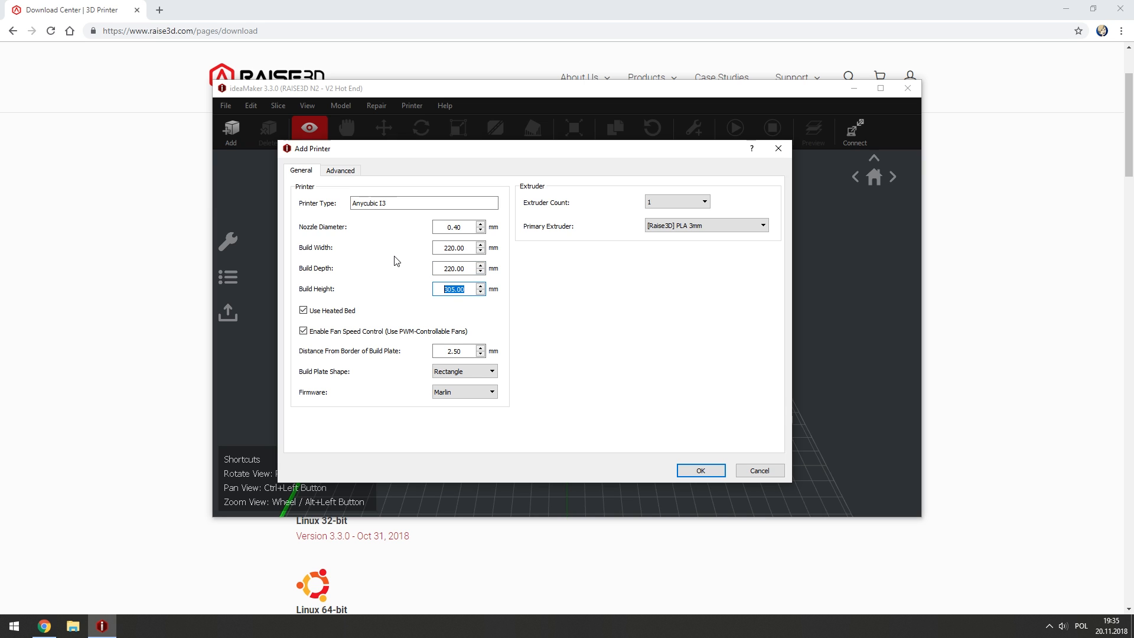
pyautogui.write('200')
# Review the heated bed, fan speed control and build plate border distance options of the new printer.
pyautogui.click(303, 310)
pyautogui.click(345, 311)
pyautogui.click(342, 313)
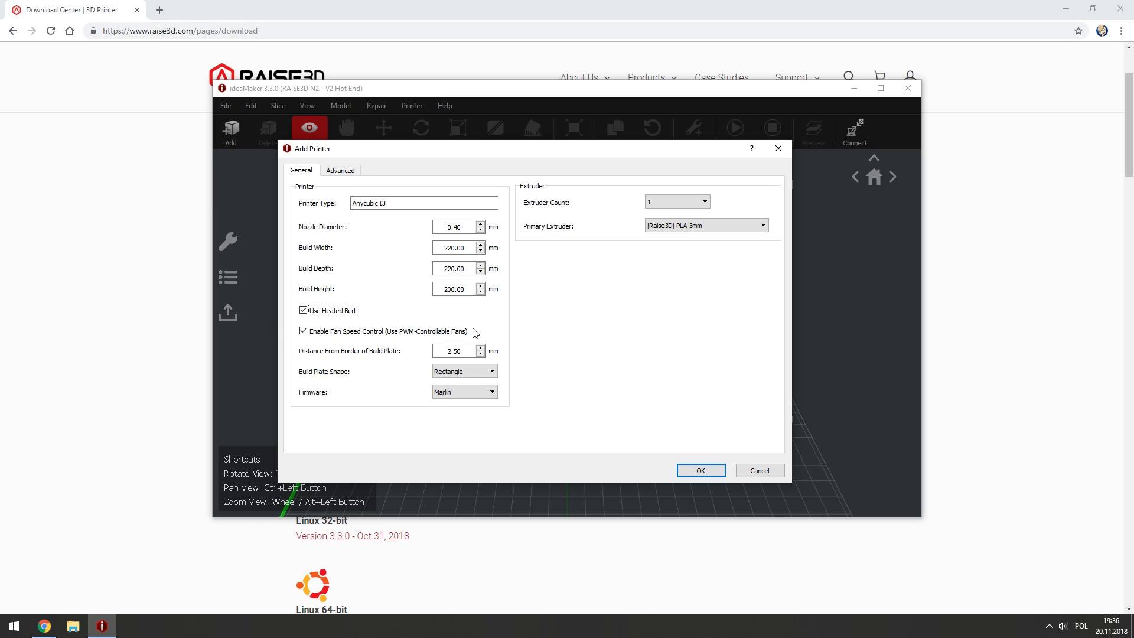
pyautogui.moveTo(466, 336)
pyautogui.moveTo(387, 155)
pyautogui.mouseDown()
pyautogui.moveTo(554, 113)
pyautogui.moveTo(408, 158)
pyautogui.mouseUp()
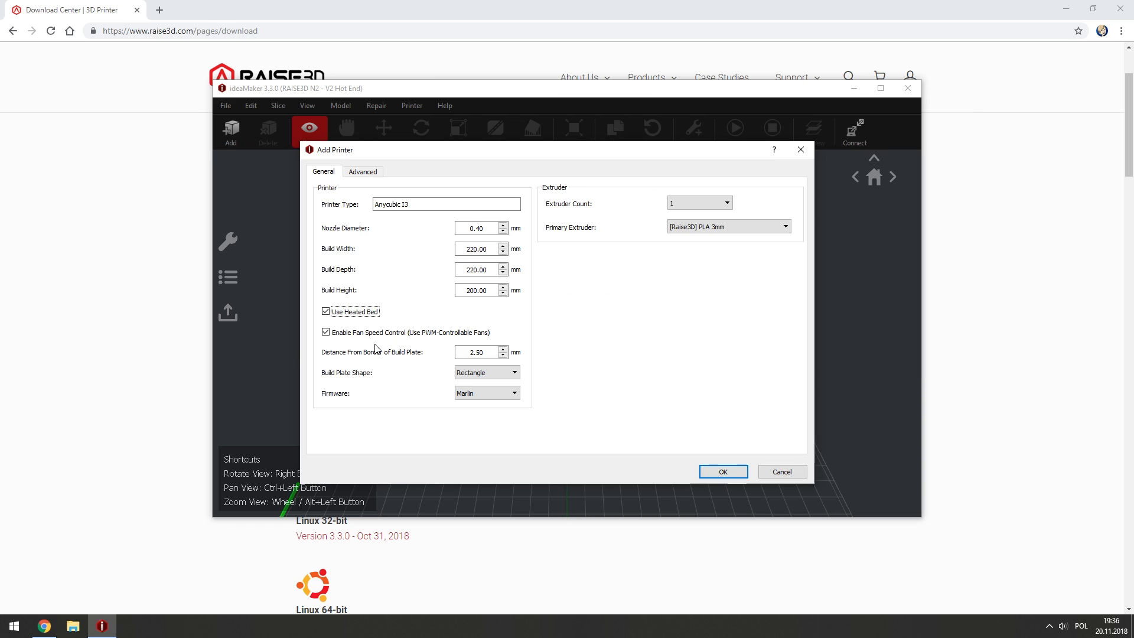
pyautogui.doubleClick(456, 353)
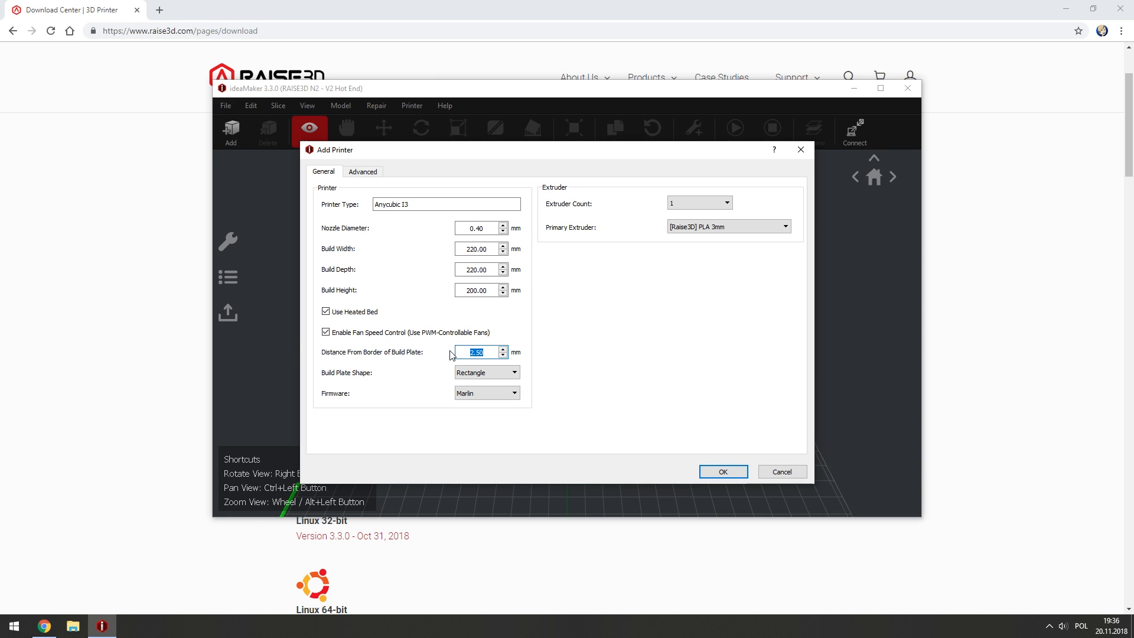
pyautogui.click(489, 352)
pyautogui.moveTo(492, 354); pyautogui.dragTo(458, 357)
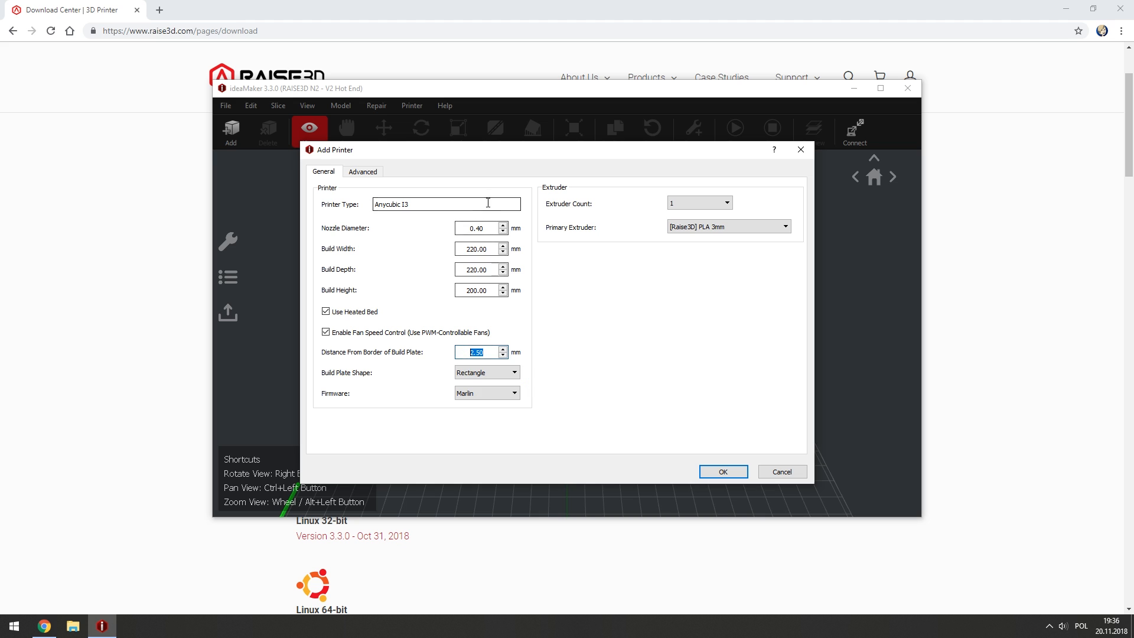
pyautogui.moveTo(457, 151); pyautogui.dragTo(393, 140)
pyautogui.click(444, 347)
pyautogui.moveTo(445, 348)
pyautogui.mouseDown()
pyautogui.moveTo(414, 347)
pyautogui.moveTo(447, 350)
pyautogui.mouseUp()
pyautogui.click(445, 349)
pyautogui.click(447, 350)
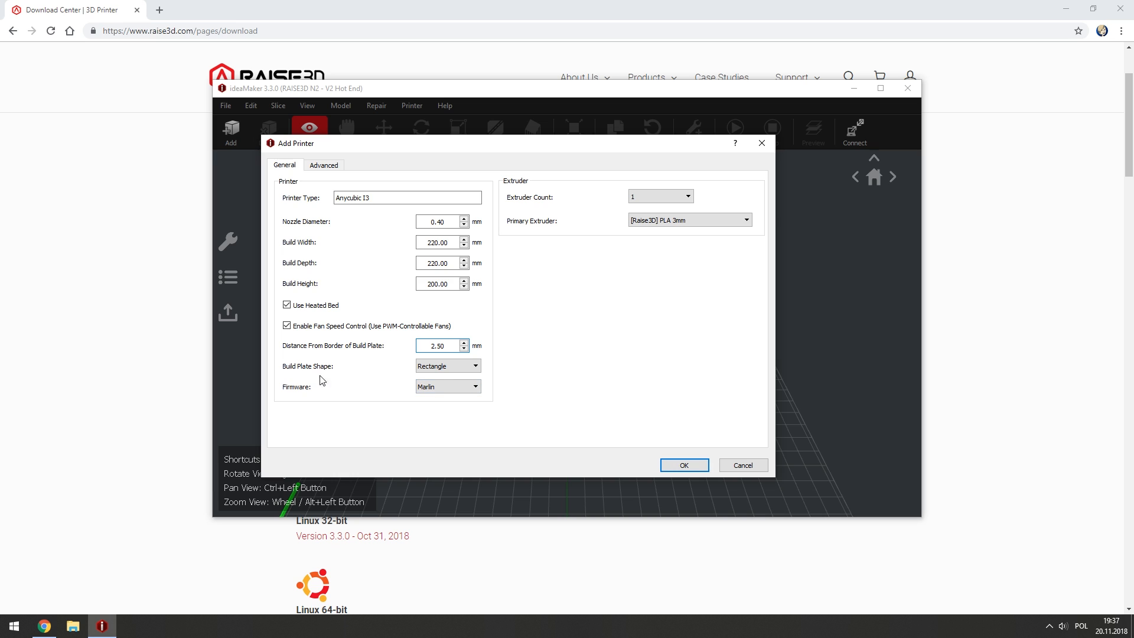
# Choose Rectangle as the build plate shape and Marlin as the firmware.
pyautogui.click(433, 369)
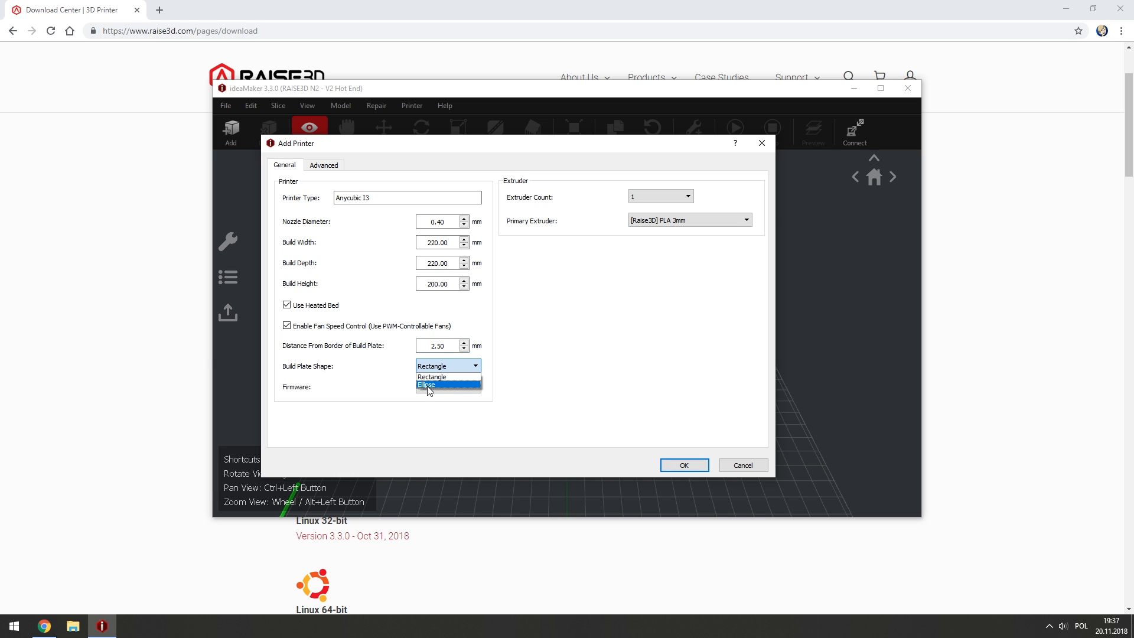
pyautogui.click(441, 377)
pyautogui.click(452, 389)
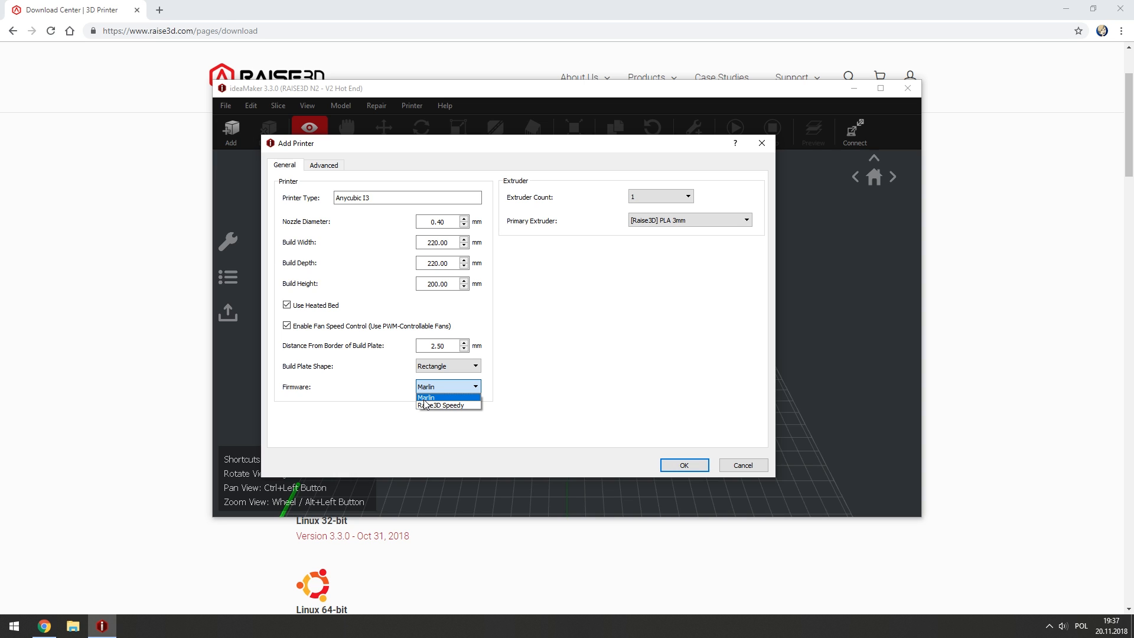
pyautogui.click(424, 398)
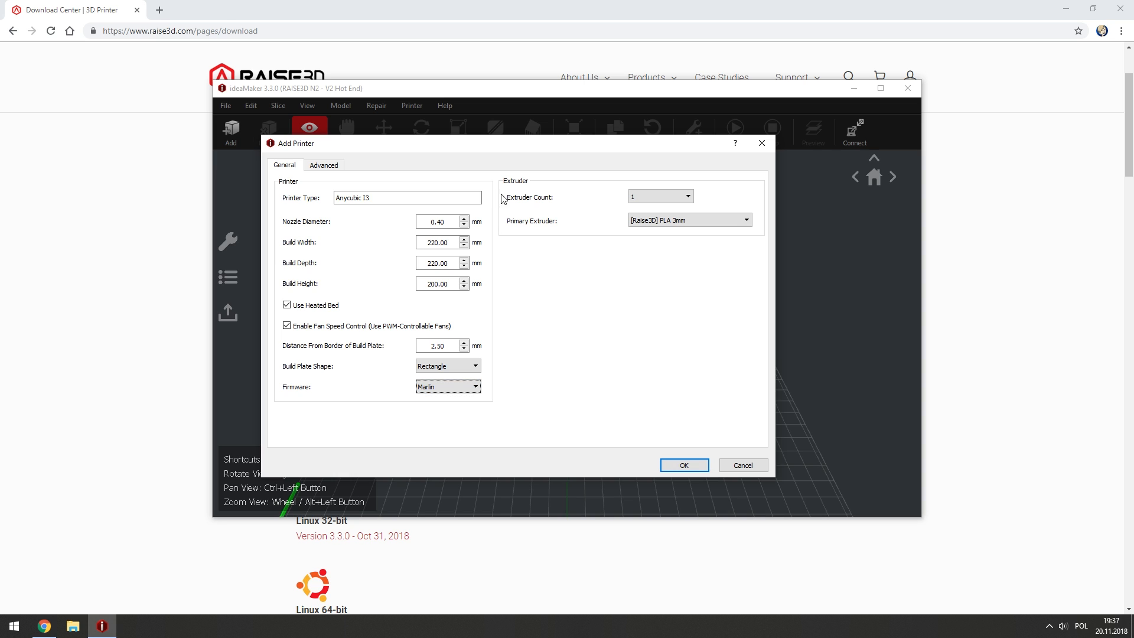
# Switch the extruder count to 2 to view the dual-extruder options and return it to 1.
pyautogui.click(660, 196)
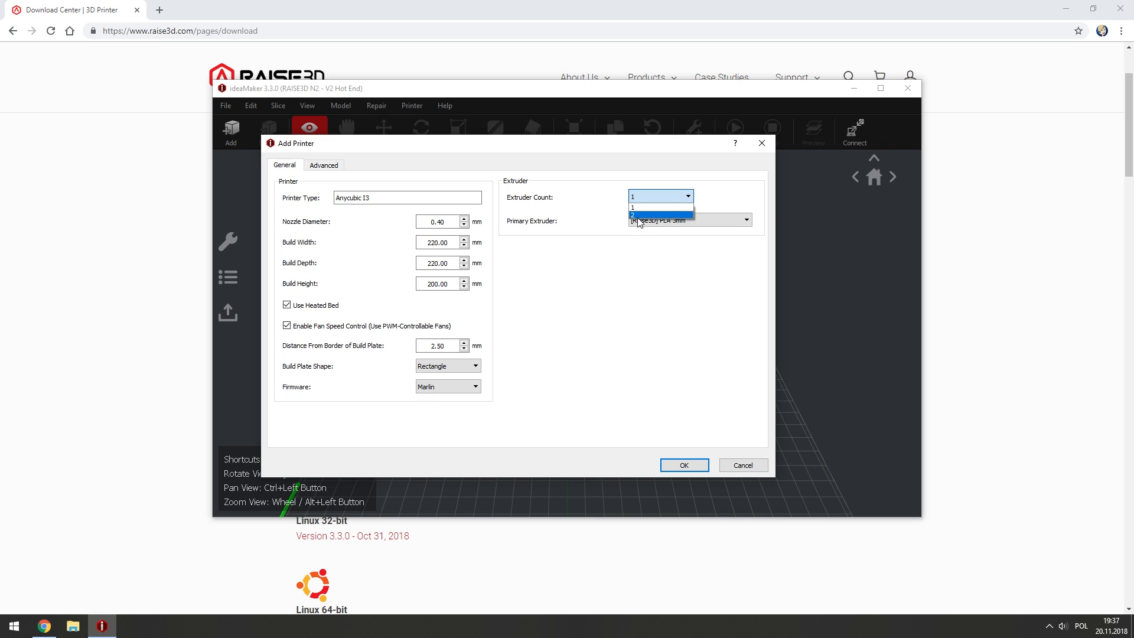
pyautogui.click(637, 215)
pyautogui.click(644, 197)
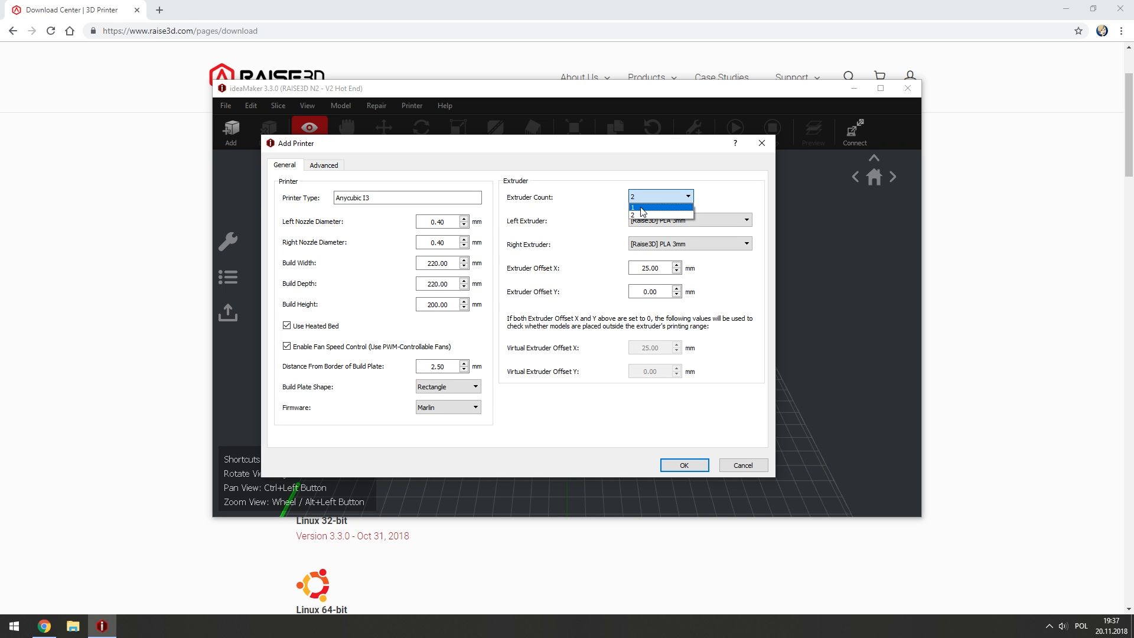
pyautogui.click(643, 210)
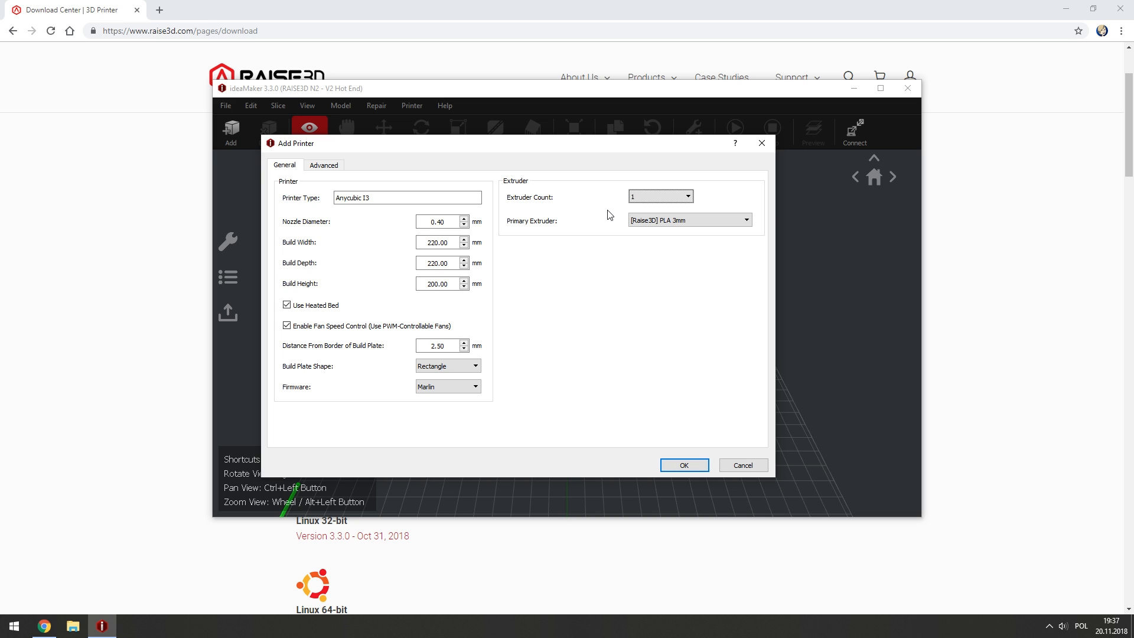
# Set the primary extruder's filament to [Raise3D] PLA 1.75mm.
pyautogui.moveTo(620, 147); pyautogui.dragTo(644, 151)
pyautogui.click(708, 224)
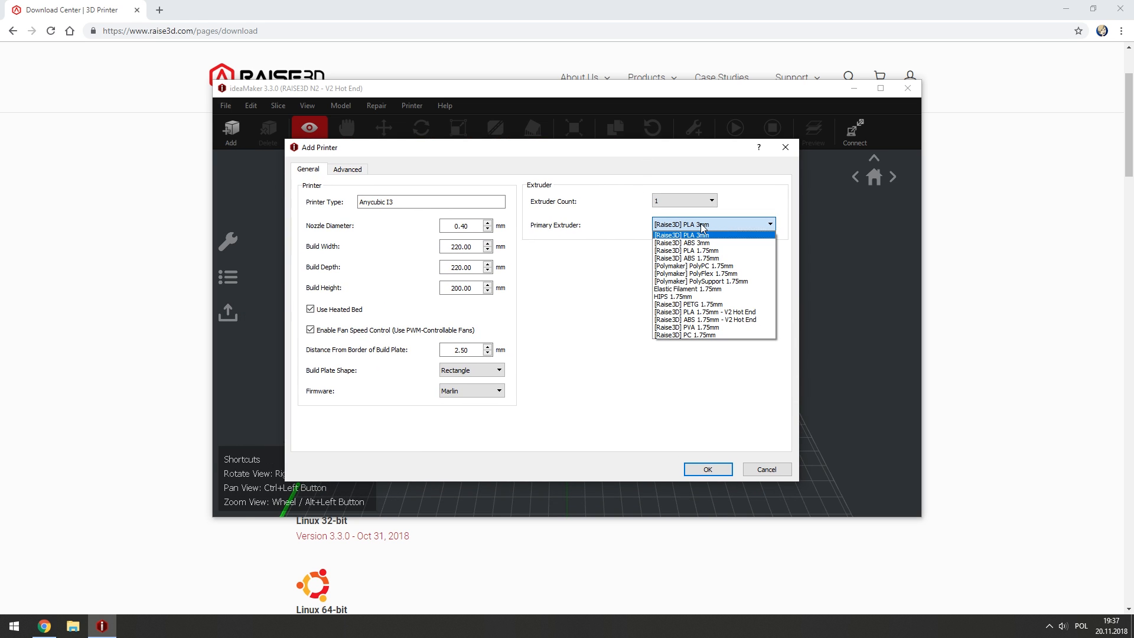
pyautogui.click(709, 224)
pyautogui.click(711, 225)
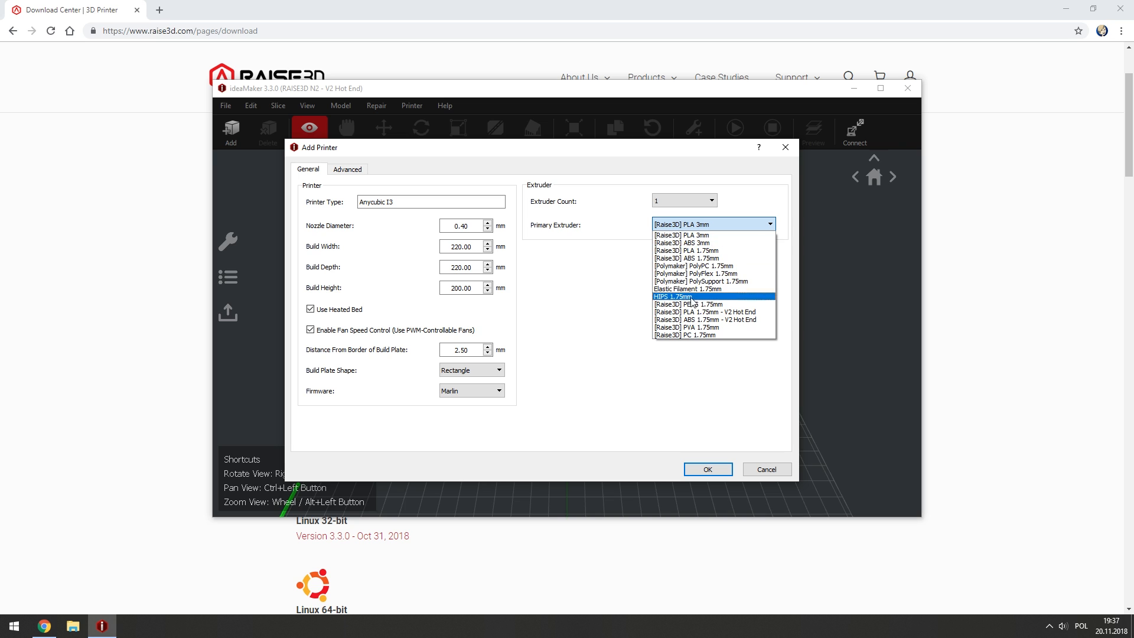
pyautogui.click(690, 250)
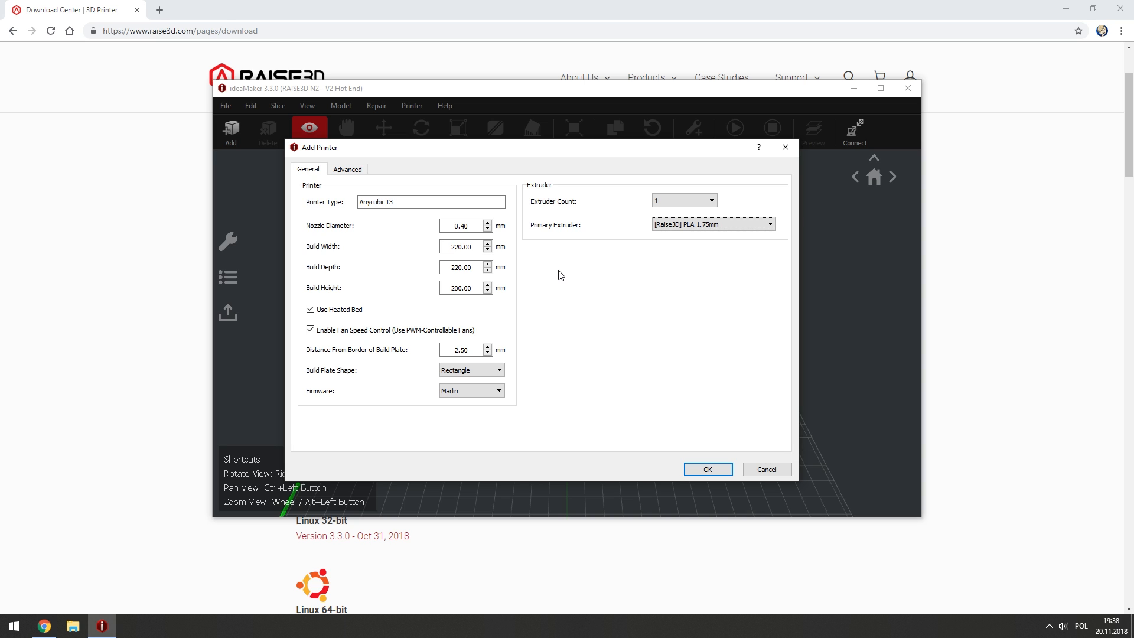
# Open the new printer's advanced settings and examine the Step-E per MM option.
pyautogui.click(366, 170)
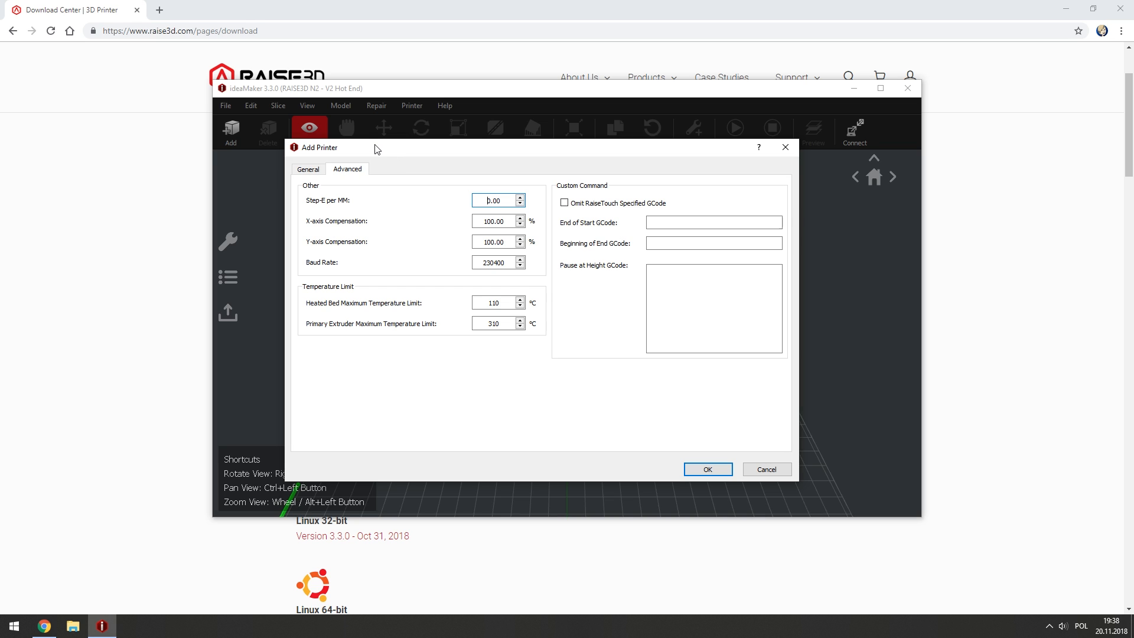
pyautogui.doubleClick(492, 200)
pyautogui.click(492, 200)
pyautogui.doubleClick(502, 202)
pyautogui.click(505, 202)
pyautogui.moveTo(500, 198); pyautogui.dragTo(473, 206)
pyautogui.click(483, 203)
pyautogui.click(506, 197)
pyautogui.moveTo(512, 201); pyautogui.dragTo(488, 201)
pyautogui.moveTo(504, 201); pyautogui.dragTo(465, 203)
pyautogui.click(510, 202)
# Examine the X-axis and Y-axis compensation settings.
pyautogui.click(497, 242)
pyautogui.doubleClick(510, 227)
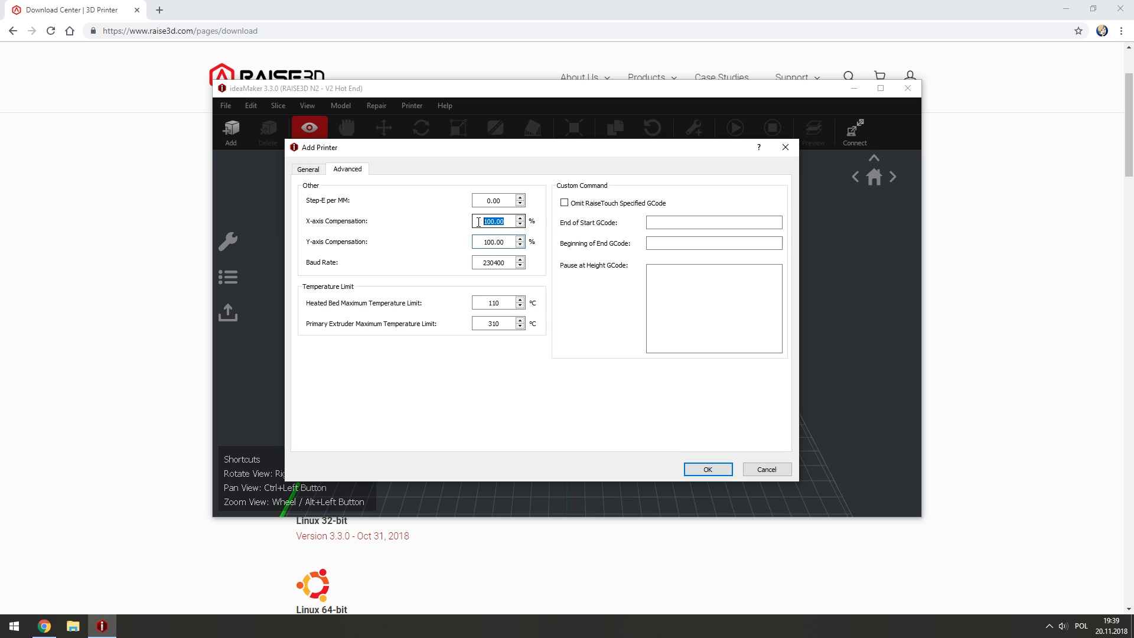
pyautogui.click(488, 243)
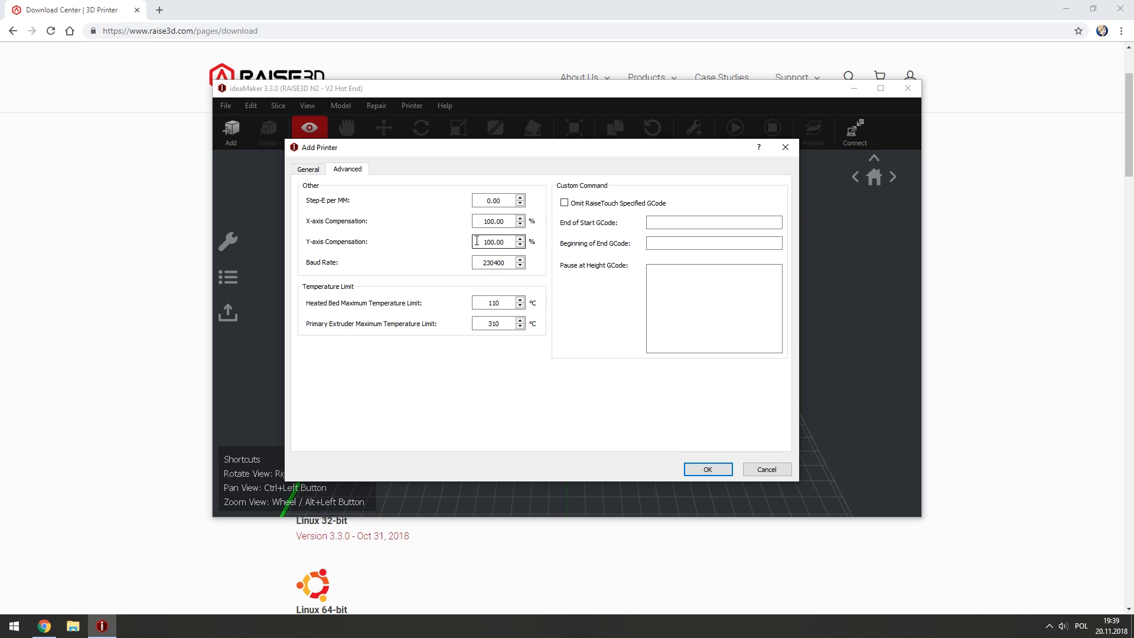
pyautogui.click(520, 219)
pyautogui.click(520, 224)
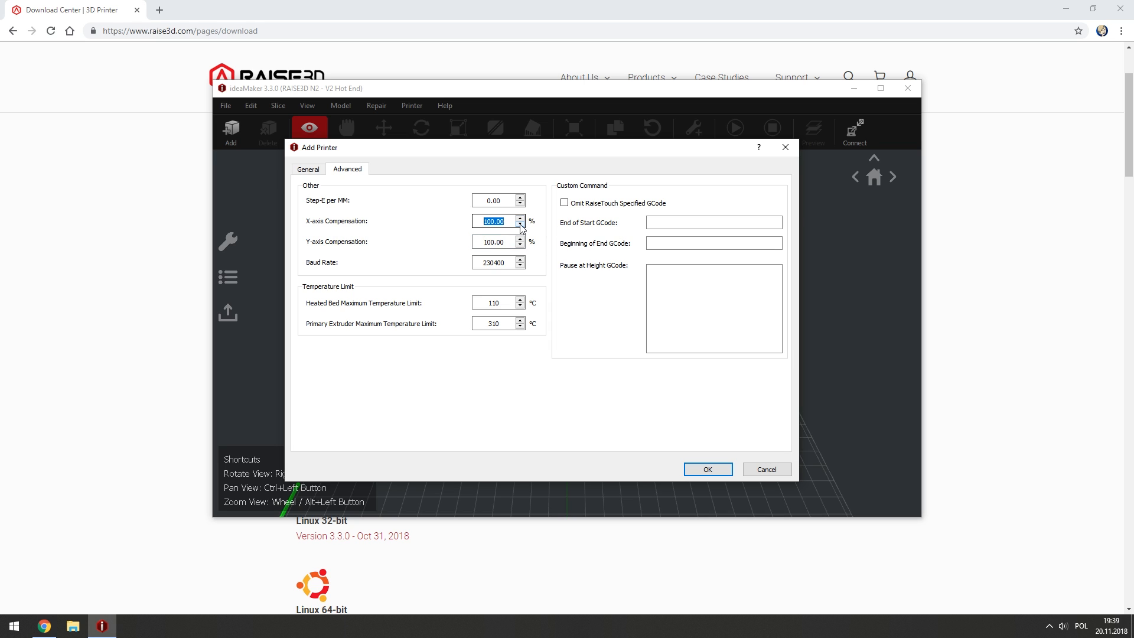
pyautogui.click(499, 219)
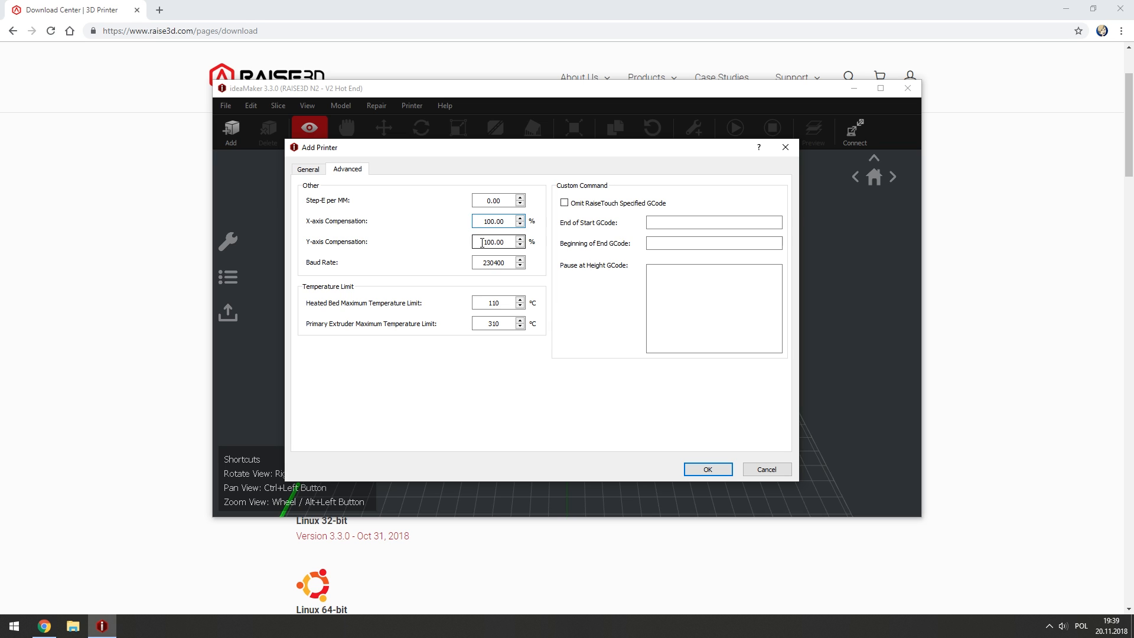
# Examine the baud rate and the maximum temperature limits for the heated bed and primary extruder.
pyautogui.click(479, 261)
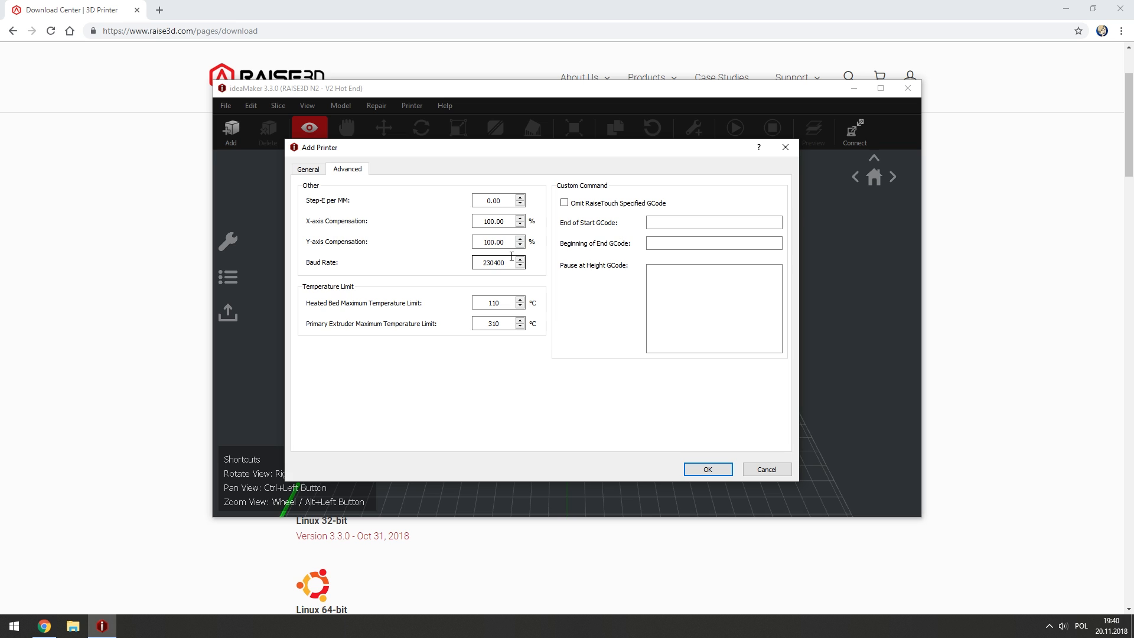
pyautogui.click(489, 303)
pyautogui.moveTo(485, 302); pyautogui.dragTo(501, 323)
pyautogui.click(501, 303)
pyautogui.click(491, 323)
pyautogui.click(499, 323)
pyautogui.click(505, 304)
pyautogui.moveTo(487, 323); pyautogui.dragTo(502, 324)
pyautogui.click(503, 324)
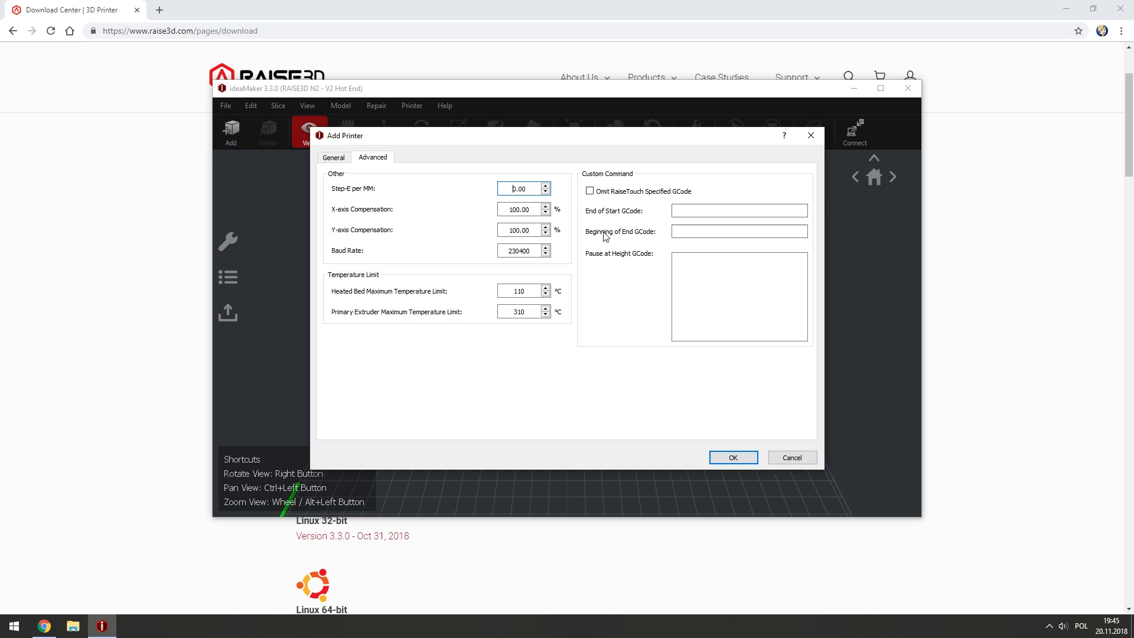
# Examine the custom GCode fields for the end of start and the beginning of end.
pyautogui.click(693, 210)
pyautogui.click(693, 226)
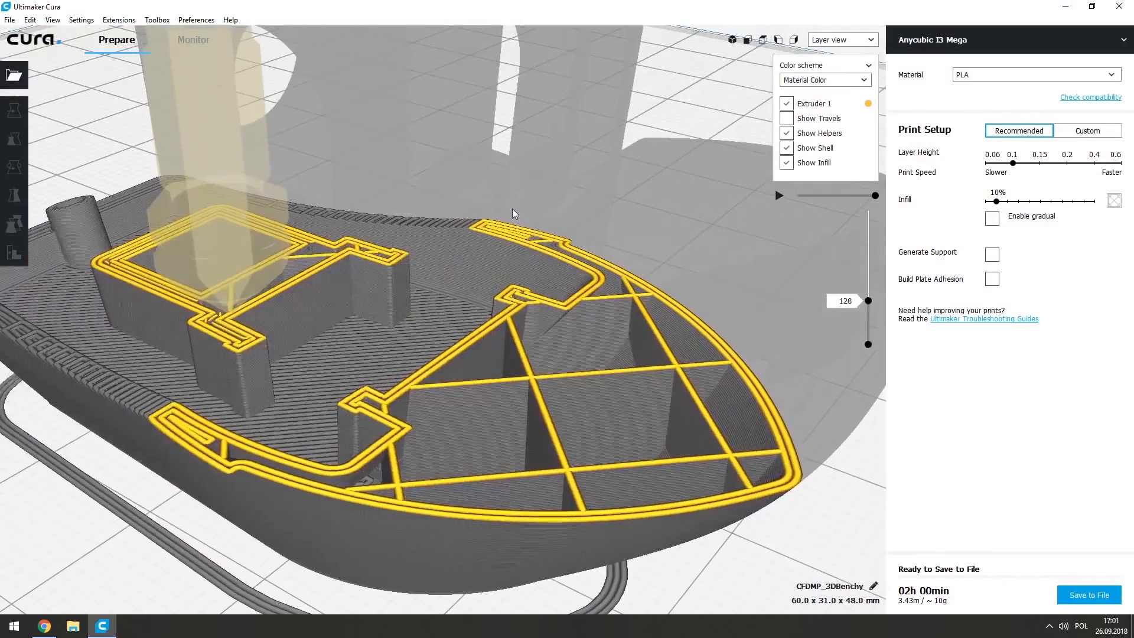
# Switch to Ultimaker Cura and examine the sliced 3DBenchy's walls and infill from several angles and at lower layers.
pyautogui.moveTo(512, 210); pyautogui.dragTo(646, 248, button='right')
pyautogui.scroll(-2, 645, 248)
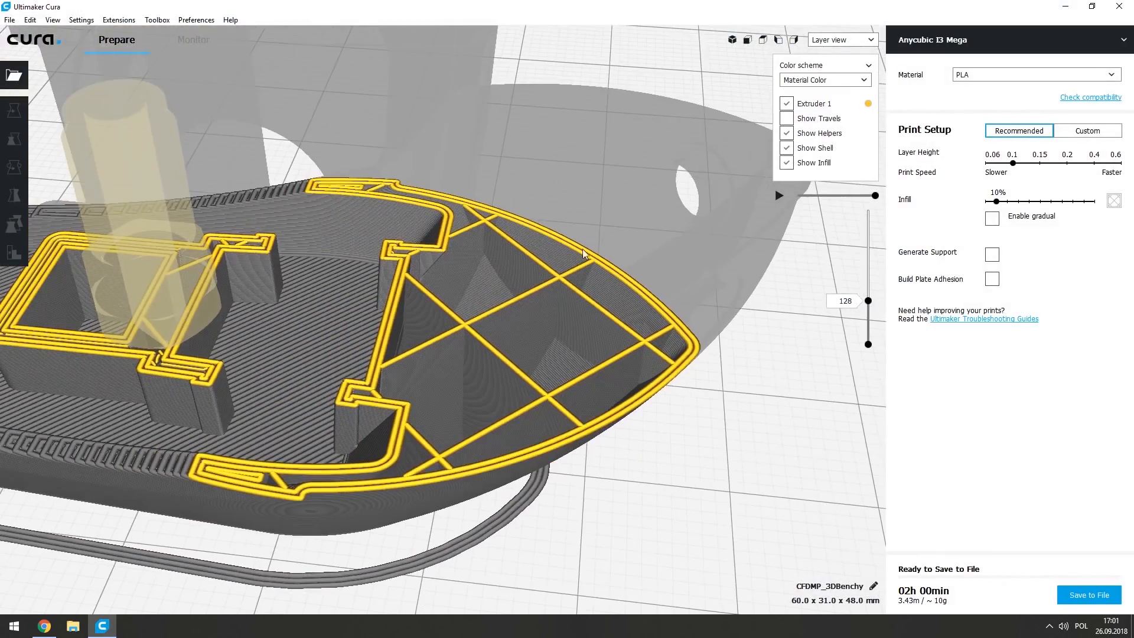
pyautogui.moveTo(440, 254); pyautogui.dragTo(506, 294, button='right')
pyautogui.moveTo(447, 276); pyautogui.dragTo(468, 271, button='middle')
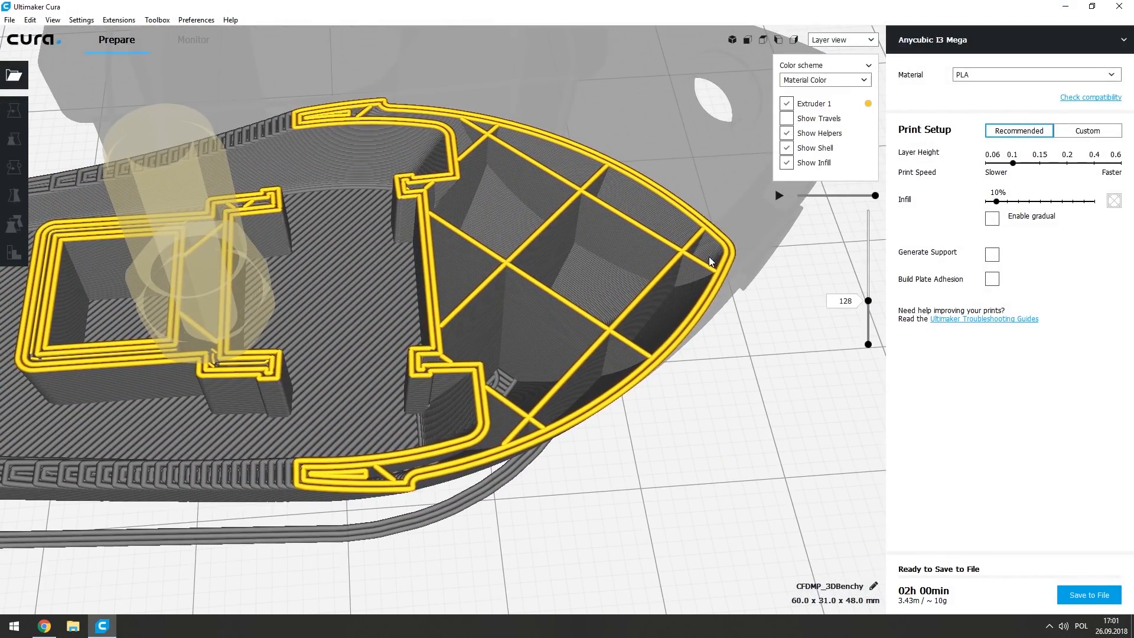
pyautogui.moveTo(629, 224); pyautogui.dragTo(614, 246, button='middle')
pyautogui.moveTo(573, 278); pyautogui.dragTo(558, 236, button='right')
pyautogui.scroll(3, 534, 358)
pyautogui.scroll(-3, 525, 340)
pyautogui.moveTo(868, 303); pyautogui.dragTo(867, 340)
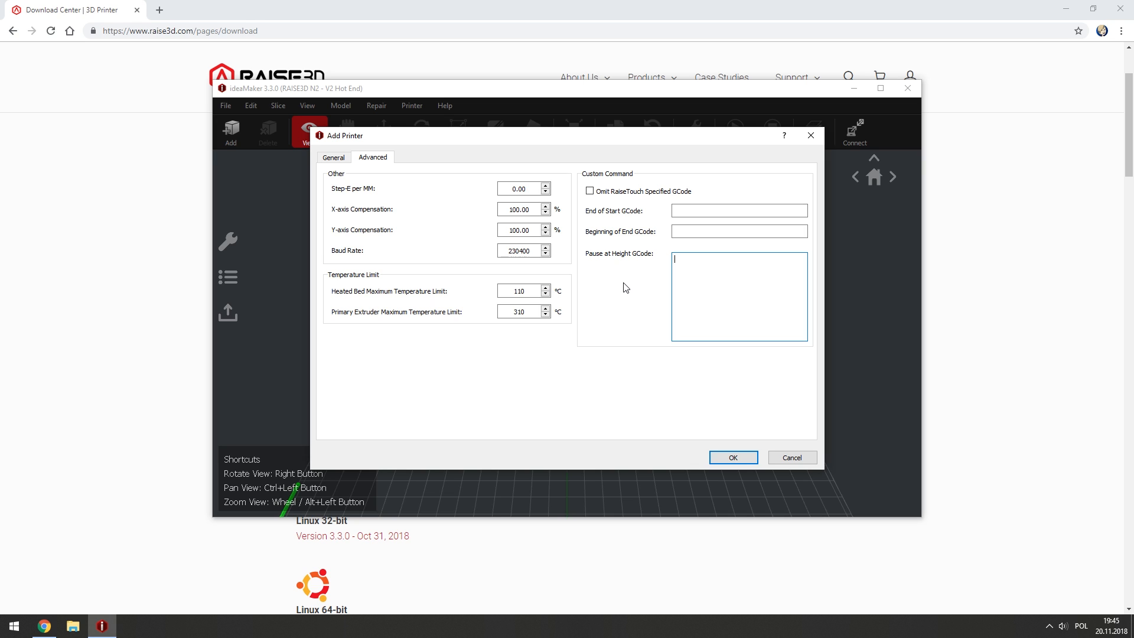
# Switch to ideaMaker and save the new printer, finish the configuration wizard with Anycubic I3 and [Raise3D] PLA 1.75mm, and maximize the window.
pyautogui.click(735, 458)
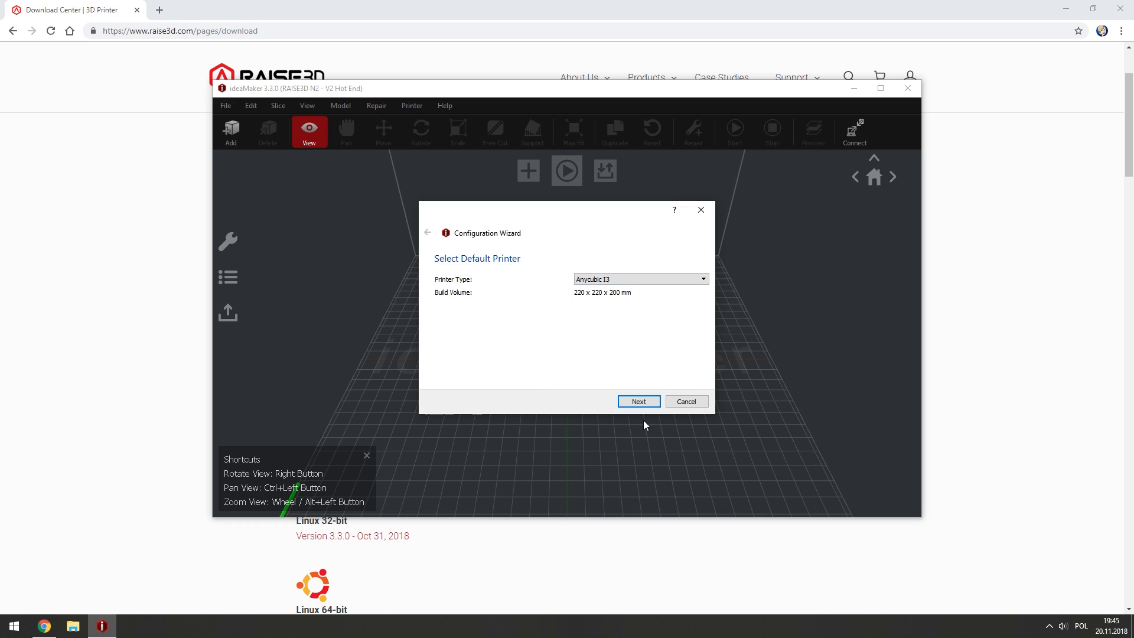
pyautogui.click(639, 400)
pyautogui.click(639, 401)
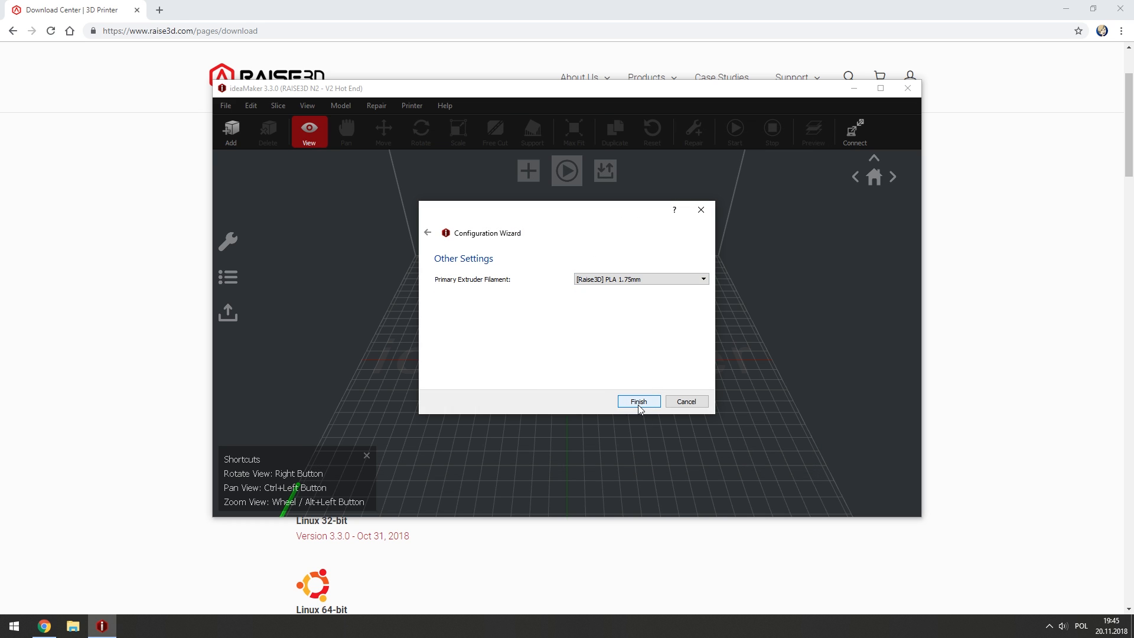
pyautogui.click(638, 404)
pyautogui.doubleClick(564, 88)
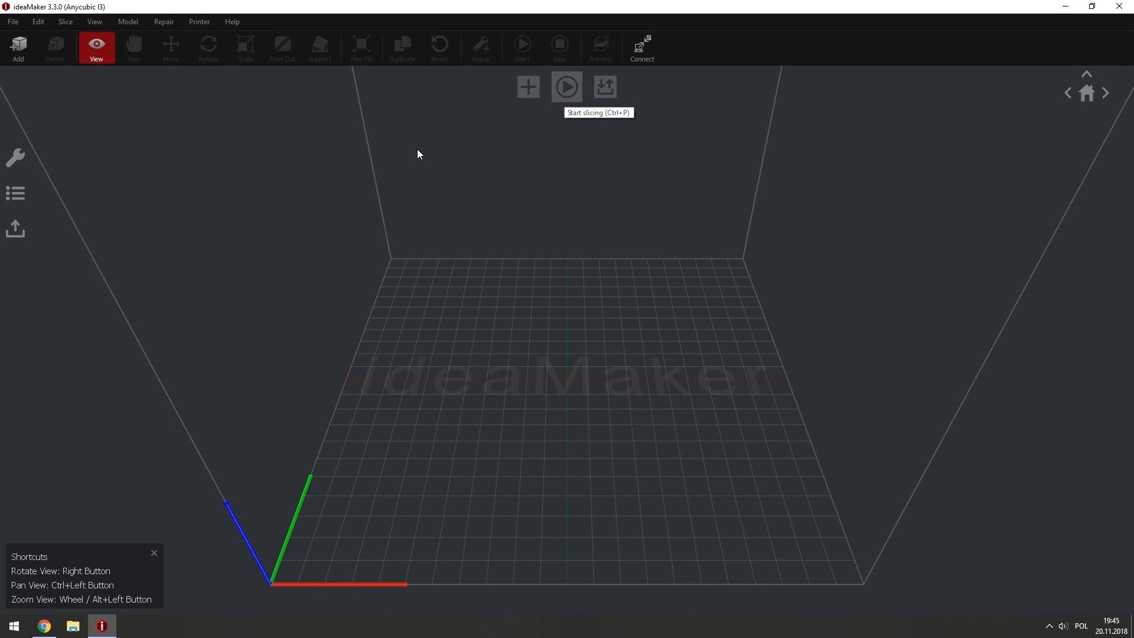
# Review the Anycubic I3 general and advanced printer settings, then close them without changes.
pyautogui.click(192, 24)
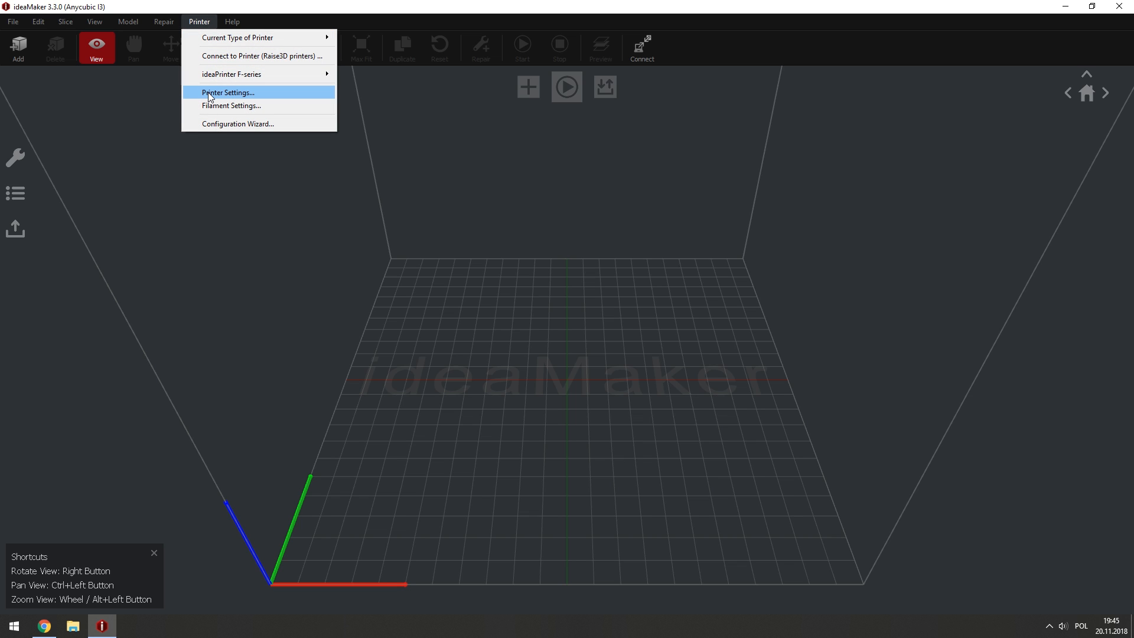
pyautogui.click(267, 98)
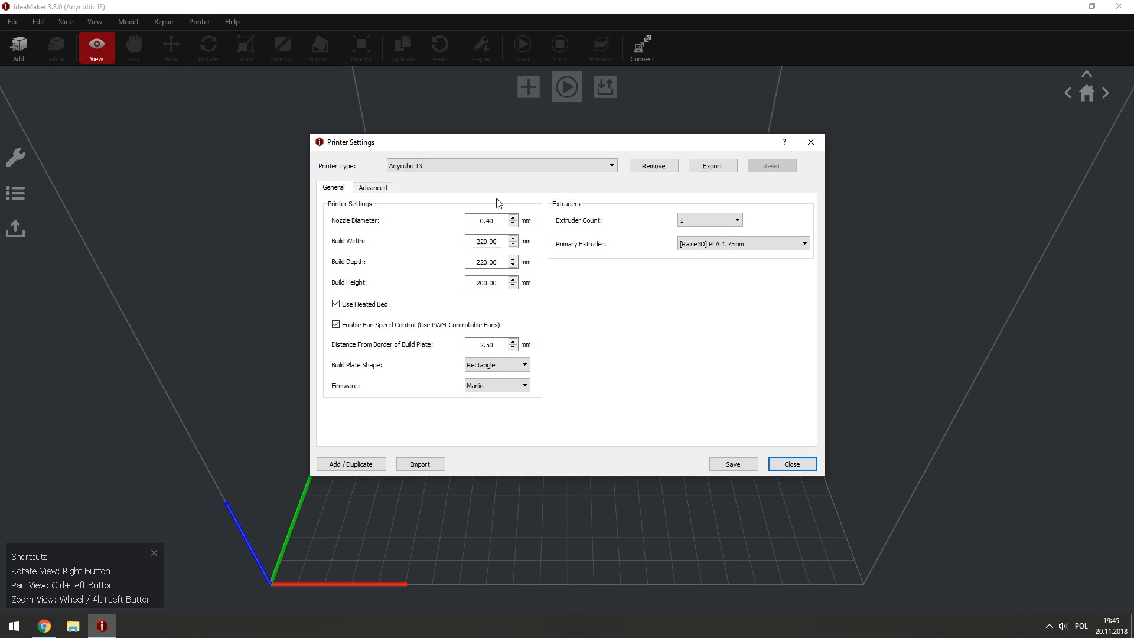
pyautogui.moveTo(459, 148); pyautogui.dragTo(438, 124)
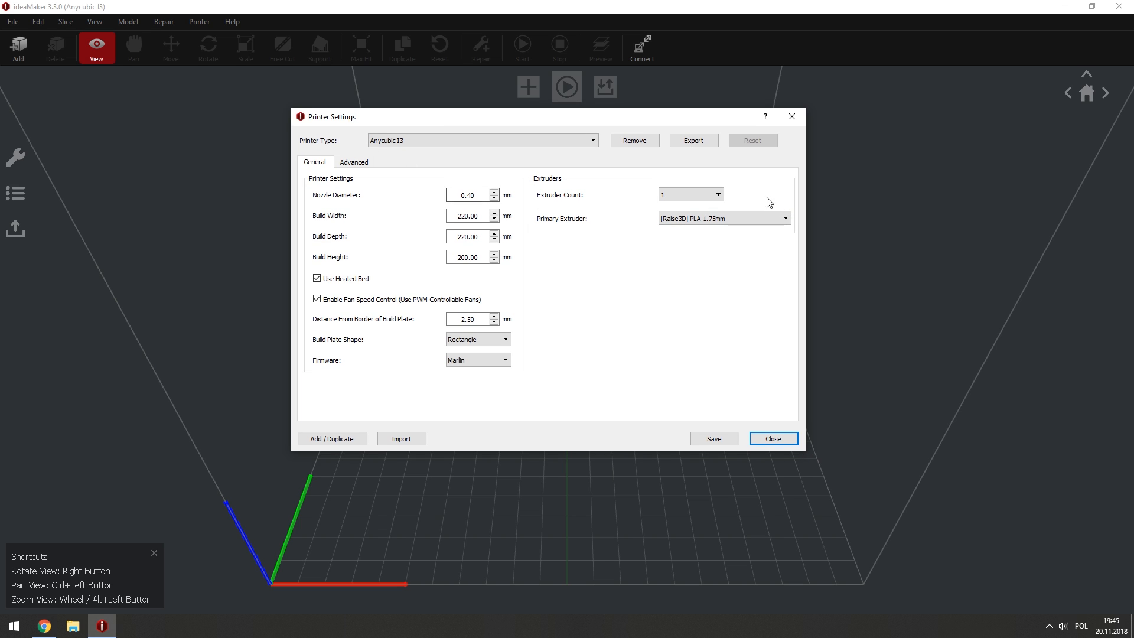
pyautogui.click(353, 163)
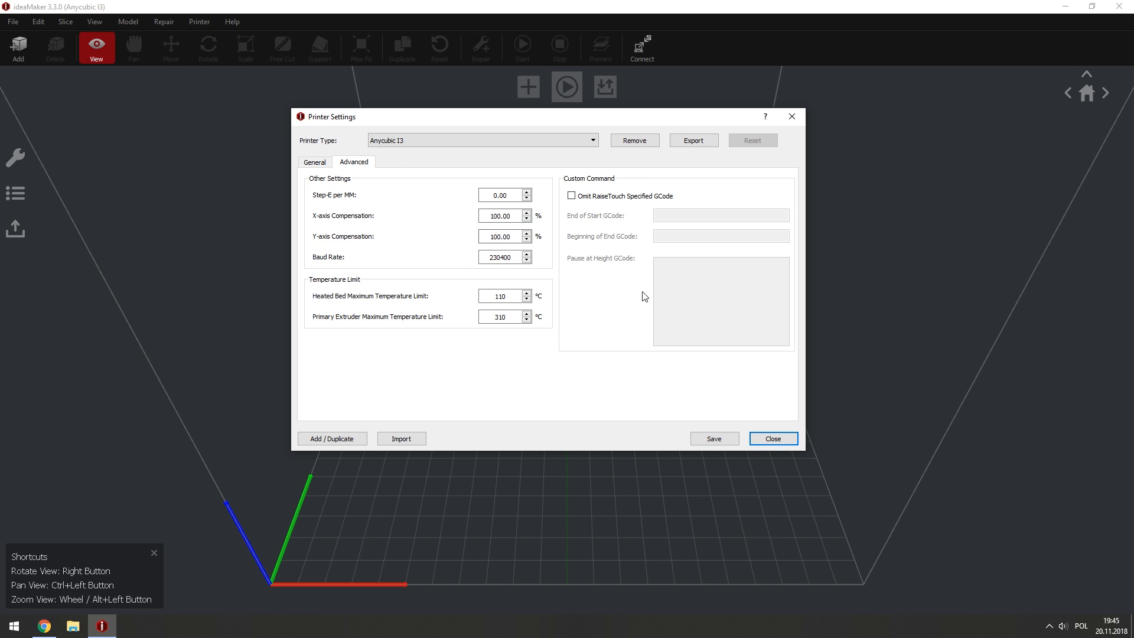
pyautogui.click(313, 164)
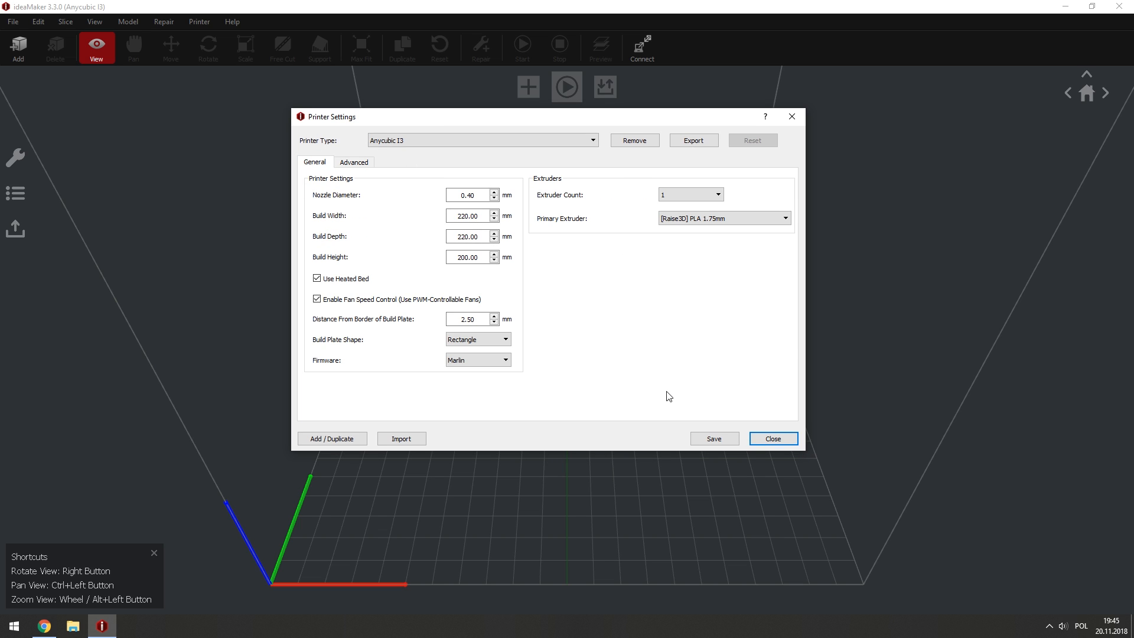
pyautogui.click(768, 443)
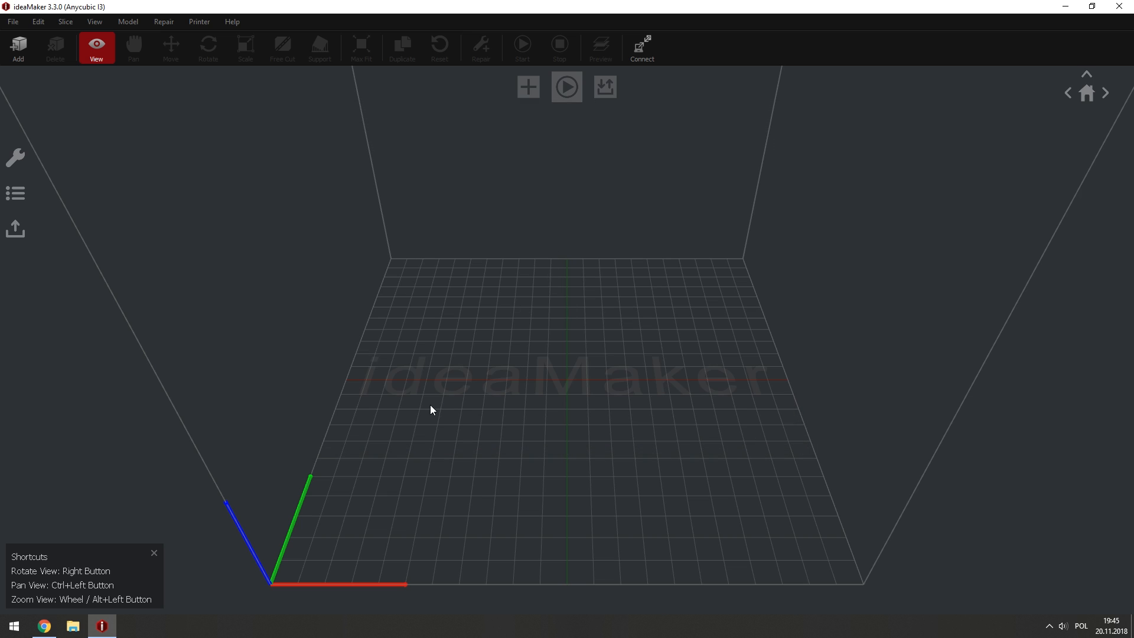
# Try to start slicing with the build platform still empty.
pyautogui.moveTo(430, 404); pyautogui.dragTo(571, 391, button='right')
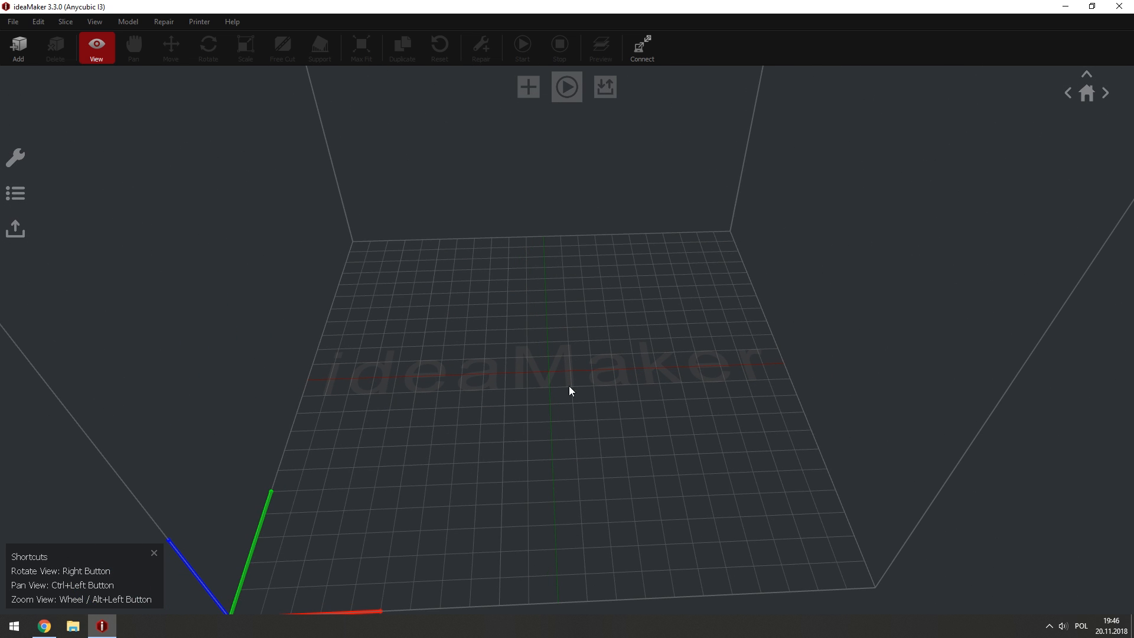
pyautogui.click(563, 99)
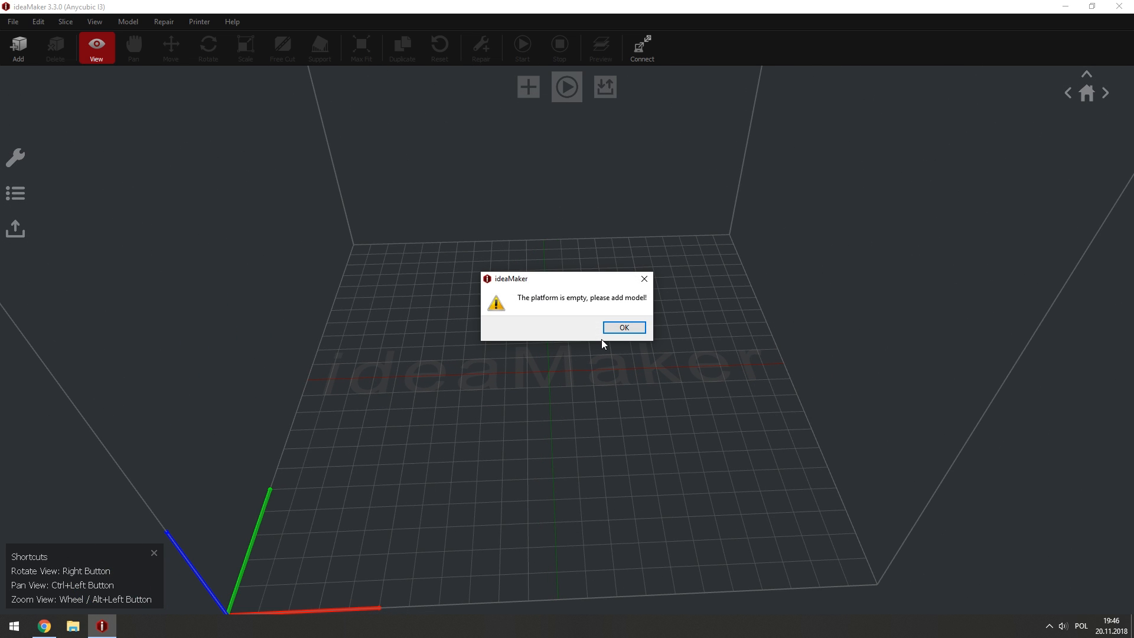
pyautogui.click(623, 328)
# Import VaultBoy.stl onto the build platform and inspect the printing-range border at the corner by the axis origin.
pyautogui.moveTo(541, 481); pyautogui.dragTo(555, 395, button='right')
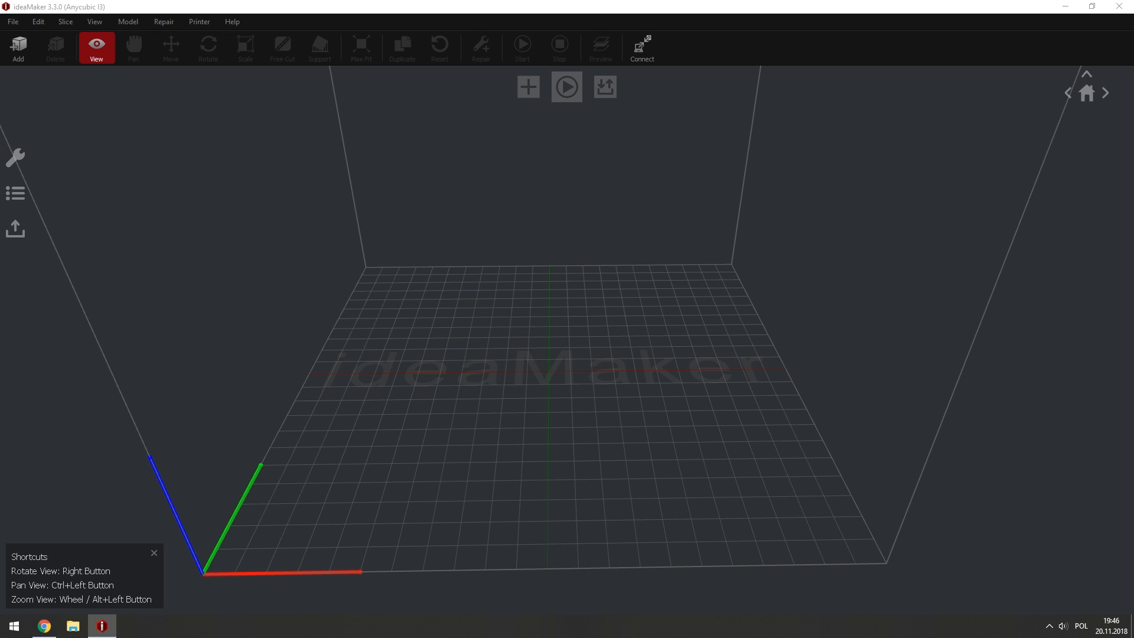
pyautogui.moveTo(6, 343); pyautogui.dragTo(413, 405)
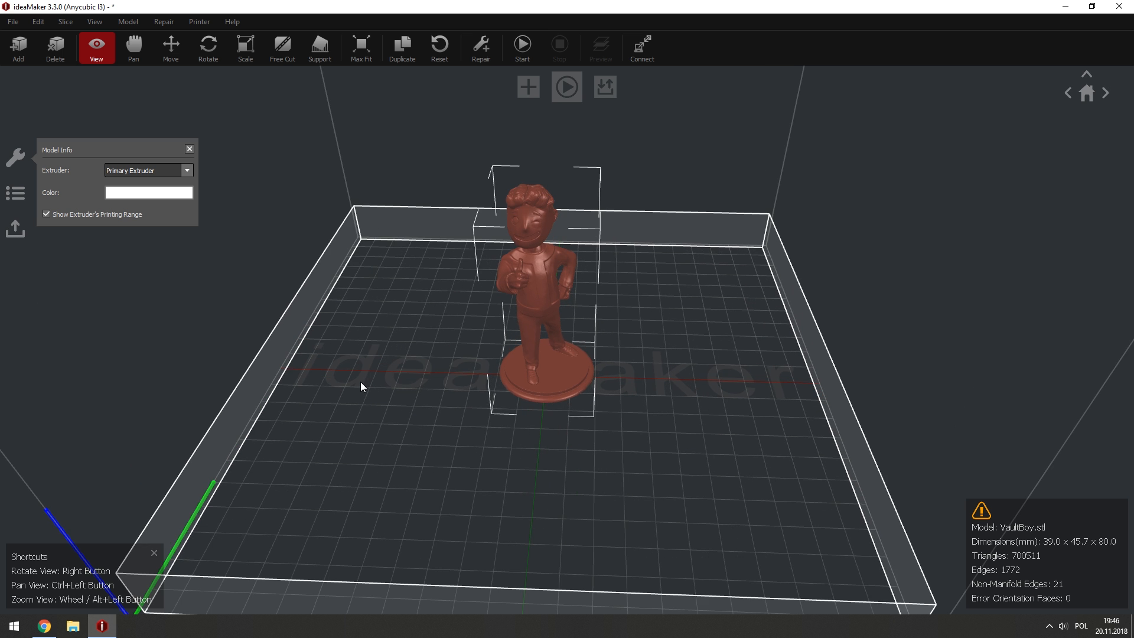
pyautogui.scroll(-3, 360, 381)
pyautogui.keyDown('ctrl'); pyautogui.moveTo(351, 423); pyautogui.dragTo(561, 310); pyautogui.keyUp('ctrl')
pyautogui.scroll(4, 556, 316)
pyautogui.keyDown('ctrl'); pyautogui.moveTo(442, 422); pyautogui.dragTo(540, 365); pyautogui.keyUp('ctrl')
pyautogui.scroll(1, 520, 354)
pyautogui.moveTo(511, 357); pyautogui.dragTo(502, 314, button='right')
pyautogui.scroll(4, 516, 304)
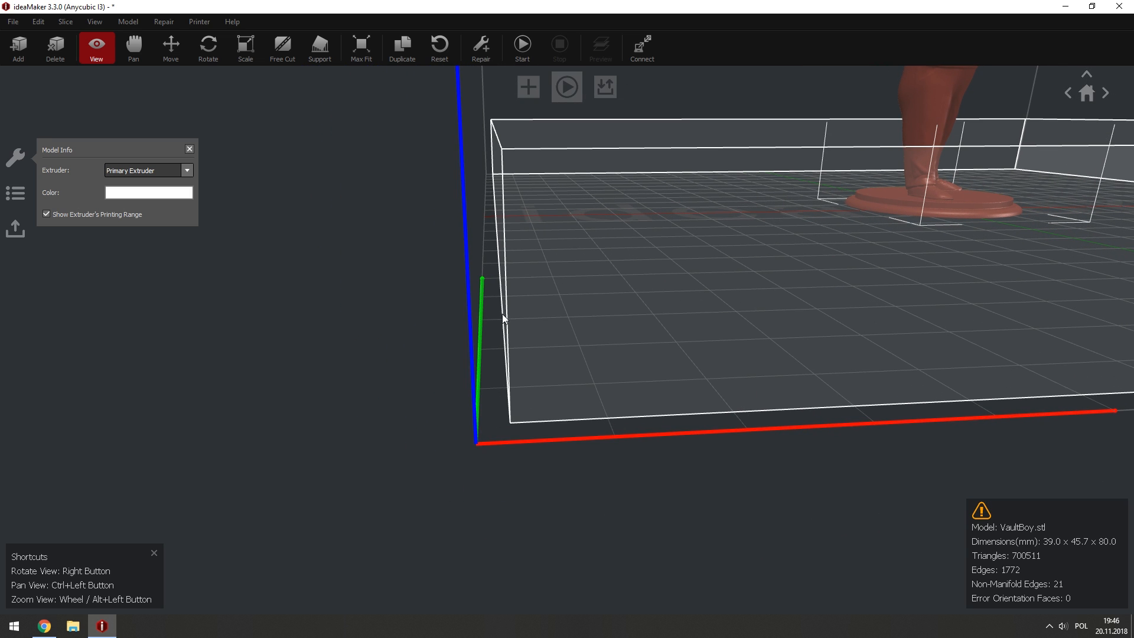
# Examine the Distance From Border of Build Plate value in the Anycubic I3 printer settings, then close them without changes.
pyautogui.click(196, 26)
pyautogui.click(247, 92)
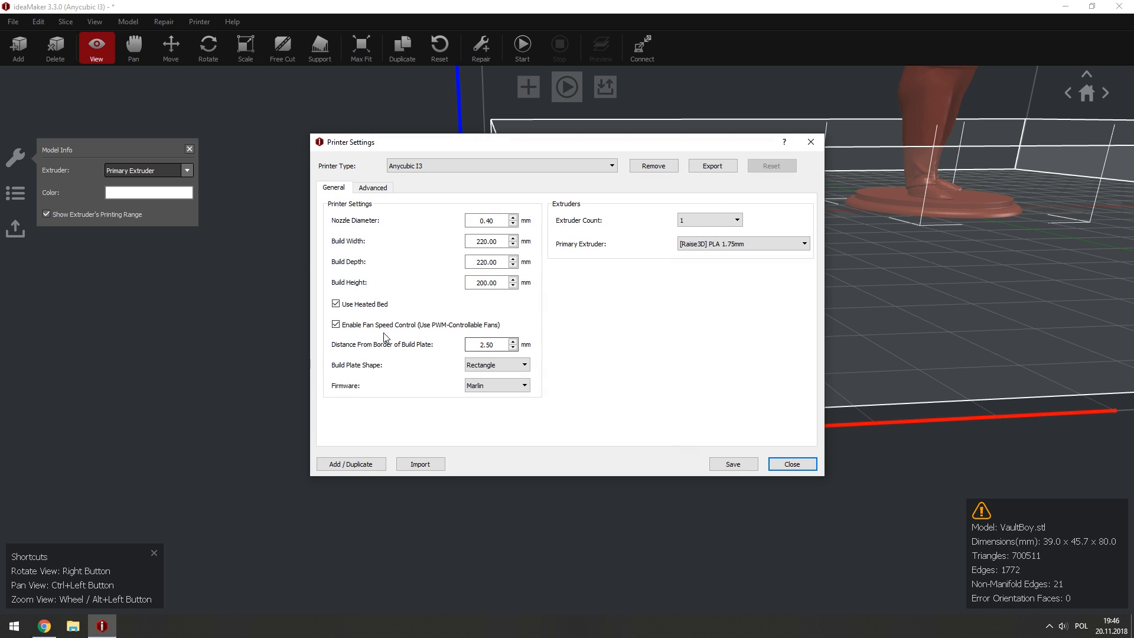
pyautogui.doubleClick(467, 344)
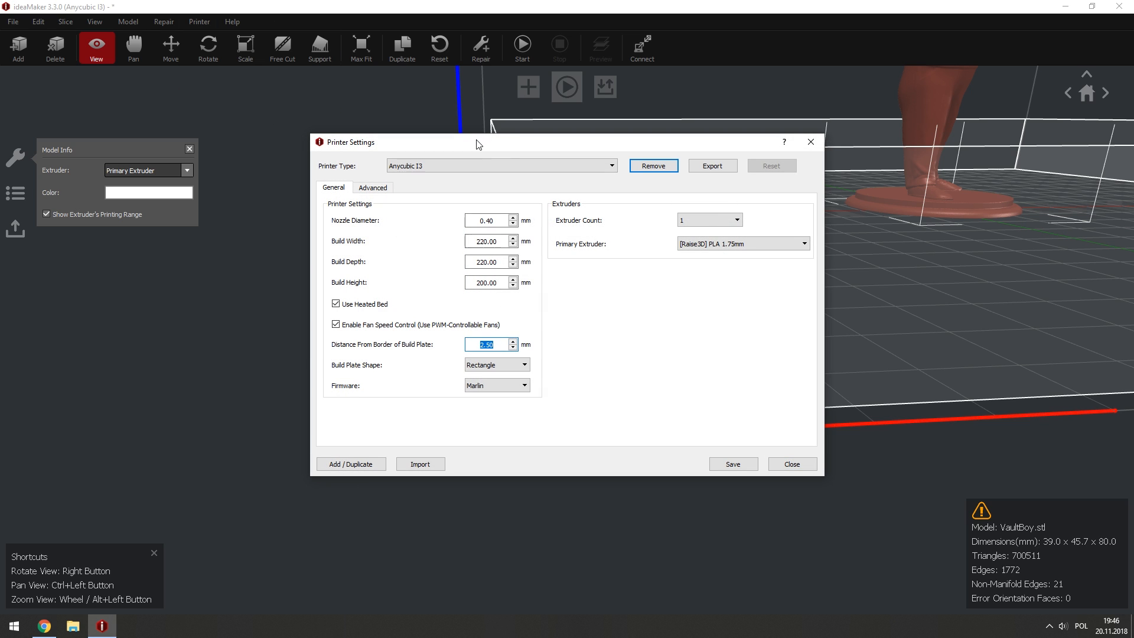
pyautogui.moveTo(476, 141); pyautogui.dragTo(690, 140)
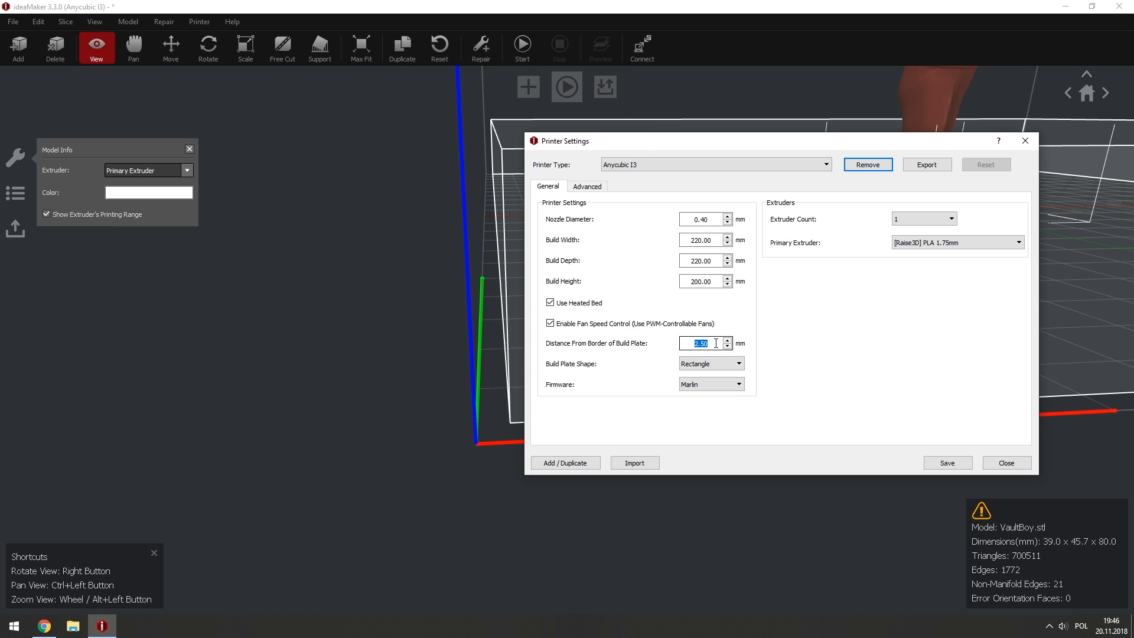
pyautogui.click(1004, 463)
pyautogui.scroll(5, 781, 271)
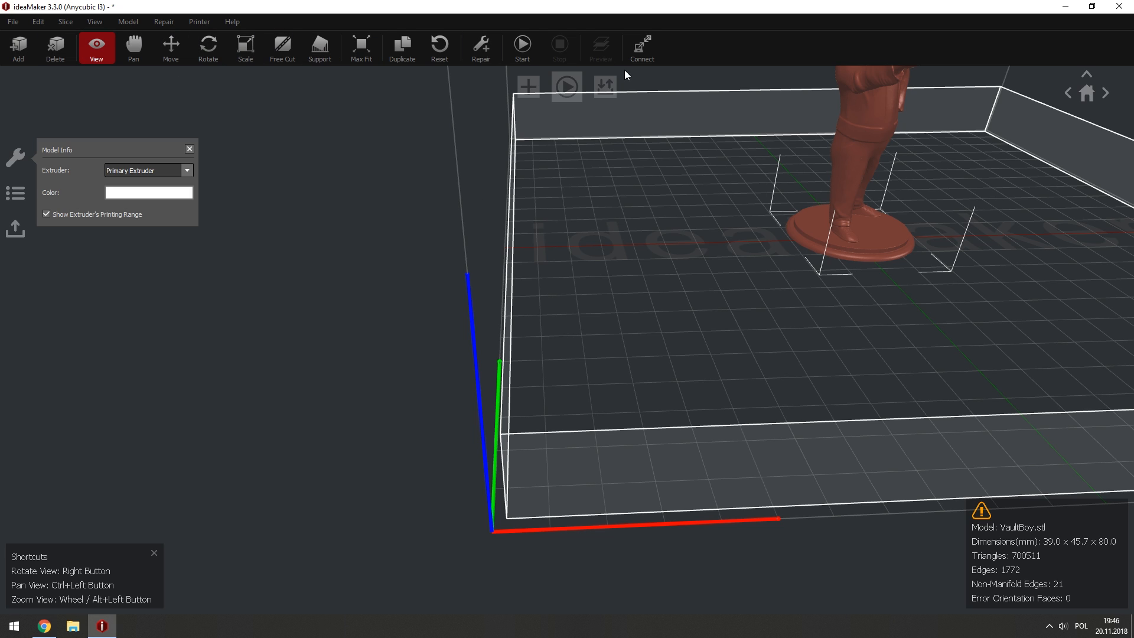
# Move the VaultBoy model along X to about -89.55 mm, onto the border of the printing range.
pyautogui.click(135, 48)
pyautogui.moveTo(672, 204); pyautogui.dragTo(462, 189)
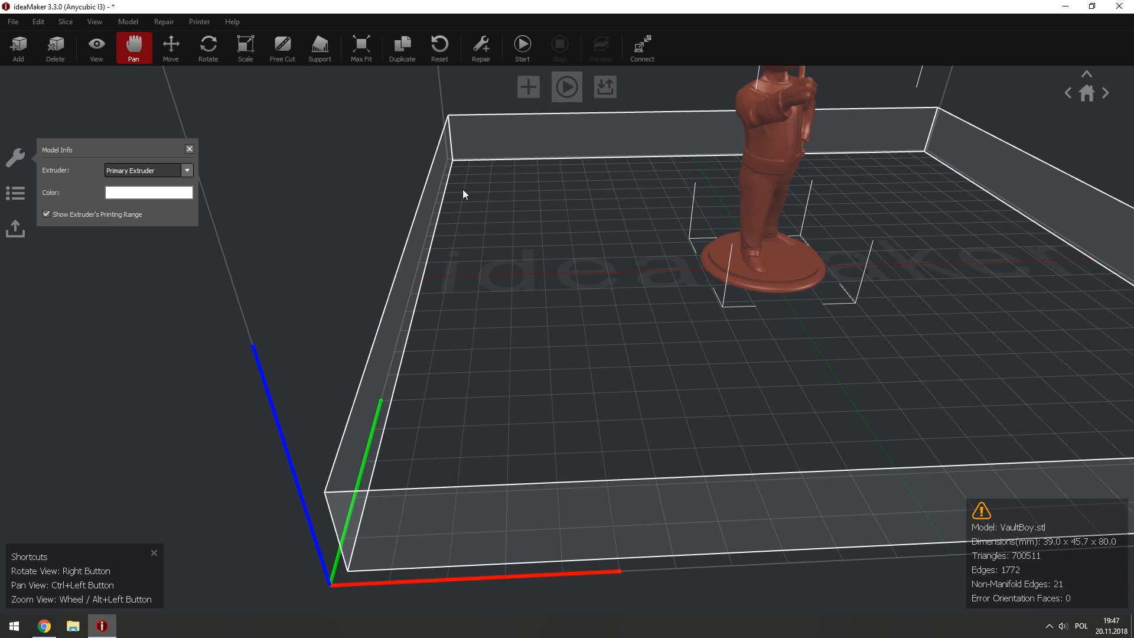
pyautogui.click(170, 47)
pyautogui.moveTo(783, 269); pyautogui.dragTo(528, 287)
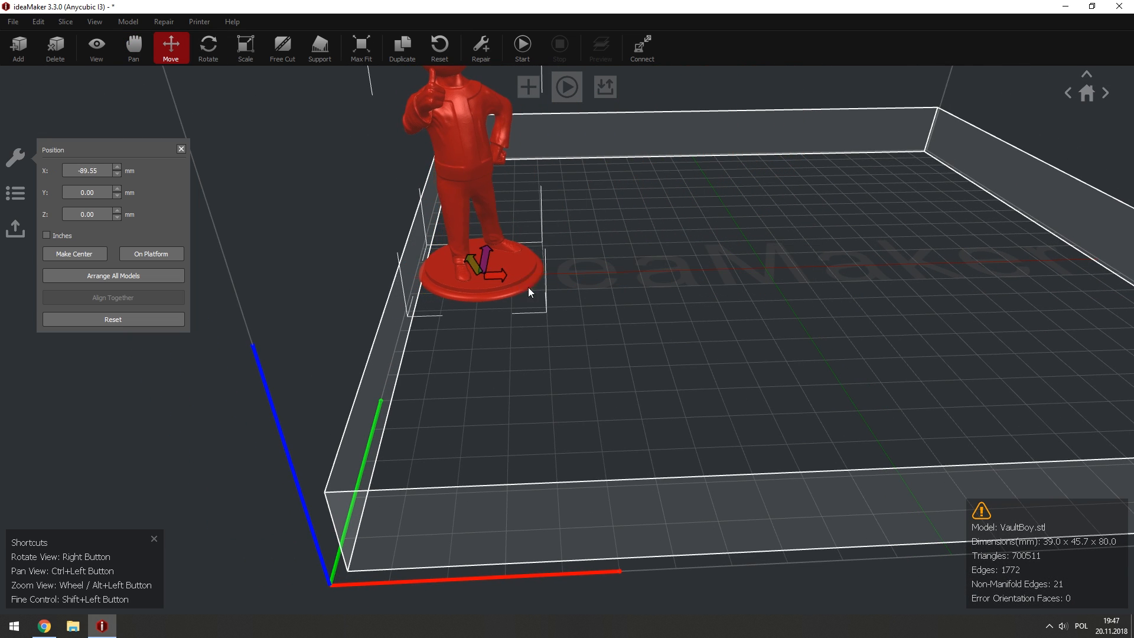
# Examine the margin between the printing range and the build plate's edges near the model and at the opposite corner.
pyautogui.scroll(6, 424, 352)
pyautogui.scroll(-8, 378, 296)
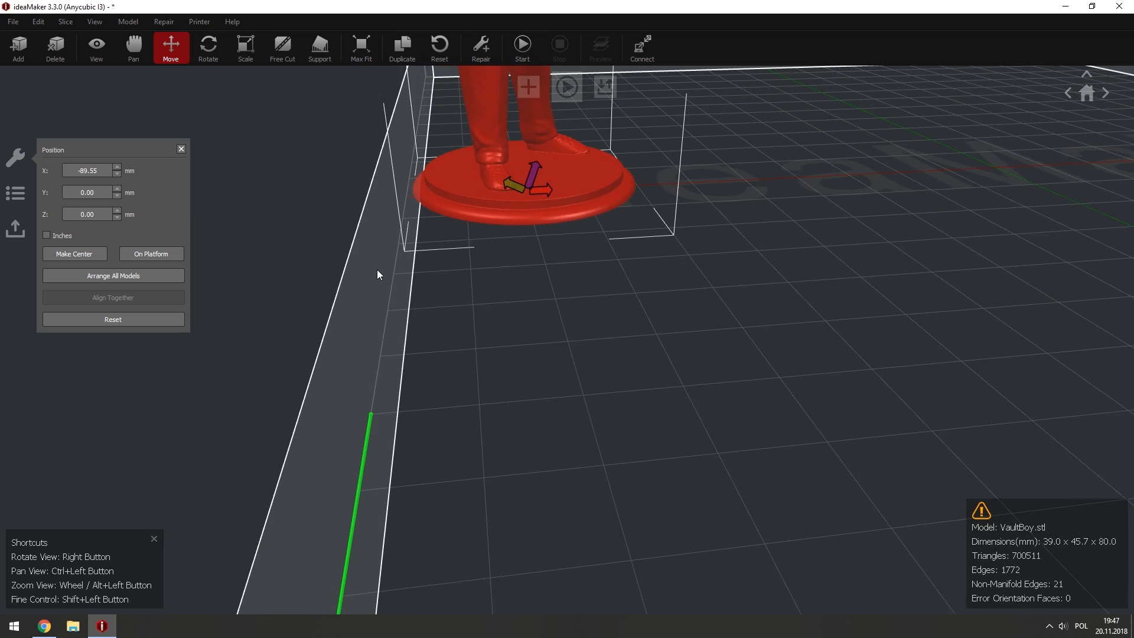
pyautogui.keyDown('ctrl'); pyautogui.moveTo(675, 432); pyautogui.dragTo(310, 392); pyautogui.keyUp('ctrl')
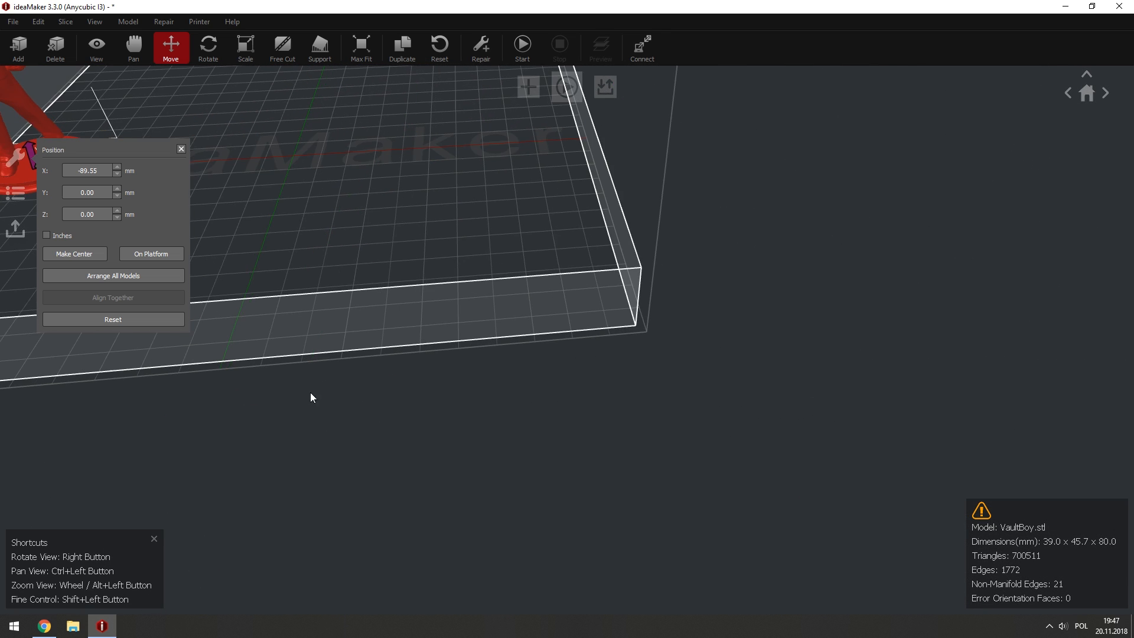
pyautogui.scroll(4, 706, 335)
pyautogui.keyDown('ctrl'); pyautogui.moveTo(727, 266); pyautogui.dragTo(671, 302); pyautogui.keyUp('ctrl')
pyautogui.moveTo(672, 302); pyautogui.dragTo(372, 349, button='right')
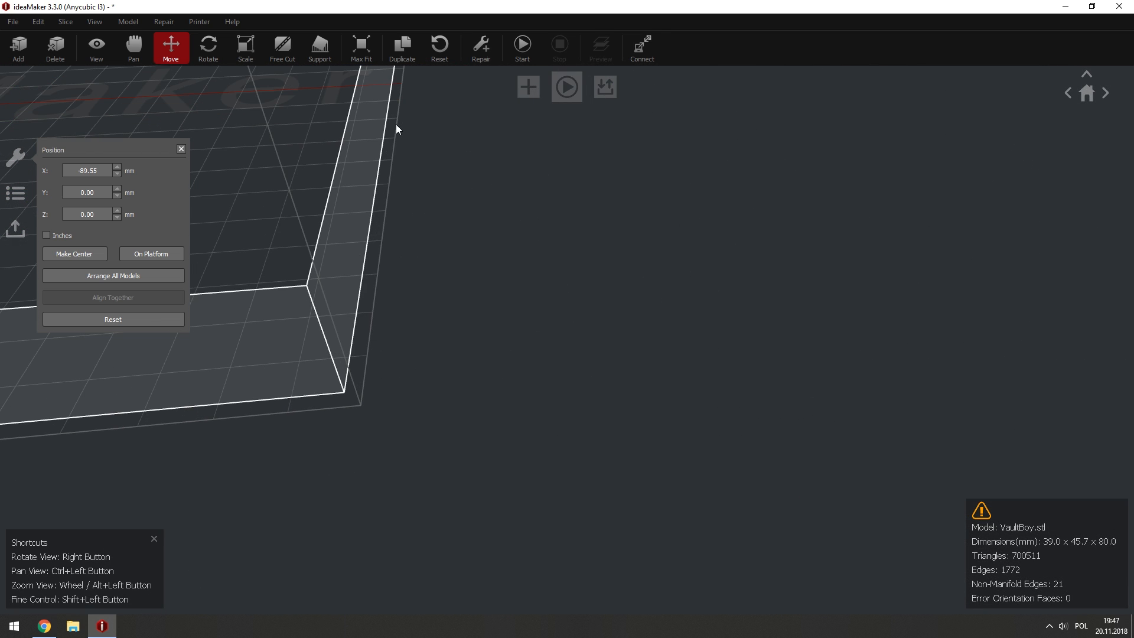
pyautogui.keyDown('ctrl'); pyautogui.moveTo(395, 124); pyautogui.dragTo(473, 127); pyautogui.keyUp('ctrl')
pyautogui.scroll(-3, 571, 361)
pyautogui.keyDown('ctrl'); pyautogui.moveTo(456, 351); pyautogui.dragTo(612, 356); pyautogui.keyUp('ctrl')
pyautogui.scroll(3, 572, 310)
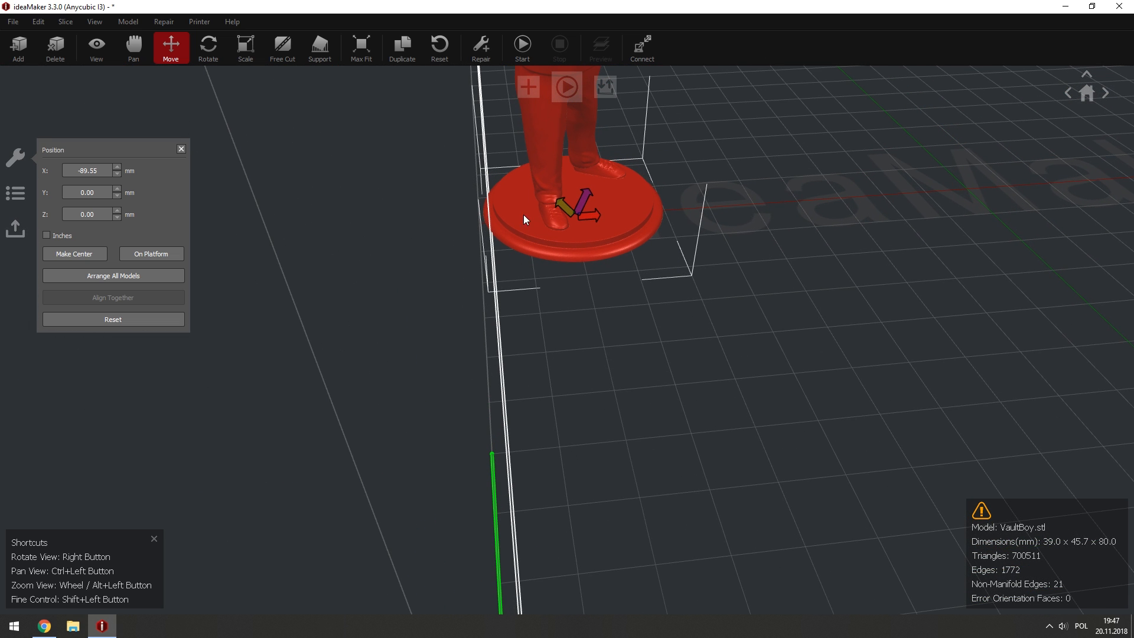
# Inspect where the model's base crosses the printing-range border and try to start slicing from that position.
pyautogui.scroll(4, 470, 207)
pyautogui.keyDown('ctrl'); pyautogui.moveTo(484, 228); pyautogui.dragTo(498, 250); pyautogui.keyUp('ctrl')
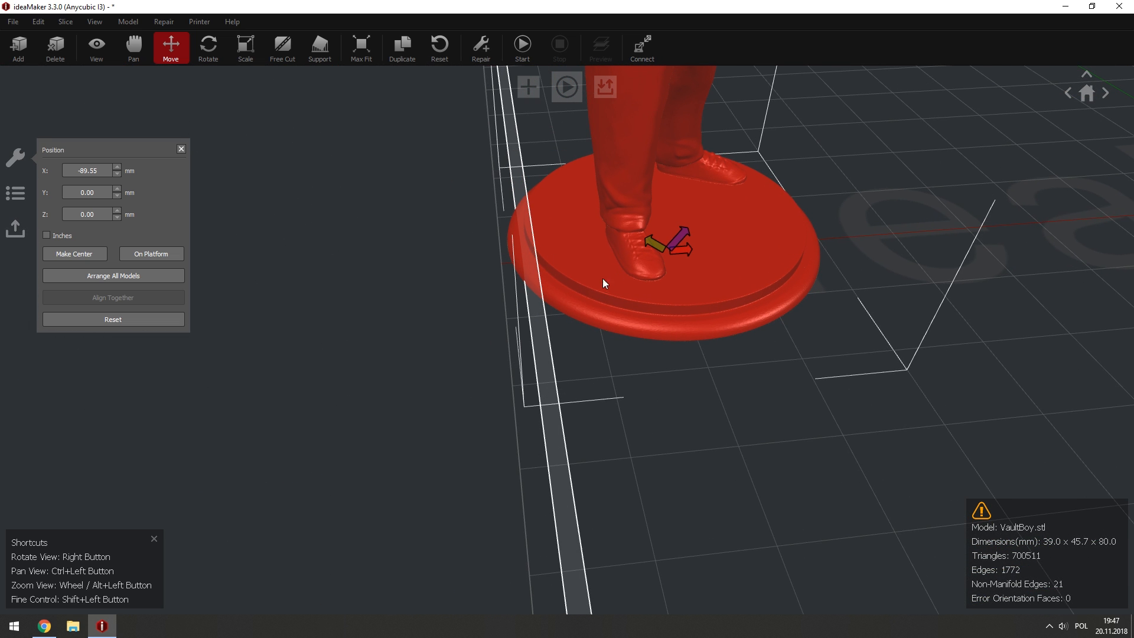
pyautogui.moveTo(611, 327); pyautogui.dragTo(594, 343, button='right')
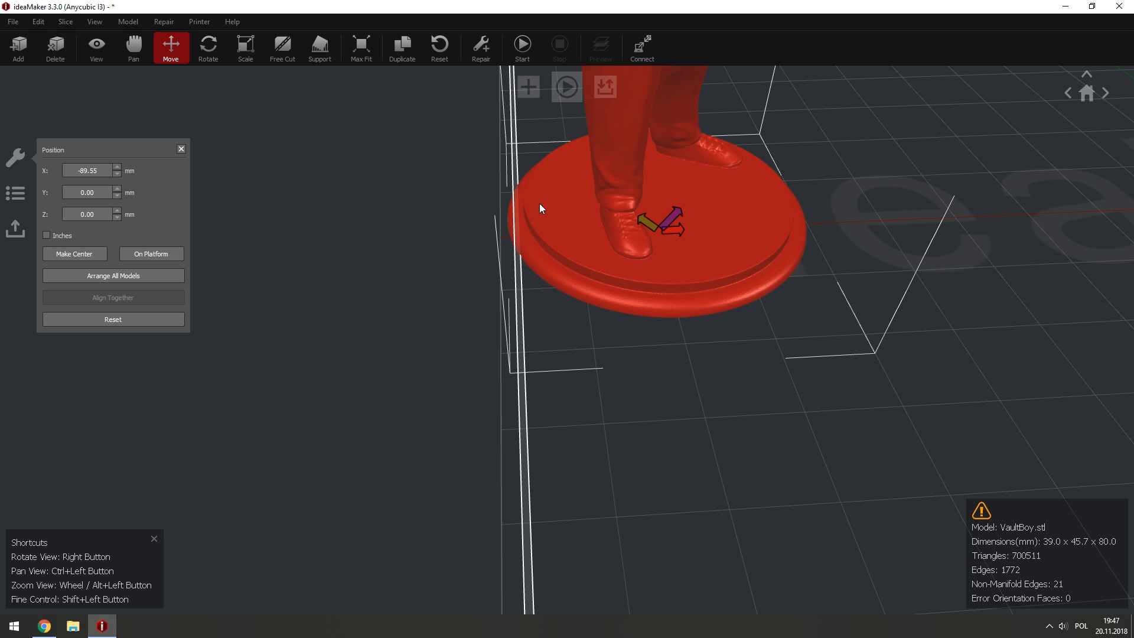
pyautogui.click(567, 89)
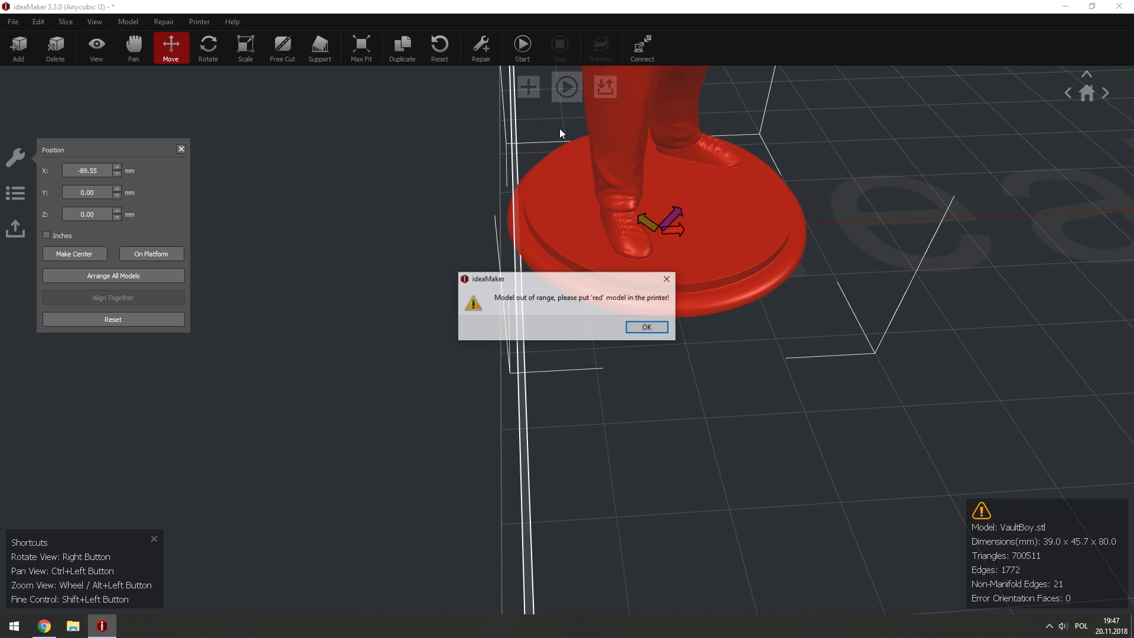
pyautogui.click(647, 327)
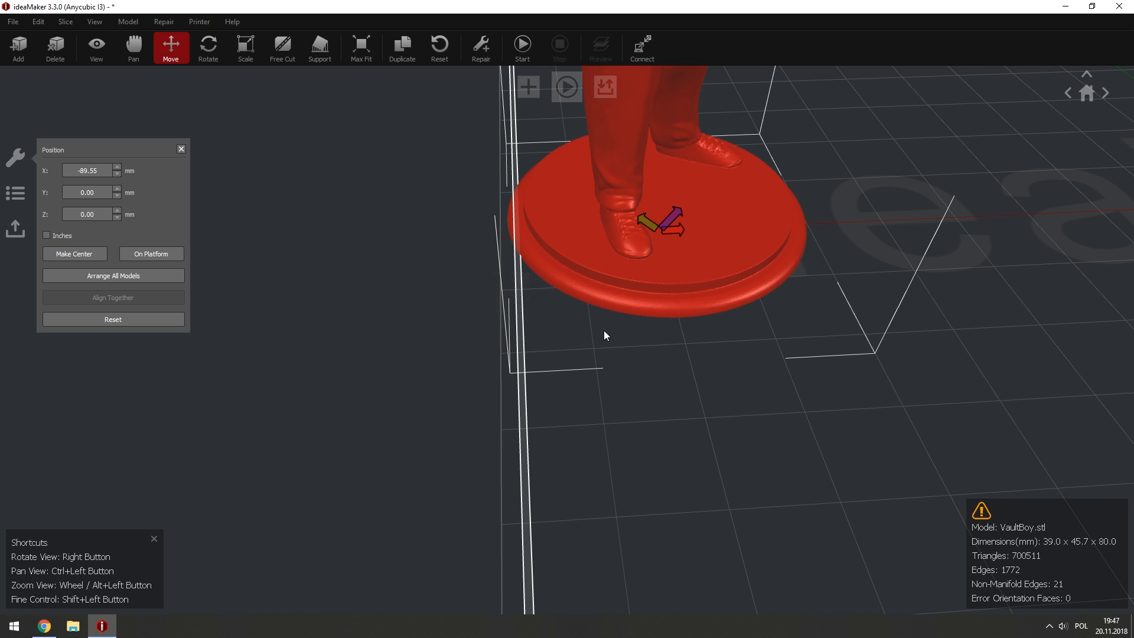
# Set the Anycubic I3 printer's Distance From Border of Build Plate to 0 mm and save the printer settings.
pyautogui.scroll(-5, 603, 331)
pyautogui.moveTo(590, 331); pyautogui.dragTo(492, 210, button='right')
pyautogui.click(199, 22)
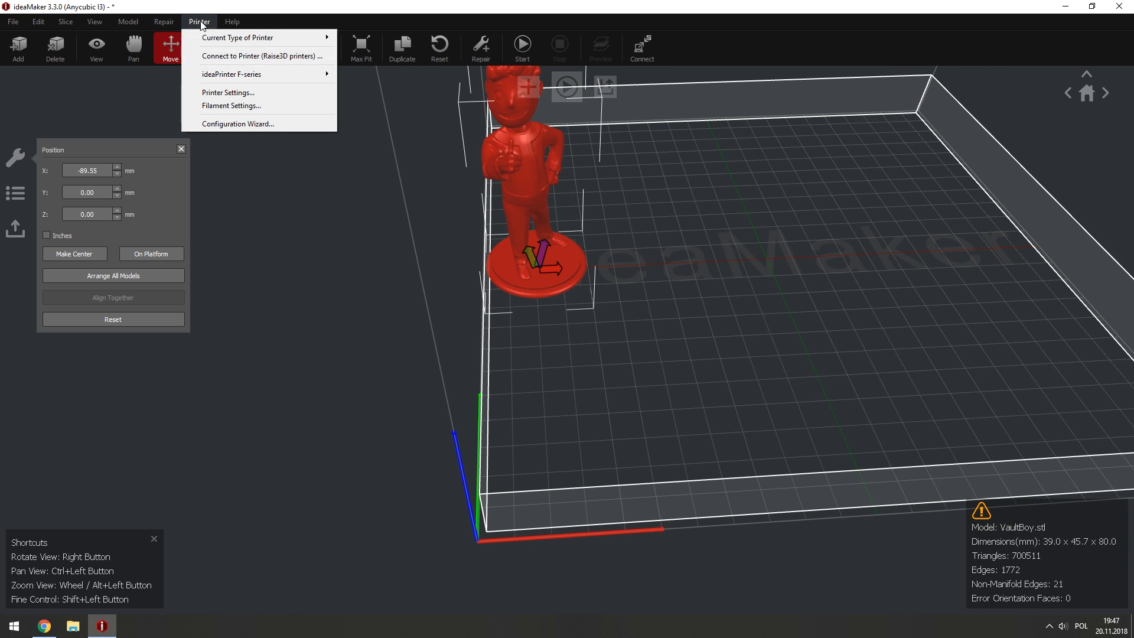
pyautogui.click(236, 93)
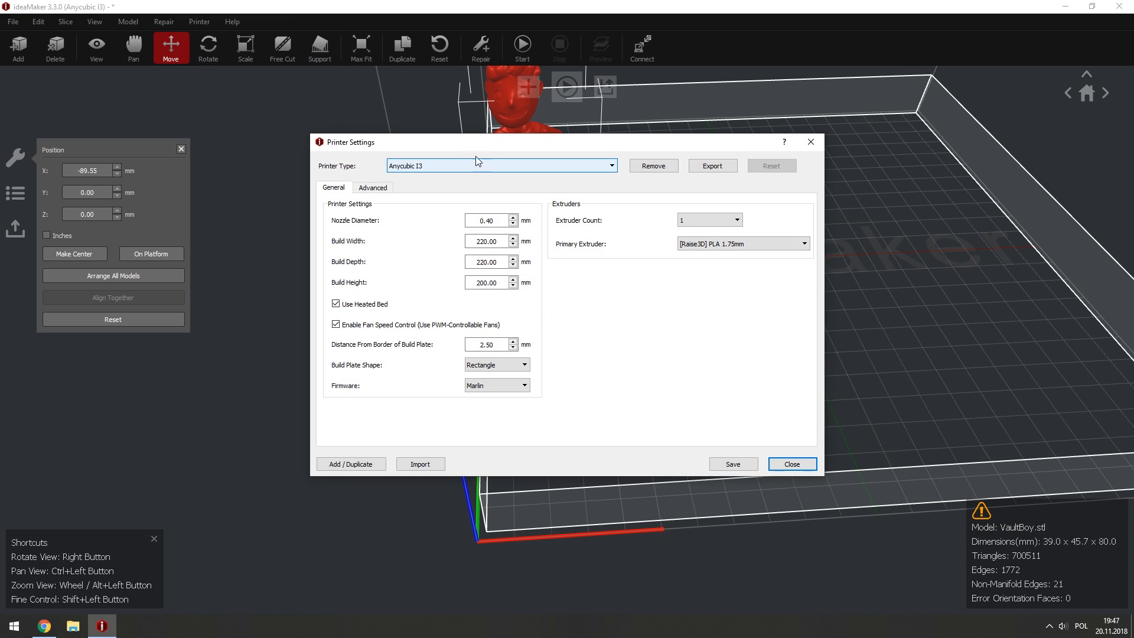
pyautogui.moveTo(460, 150); pyautogui.dragTo(566, 173)
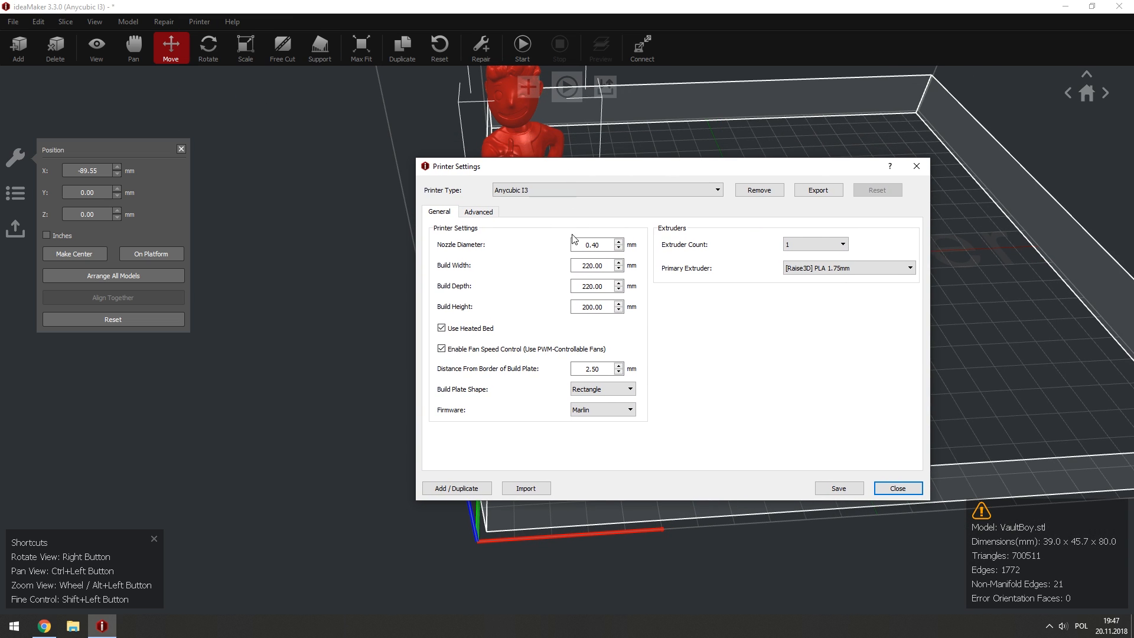
pyautogui.doubleClick(592, 368)
pyautogui.write('0')
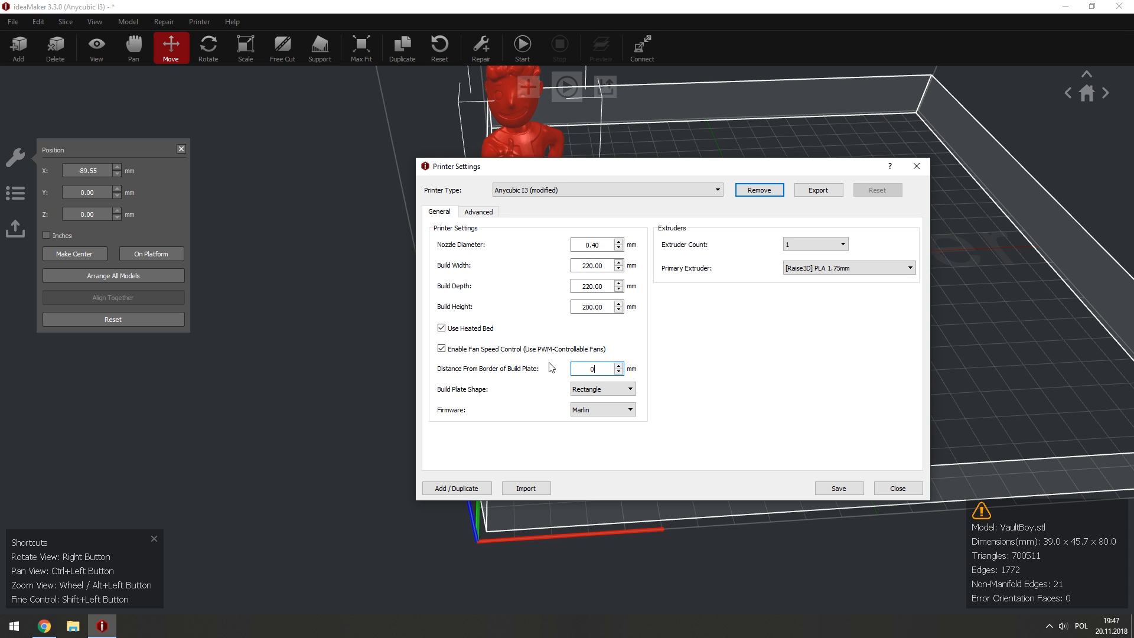
pyautogui.click(839, 488)
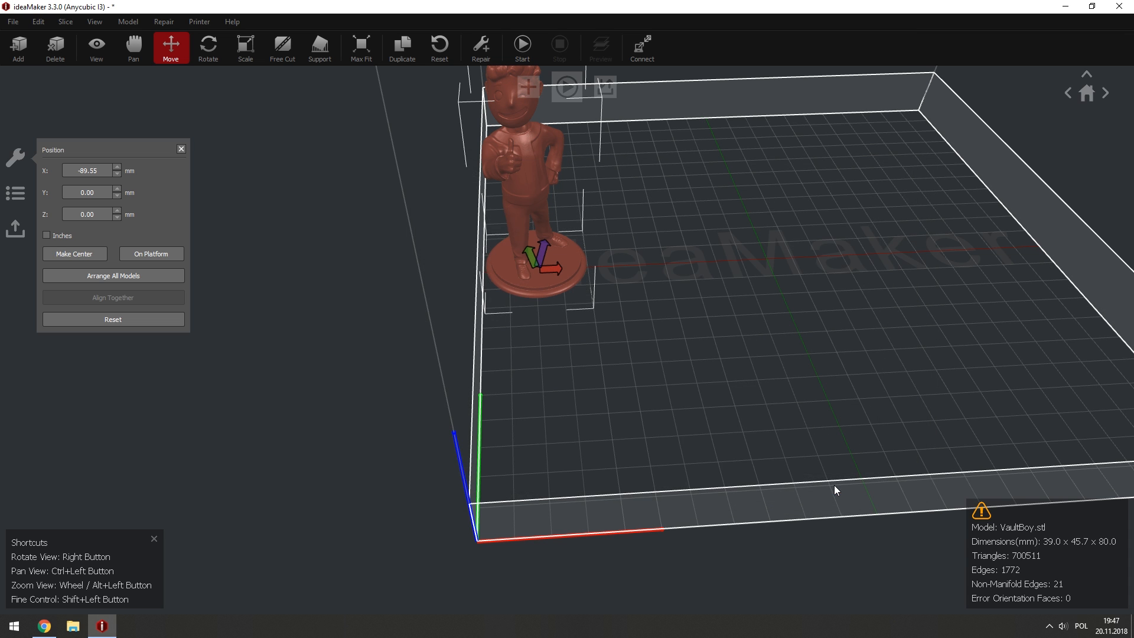
# Inspect the VaultBoy model's base against the printing-range border and check that the slicing template selection opens, then close it.
pyautogui.scroll(5, 516, 393)
pyautogui.scroll(-4, 496, 281)
pyautogui.scroll(3, 514, 264)
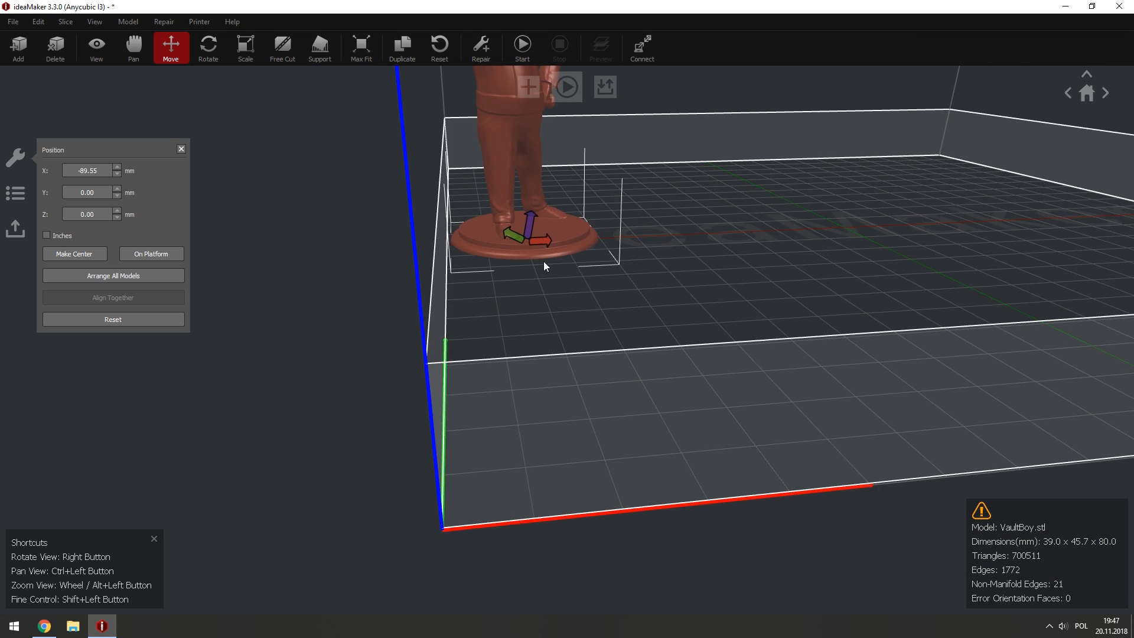
pyautogui.moveTo(547, 259); pyautogui.dragTo(504, 306, button='right')
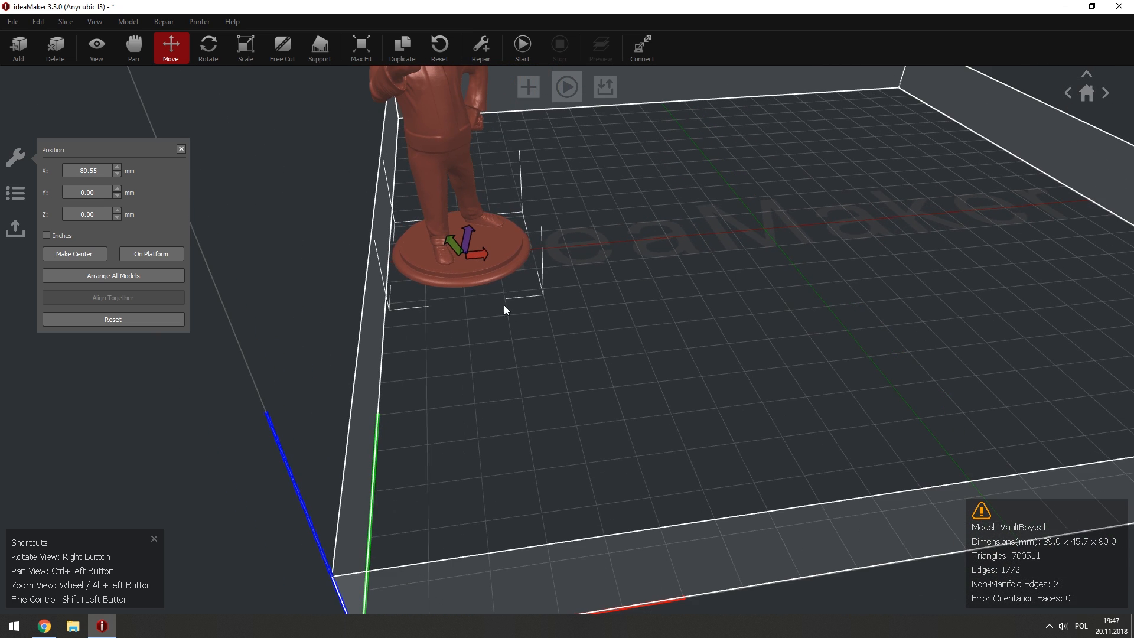
pyautogui.click(567, 87)
pyautogui.moveTo(517, 120)
pyautogui.mouseDown()
pyautogui.moveTo(702, 102)
pyautogui.moveTo(561, 196)
pyautogui.moveTo(519, 129)
pyautogui.mouseUp()
pyautogui.click(774, 127)
# Center the VaultBoy model on the build plate, undoing a trial move along X, and leave the model selected.
pyautogui.moveTo(774, 126); pyautogui.dragTo(587, 221, button='right')
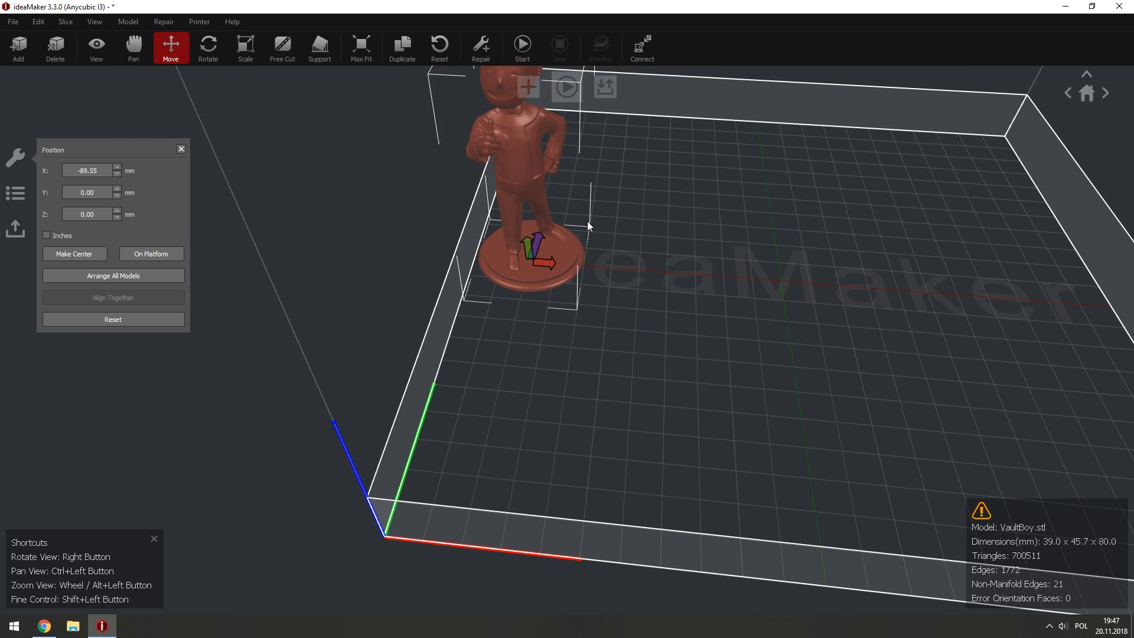
pyautogui.rightClick(562, 243)
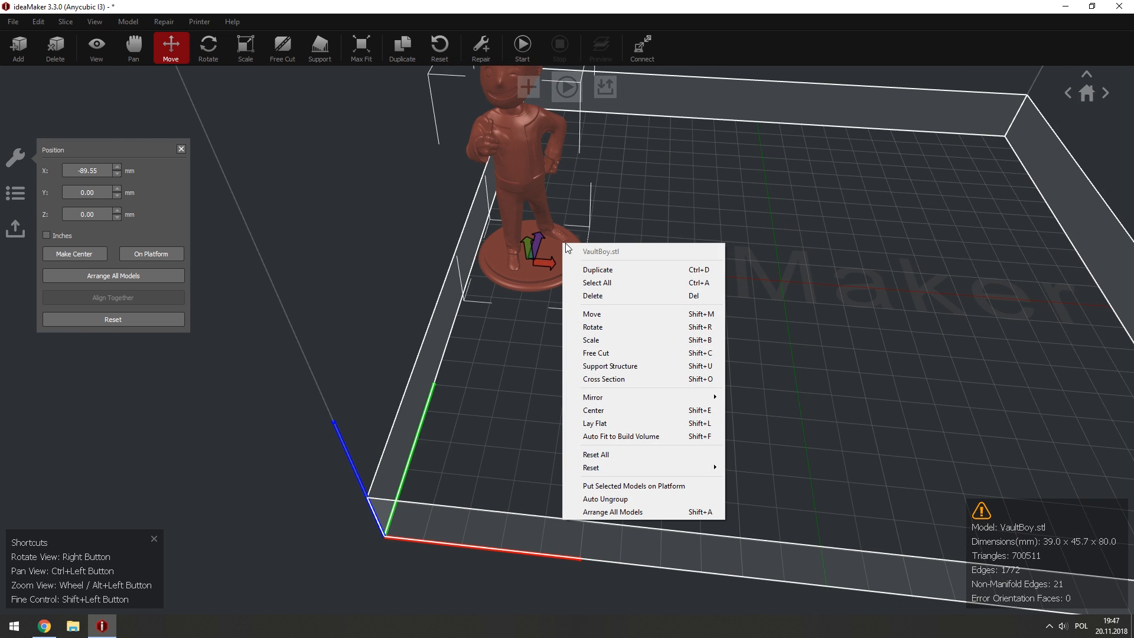
pyautogui.click(593, 410)
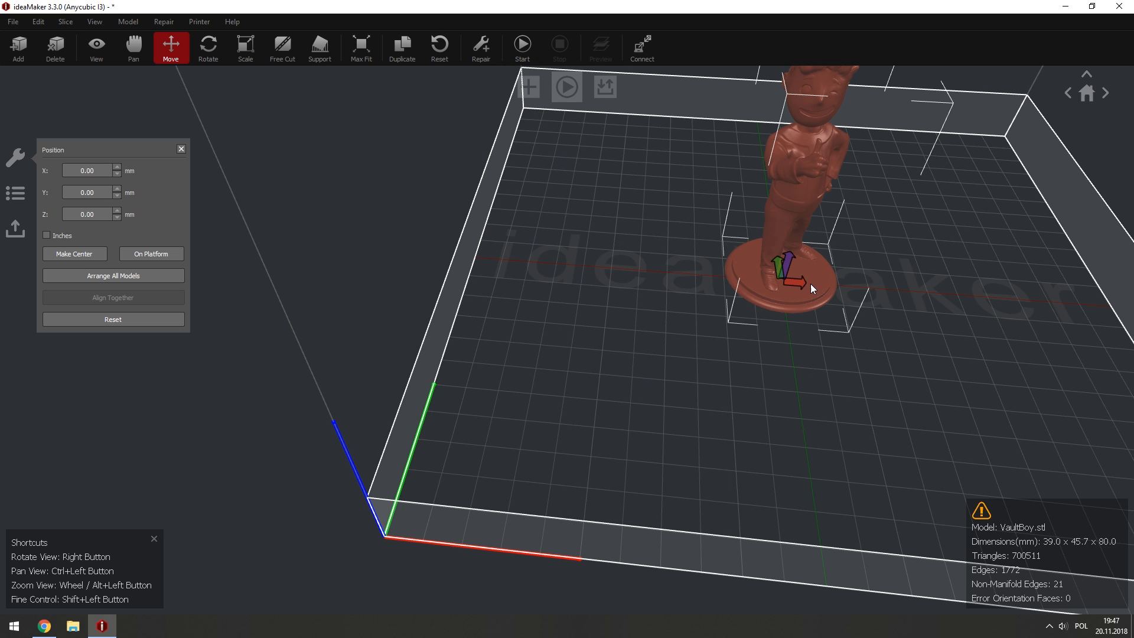
pyautogui.moveTo(810, 283); pyautogui.dragTo(653, 279)
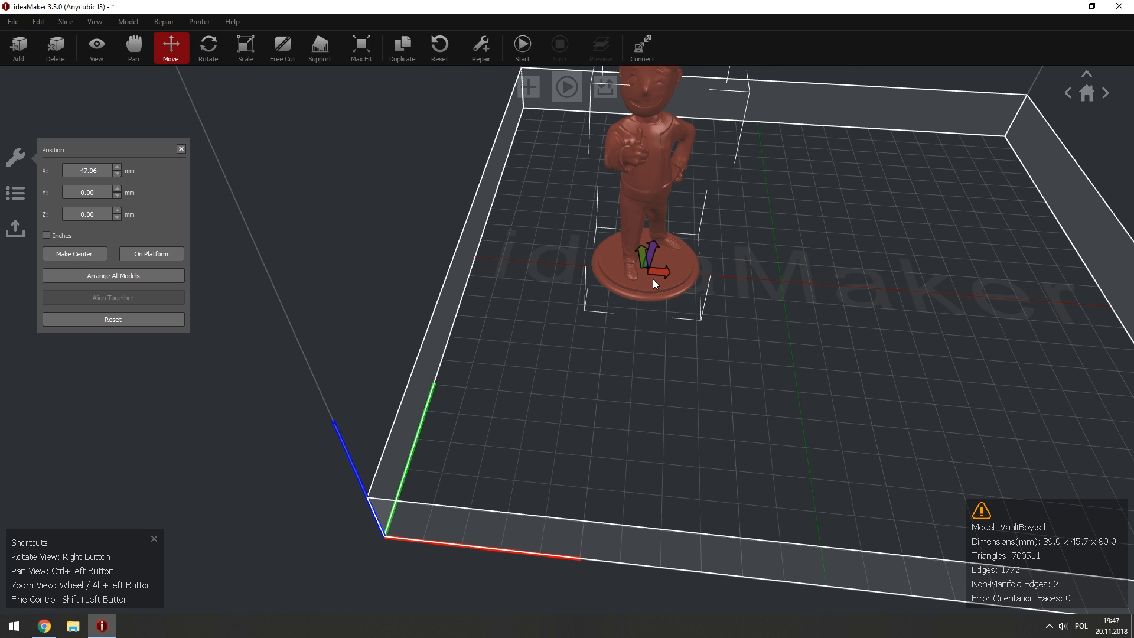
pyautogui.hotkey('ctrl', 'z')
pyautogui.moveTo(839, 328); pyautogui.dragTo(639, 352, button='right')
pyautogui.click(583, 403)
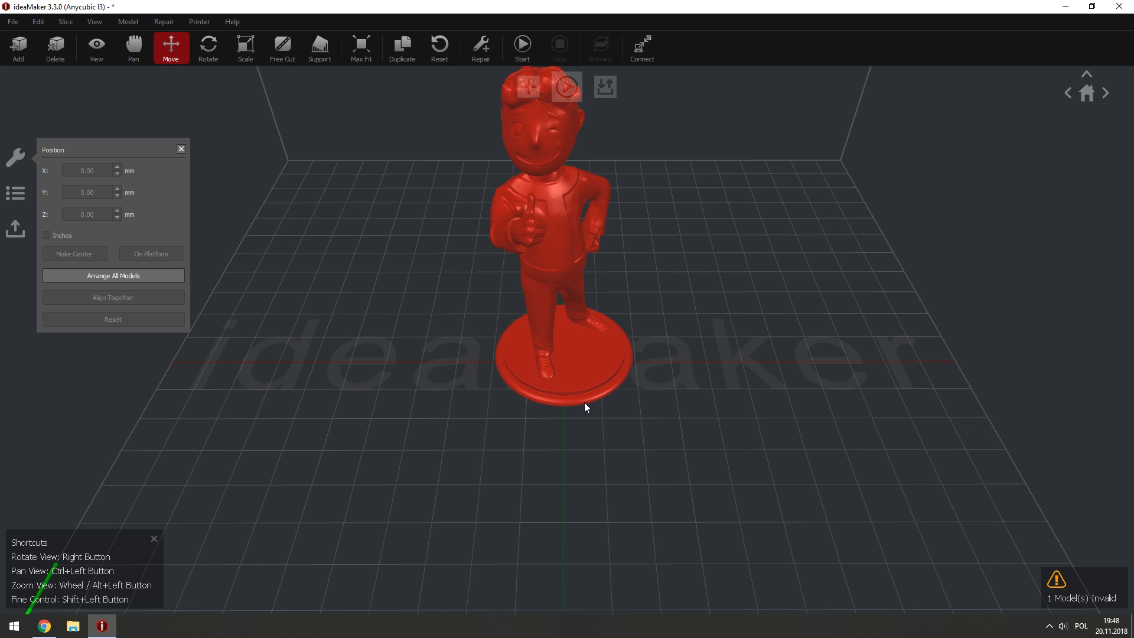
pyautogui.click(572, 375)
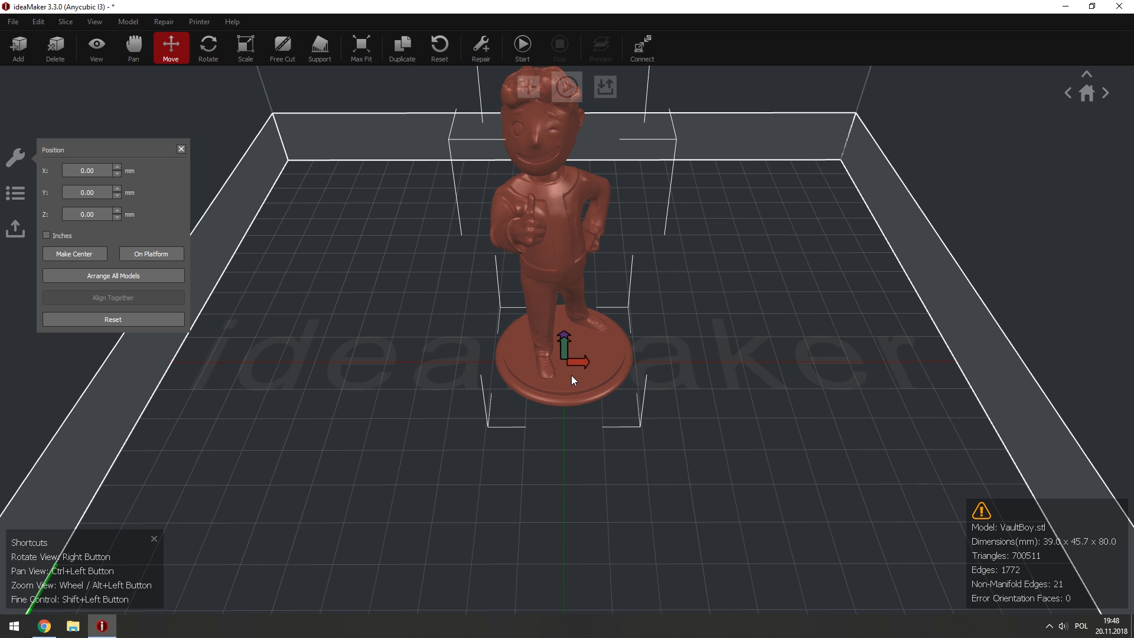
pyautogui.moveTo(678, 384); pyautogui.dragTo(625, 424, button='right')
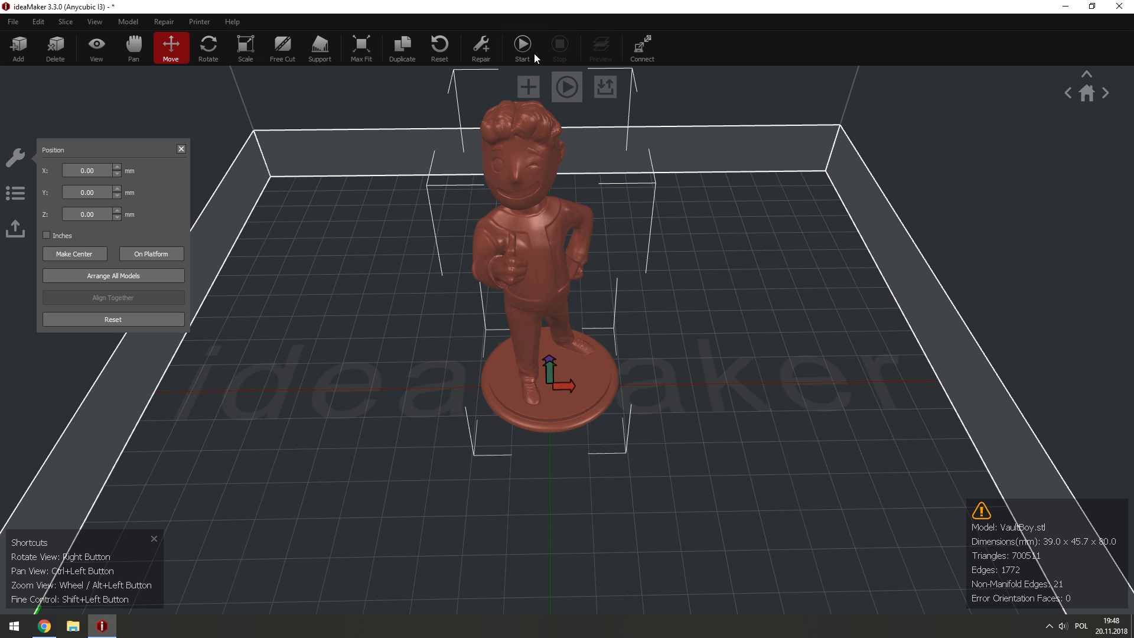
pyautogui.moveTo(636, 268); pyautogui.dragTo(676, 232, button='right')
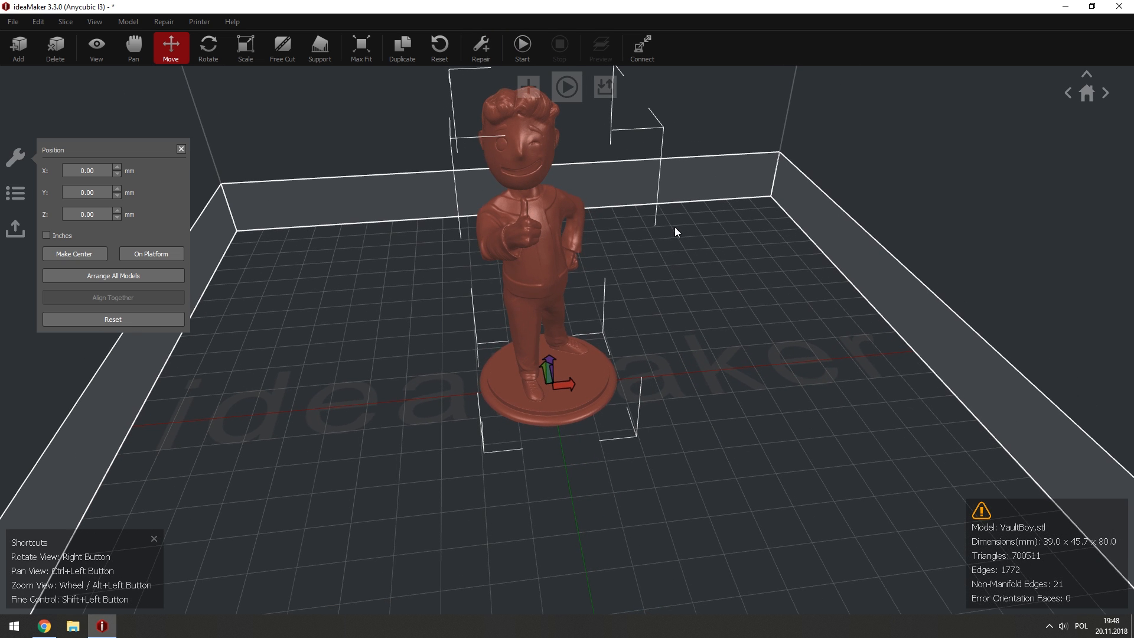
# Open the slicing template selection and view the primary extruder's filament choices, keeping [Raise3D] PLA 1.75mm.
pyautogui.click(571, 94)
pyautogui.moveTo(518, 118); pyautogui.dragTo(455, 60)
pyautogui.click(437, 113)
pyautogui.click(437, 113)
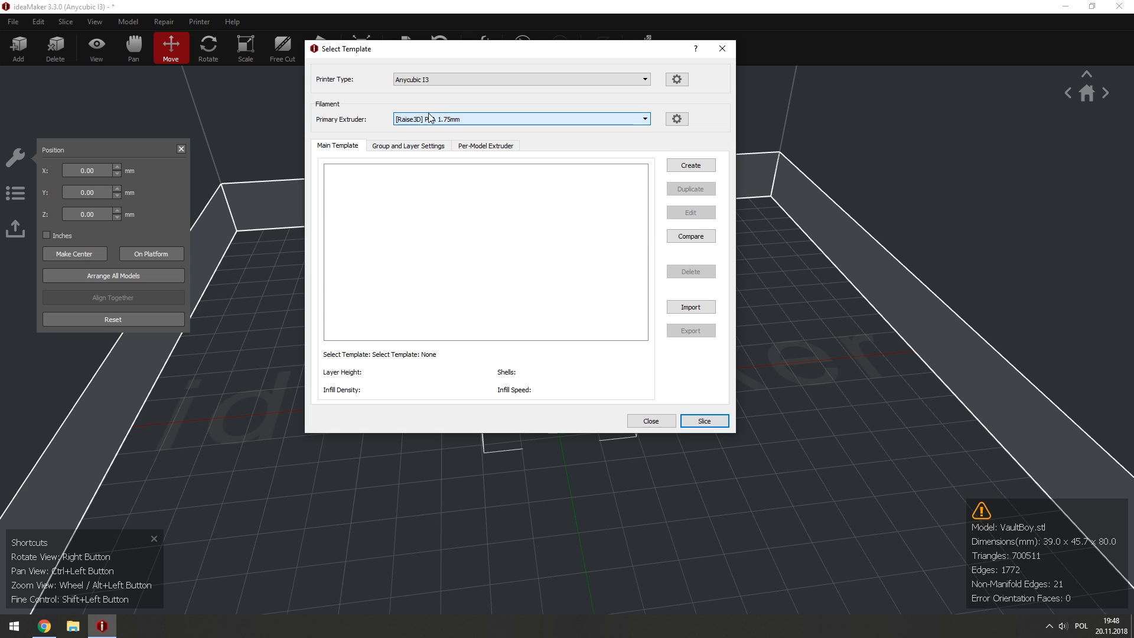
pyautogui.click(471, 119)
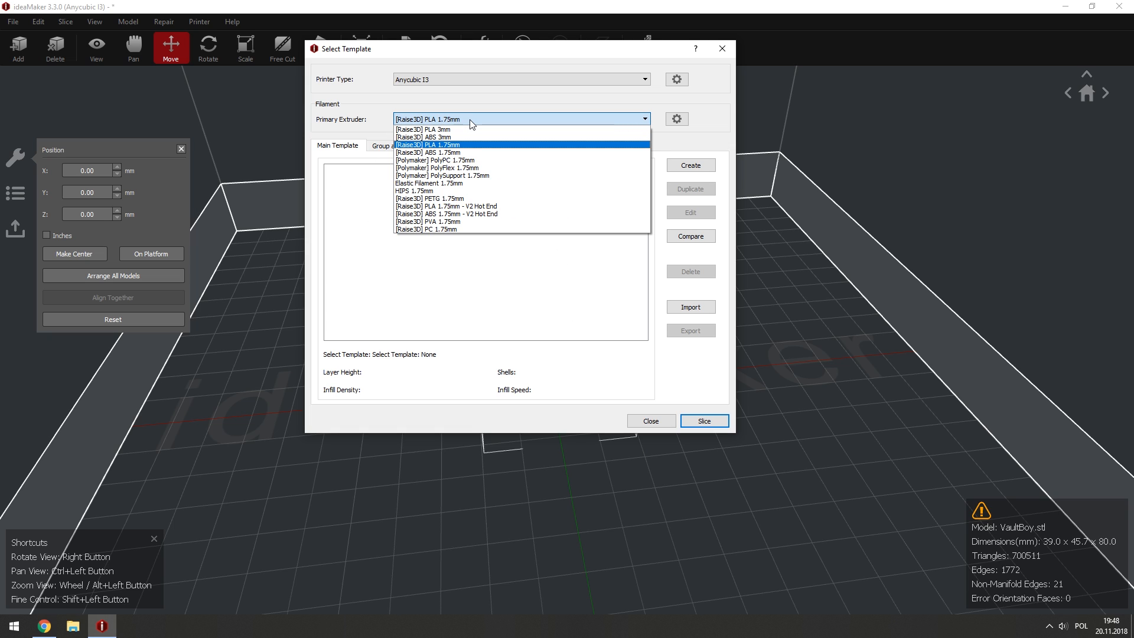
pyautogui.click(471, 120)
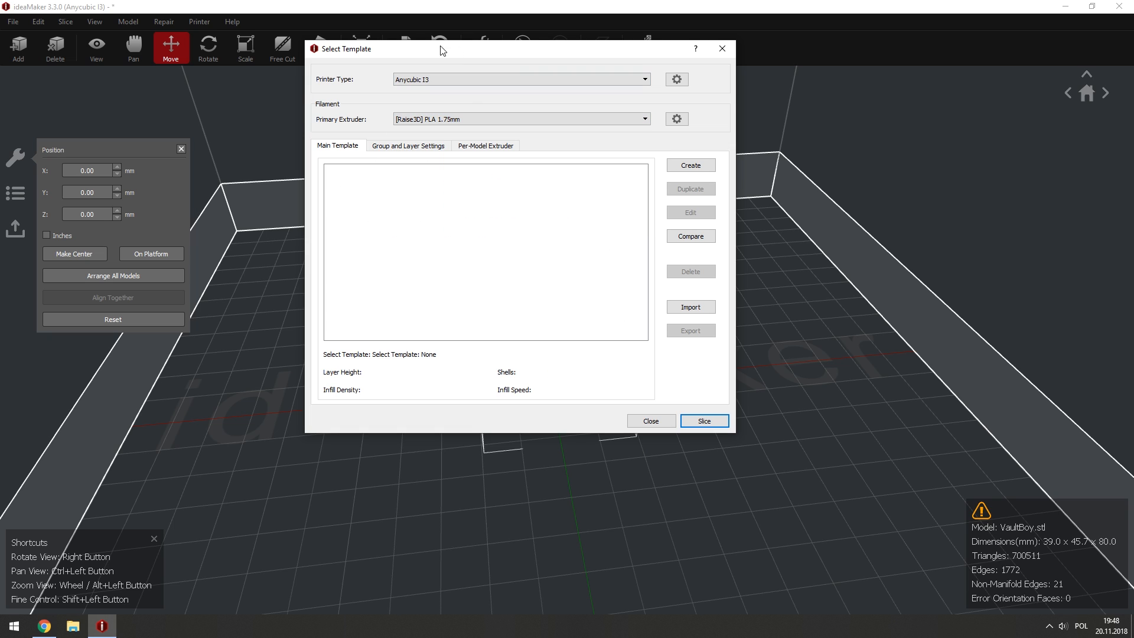
pyautogui.moveTo(530, 48); pyautogui.dragTo(534, 79)
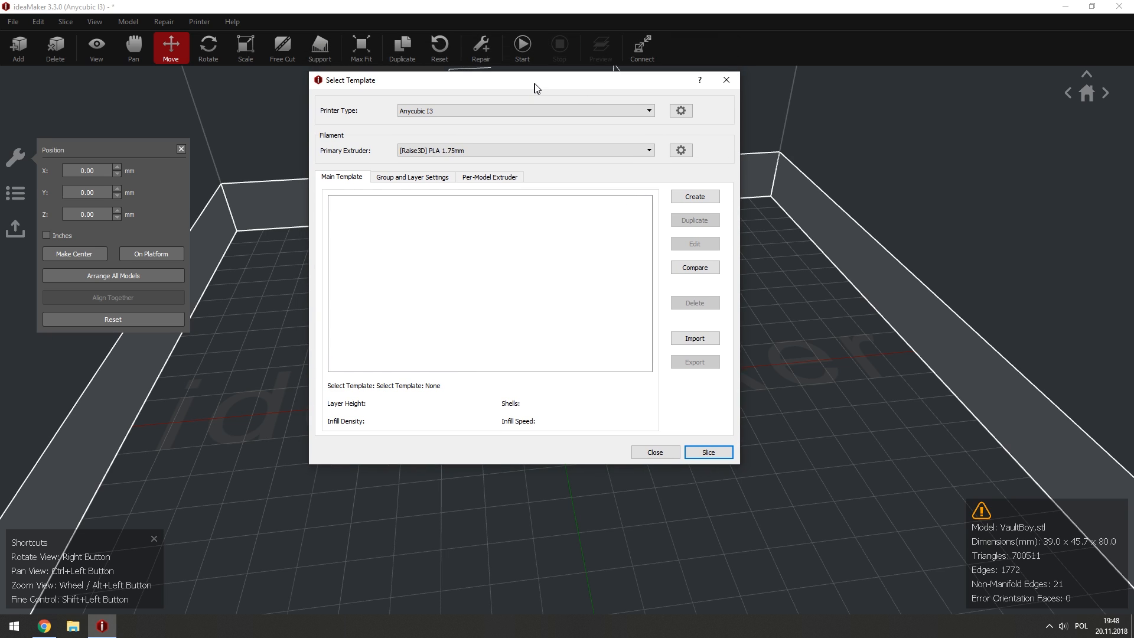
# Look through the slicing templates of RAISE3D N2, N1 - V2 Hot End and Pro2 Plus, then return the printer type to Anycubic I3.
pyautogui.click(470, 112)
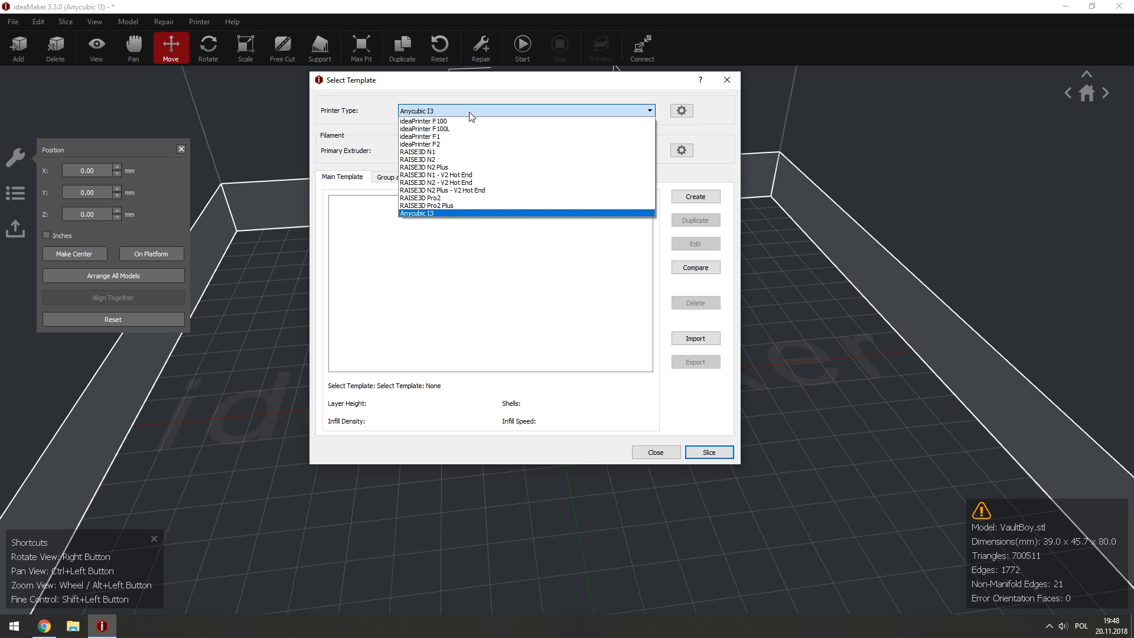
pyautogui.click(425, 121)
pyautogui.click(429, 158)
pyautogui.click(428, 113)
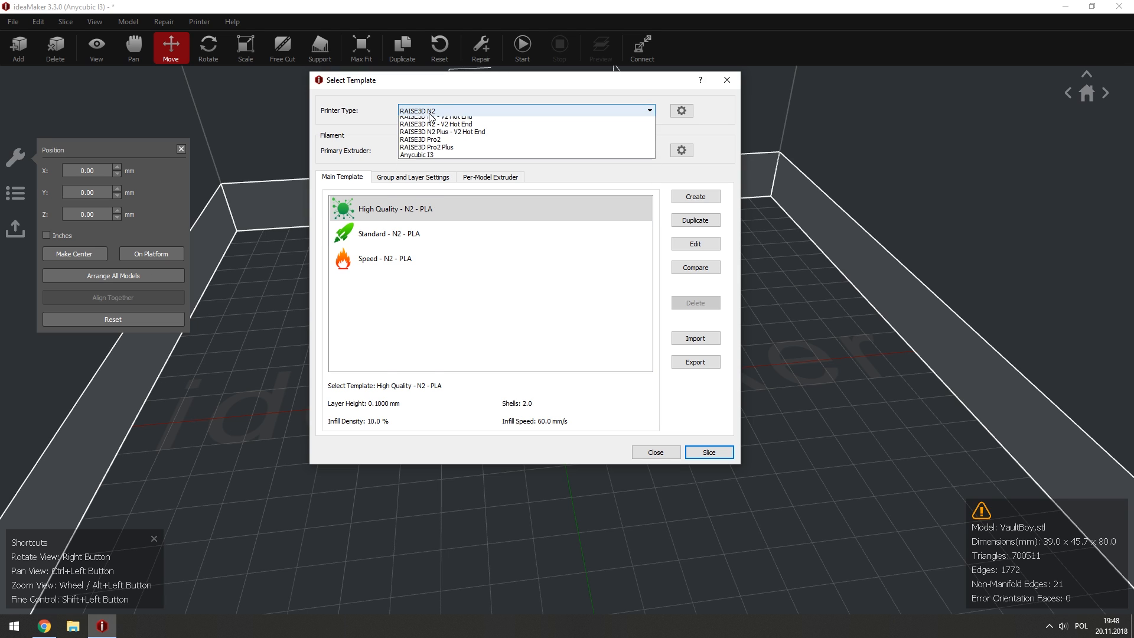
pyautogui.click(430, 175)
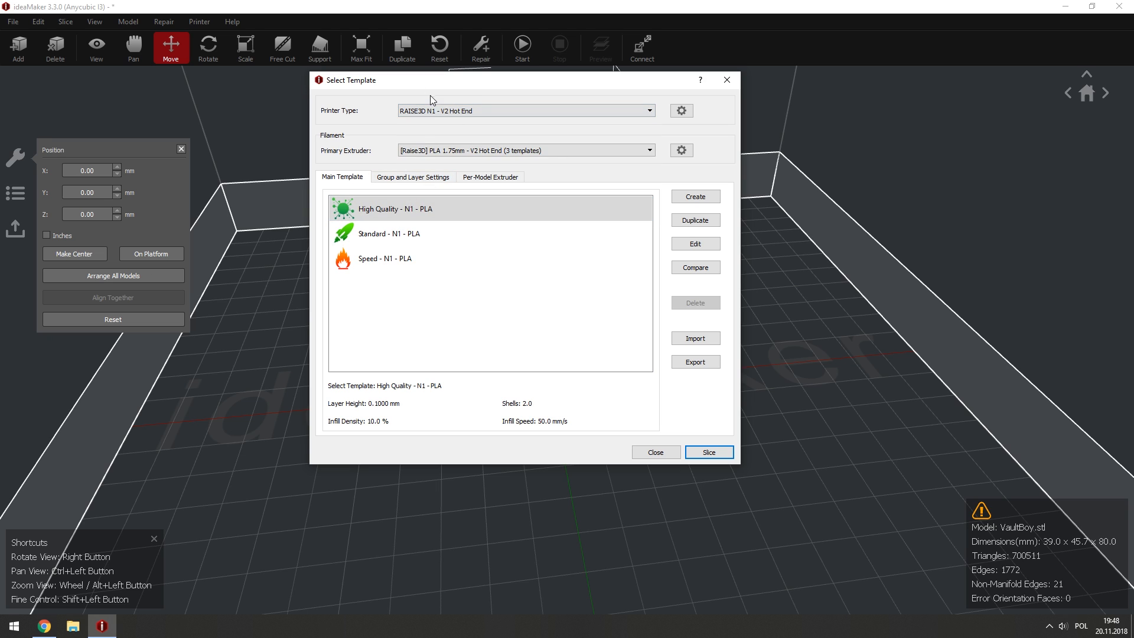
pyautogui.click(430, 110)
pyautogui.click(416, 208)
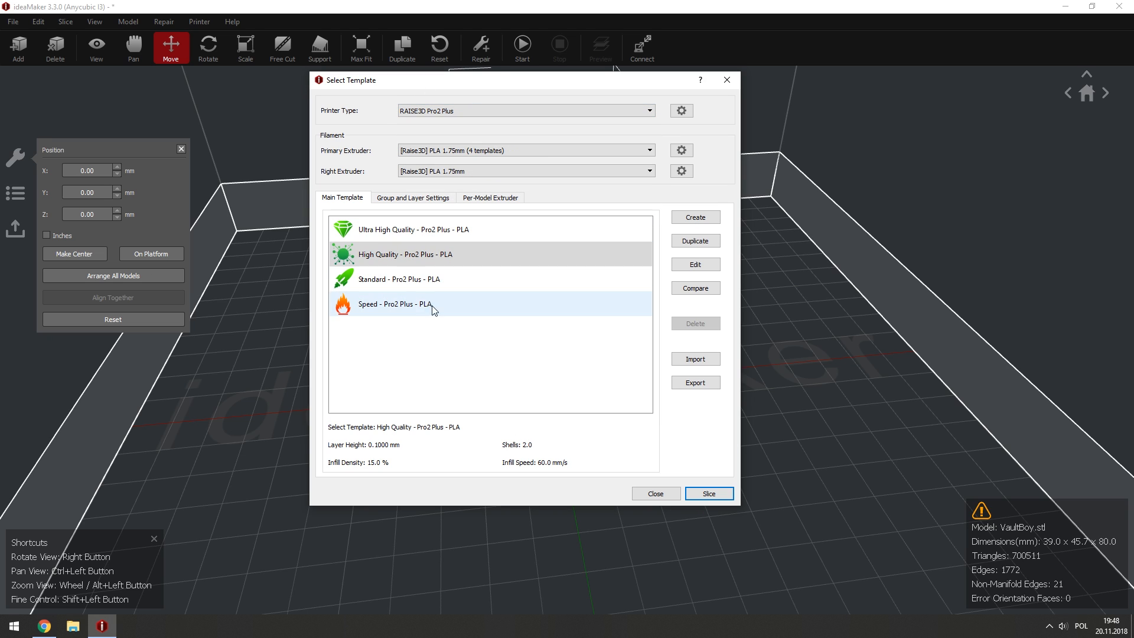
pyautogui.click(445, 111)
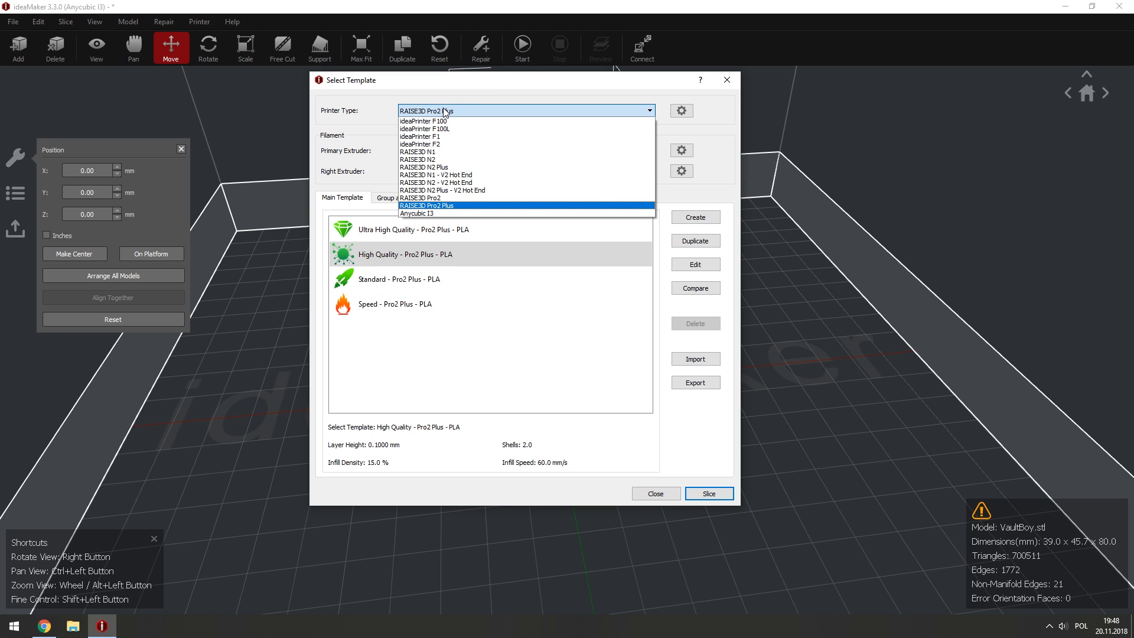
pyautogui.click(417, 213)
# Review the primary extruder's filament choices, the filament settings and the Anycubic I3 printer settings, closing each without changes.
pyautogui.click(435, 151)
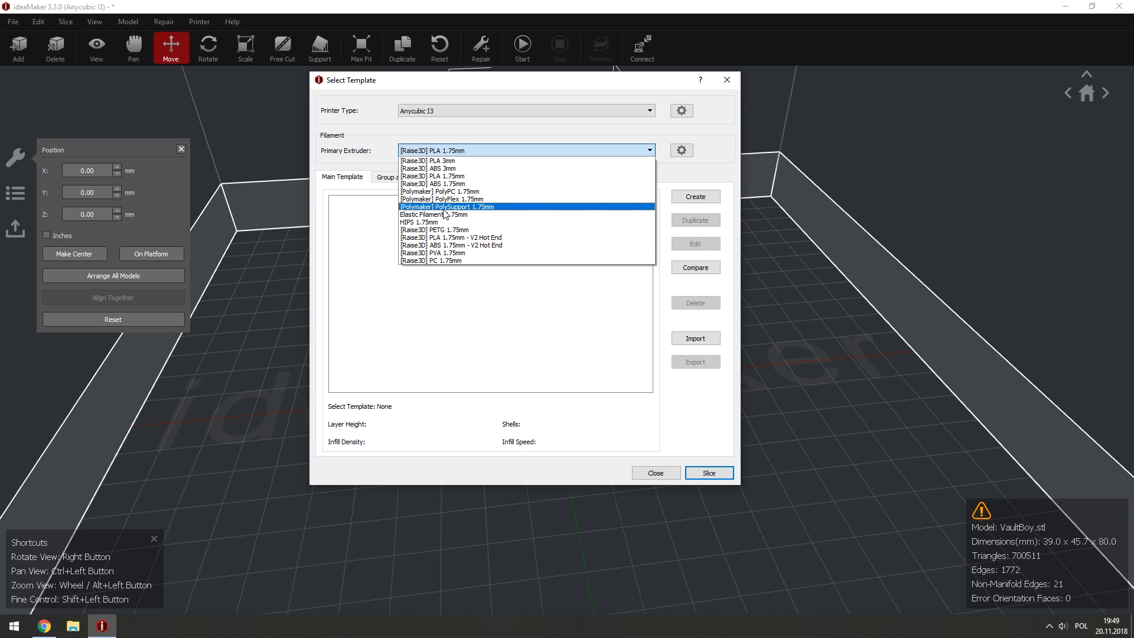
pyautogui.click(459, 297)
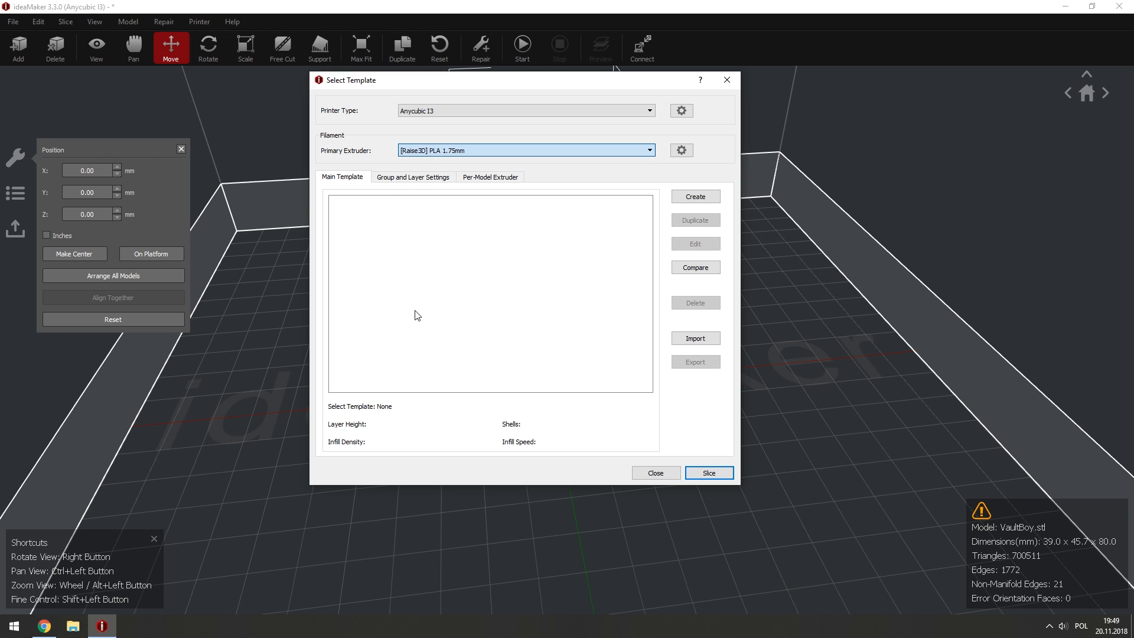
pyautogui.click(680, 152)
pyautogui.moveTo(430, 139); pyautogui.dragTo(540, 117)
pyautogui.click(747, 125)
pyautogui.click(681, 111)
pyautogui.moveTo(813, 120); pyautogui.dragTo(682, 120)
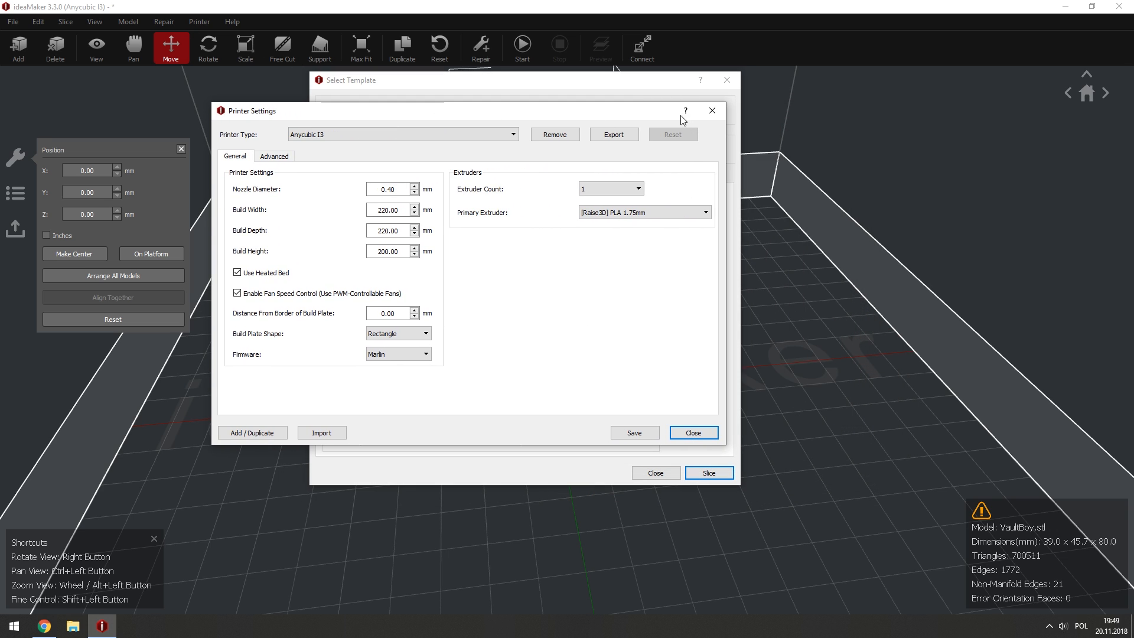
pyautogui.click(725, 112)
# Open the filament settings for [Raise3D] PLA 1.75mm and examine the Flowrate value.
pyautogui.click(686, 155)
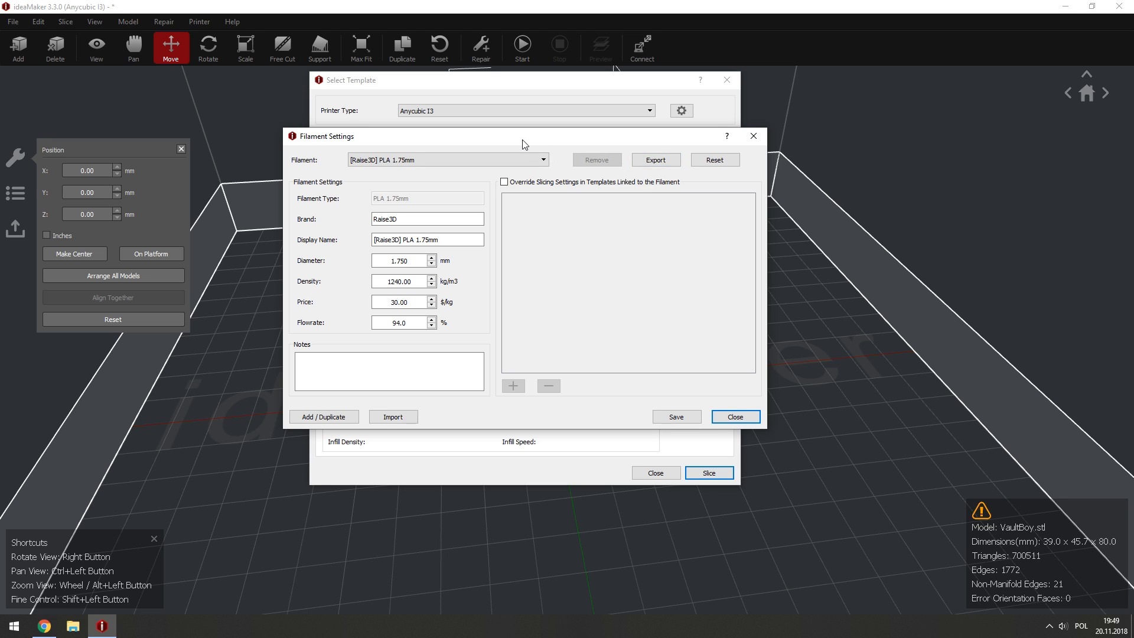
pyautogui.moveTo(523, 140); pyautogui.dragTo(554, 138)
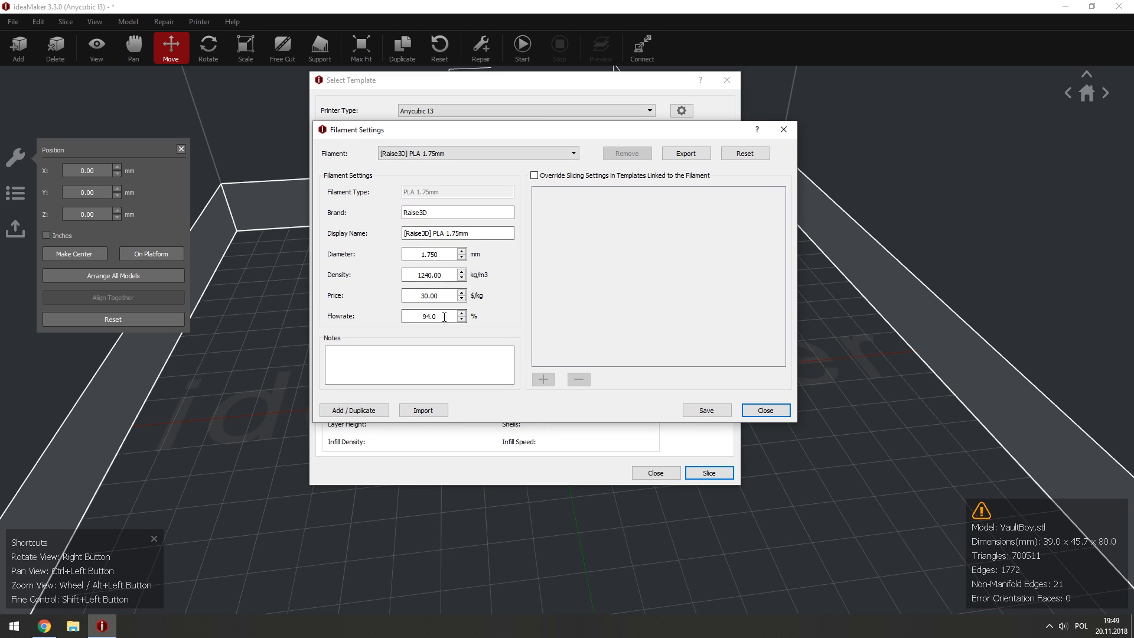
pyautogui.moveTo(444, 316); pyautogui.dragTo(311, 319)
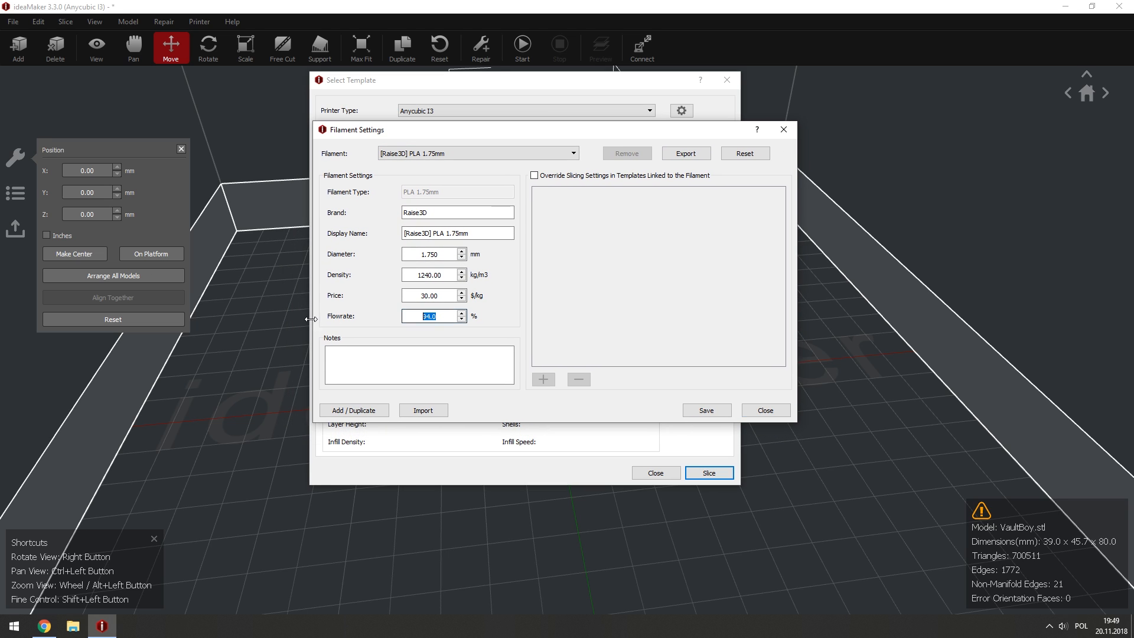
pyautogui.click(423, 317)
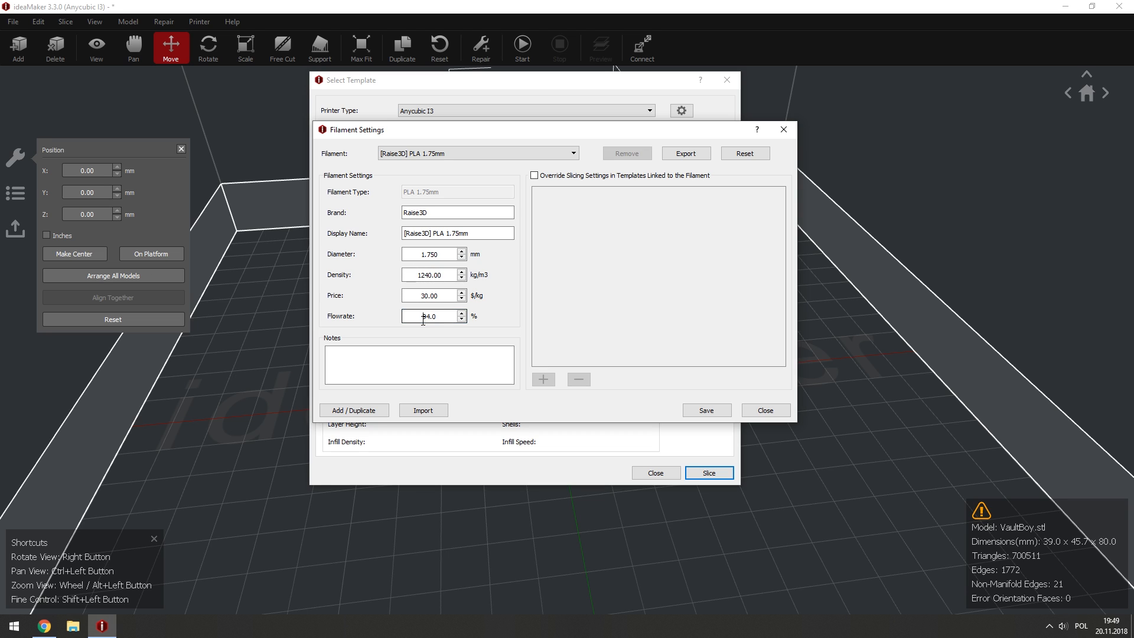
# Compare the Flowrate of other filaments, including PolyFlex, PC and PolyPC 1.75mm, then return to [Raise3D] PLA 1.75mm and select its Flowrate value.
pyautogui.click(450, 151)
pyautogui.click(425, 203)
pyautogui.click(466, 153)
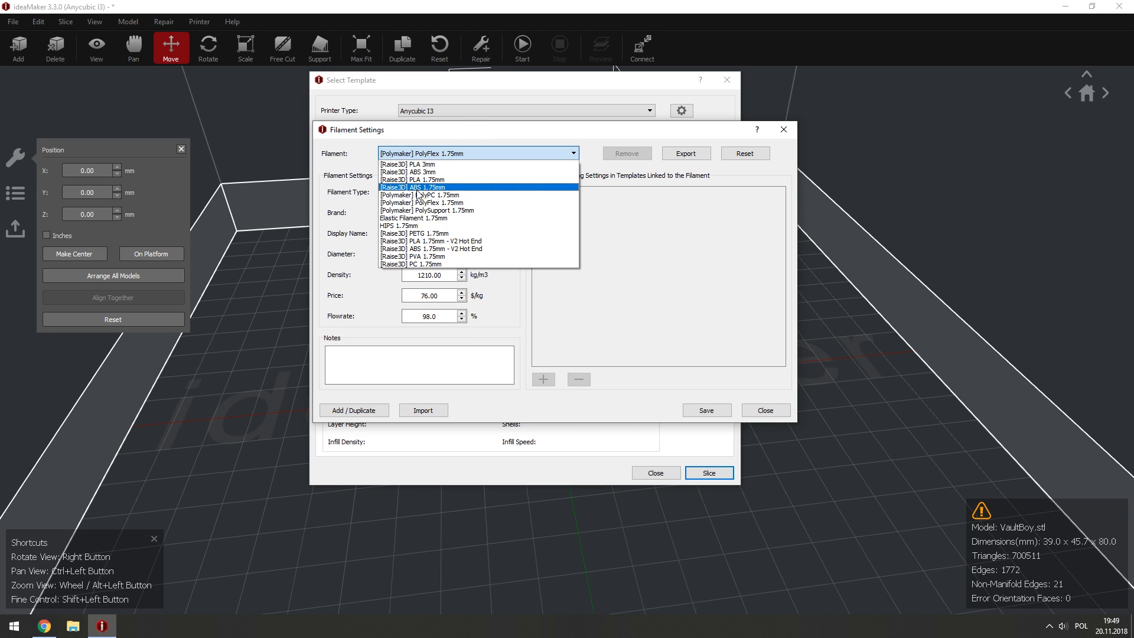
pyautogui.click(425, 187)
pyautogui.click(423, 155)
pyautogui.click(420, 263)
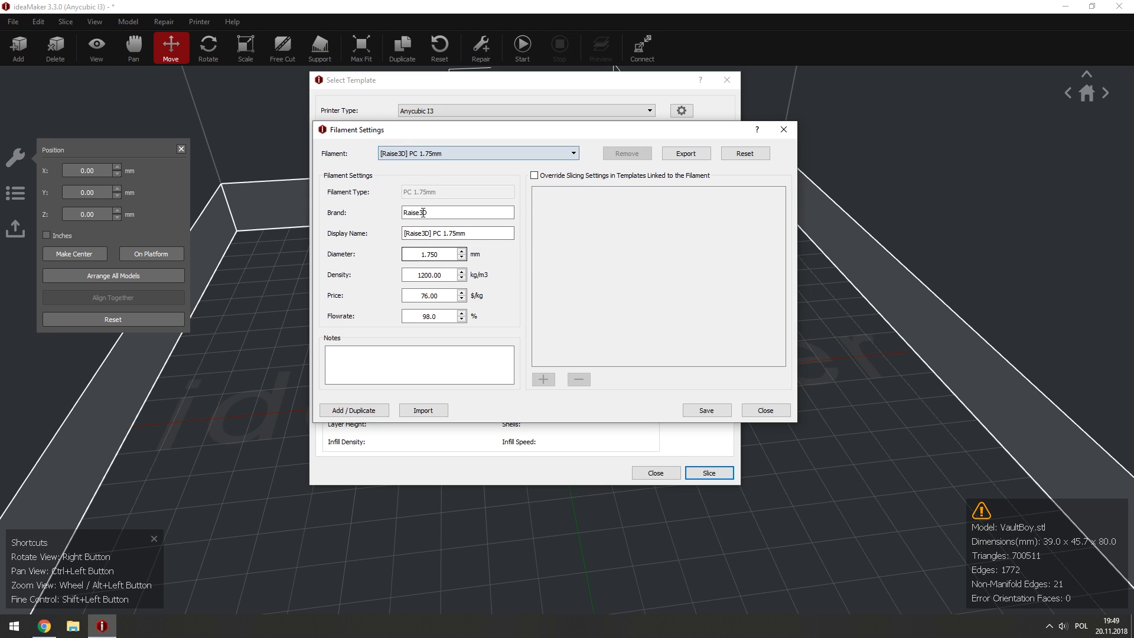
pyautogui.click(424, 156)
pyautogui.click(423, 163)
pyautogui.click(423, 154)
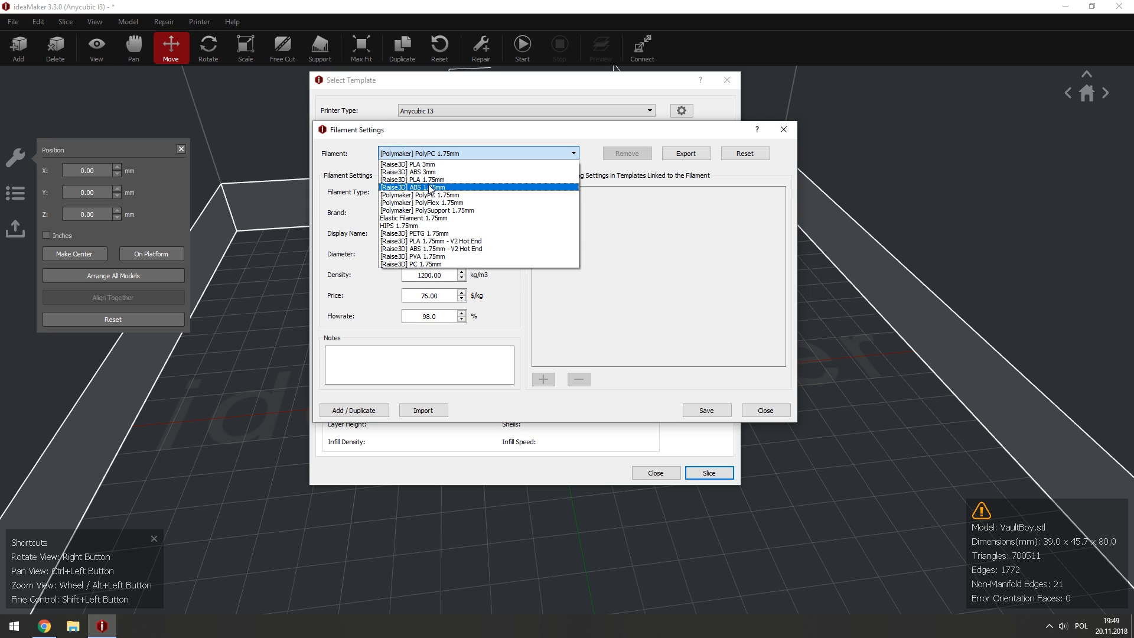
pyautogui.click(418, 180)
pyautogui.moveTo(449, 316); pyautogui.dragTo(386, 319)
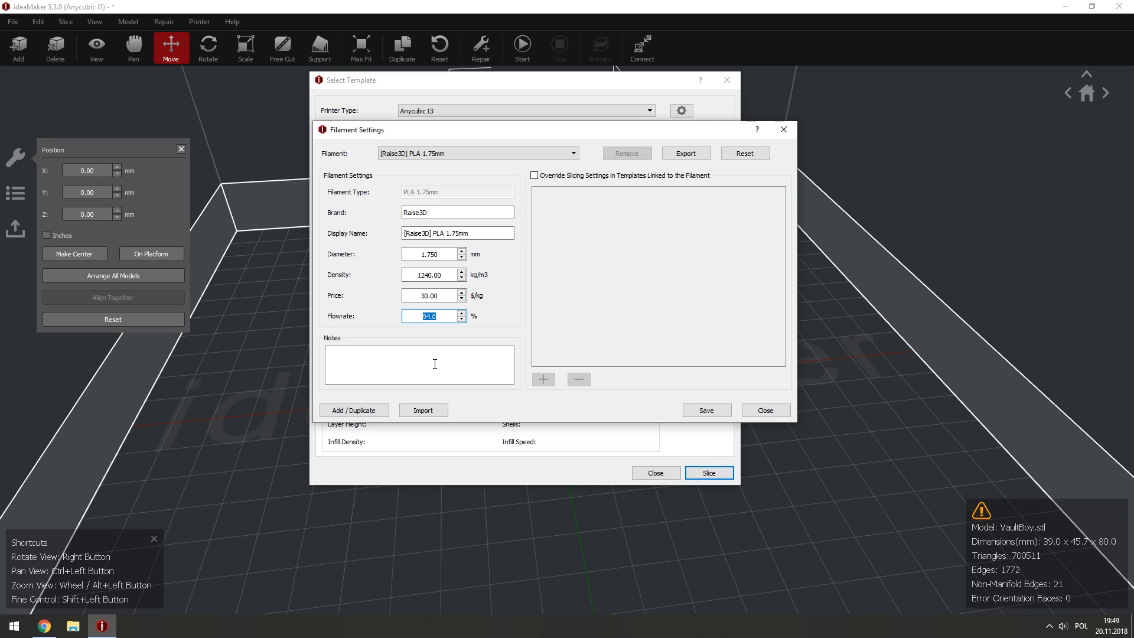
# Review the options for adding or duplicating a filament, then cancel without adding one.
pyautogui.click(646, 226)
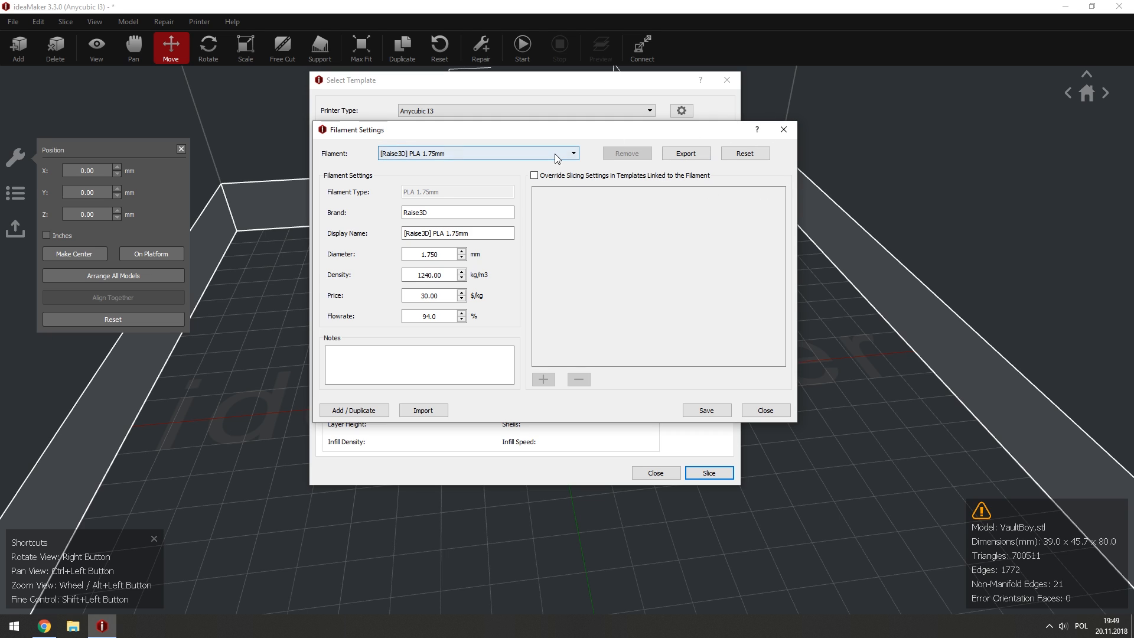
pyautogui.click(345, 411)
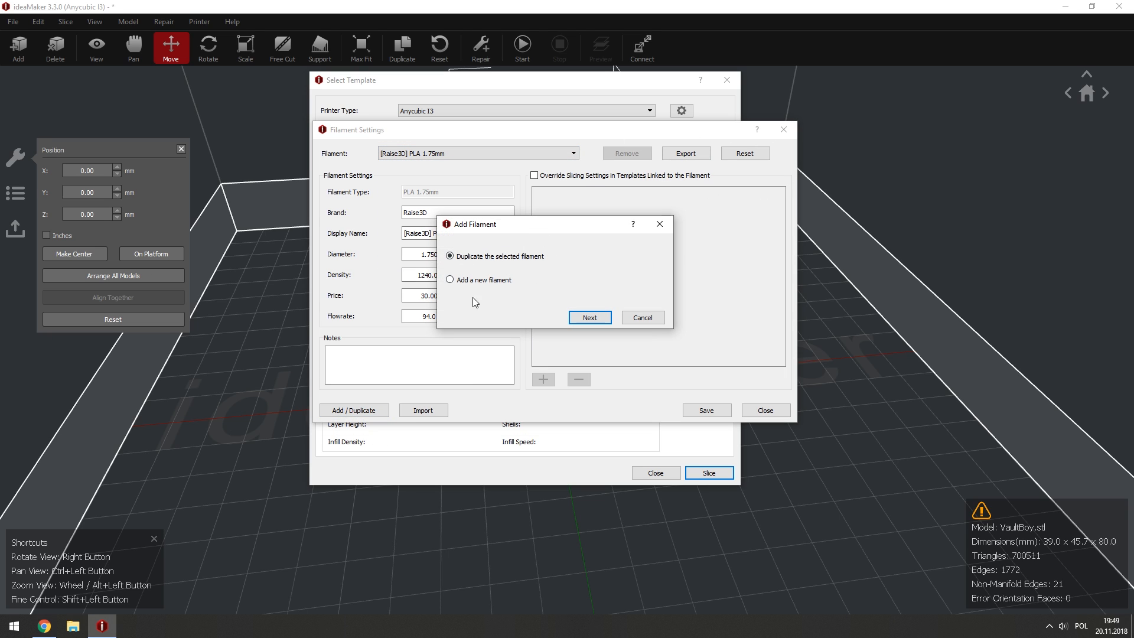
pyautogui.click(645, 317)
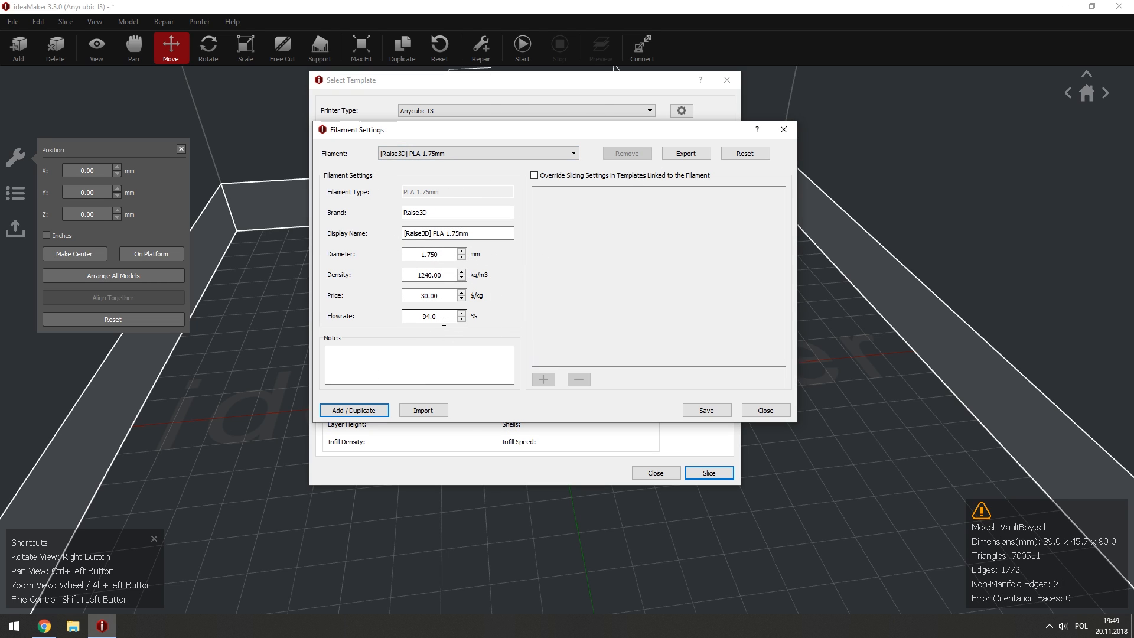
# Try a Flowrate of 50% for the [Raise3D] PLA 1.75mm filament, then set it back to 94%.
pyautogui.doubleClick(407, 319)
pyautogui.moveTo(445, 317); pyautogui.dragTo(413, 317)
pyautogui.write('50')
pyautogui.moveTo(444, 316); pyautogui.dragTo(369, 314)
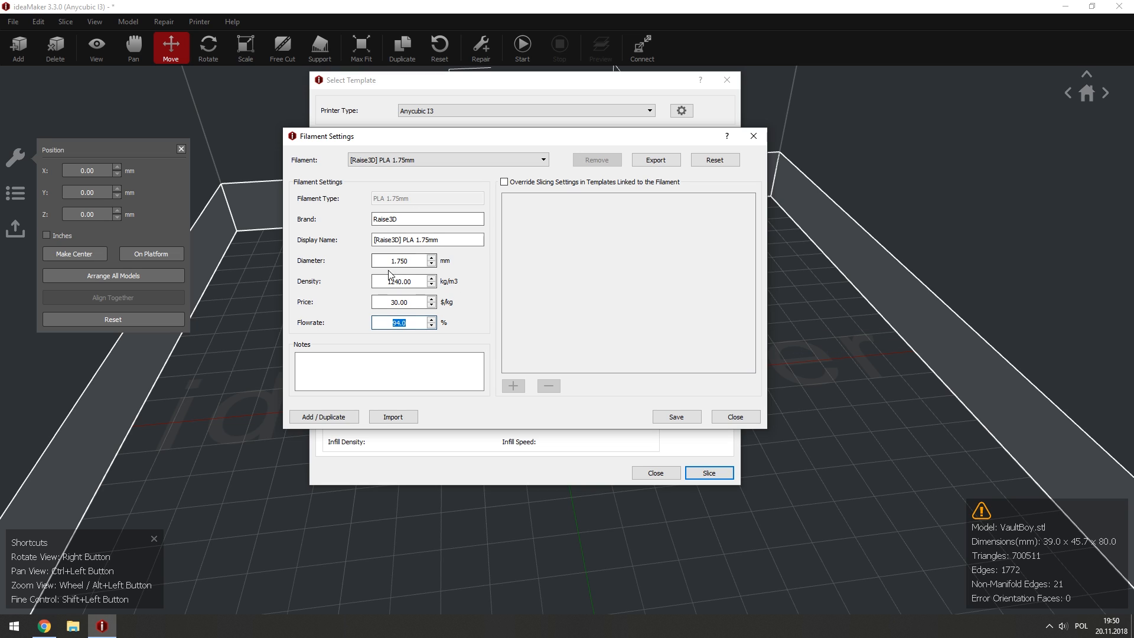
pyautogui.click(421, 354)
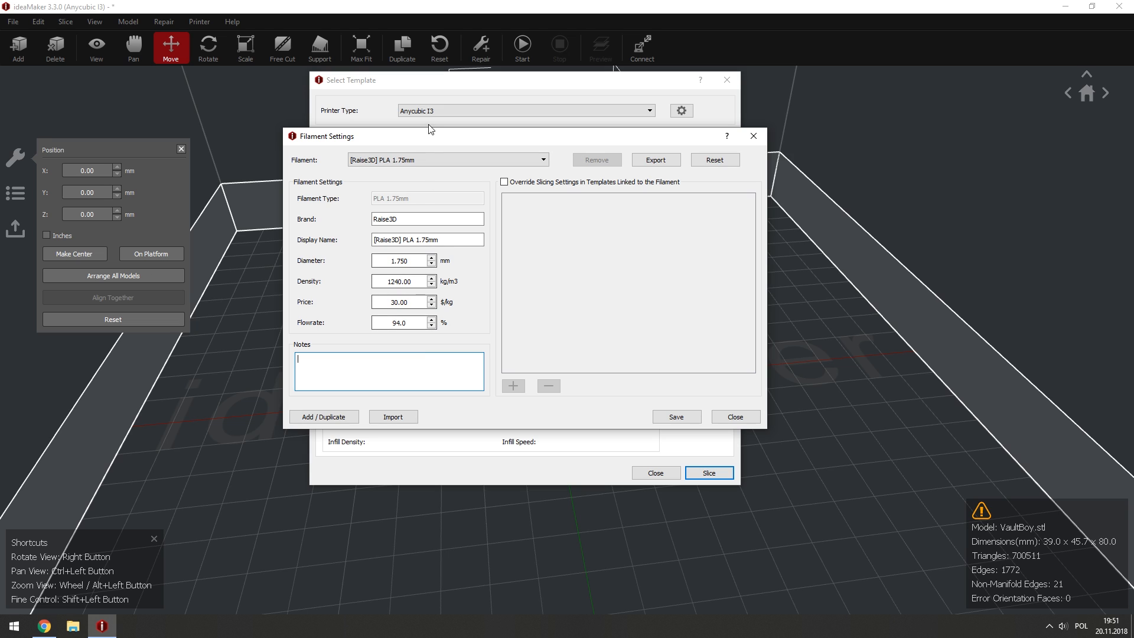
# Examine the Diameter, Density, Price and Flowrate of [Raise3D] PLA 1.75mm, then close the filament settings without saving.
pyautogui.moveTo(403, 135); pyautogui.dragTo(444, 159)
pyautogui.click(468, 168)
pyautogui.click(480, 189)
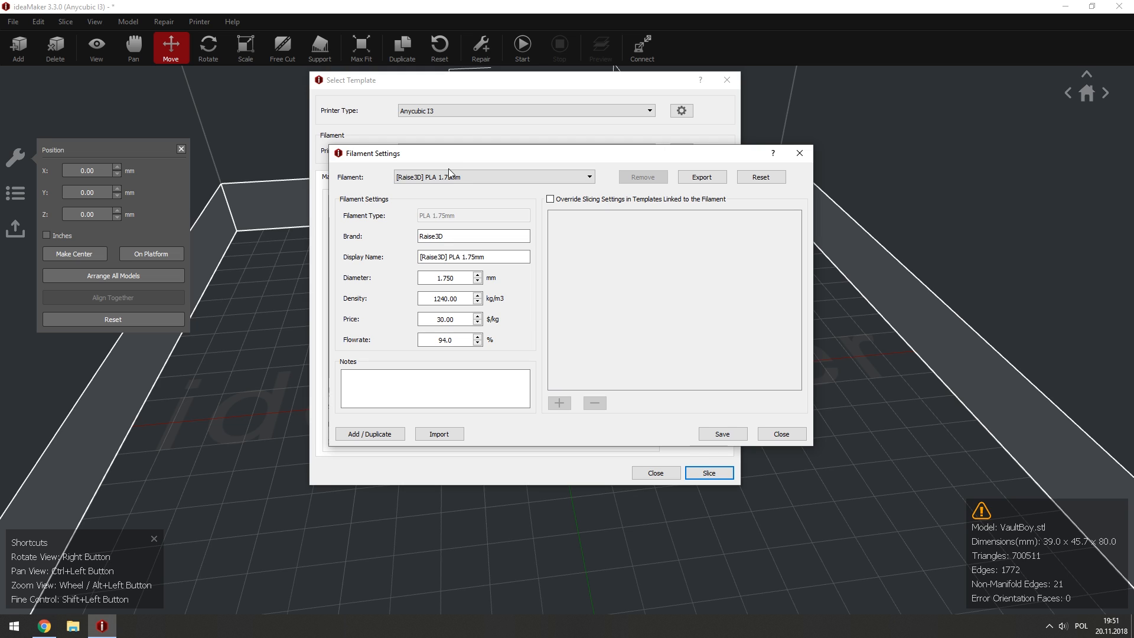
pyautogui.click(448, 175)
pyautogui.click(448, 171)
pyautogui.moveTo(461, 339); pyautogui.dragTo(428, 339)
pyautogui.click(432, 340)
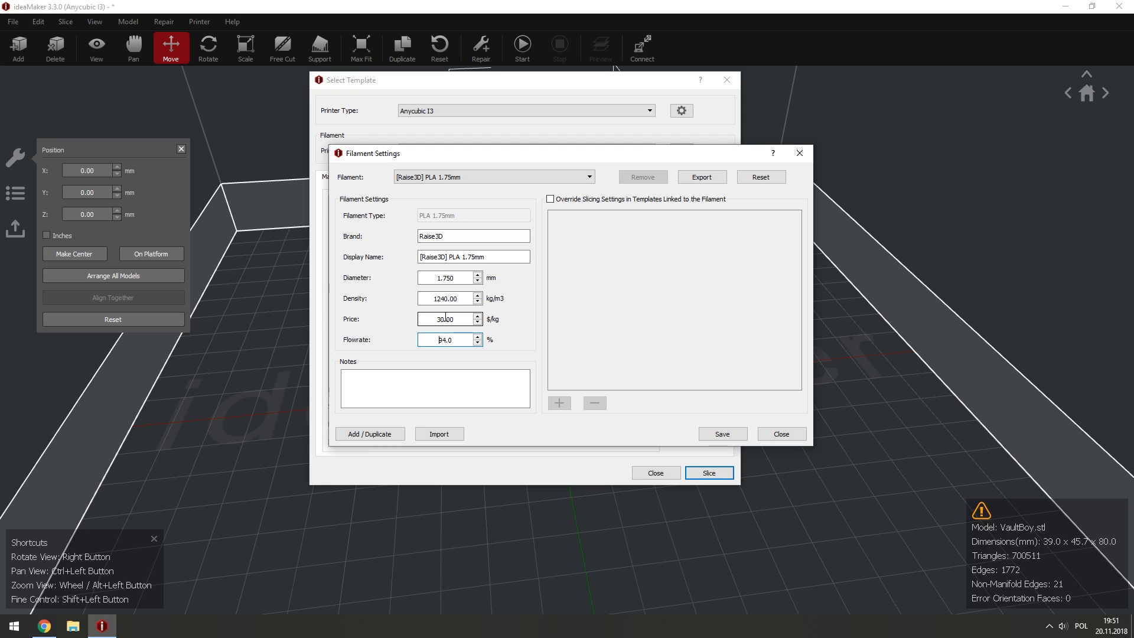
pyautogui.moveTo(463, 278); pyautogui.dragTo(462, 322)
pyautogui.click(464, 297)
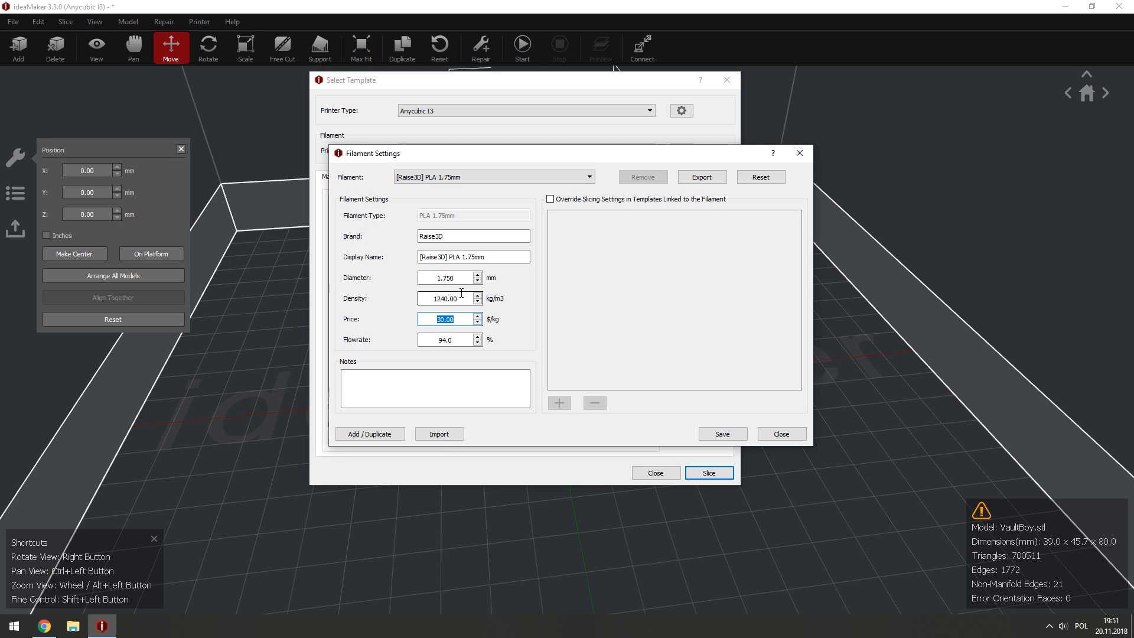
pyautogui.click(785, 435)
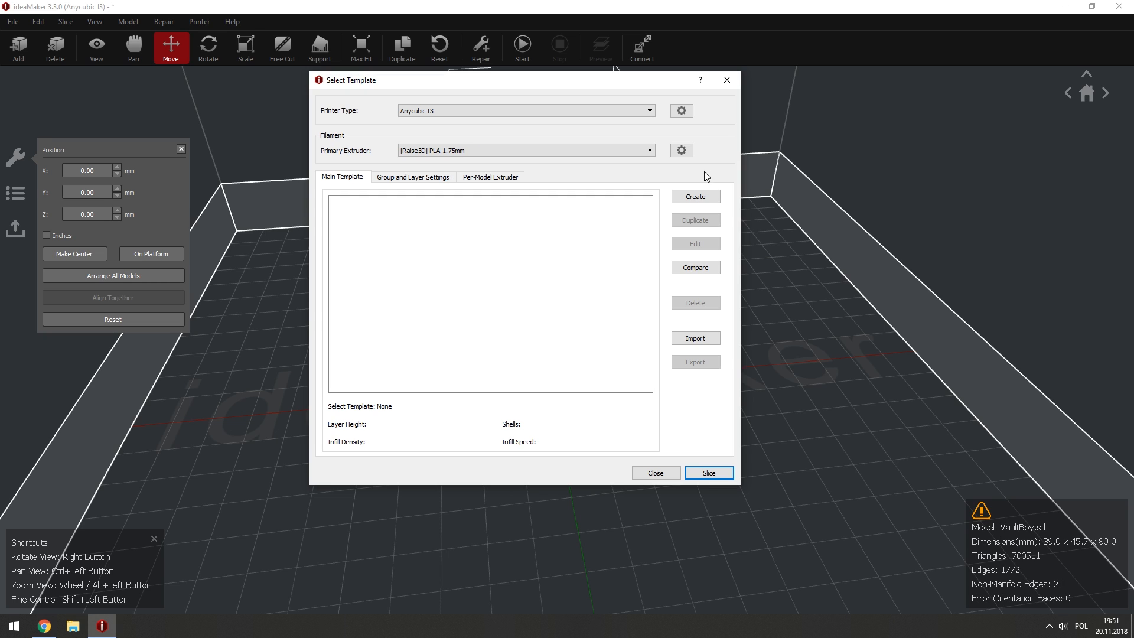
# Start a new main template named PLA, copied from the RAISE3D Pro2 Plus template Ultra High Quality - Pro2 Plus - PLA for [Raise3D] PLA 1.75mm.
pyautogui.click(696, 203)
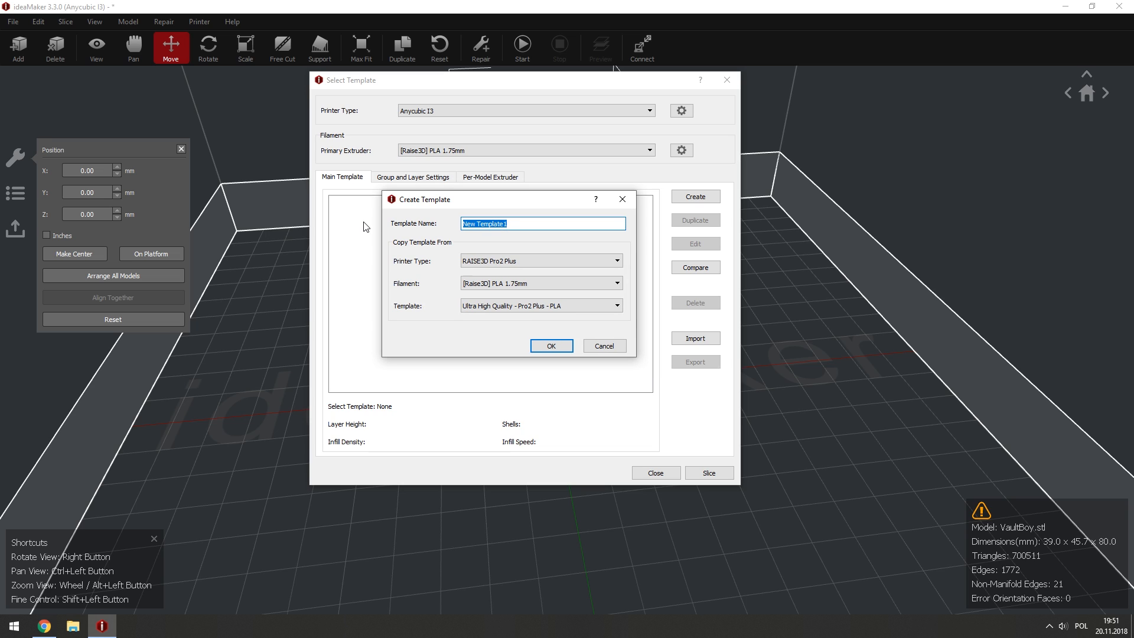
pyautogui.write('PLA')
pyautogui.click(519, 260)
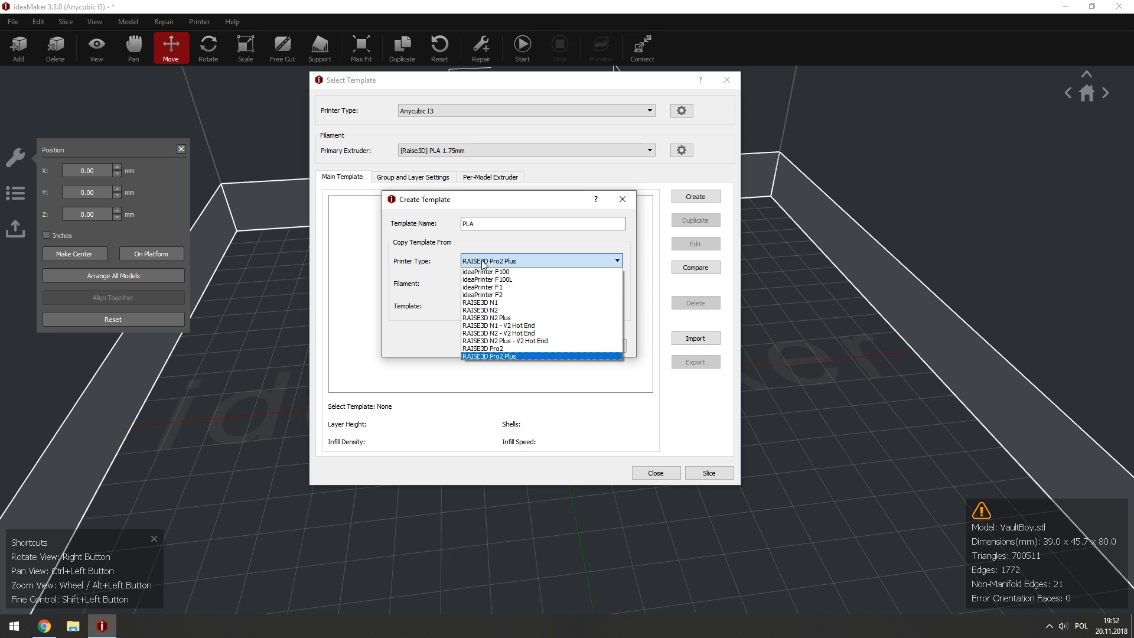
pyautogui.click(493, 357)
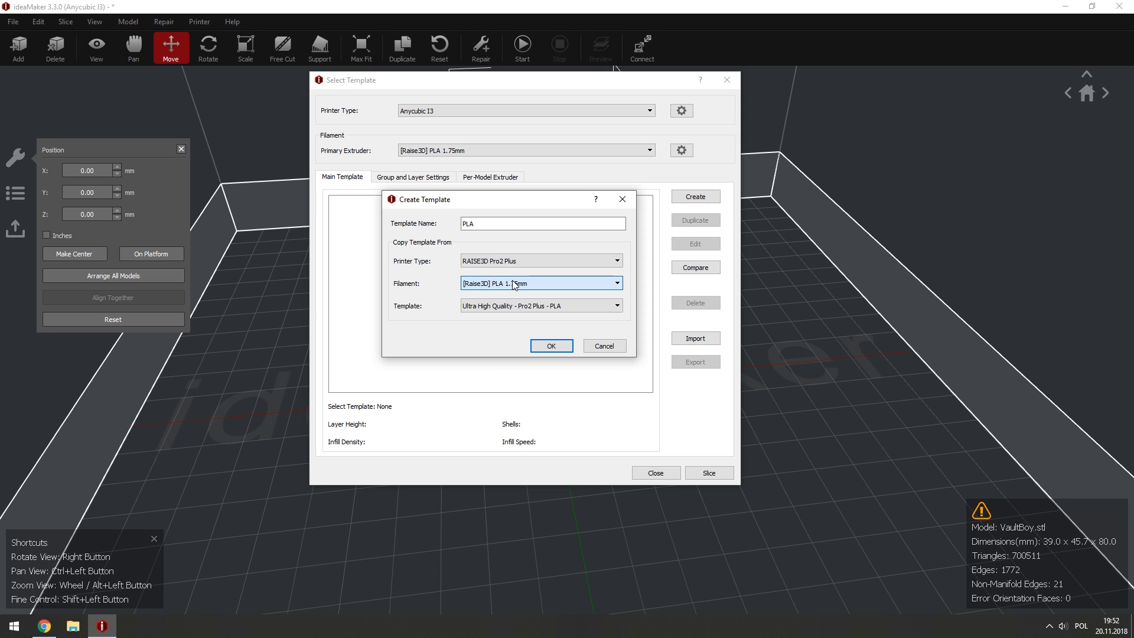
pyautogui.click(488, 306)
pyautogui.click(487, 309)
pyautogui.moveTo(448, 201)
pyautogui.mouseDown()
pyautogui.moveTo(385, 195)
pyautogui.moveTo(412, 231)
pyautogui.moveTo(444, 220)
pyautogui.mouseUp()
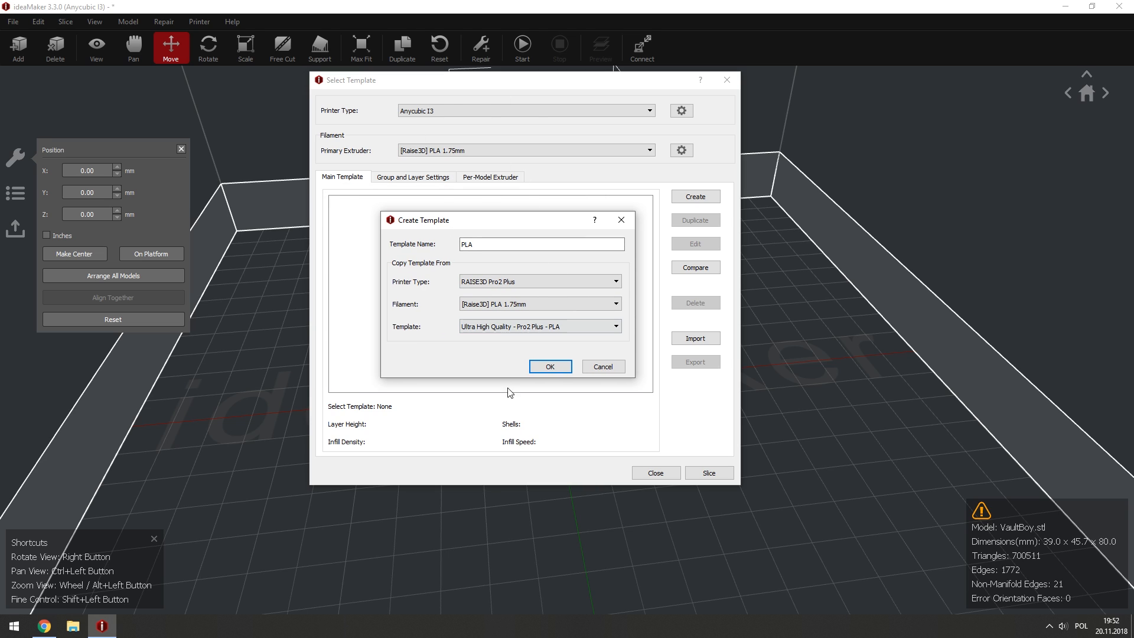
pyautogui.click(550, 367)
# Review the new PLA template's basic infill, shell, platform and support settings and confirm its creation with the copied values.
pyautogui.moveTo(463, 185); pyautogui.dragTo(366, 255)
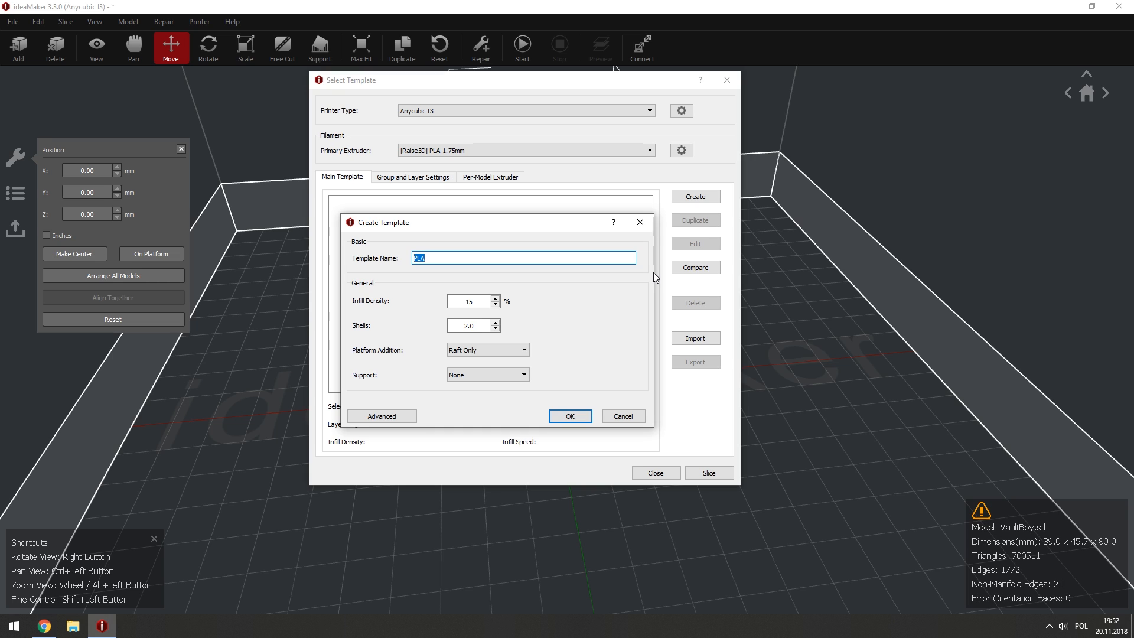
pyautogui.moveTo(486, 230)
pyautogui.mouseDown()
pyautogui.moveTo(519, 192)
pyautogui.moveTo(481, 250)
pyautogui.moveTo(490, 242)
pyautogui.mouseUp()
pyautogui.moveTo(416, 235)
pyautogui.mouseDown()
pyautogui.moveTo(431, 214)
pyautogui.moveTo(420, 219)
pyautogui.mouseUp()
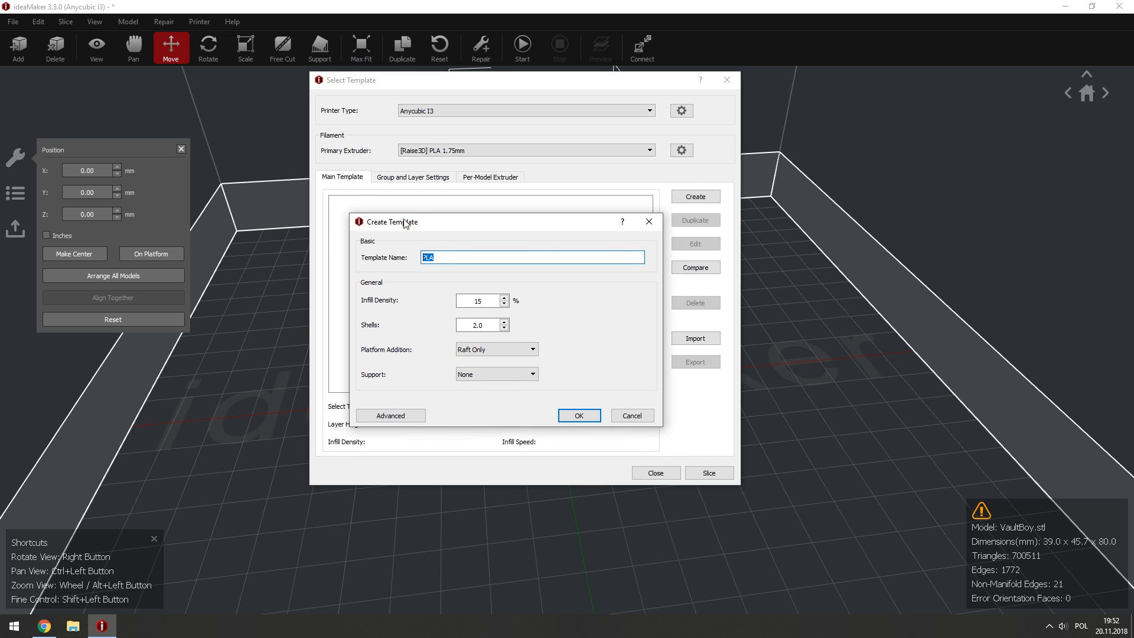
pyautogui.moveTo(405, 224); pyautogui.dragTo(396, 200)
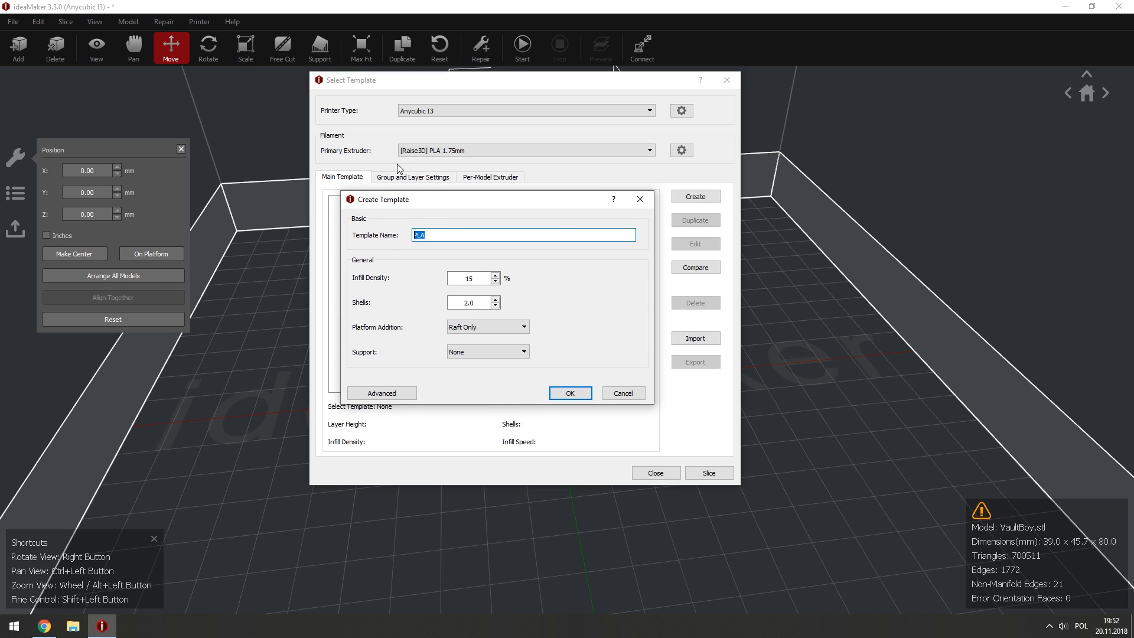
pyautogui.press('Right')
pyautogui.moveTo(426, 200); pyautogui.dragTo(410, 206)
pyautogui.click(477, 247)
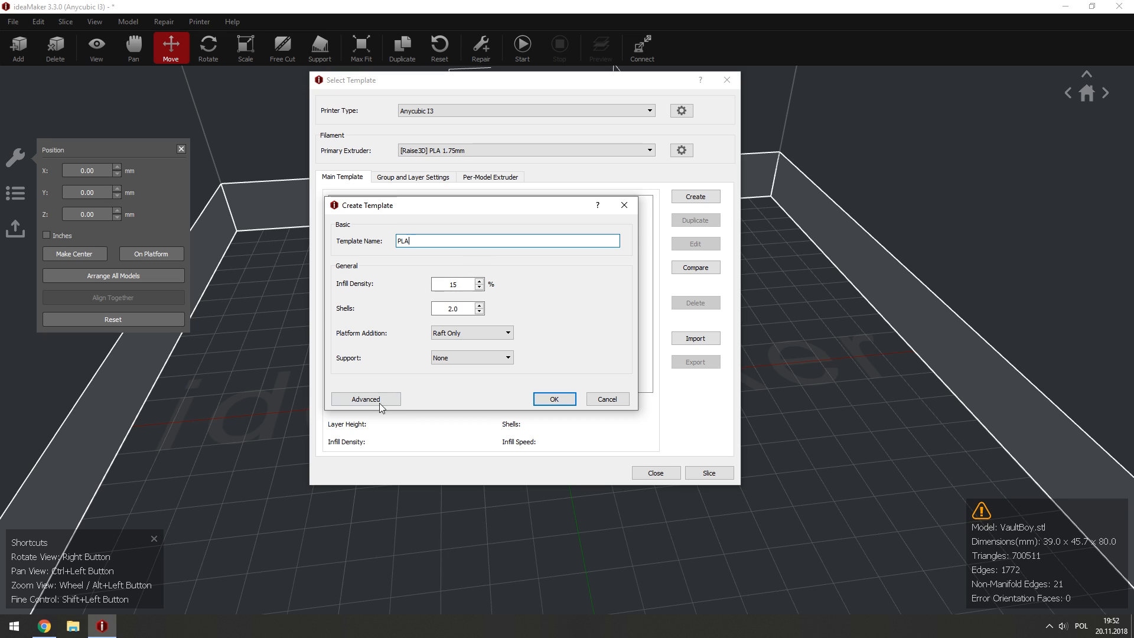
pyautogui.click(554, 399)
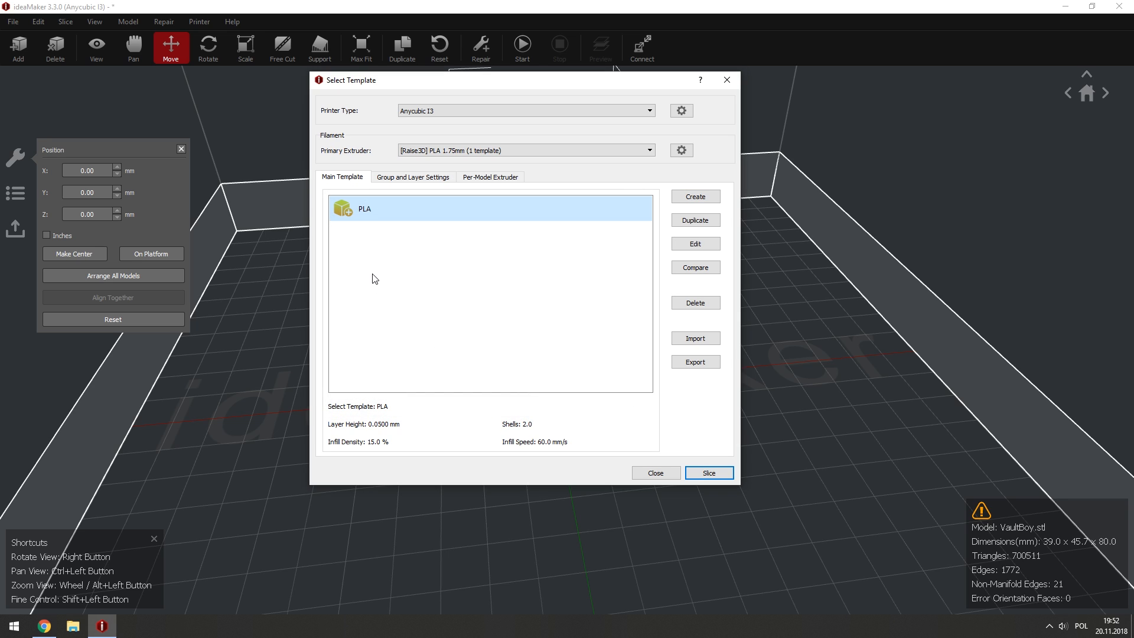
# Select the PLA template in the main template list and open it for editing.
pyautogui.click(490, 351)
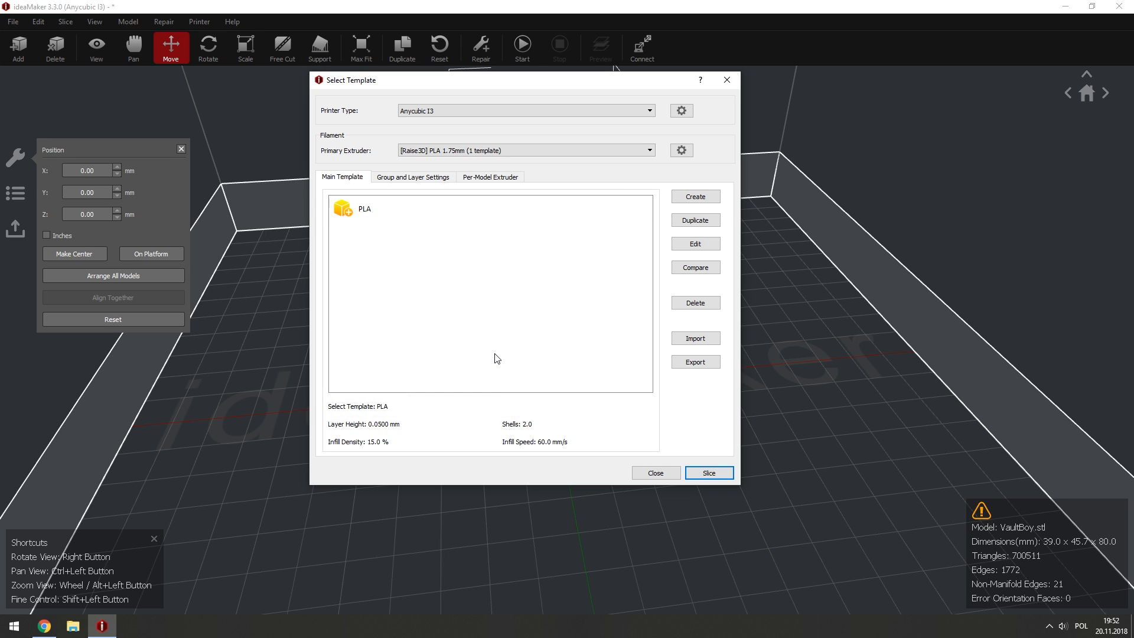
pyautogui.click(356, 214)
pyautogui.doubleClick(412, 204)
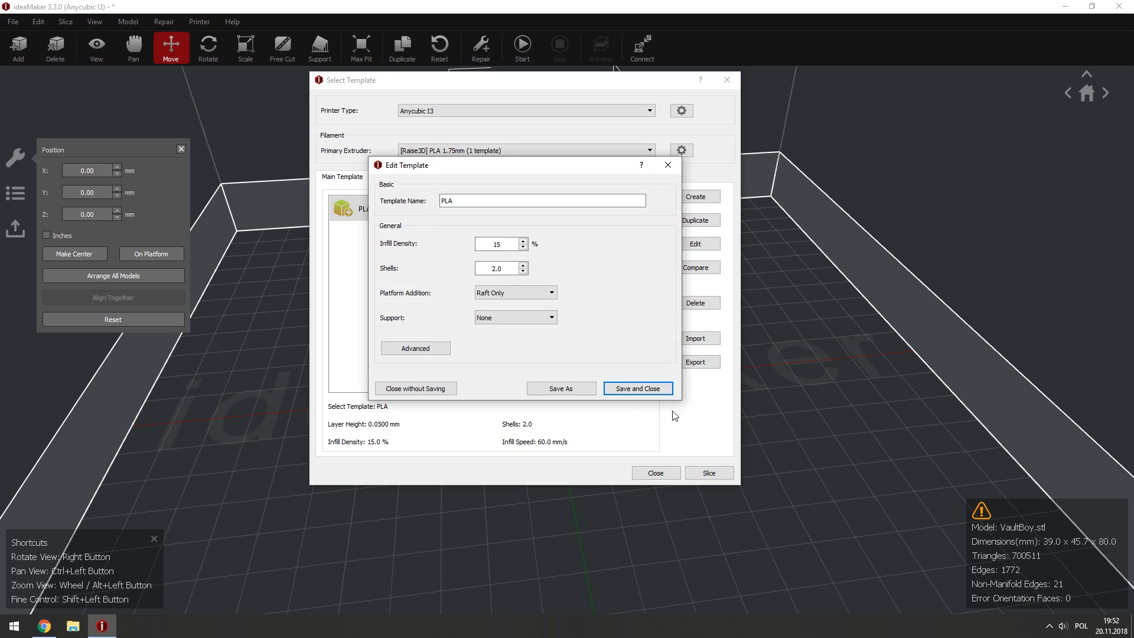
pyautogui.click(671, 165)
pyautogui.click(688, 243)
pyautogui.moveTo(500, 171); pyautogui.dragTo(488, 168)
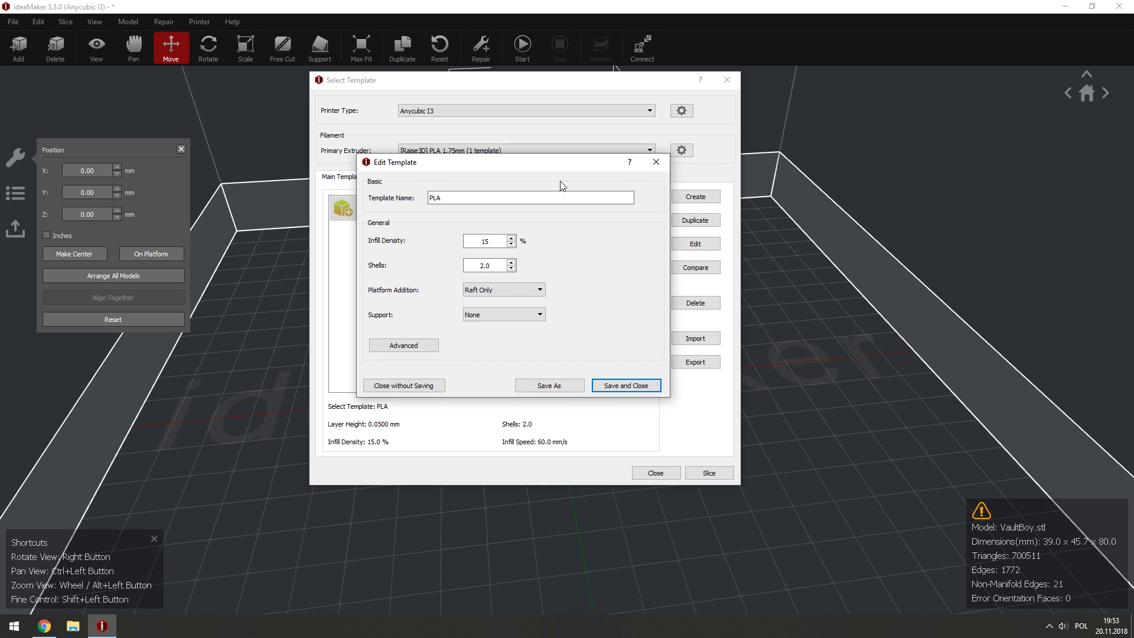
# Open the PLA template's advanced settings and set the Layer Height to 0.1 mm.
pyautogui.click(422, 352)
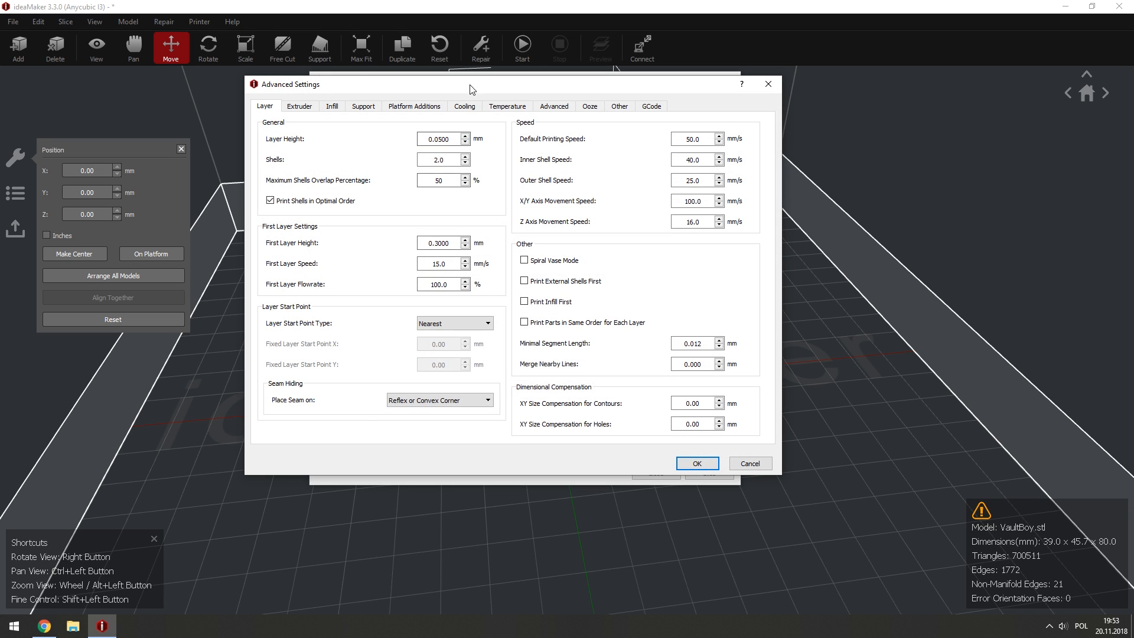
pyautogui.moveTo(472, 89); pyautogui.dragTo(495, 98)
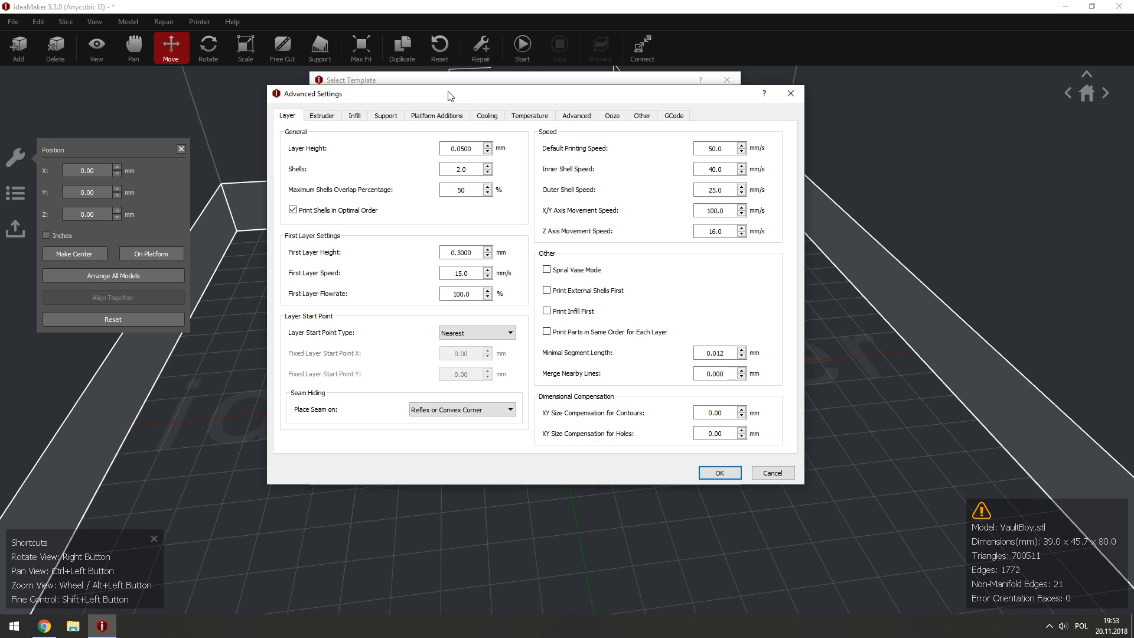
pyautogui.click(475, 150)
pyautogui.moveTo(476, 150); pyautogui.dragTo(460, 151)
pyautogui.moveTo(332, 97); pyautogui.dragTo(352, 108)
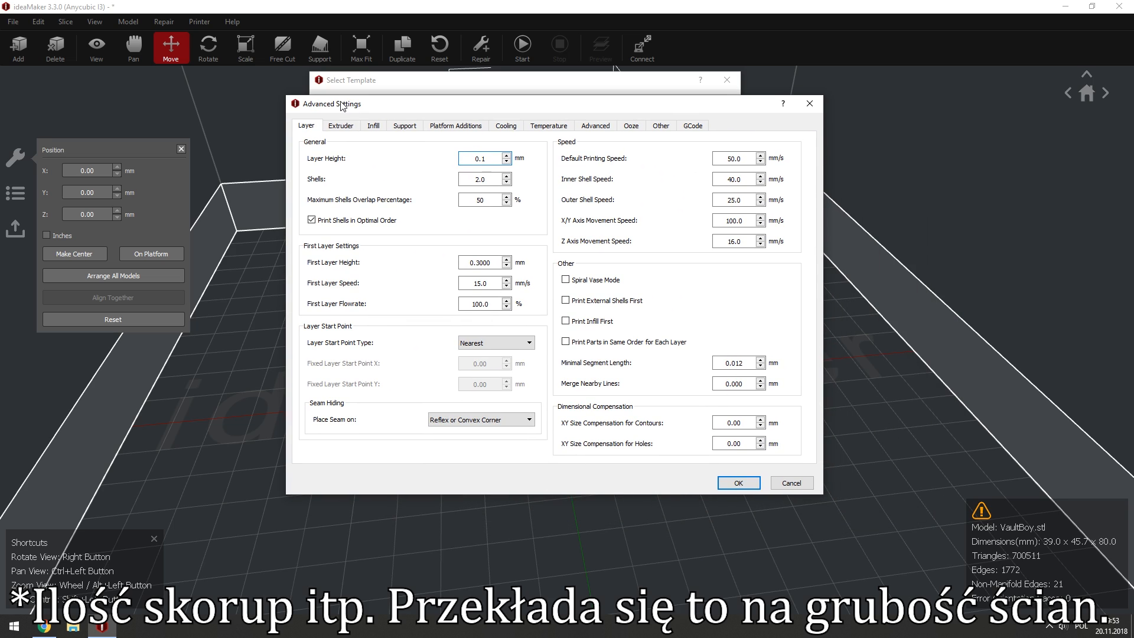
pyautogui.press('Tab')
# Examine the Shells and Maximum Shells Overlap Percentage settings in the general layer section.
pyautogui.moveTo(628, 107)
pyautogui.mouseDown()
pyautogui.moveTo(608, 94)
pyautogui.moveTo(627, 125)
pyautogui.mouseUp()
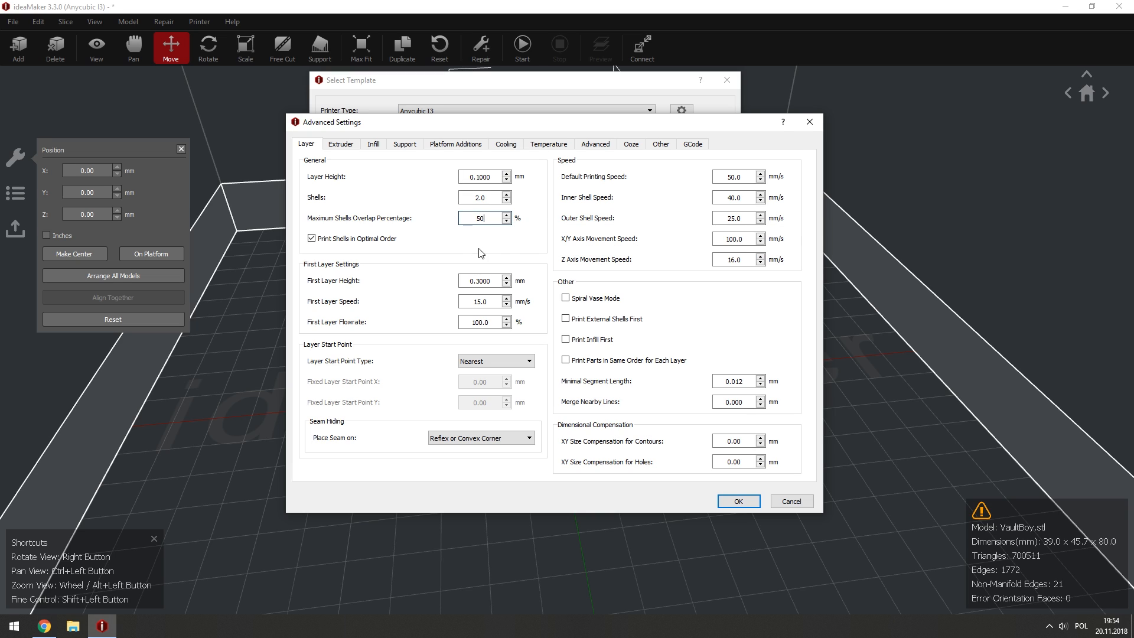
pyautogui.click(490, 199)
pyautogui.click(481, 218)
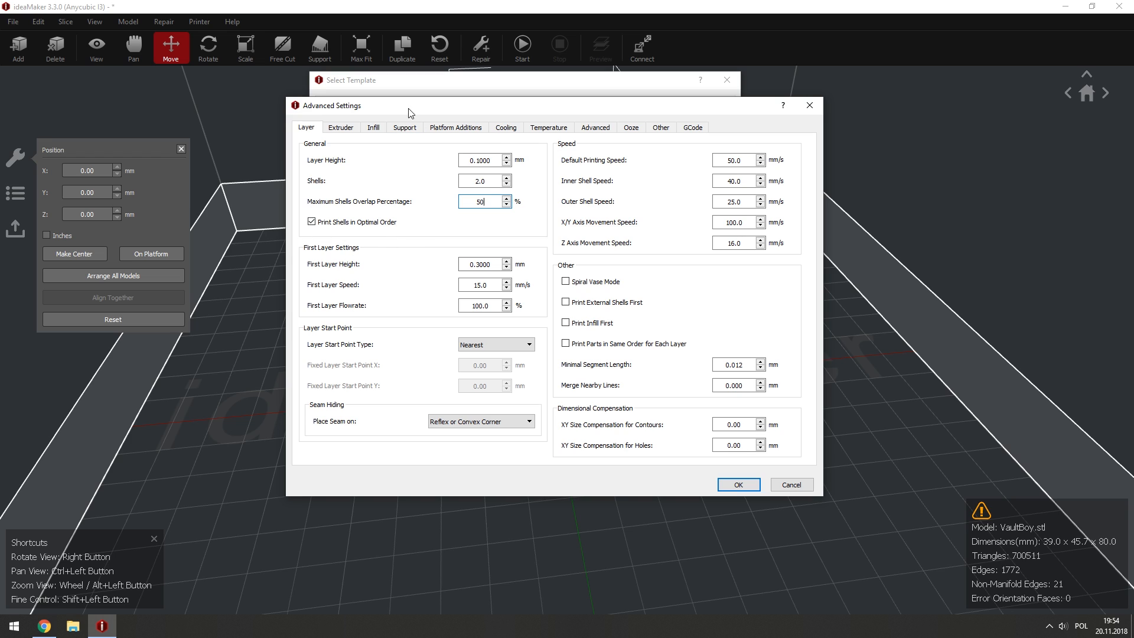
pyautogui.moveTo(390, 107)
pyautogui.mouseDown()
pyautogui.moveTo(387, 123)
pyautogui.moveTo(403, 116)
pyautogui.mouseUp()
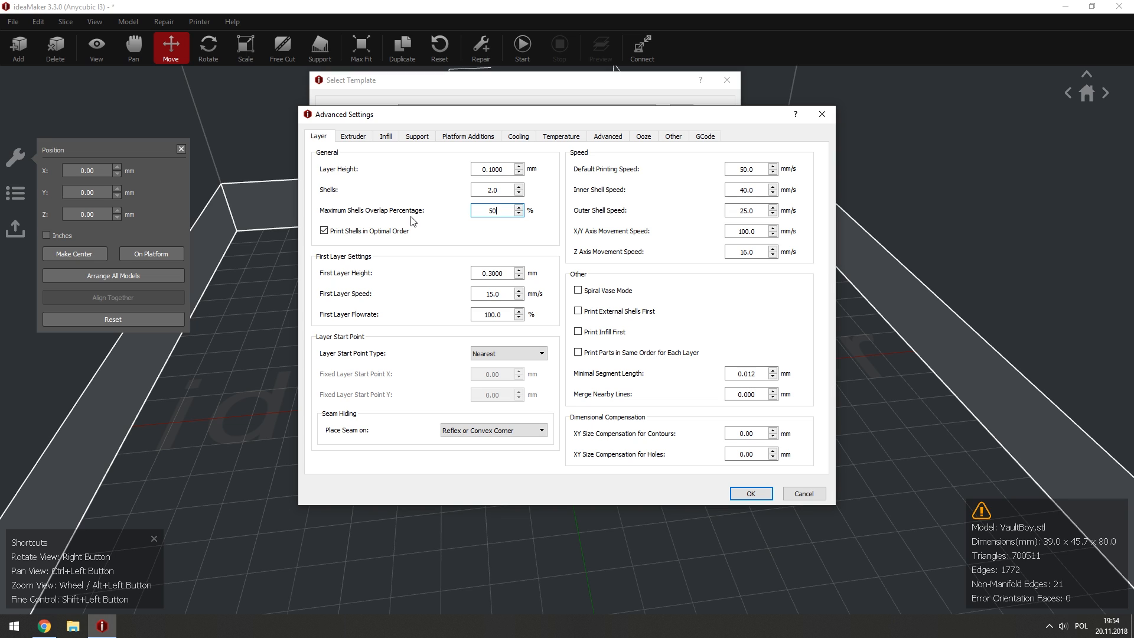
pyautogui.moveTo(364, 123)
pyautogui.mouseDown()
pyautogui.moveTo(374, 124)
pyautogui.moveTo(355, 118)
pyautogui.moveTo(356, 130)
pyautogui.mouseUp()
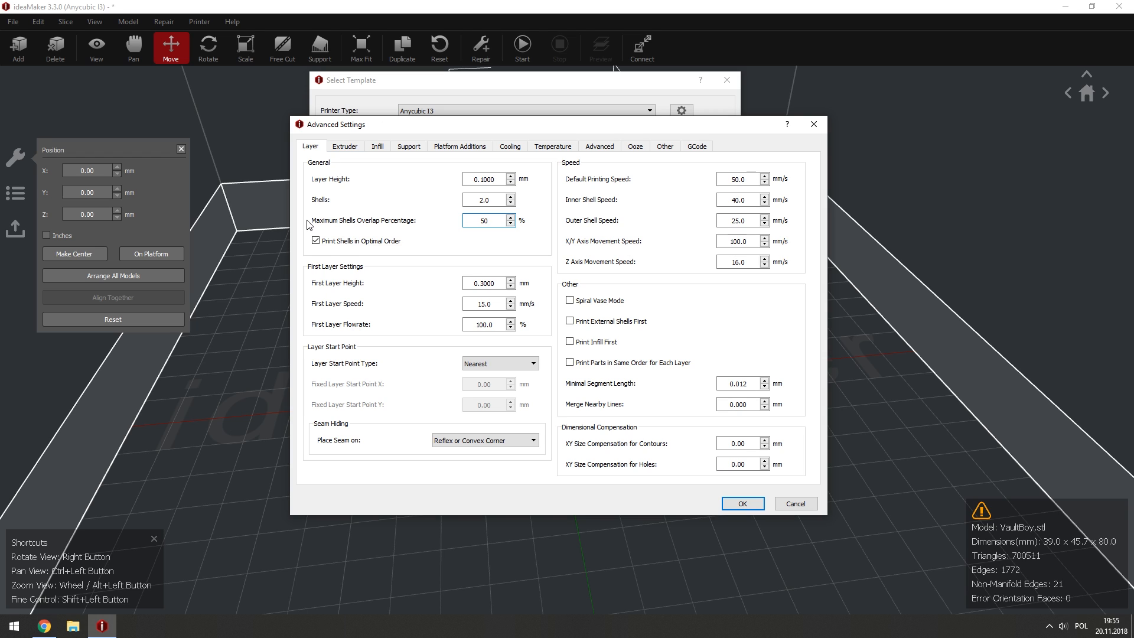
pyautogui.moveTo(359, 125); pyautogui.dragTo(397, 118)
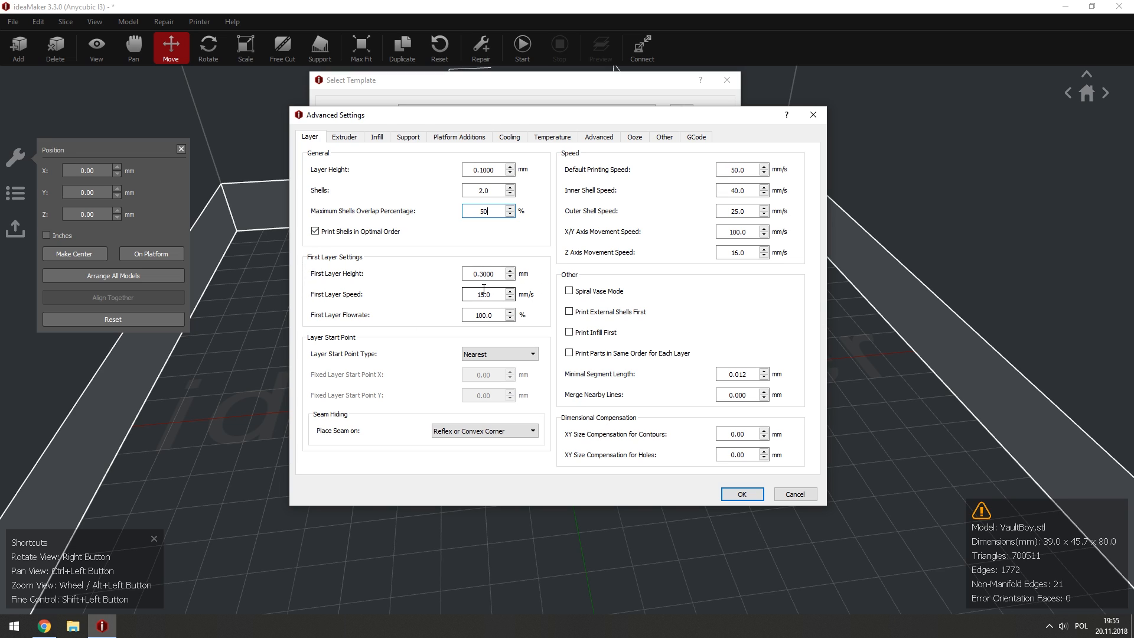
# Set the First Layer Height to 0.2 mm and the First Layer Speed to 30 mm/s.
pyautogui.moveTo(498, 276); pyautogui.dragTo(480, 279)
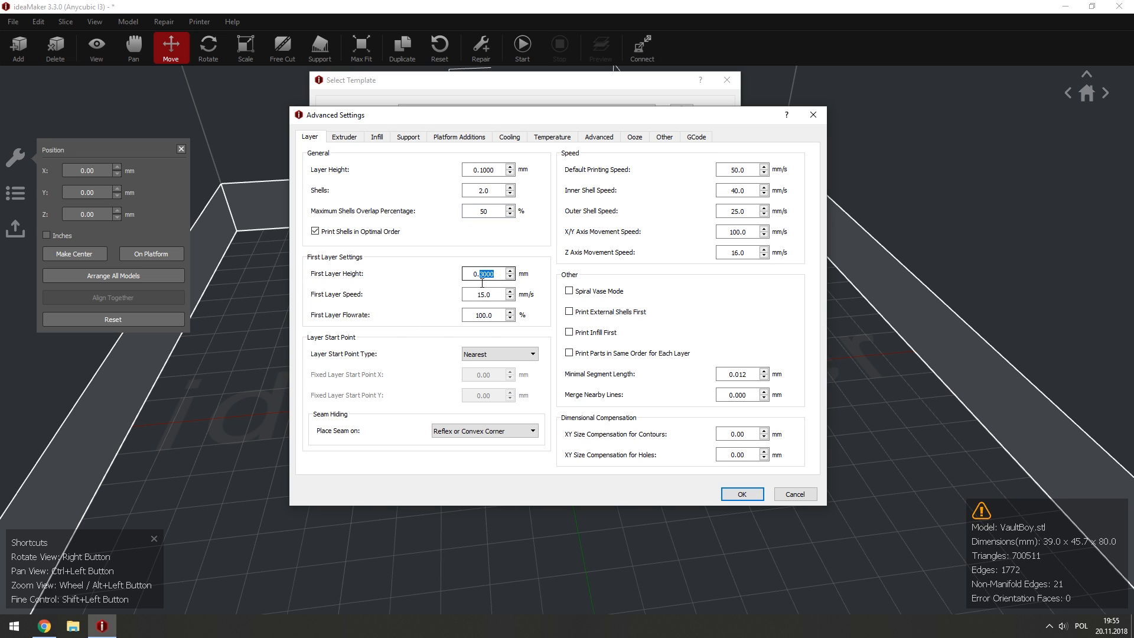
pyautogui.write('2')
pyautogui.click(483, 293)
pyautogui.click(495, 276)
pyautogui.click(488, 295)
pyautogui.moveTo(493, 294); pyautogui.dragTo(435, 278)
pyautogui.write('30')
pyautogui.moveTo(461, 119); pyautogui.dragTo(494, 104)
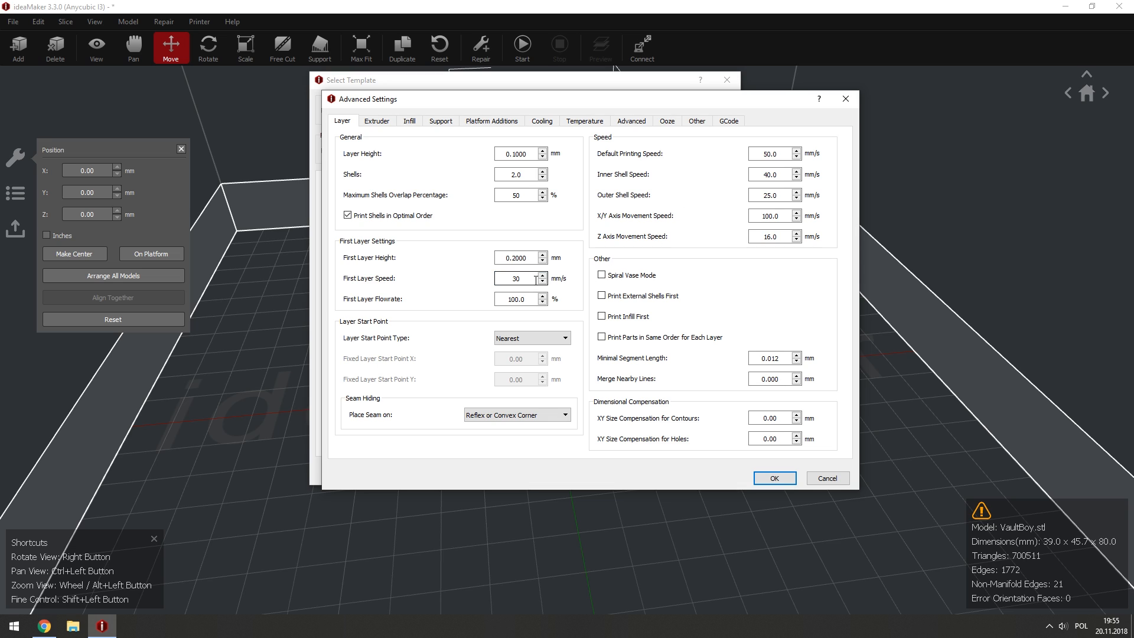
# Try a First Layer Speed of 20 mm/s, then return it to 30 mm/s.
pyautogui.doubleClick(514, 277)
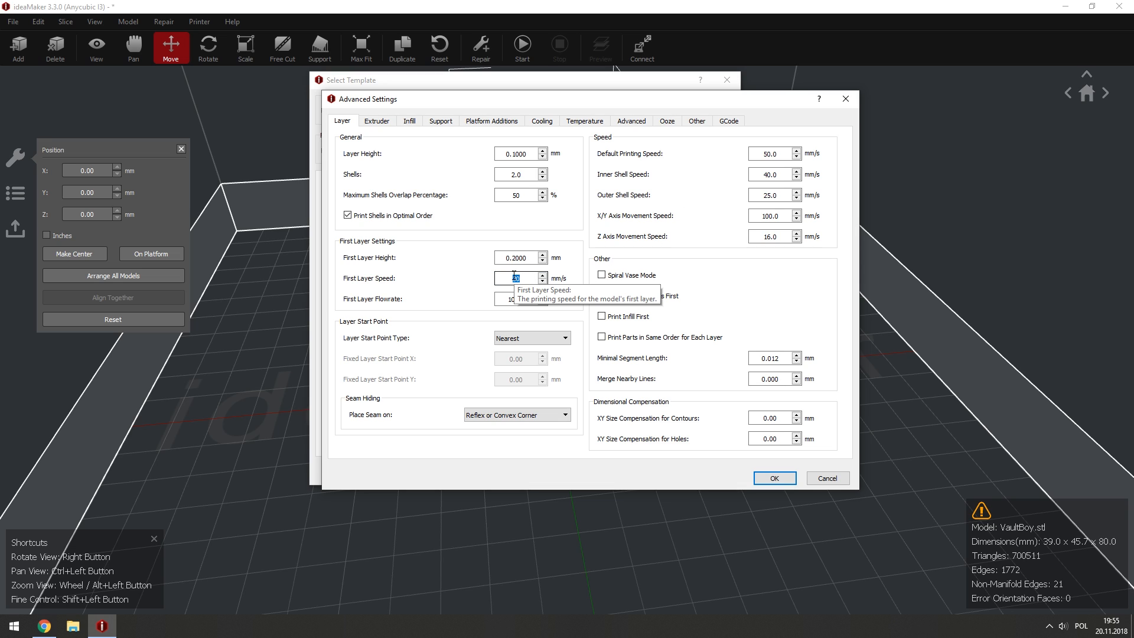
pyautogui.write('20')
pyautogui.moveTo(522, 275); pyautogui.dragTo(473, 271)
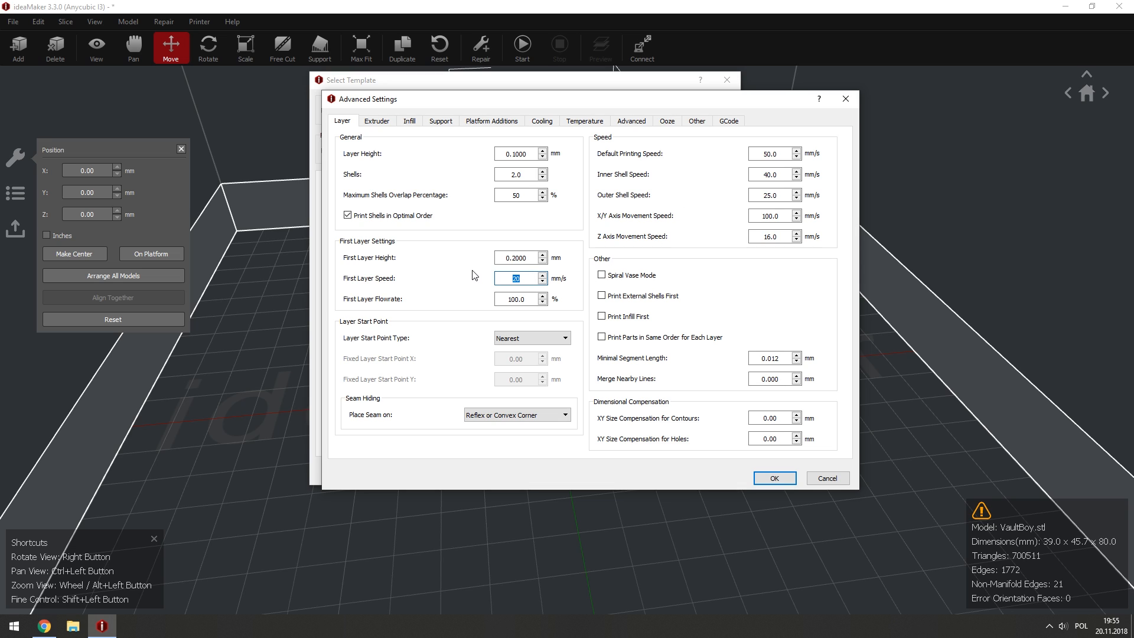
pyautogui.write('30')
pyautogui.moveTo(477, 105); pyautogui.dragTo(426, 99)
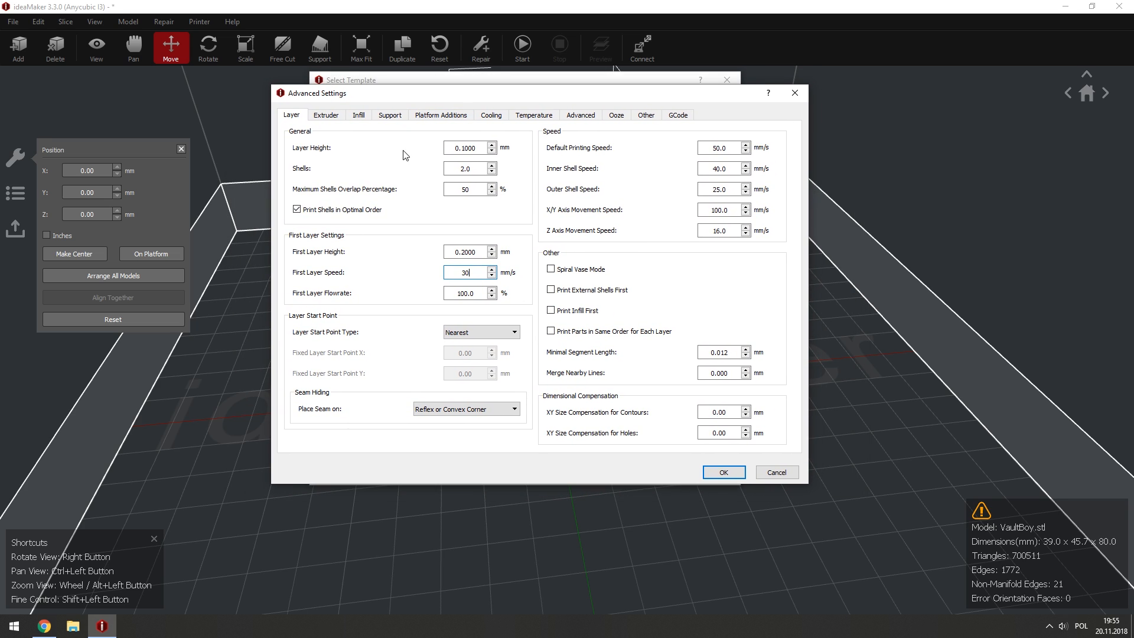
# Select the First Layer Flowrate value and read the description of that setting.
pyautogui.doubleClick(472, 293)
pyautogui.moveTo(457, 294); pyautogui.dragTo(480, 295)
pyautogui.click(480, 296)
pyautogui.moveTo(475, 293)
pyautogui.mouseDown()
pyautogui.moveTo(456, 293)
pyautogui.moveTo(476, 294)
pyautogui.mouseUp()
pyautogui.click(456, 292)
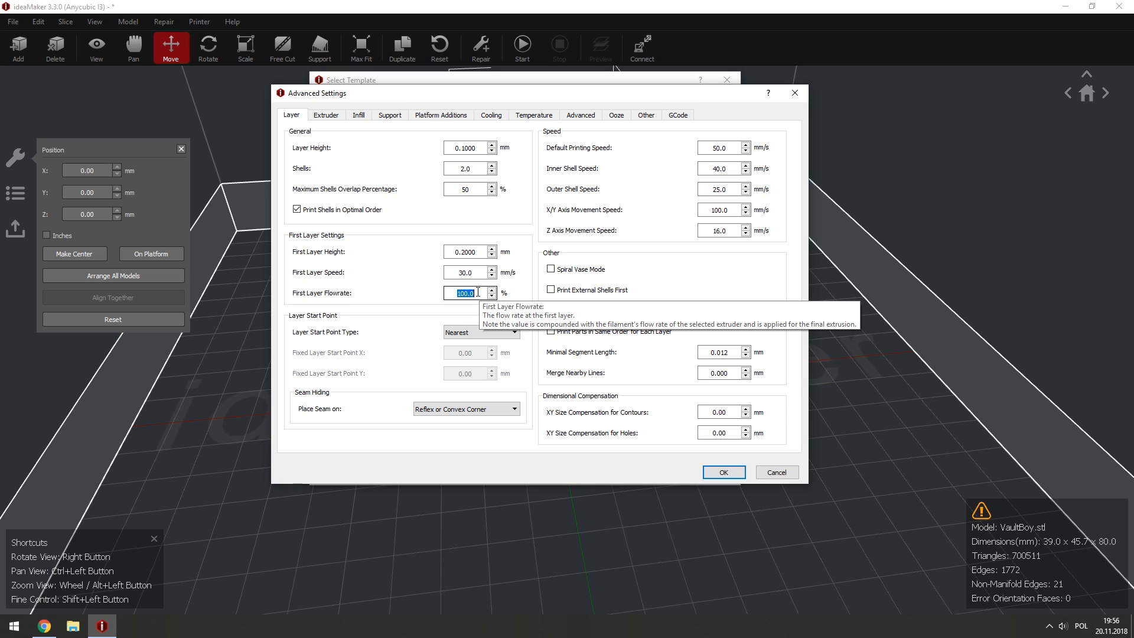
# Inspect the First Layer Flowrate value in the first layer settings.
pyautogui.click(478, 292)
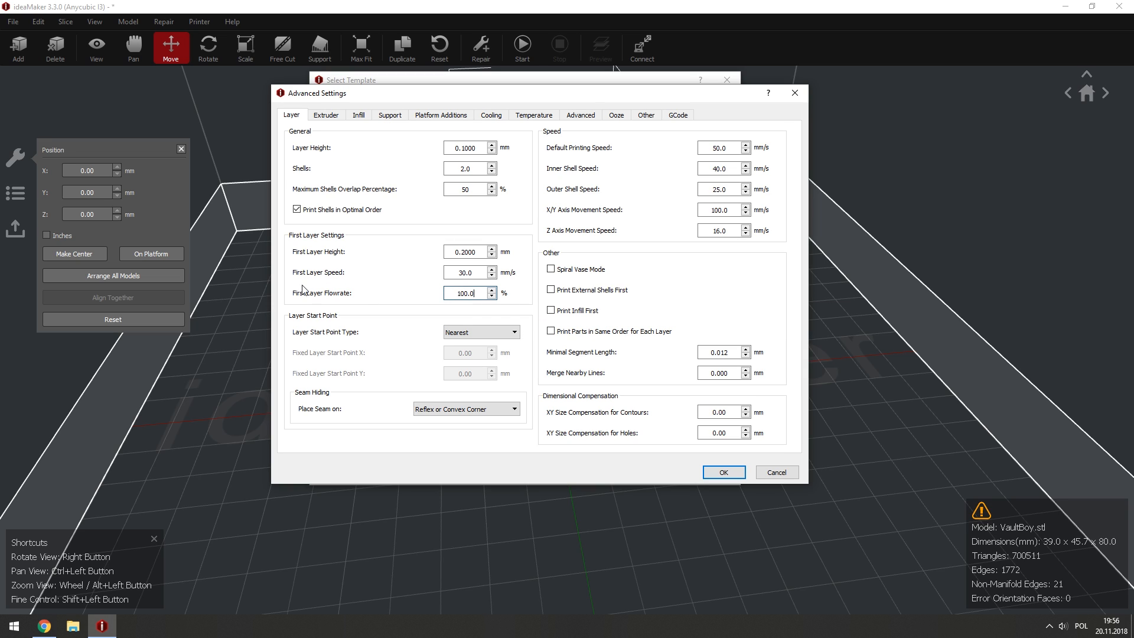
pyautogui.doubleClick(482, 295)
pyautogui.click(483, 295)
pyautogui.moveTo(437, 88); pyautogui.dragTo(437, 75)
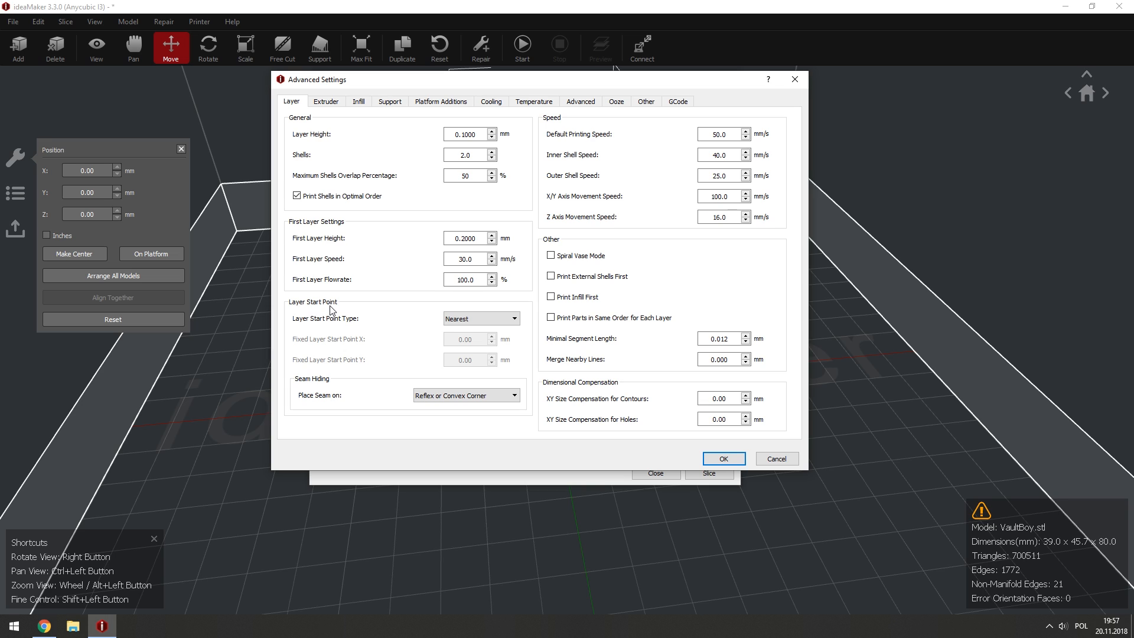
# Try the Random and Fixed layer start point types, check the fixed X and Y fields, and return the type to Nearest.
pyautogui.click(474, 319)
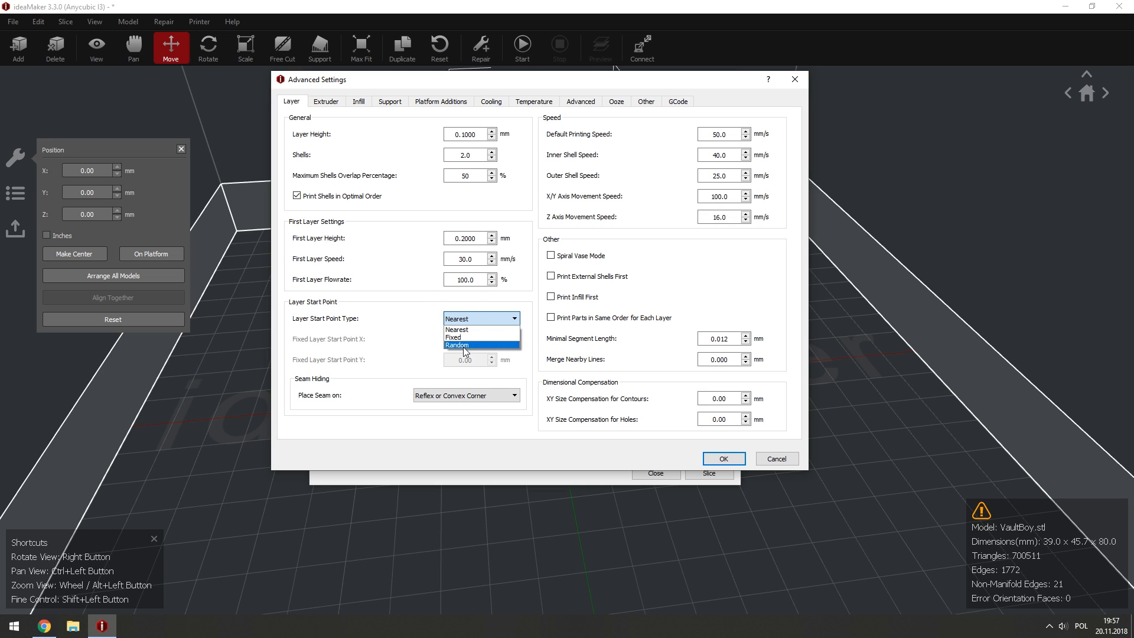
pyautogui.click(463, 345)
pyautogui.click(454, 321)
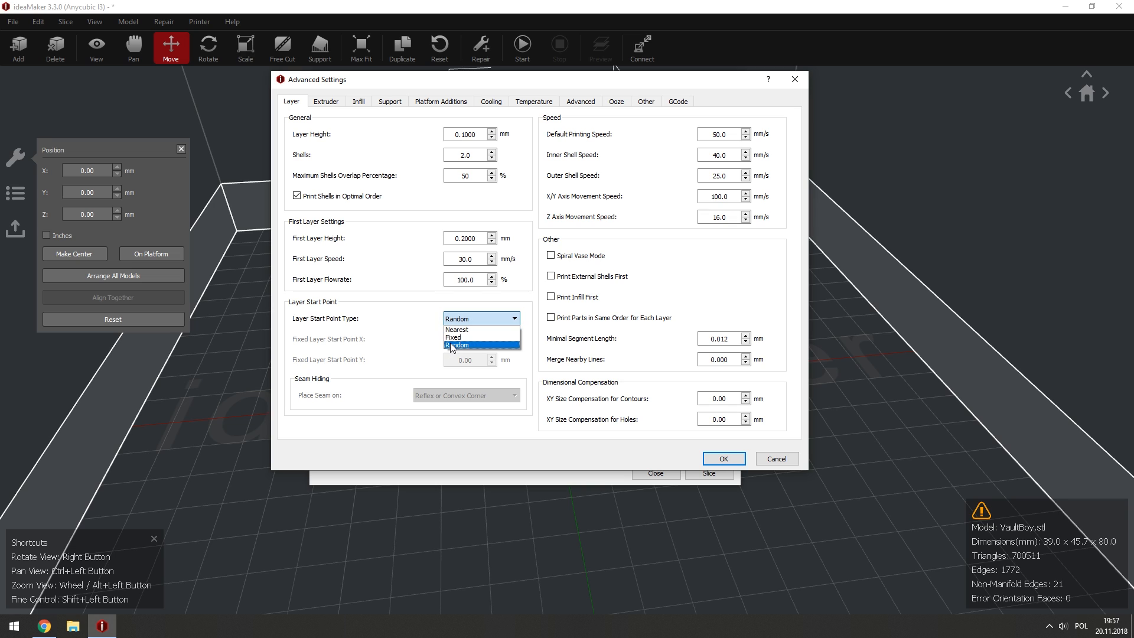
pyautogui.click(451, 338)
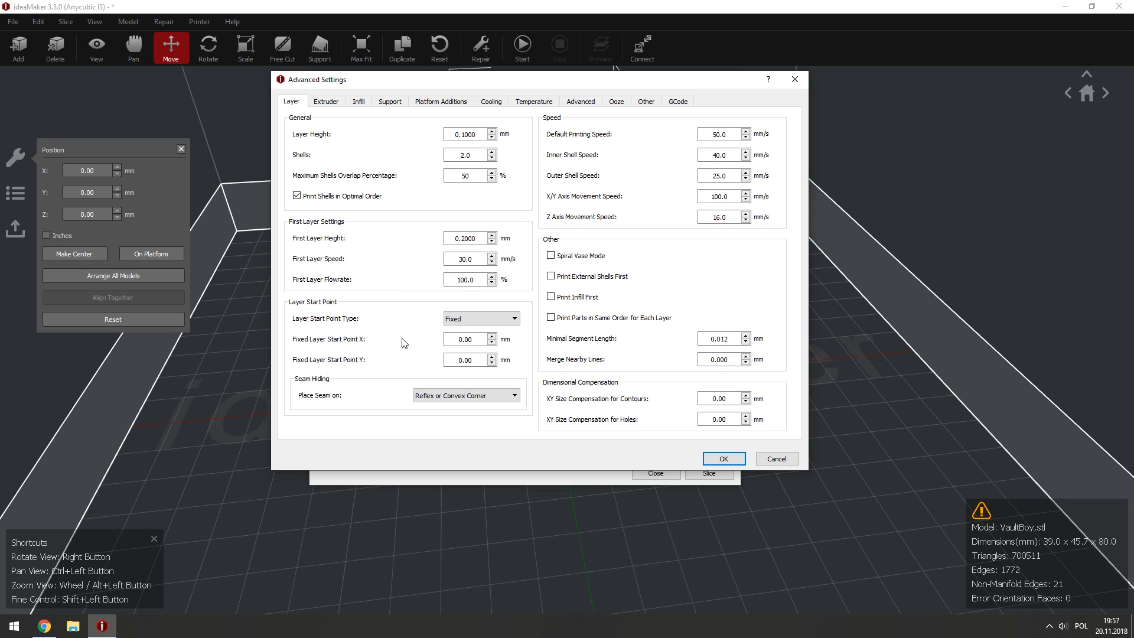
pyautogui.doubleClick(460, 338)
pyautogui.doubleClick(481, 361)
pyautogui.click(475, 320)
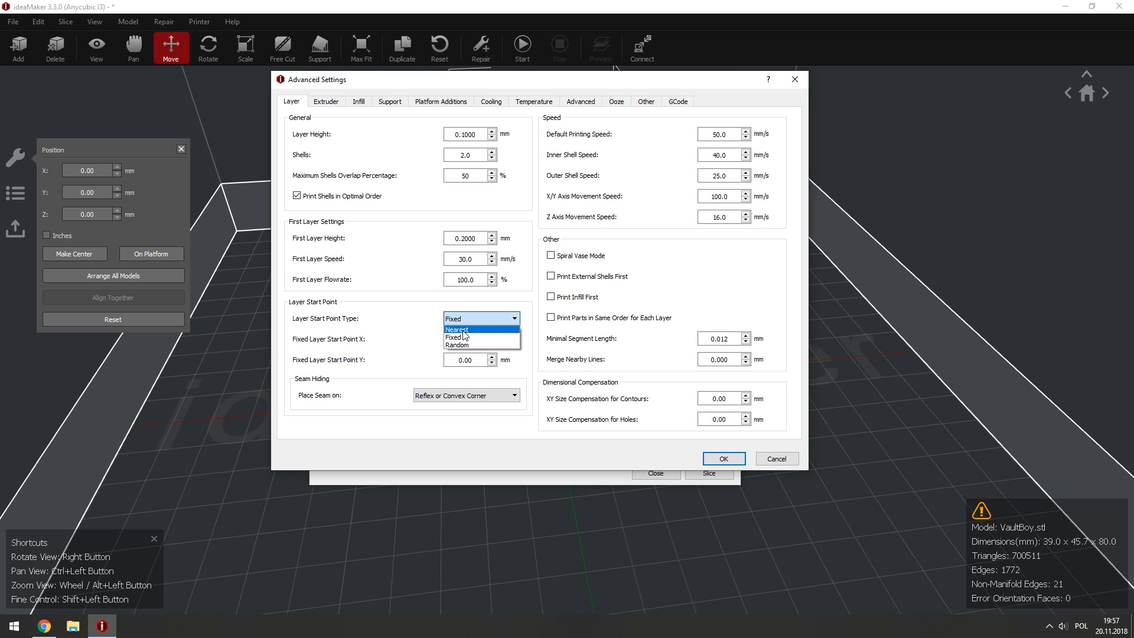
pyautogui.click(467, 330)
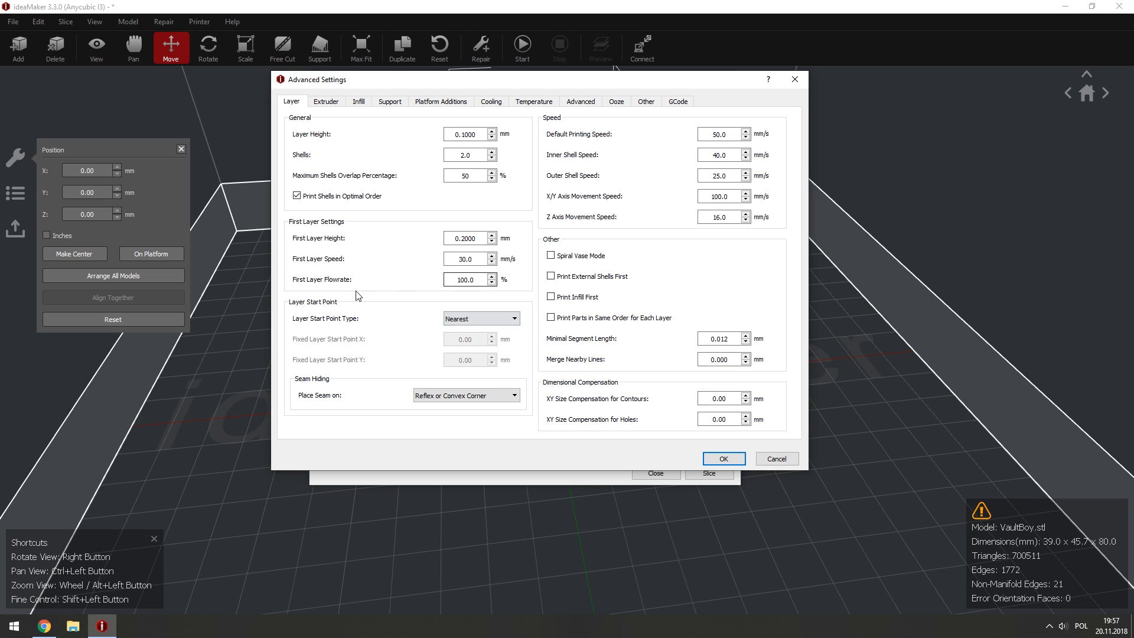
# Review the layer start point and seam placement options, keeping Nearest and Reflex or Convex Corner.
pyautogui.click(463, 320)
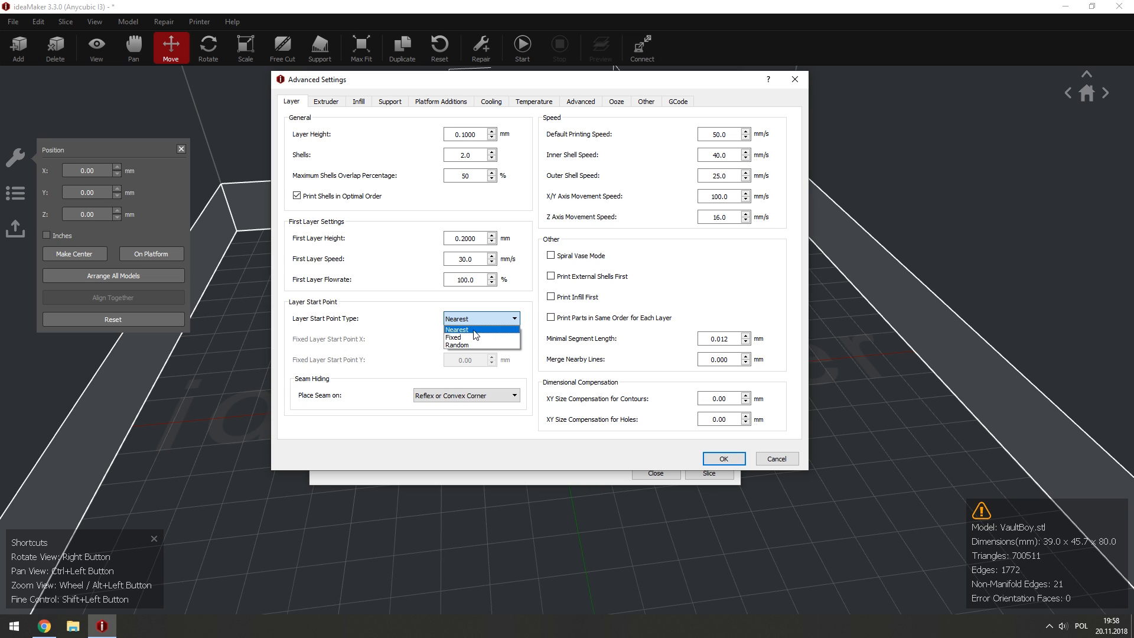
pyautogui.click(447, 329)
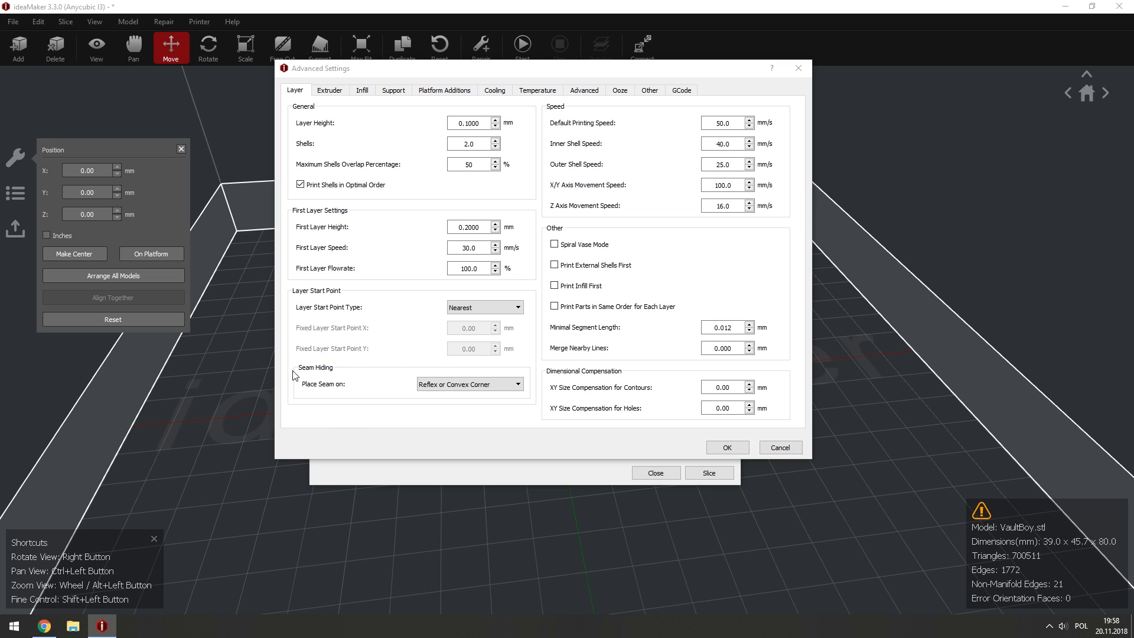
pyautogui.click(439, 385)
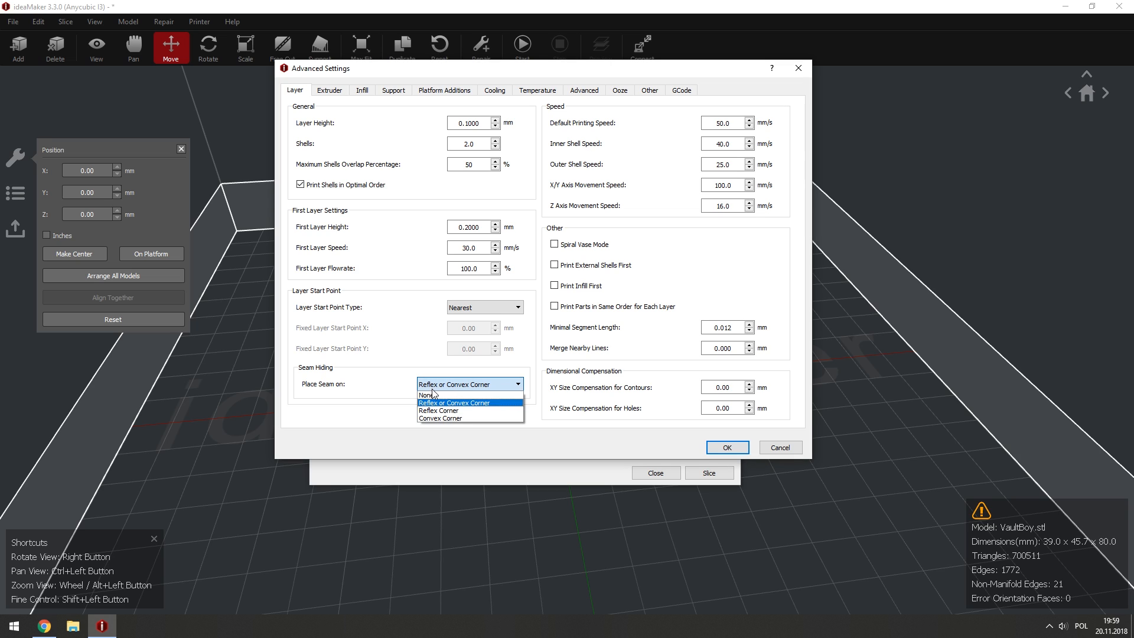
pyautogui.click(431, 403)
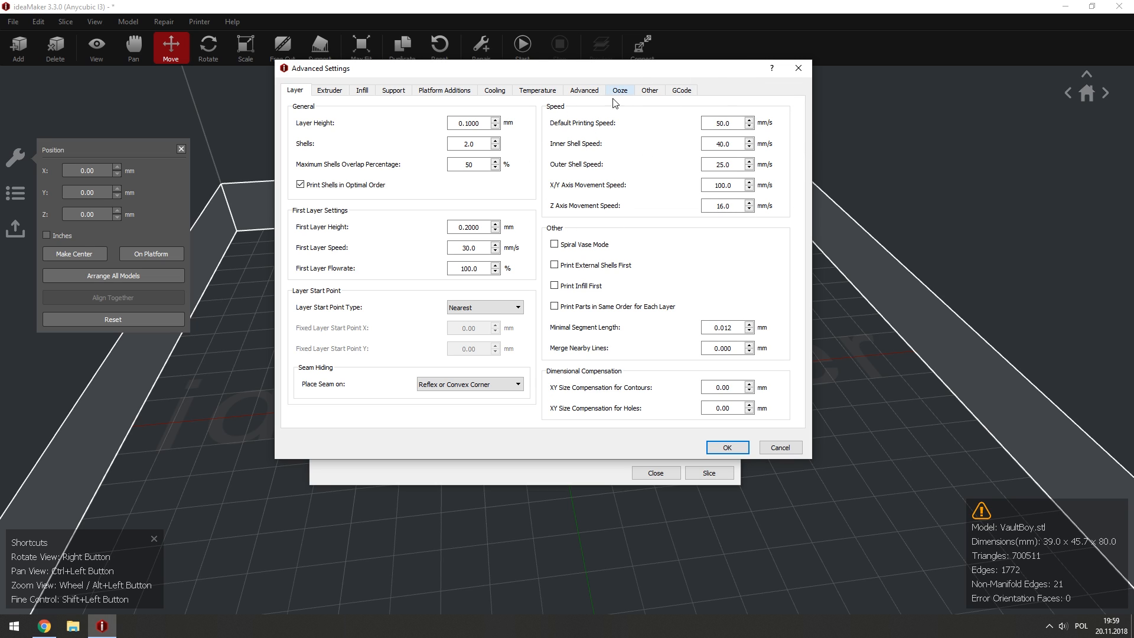
# Set the Default Printing Speed to 60 mm/s, the Inner Shell Speed to 60 mm/s and the Outer Shell Speed to 30 mm/s.
pyautogui.moveTo(737, 124); pyautogui.dragTo(679, 128)
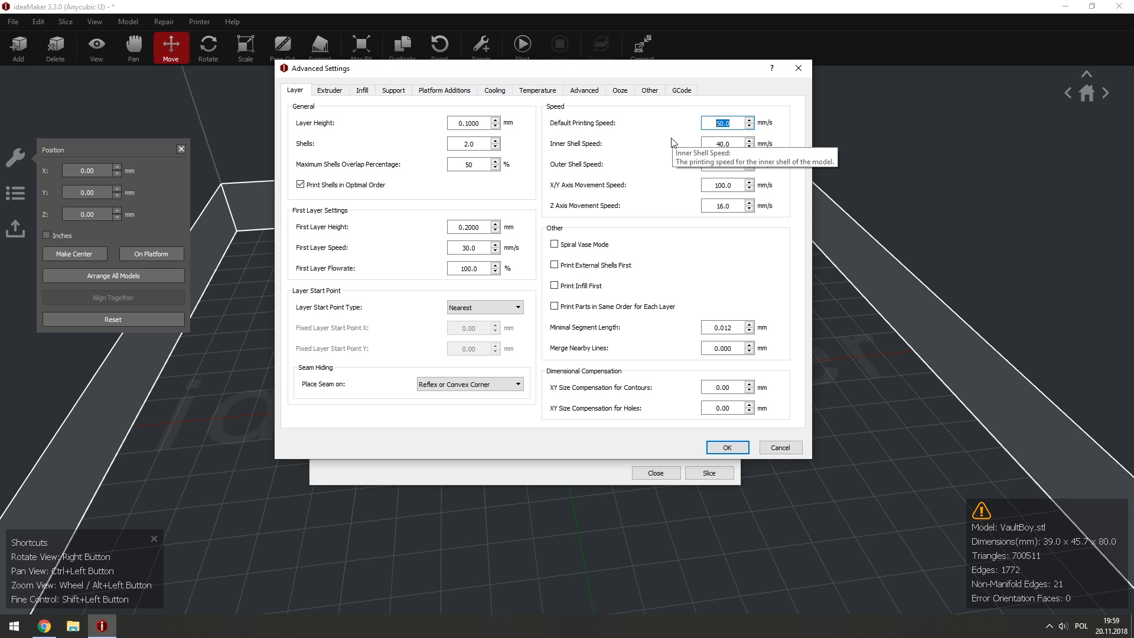
pyautogui.moveTo(655, 71); pyautogui.dragTo(649, 87)
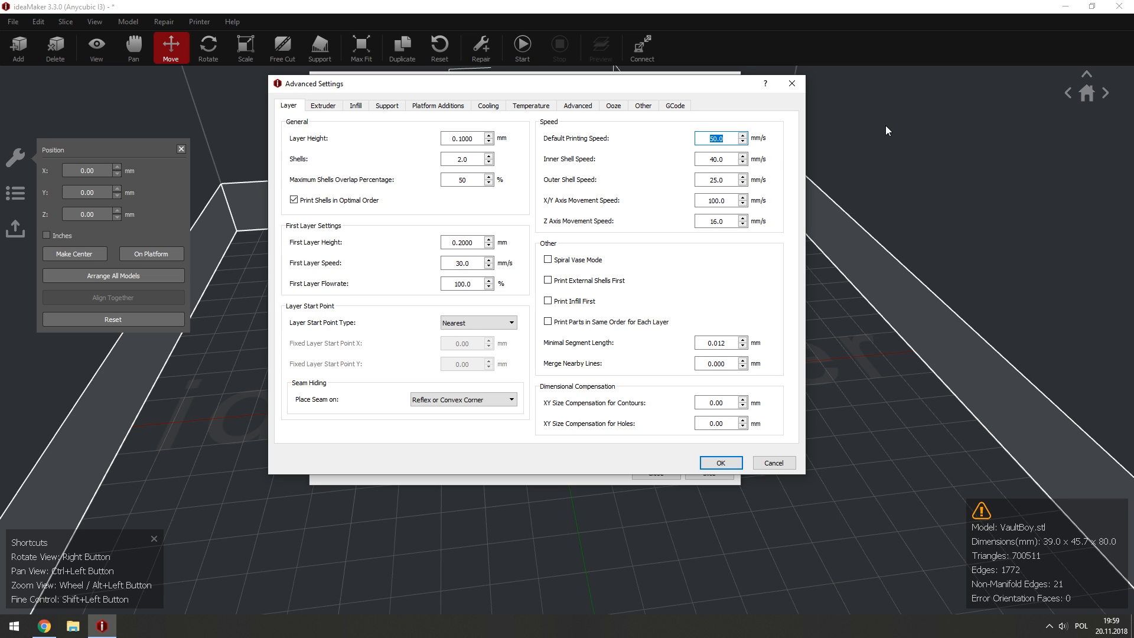
pyautogui.write('60')
pyautogui.press('Tab')
pyautogui.write('60')
pyautogui.press('Tab')
pyautogui.write('30')
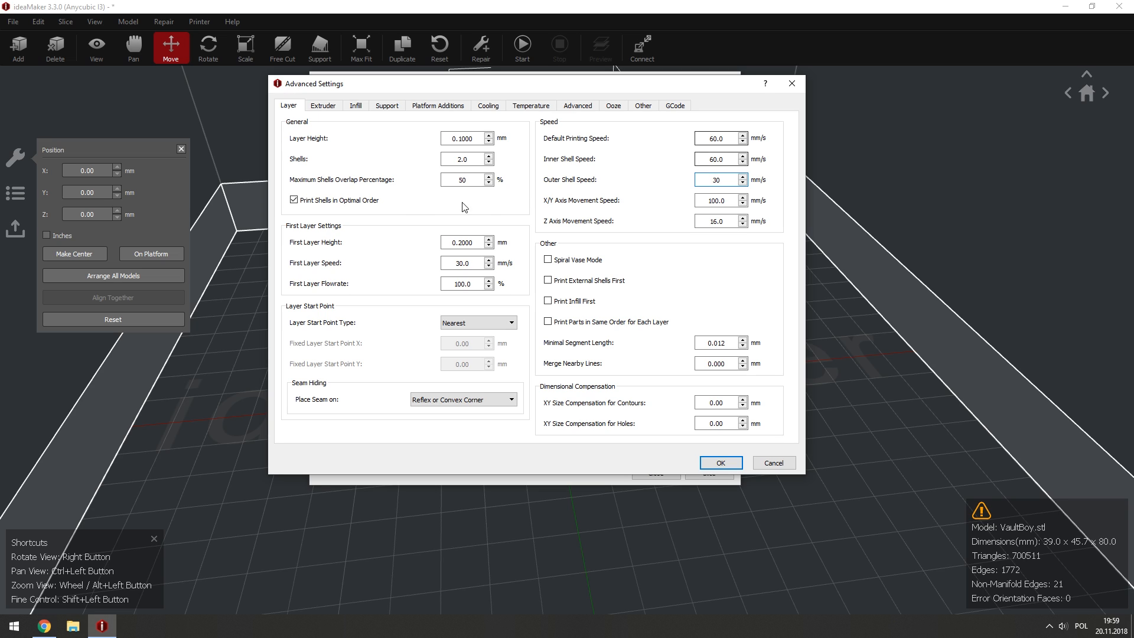
# Examine the Shells setting alongside the Inner Shell Speed and Outer Shell Speed values.
pyautogui.moveTo(456, 159); pyautogui.dragTo(465, 159)
pyautogui.doubleClick(726, 180)
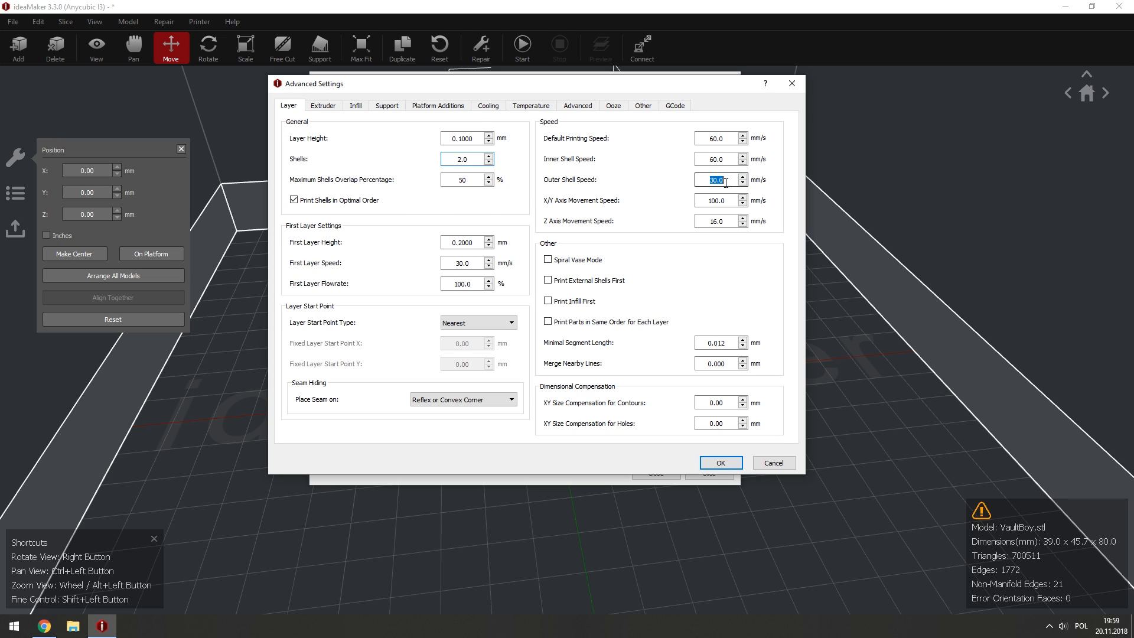
pyautogui.click(731, 160)
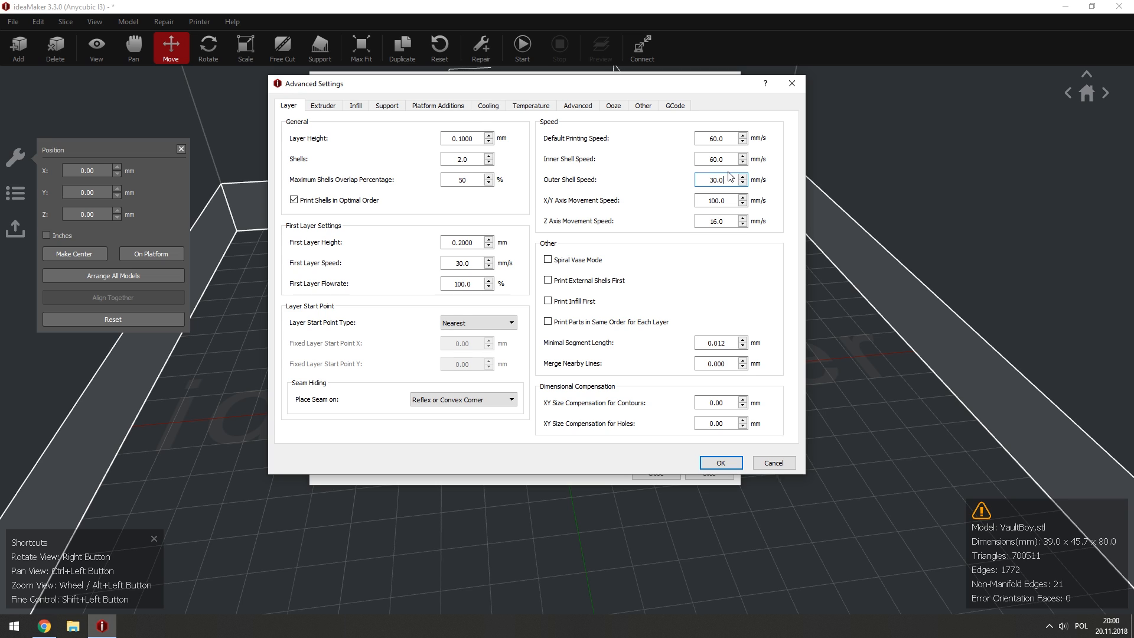
pyautogui.click(725, 158)
pyautogui.click(710, 159)
pyautogui.click(706, 177)
pyautogui.moveTo(710, 161); pyautogui.dragTo(728, 163)
pyautogui.click(730, 163)
pyautogui.doubleClick(736, 184)
pyautogui.moveTo(728, 182); pyautogui.dragTo(697, 180)
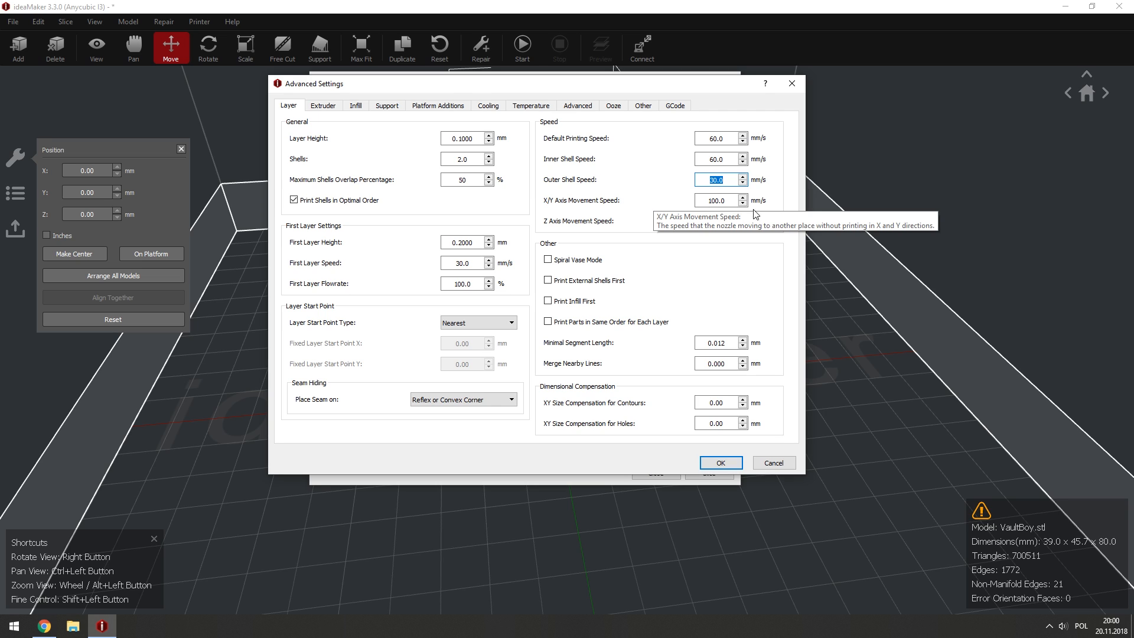
# Set the X/Y Axis Movement Speed to 200 mm/s and the Z Axis Movement Speed to 5 mm/s.
pyautogui.press('Tab')
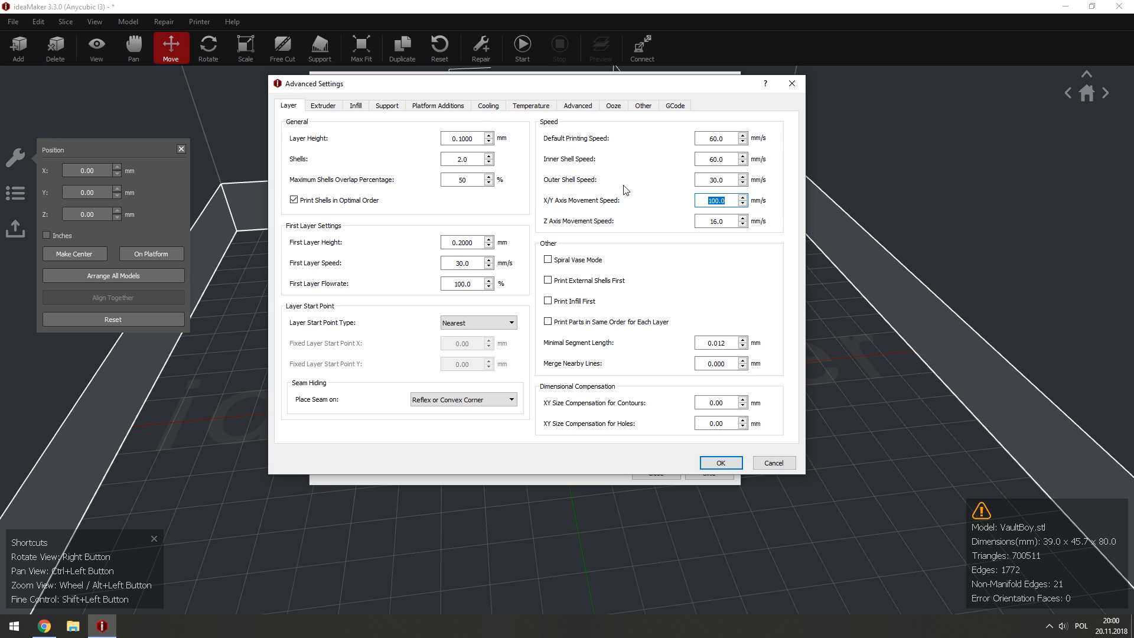
pyautogui.write('200')
pyautogui.press('Tab')
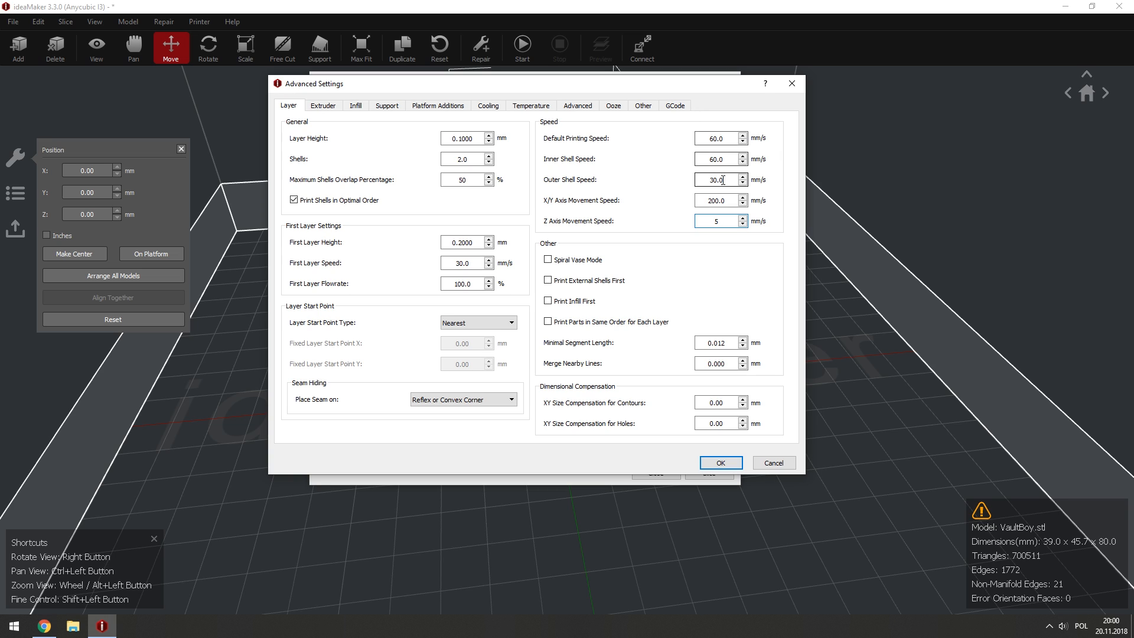
# Try X/Y Axis Movement Speeds of 100, 200 and 500 mm/s, leaving 500 mm/s entered.
pyautogui.click(730, 200)
pyautogui.moveTo(722, 200); pyautogui.dragTo(627, 176)
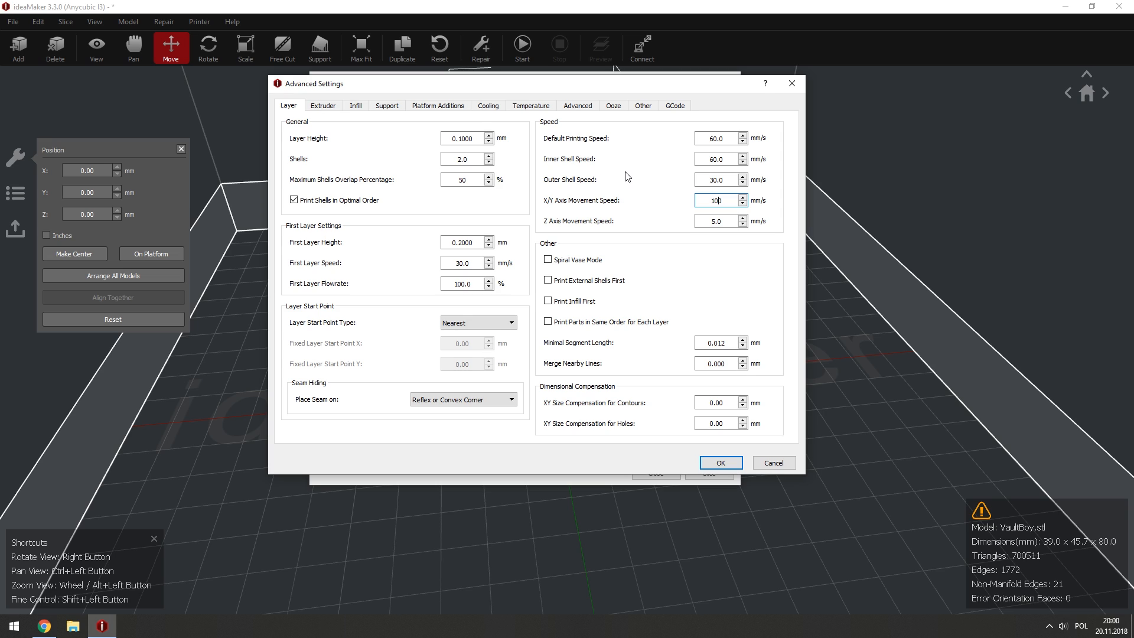
pyautogui.write('10')
pyautogui.moveTo(725, 200); pyautogui.dragTo(676, 203)
pyautogui.moveTo(705, 200); pyautogui.dragTo(725, 200)
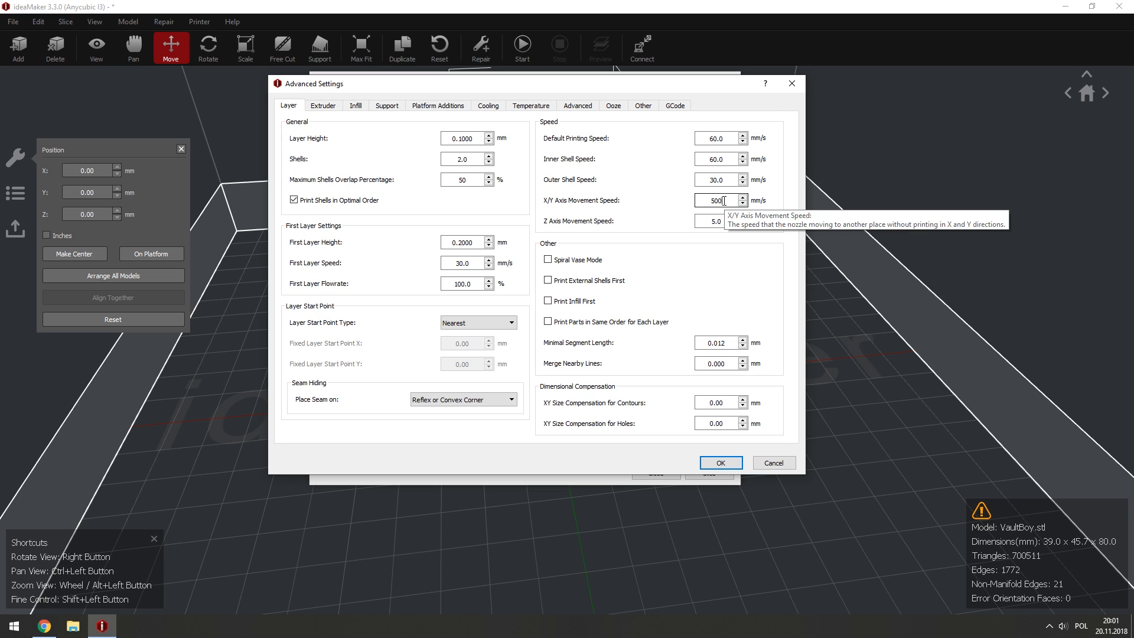
pyautogui.moveTo(724, 201); pyautogui.dragTo(688, 200)
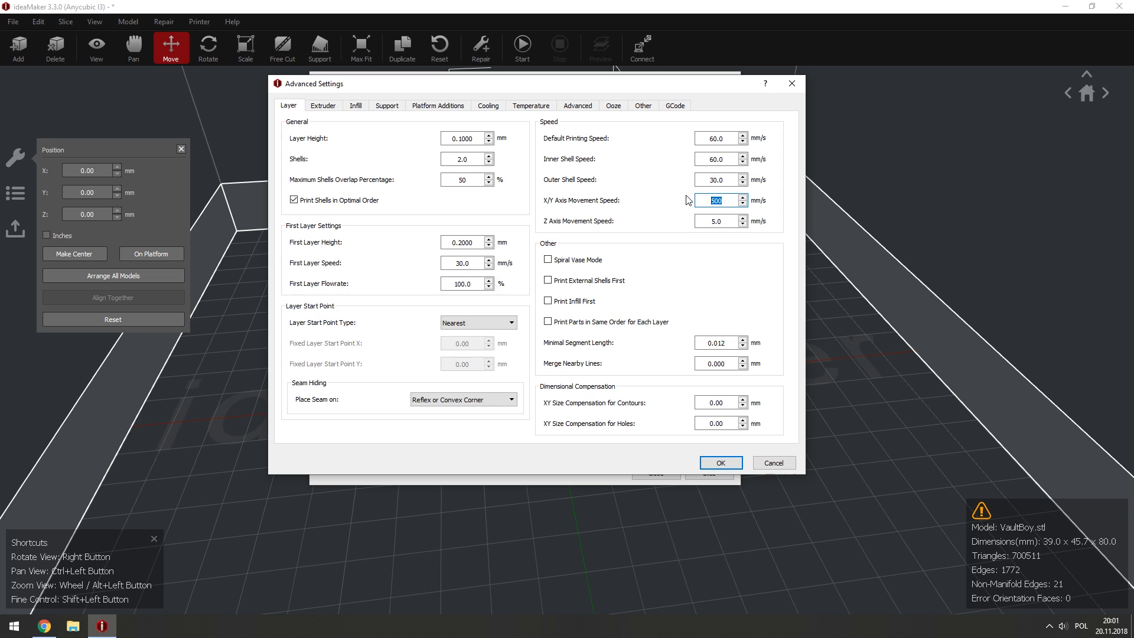
pyautogui.write('200')
pyautogui.moveTo(728, 200); pyautogui.dragTo(678, 204)
pyautogui.write('500')
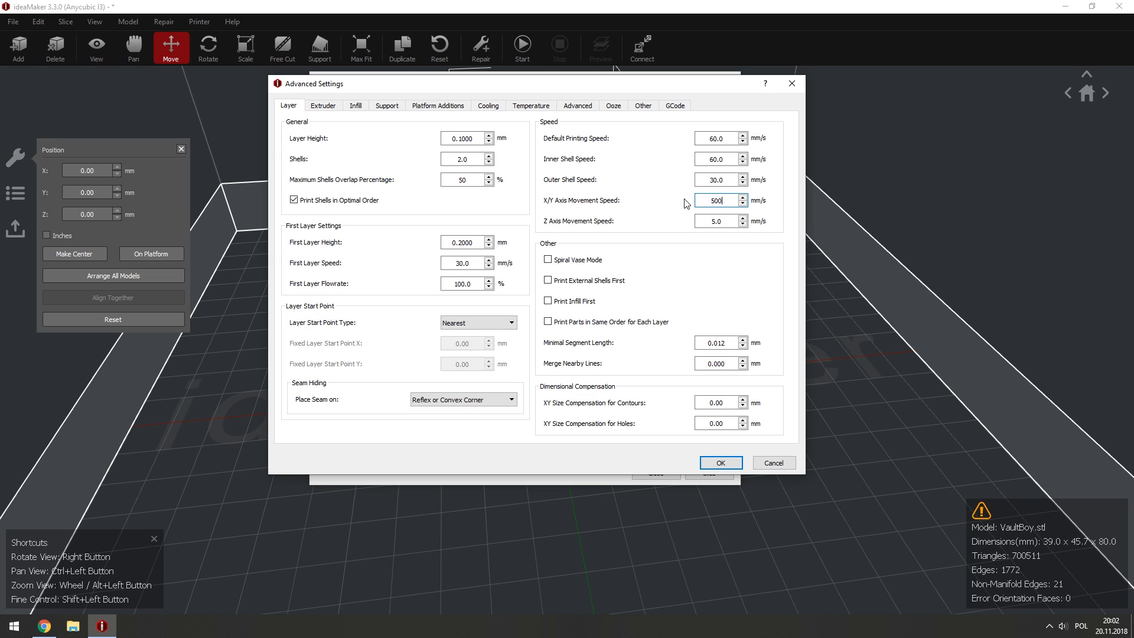
pyautogui.click(725, 221)
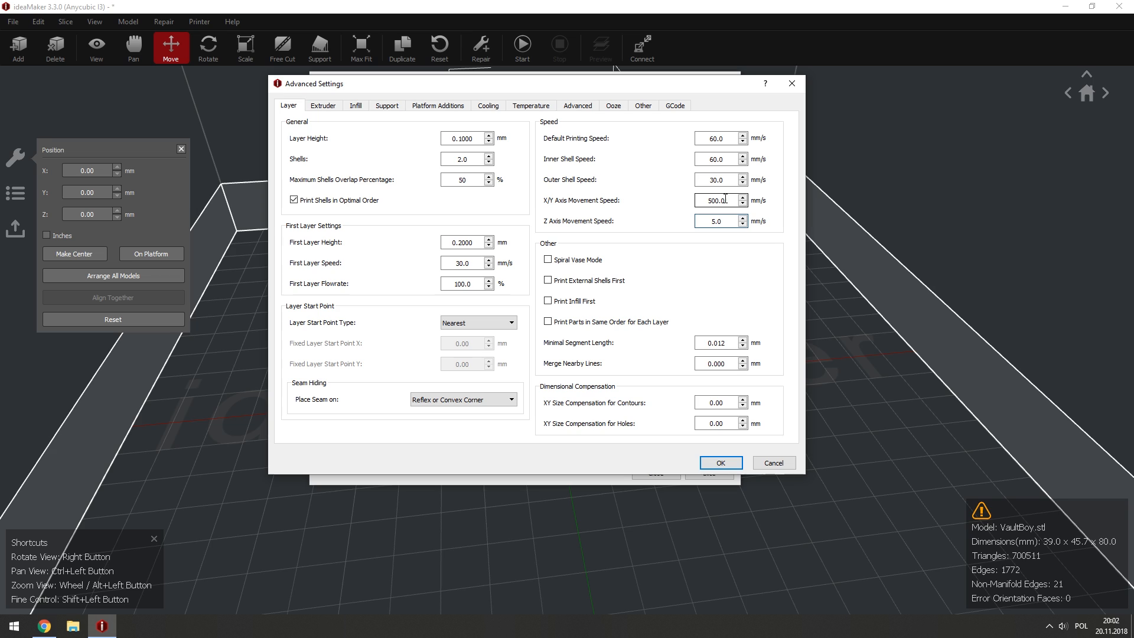
# Check the extruder's Retraction Speed, then set the X/Y Axis Movement Speed in the layer settings to 200 mm/s.
pyautogui.click(323, 105)
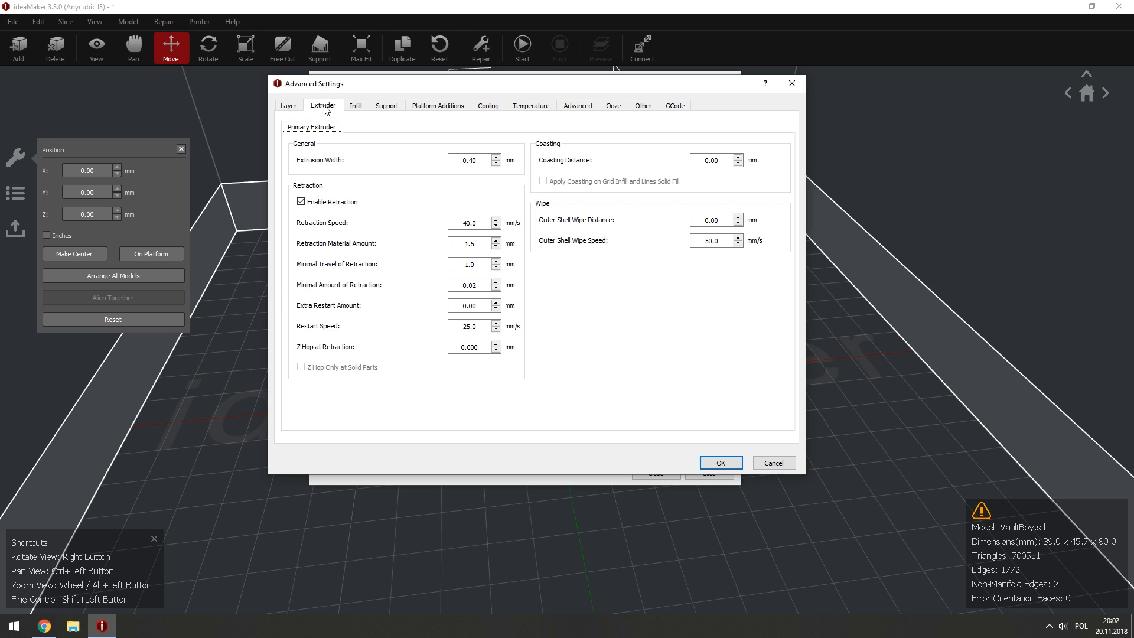
pyautogui.doubleClick(487, 223)
pyautogui.click(286, 108)
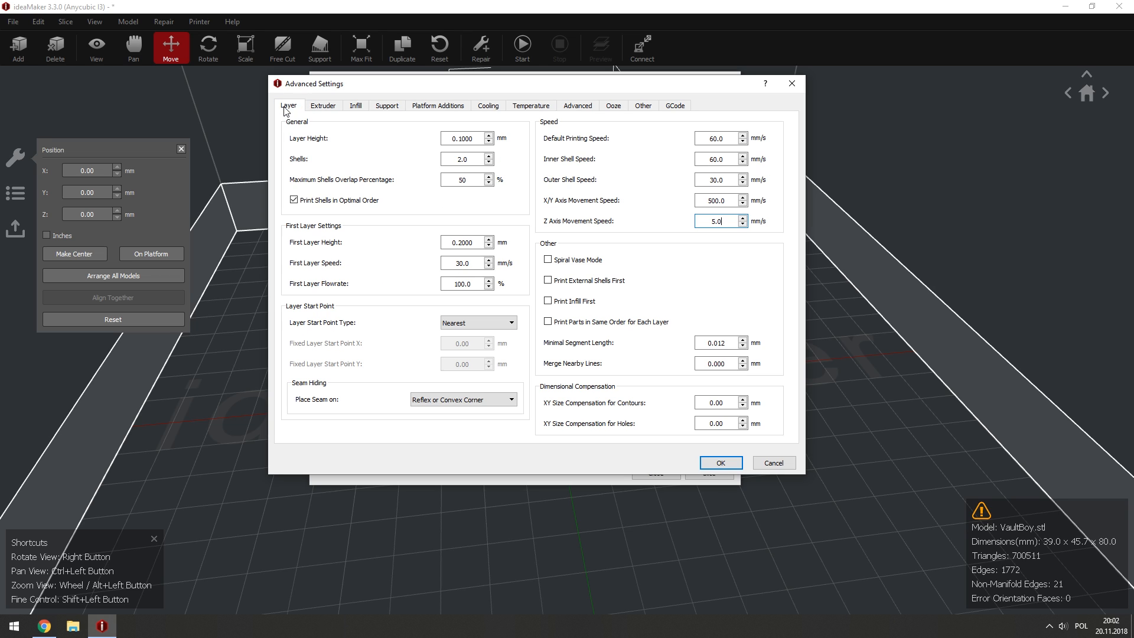
pyautogui.click(728, 202)
pyautogui.moveTo(729, 203); pyautogui.dragTo(673, 204)
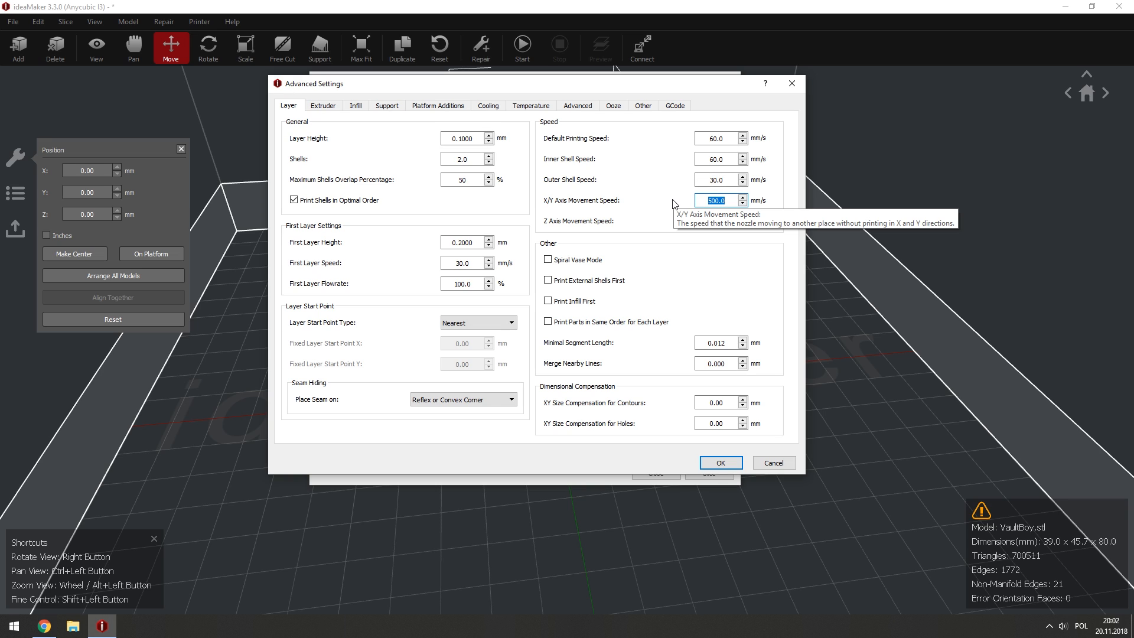
pyautogui.write('200.0')
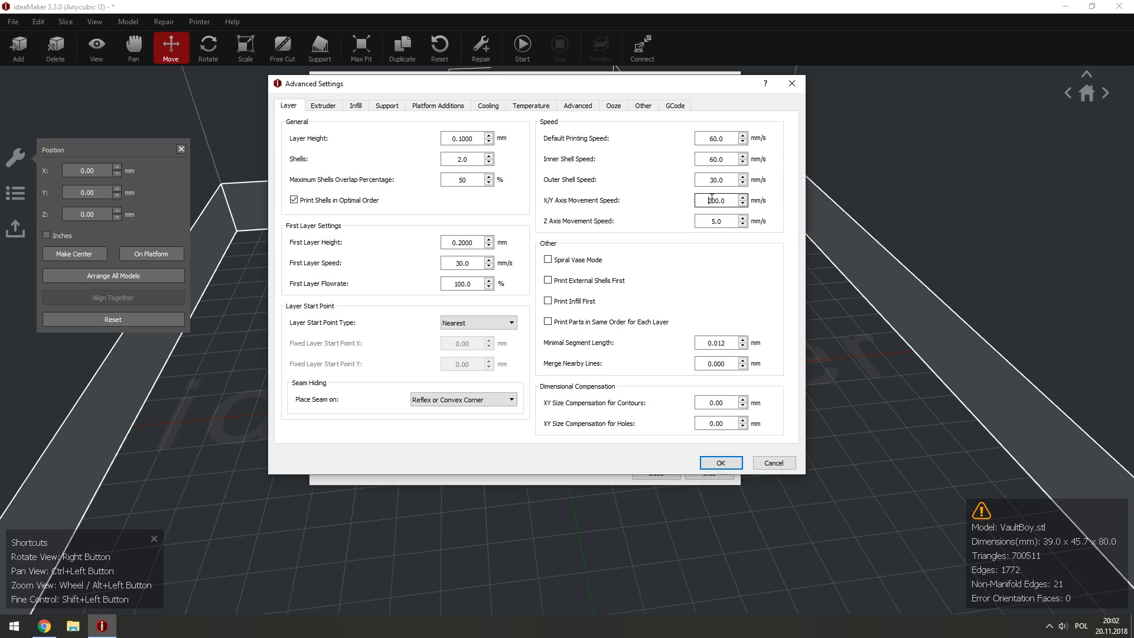
# Review the default, inner shell, outer shell and X/Y axis movement speed values one by one.
pyautogui.doubleClick(716, 139)
pyautogui.doubleClick(719, 159)
pyautogui.doubleClick(716, 179)
pyautogui.doubleClick(716, 200)
pyautogui.click(724, 201)
pyautogui.moveTo(722, 201)
pyautogui.mouseDown()
pyautogui.moveTo(708, 206)
pyautogui.moveTo(729, 201)
pyautogui.mouseUp()
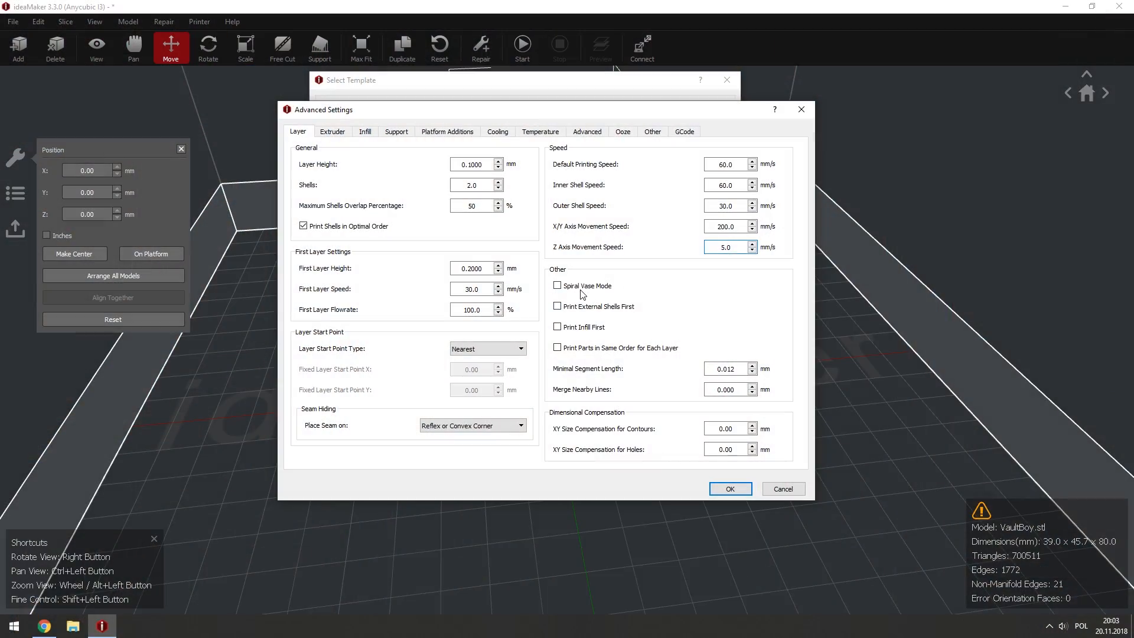
# Try switching Spiral Vase Mode, Print External Shells First and Print Infill First on and off again.
pyautogui.click(581, 286)
pyautogui.click(578, 287)
pyautogui.click(567, 307)
pyautogui.click(557, 307)
pyautogui.click(557, 328)
pyautogui.click(557, 328)
# Read the descriptions of Spiral Vase Mode and Print Parts in Same Order for Each Layer, and inspect the Minimal Segment Length value.
pyautogui.moveTo(660, 291)
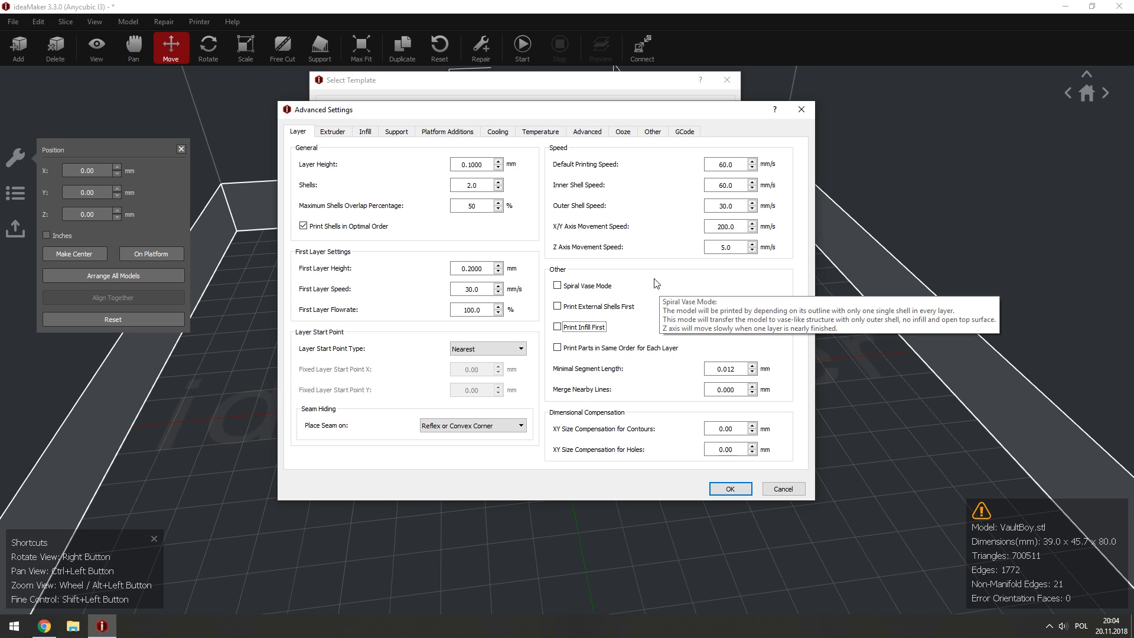
pyautogui.moveTo(569, 352)
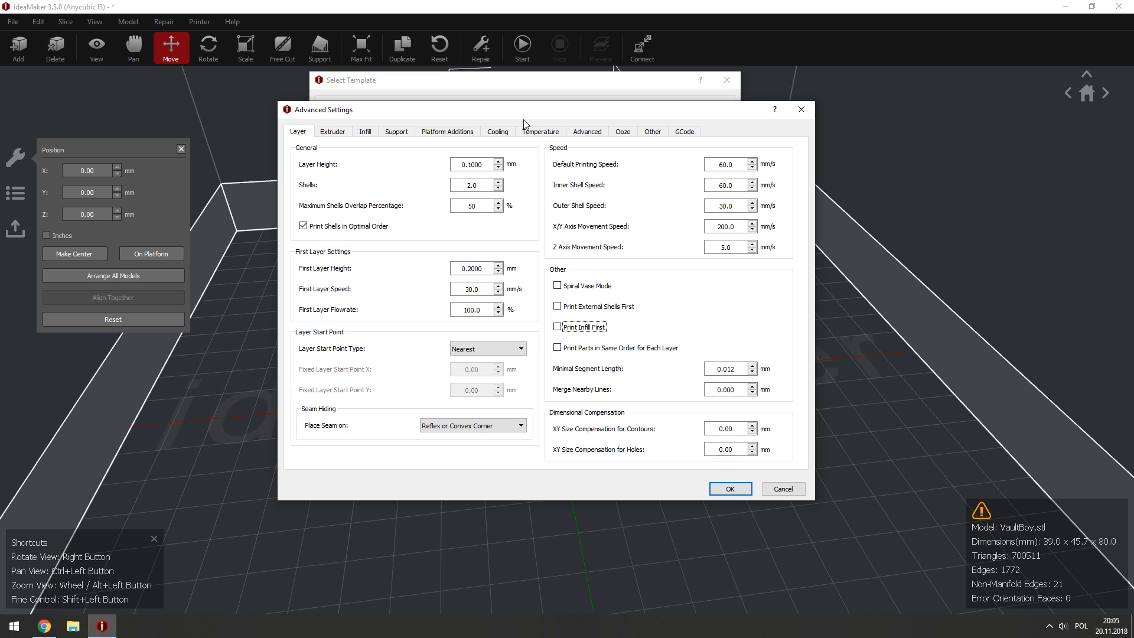
pyautogui.moveTo(524, 115); pyautogui.dragTo(487, 120)
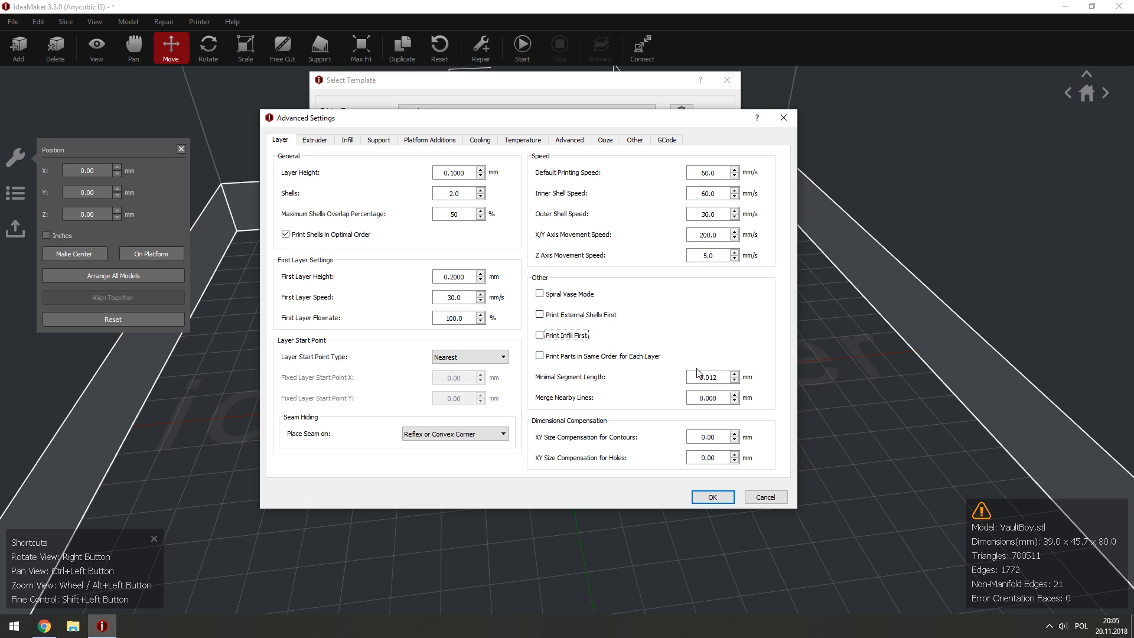
pyautogui.moveTo(695, 356)
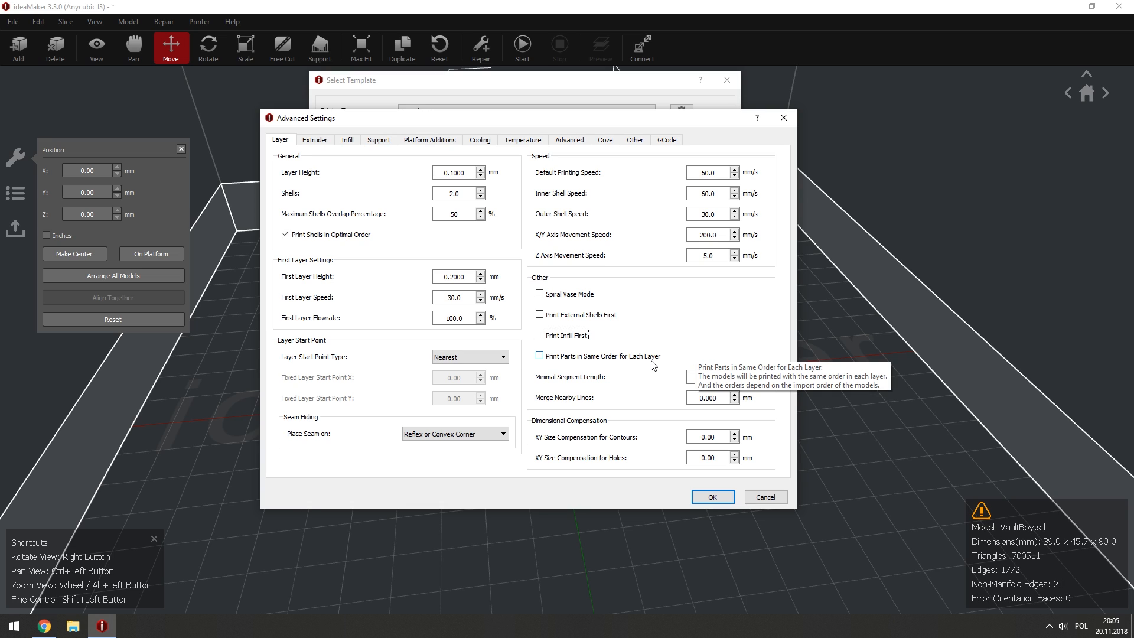
pyautogui.click(726, 380)
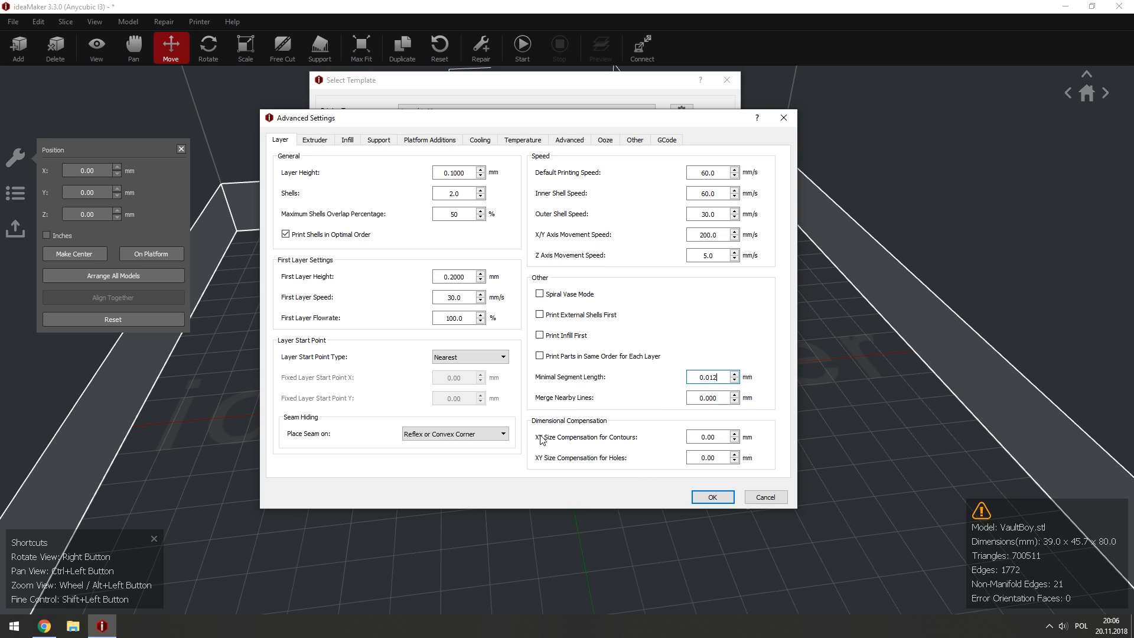
# Inspect the XY Size Compensation values for contours and holes in the layer settings, keeping the holes value at 0.
pyautogui.moveTo(544, 447)
pyautogui.click(710, 458)
pyautogui.doubleClick(696, 457)
pyautogui.click(717, 460)
pyautogui.doubleClick(713, 457)
pyautogui.write('0')
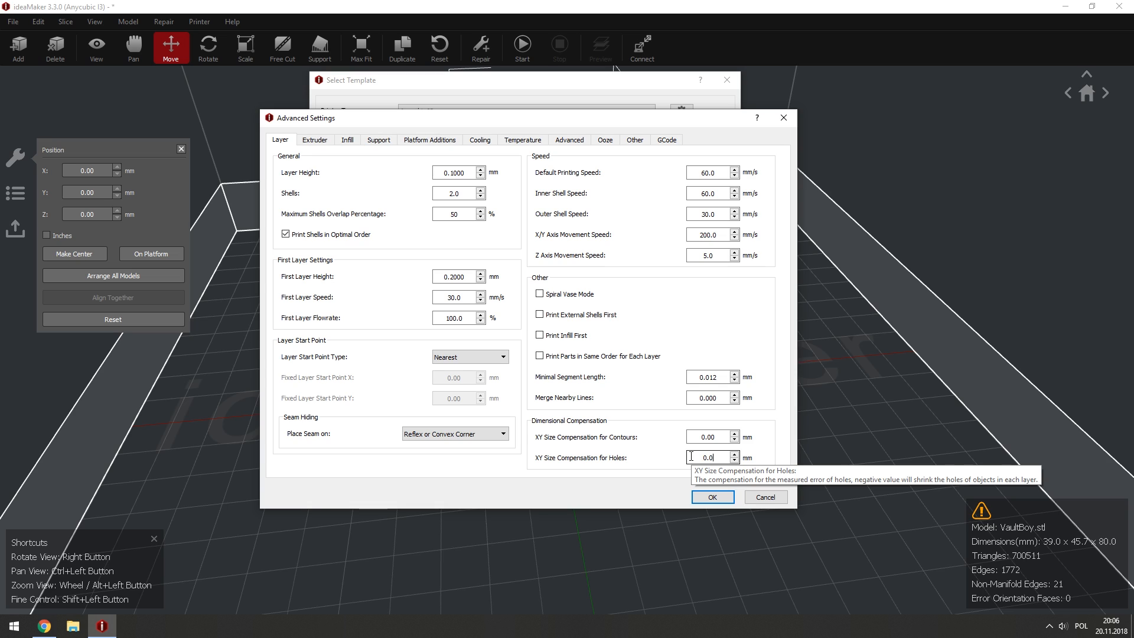
pyautogui.doubleClick(721, 460)
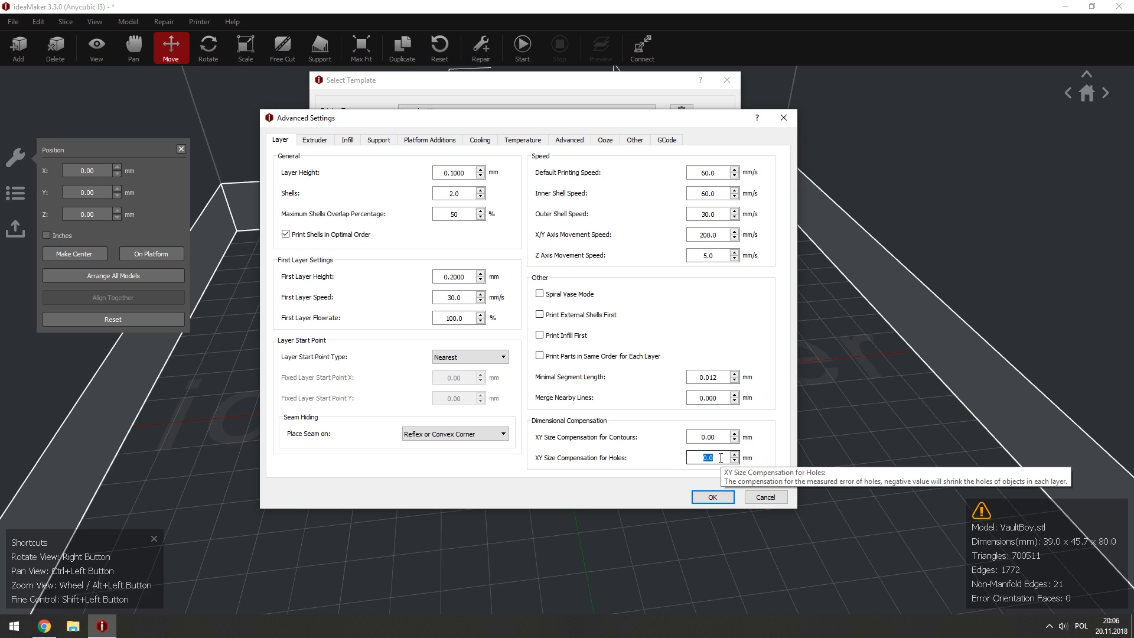
pyautogui.click(724, 436)
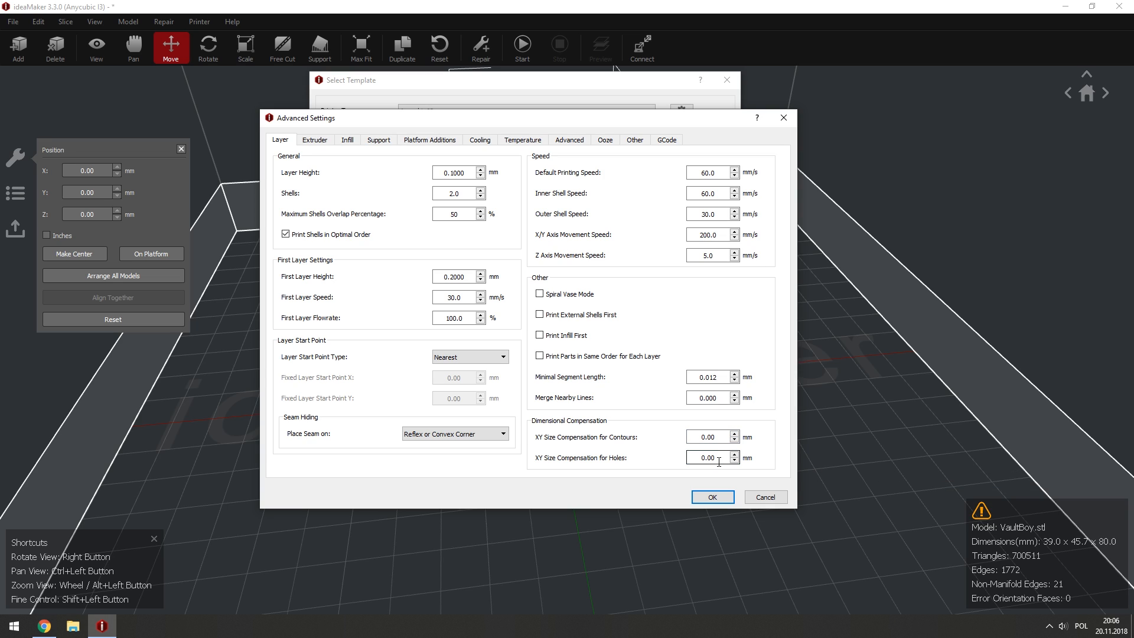
# Open the extruder settings and read the description of Extrusion Width.
pyautogui.click(324, 140)
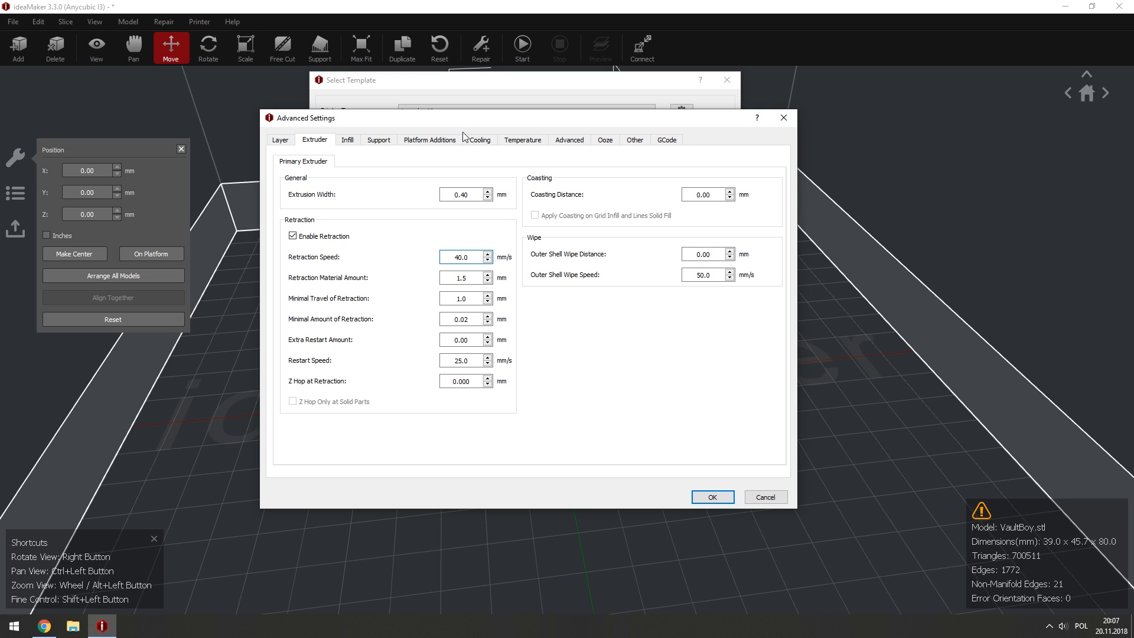
pyautogui.moveTo(450, 120); pyautogui.dragTo(502, 155)
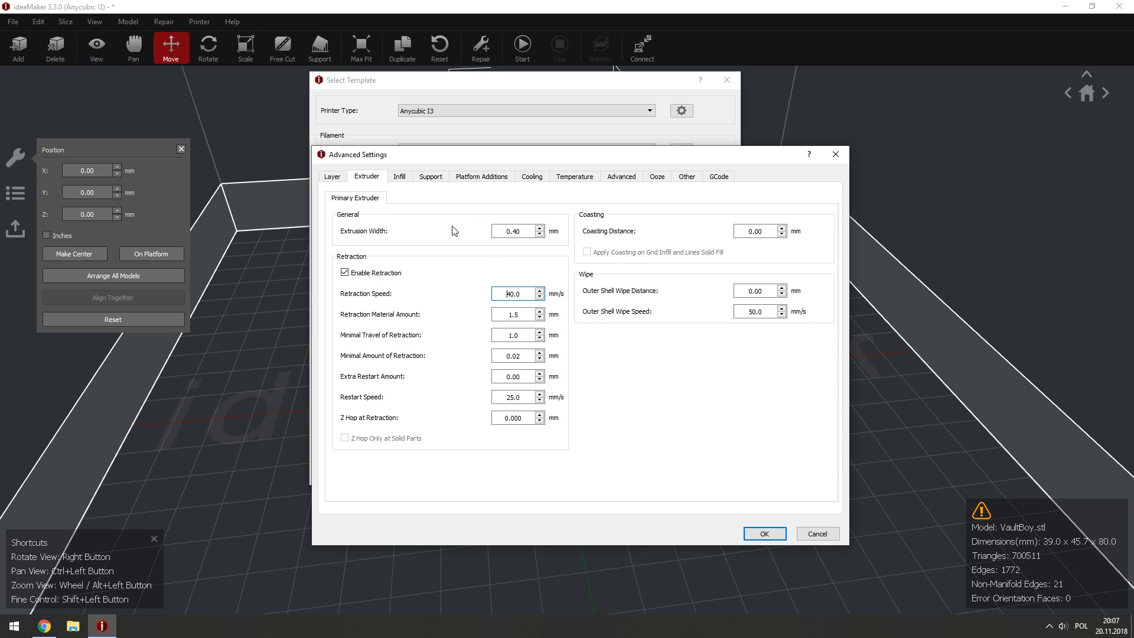
pyautogui.moveTo(521, 231)
pyautogui.mouseDown()
pyautogui.moveTo(503, 230)
pyautogui.moveTo(524, 234)
pyautogui.mouseUp()
pyautogui.click(503, 231)
pyautogui.click(526, 235)
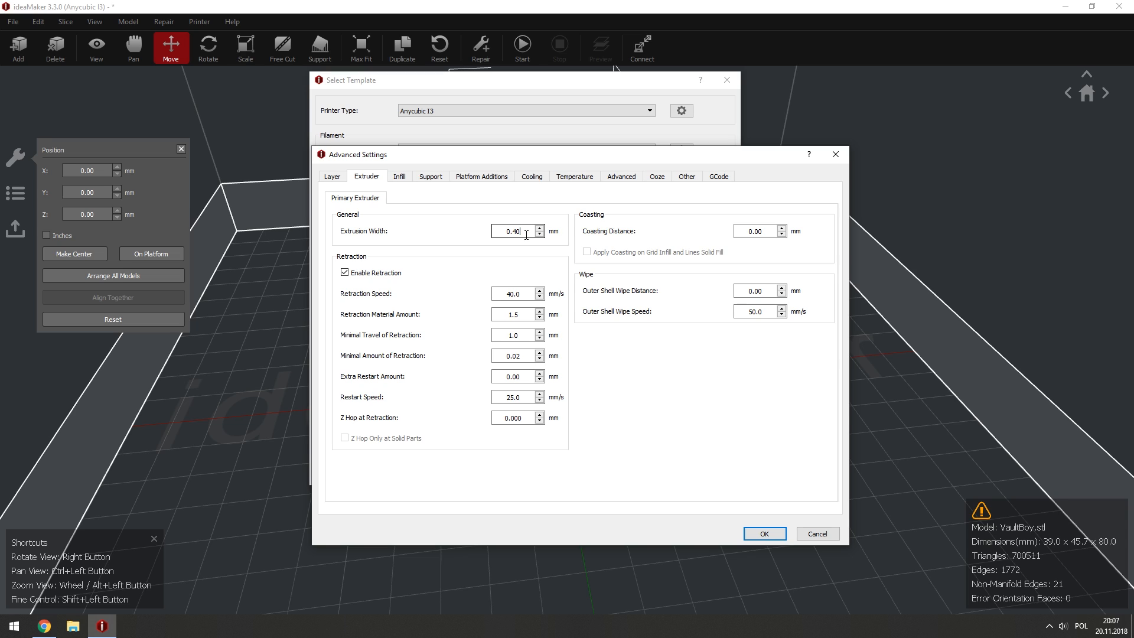
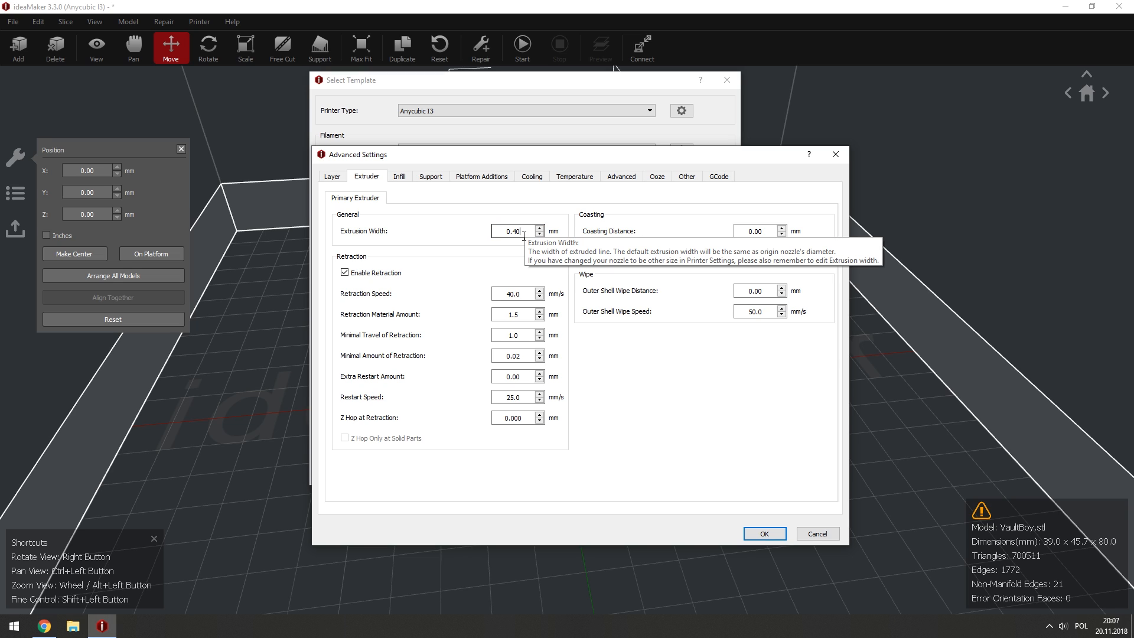
# Try an Extrusion Width of 0.5 mm for the primary extruder, then set it back to 0.4 mm.
pyautogui.click(523, 234)
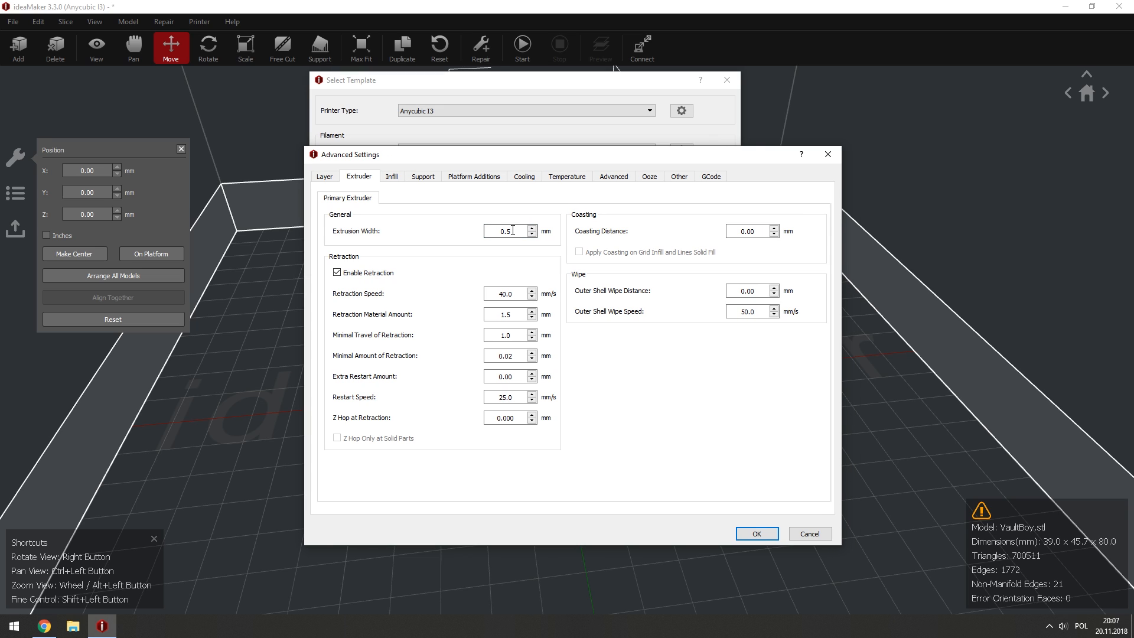
pyautogui.press('BackSpace')
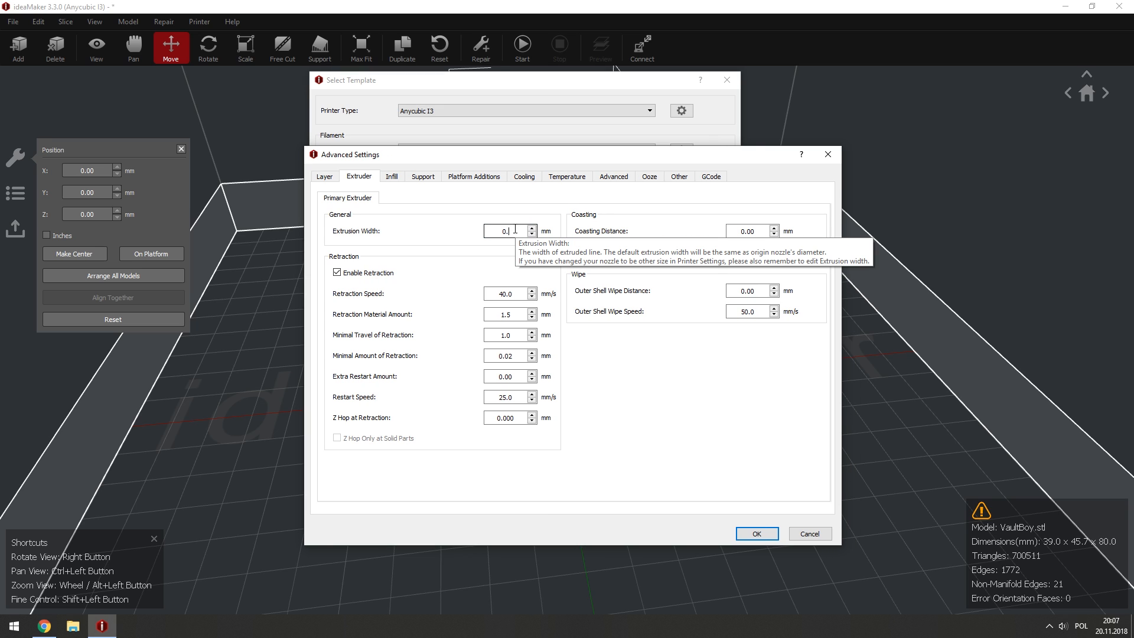
pyautogui.write('4')
pyautogui.moveTo(490, 157); pyautogui.dragTo(527, 160)
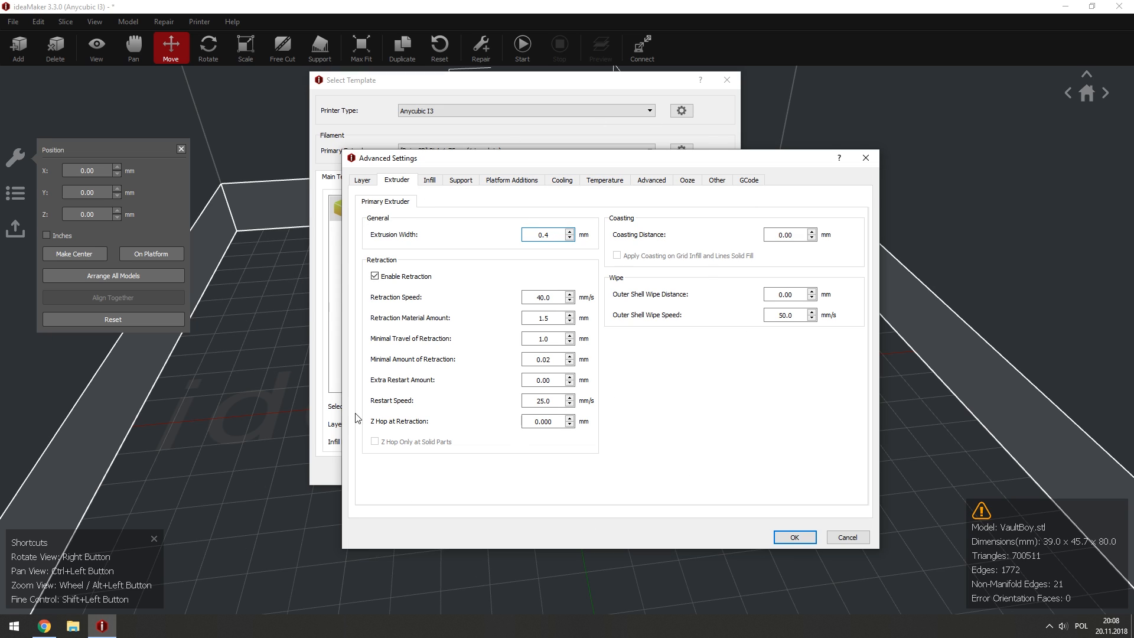
pyautogui.click(542, 235)
pyautogui.moveTo(563, 163); pyautogui.dragTo(509, 105)
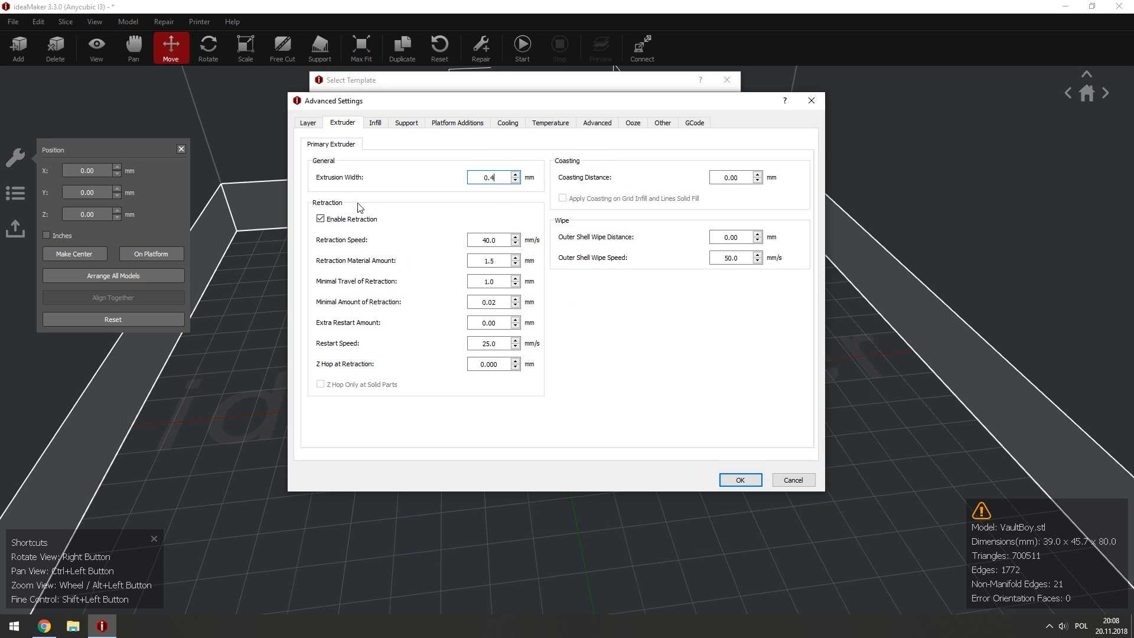
# Try Retraction Speeds of 80 and 25 mm/s for the primary extruder, then return the value to 40 mm/s.
pyautogui.moveTo(500, 240); pyautogui.dragTo(467, 239)
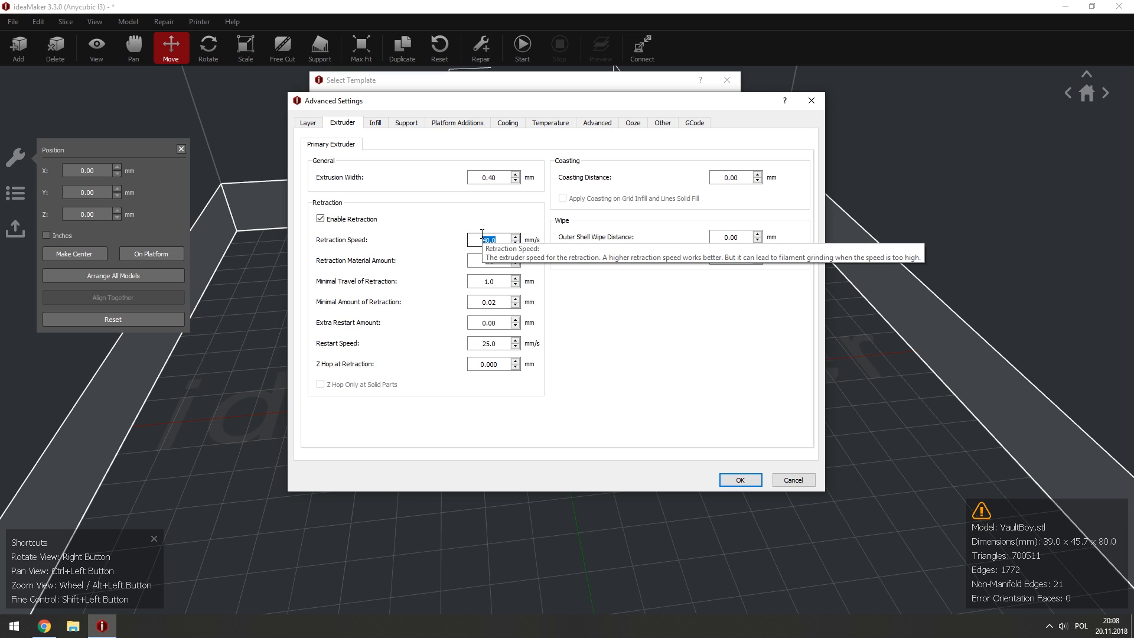
pyautogui.write('80')
pyautogui.moveTo(499, 240); pyautogui.dragTo(454, 237)
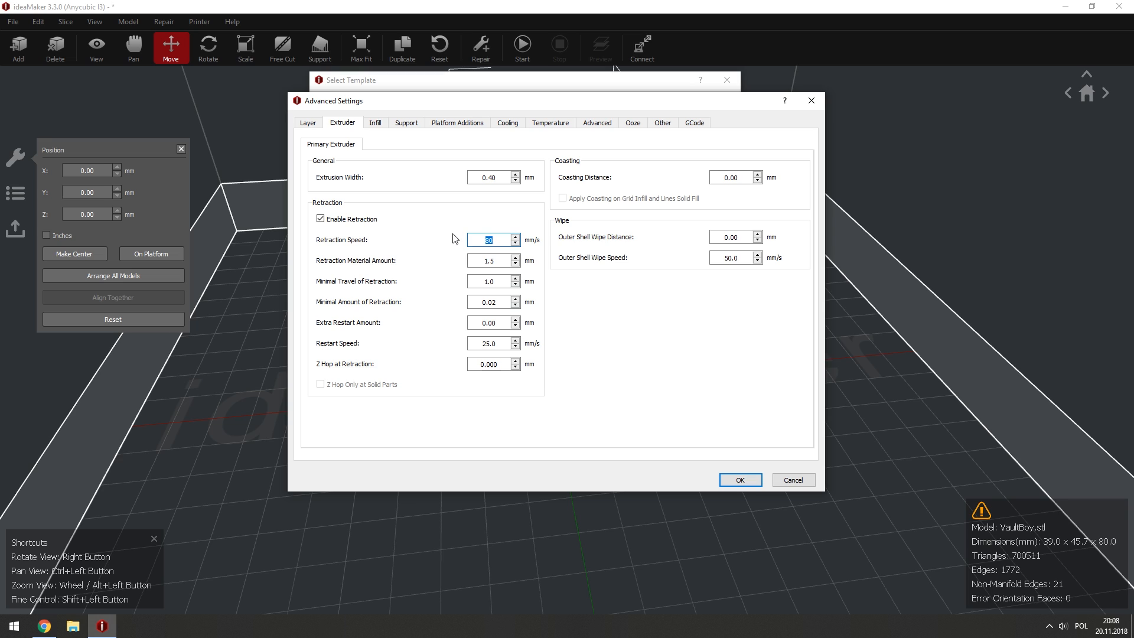
pyautogui.write('25')
pyautogui.doubleClick(470, 240)
pyautogui.write('40')
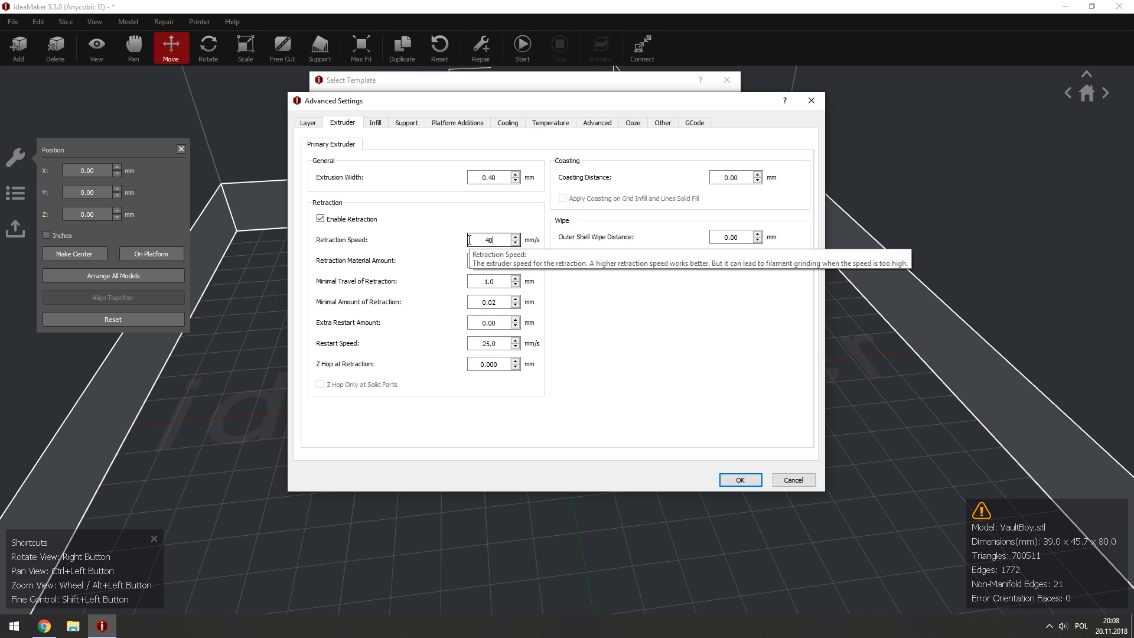
# Try an X/Y Axis Movement Speed of 500 mm/s in the layer settings, then restore it to 200 mm/s.
pyautogui.click(307, 122)
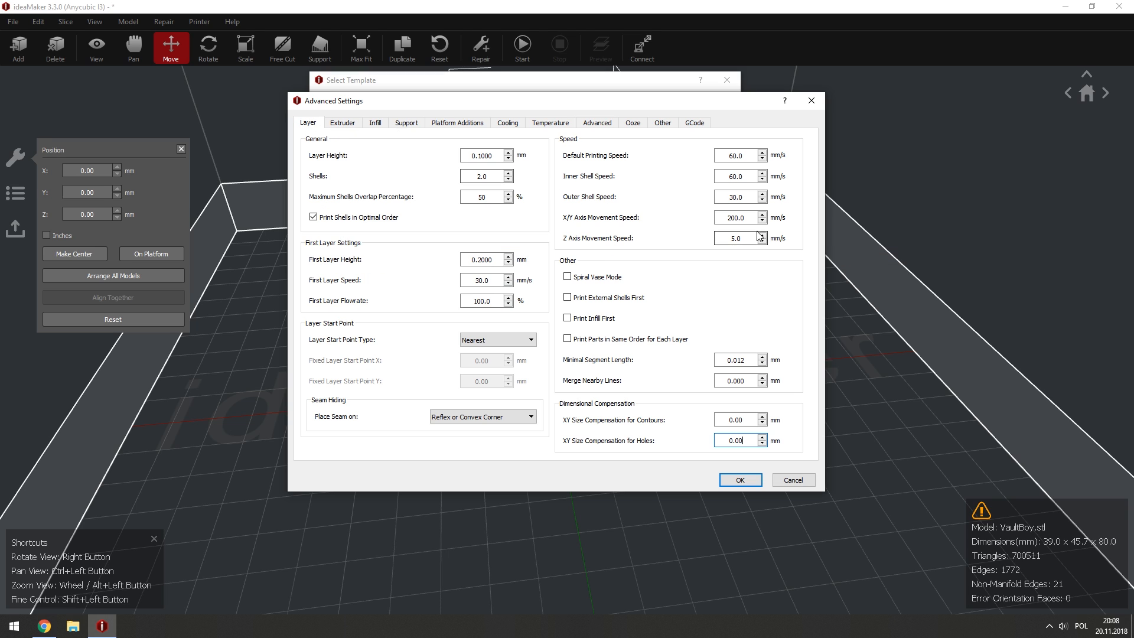
pyautogui.doubleClick(744, 216)
pyautogui.write('500')
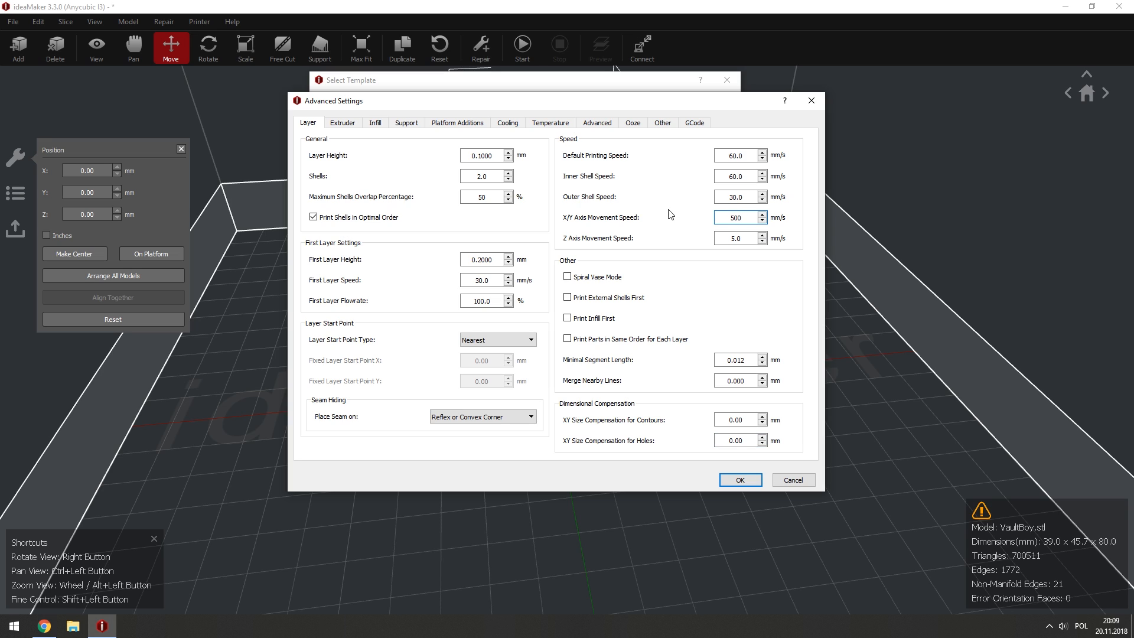
pyautogui.moveTo(745, 222); pyautogui.dragTo(722, 220)
pyautogui.click(745, 217)
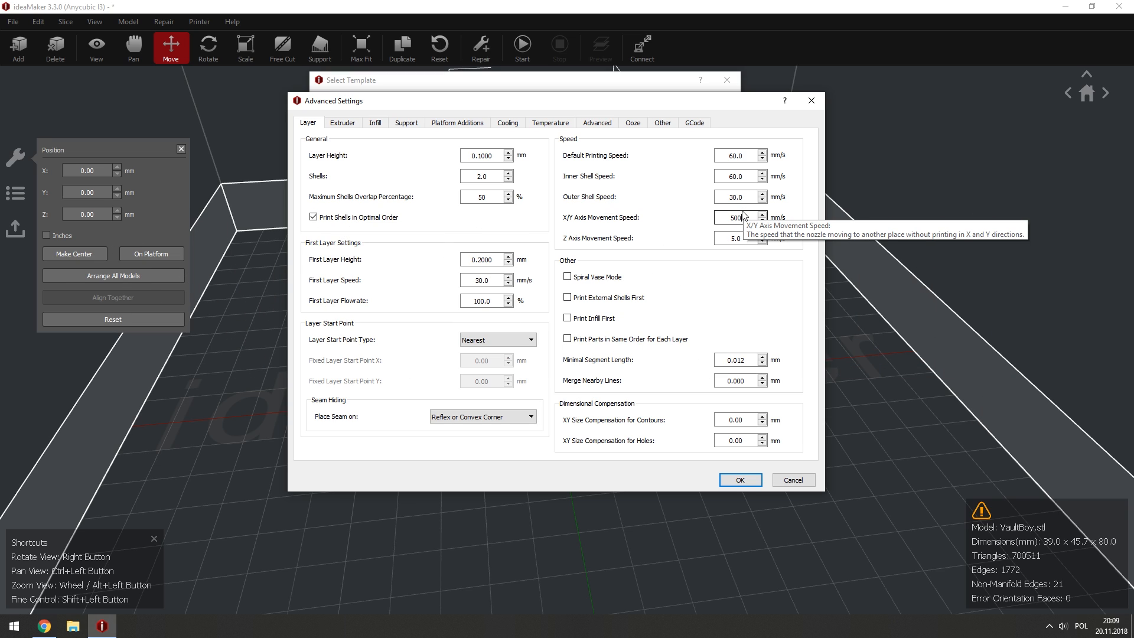
pyautogui.doubleClick(749, 217)
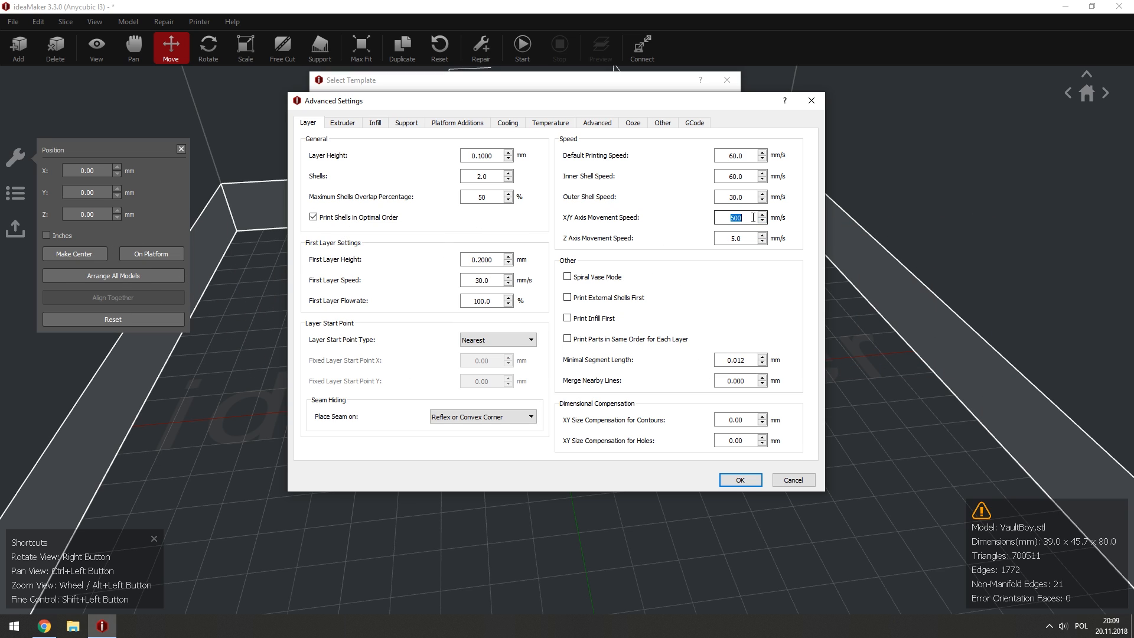
pyautogui.write('200')
# Set the primary extruder's Retraction Speed to 45 mm/s.
pyautogui.click(348, 125)
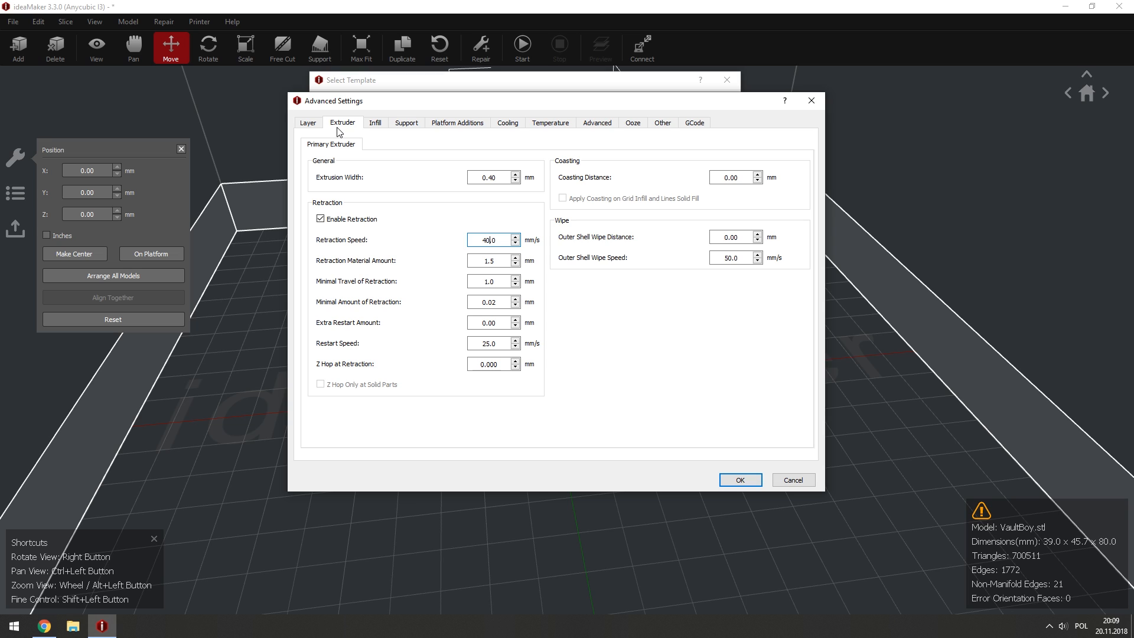
pyautogui.doubleClick(495, 241)
pyautogui.moveTo(489, 178)
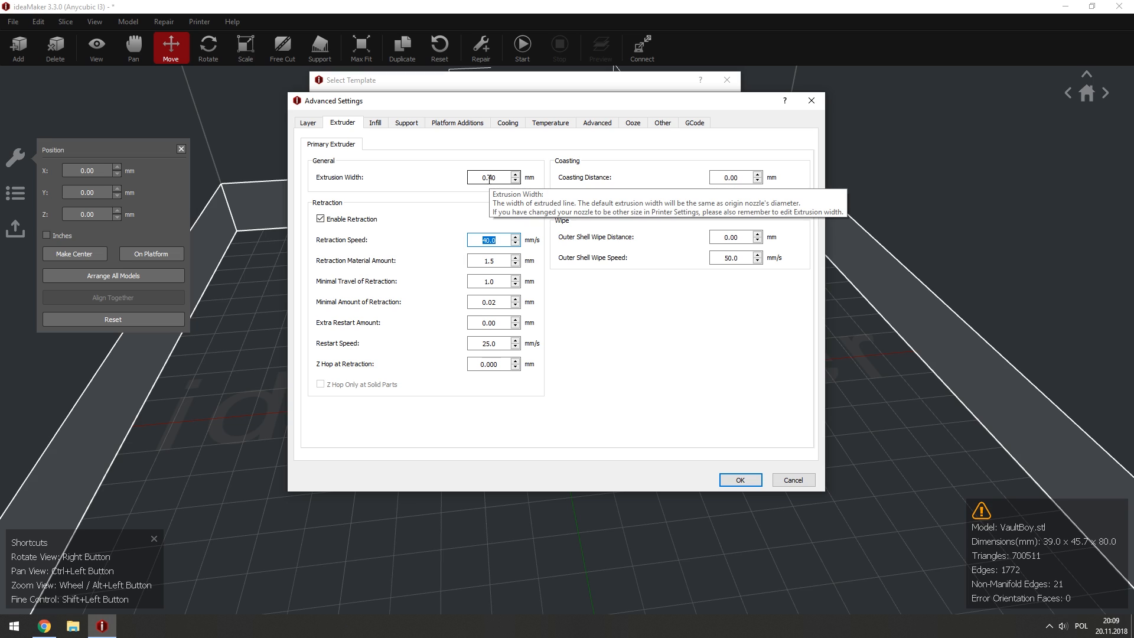
pyautogui.write('45')
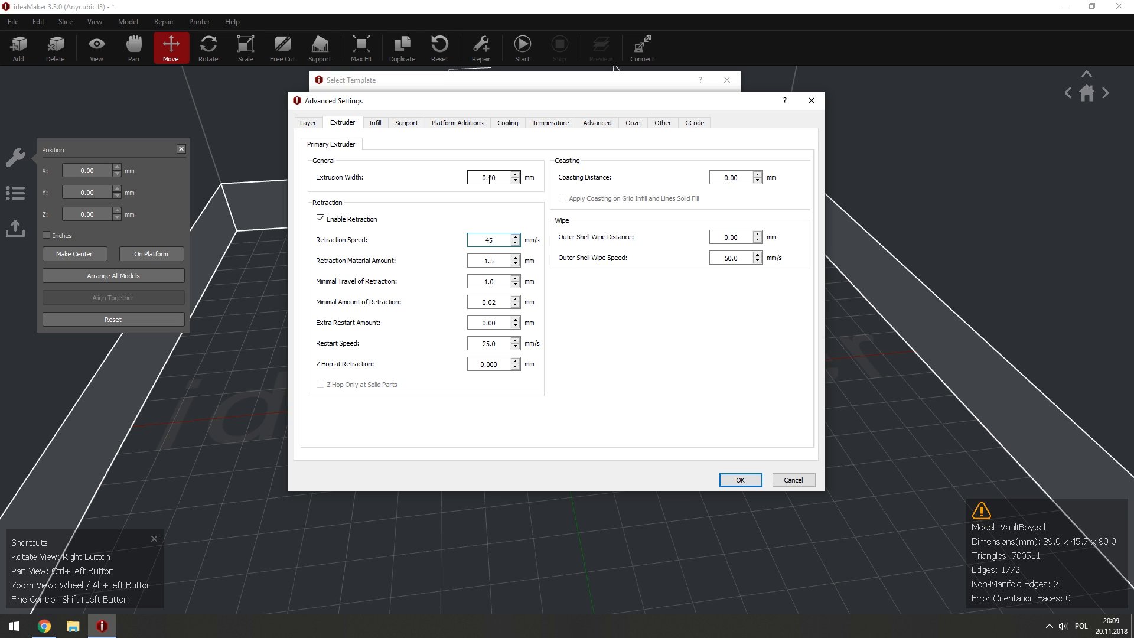
pyautogui.moveTo(475, 108)
pyautogui.mouseDown()
pyautogui.moveTo(502, 125)
pyautogui.moveTo(495, 147)
pyautogui.moveTo(669, 152)
pyautogui.moveTo(568, 153)
pyautogui.moveTo(488, 127)
pyautogui.moveTo(460, 137)
pyautogui.moveTo(463, 107)
pyautogui.mouseUp()
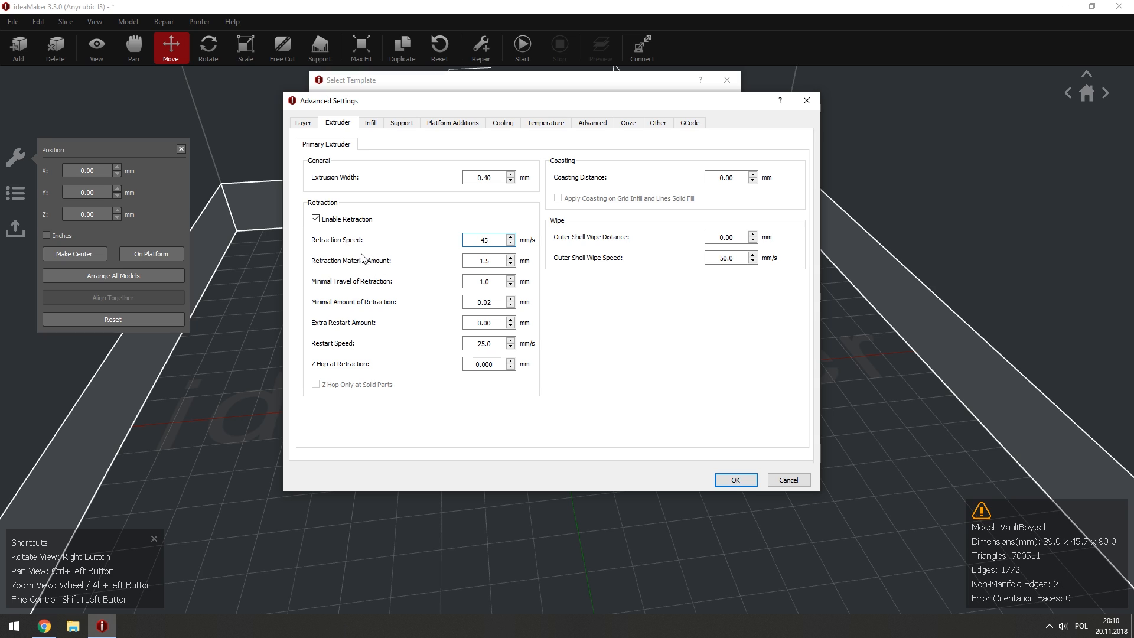
# Set the Retraction Material Amount of the primary extruder to 0.5 mm.
pyautogui.doubleClick(495, 261)
pyautogui.write('0.3')
pyautogui.moveTo(387, 104); pyautogui.dragTo(401, 94)
pyautogui.press('Tab')
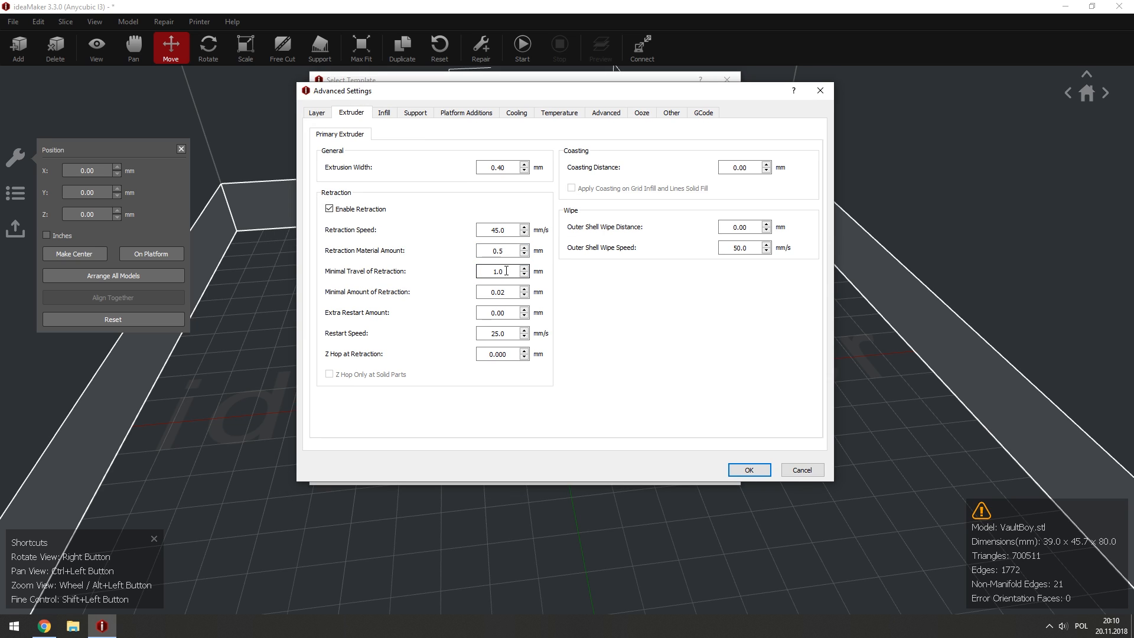
# Check the Minimal Travel of Retraction, then set the Restart Speed to 20 mm/s.
pyautogui.moveTo(506, 271)
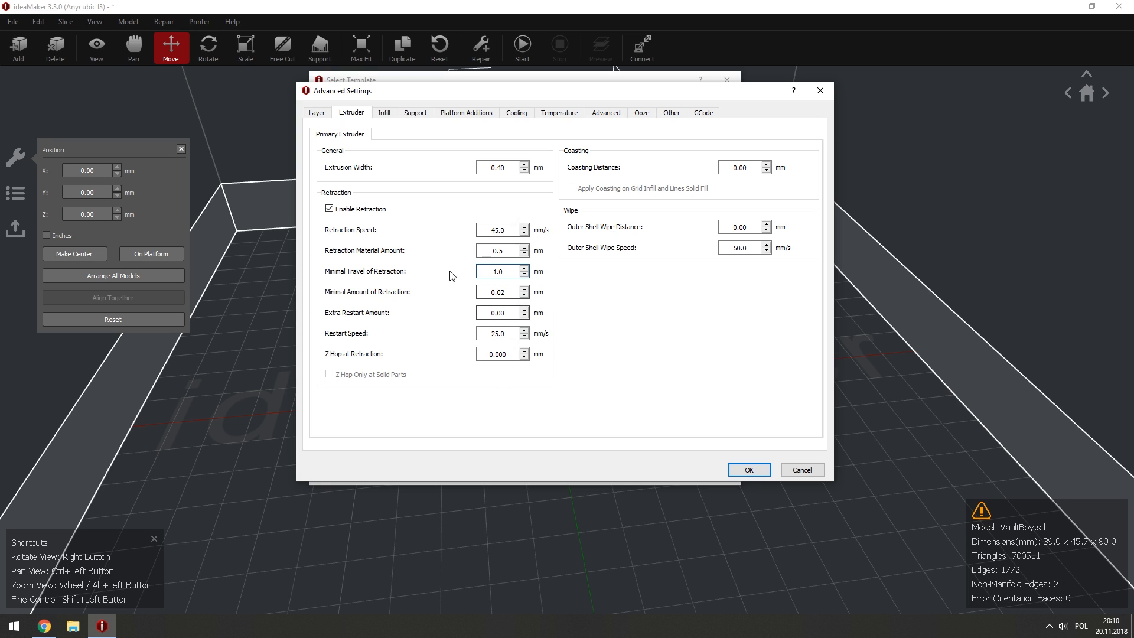
pyautogui.doubleClick(507, 336)
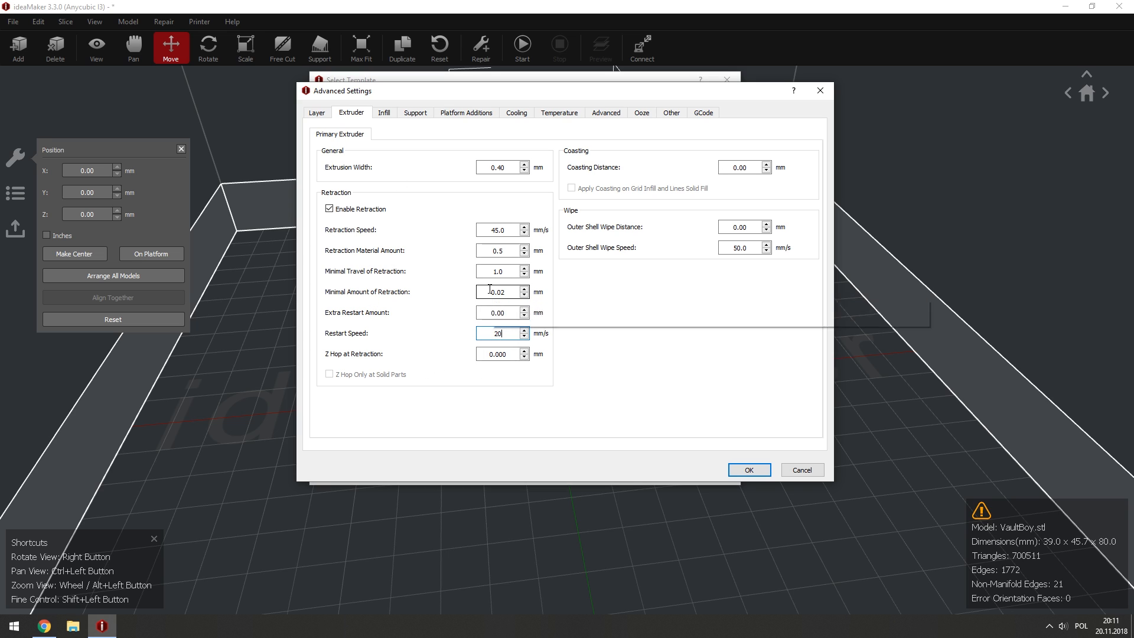
pyautogui.moveTo(489, 290)
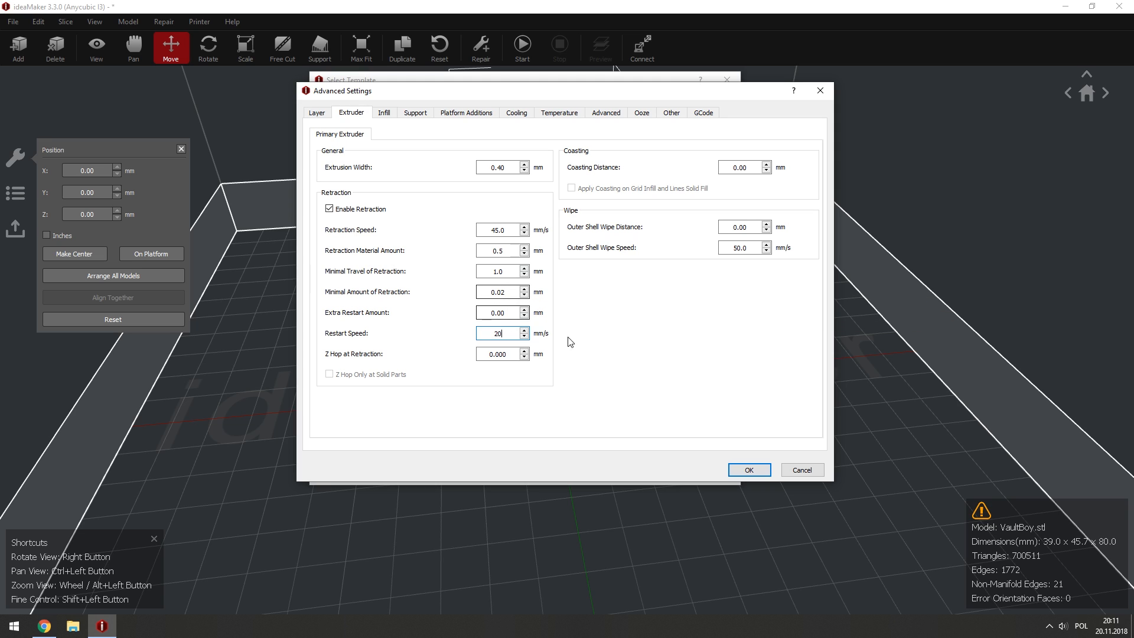
pyautogui.press('Tab')
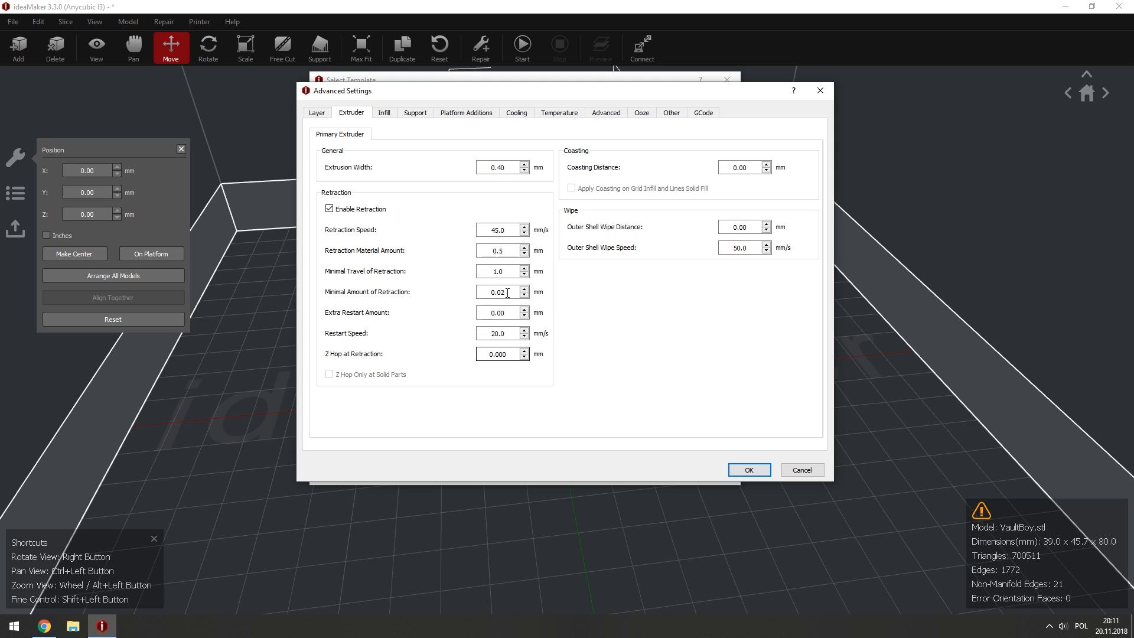
# Inspect the Z Hop at Retraction and Coasting Distance values in the extruder settings.
pyautogui.moveTo(492, 230); pyautogui.dragTo(498, 358)
pyautogui.click(490, 354)
pyautogui.moveTo(564, 90); pyautogui.dragTo(546, 141)
pyautogui.click(673, 197)
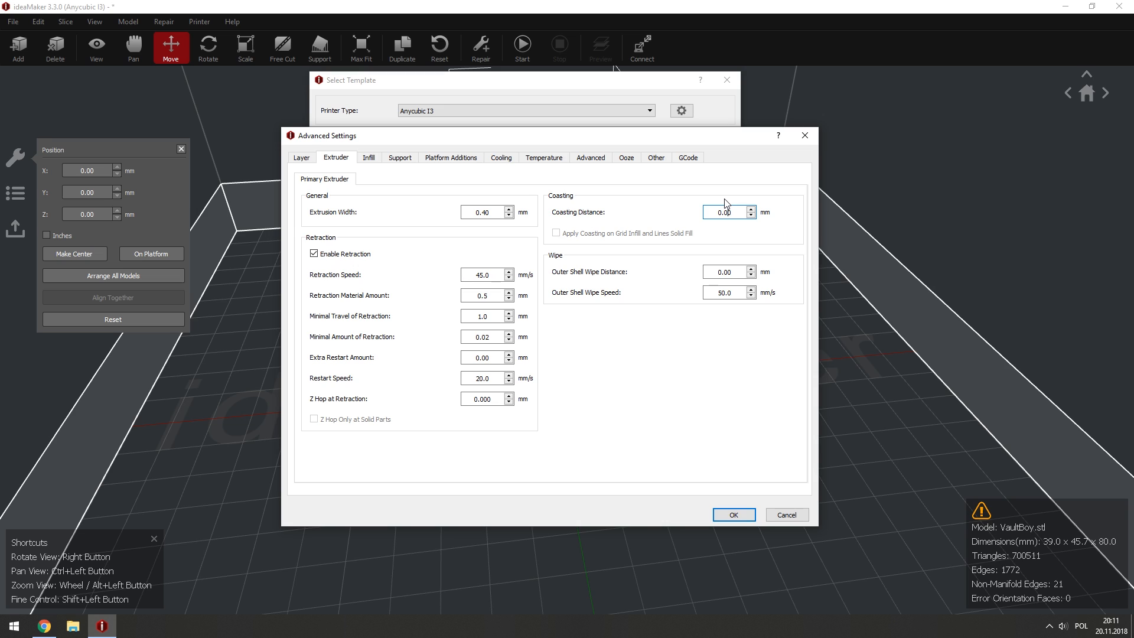
pyautogui.moveTo(608, 136); pyautogui.dragTo(601, 129)
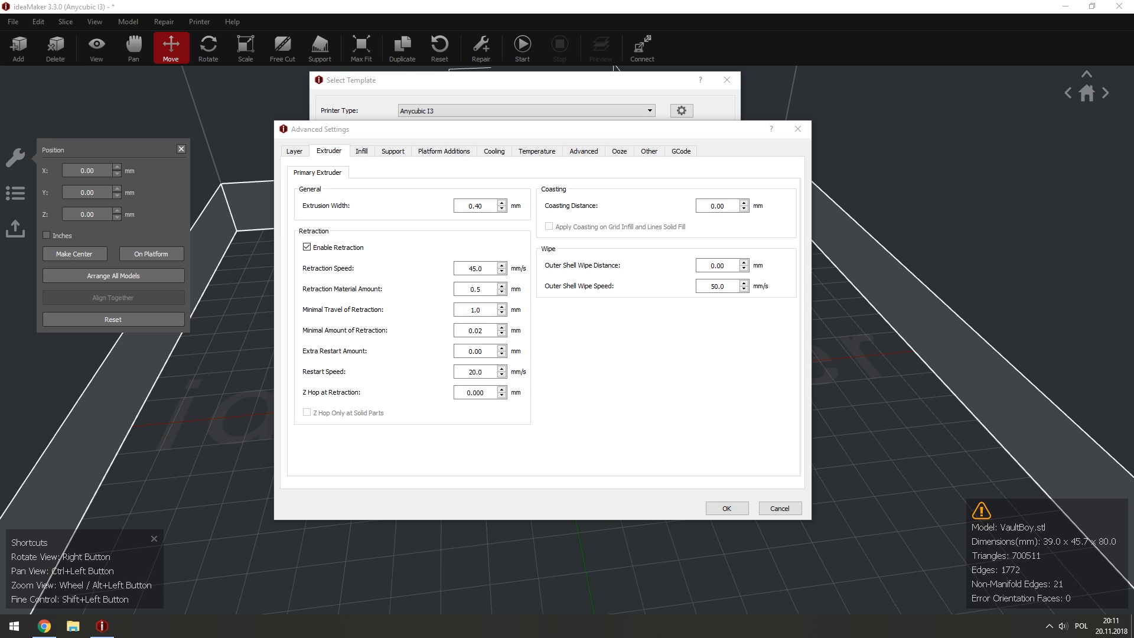
# Switch to Paint, enlarge the blank canvas to 1530 × 701 pixels and choose the second-thickest brush size.
pyautogui.moveTo(0, 62); pyautogui.dragTo(547, 70)
pyautogui.doubleClick(547, 70)
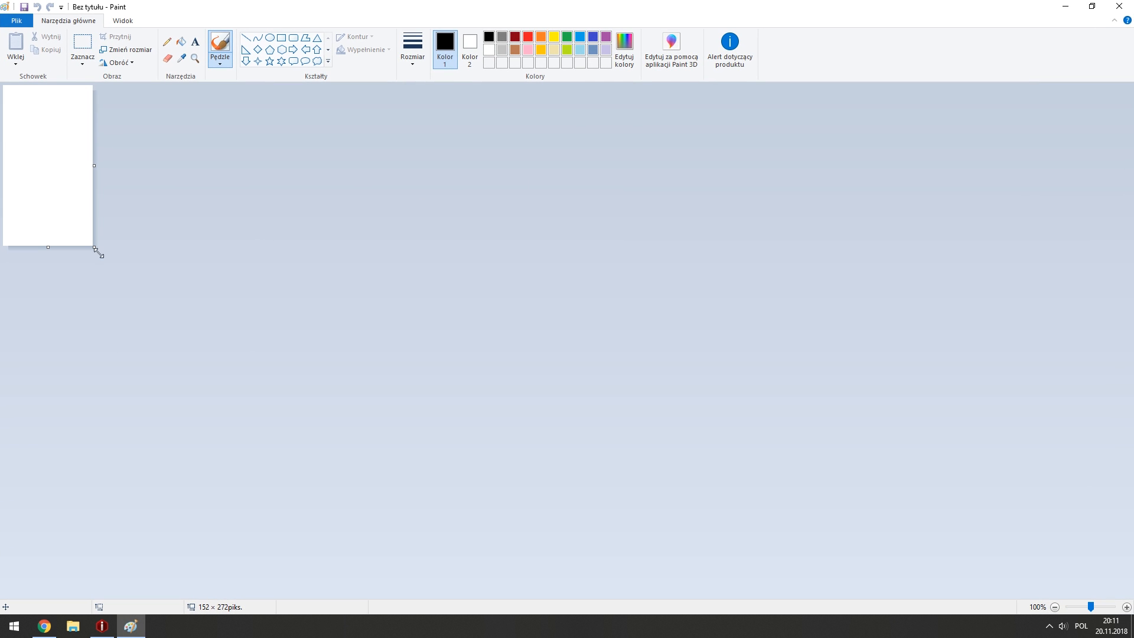
pyautogui.moveTo(94, 247); pyautogui.dragTo(908, 501)
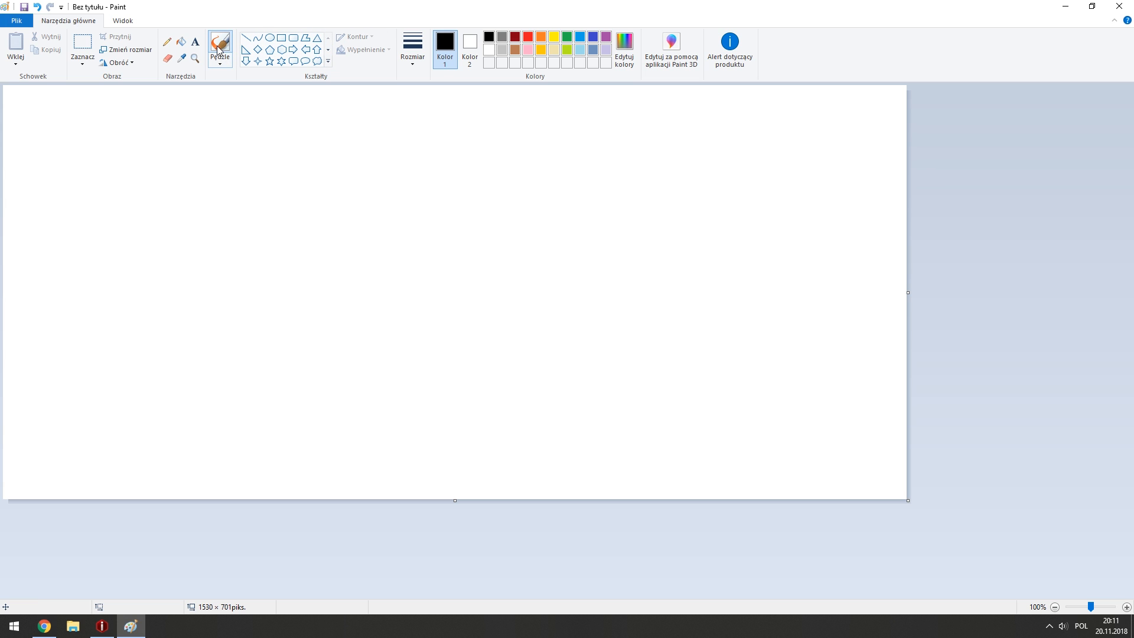
pyautogui.click(412, 49)
pyautogui.click(438, 128)
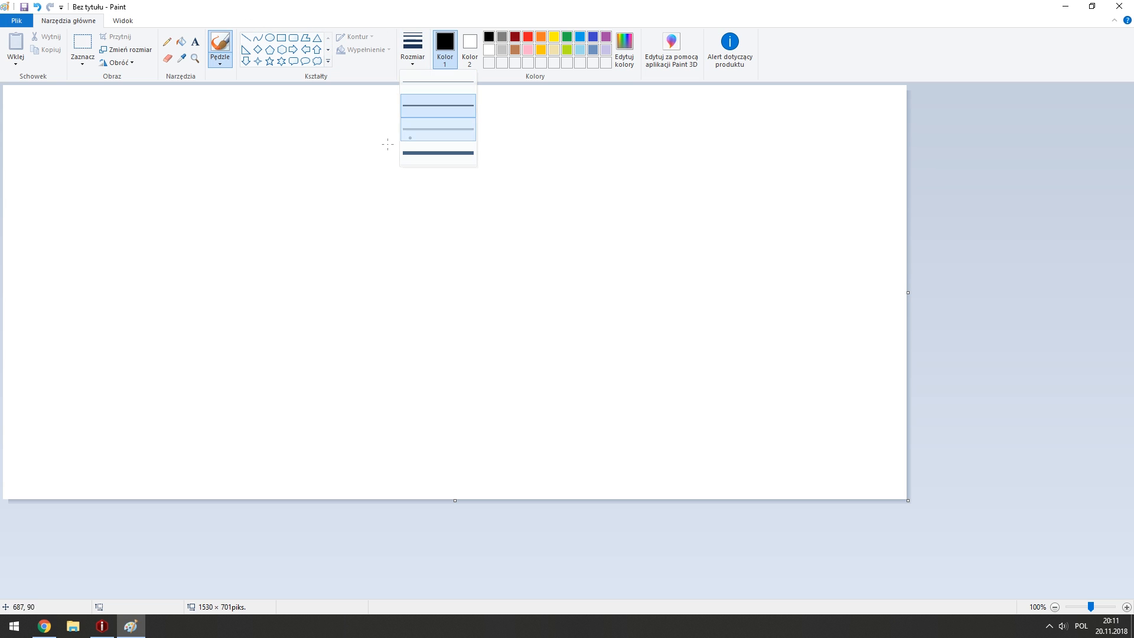
# Brush a long closed wavy outline across the upper canvas and add a row of short dots inside its left end.
pyautogui.moveTo(177, 189)
pyautogui.mouseDown()
pyautogui.moveTo(218, 178)
pyautogui.moveTo(497, 184)
pyautogui.moveTo(574, 195)
pyautogui.moveTo(582, 234)
pyautogui.moveTo(564, 276)
pyautogui.moveTo(332, 289)
pyautogui.moveTo(198, 277)
pyautogui.moveTo(174, 269)
pyautogui.moveTo(176, 189)
pyautogui.mouseUp()
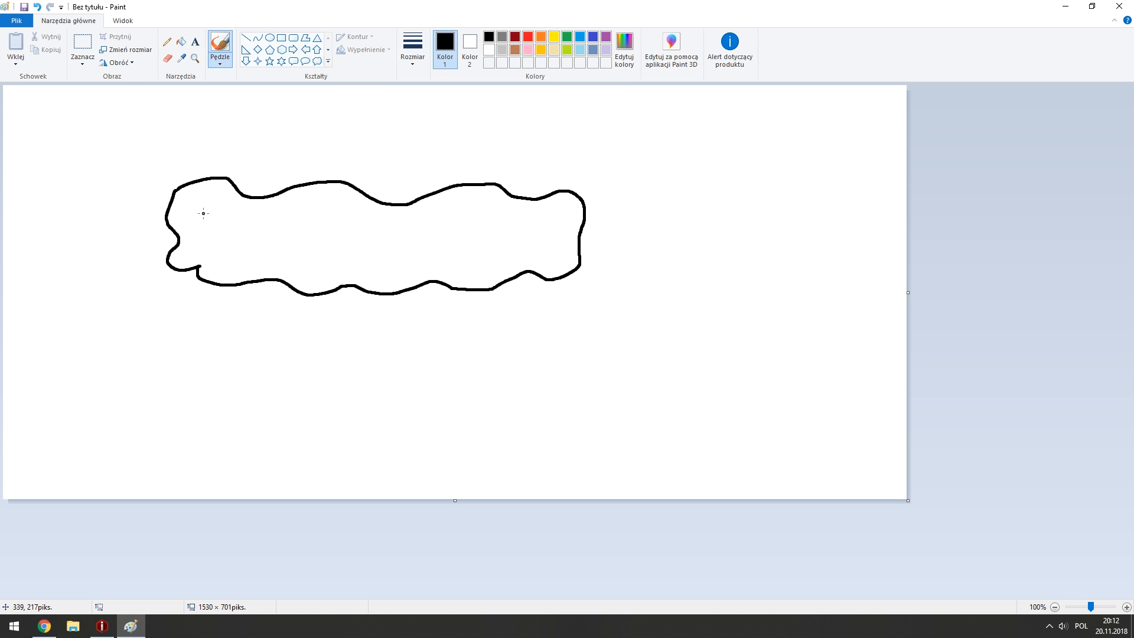
pyautogui.click(189, 202)
pyautogui.click(198, 210)
pyautogui.click(208, 217)
pyautogui.click(225, 221)
pyautogui.click(235, 222)
# Brush a second elongated outline below the first, leaving a small gap between its start and end at the upper-left corner.
pyautogui.keyDown('ctrl'); pyautogui.scroll(1, 266, 300); pyautogui.keyUp('ctrl')
pyautogui.scroll(-2, 266, 300)
pyautogui.keyDown('ctrl'); pyautogui.scroll(-1, 263, 301); pyautogui.keyUp('ctrl')
pyautogui.moveTo(241, 358)
pyautogui.mouseDown()
pyautogui.moveTo(317, 347)
pyautogui.moveTo(607, 367)
pyautogui.moveTo(589, 409)
pyautogui.moveTo(462, 437)
pyautogui.moveTo(334, 440)
pyautogui.moveTo(228, 436)
pyautogui.moveTo(222, 392)
pyautogui.moveTo(235, 364)
pyautogui.mouseUp()
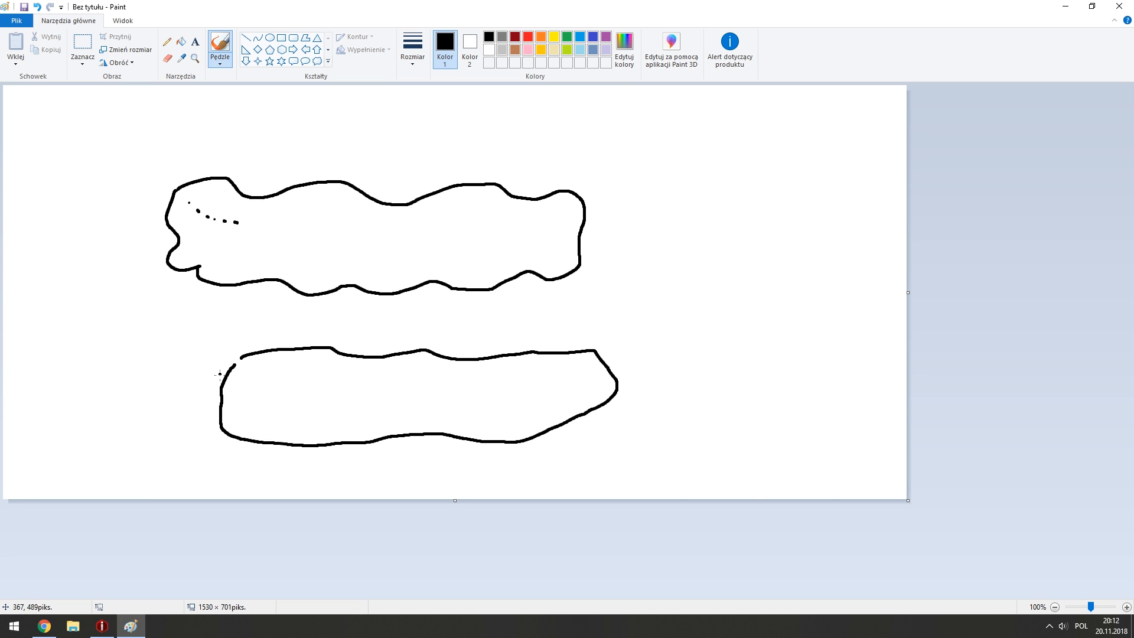
pyautogui.keyDown('ctrl'); pyautogui.scroll(2, 229, 378); pyautogui.keyUp('ctrl')
pyautogui.scroll(-2, 228, 378)
pyautogui.keyDown('ctrl'); pyautogui.scroll(-1, 230, 378); pyautogui.keyUp('ctrl')
pyautogui.scroll(-1, 278, 377)
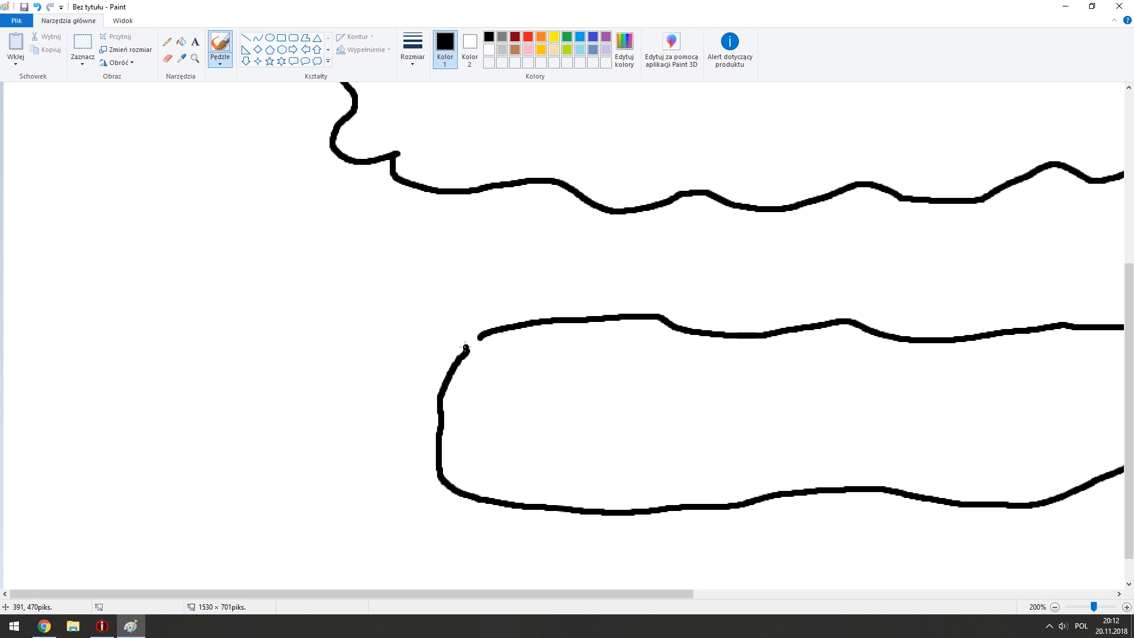
# Brush a short stroke at the second outline's upper-left gap and circle the row of dots inside the upper outline.
pyautogui.scroll(3, 466, 348)
pyautogui.keyDown('ctrl'); pyautogui.scroll(-1, 300, 252); pyautogui.keyUp('ctrl')
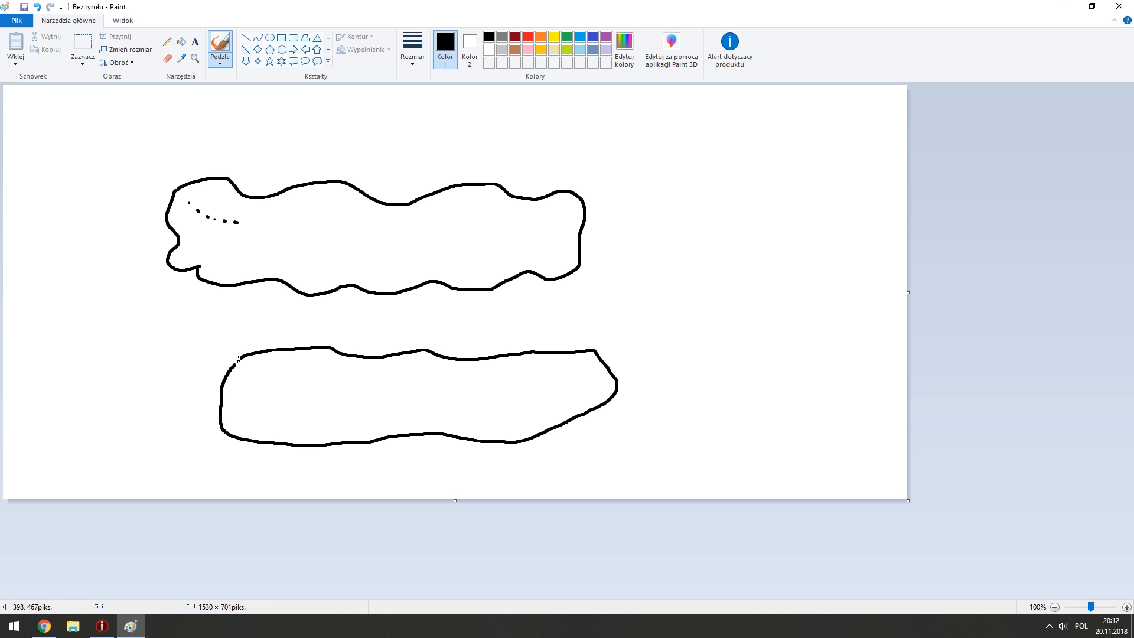
pyautogui.moveTo(234, 365); pyautogui.dragTo(237, 357)
pyautogui.moveTo(251, 215)
pyautogui.mouseDown()
pyautogui.moveTo(200, 192)
pyautogui.moveTo(190, 220)
pyautogui.moveTo(247, 223)
pyautogui.moveTo(241, 209)
pyautogui.mouseUp()
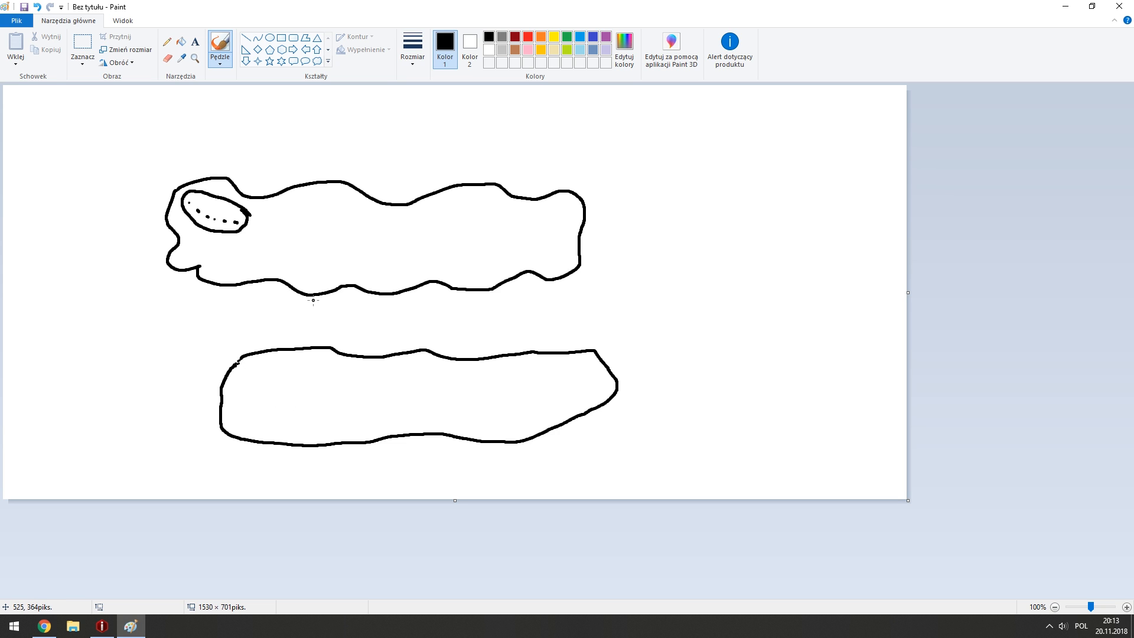
pyautogui.keyDown('ctrl'); pyautogui.scroll(-1, 298, 293); pyautogui.keyUp('ctrl')
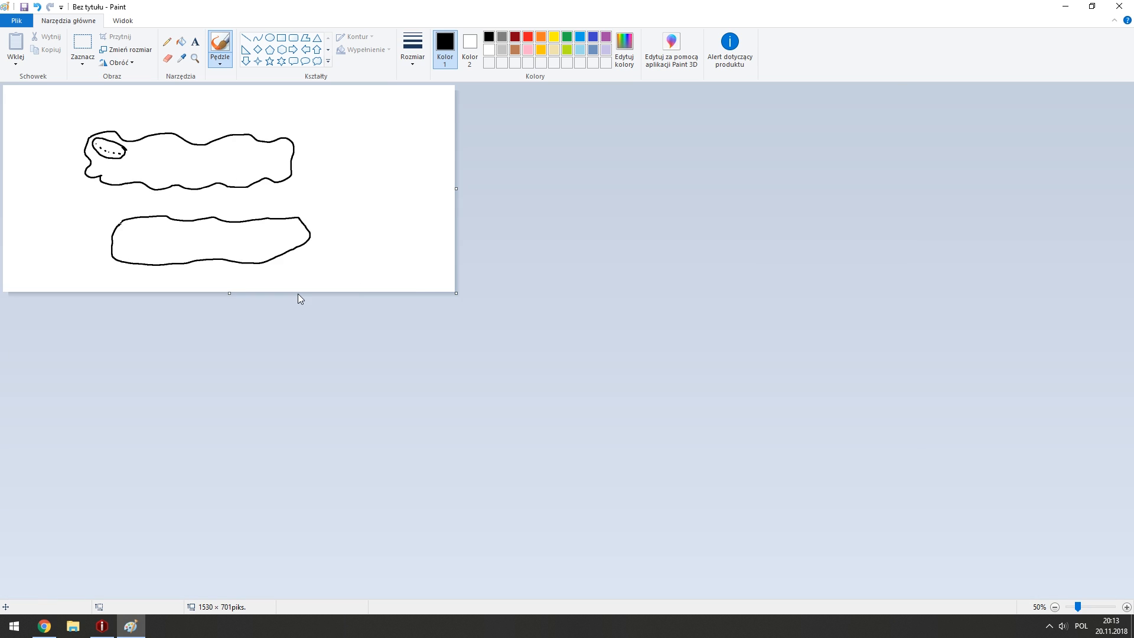
pyautogui.keyDown('ctrl'); pyautogui.scroll(1, 297, 293); pyautogui.keyUp('ctrl')
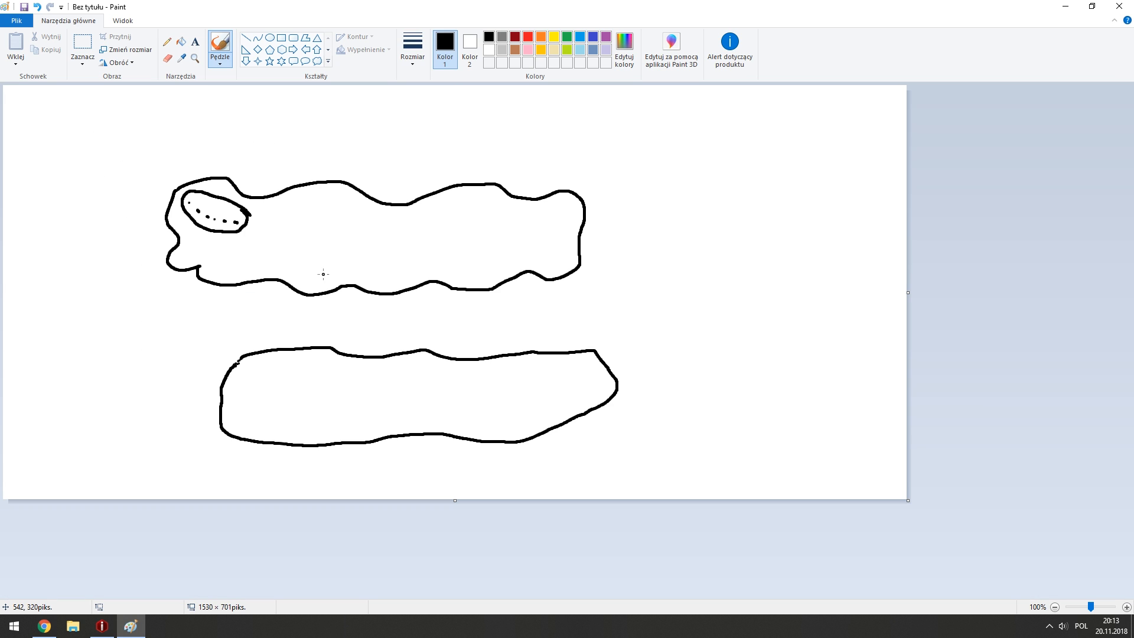
# Switch back to ideaMaker, try Coasting Distance values of 0.12, 0.2 and 0.05 mm, and reset the distance to 0.00 mm.
pyautogui.click(105, 626)
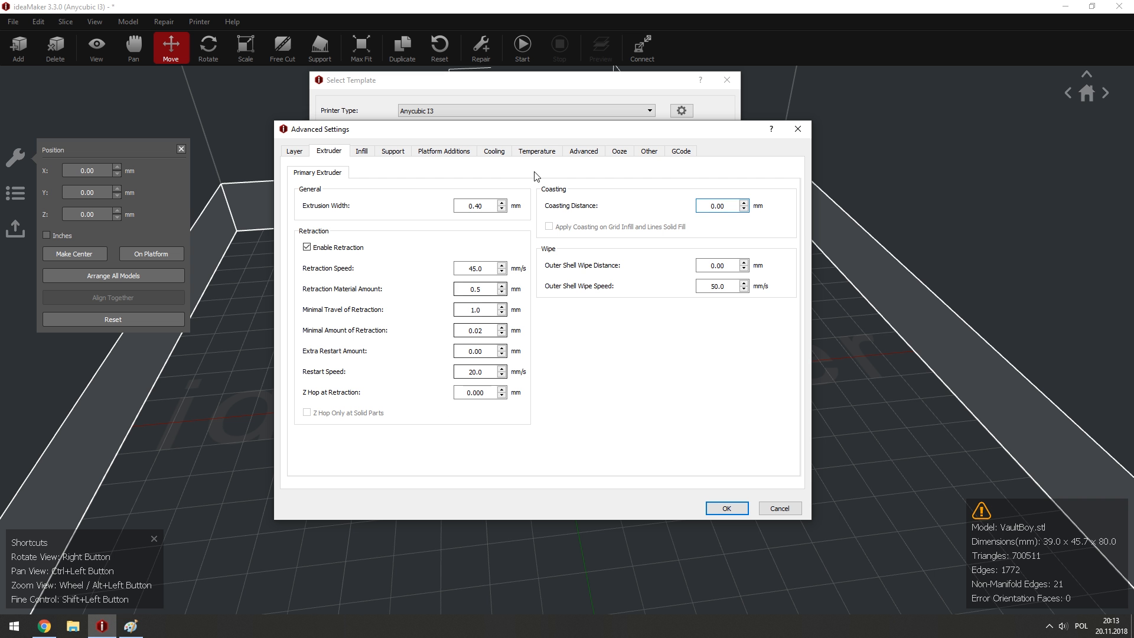
pyautogui.moveTo(595, 140); pyautogui.dragTo(556, 143)
pyautogui.moveTo(688, 210); pyautogui.dragTo(681, 210)
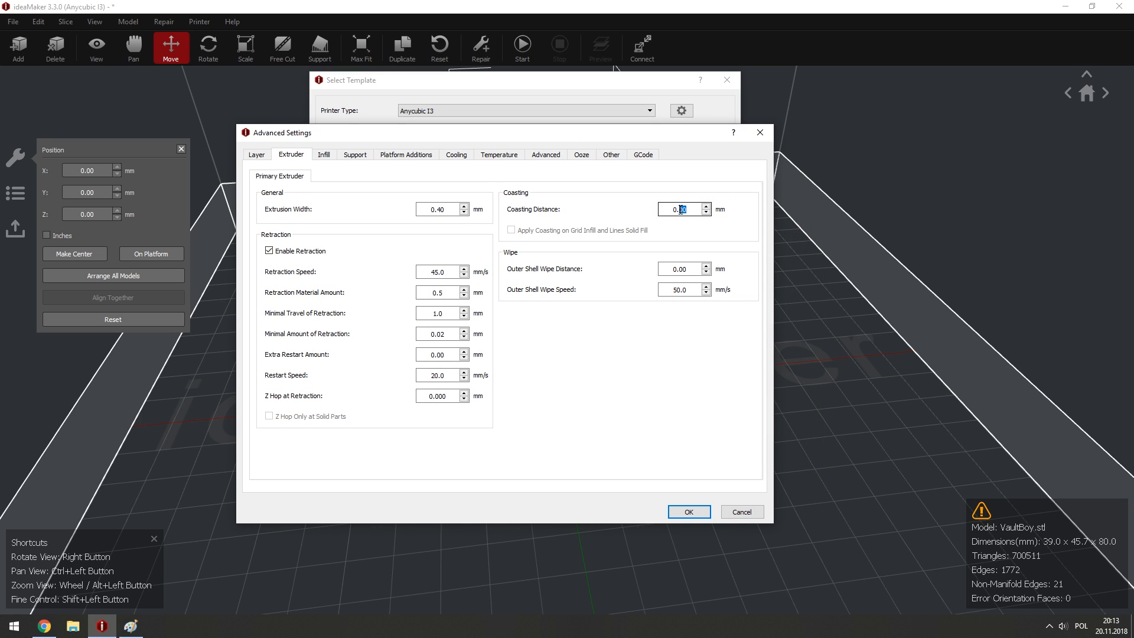
pyautogui.write('12')
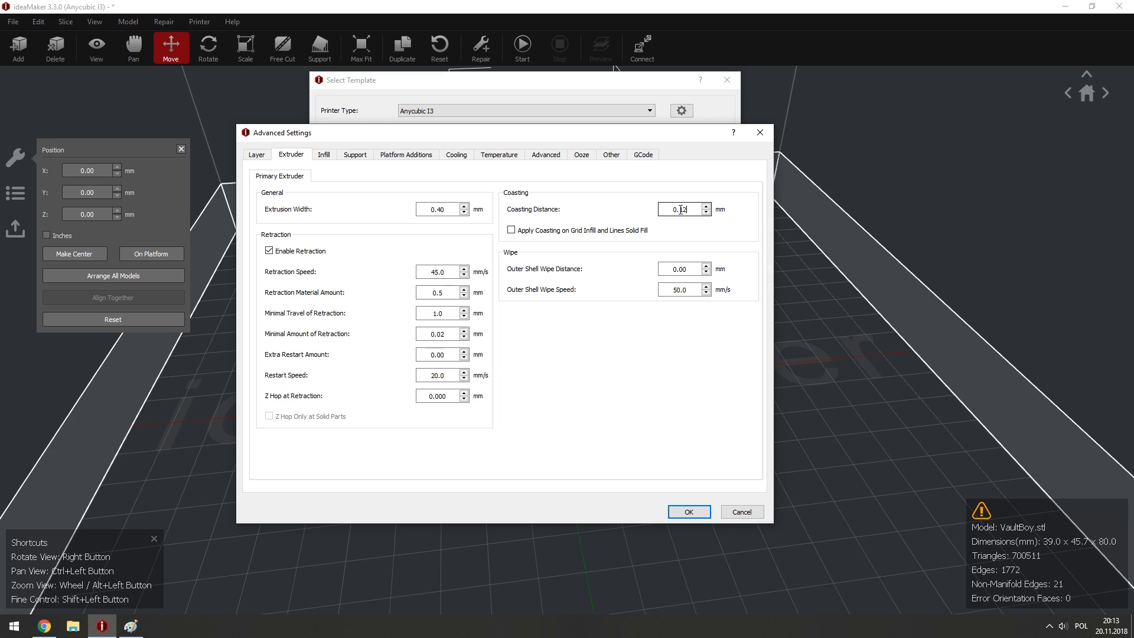
pyautogui.press('BackSpace')
pyautogui.write('2')
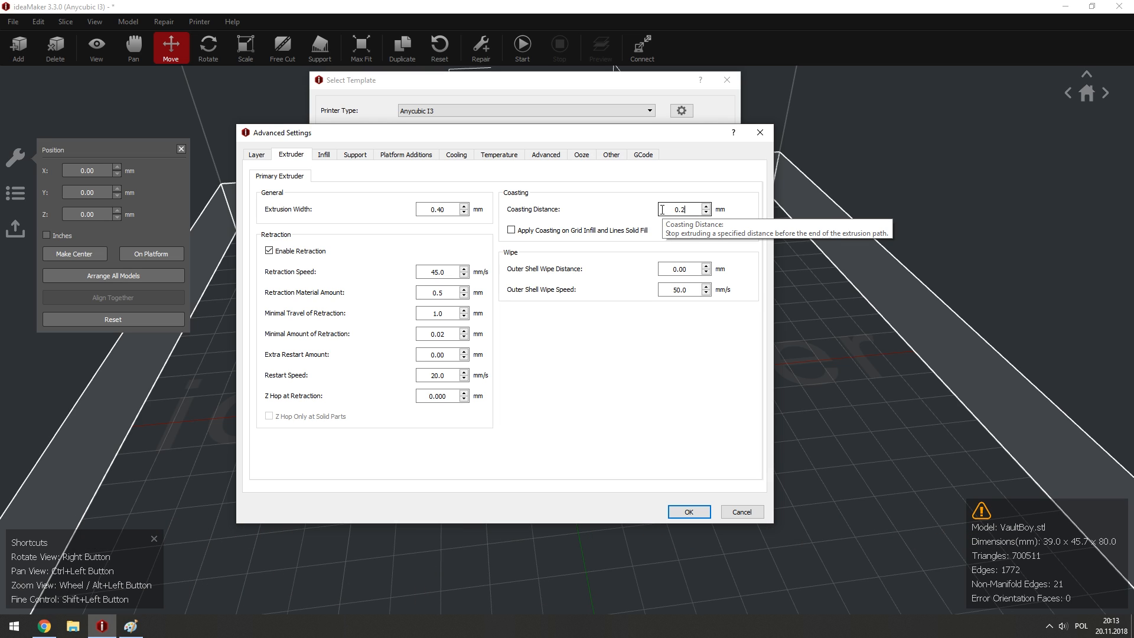
pyautogui.press('BackSpace')
pyautogui.write('1')
pyautogui.press('BackSpace')
pyautogui.write('02')
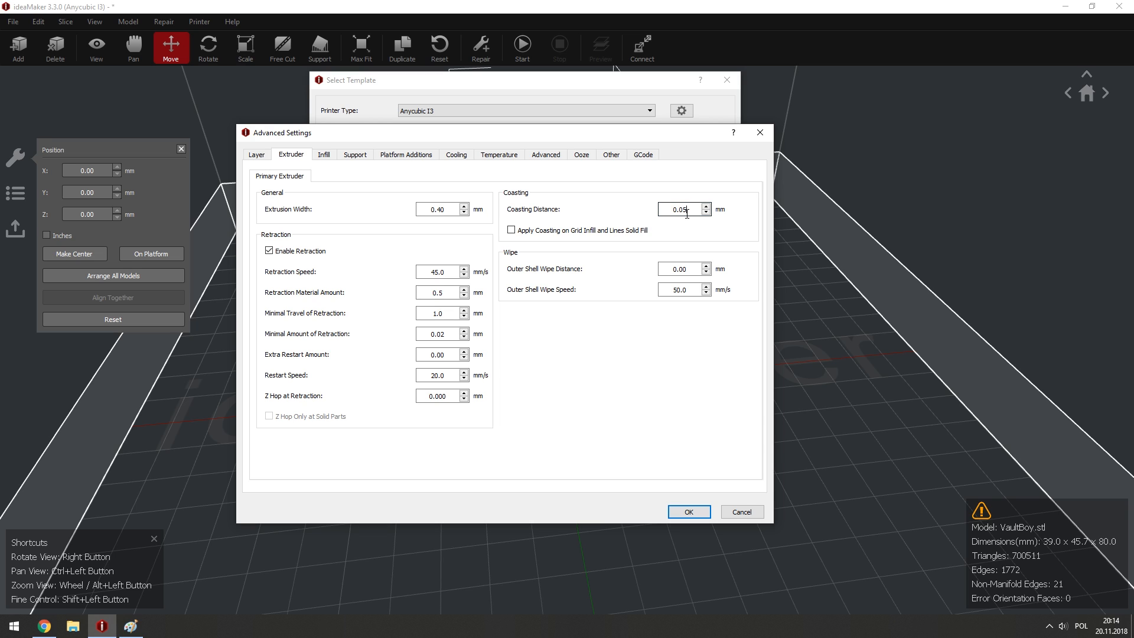
pyautogui.press('BackSpace')
pyautogui.write('0')
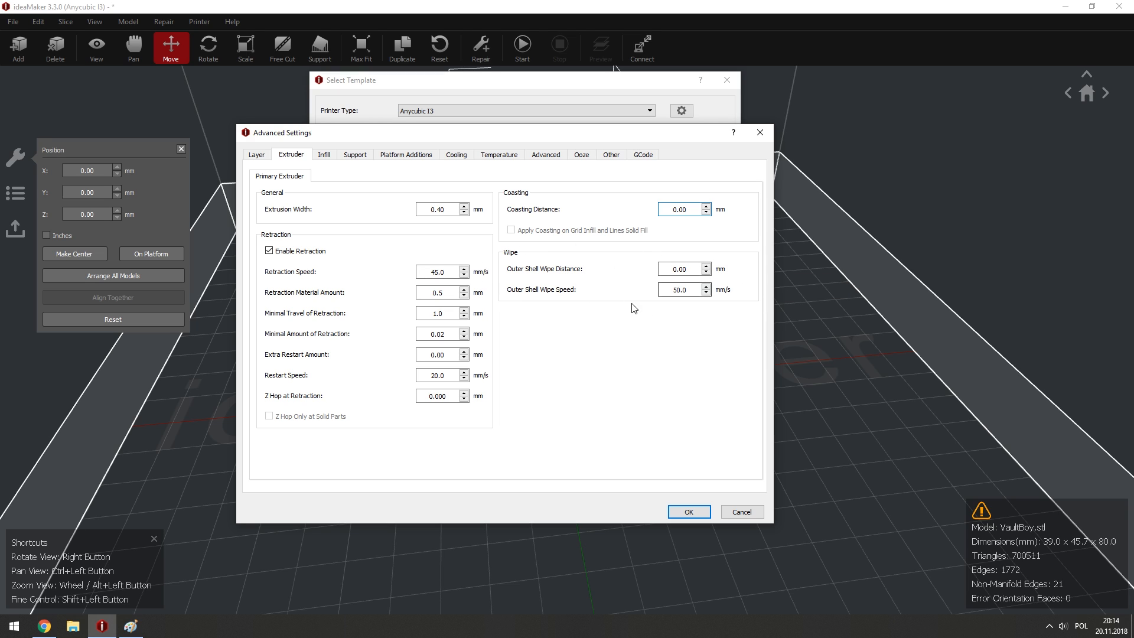
# Review the infill density, speed and flowrate, and set the Infill Pattern Type to Honeycomb.
pyautogui.click(326, 155)
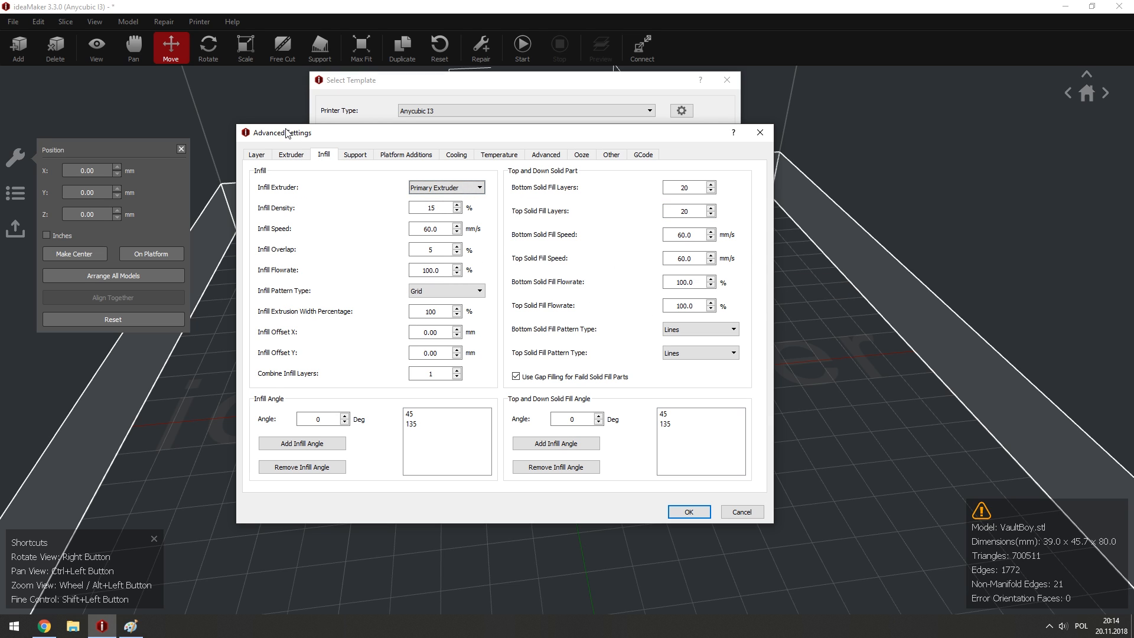
pyautogui.moveTo(287, 135)
pyautogui.mouseDown()
pyautogui.moveTo(300, 140)
pyautogui.moveTo(300, 127)
pyautogui.mouseUp()
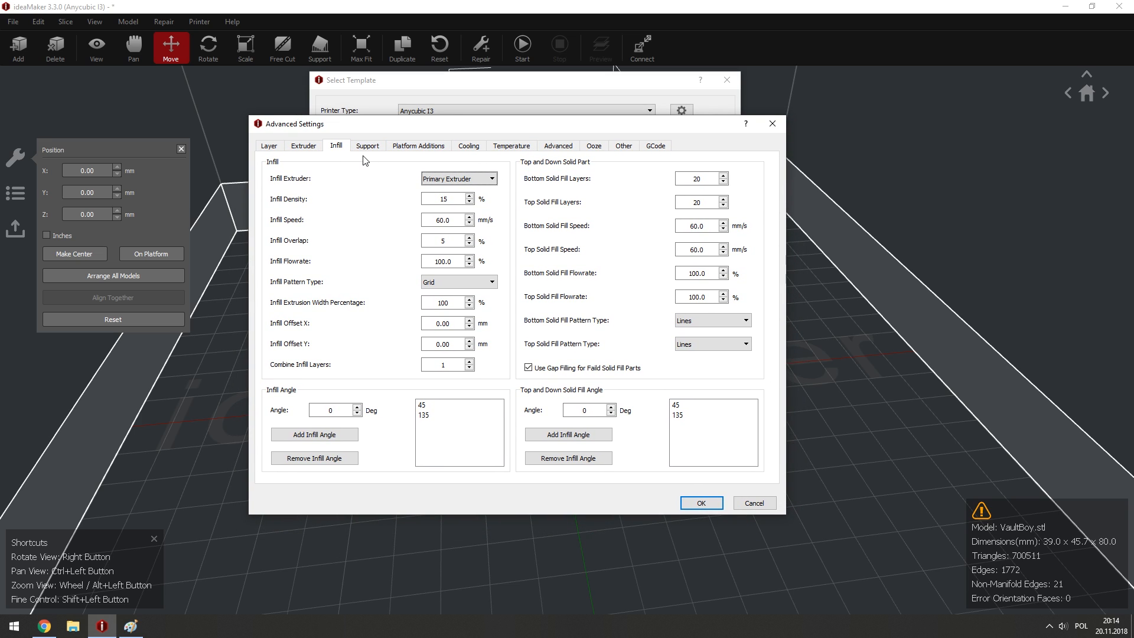
pyautogui.moveTo(407, 131); pyautogui.dragTo(402, 130)
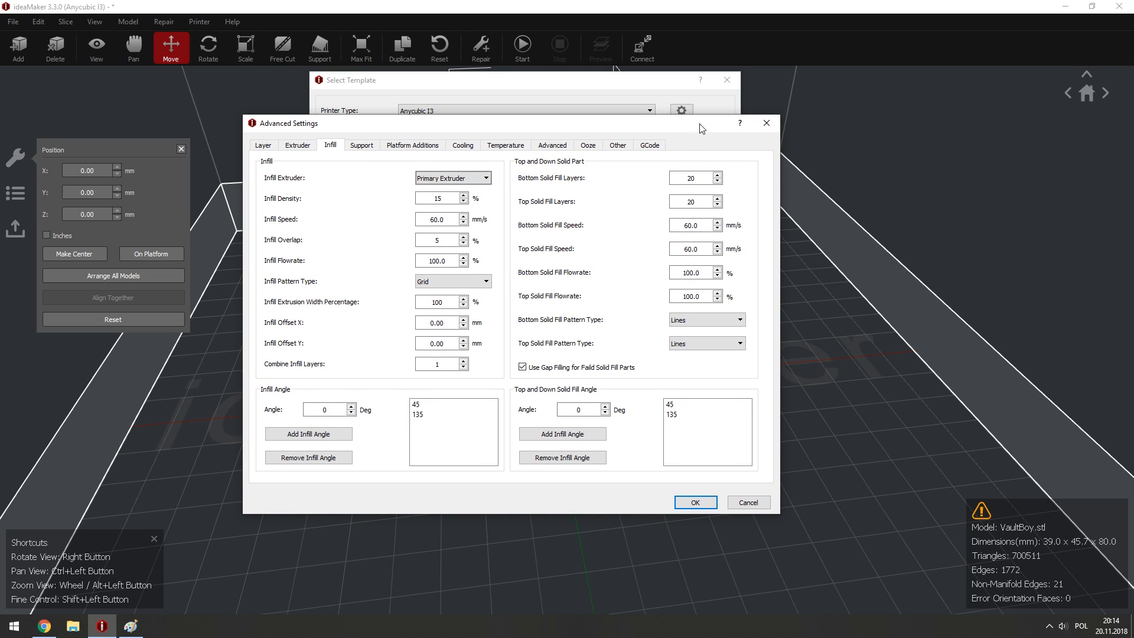
pyautogui.click(460, 197)
pyautogui.moveTo(450, 221); pyautogui.dragTo(397, 225)
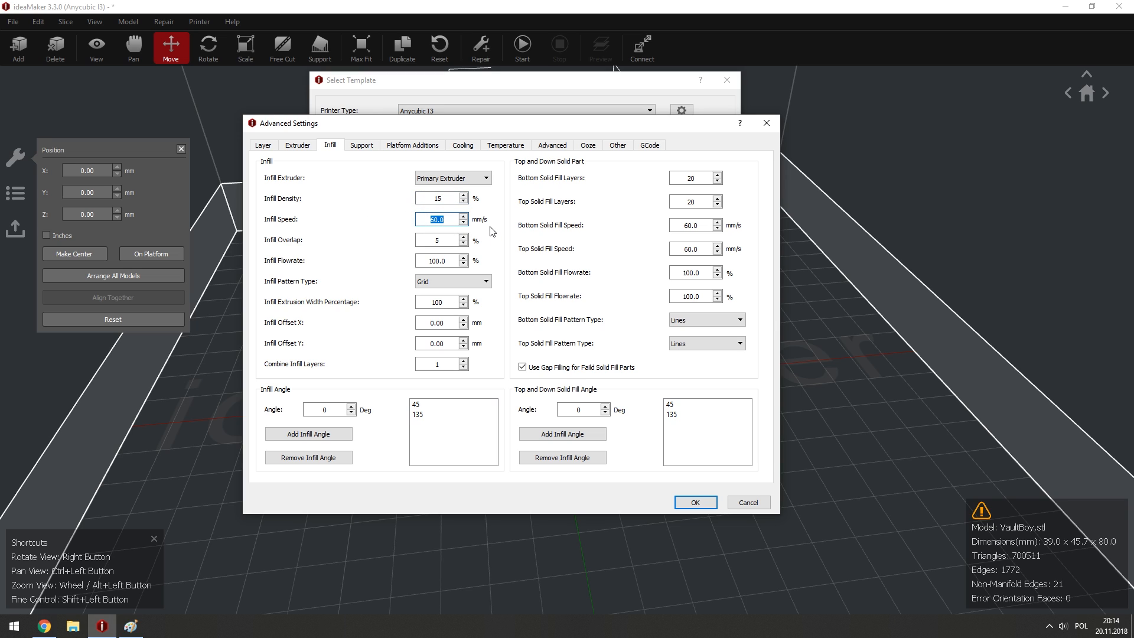
pyautogui.write('60.0')
pyautogui.click(420, 262)
pyautogui.click(434, 283)
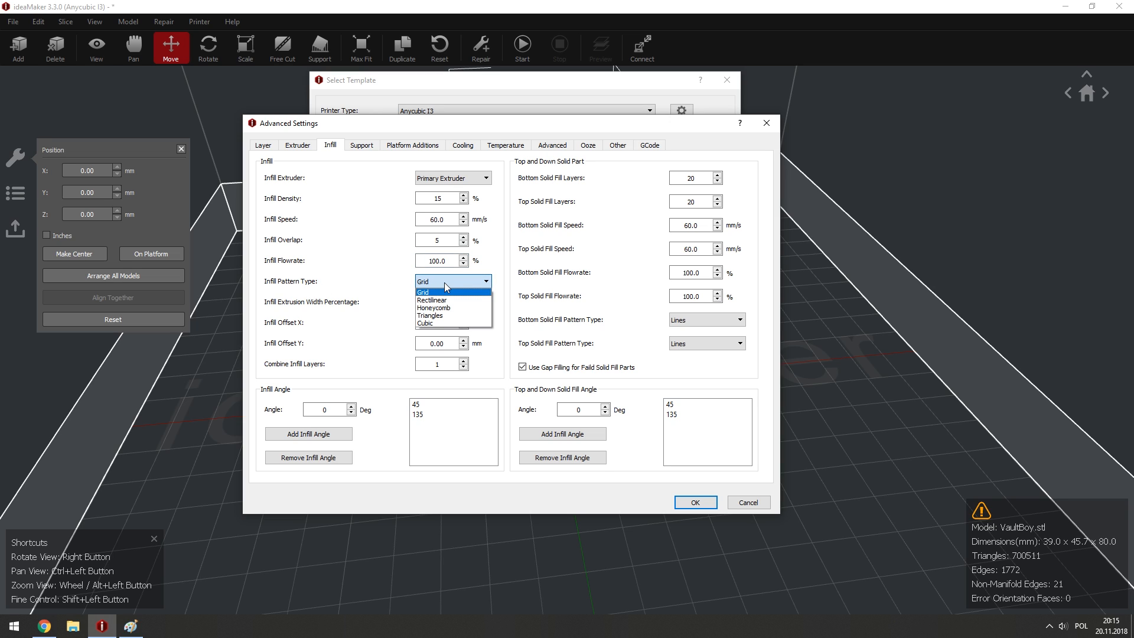
pyautogui.click(424, 308)
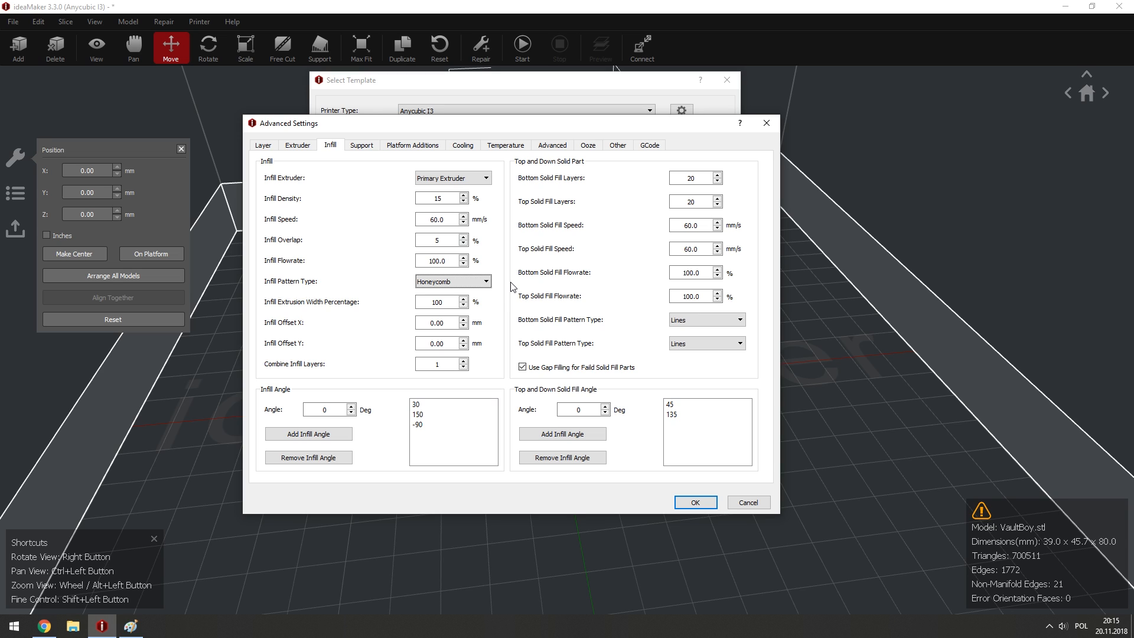
# Set the Infill Extrusion Width Percentage to 125% and review it together with the infill speed.
pyautogui.moveTo(433, 124); pyautogui.dragTo(438, 101)
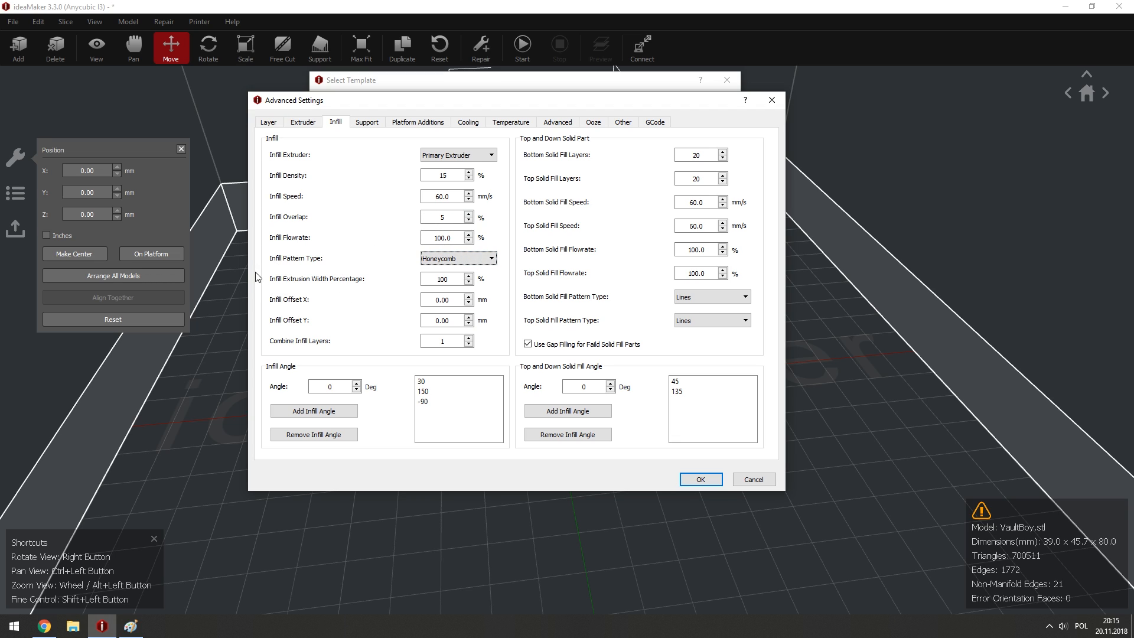
pyautogui.scroll(5, 436, 280)
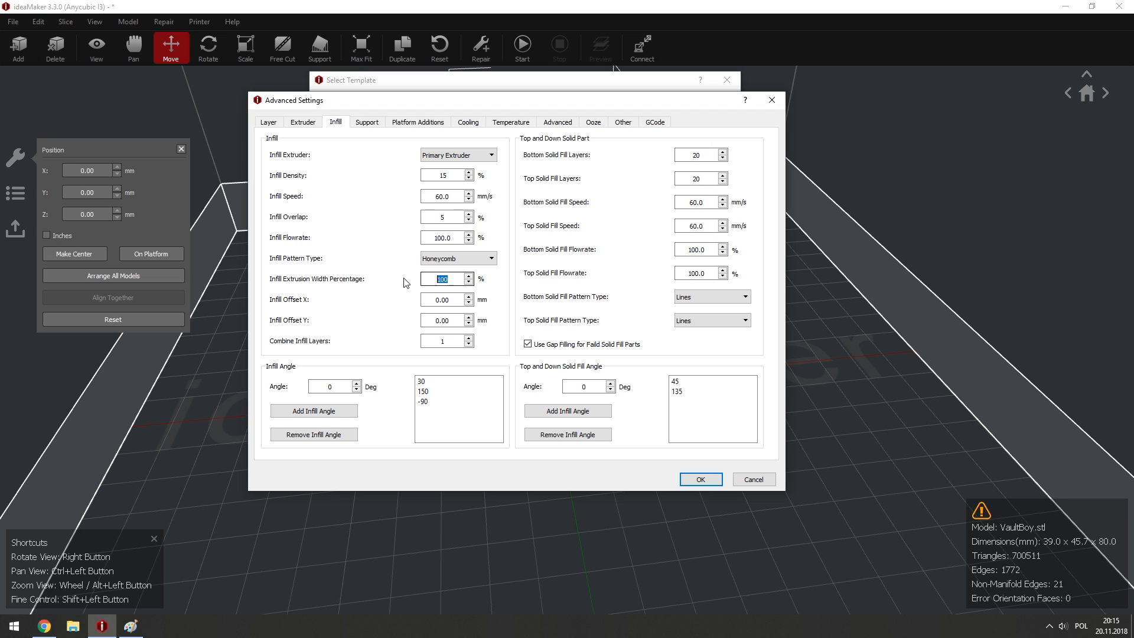
pyautogui.moveTo(437, 280); pyautogui.dragTo(452, 280)
pyautogui.click(453, 280)
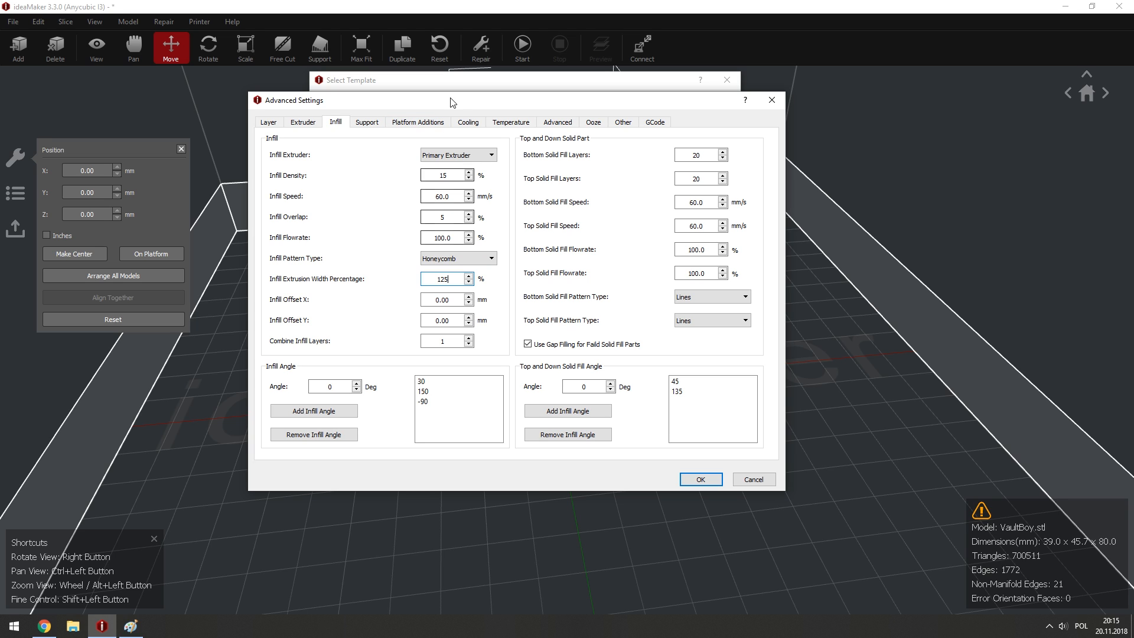
pyautogui.moveTo(433, 104); pyautogui.dragTo(490, 144)
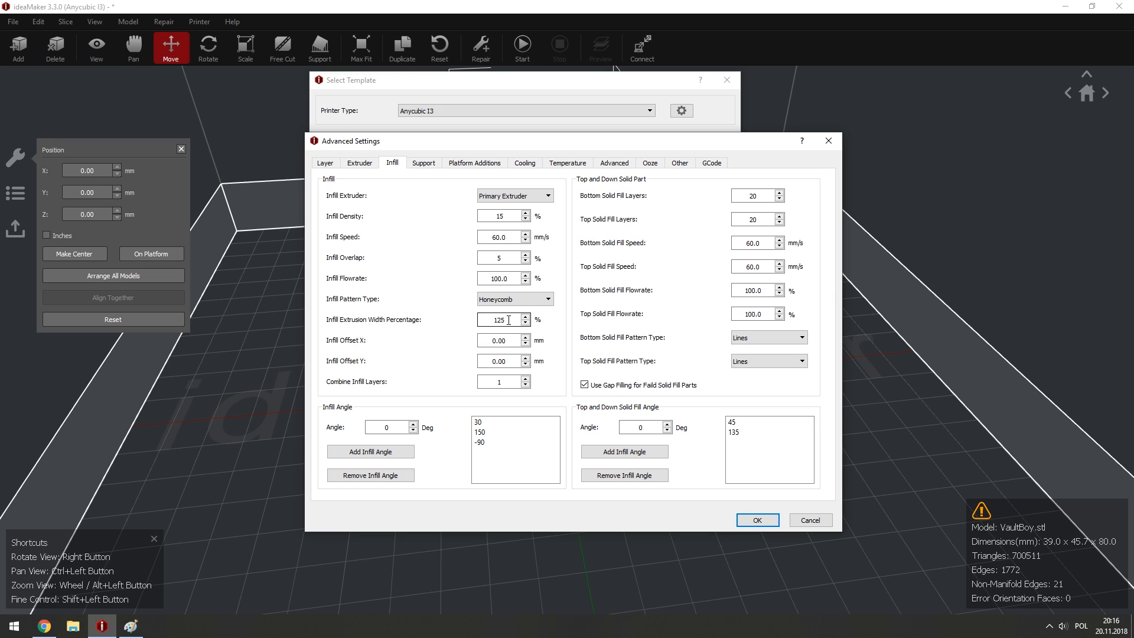
pyautogui.moveTo(508, 236); pyautogui.dragTo(478, 238)
pyautogui.click(501, 237)
pyautogui.doubleClick(508, 318)
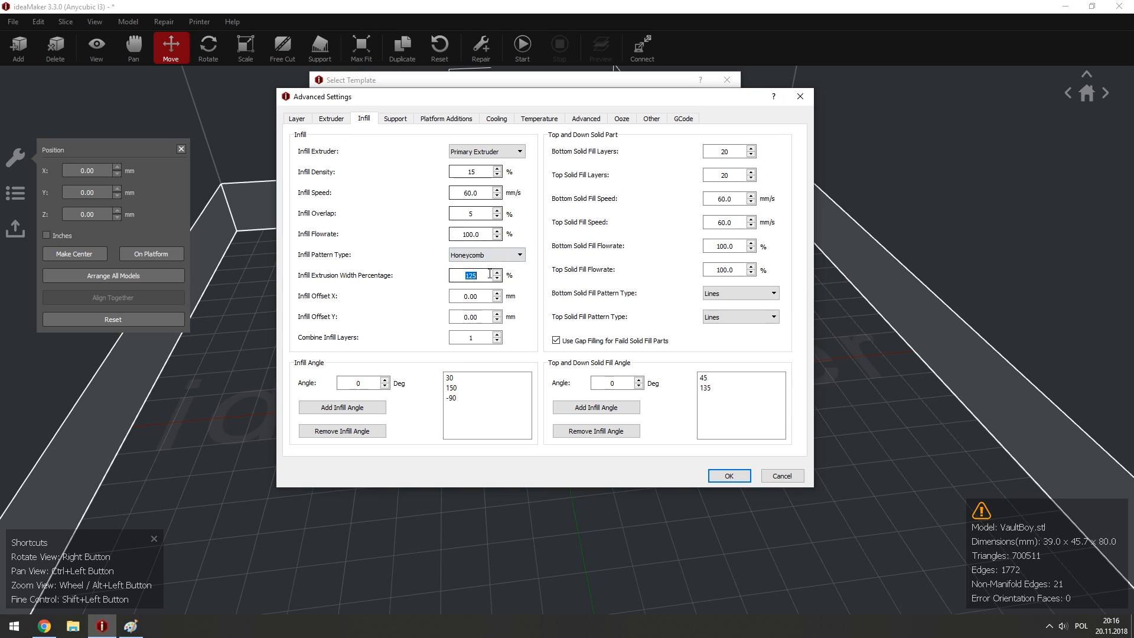
pyautogui.click(479, 275)
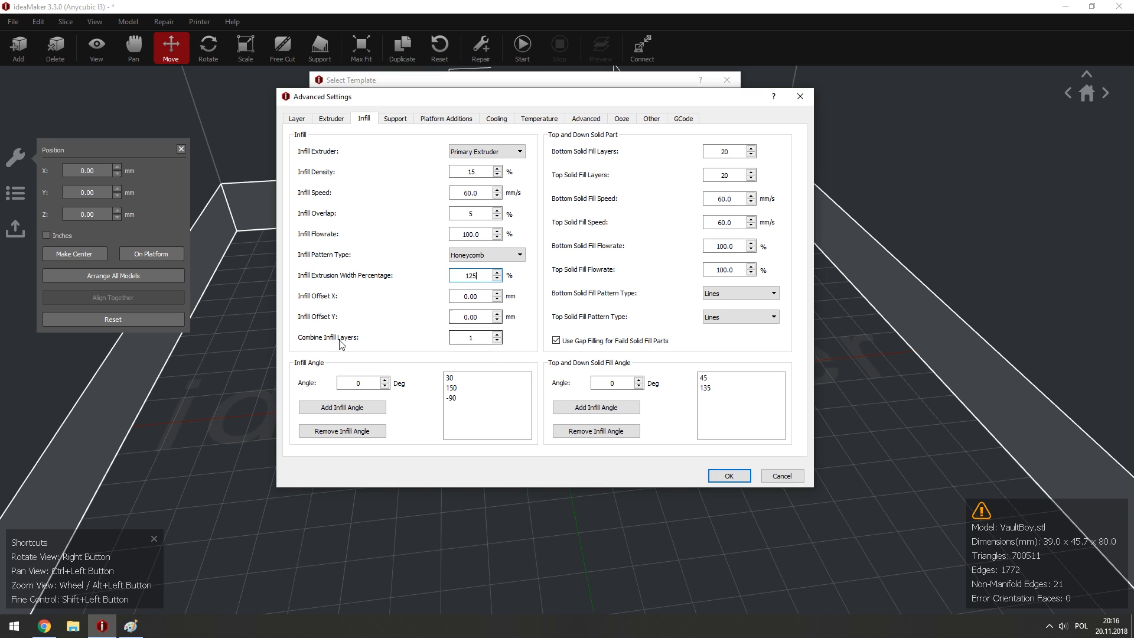
# Try a Combine Infill Layers value of 2 and return it to 1.
pyautogui.doubleClick(488, 337)
pyautogui.click(483, 340)
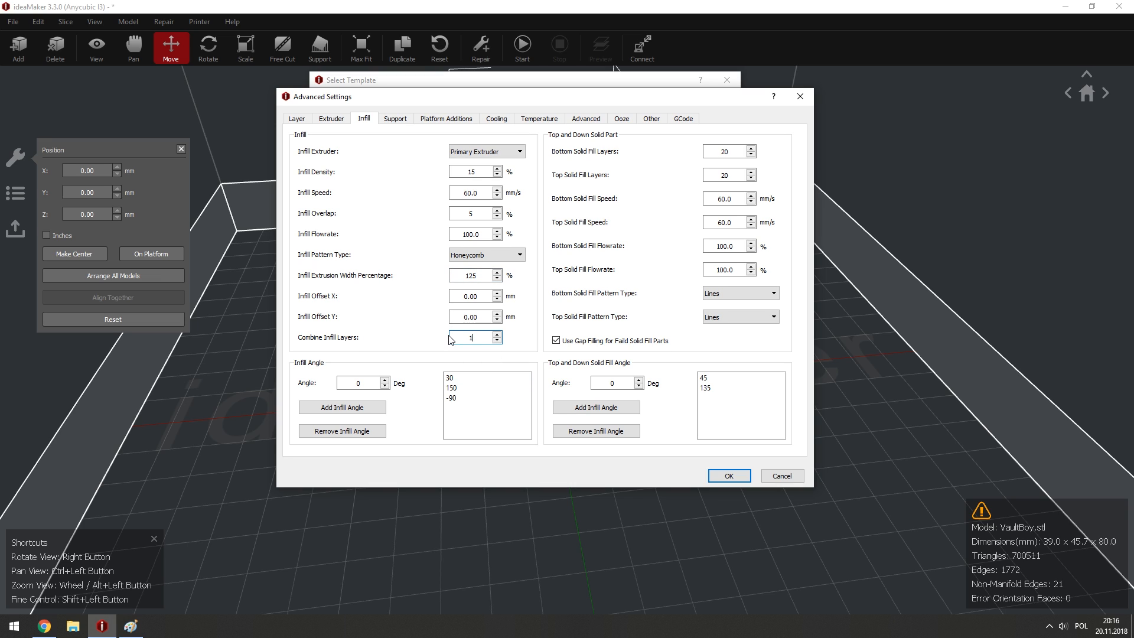
pyautogui.moveTo(460, 99); pyautogui.dragTo(440, 118)
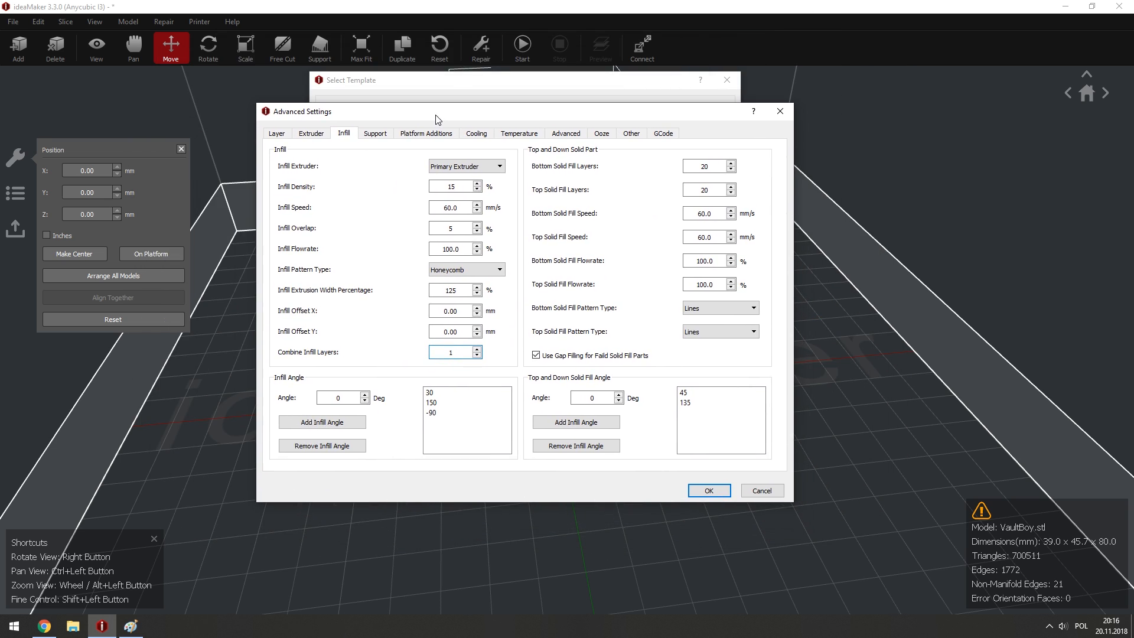
pyautogui.click(450, 352)
pyautogui.click(461, 351)
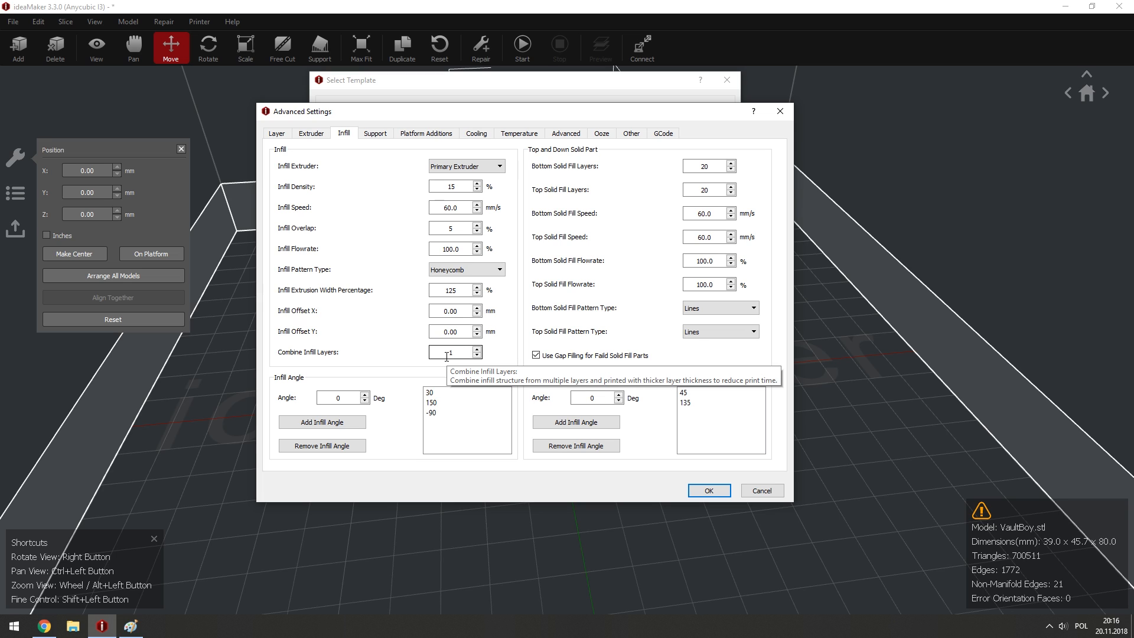
pyautogui.click(477, 349)
pyautogui.click(462, 356)
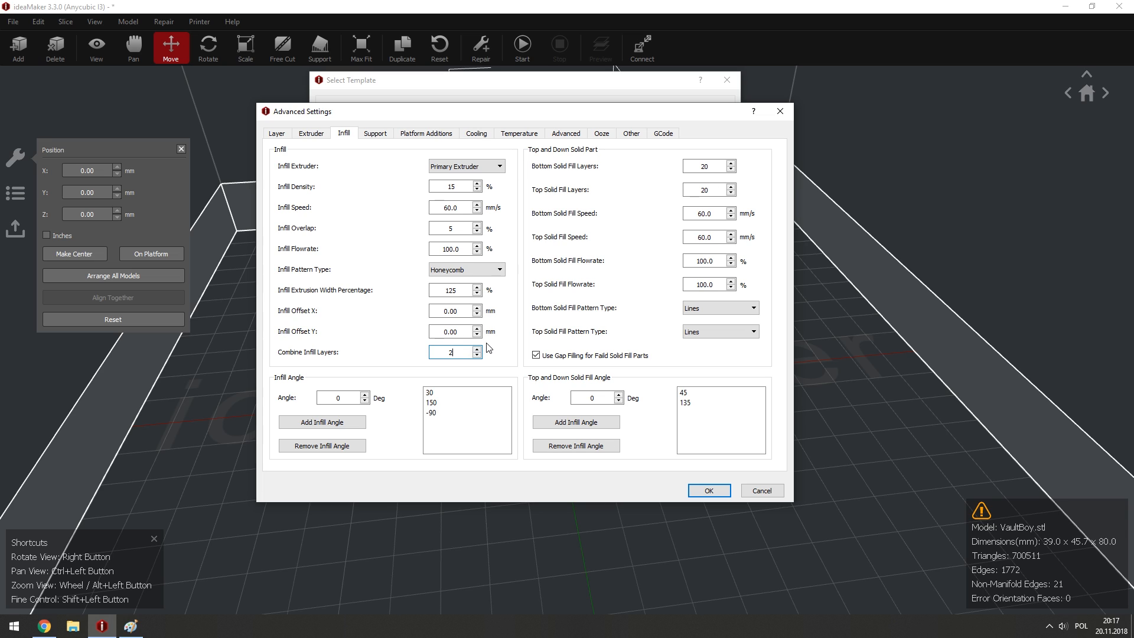
pyautogui.moveTo(517, 116); pyautogui.dragTo(550, 101)
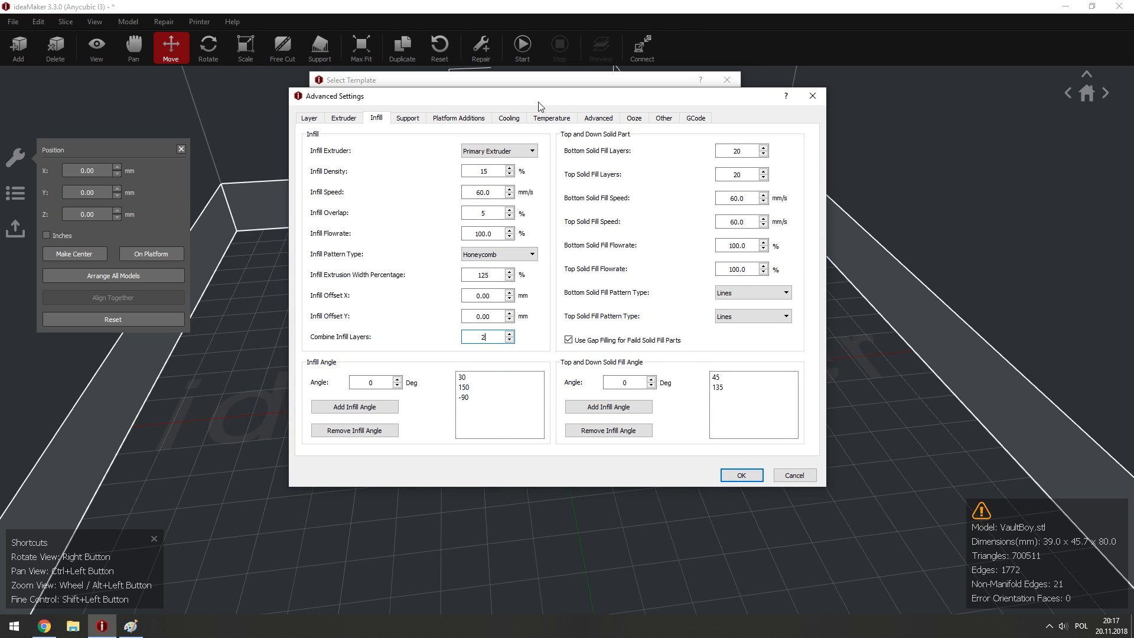
pyautogui.click(509, 339)
pyautogui.moveTo(461, 105); pyautogui.dragTo(443, 118)
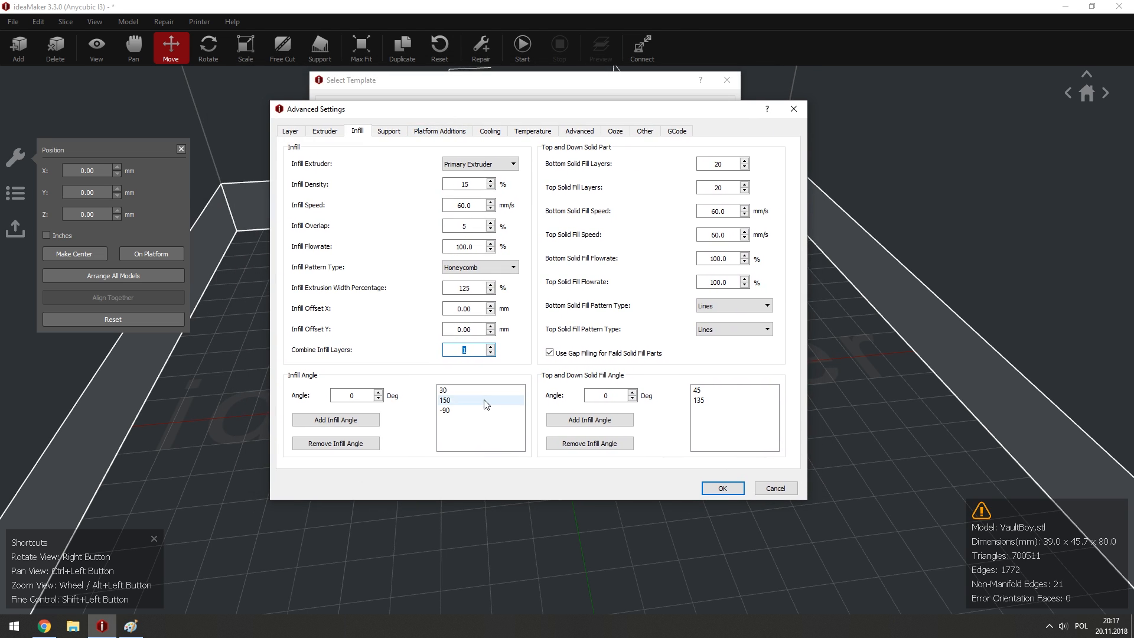
pyautogui.click(464, 425)
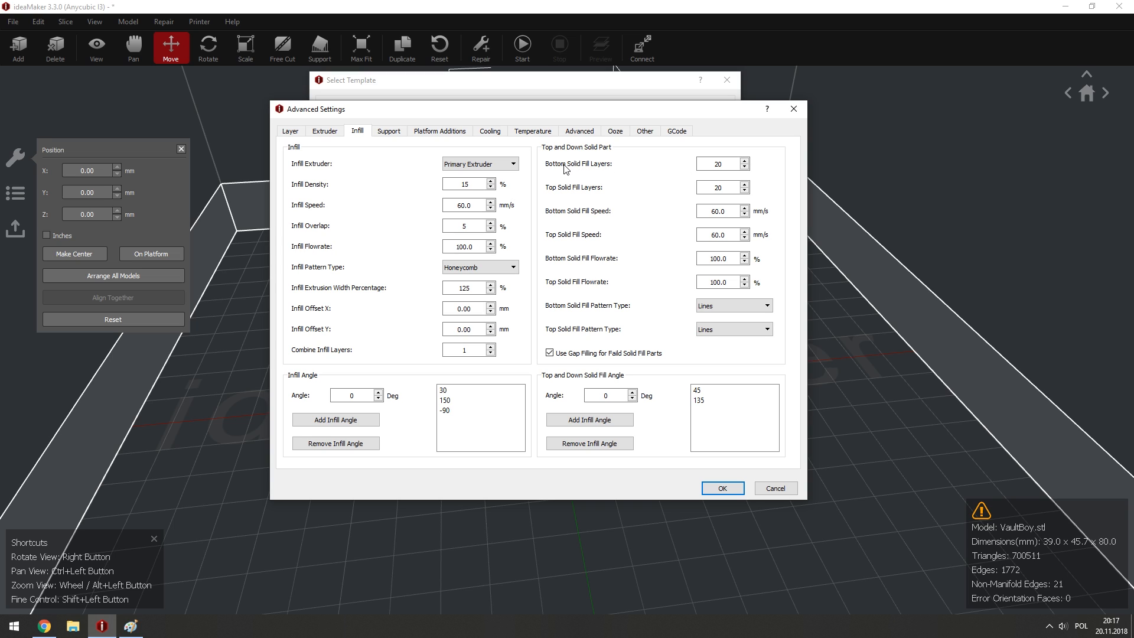
# Check the Bottom Solid Fill Layers value in the infill settings against the Layer Height in the layer settings.
pyautogui.moveTo(724, 165); pyautogui.dragTo(616, 165)
pyautogui.moveTo(533, 117); pyautogui.dragTo(487, 119)
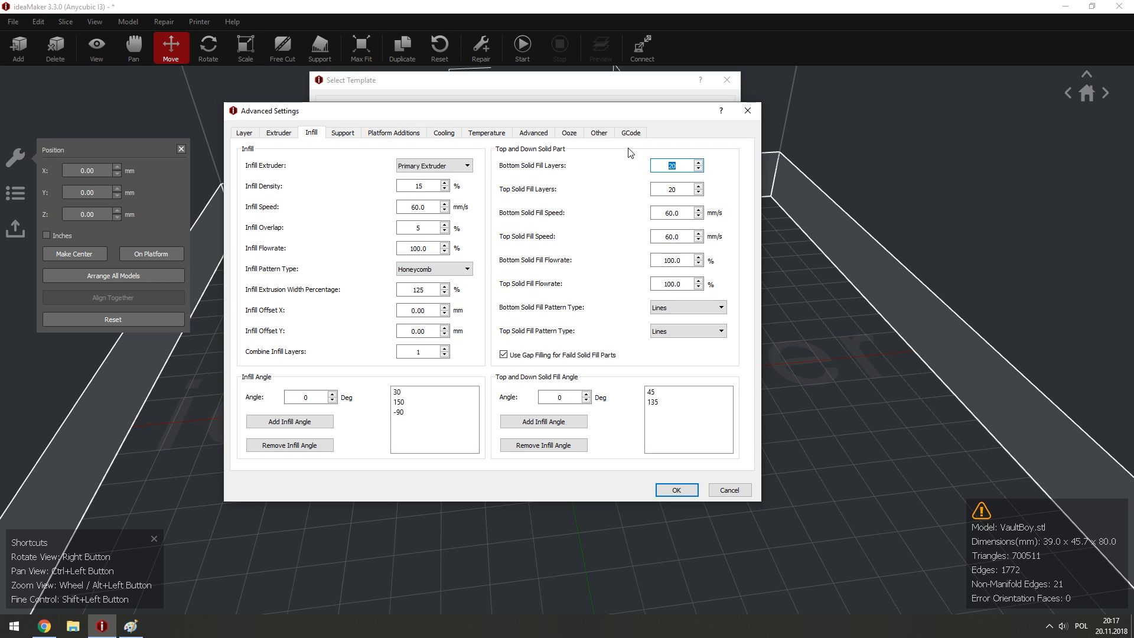
pyautogui.moveTo(608, 119); pyautogui.dragTo(624, 126)
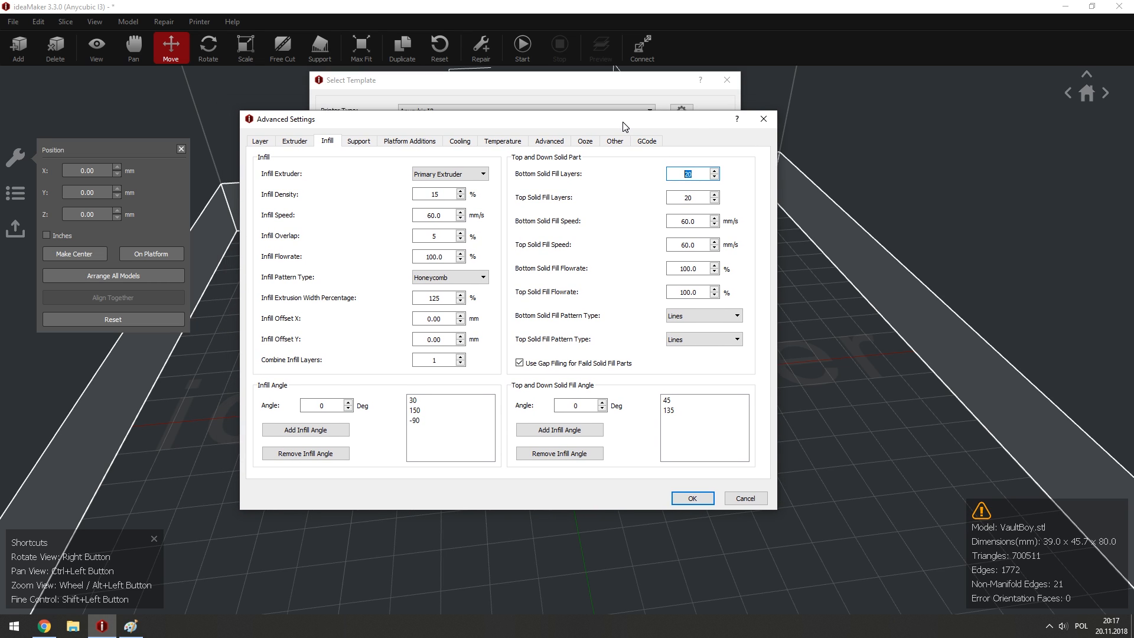
pyautogui.click(261, 142)
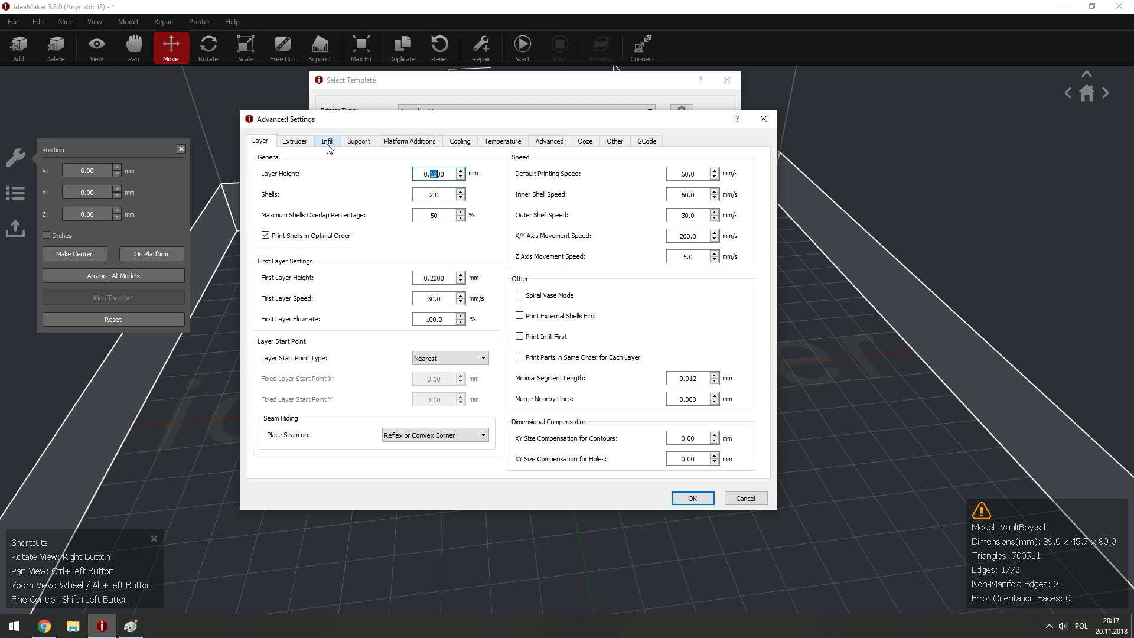
pyautogui.click(295, 141)
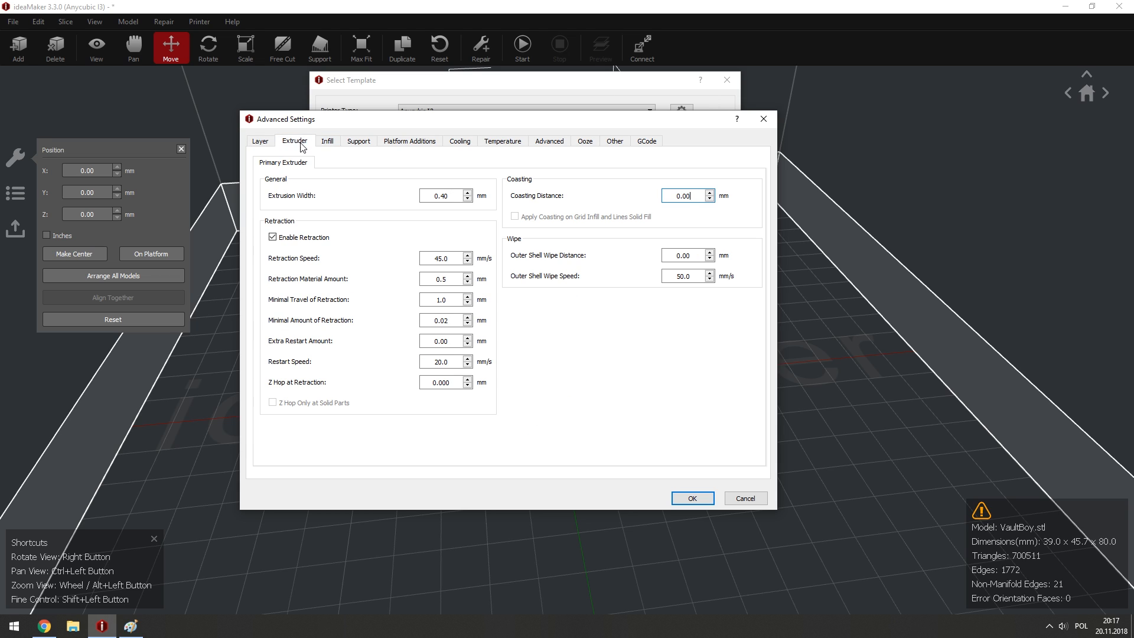
pyautogui.click(327, 142)
pyautogui.click(260, 141)
pyautogui.click(445, 174)
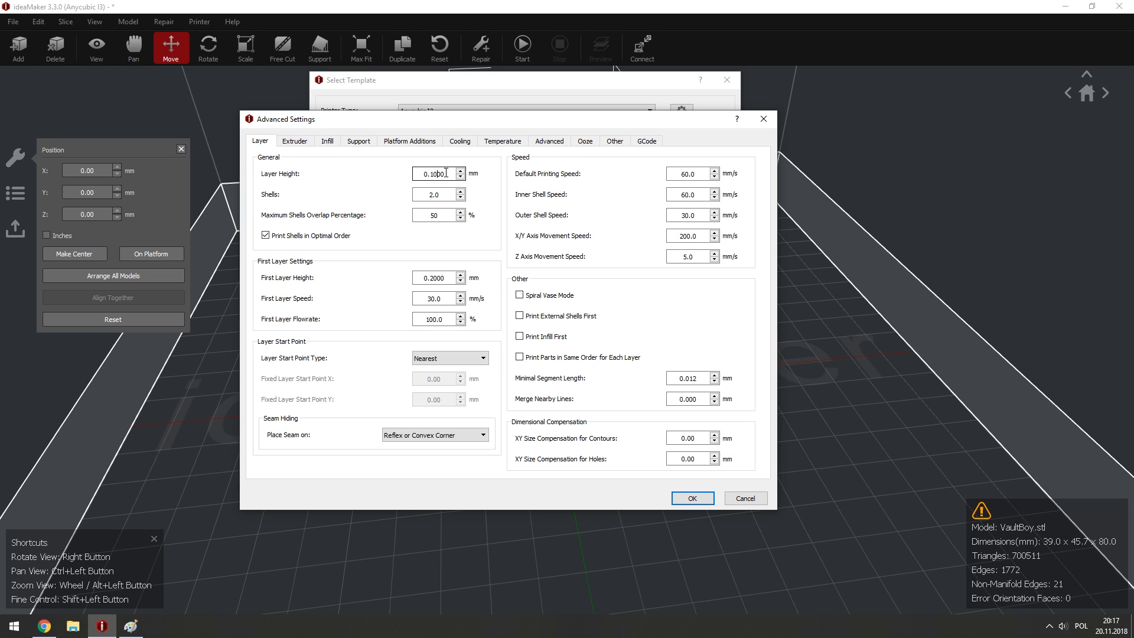
pyautogui.click(286, 143)
pyautogui.click(326, 141)
pyautogui.moveTo(697, 175); pyautogui.dragTo(628, 189)
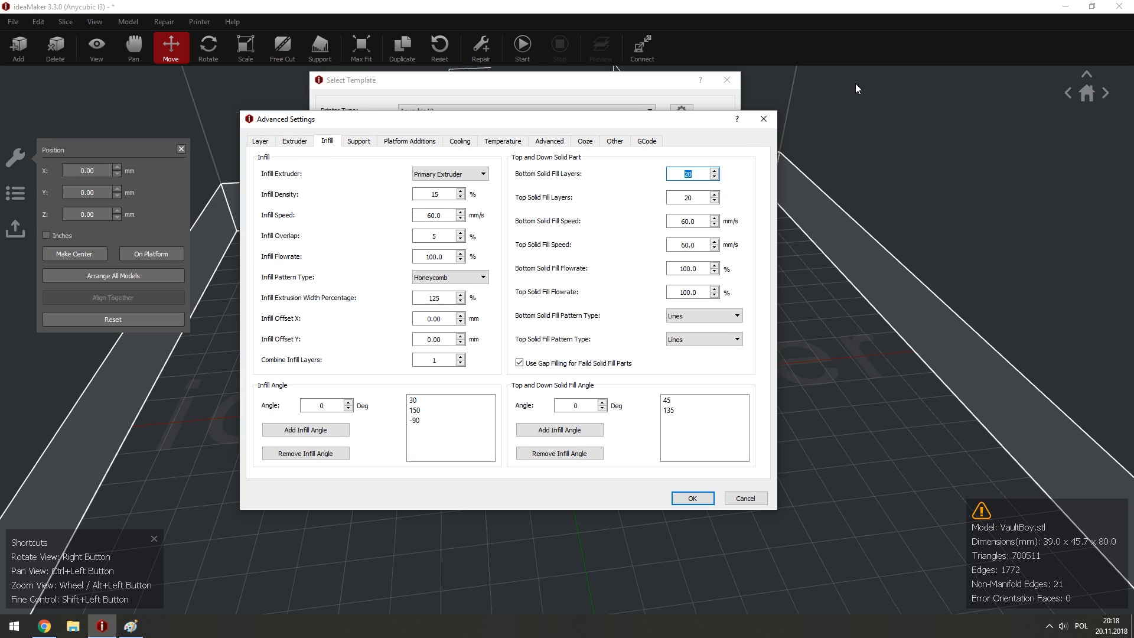
# Examine the Shells value in the layer settings together with the Extrusion Width in the extruder settings.
pyautogui.moveTo(501, 129); pyautogui.dragTo(511, 135)
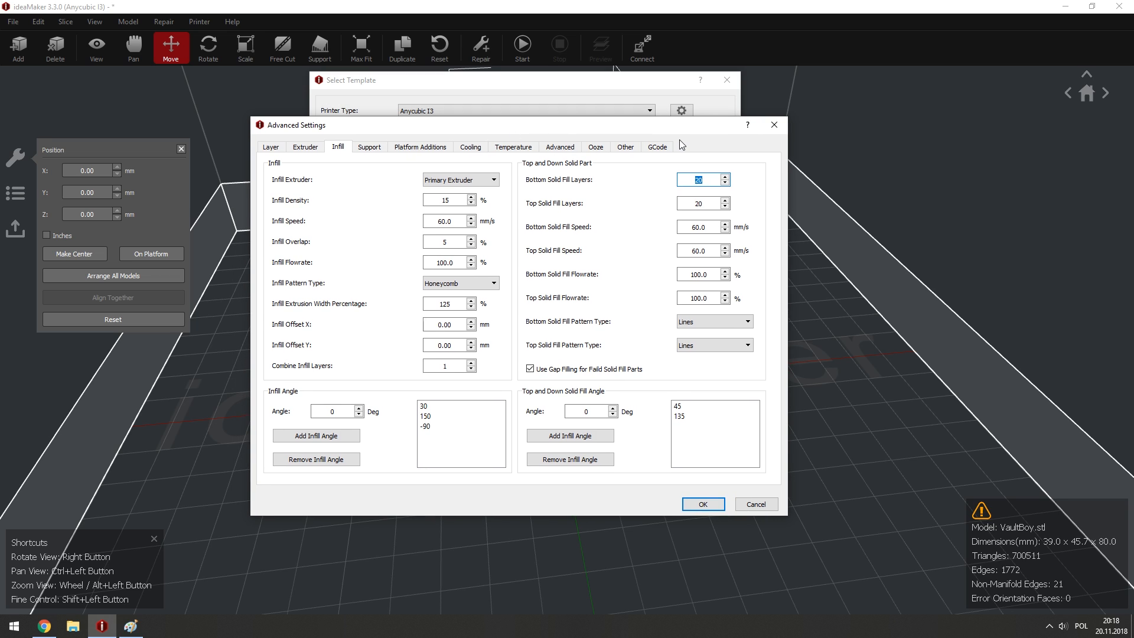
pyautogui.click(278, 150)
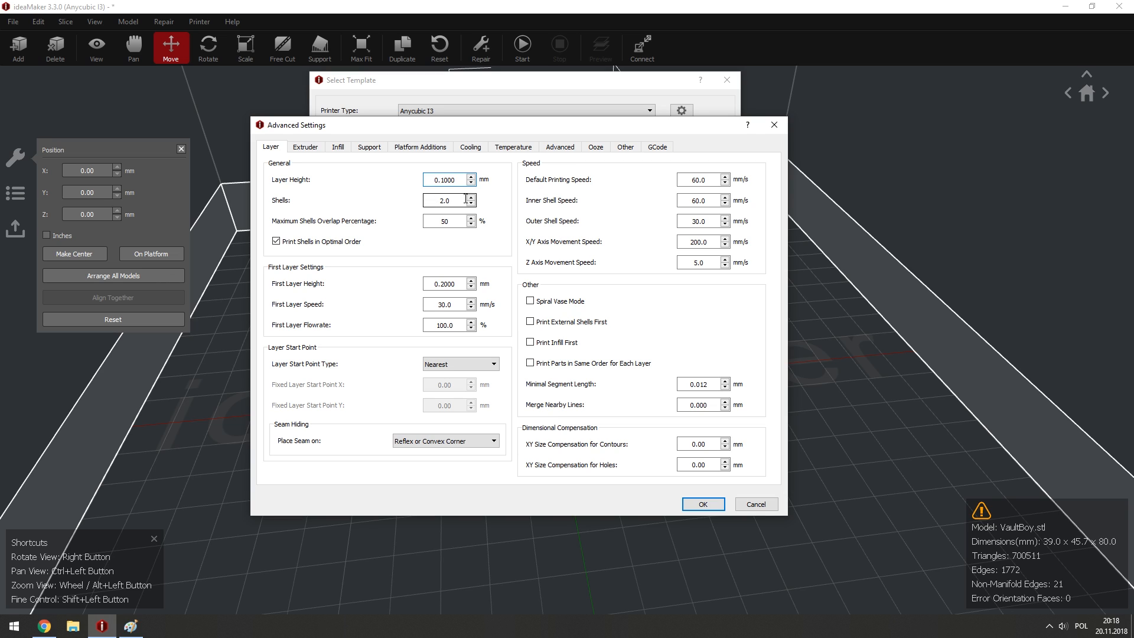
pyautogui.scroll(1, 467, 200)
pyautogui.click(429, 204)
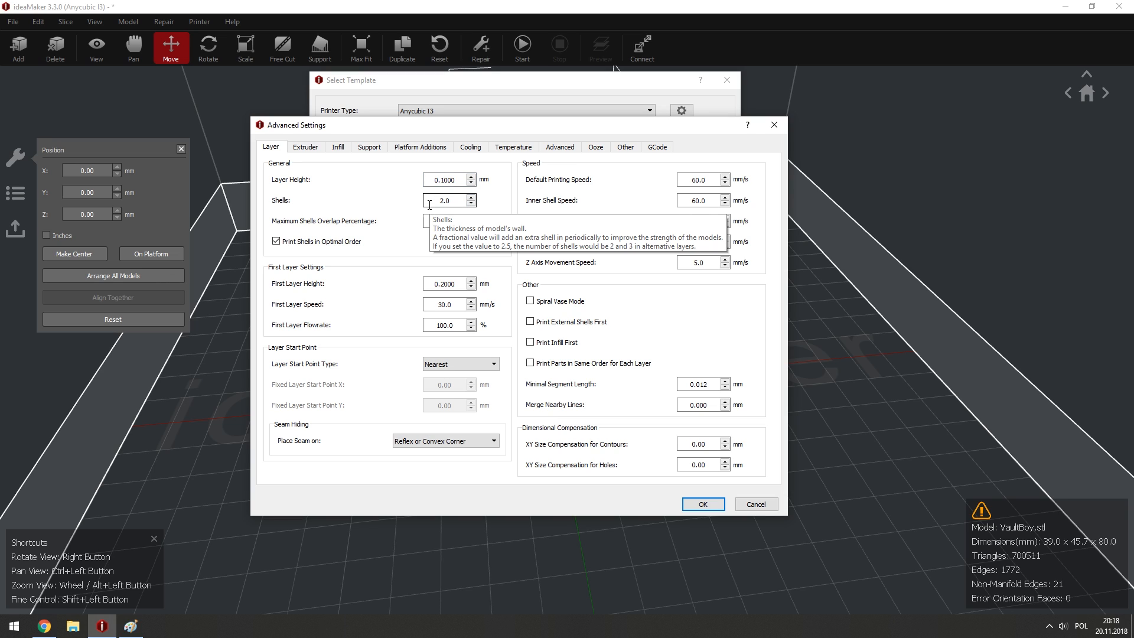
pyautogui.moveTo(433, 204); pyautogui.dragTo(450, 202)
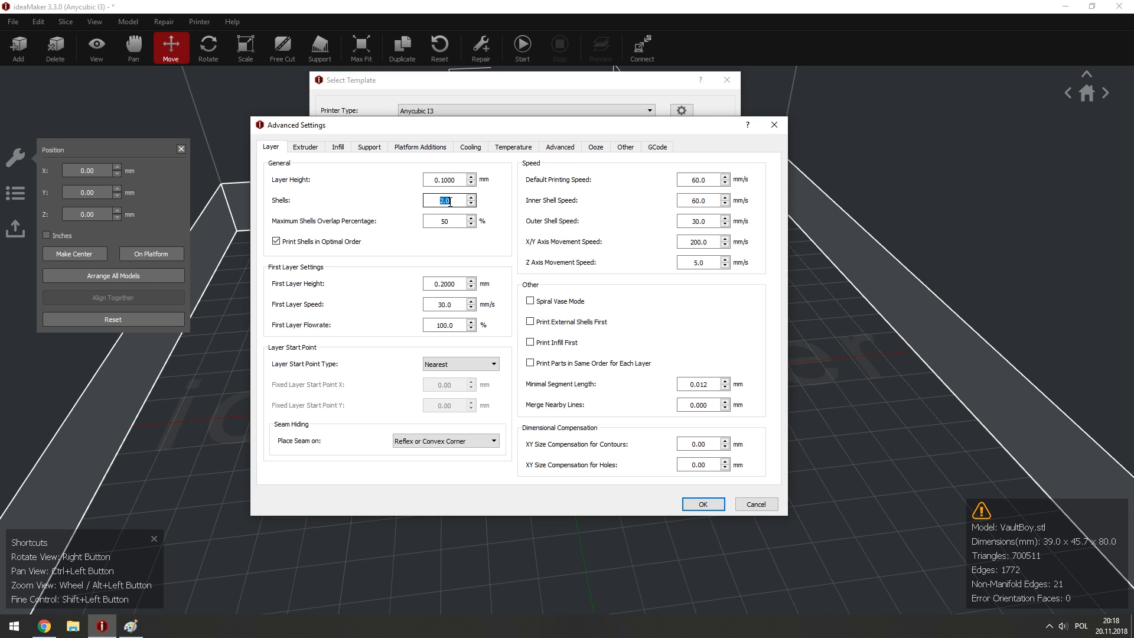
pyautogui.moveTo(366, 202)
pyautogui.click(305, 147)
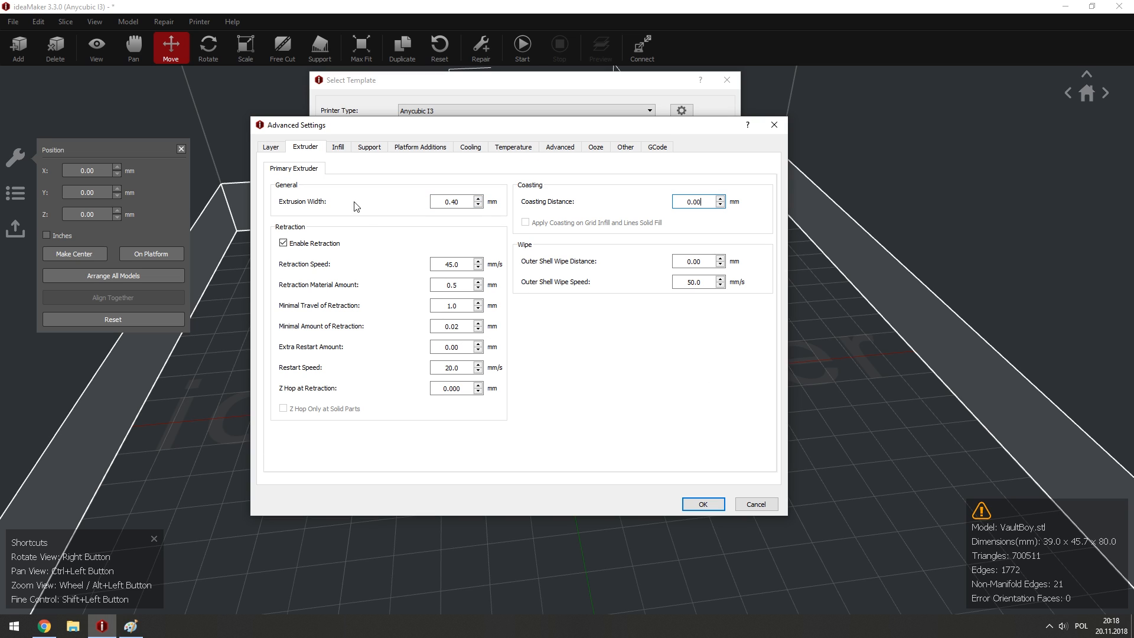
pyautogui.moveTo(453, 203); pyautogui.dragTo(467, 204)
pyautogui.click(467, 204)
pyautogui.click(339, 148)
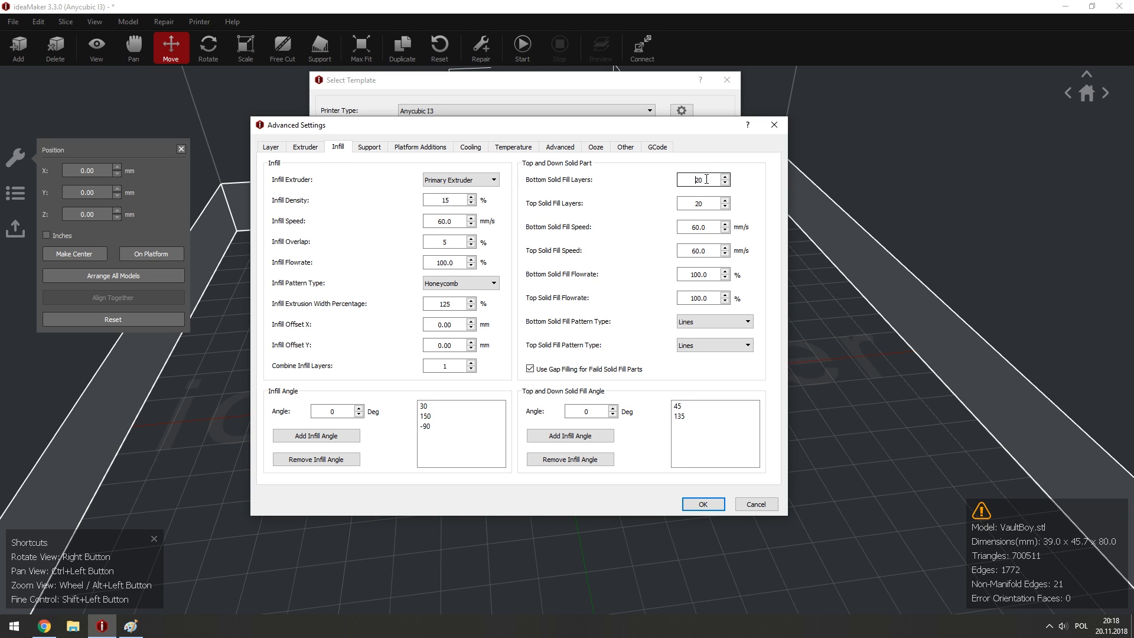
# Set both the Bottom Solid Fill Layers and Top Solid Fill Layers to 8, checking them against the Layer Height.
pyautogui.click(280, 148)
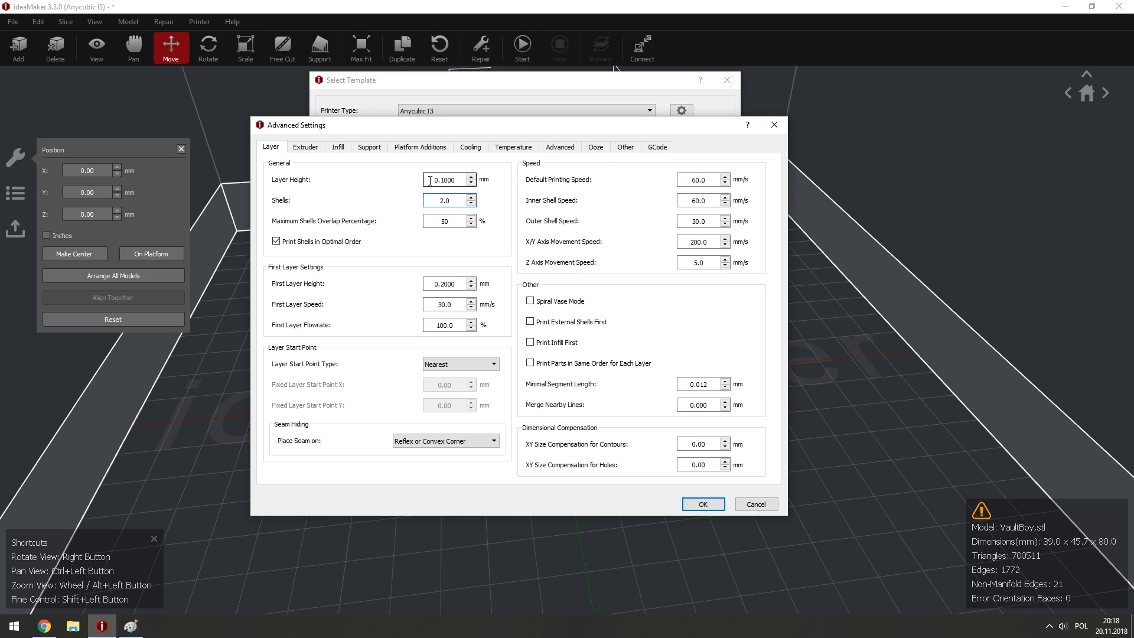
pyautogui.click(338, 147)
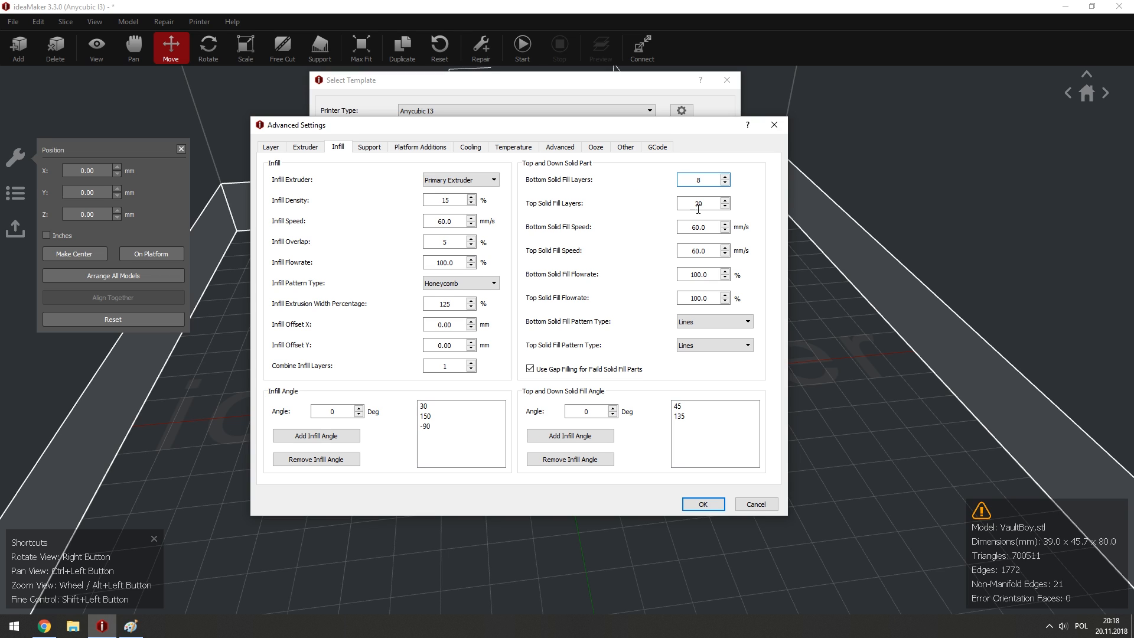
pyautogui.doubleClick(698, 205)
pyautogui.write('8')
pyautogui.click(270, 147)
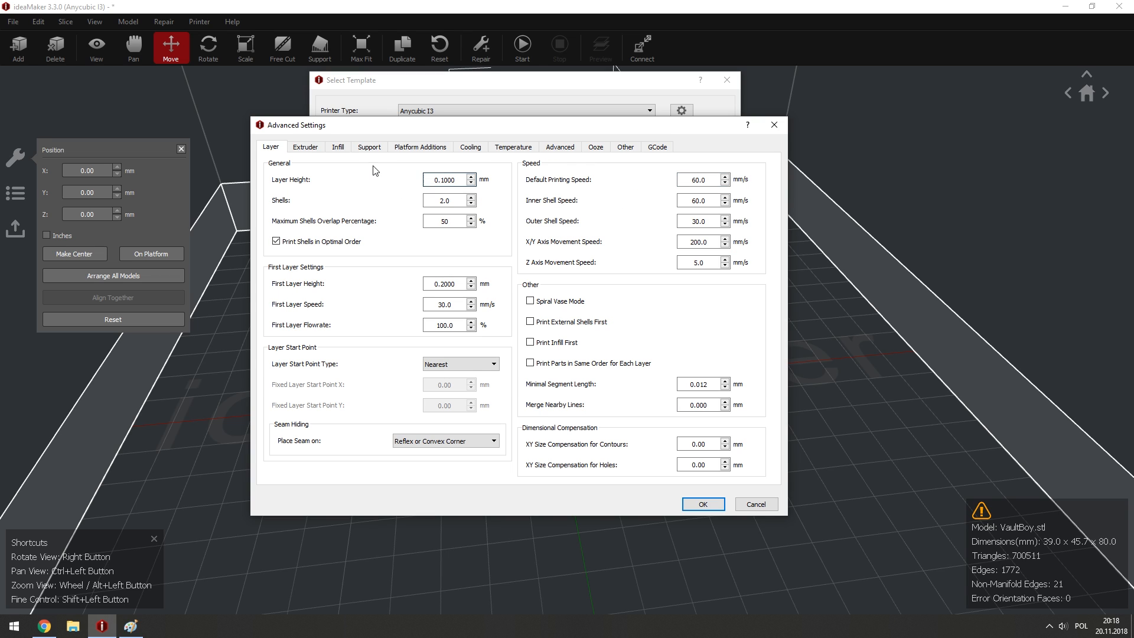
pyautogui.click(338, 147)
pyautogui.click(705, 203)
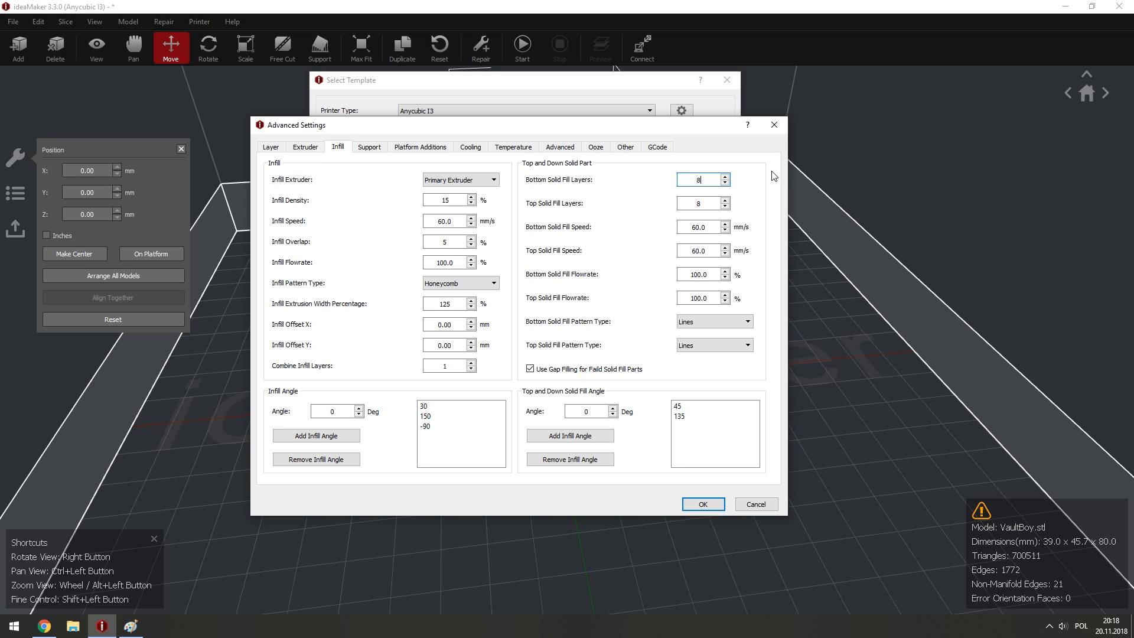
# Try a different Layer Height combined with 4 bottom and 4 top solid fill layers.
pyautogui.moveTo(591, 126); pyautogui.dragTo(572, 106)
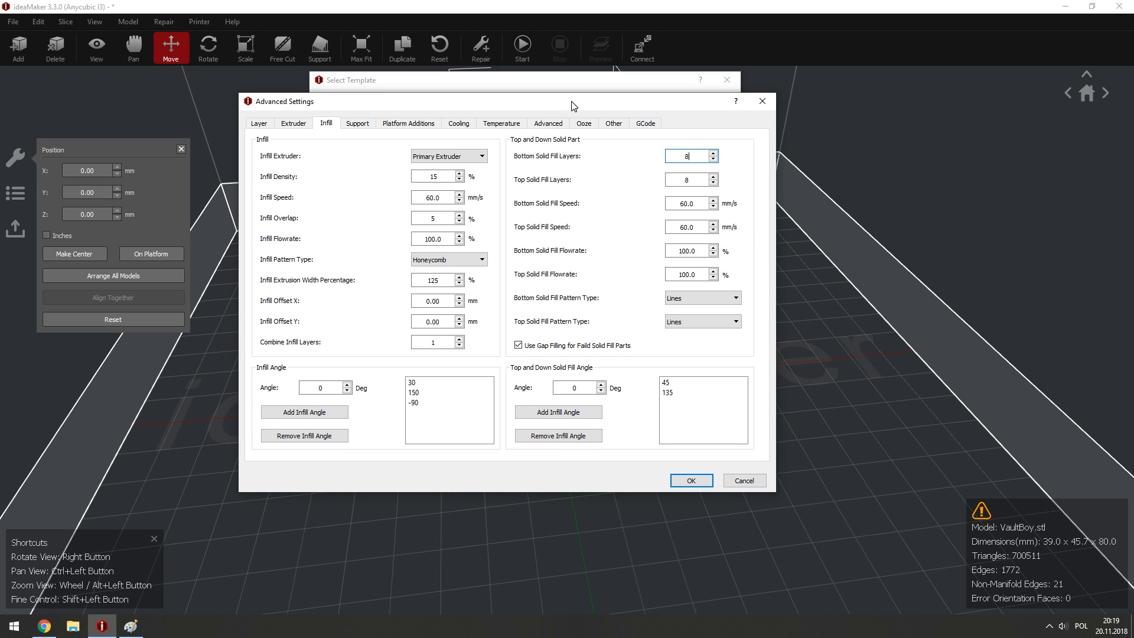
pyautogui.click(261, 125)
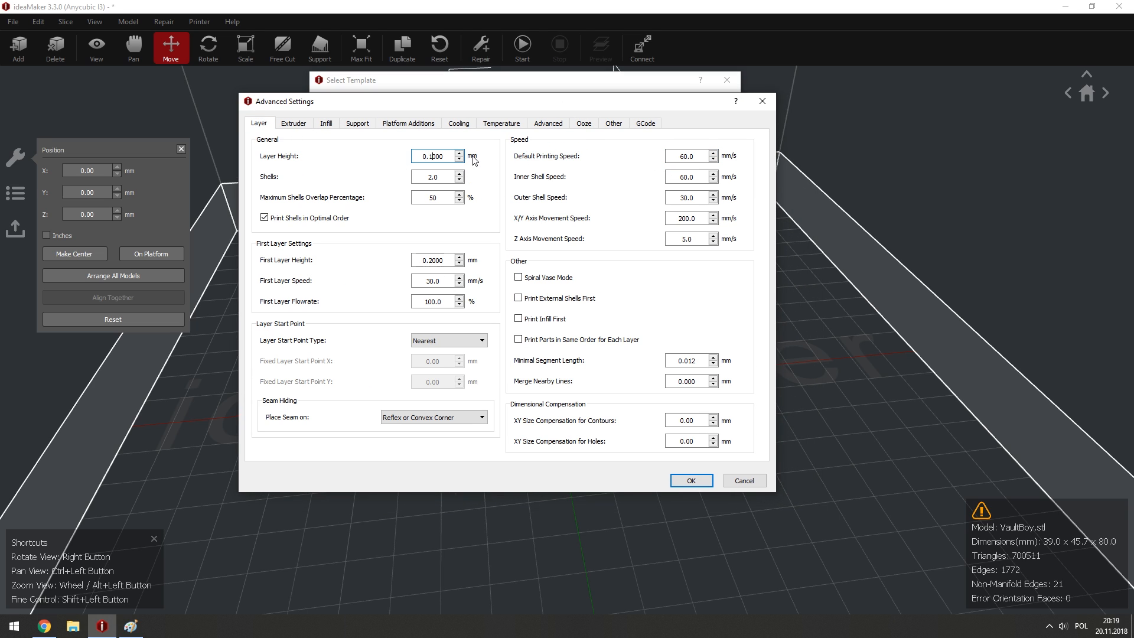
pyautogui.press('BackSpace')
pyautogui.click(326, 123)
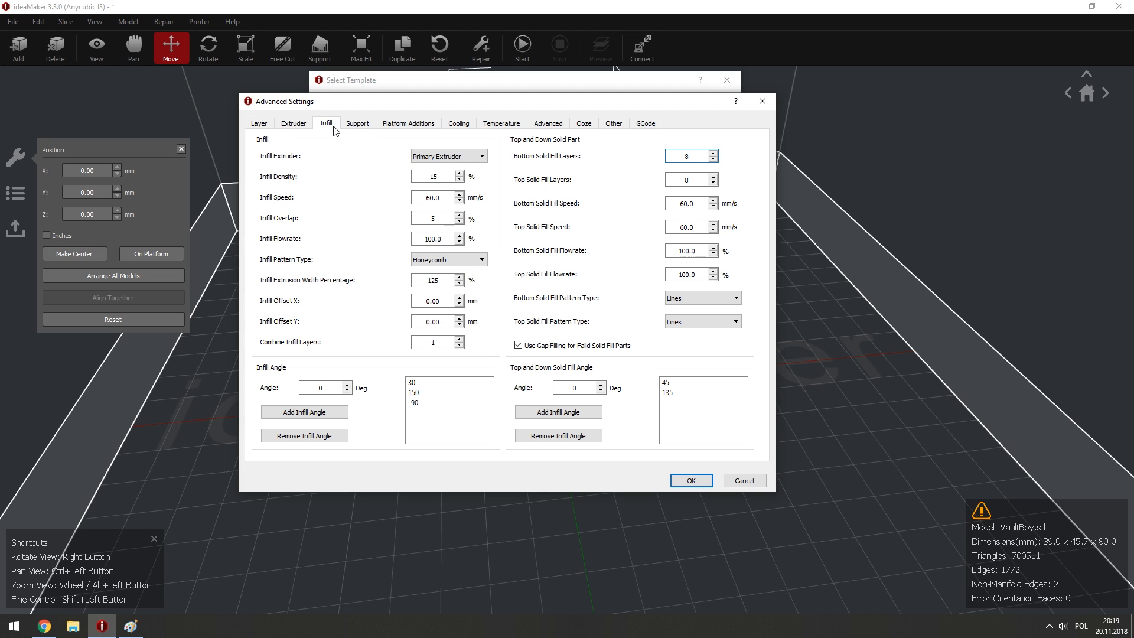
pyautogui.click(685, 155)
pyautogui.click(695, 156)
pyautogui.doubleClick(696, 157)
pyautogui.doubleClick(690, 178)
# Return the bottom and top solid fill layers to 8 after rechecking the layer and extruder settings.
pyautogui.click(258, 124)
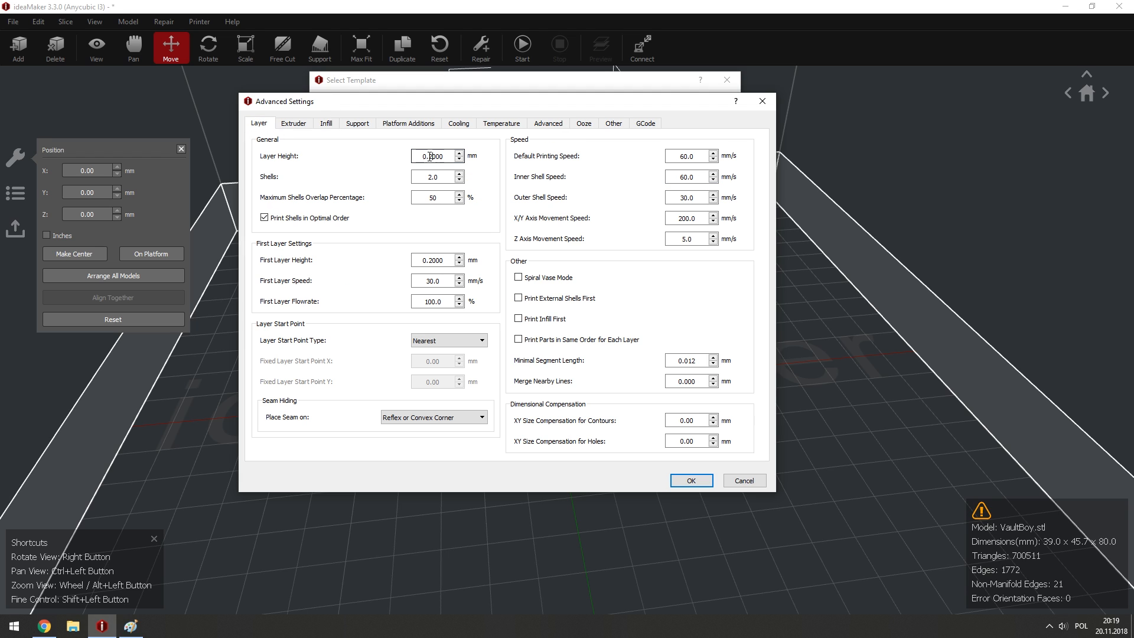
pyautogui.click(293, 124)
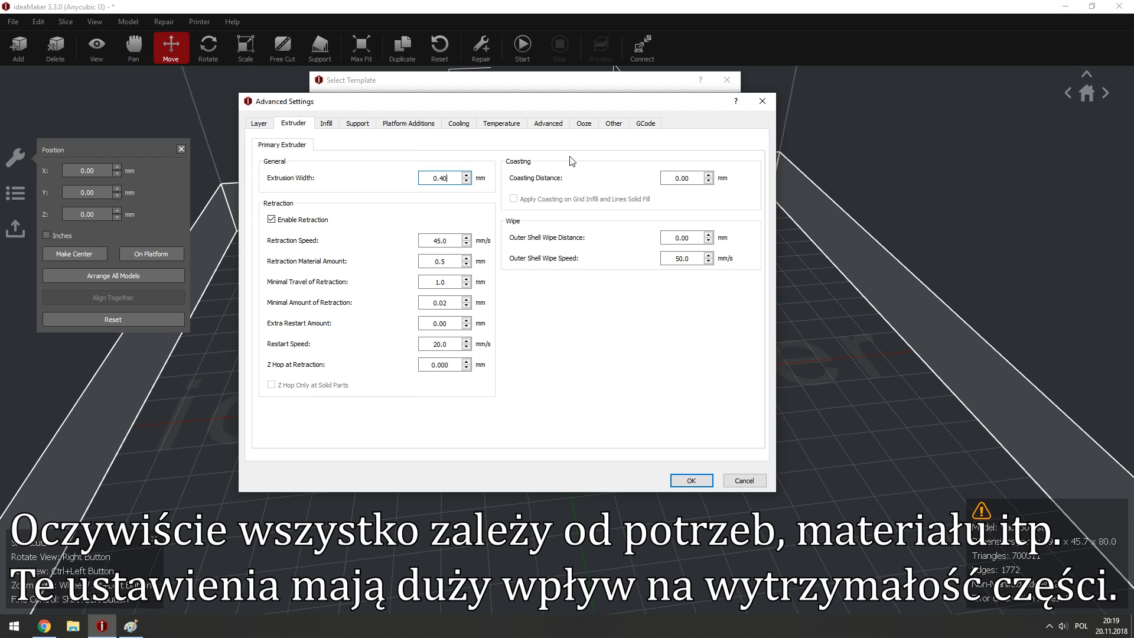
pyautogui.click(326, 123)
pyautogui.doubleClick(701, 160)
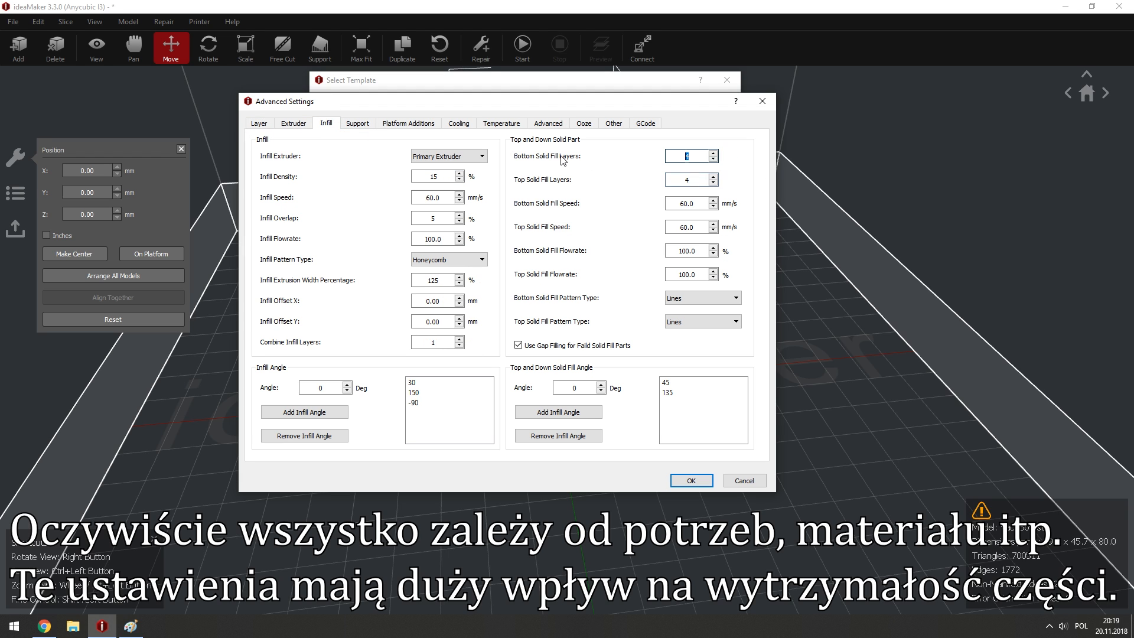
pyautogui.write('8')
pyautogui.press('Tab')
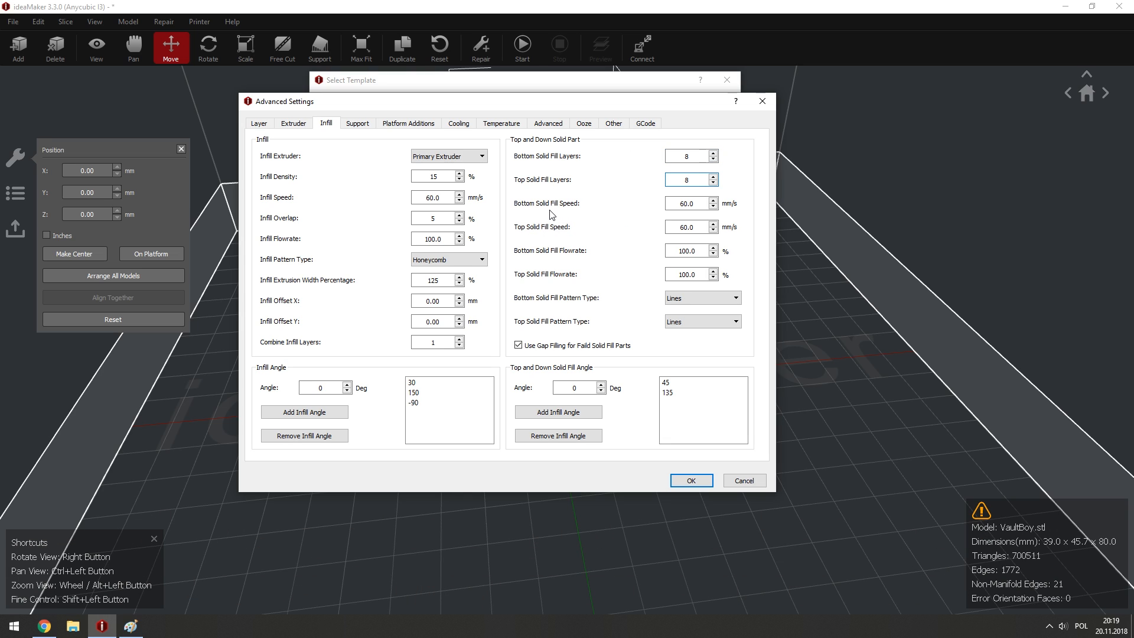
# Set the Bottom Solid Fill Speed to 40 mm/s and the Top Solid Fill Speed to 30 mm/s.
pyautogui.press('Tab')
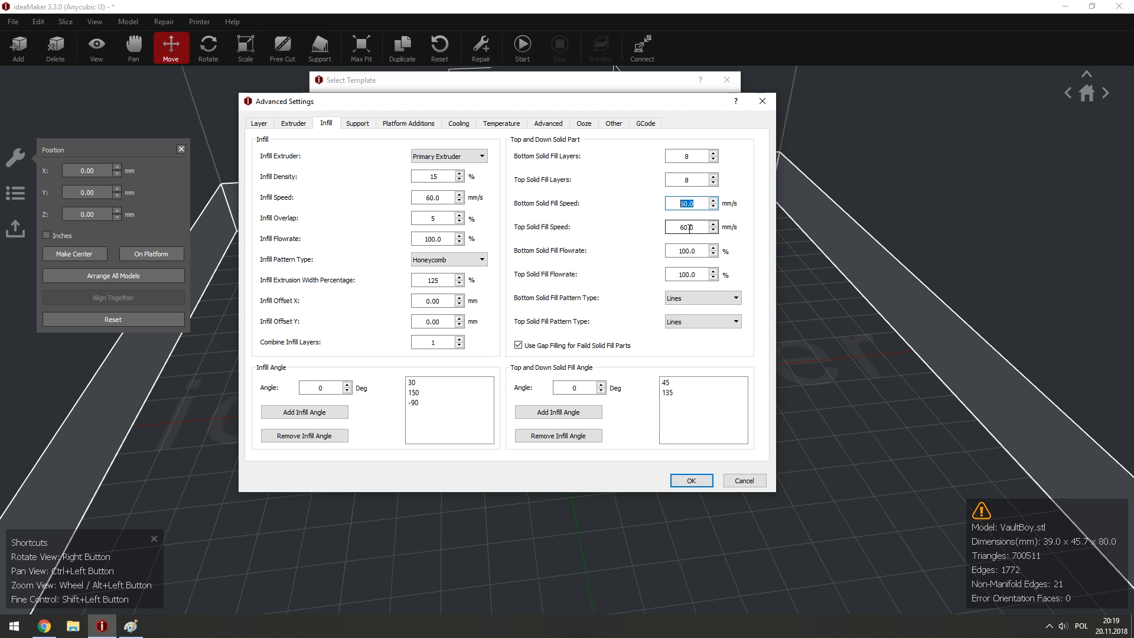
pyautogui.write('30')
pyautogui.press('Tab')
pyautogui.write('4')
pyautogui.hotkey('shift', 'Tab')
pyautogui.write('40')
pyautogui.press('Tab')
pyautogui.write('30')
pyautogui.doubleClick(684, 210)
pyautogui.click(679, 208)
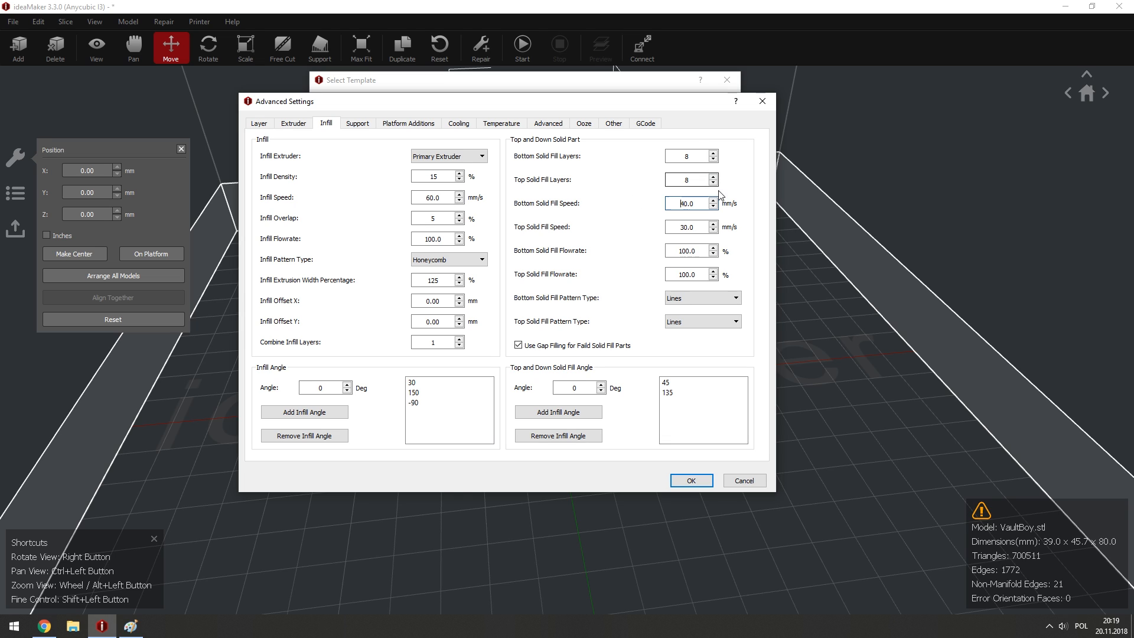
pyautogui.press('Tab')
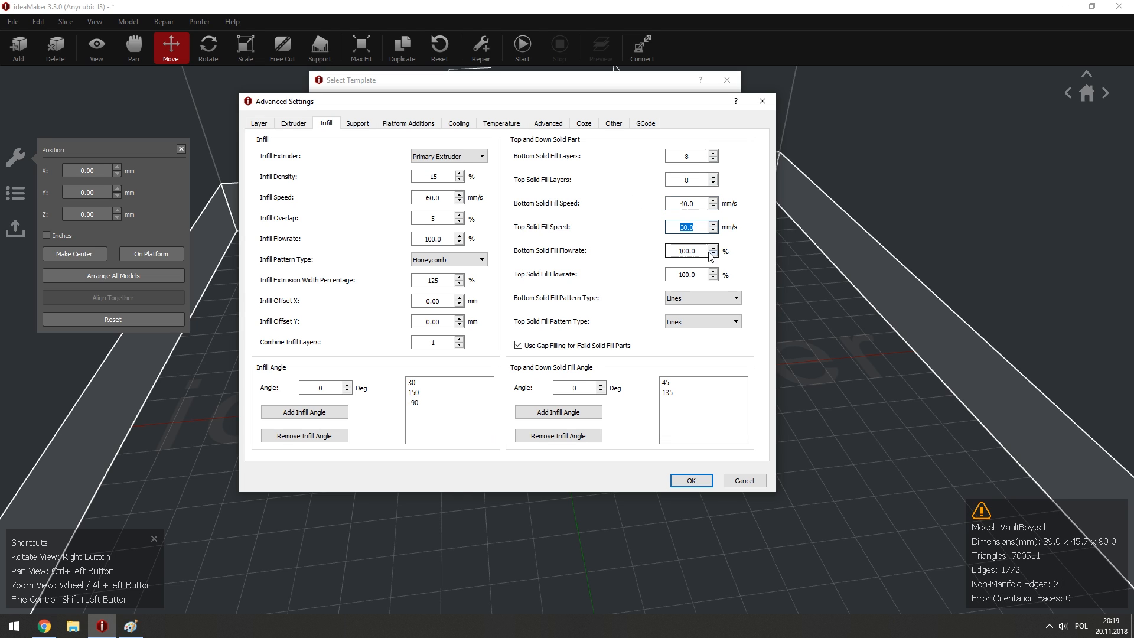
pyautogui.click(705, 232)
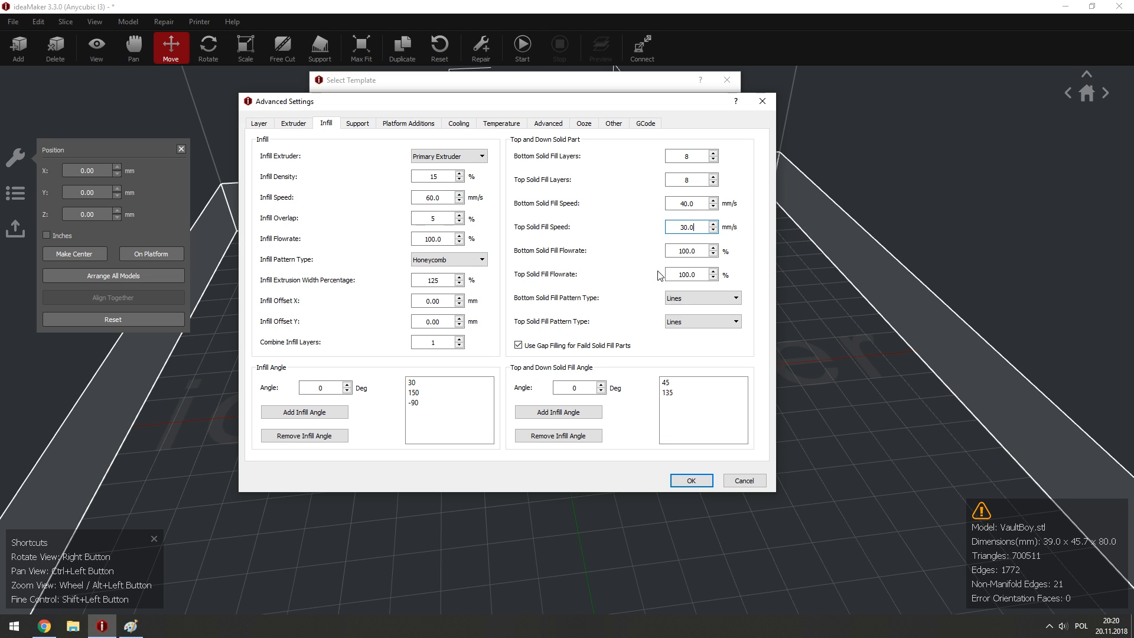
# Review the bottom and top solid fill flowrates alongside their fill speeds.
pyautogui.click(703, 250)
pyautogui.click(705, 249)
pyautogui.doubleClick(696, 204)
pyautogui.doubleClick(698, 227)
pyautogui.click(697, 251)
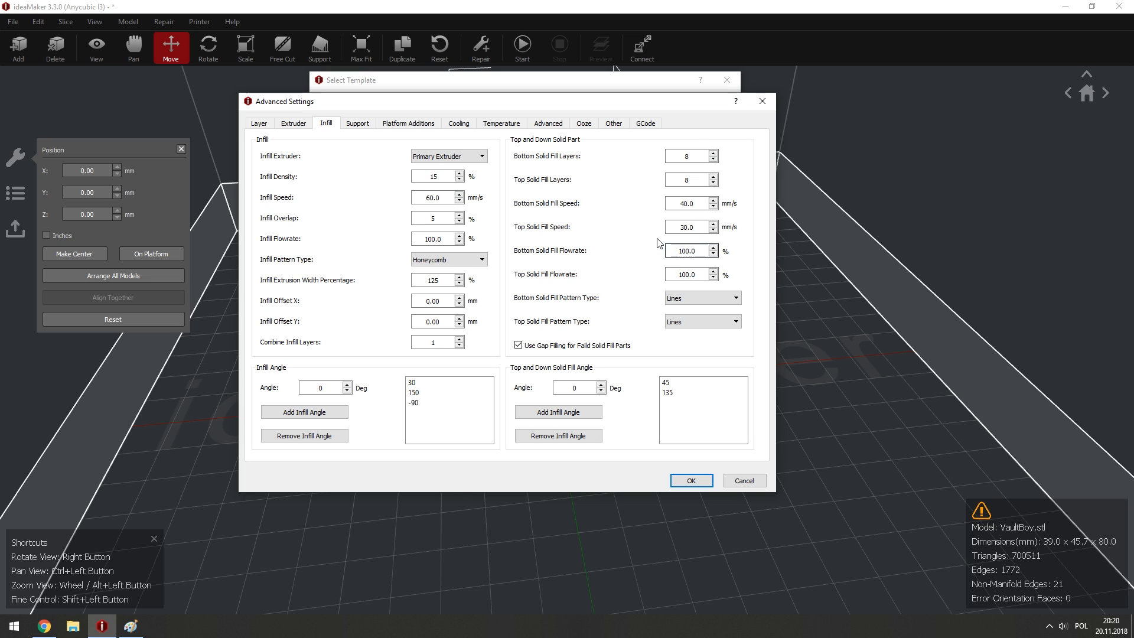
pyautogui.moveTo(671, 251); pyautogui.dragTo(702, 286)
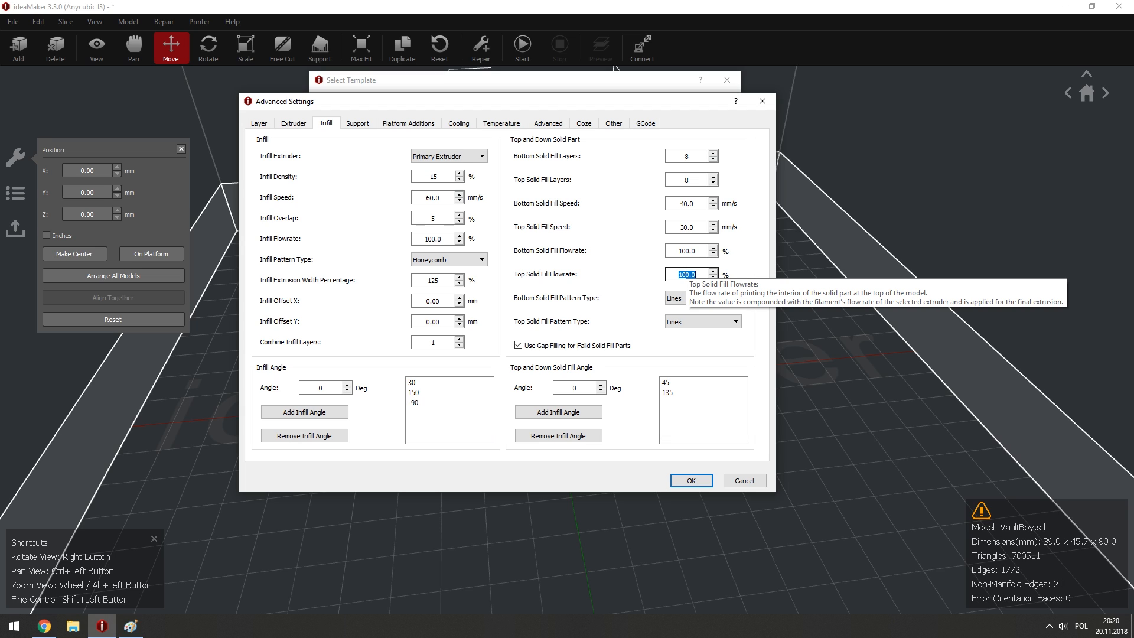
# Try the Concentric pattern for the bottom solid fill and return it to Lines.
pyautogui.moveTo(620, 102); pyautogui.dragTo(572, 116)
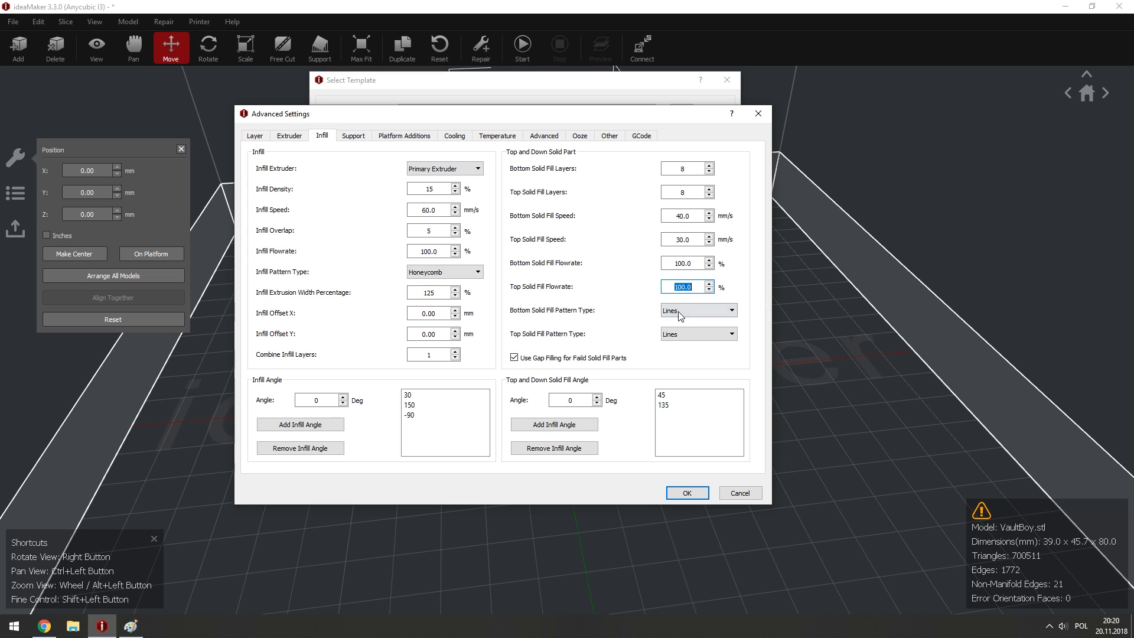
pyautogui.click(693, 311)
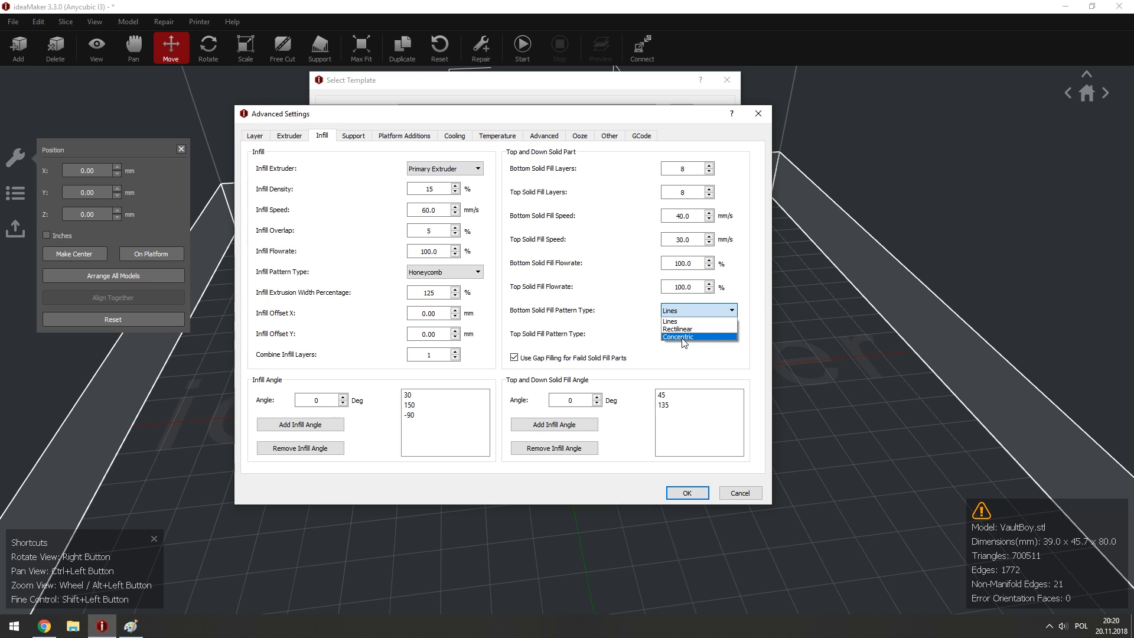
pyautogui.click(680, 337)
pyautogui.click(697, 311)
pyautogui.click(685, 323)
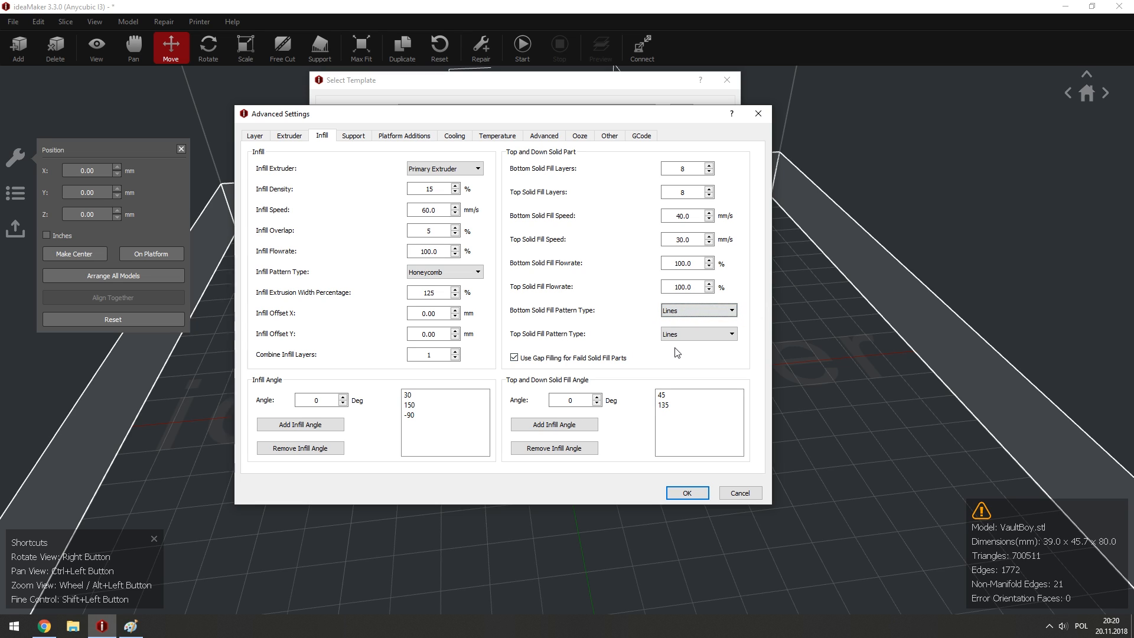
# Look over the support settings and set the Platform Addition to Skirt Only.
pyautogui.click(354, 137)
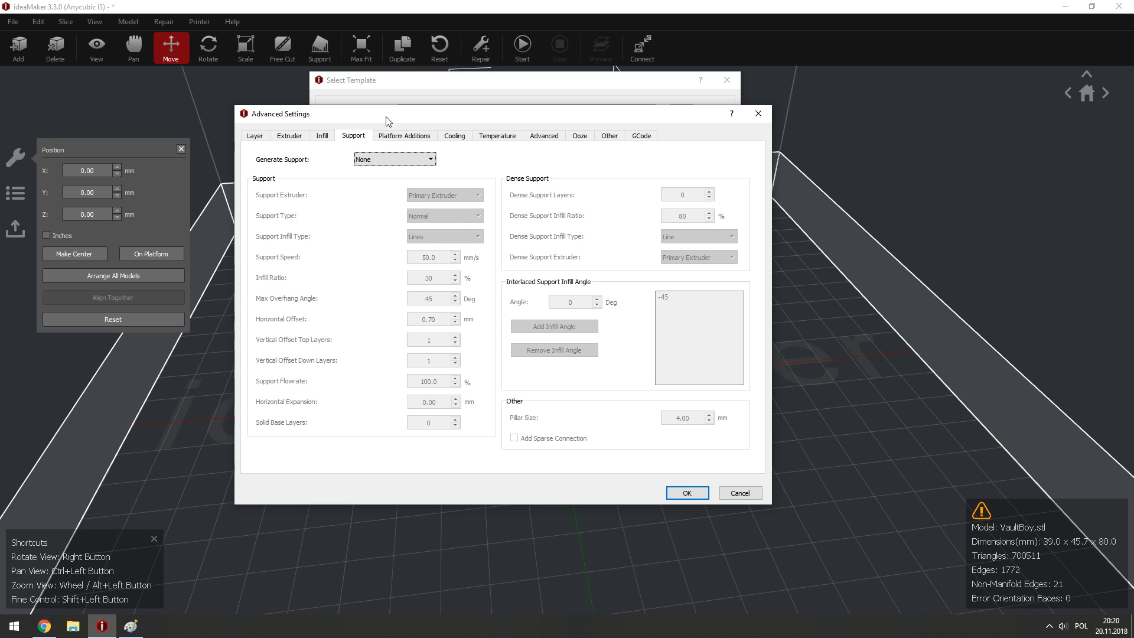
pyautogui.moveTo(386, 116); pyautogui.dragTo(387, 121)
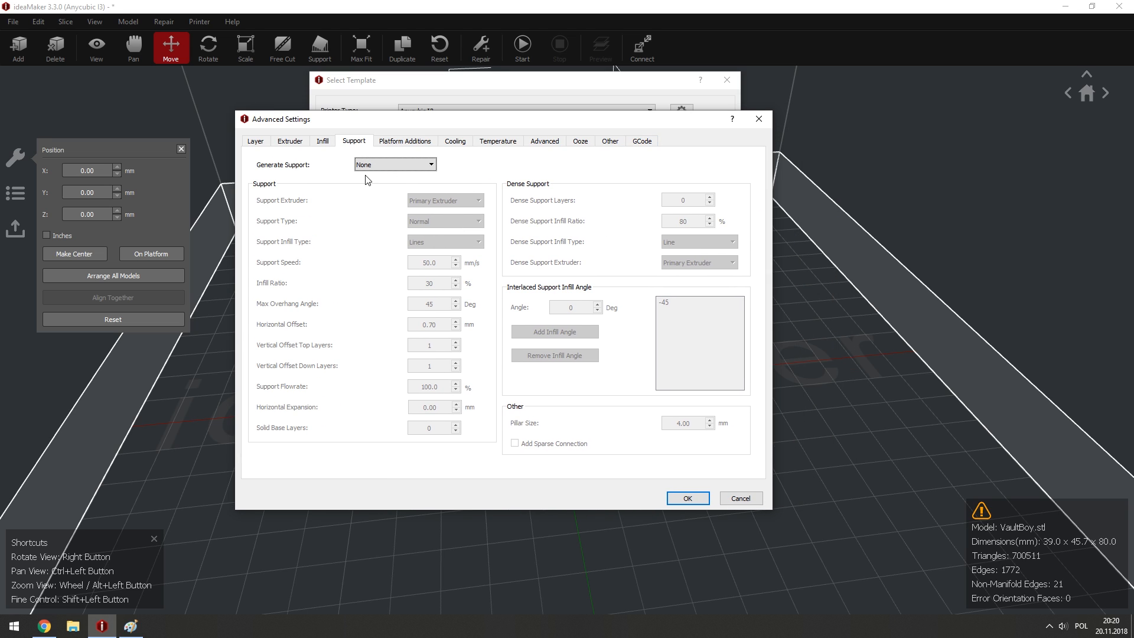
pyautogui.click(406, 141)
pyautogui.moveTo(503, 113); pyautogui.dragTo(513, 136)
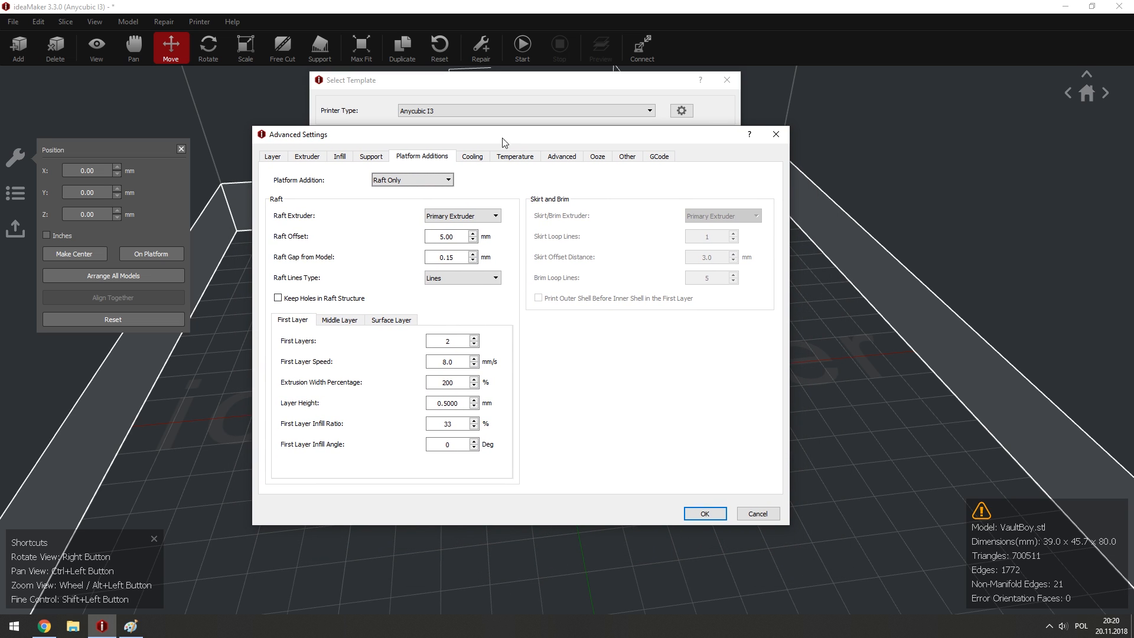
pyautogui.click(417, 180)
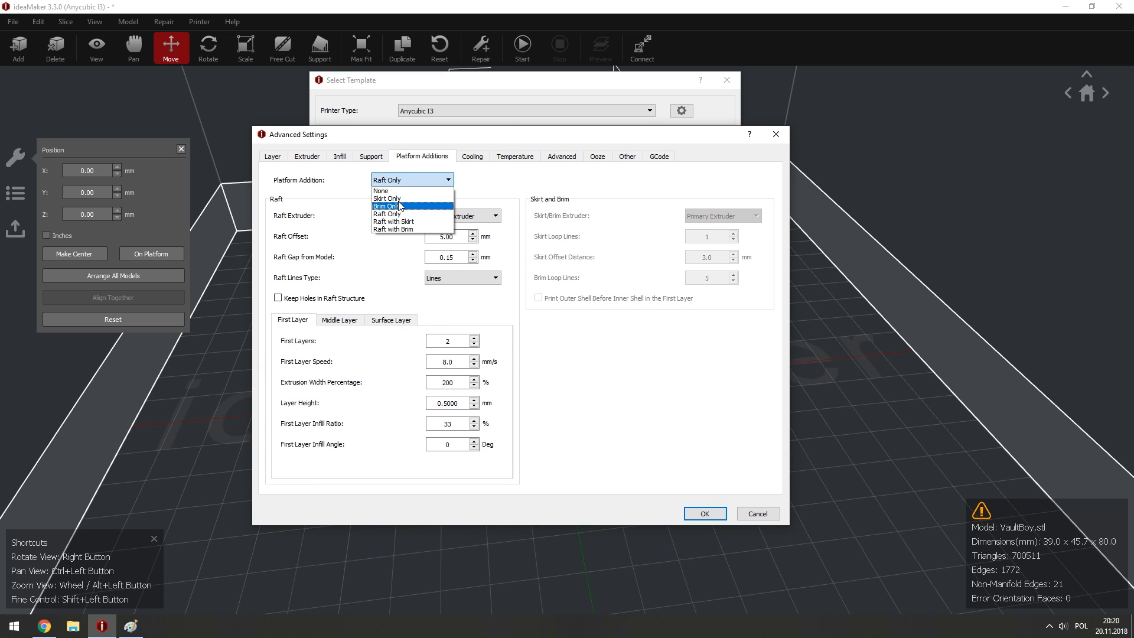
pyautogui.click(396, 198)
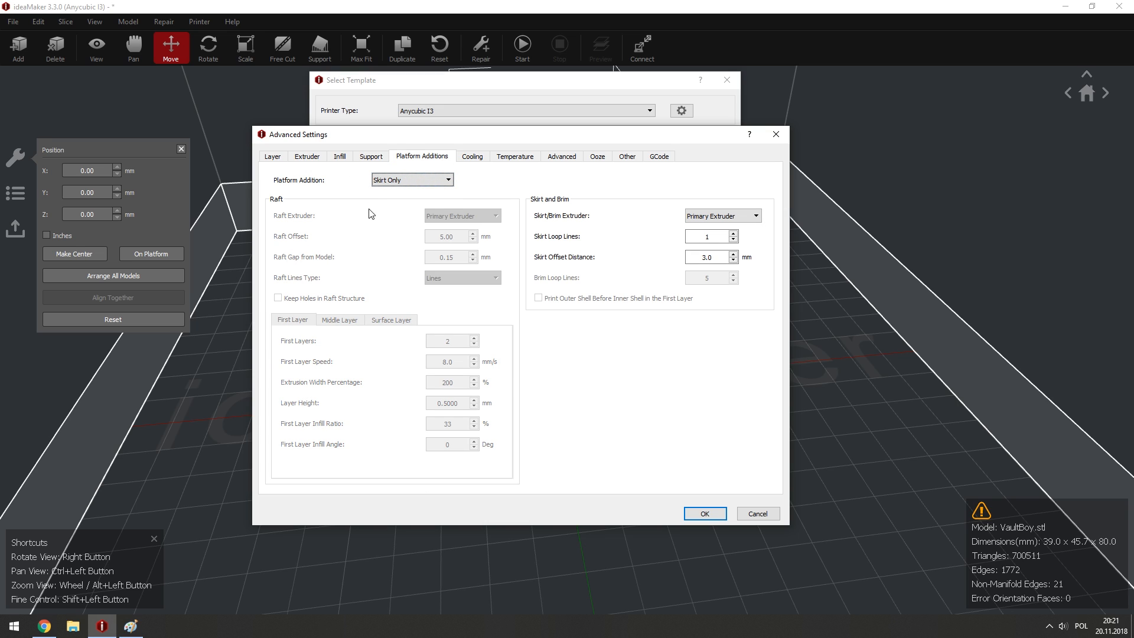
pyautogui.click(401, 180)
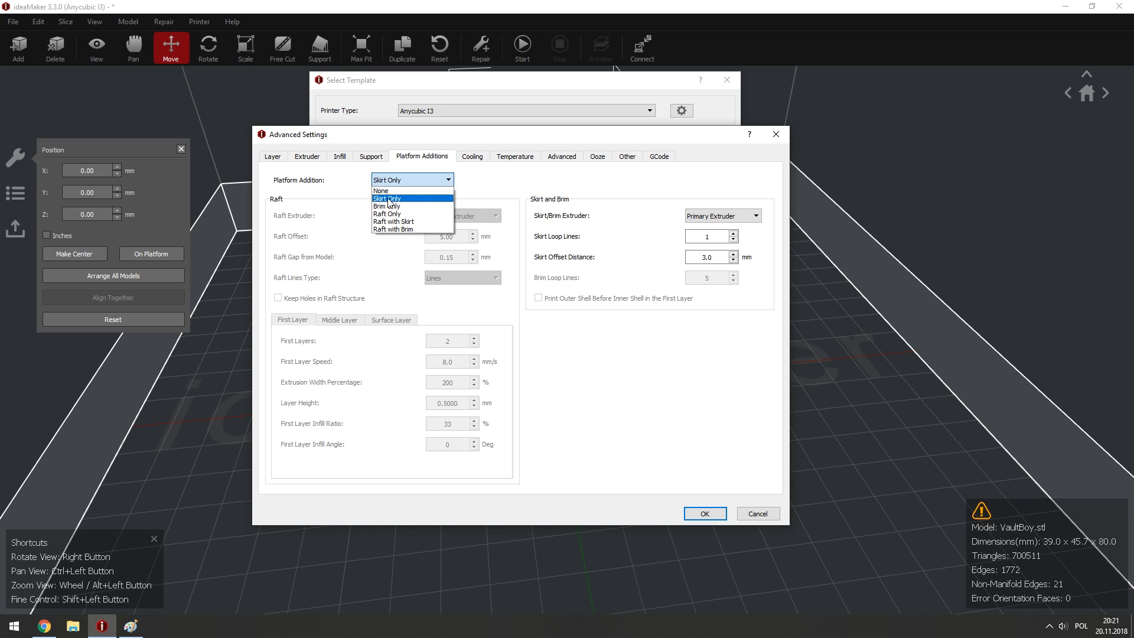
pyautogui.click(389, 202)
# Set the Skirt Loop Lines to 2 and check the Skirt Offset Distance.
pyautogui.moveTo(593, 138); pyautogui.dragTo(543, 147)
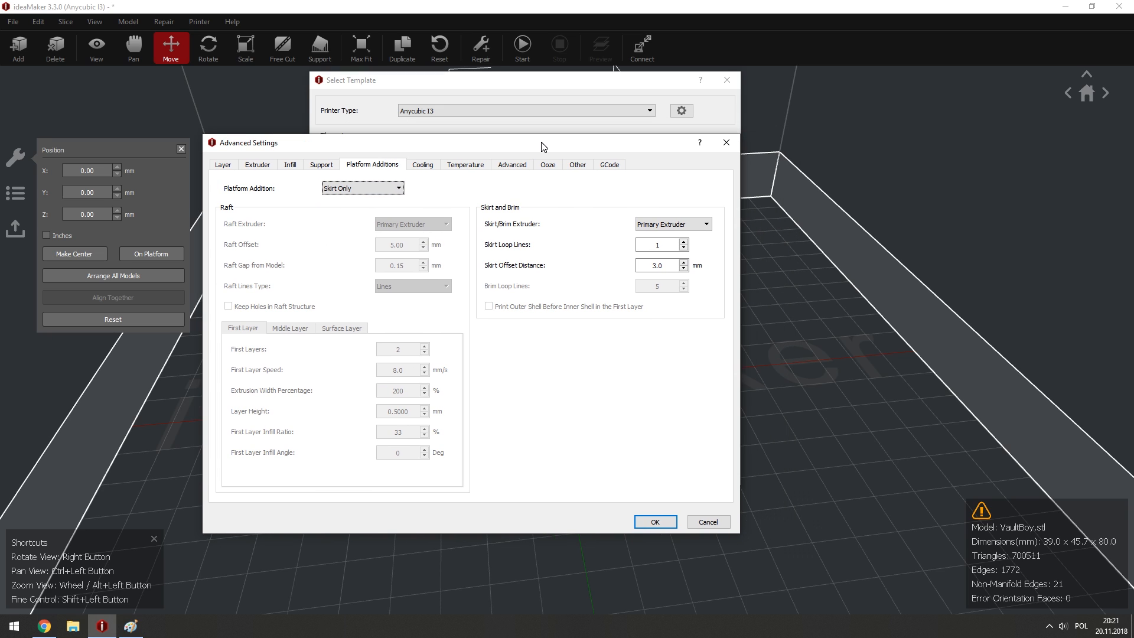
pyautogui.click(670, 230)
pyautogui.click(684, 242)
pyautogui.moveTo(489, 146); pyautogui.dragTo(554, 158)
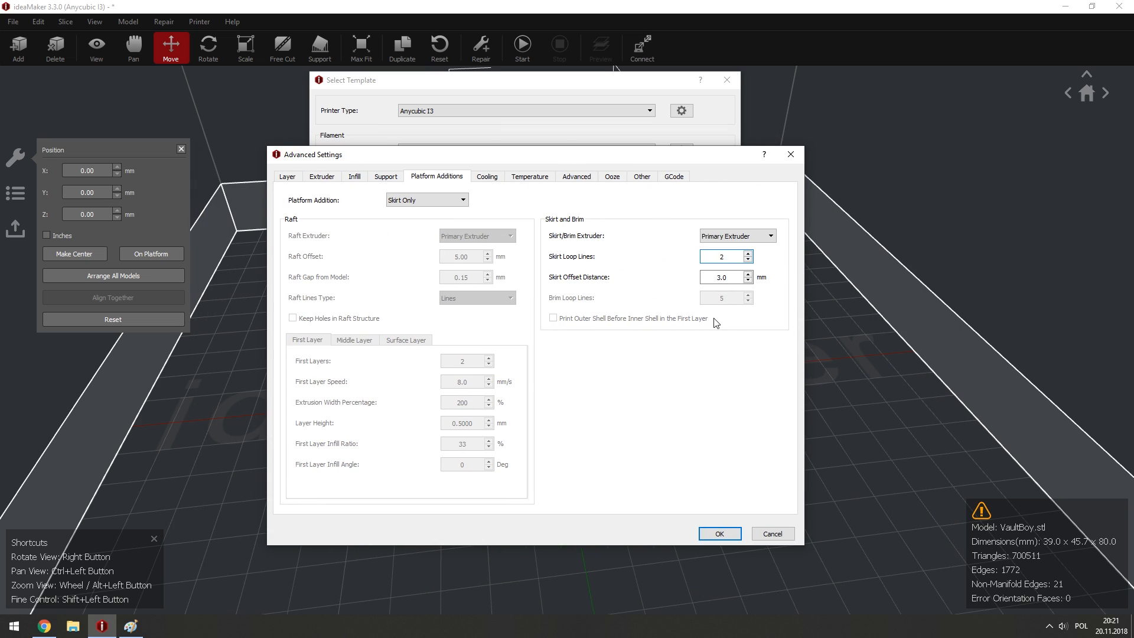
pyautogui.moveTo(734, 276); pyautogui.dragTo(710, 321)
pyautogui.click(734, 279)
# Go to the cooling settings and remove the layer 2 fan point from the fan control table.
pyautogui.click(486, 177)
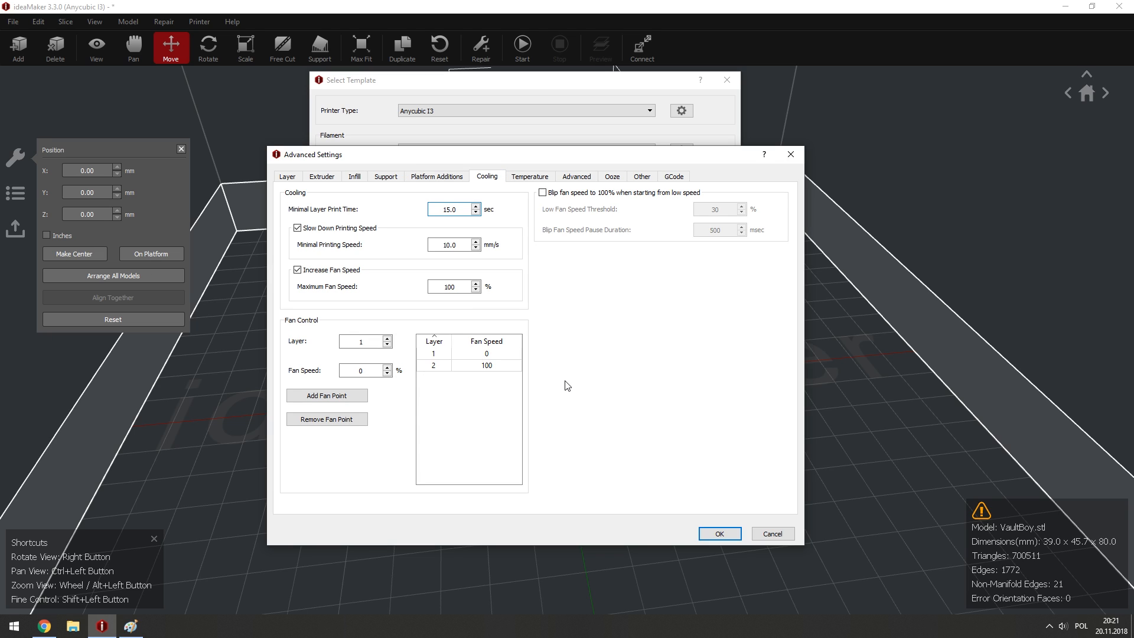
pyautogui.moveTo(529, 158); pyautogui.dragTo(522, 133)
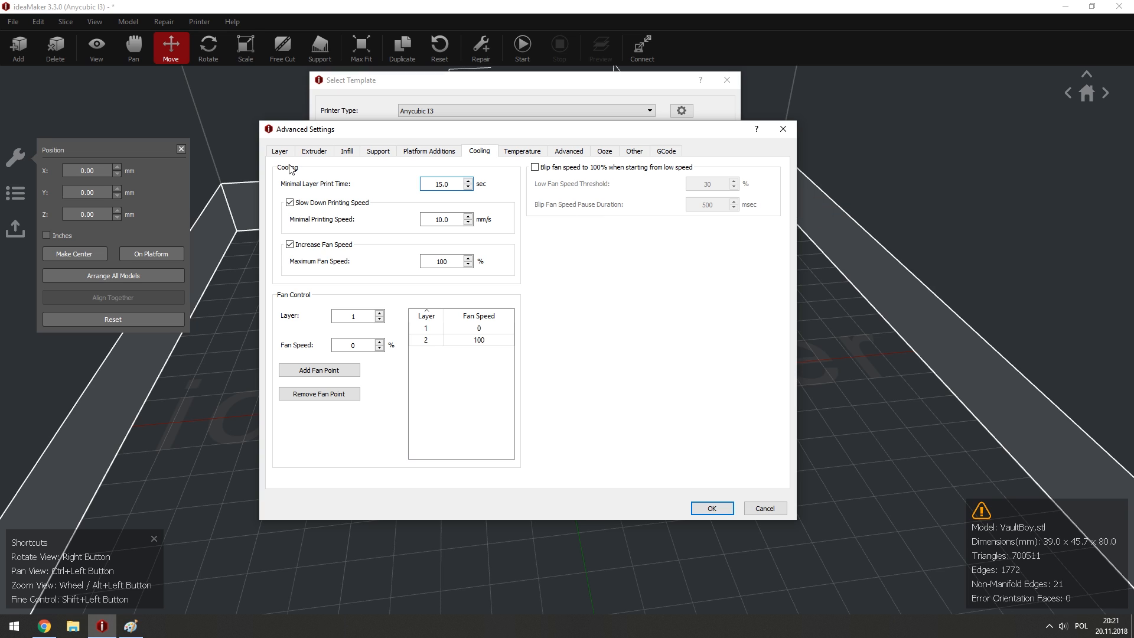
pyautogui.click(436, 261)
pyautogui.click(466, 379)
pyautogui.doubleClick(463, 341)
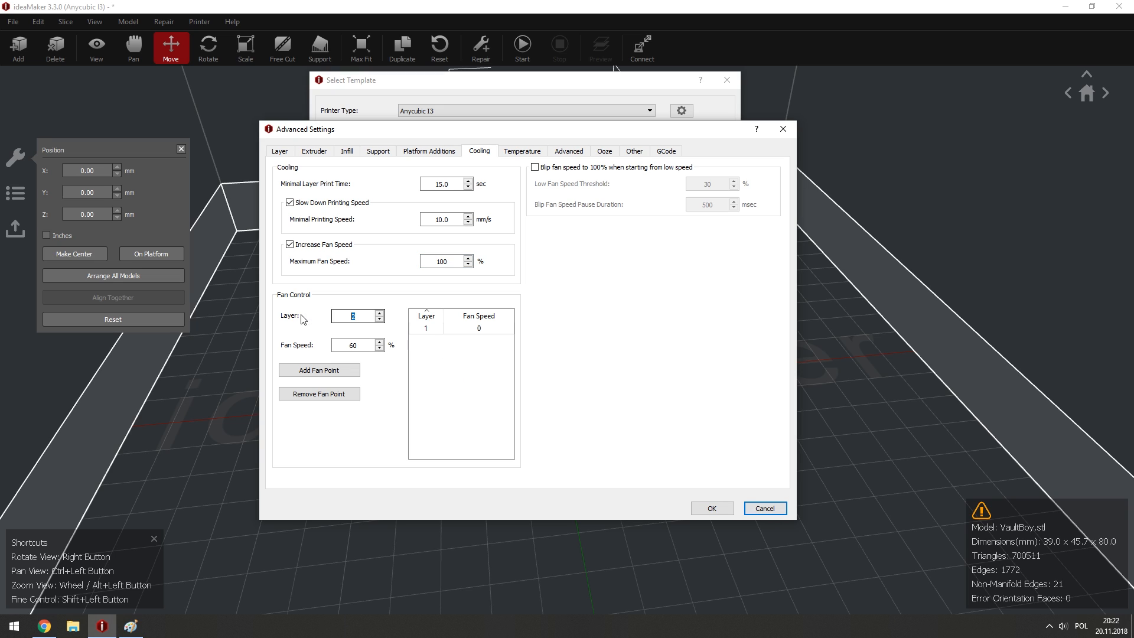
# Add a fan point for layer 2 with a fan speed of 30%.
pyautogui.click(367, 316)
pyautogui.moveTo(481, 135); pyautogui.dragTo(487, 94)
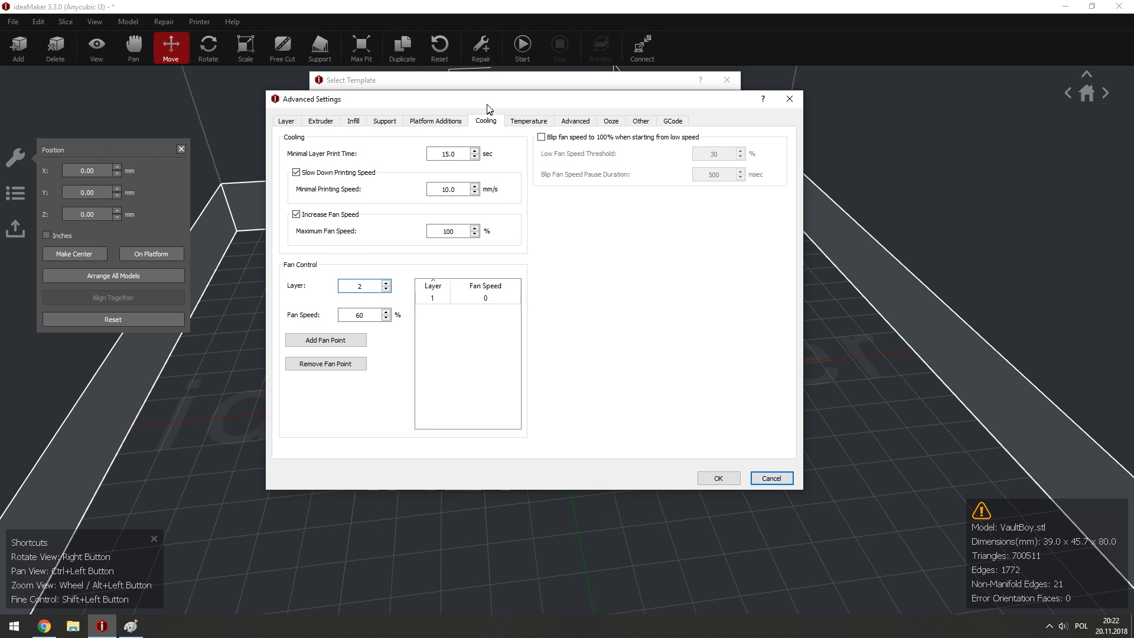
pyautogui.press('Tab')
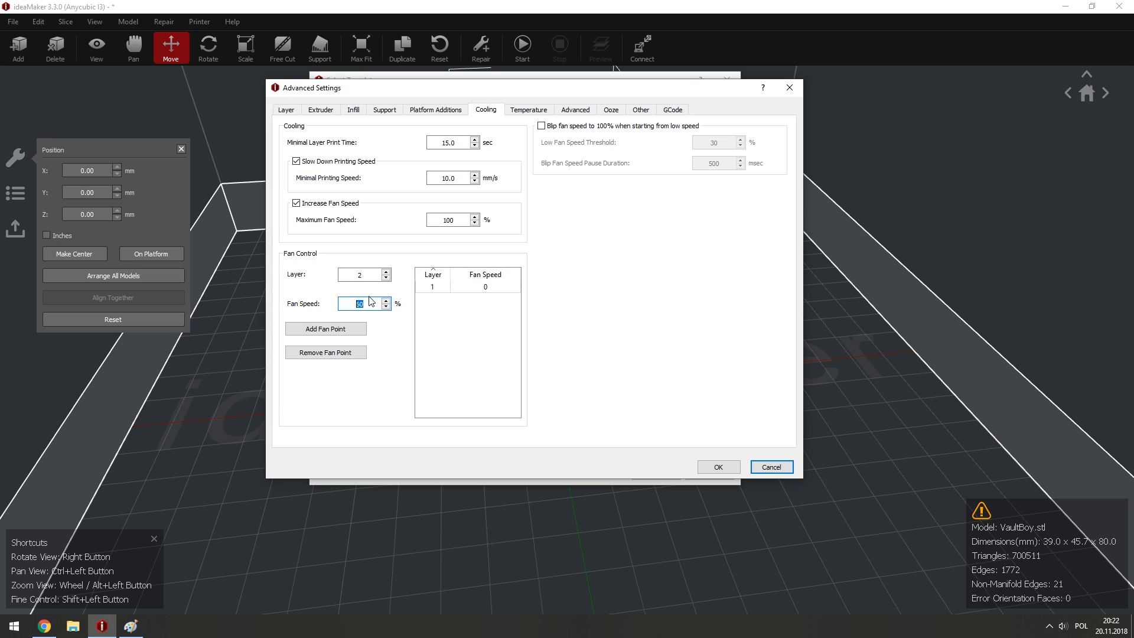
pyautogui.write('30')
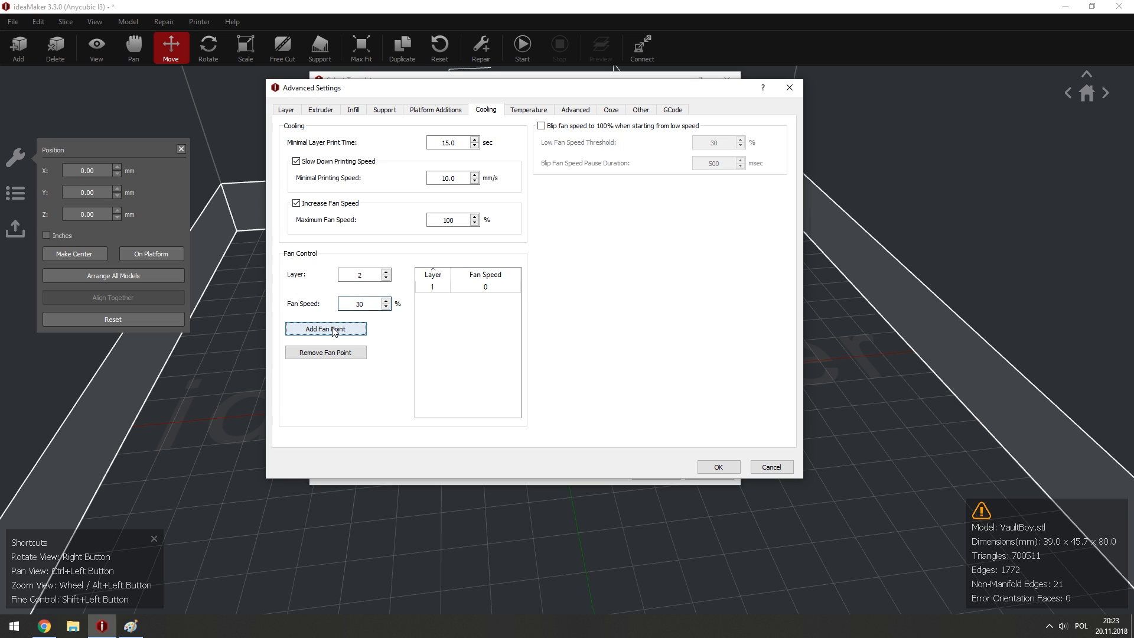
pyautogui.click(325, 329)
# Add a fan point for layer 3 with a fan speed of 60%.
pyautogui.click(385, 272)
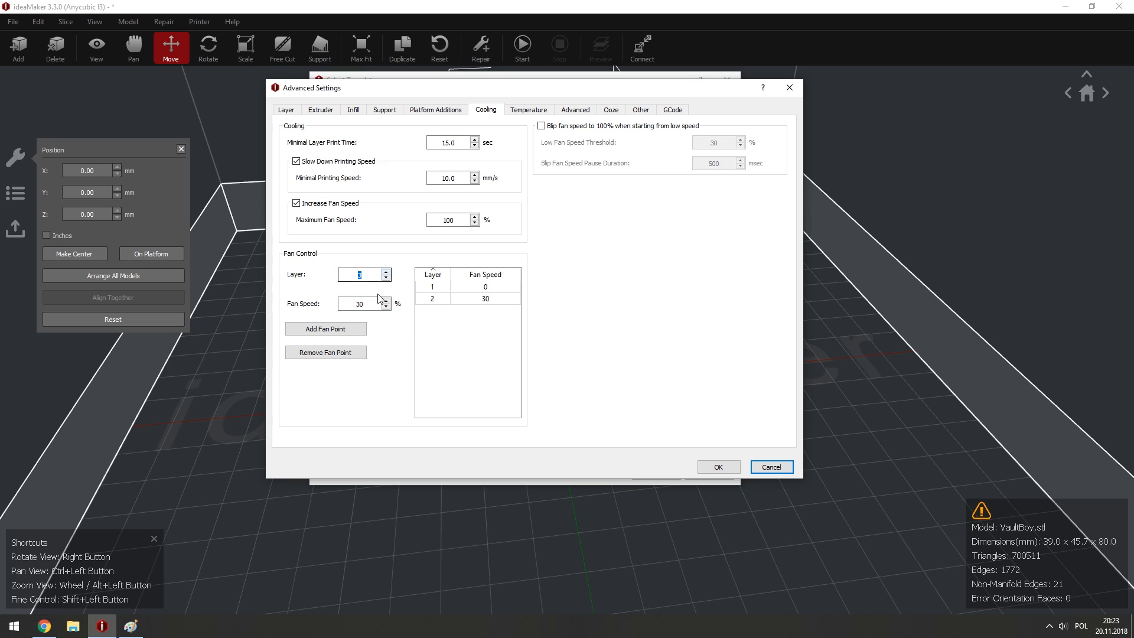
pyautogui.press('Tab')
pyautogui.write('60')
pyautogui.click(325, 328)
# Add a fan point for layer 4 with a fan speed of 100%.
pyautogui.write('4')
pyautogui.moveTo(373, 304); pyautogui.dragTo(293, 300)
pyautogui.write('100')
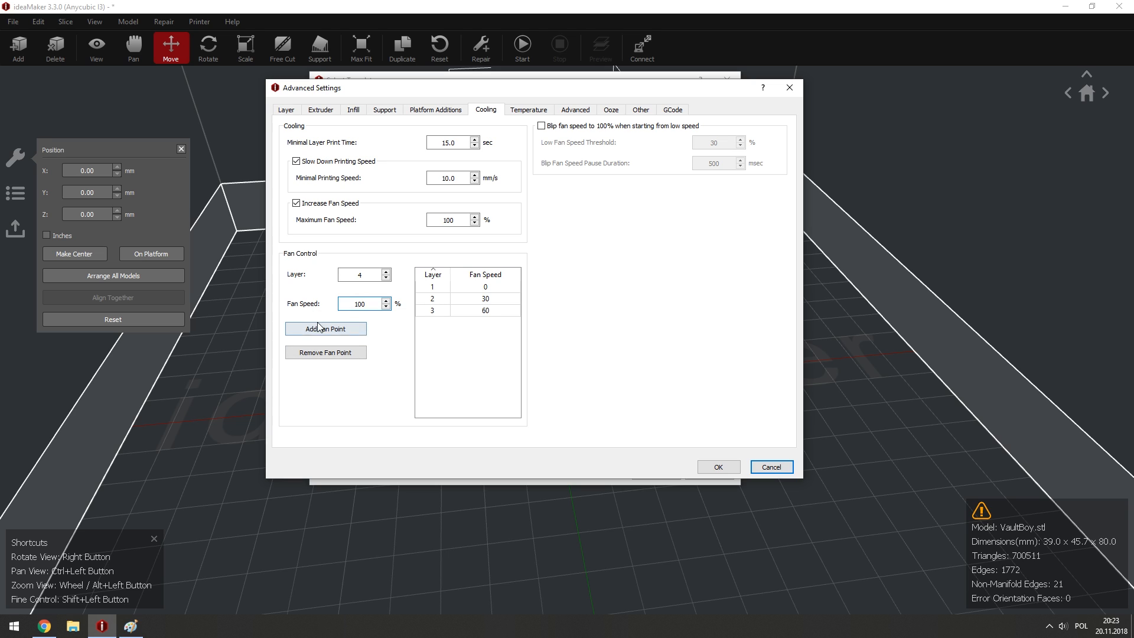
pyautogui.doubleClick(317, 327)
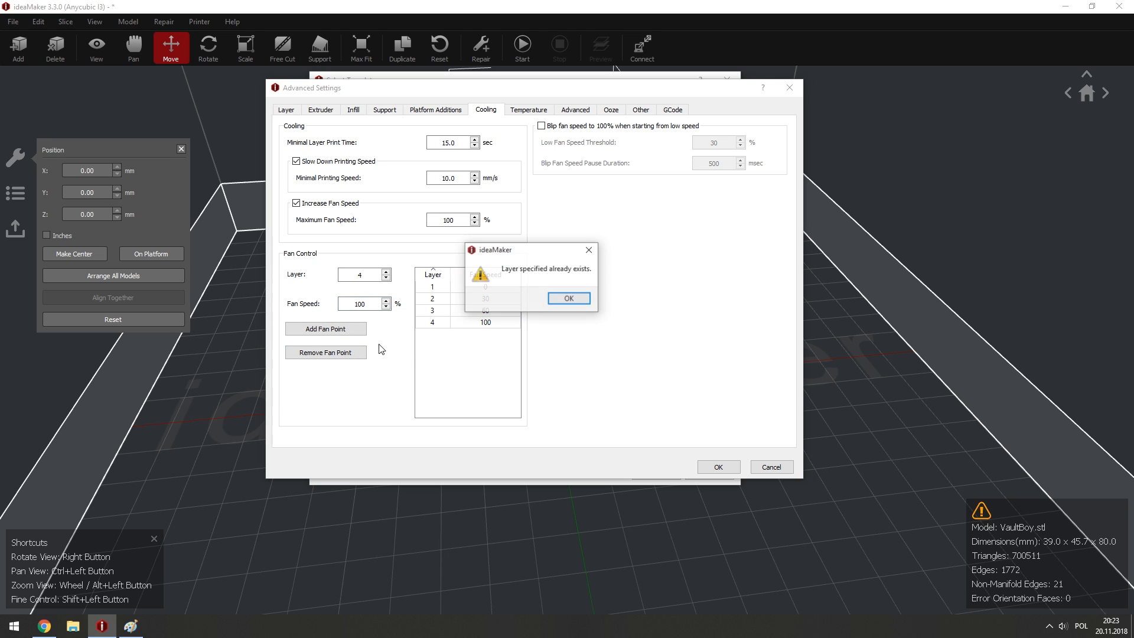
pyautogui.click(578, 300)
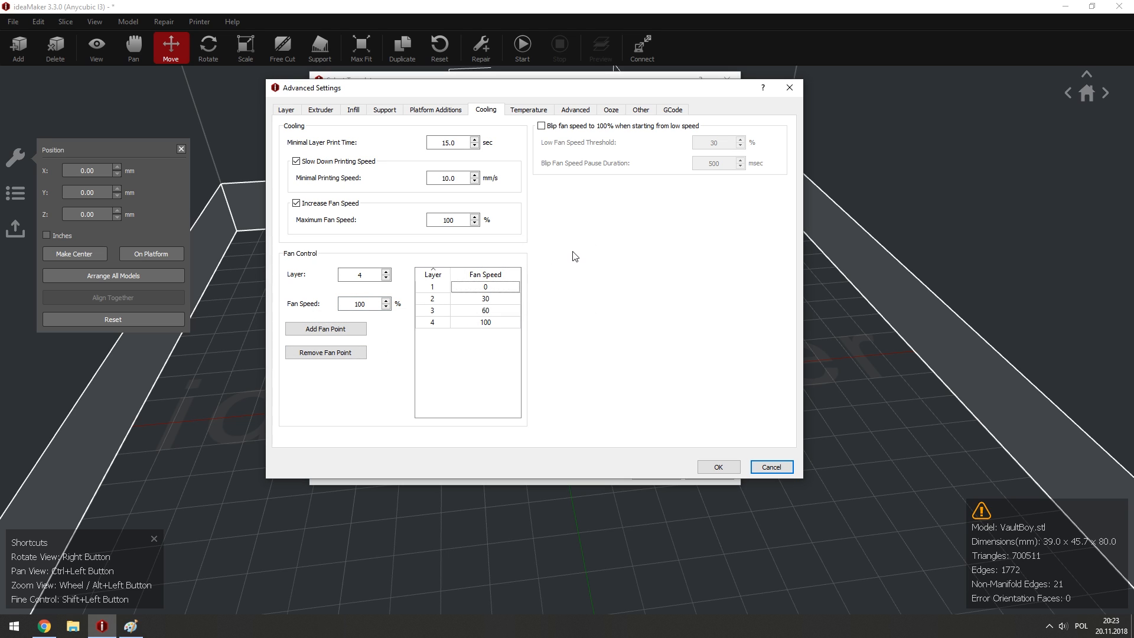
# Remove all the fan points for layers 1 to 4 from the fan control table.
pyautogui.click(513, 287)
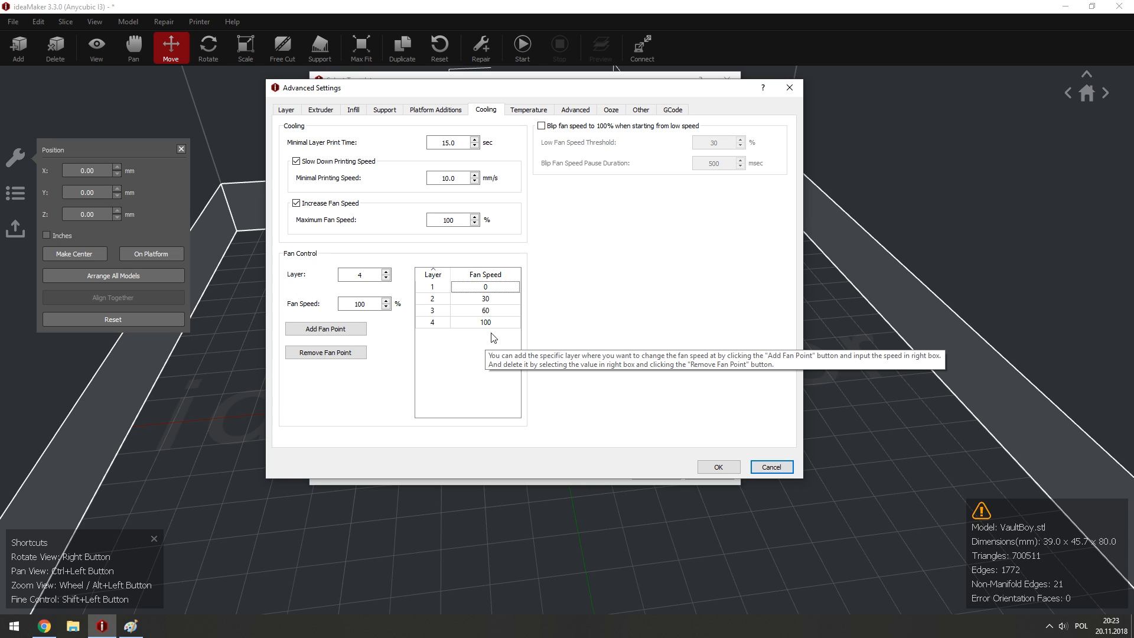
pyautogui.click(459, 314)
pyautogui.click(345, 352)
pyautogui.click(345, 352)
pyautogui.click(346, 352)
pyautogui.click(472, 286)
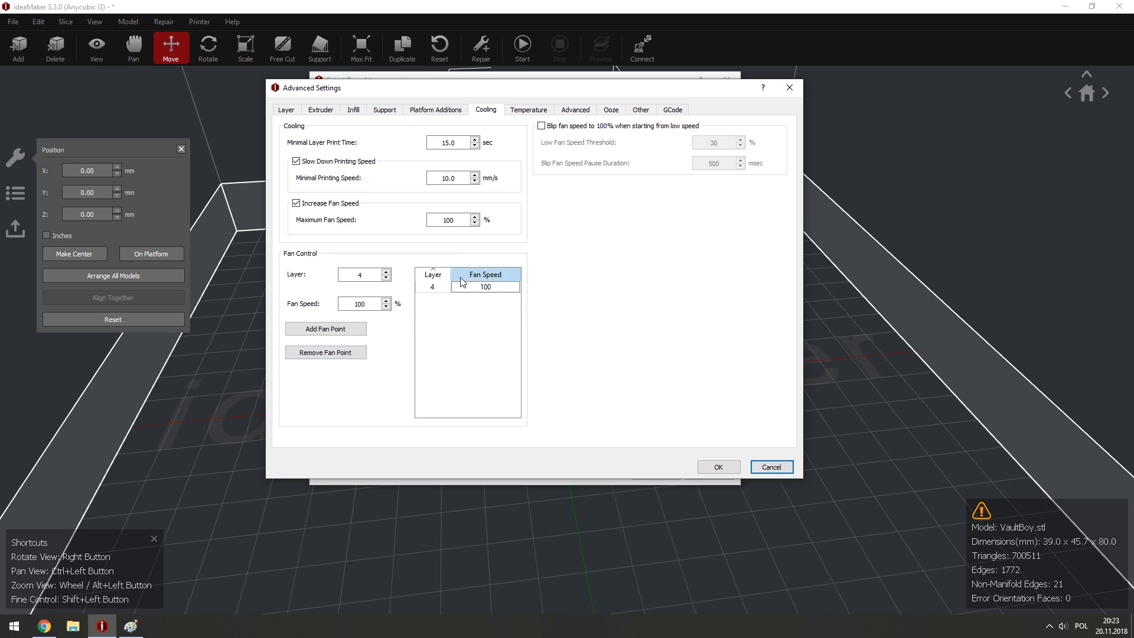
pyautogui.click(341, 352)
# Add a fan point for layer 1 with a fan speed of 100%.
pyautogui.click(387, 278)
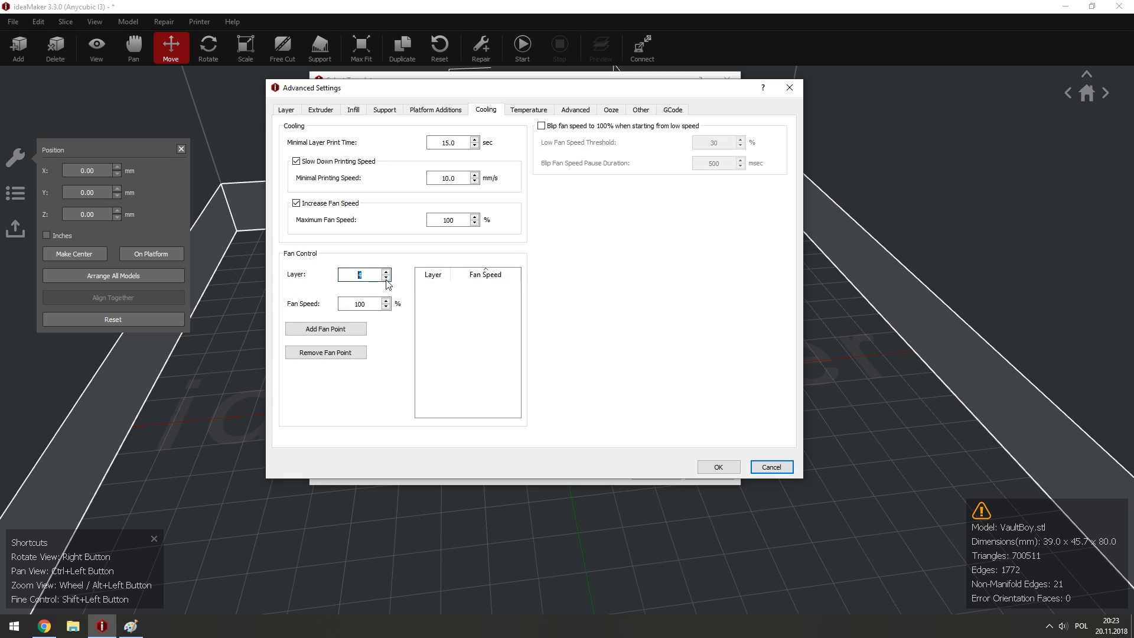
pyautogui.click(387, 278)
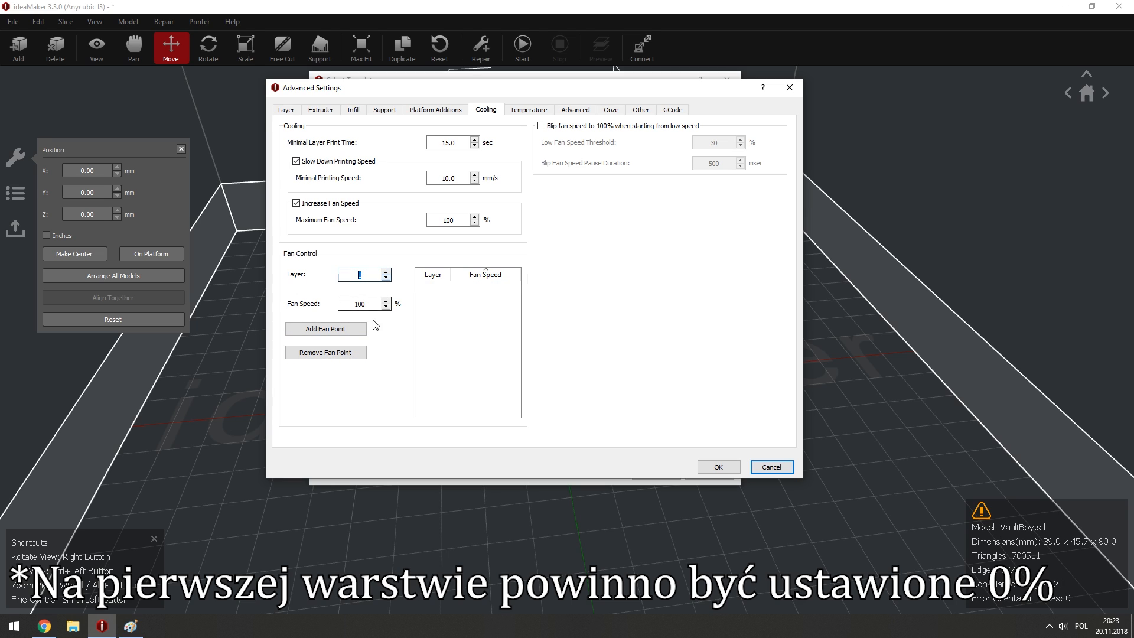
pyautogui.click(354, 328)
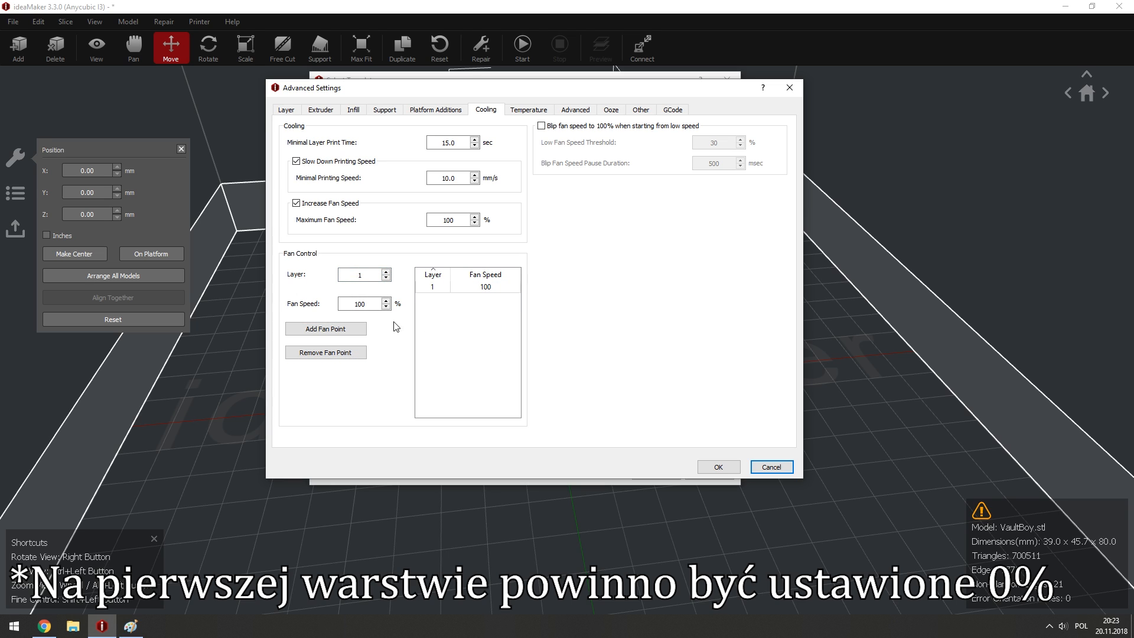
# Try to add a layer 1 fan point with a fan speed of 0%.
pyautogui.click(387, 278)
pyautogui.press('Tab')
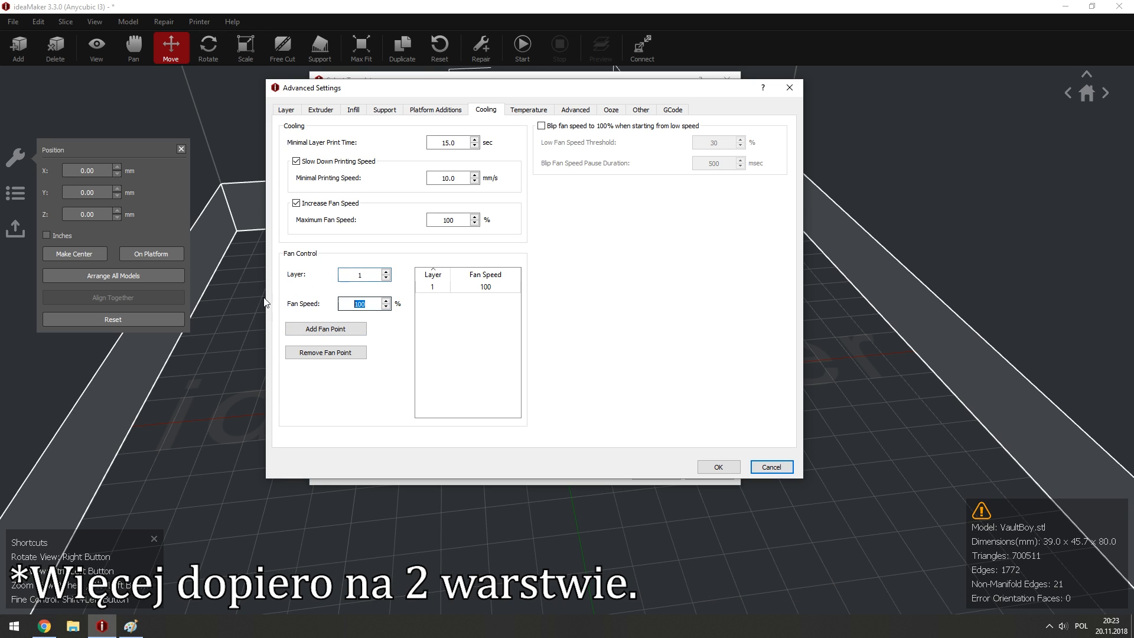
pyautogui.write('0')
pyautogui.click(326, 329)
pyautogui.click(568, 299)
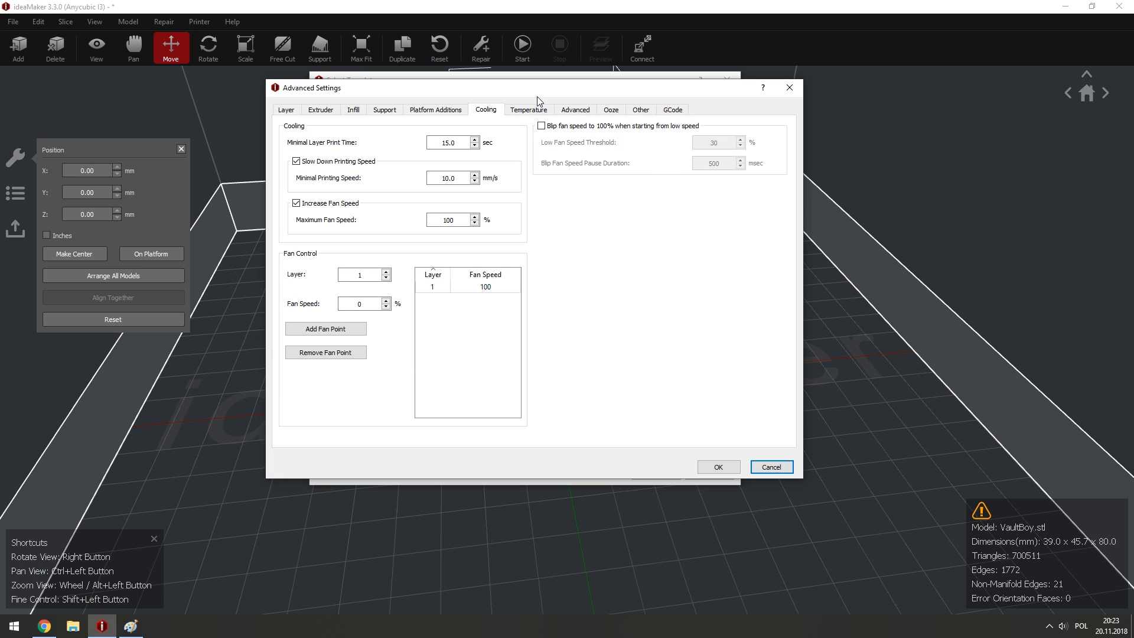
# Enable blipping the fan speed to 100% when starting from low speed.
pyautogui.click(541, 126)
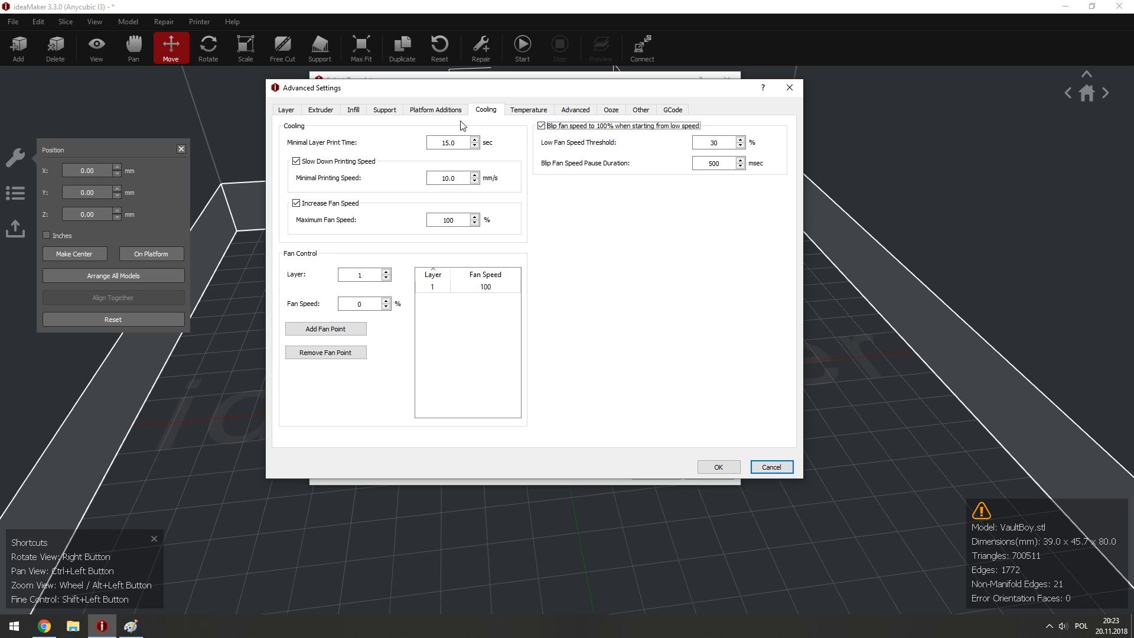
# Add a fan point at layer 2 with a fan speed of 5%.
pyautogui.moveTo(526, 91); pyautogui.dragTo(562, 123)
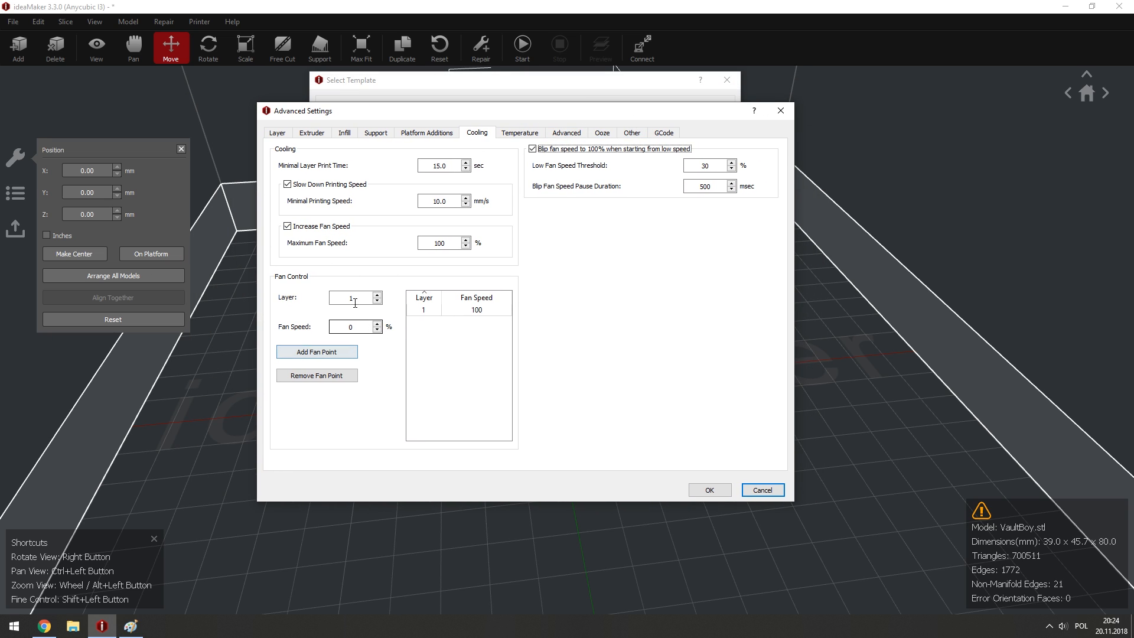
pyautogui.moveTo(361, 328); pyautogui.dragTo(305, 327)
pyautogui.write('5')
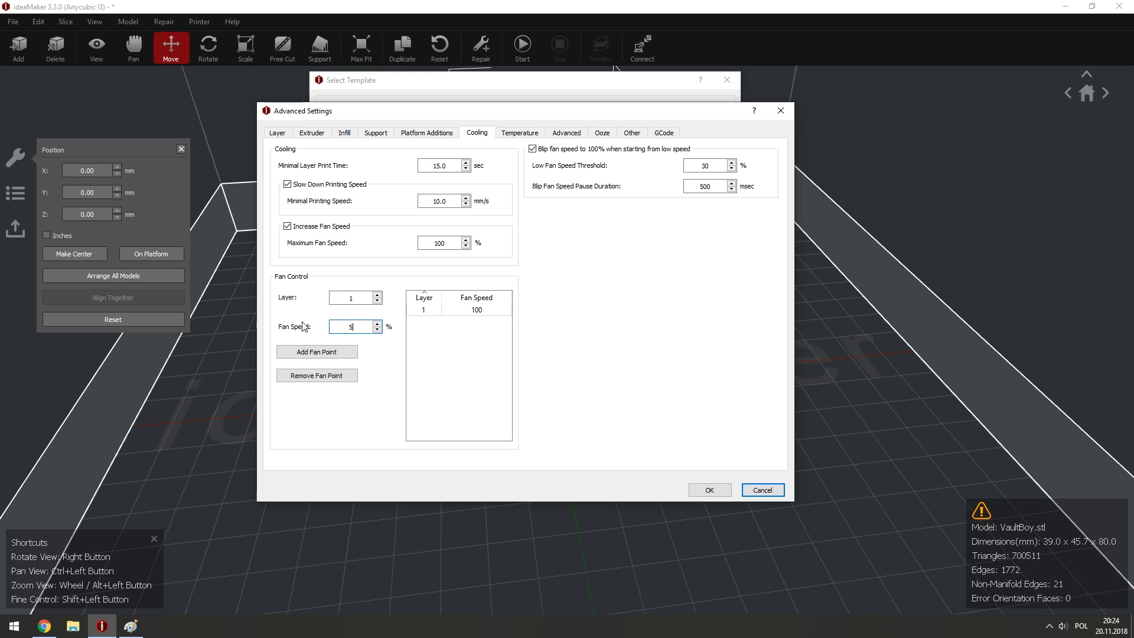
pyautogui.click(378, 302)
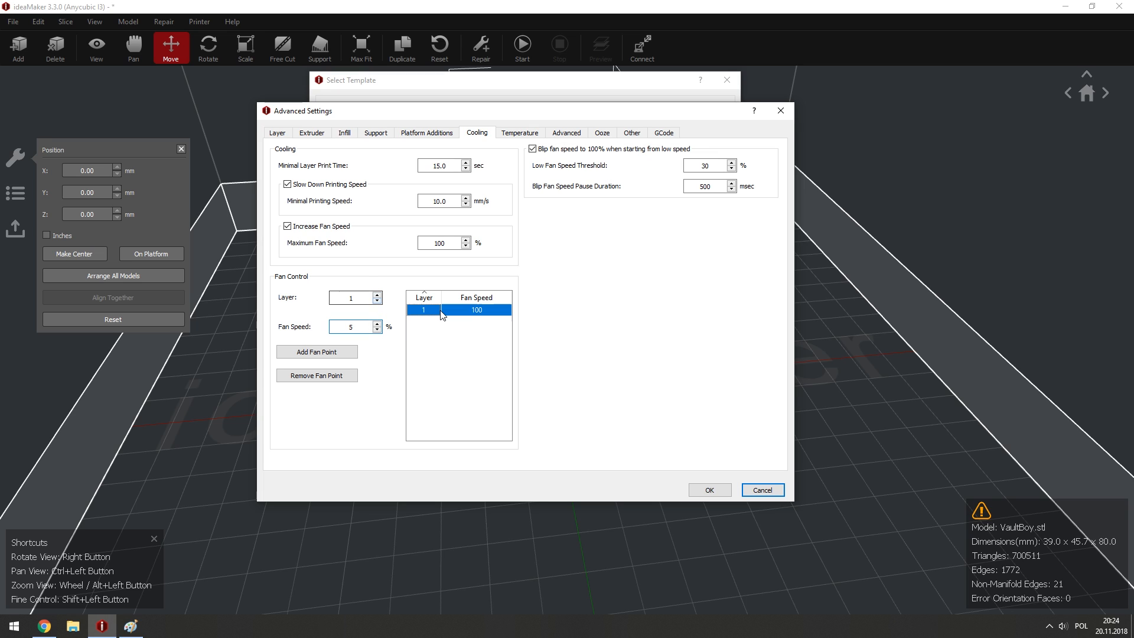
pyautogui.click(376, 295)
pyautogui.click(317, 352)
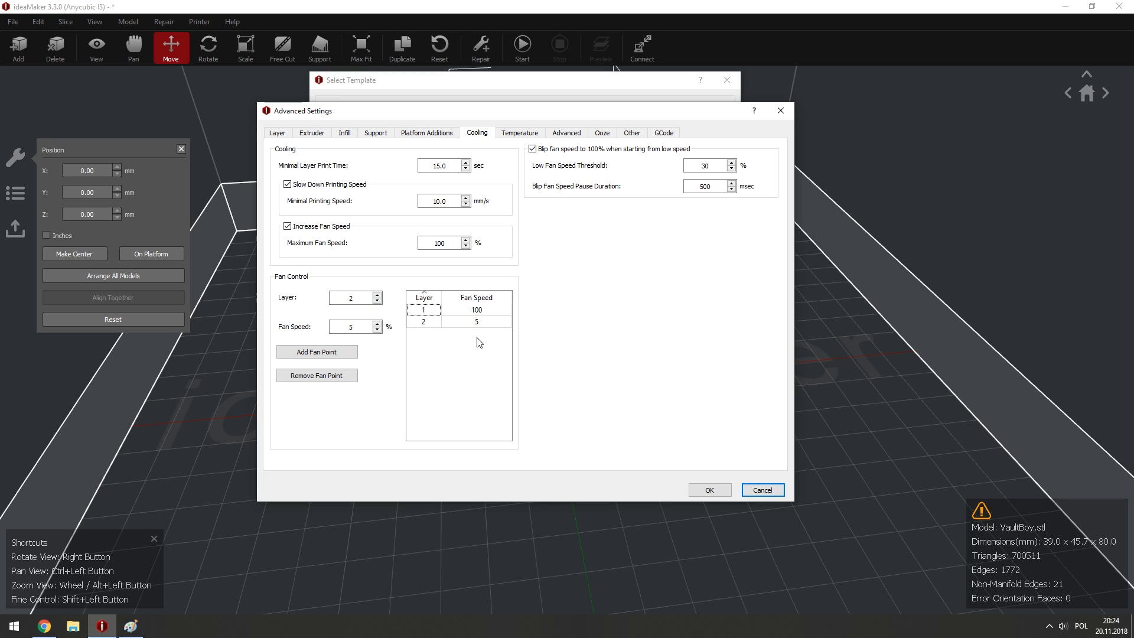
# Remove both fan points, for layers 1 and 2, from the fan control list.
pyautogui.click(476, 322)
pyautogui.click(447, 330)
pyautogui.click(449, 313)
pyautogui.click(331, 376)
pyautogui.click(330, 376)
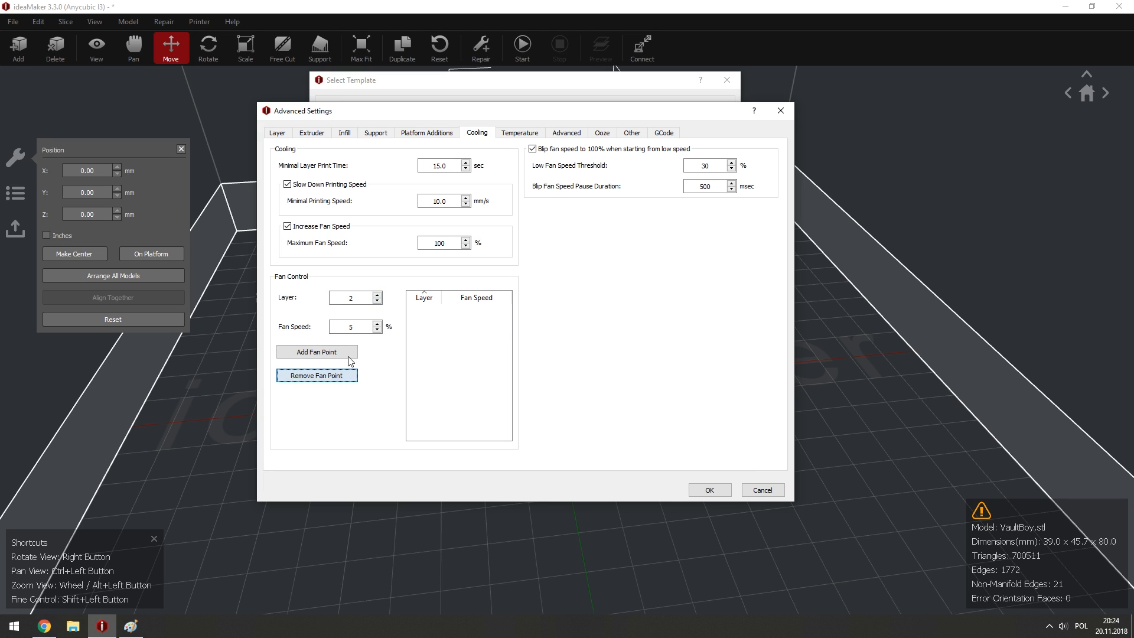
# Add a fan point at layer 1 with a fan speed of 5%.
pyautogui.click(377, 301)
pyautogui.click(338, 357)
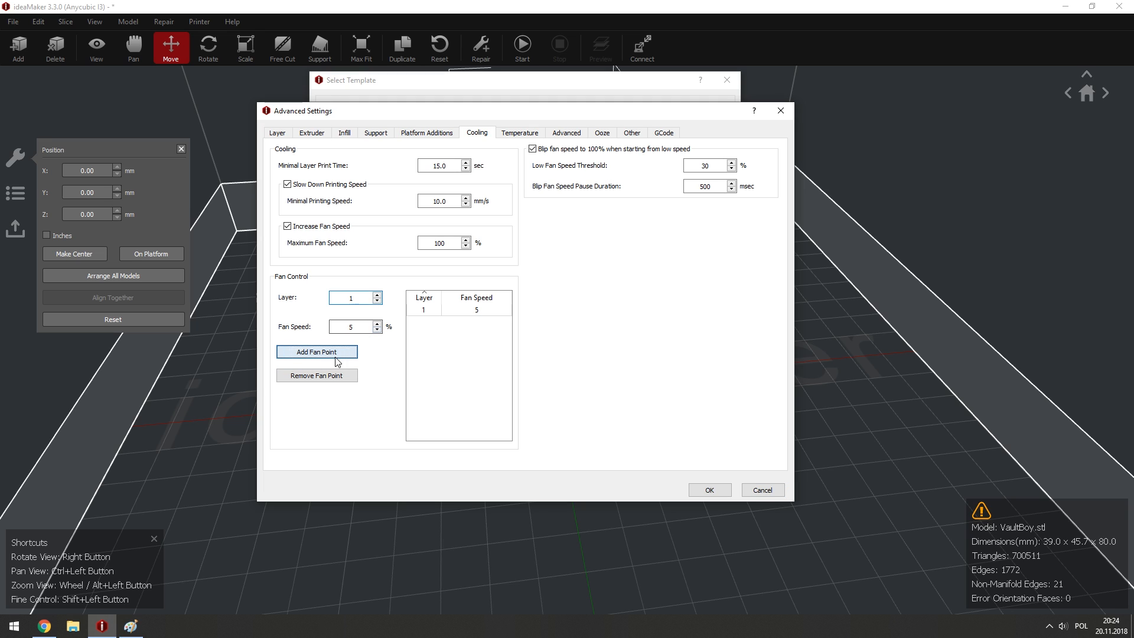
pyautogui.click(462, 404)
pyautogui.moveTo(459, 389)
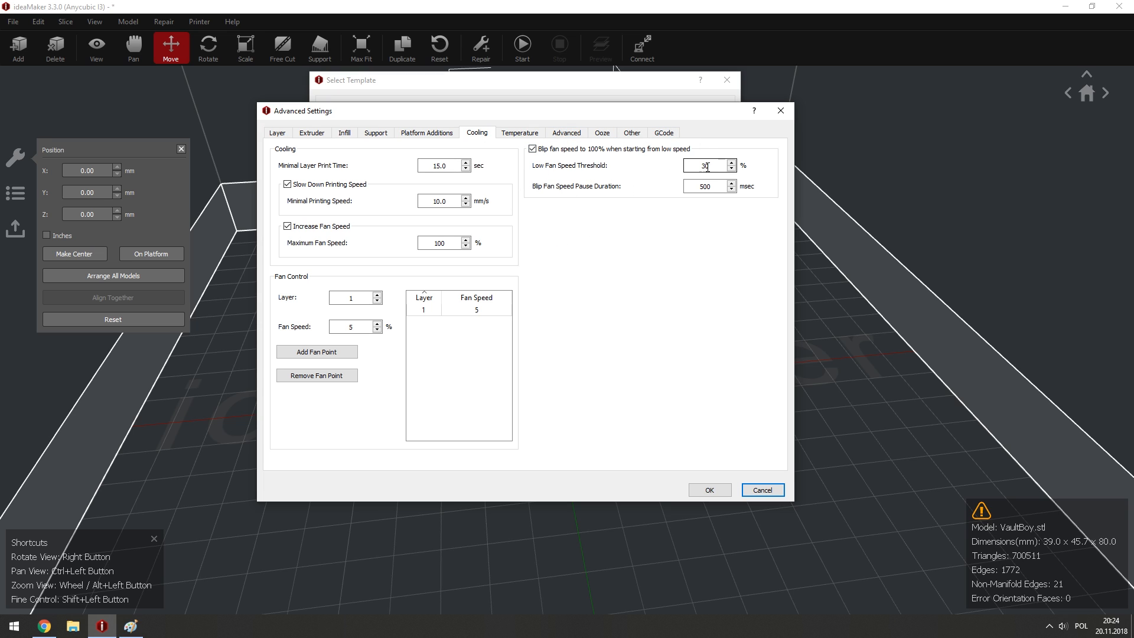
pyautogui.doubleClick(683, 165)
pyautogui.click(723, 163)
pyautogui.doubleClick(692, 189)
pyautogui.click(475, 310)
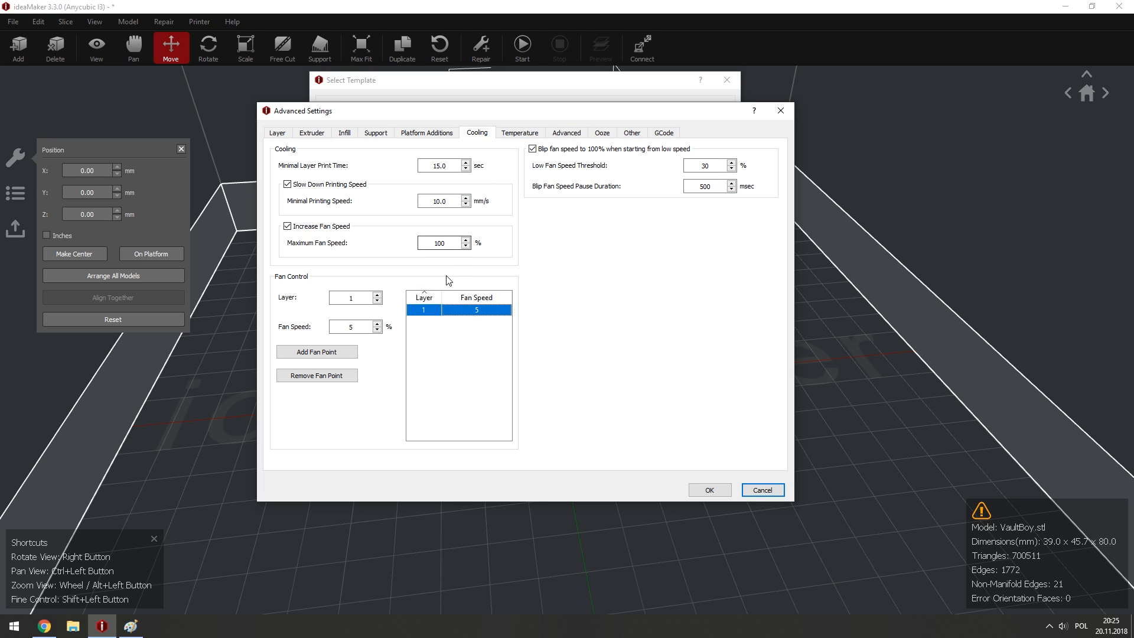
pyautogui.click(460, 313)
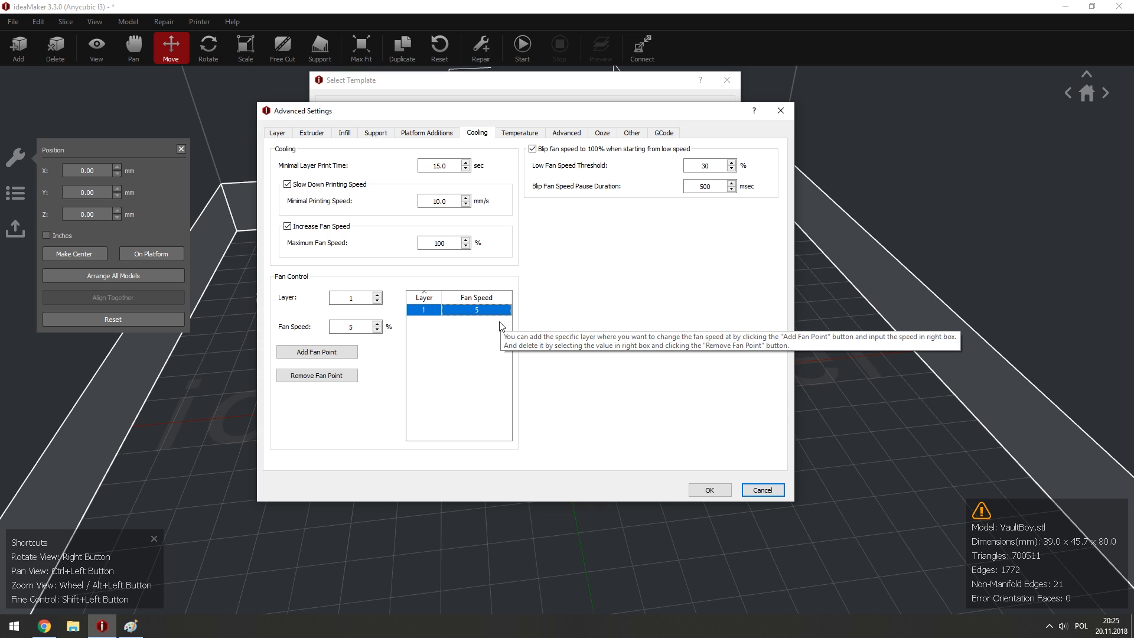
# Disable blipping the fan to 100% when starting from low speed, and remove the layer 1 fan point.
pyautogui.click(567, 149)
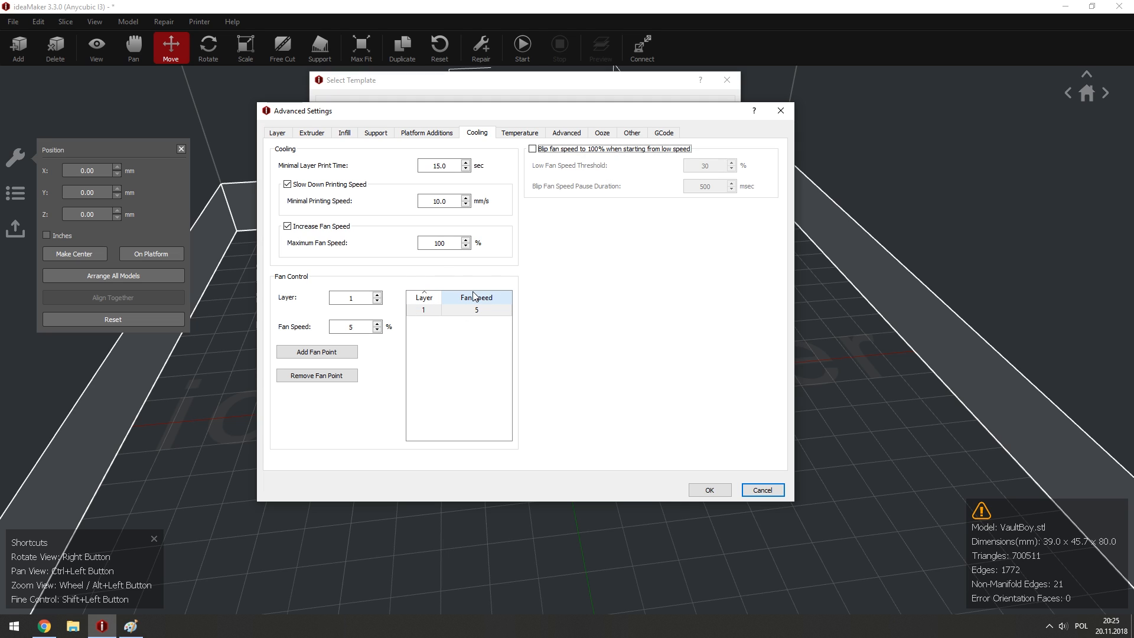
pyautogui.click(452, 313)
pyautogui.click(348, 381)
# Add a fan point at layer 2 with a fan speed of 100%.
pyautogui.moveTo(364, 327); pyautogui.dragTo(306, 327)
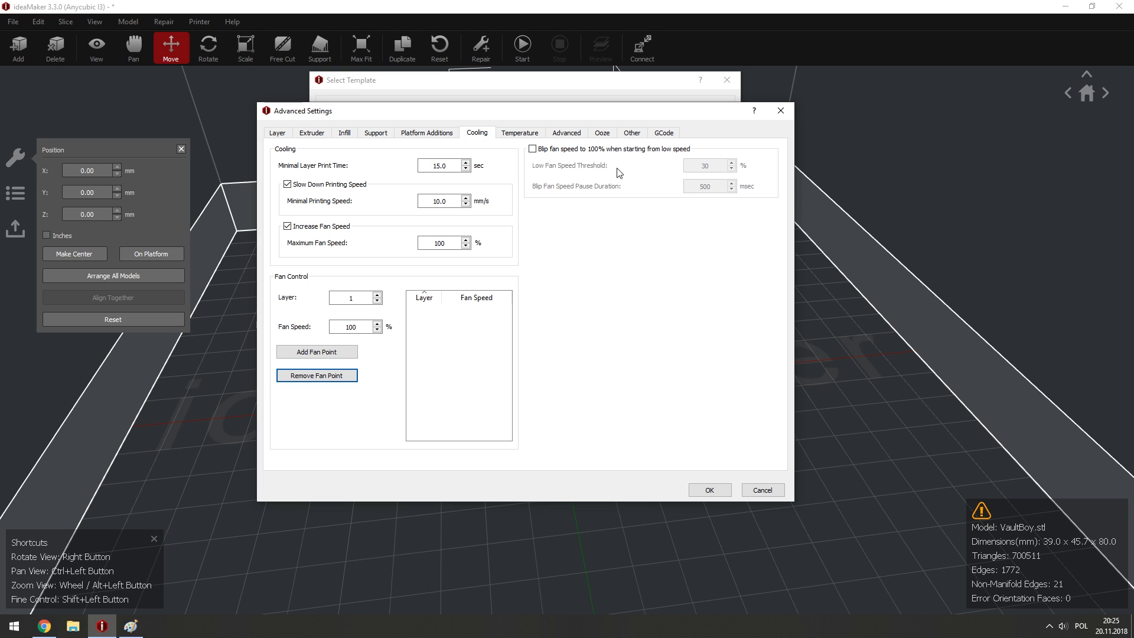
pyautogui.moveTo(610, 170)
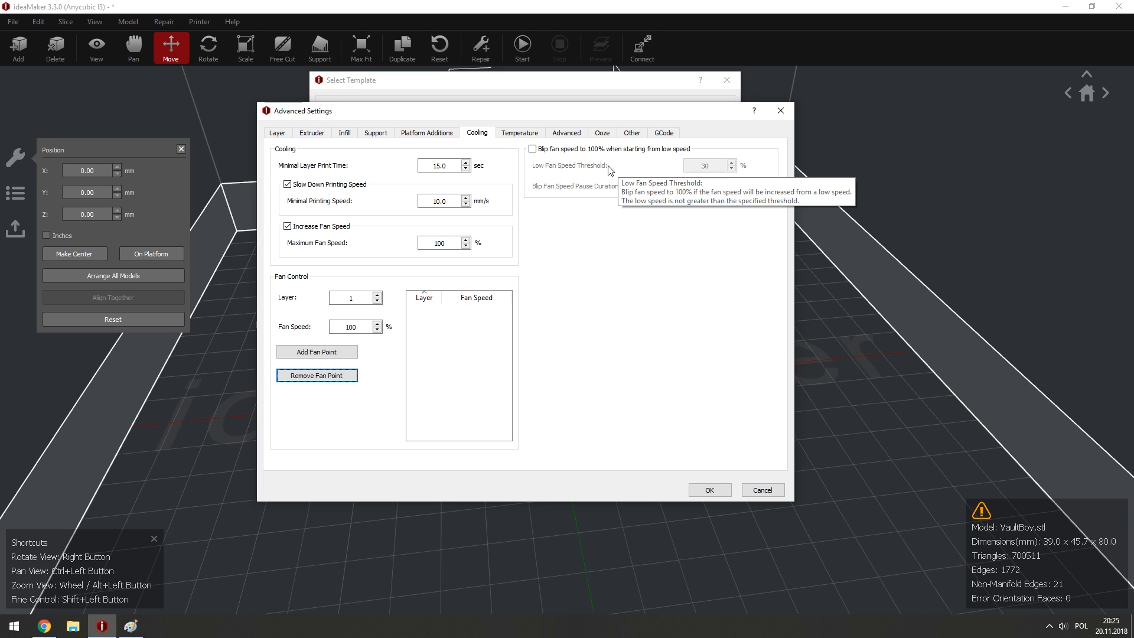
pyautogui.moveTo(532, 118); pyautogui.dragTo(568, 116)
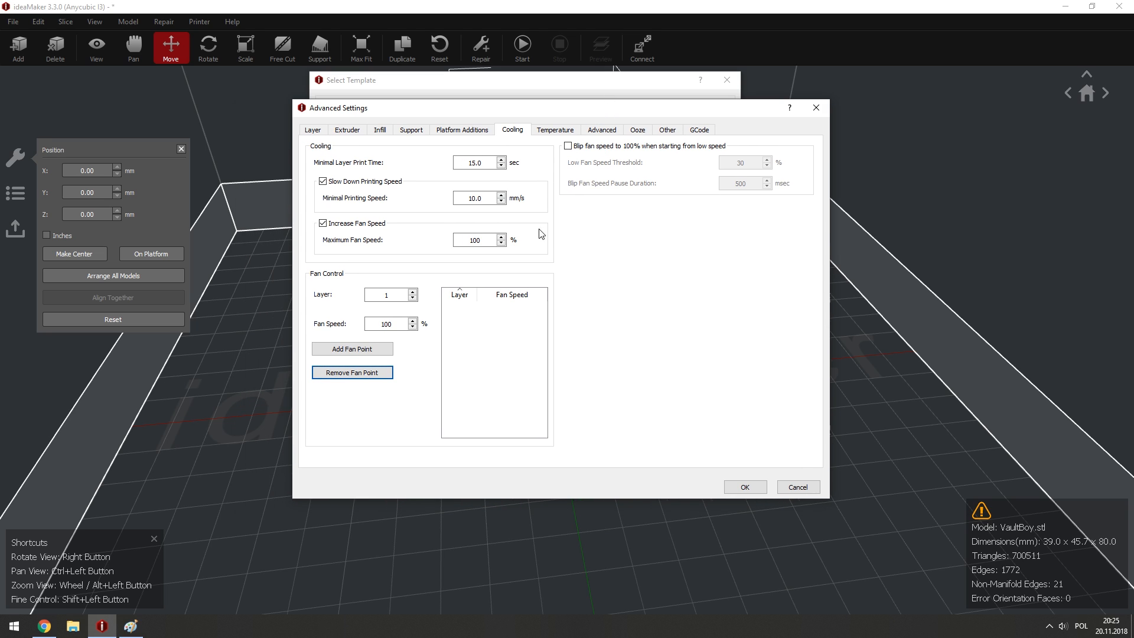
pyautogui.click(412, 292)
pyautogui.click(352, 348)
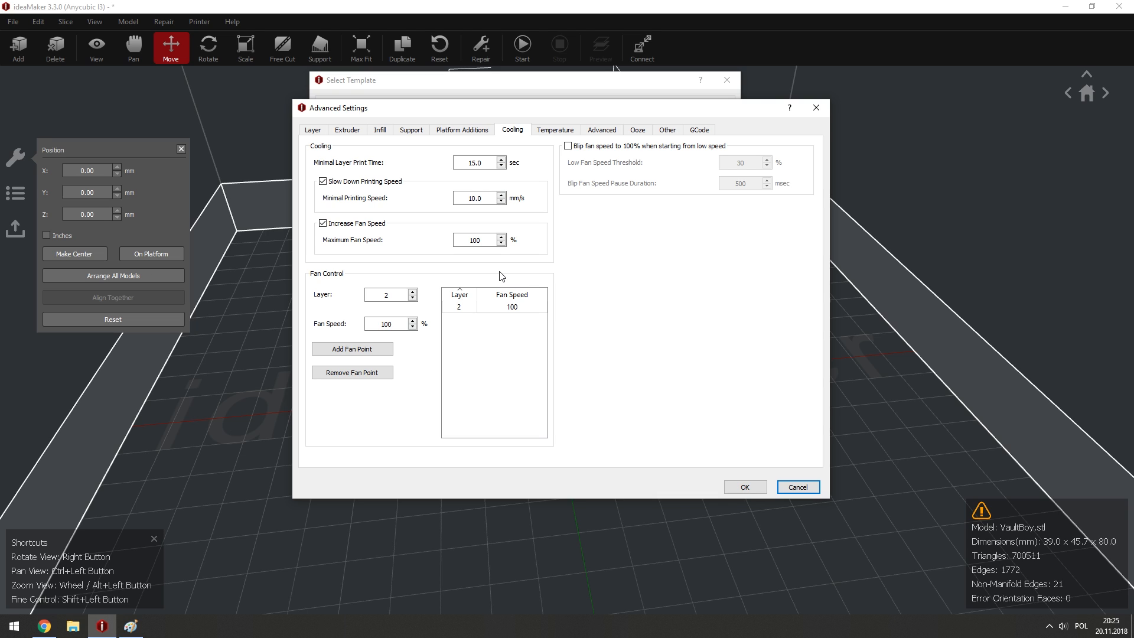
# Set the primary extruder temperature to 200 °C in the temperature settings.
pyautogui.click(552, 131)
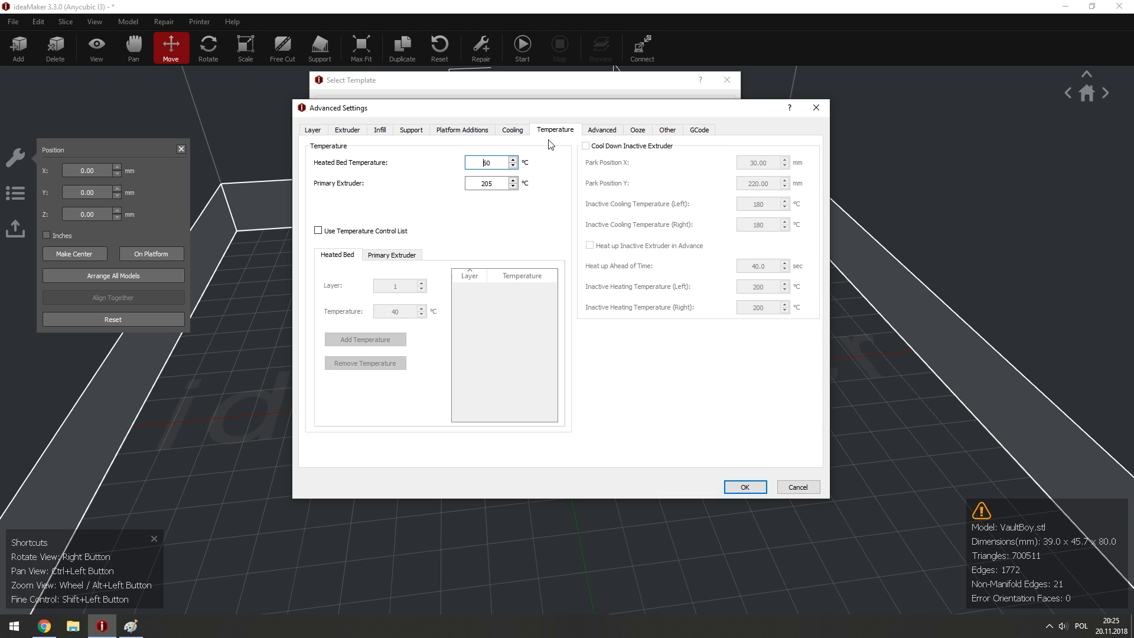
pyautogui.moveTo(488, 114); pyautogui.dragTo(450, 106)
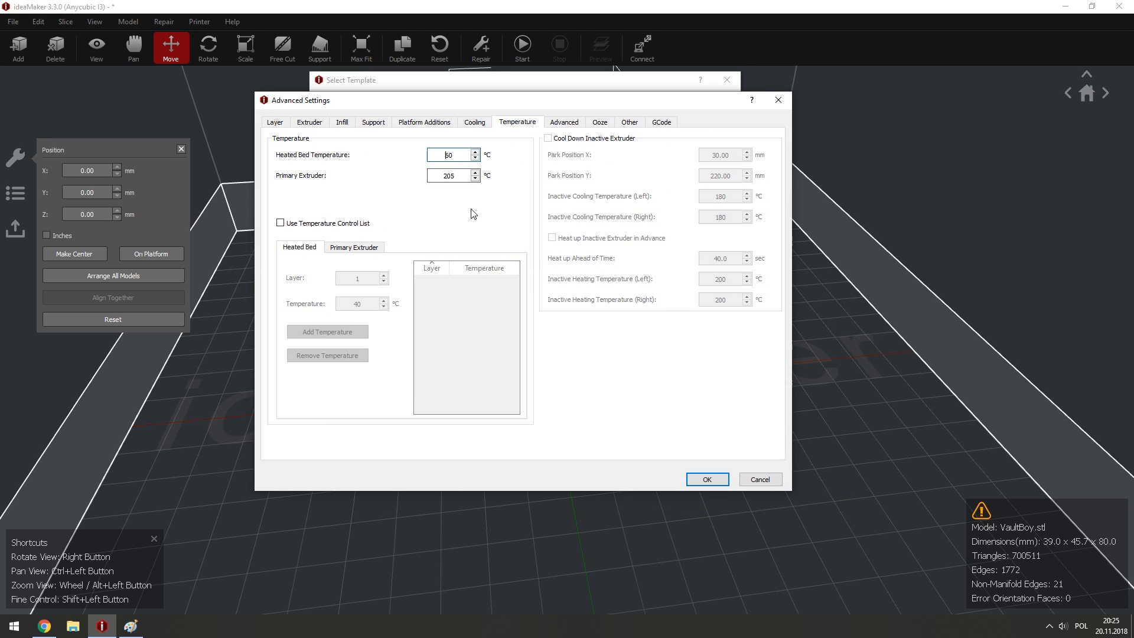
pyautogui.doubleClick(450, 176)
pyautogui.write('200')
pyautogui.moveTo(605, 100); pyautogui.dragTo(641, 100)
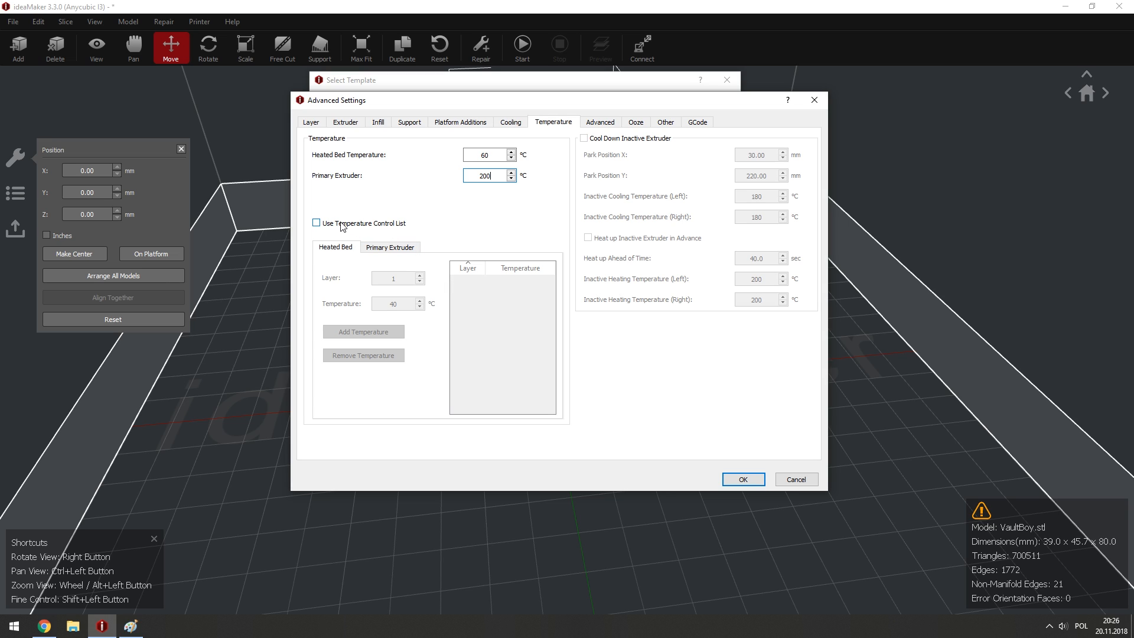
# Enable the temperature control list and enter layer 10 and 23 °C for the heated bed.
pyautogui.click(511, 123)
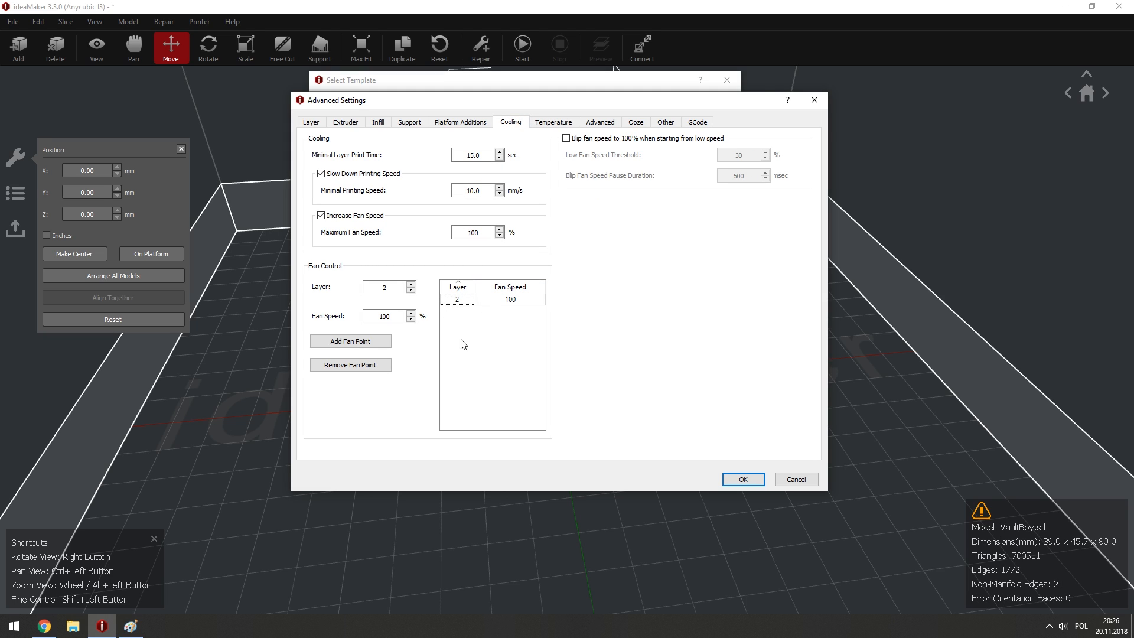
pyautogui.click(541, 123)
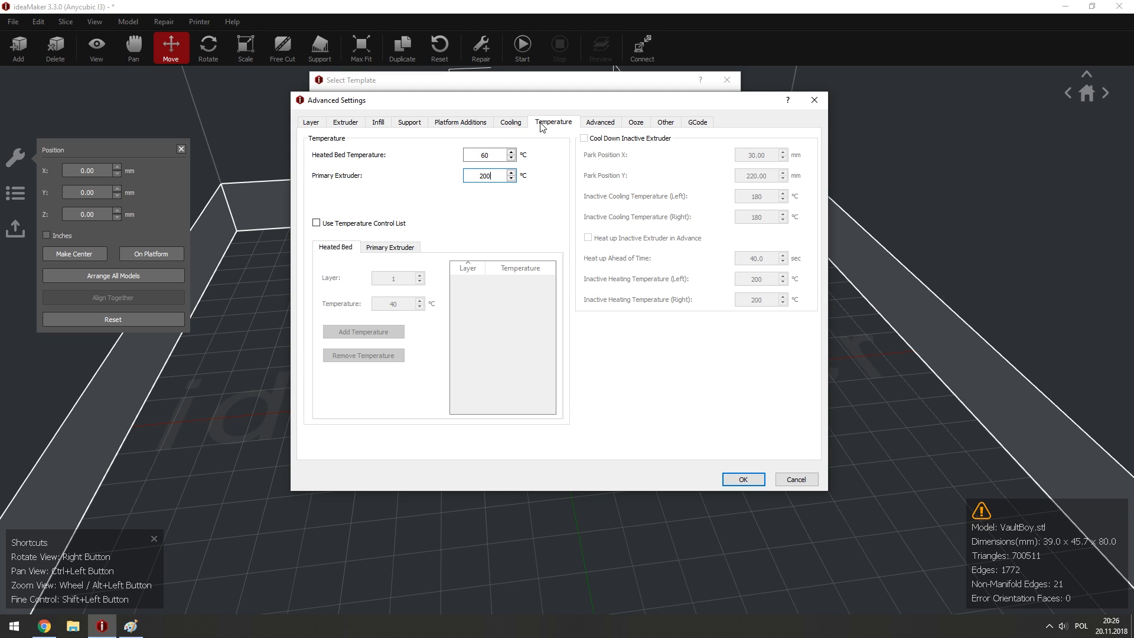
pyautogui.click(363, 223)
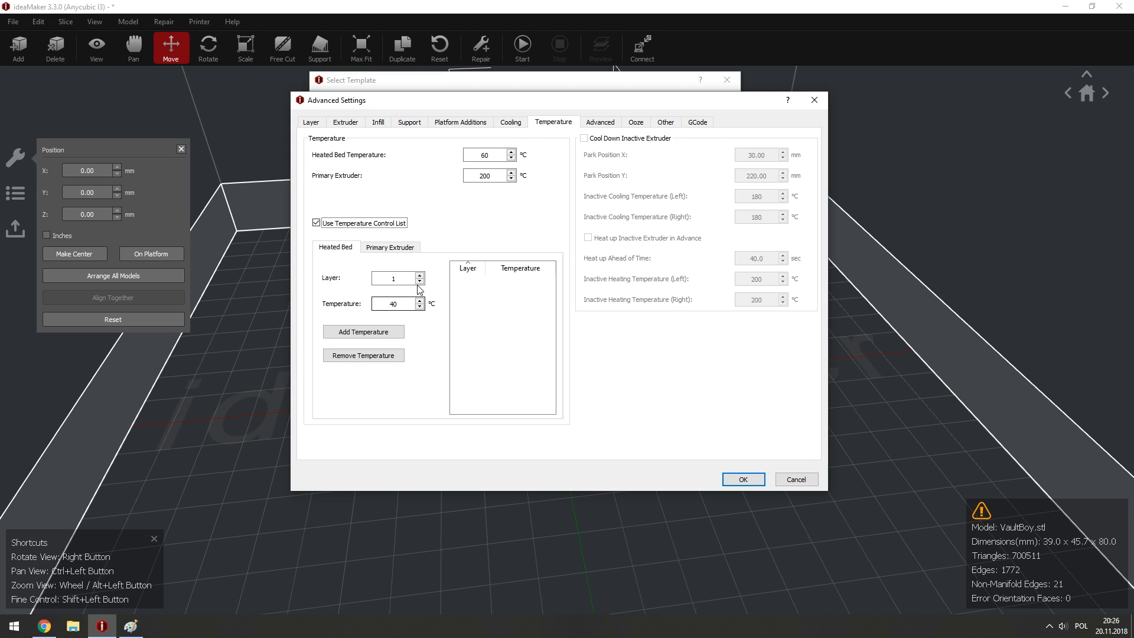
pyautogui.moveTo(408, 279); pyautogui.dragTo(370, 280)
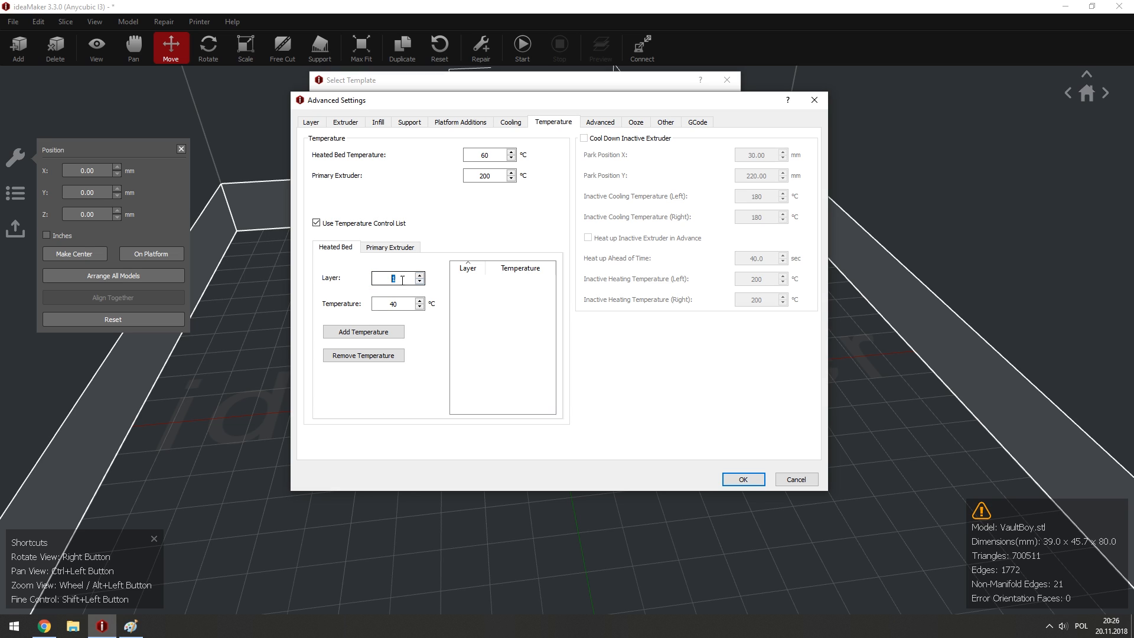
pyautogui.write('10')
pyautogui.press('Tab')
# Add a primary extruder temperature point of 230 °C at layer 20 to the temperature control list.
pyautogui.click(326, 224)
pyautogui.click(372, 248)
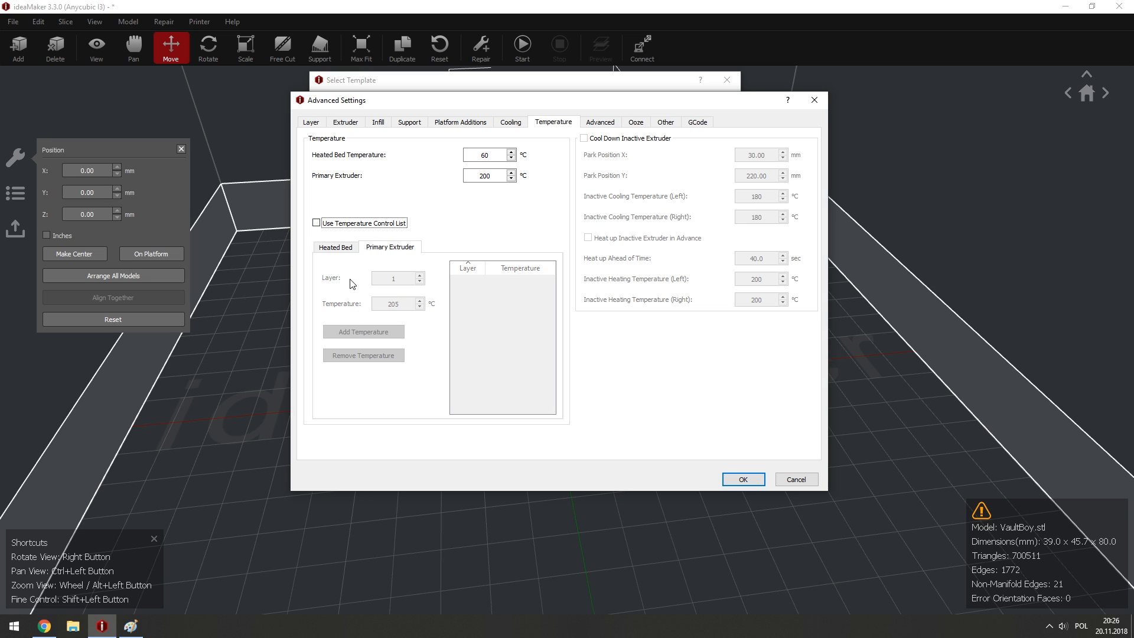
pyautogui.click(327, 224)
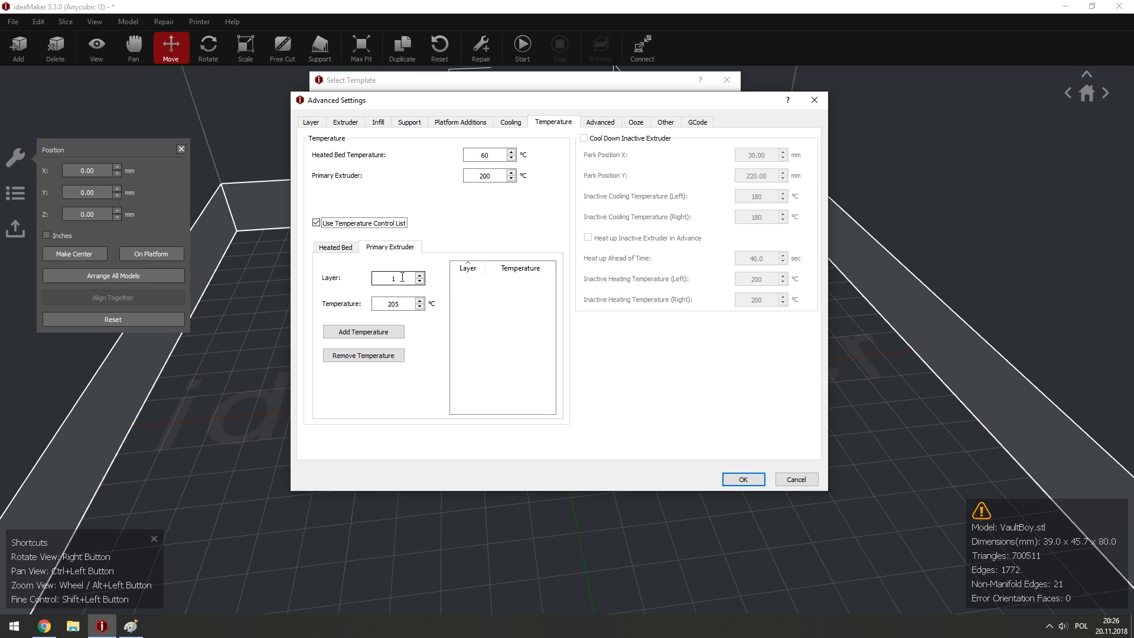
pyautogui.doubleClick(410, 277)
pyautogui.write('20')
pyautogui.press('Tab')
pyautogui.write('230')
pyautogui.click(395, 331)
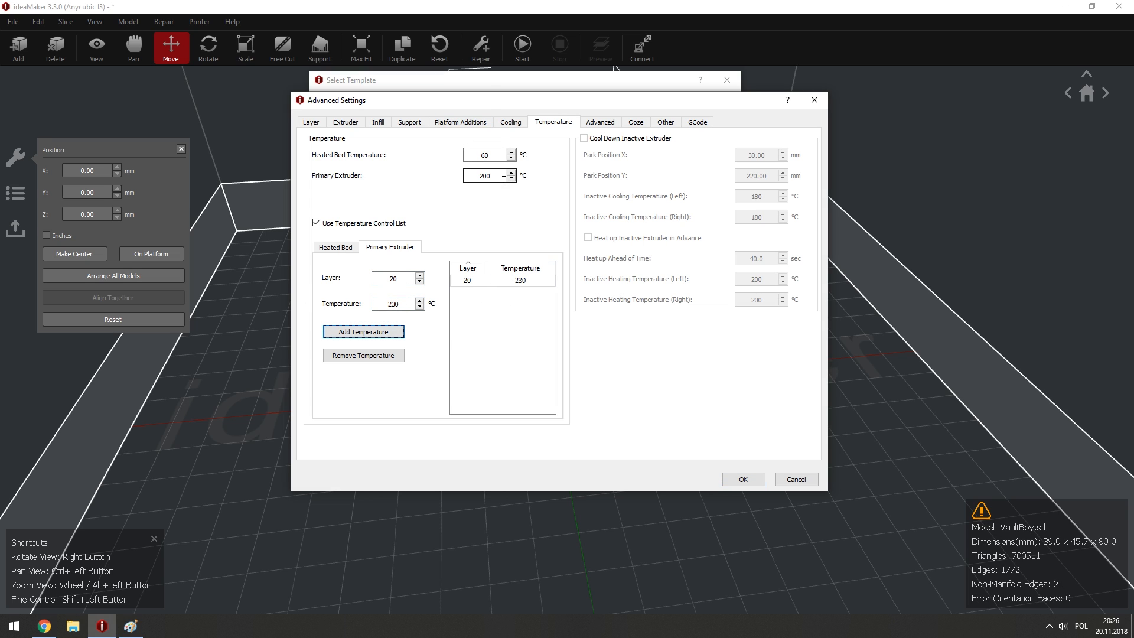
# Remove the layer 20 extruder temperature point and turn off the temperature control list.
pyautogui.click(519, 281)
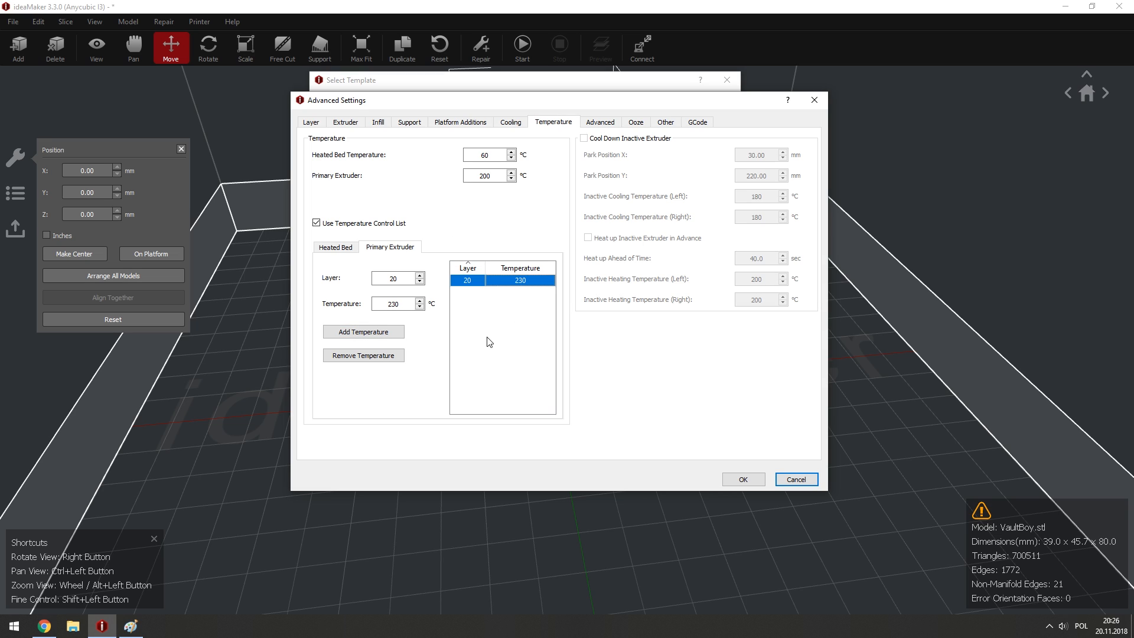
pyautogui.click(387, 355)
pyautogui.click(335, 247)
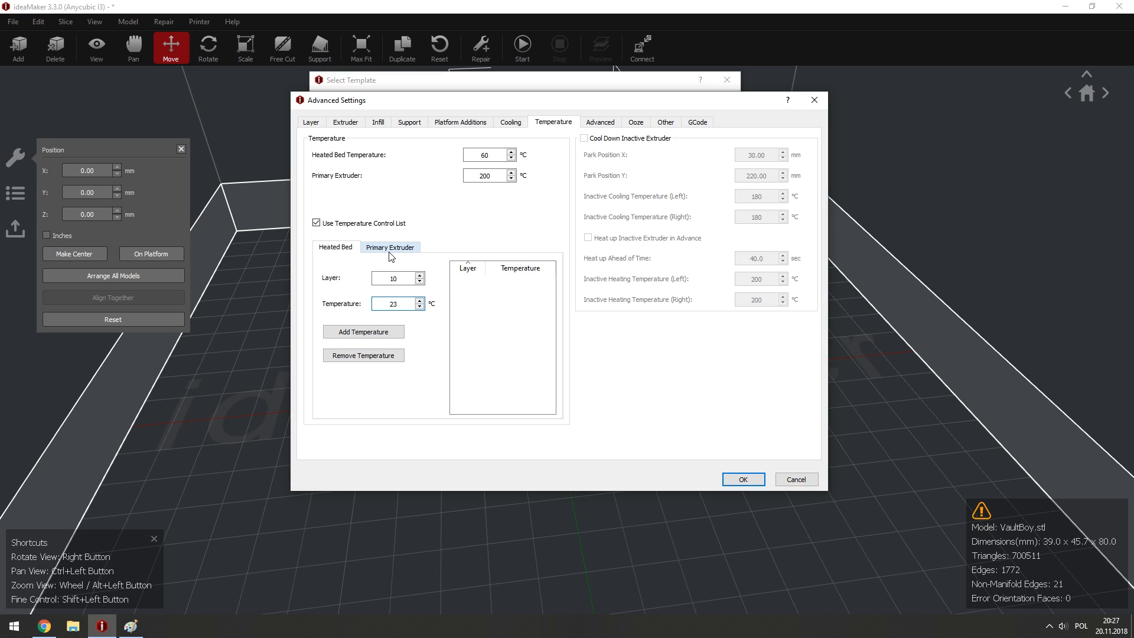
pyautogui.click(316, 223)
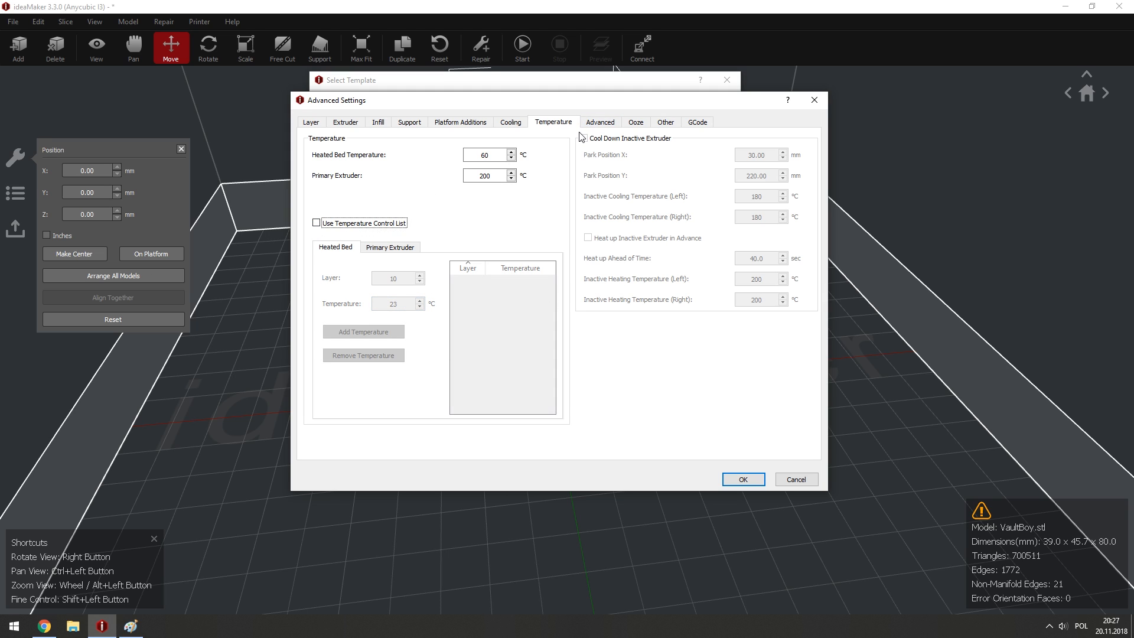
# Keep the filament settings override enabled and set the primary filament flowrate to 100%.
pyautogui.click(599, 121)
pyautogui.moveTo(537, 104); pyautogui.dragTo(501, 97)
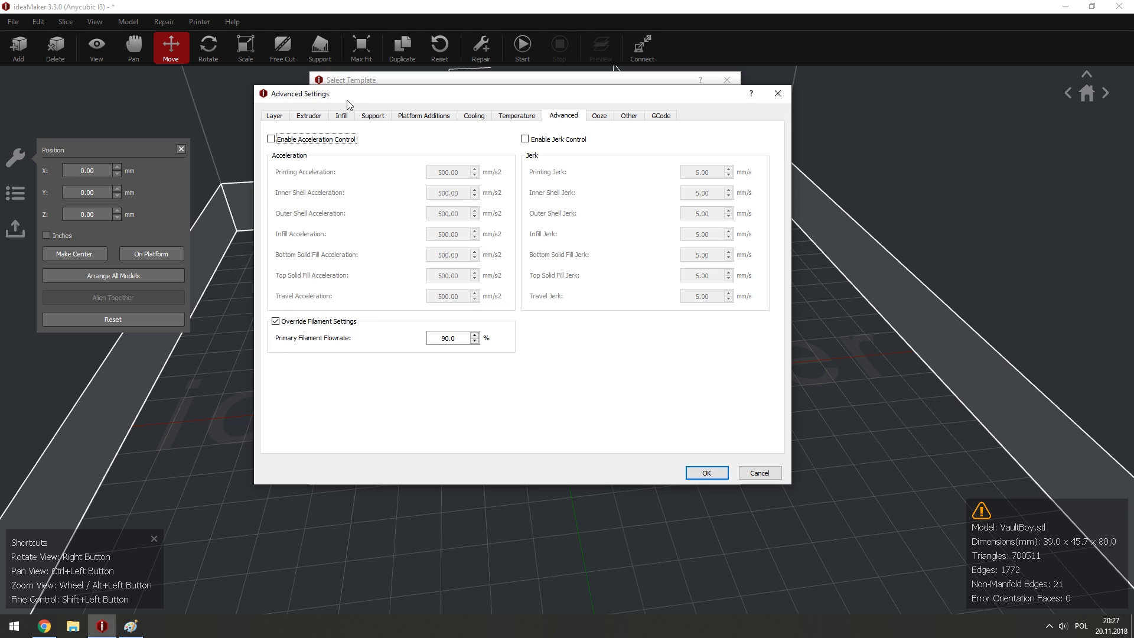
pyautogui.moveTo(346, 100); pyautogui.dragTo(418, 104)
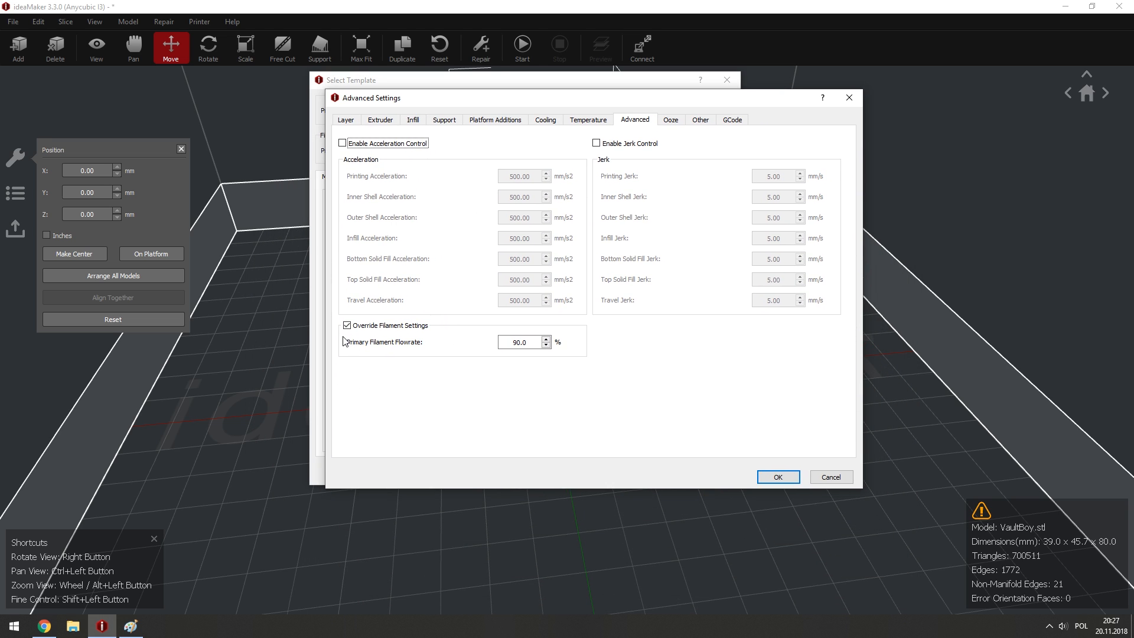
pyautogui.click(349, 328)
pyautogui.click(348, 328)
pyautogui.click(348, 325)
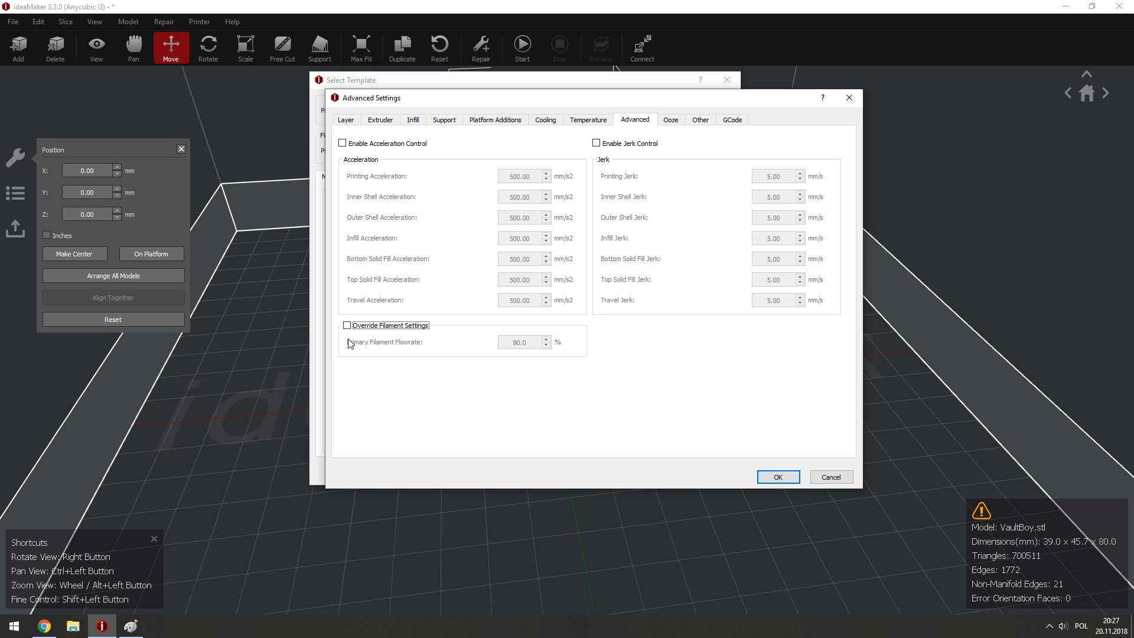
pyautogui.click(347, 326)
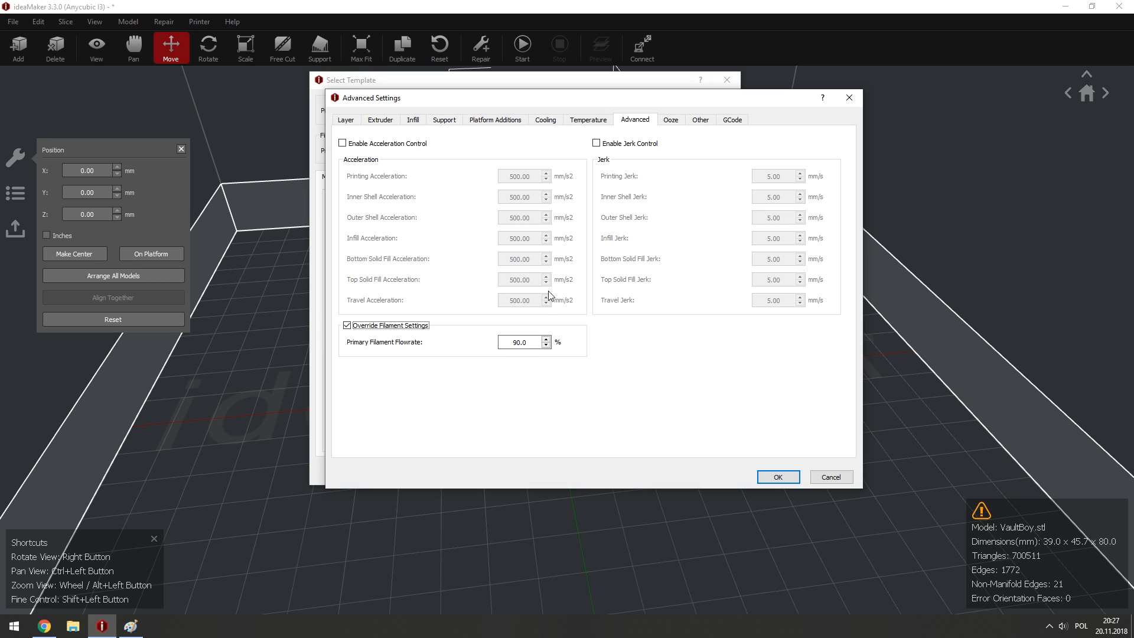
pyautogui.moveTo(513, 348); pyautogui.dragTo(525, 348)
pyautogui.write('1')
# Try out acceleration control and jerk control, leaving both disabled.
pyautogui.click(392, 145)
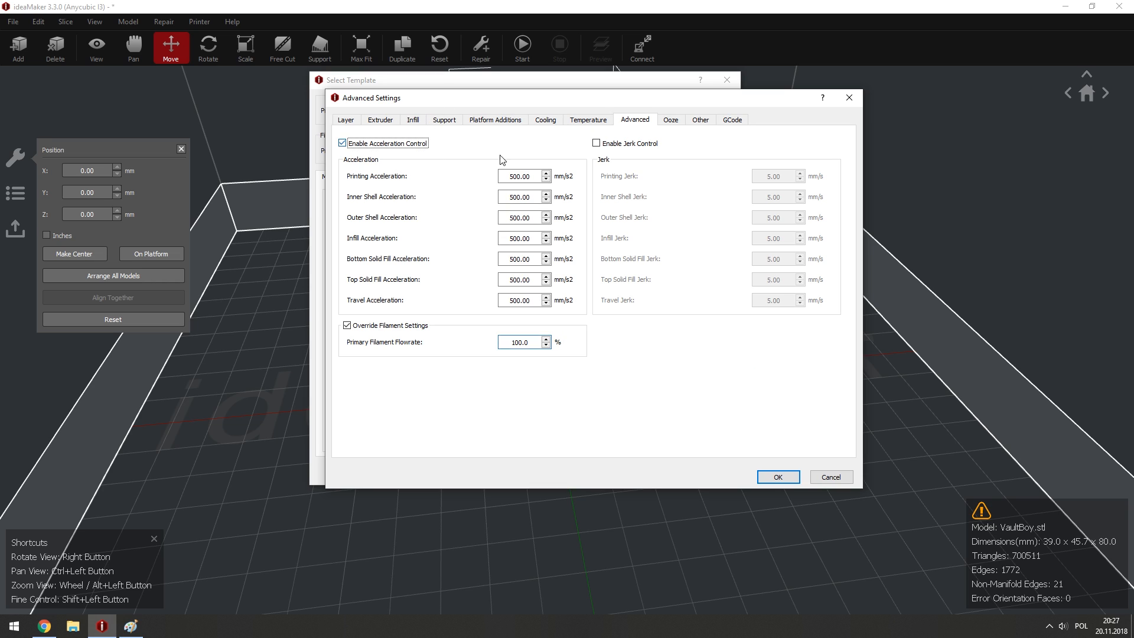
pyautogui.click(610, 144)
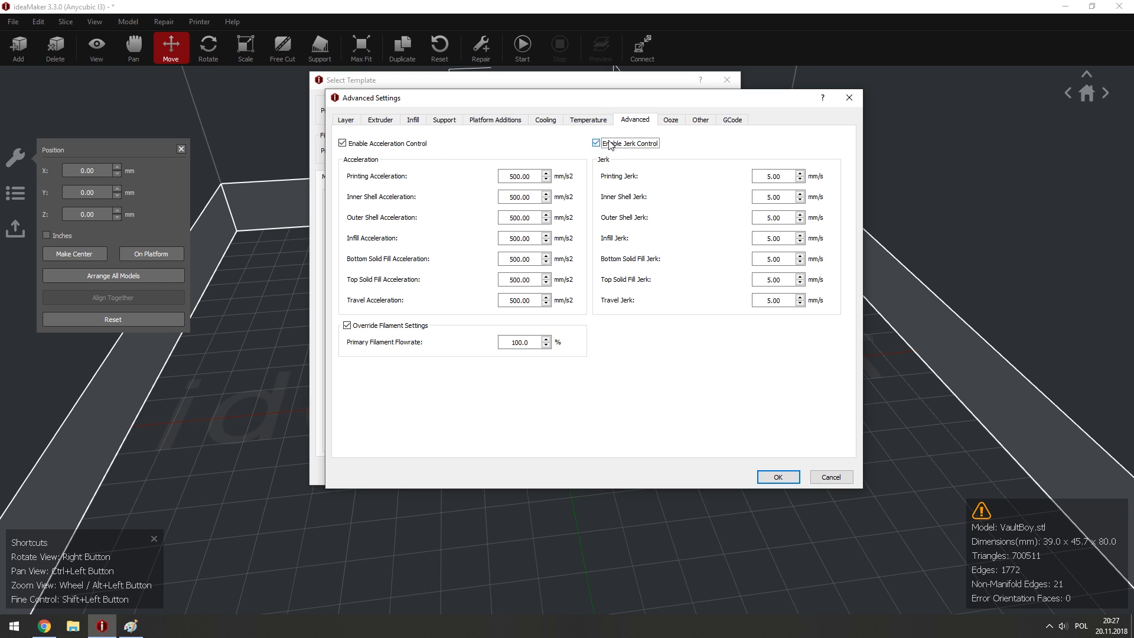
pyautogui.click(610, 144)
pyautogui.click(610, 144)
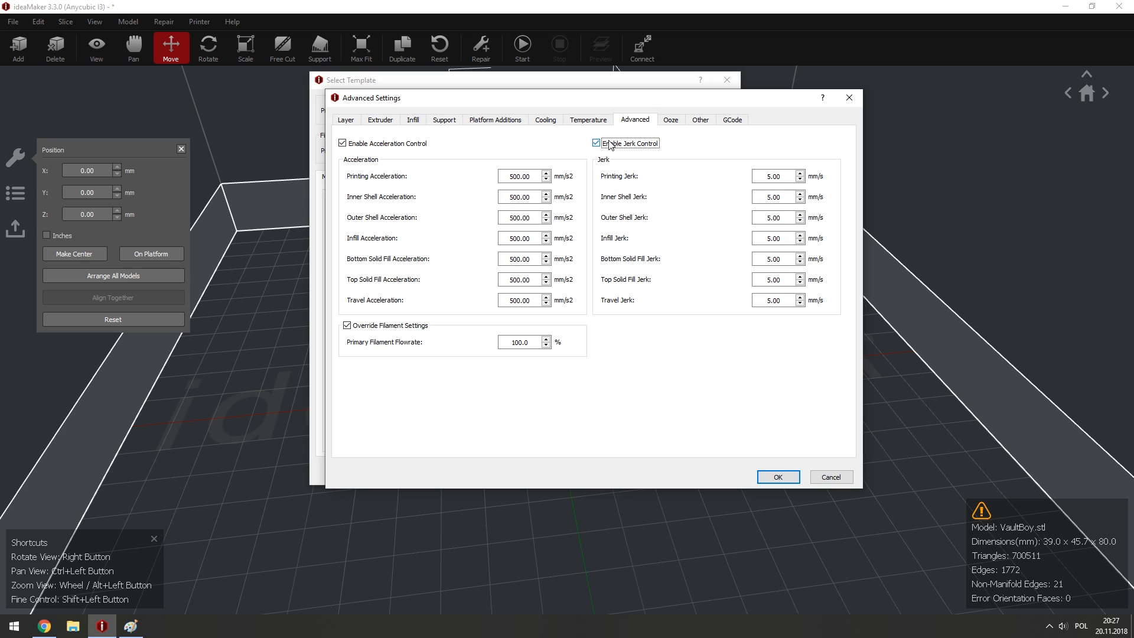
pyautogui.click(612, 144)
pyautogui.click(384, 143)
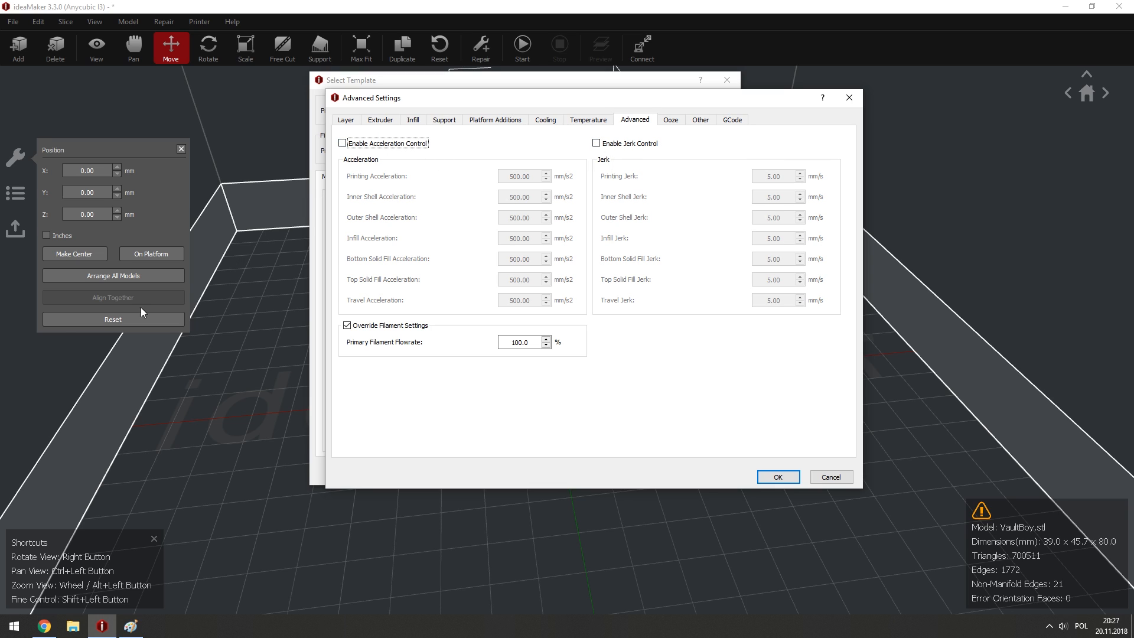
# Turn off the wipe wall in the template's ooze settings.
pyautogui.moveTo(637, 99); pyautogui.dragTo(593, 99)
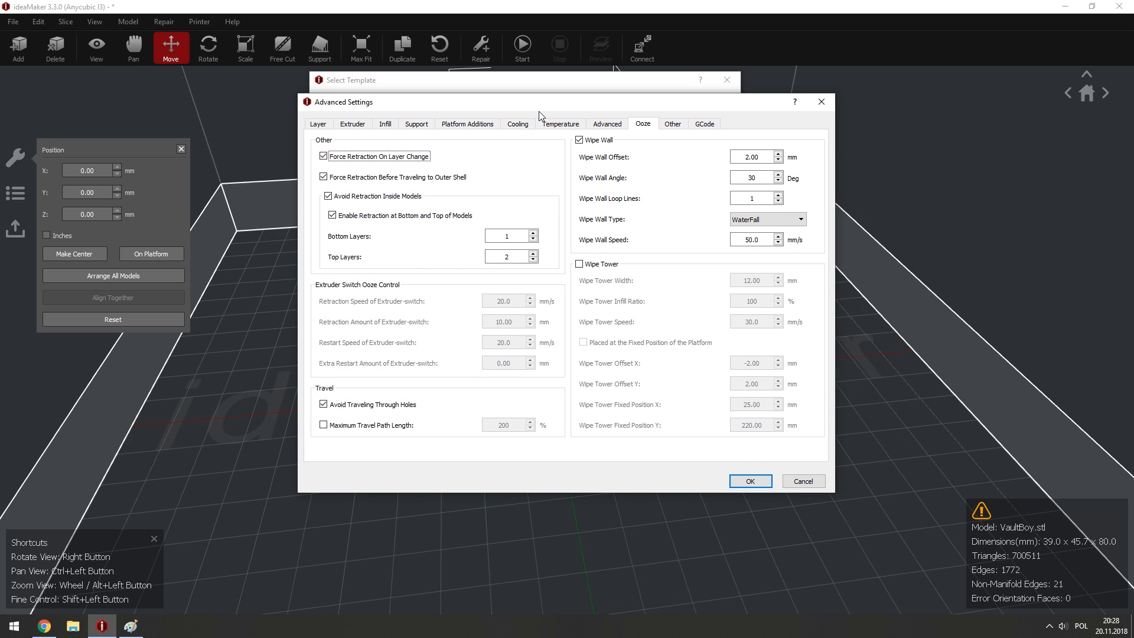
pyautogui.moveTo(539, 114); pyautogui.dragTo(493, 117)
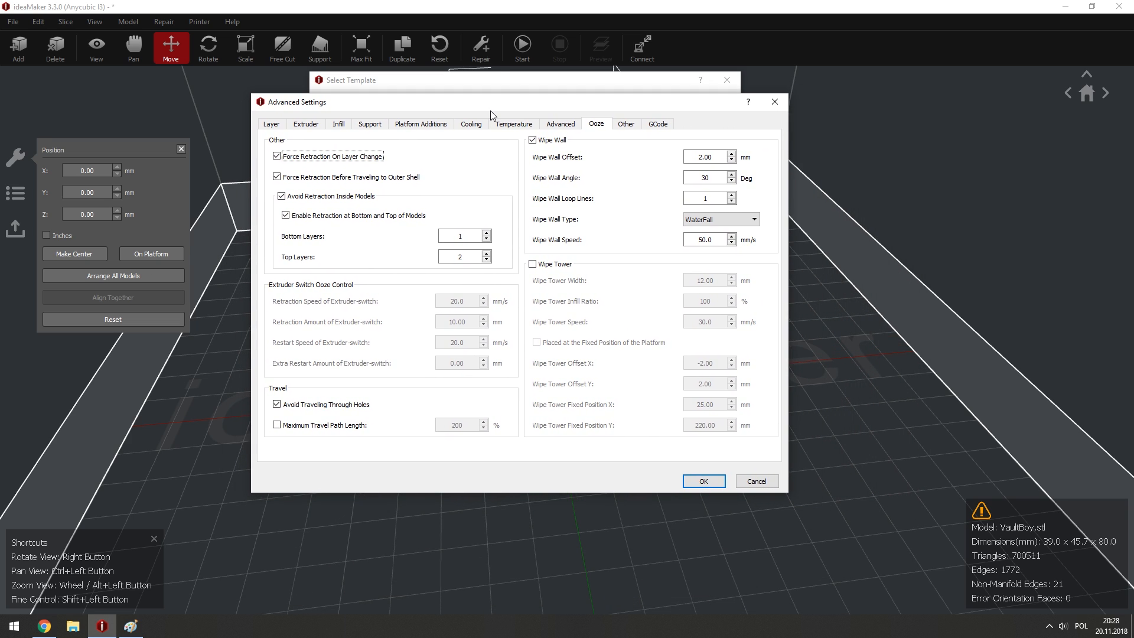
pyautogui.click(535, 141)
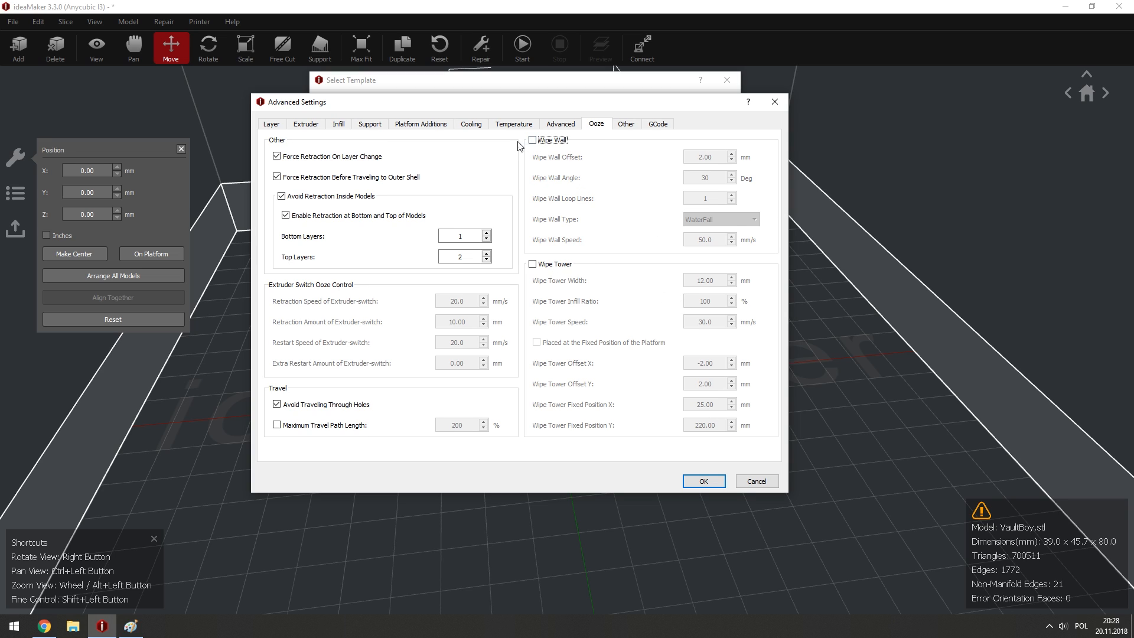
pyautogui.moveTo(539, 147)
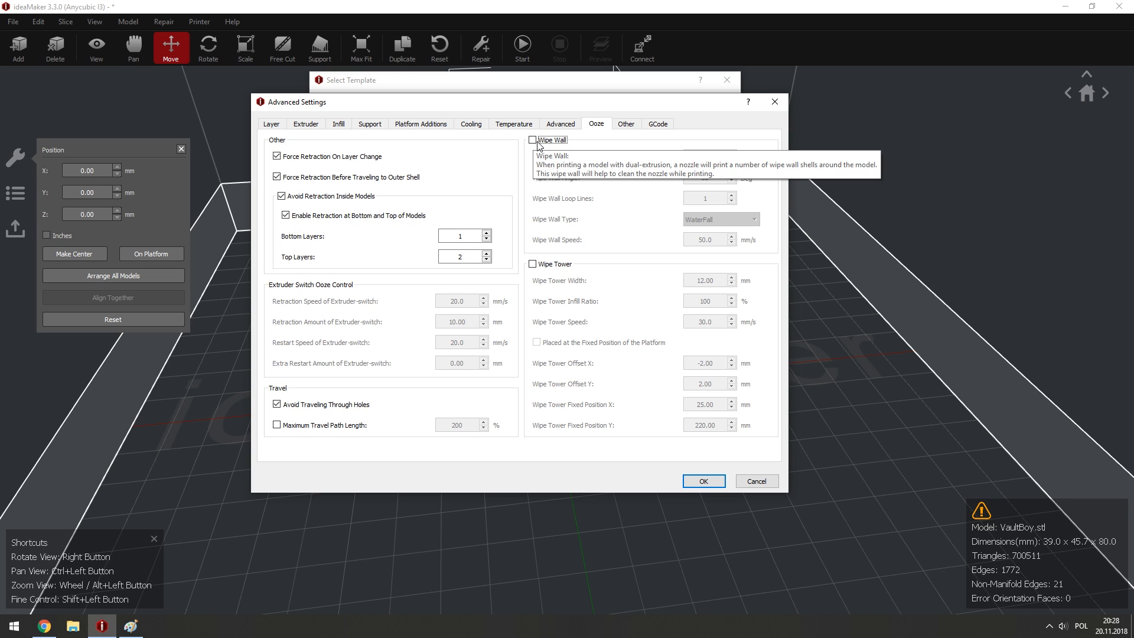
pyautogui.moveTo(495, 103); pyautogui.dragTo(495, 117)
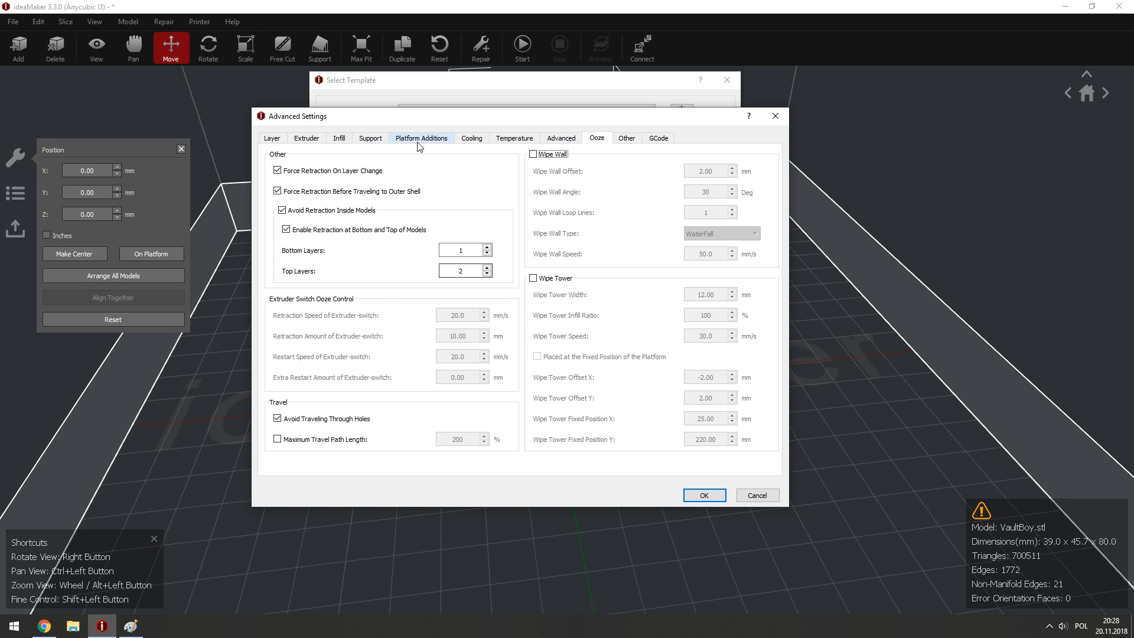
pyautogui.moveTo(436, 124); pyautogui.dragTo(441, 86)
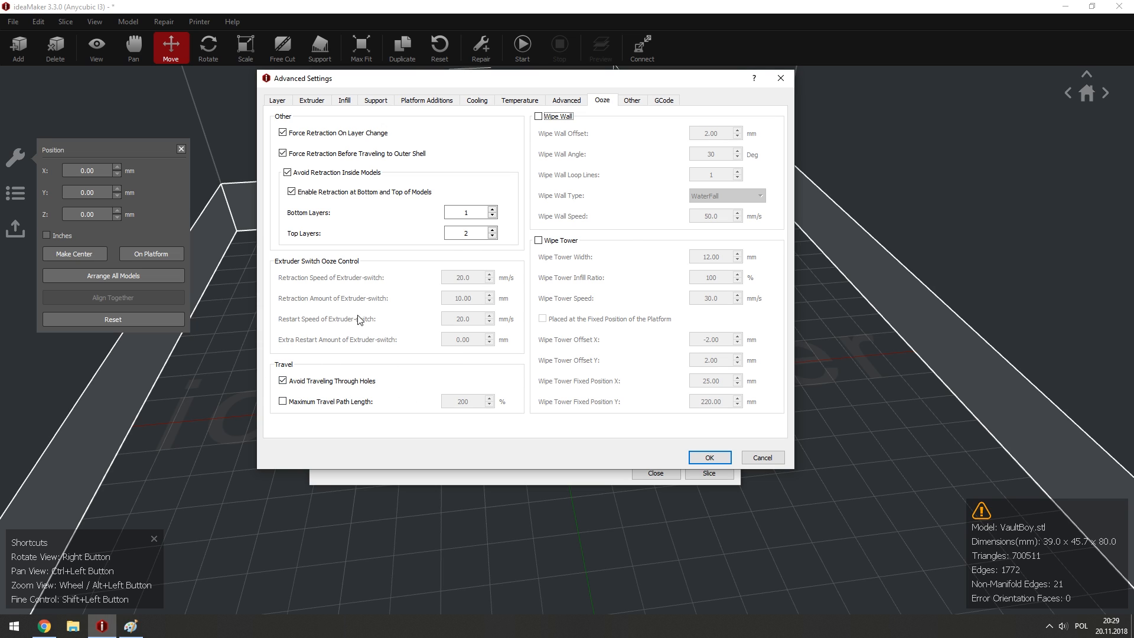
# Try adding a pause point at a height of 10 mm and remove the pause point again.
pyautogui.click(624, 100)
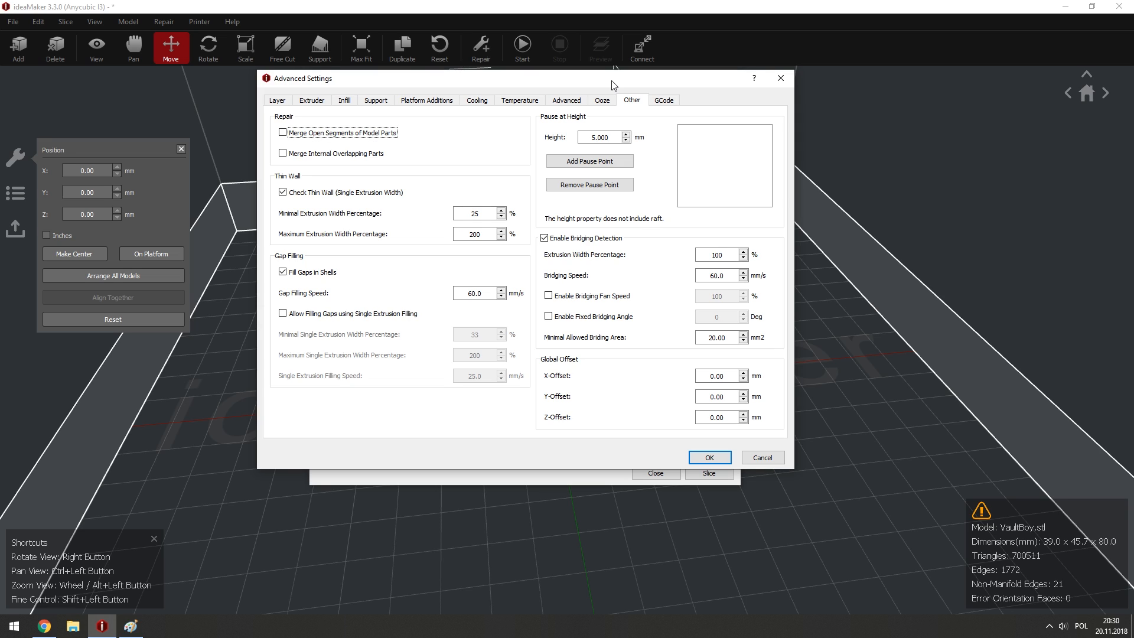
pyautogui.moveTo(612, 81); pyautogui.dragTo(581, 108)
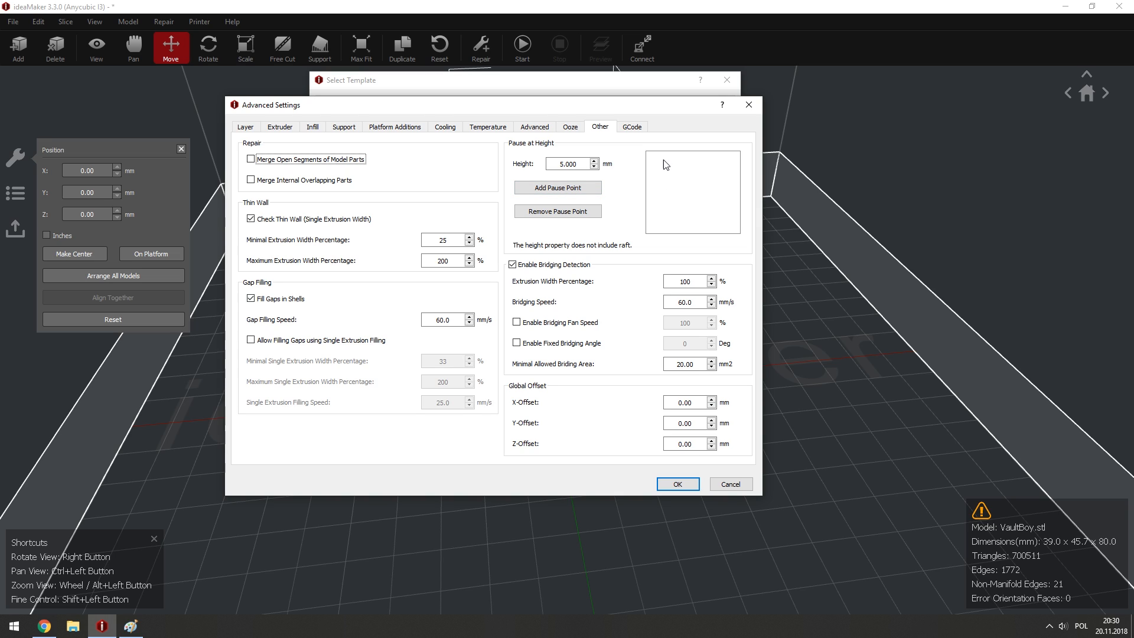
pyautogui.moveTo(581, 164); pyautogui.dragTo(503, 160)
pyautogui.write('10')
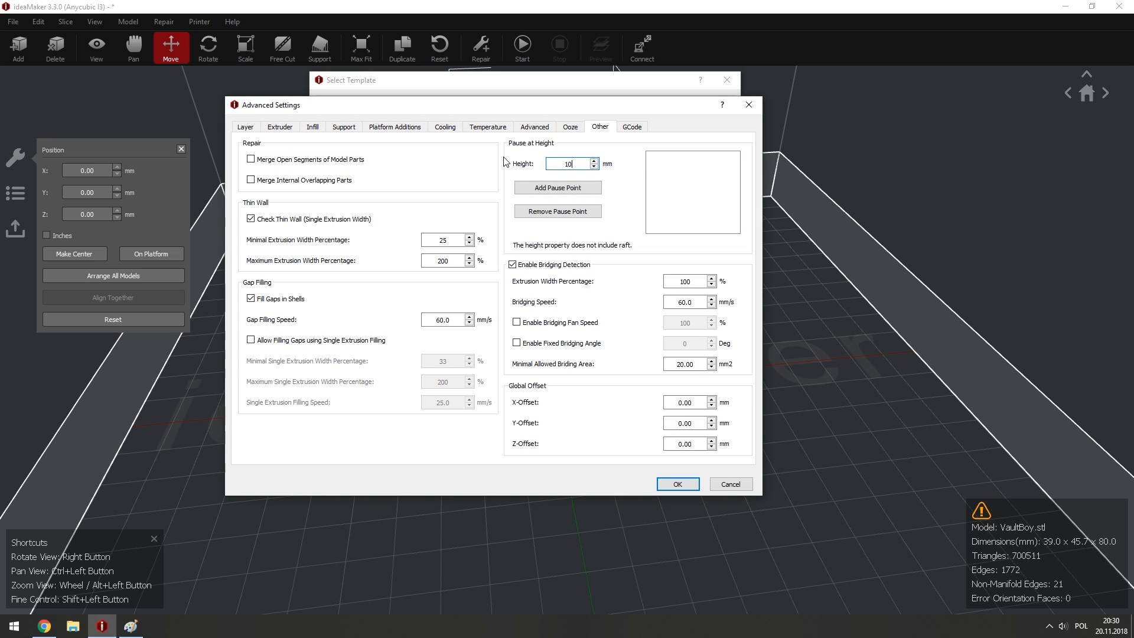
pyautogui.click(552, 189)
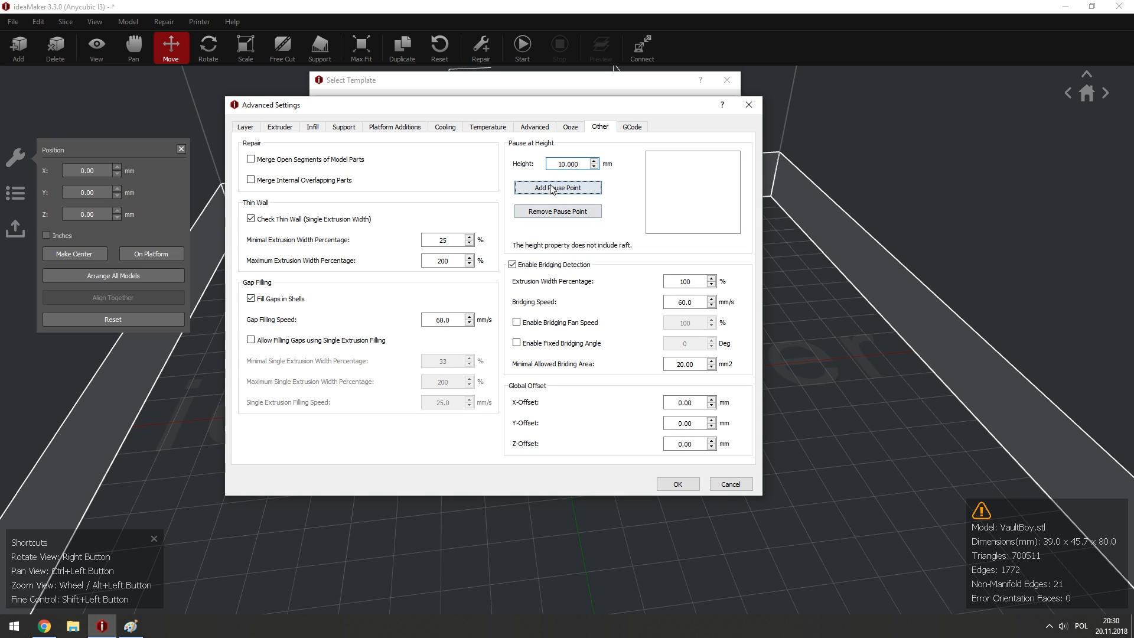
pyautogui.click(578, 214)
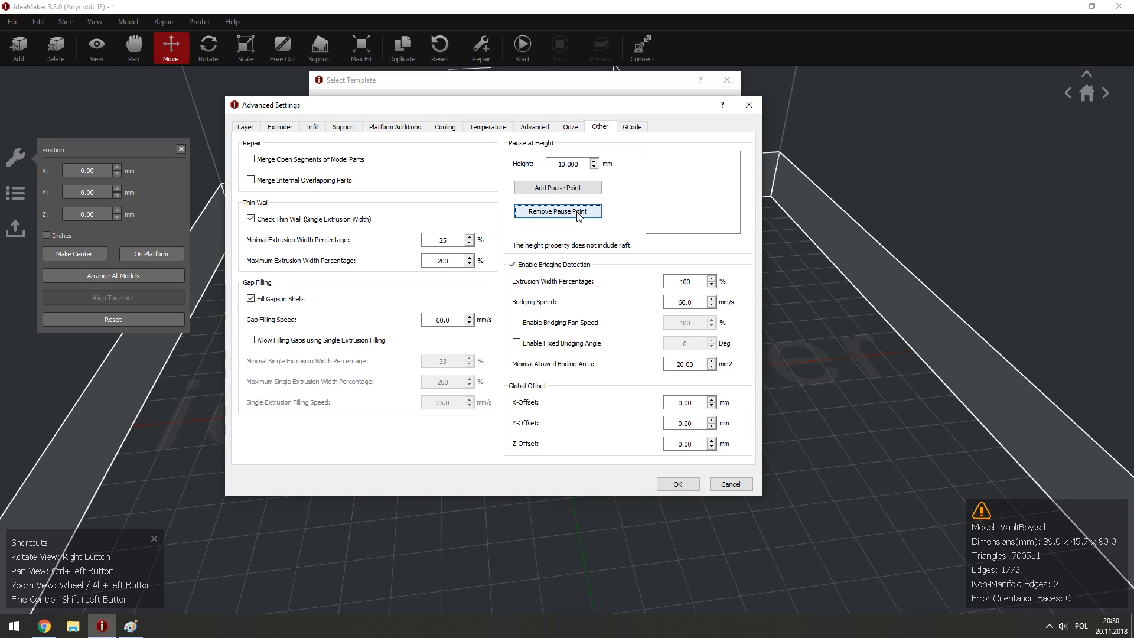
pyautogui.click(631, 126)
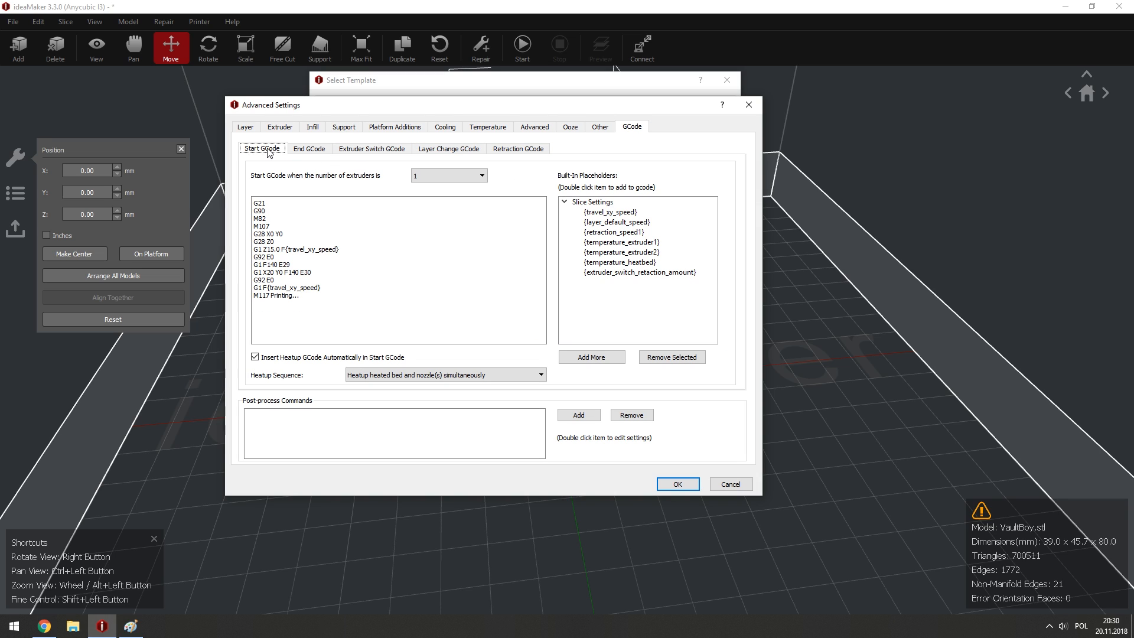
pyautogui.click(600, 126)
pyautogui.moveTo(563, 105)
pyautogui.mouseDown()
pyautogui.moveTo(566, 173)
pyautogui.moveTo(614, 147)
pyautogui.moveTo(566, 124)
pyautogui.mouseUp()
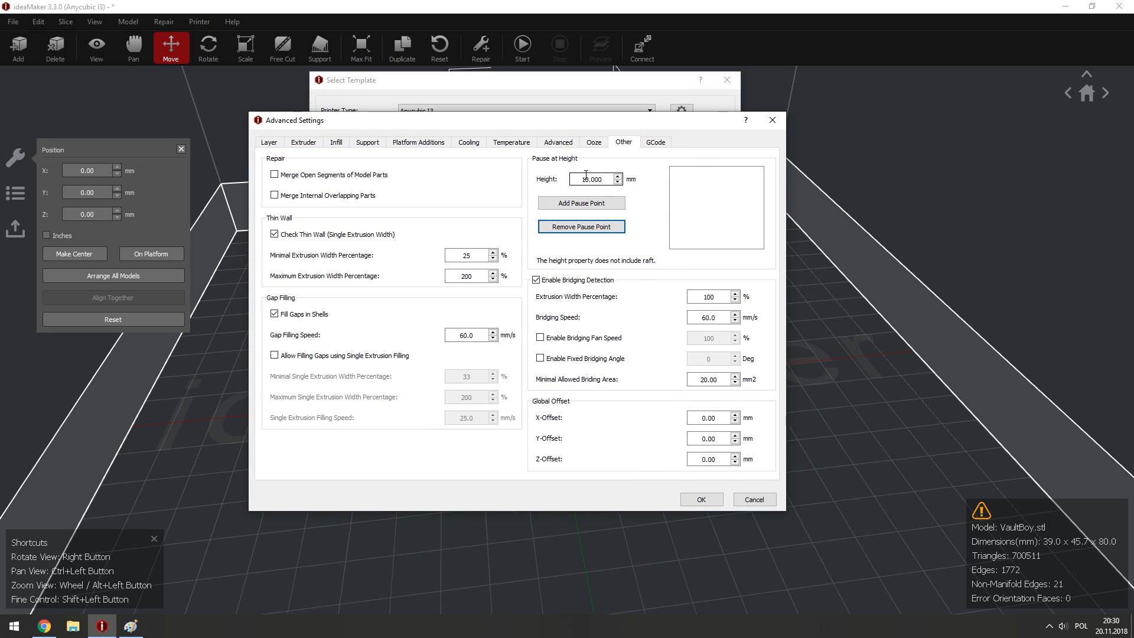
pyautogui.click(608, 177)
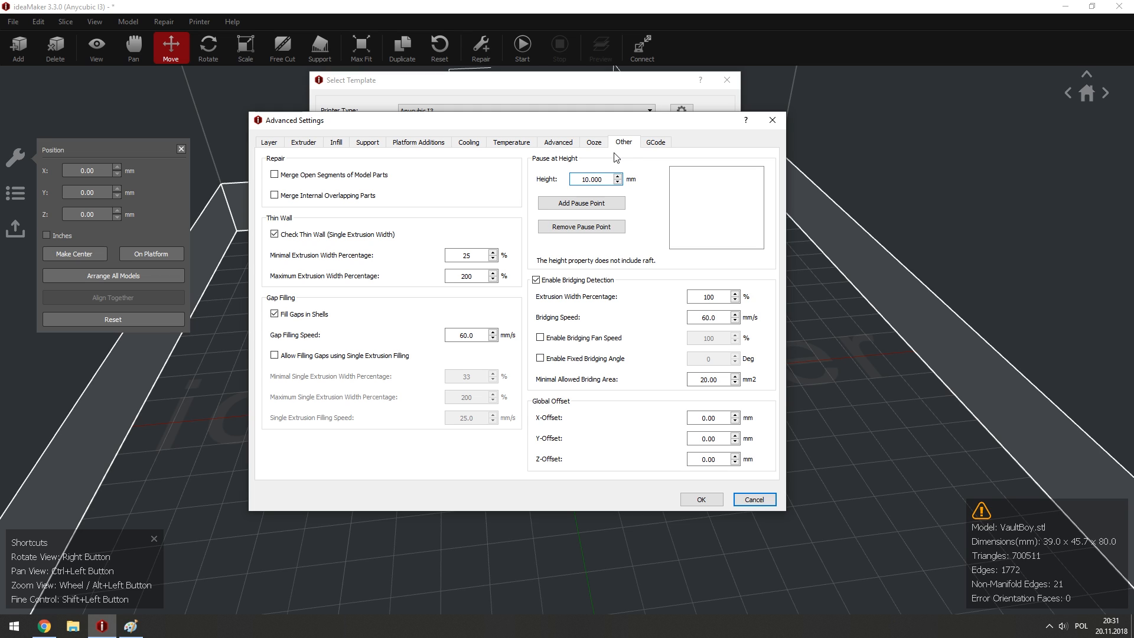
# Replace the start GCode with commented lines M107, G28, G1 Z15.0 F300, G92 E0, G1 E3 F100 and G92 E0.
pyautogui.click(655, 142)
pyautogui.moveTo(609, 127); pyautogui.dragTo(615, 110)
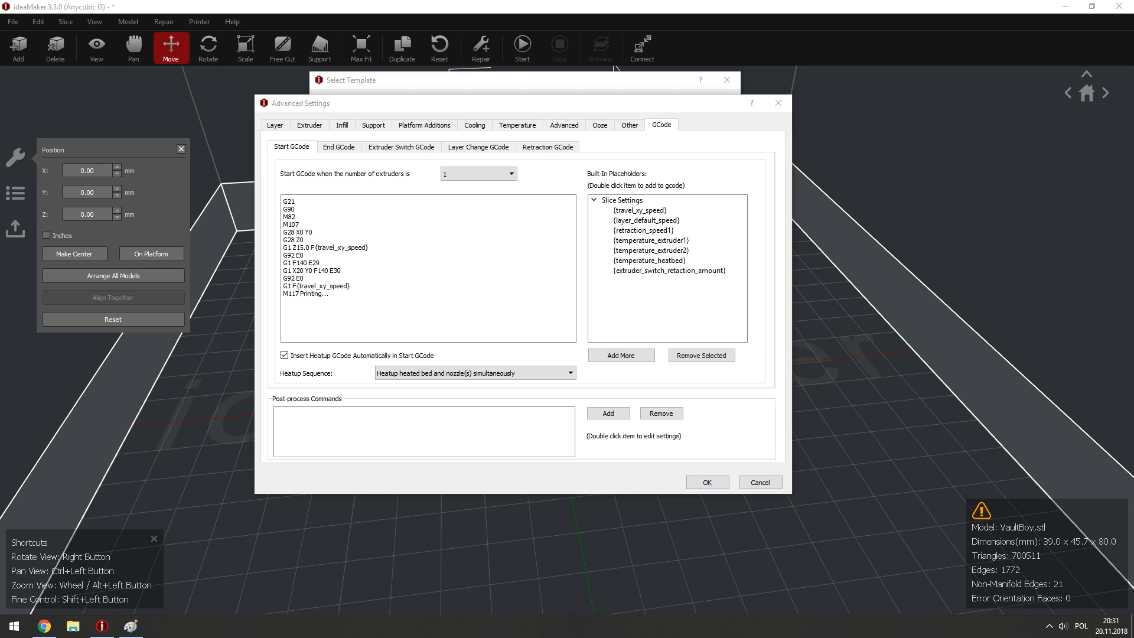
pyautogui.click(437, 307)
pyautogui.hotkey('ctrl', 'a')
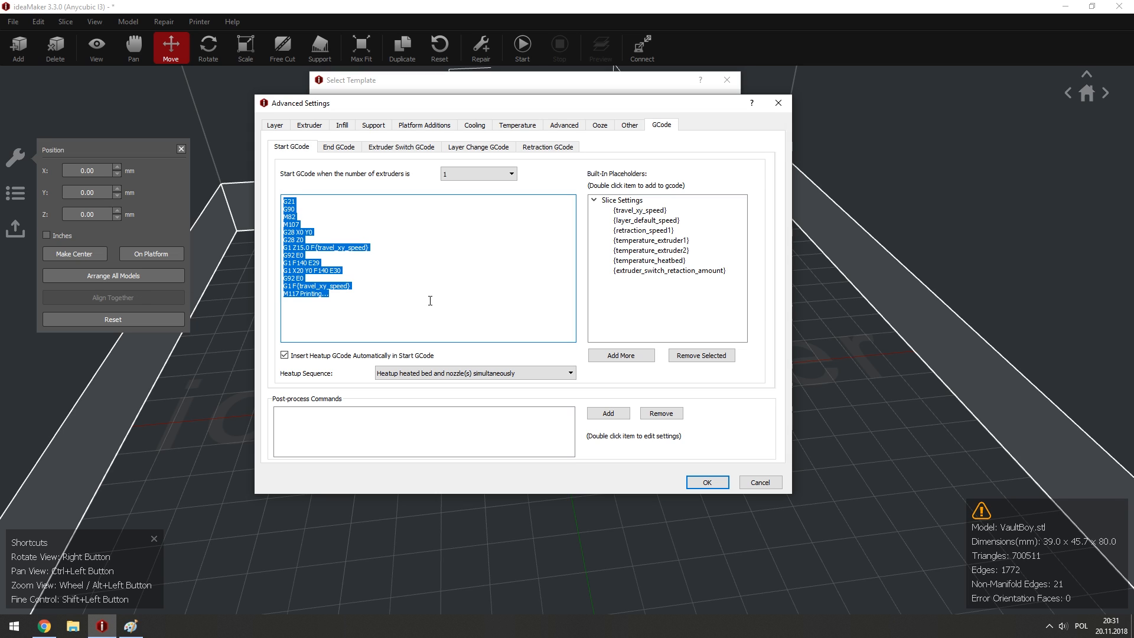
pyautogui.write('M107 ;fan off G28 ;Home X/Y/Z G1 Z15.0 F300 ;move the head up 15mm G92 E0 ;zero the extruded length G1 E3 F100 ;extrude 3mm of feed stock G92 E0 ;zero the extruded length')
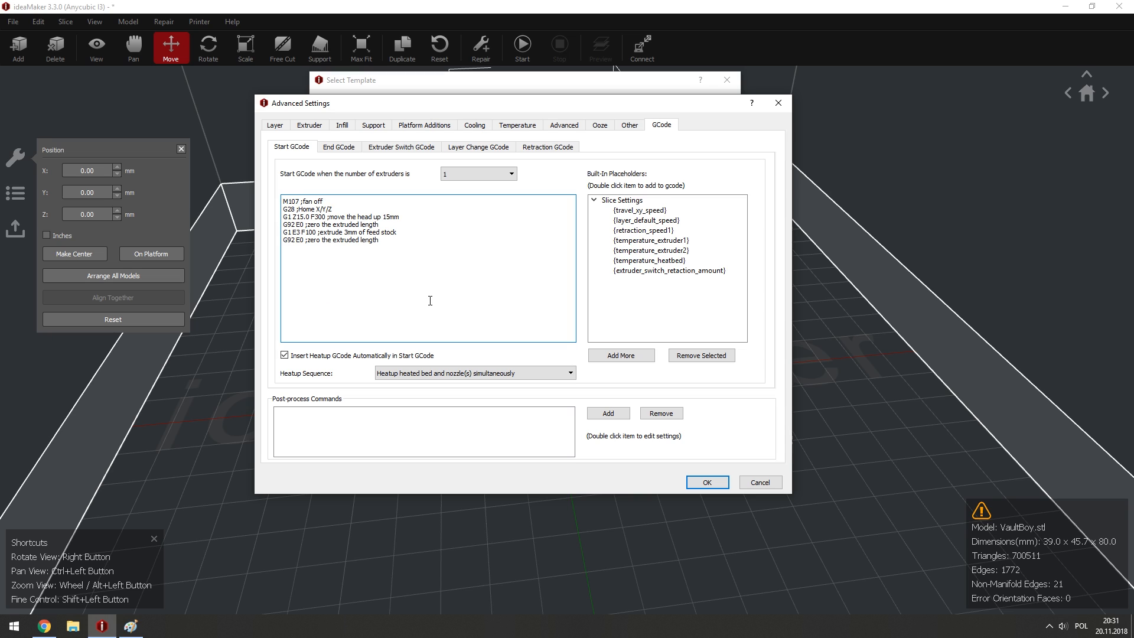
# Replace the end GCode with M104 S0, M140 S0, G91, G1 Z+5 F300, G28 X0 Y0, G1 Y150 F2000, M84, G90 and M300 P300 S4000.
pyautogui.click(340, 147)
pyautogui.hotkey('alt', 'Tab')
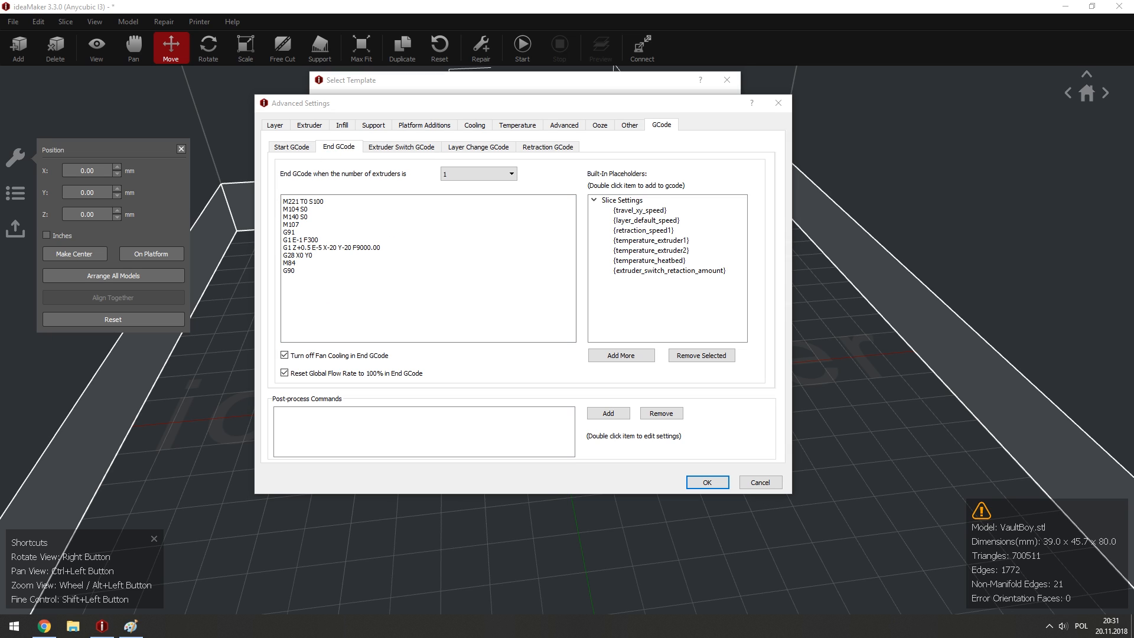
pyautogui.hotkey('alt', 'Tab')
pyautogui.hotkey('ctrl', 'a')
pyautogui.write('M104 S0 ;Set hotend temp to 0 M140 S0 ;Set bed temp to 0 G91 ;relative positioning G1 Z+5 F300 ;move Z up a bit G28 X0 Y0 ;Home X and Y axis G1 Y150 F2000 M84 ;steppers off G90 ;absolute positioning M300 P300 S4000 ; Play tone')
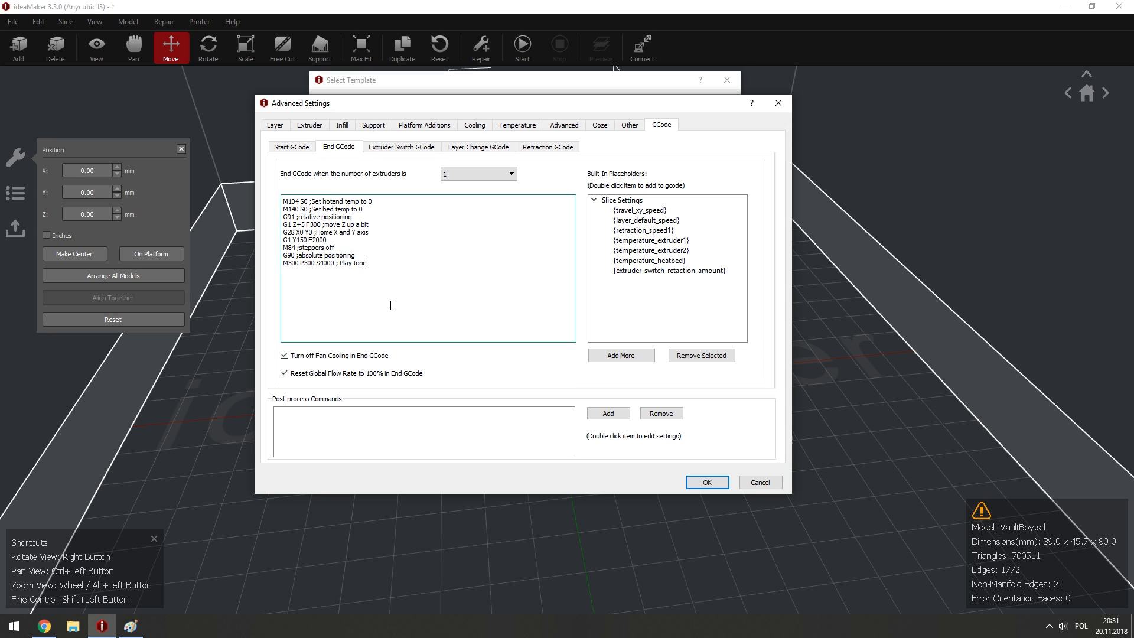
# Look through the extruder switch, layer change and retraction GCode, and recheck the end and start GCode.
pyautogui.click(458, 150)
pyautogui.click(550, 148)
pyautogui.click(503, 148)
pyautogui.click(430, 148)
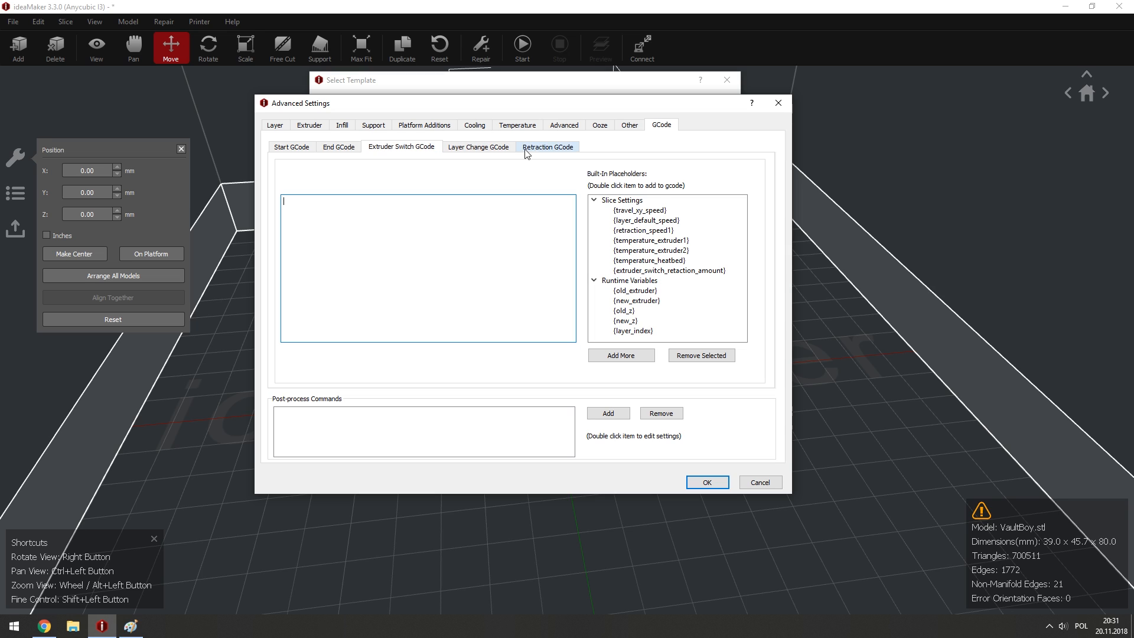
pyautogui.click(339, 155)
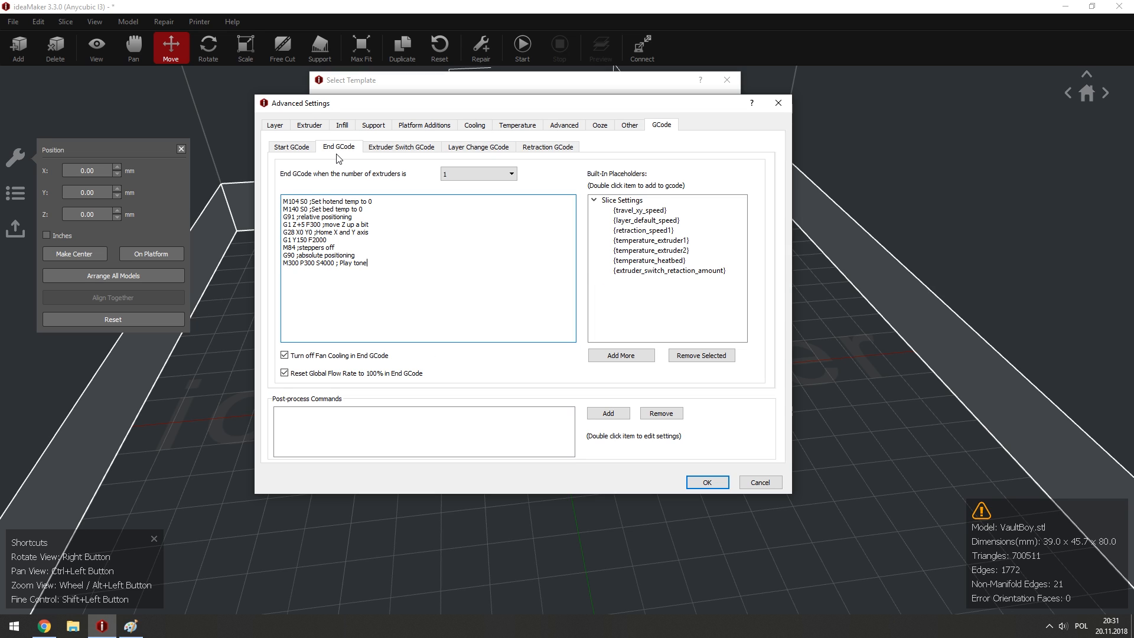
pyautogui.click(308, 148)
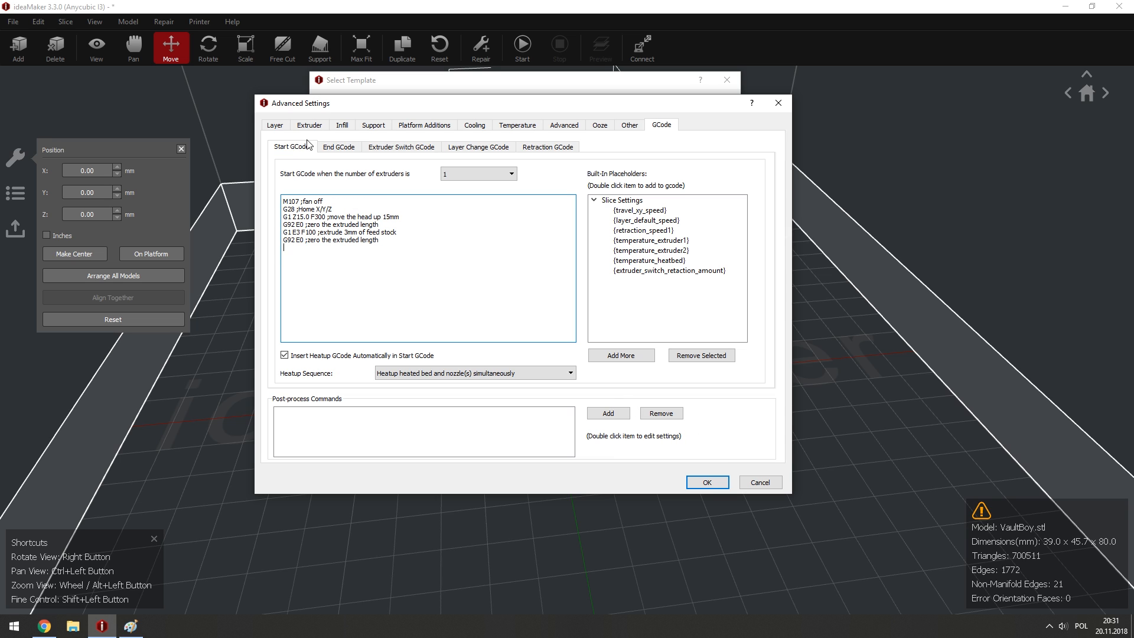
# Accept the advanced settings and save the modified PLA template.
pyautogui.moveTo(456, 109); pyautogui.dragTo(429, 106)
pyautogui.click(692, 483)
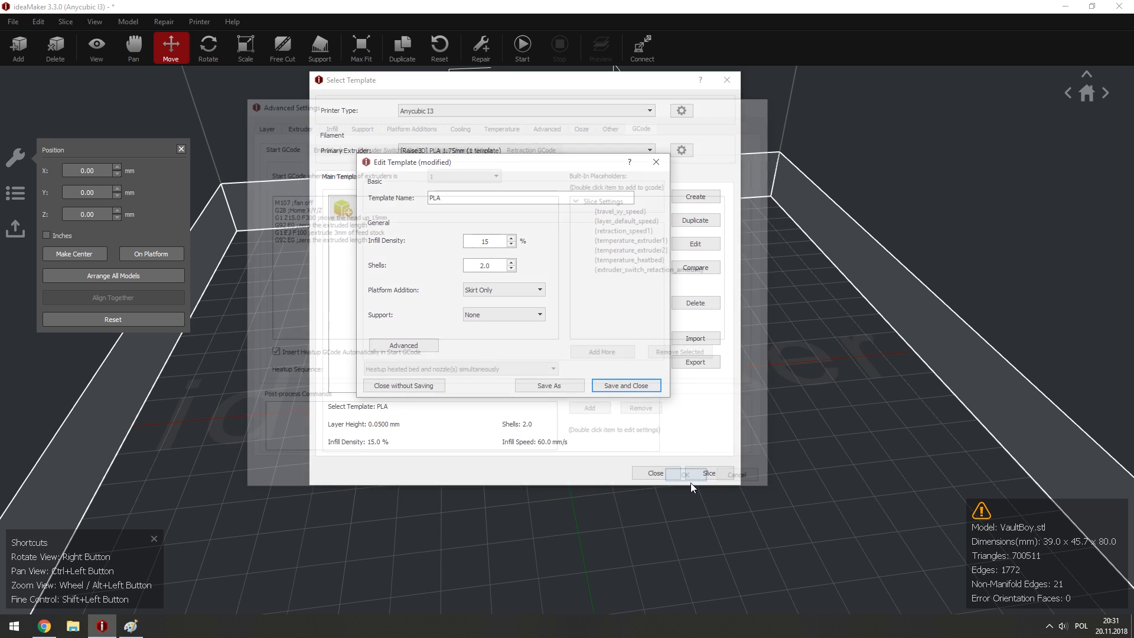
pyautogui.click(625, 386)
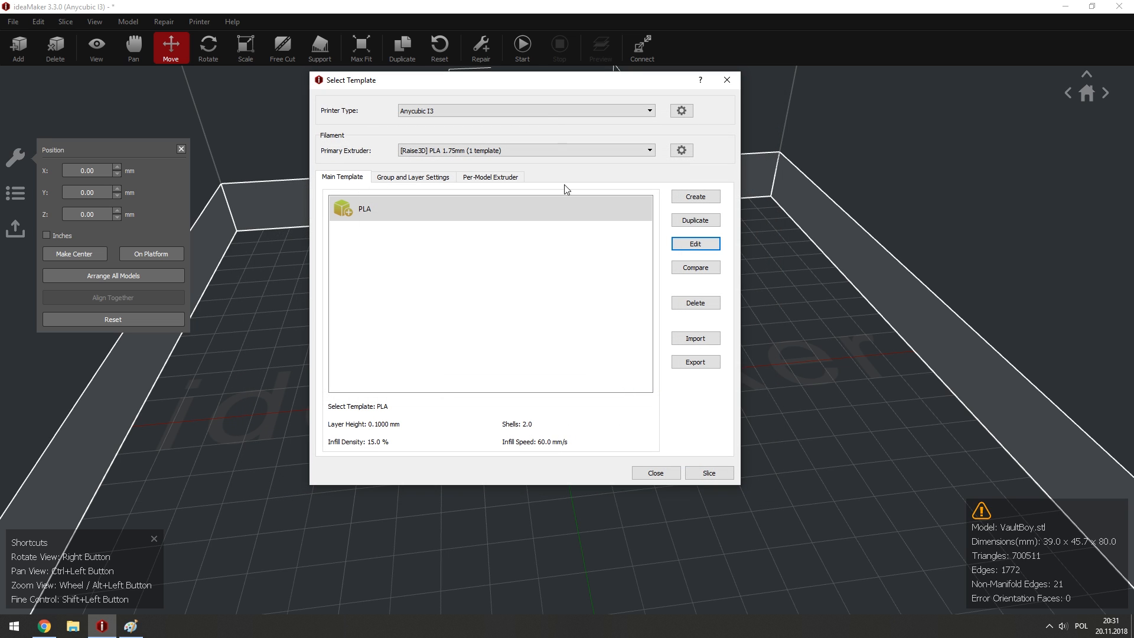
# Slice the VaultBoy model with the PLA main template for the Anycubic I3.
pyautogui.moveTo(483, 88); pyautogui.dragTo(457, 122)
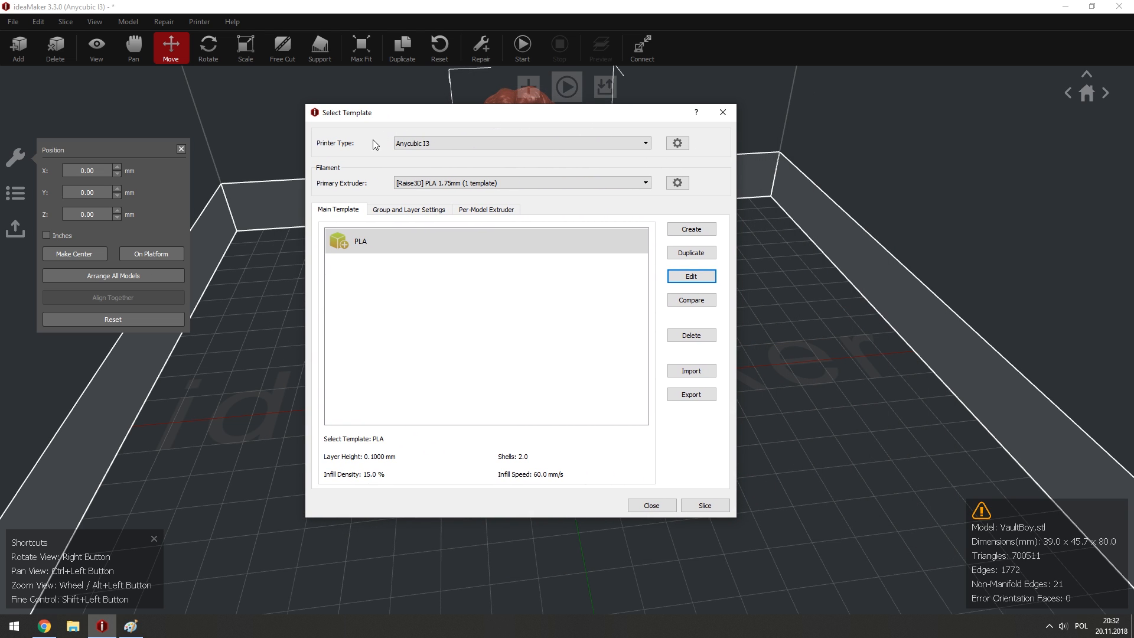
pyautogui.click(408, 211)
pyautogui.click(352, 211)
pyautogui.moveTo(374, 114); pyautogui.dragTo(406, 129)
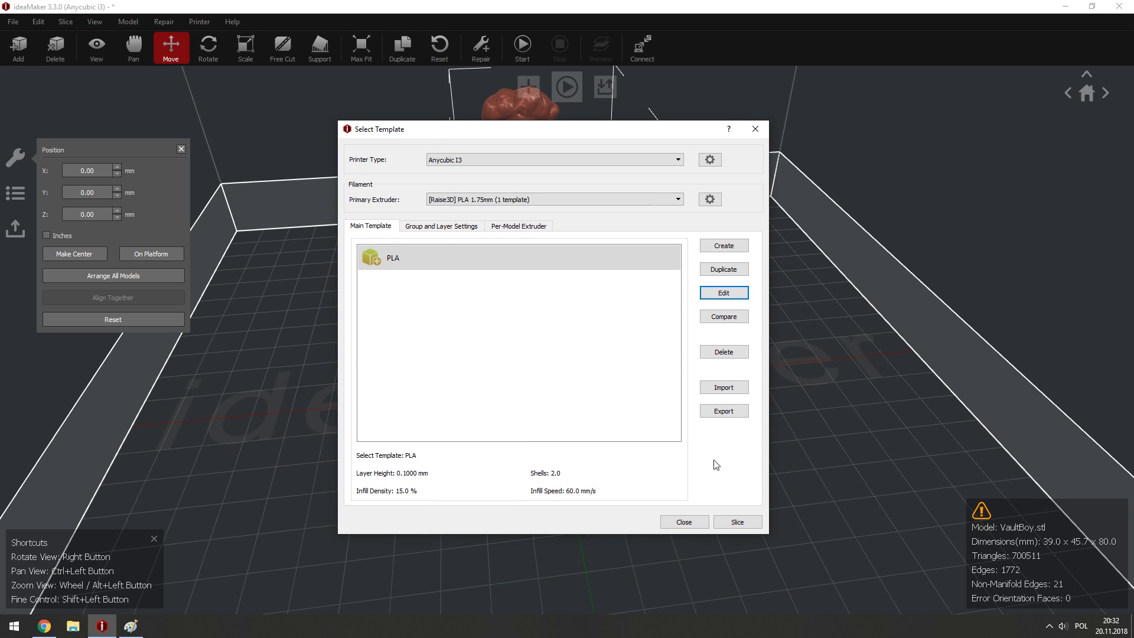
pyautogui.click(690, 523)
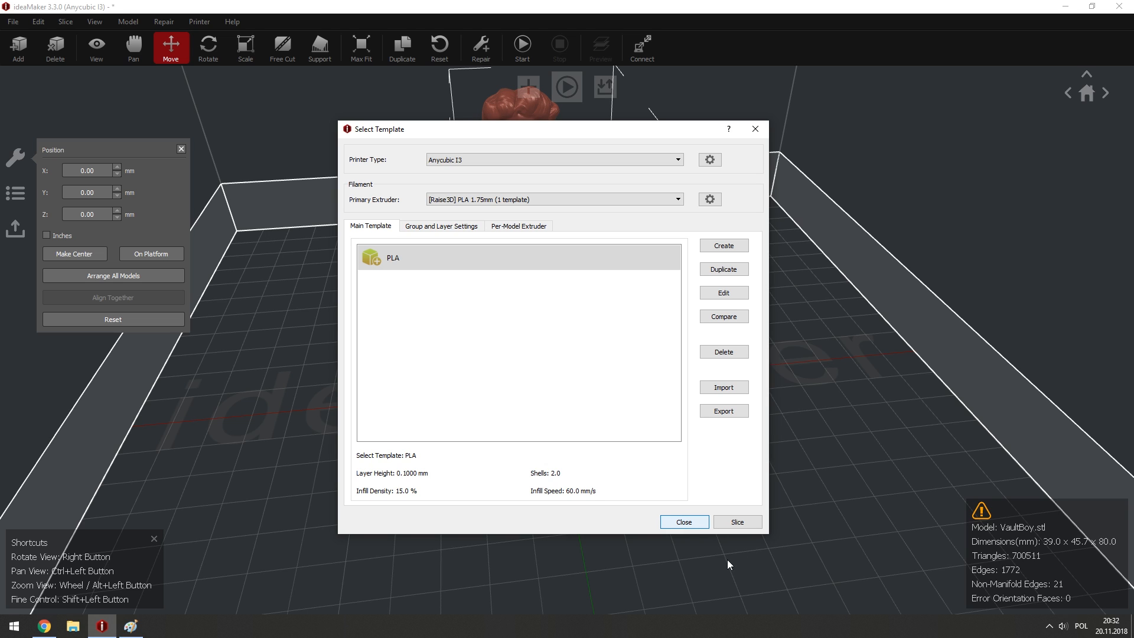
pyautogui.click(732, 522)
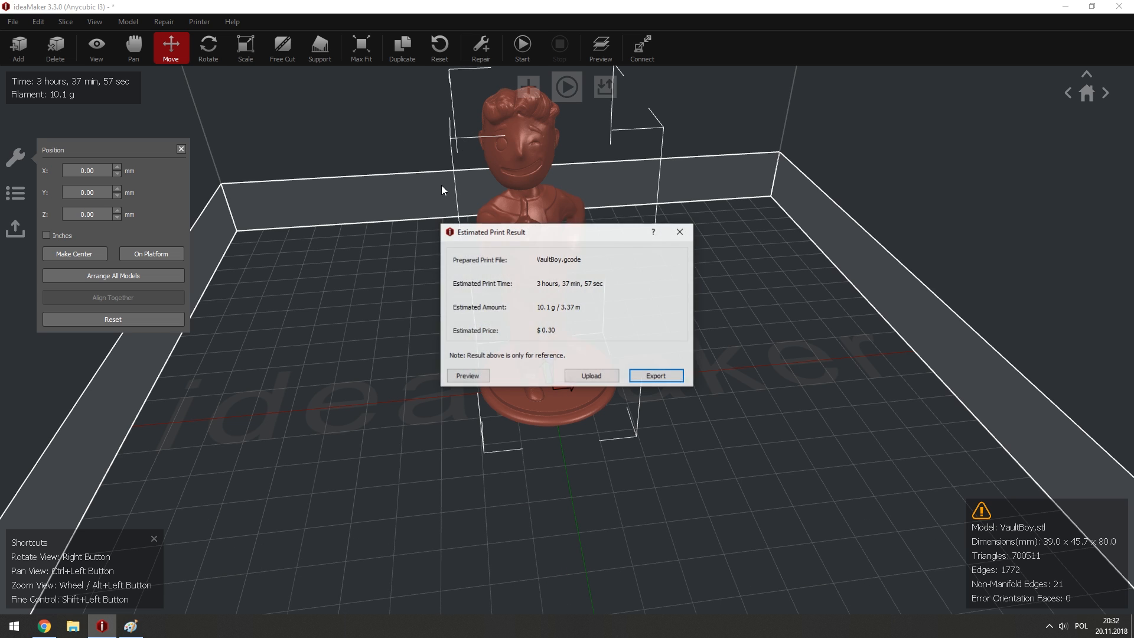
pyautogui.moveTo(517, 240); pyautogui.dragTo(489, 194)
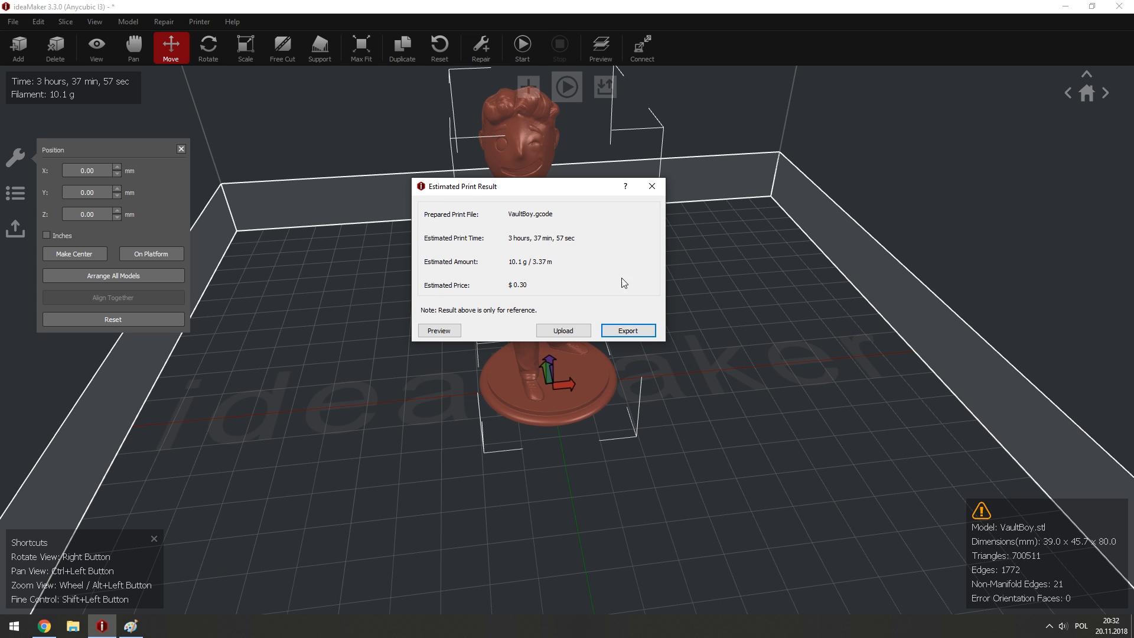
pyautogui.click(628, 330)
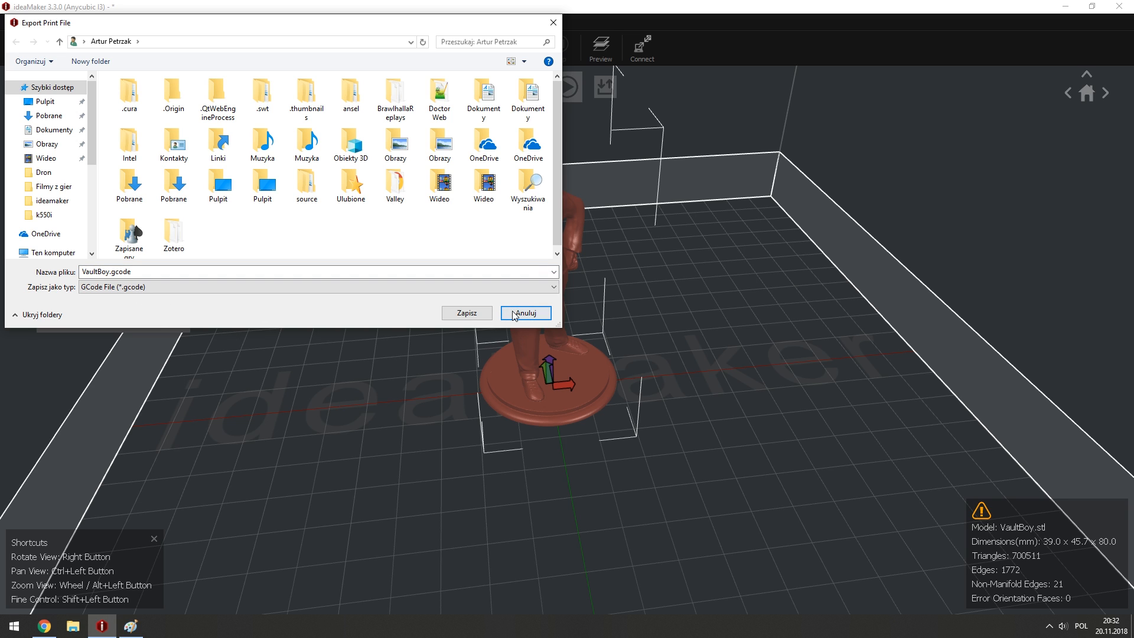
pyautogui.click(513, 312)
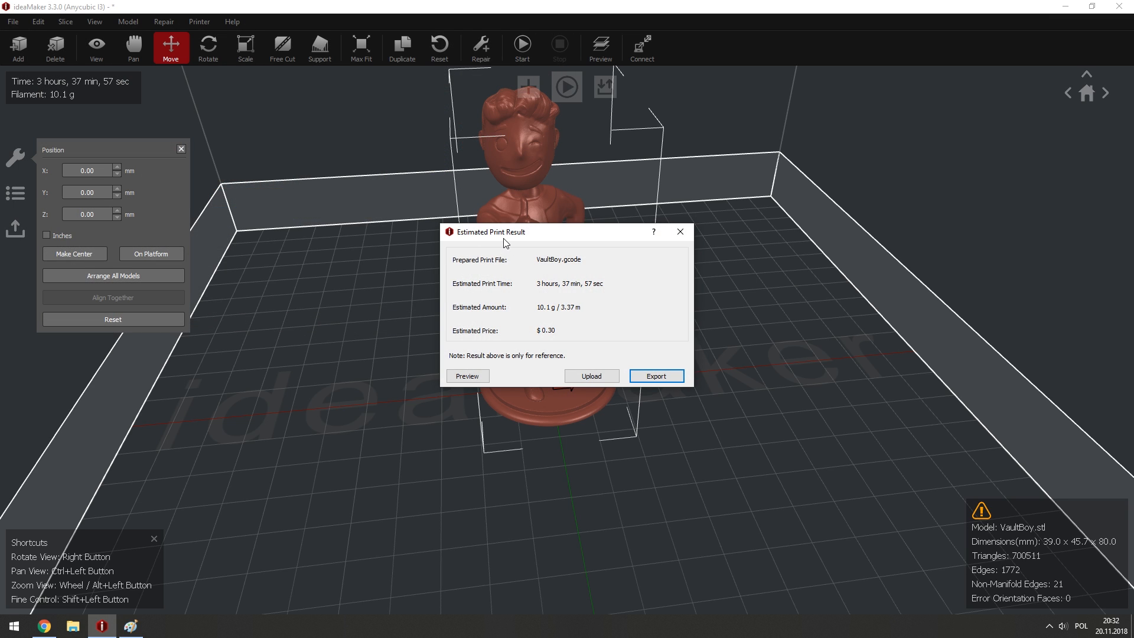
# Open the enlarged slice preview of VaultBoy.gcode and examine the base's infill at layer 22, height 2.300 mm.
pyautogui.moveTo(501, 235); pyautogui.dragTo(578, 205)
pyautogui.click(554, 346)
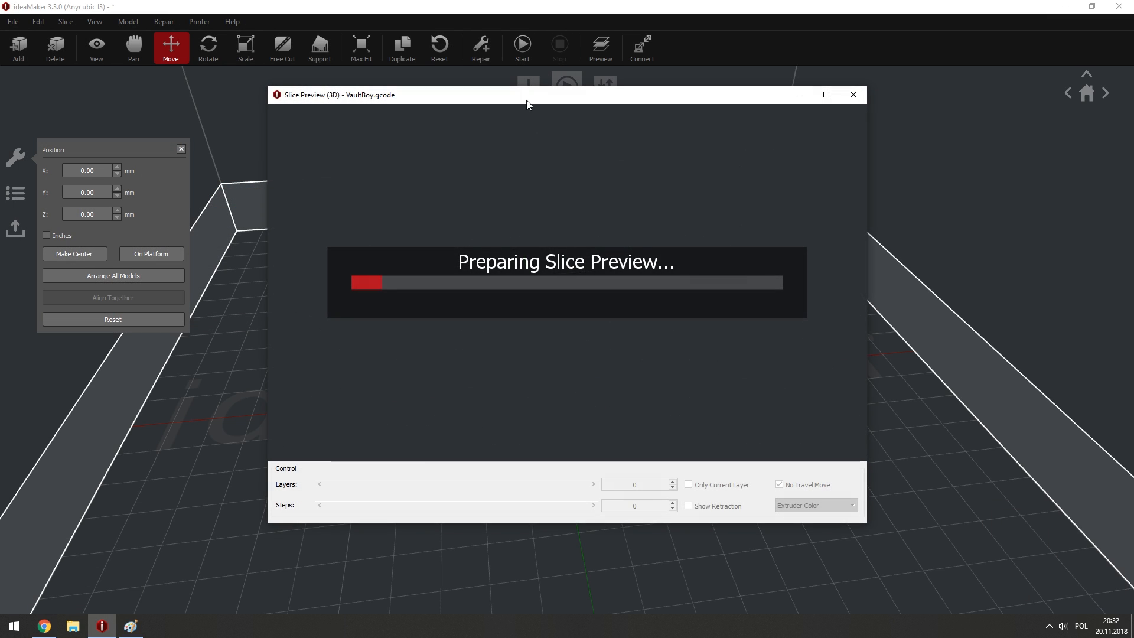
pyautogui.doubleClick(491, 100)
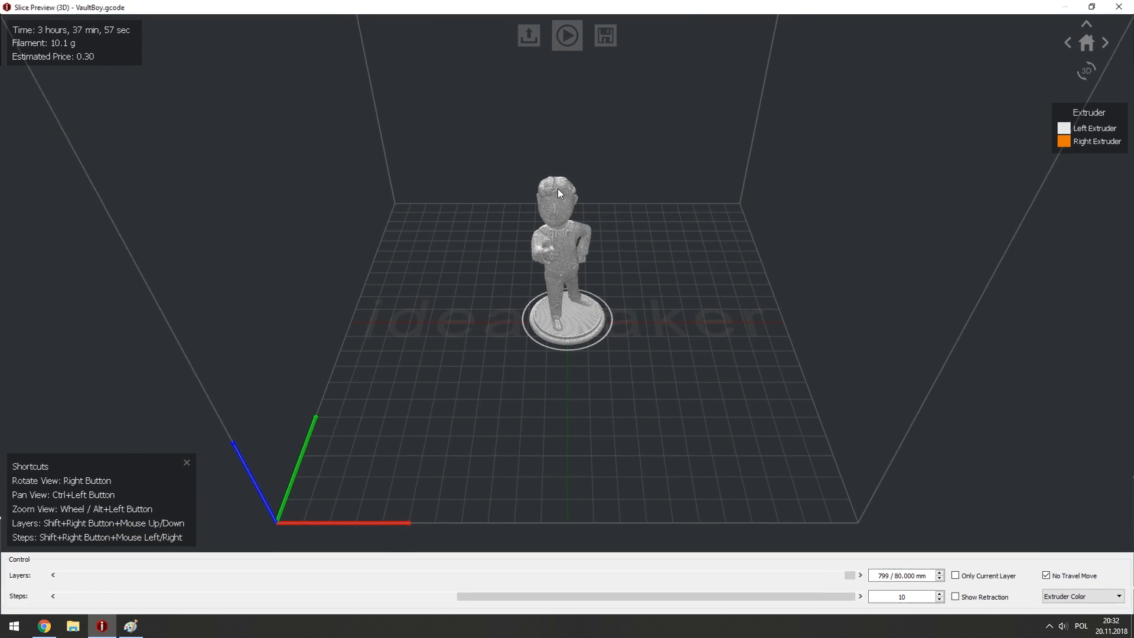
pyautogui.scroll(5, 587, 235)
pyautogui.scroll(-3, 614, 231)
pyautogui.moveTo(614, 231); pyautogui.dragTo(550, 339, button='right')
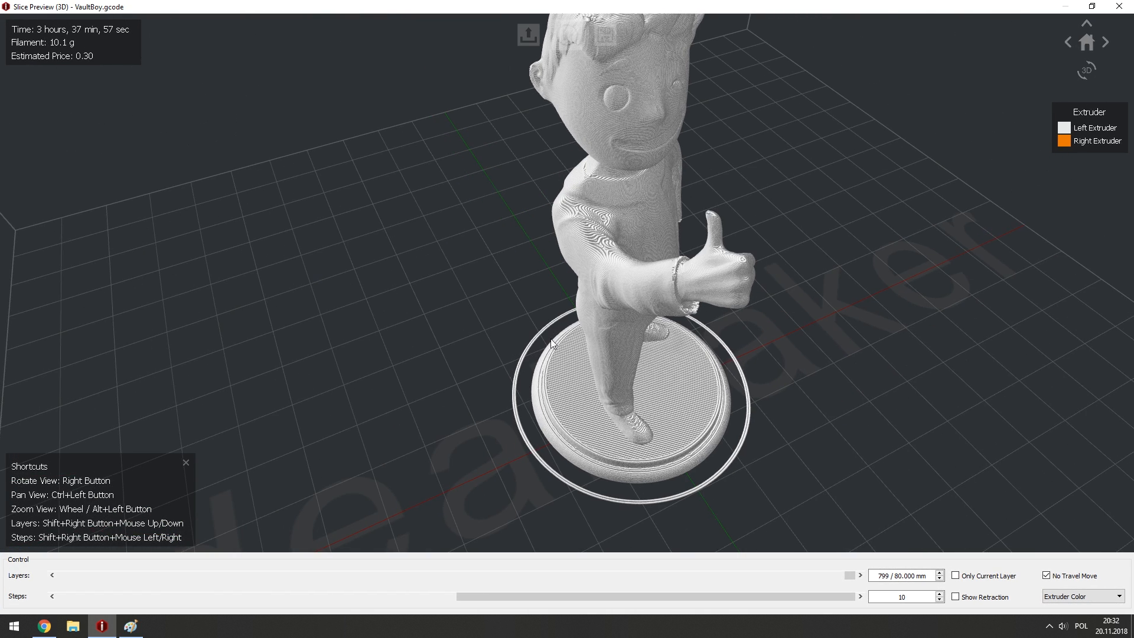
pyautogui.moveTo(851, 574); pyautogui.dragTo(80, 565)
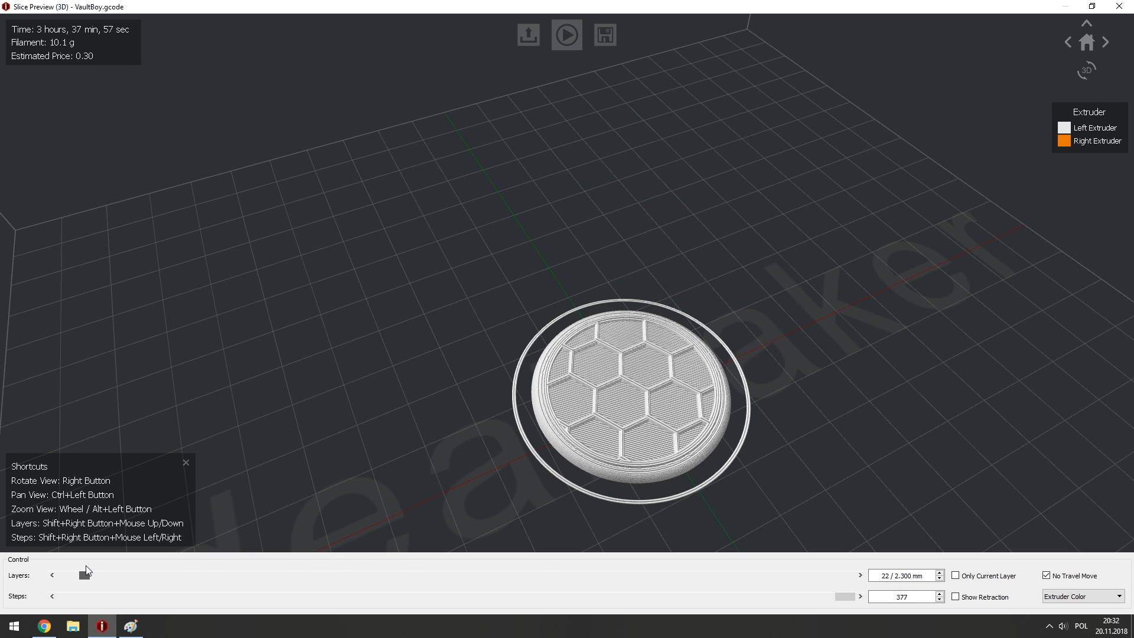
# Colour the base's sliced layers by structure to tell its infill, solid fill and shells apart.
pyautogui.scroll(5, 535, 414)
pyautogui.keyDown('ctrl'); pyautogui.moveTo(533, 383); pyautogui.dragTo(505, 393); pyautogui.keyUp('ctrl')
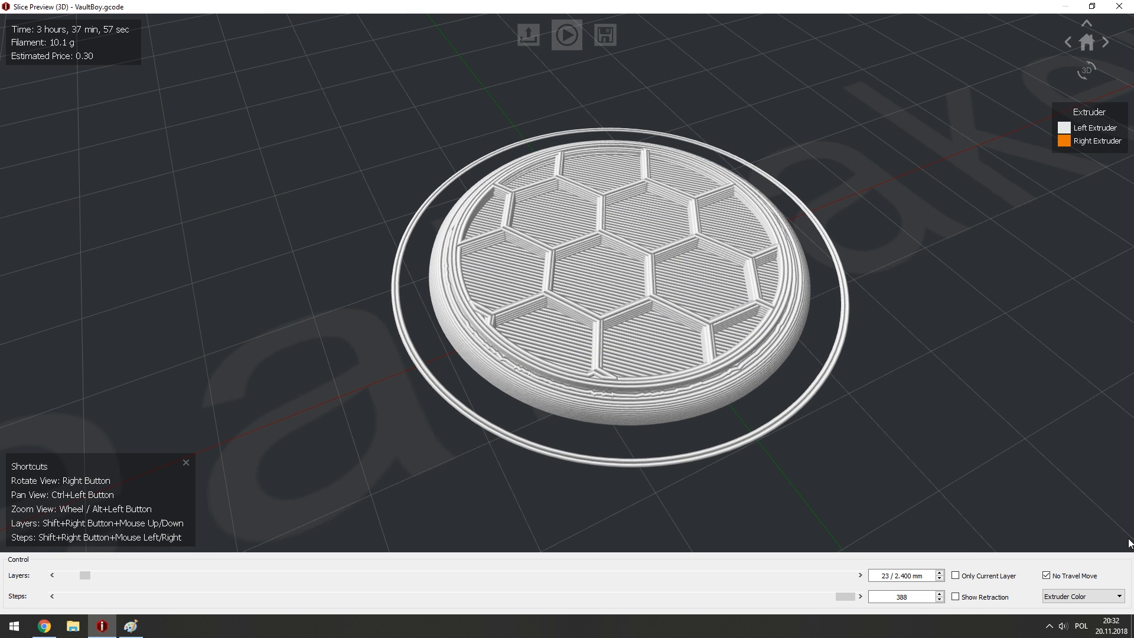
pyautogui.click(1075, 597)
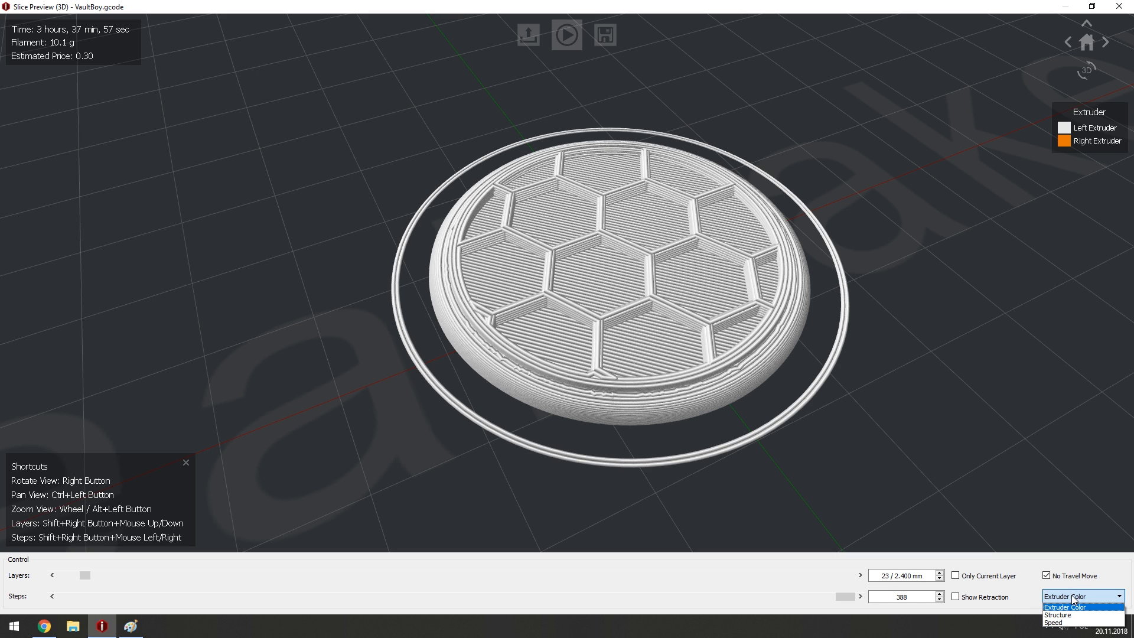
pyautogui.click(1066, 617)
pyautogui.scroll(-2, 620, 398)
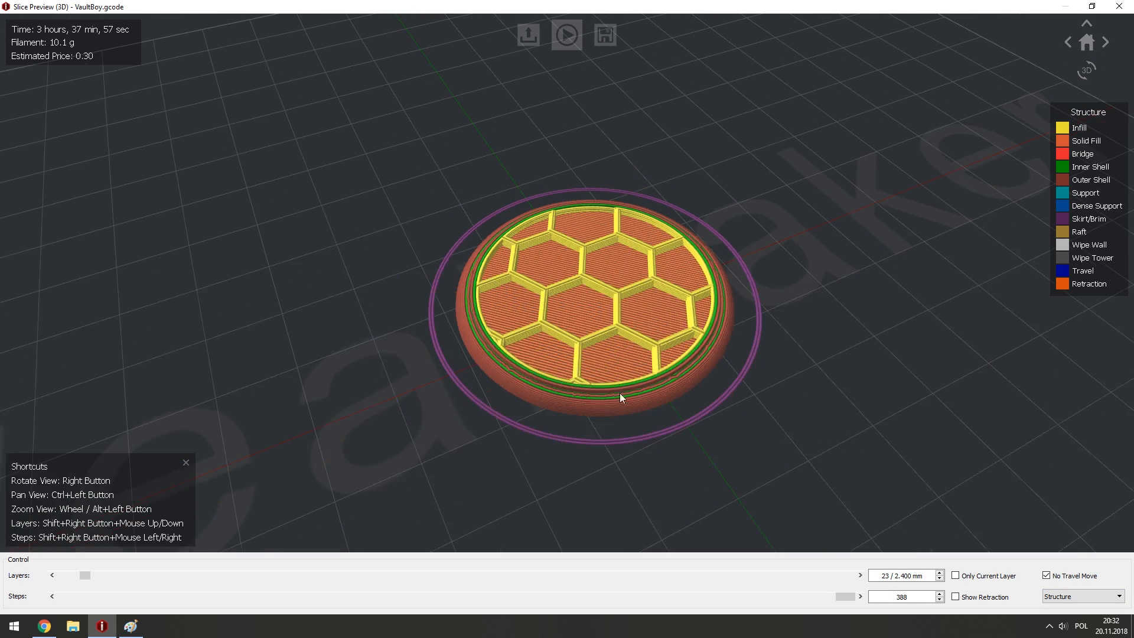
# Raise the preview to layer 106, height 10.700 mm, and examine the infill and shells inside both legs.
pyautogui.moveTo(84, 574); pyautogui.dragTo(167, 576)
pyautogui.scroll(5, 580, 222)
pyautogui.scroll(-2, 569, 220)
pyautogui.scroll(3, 493, 264)
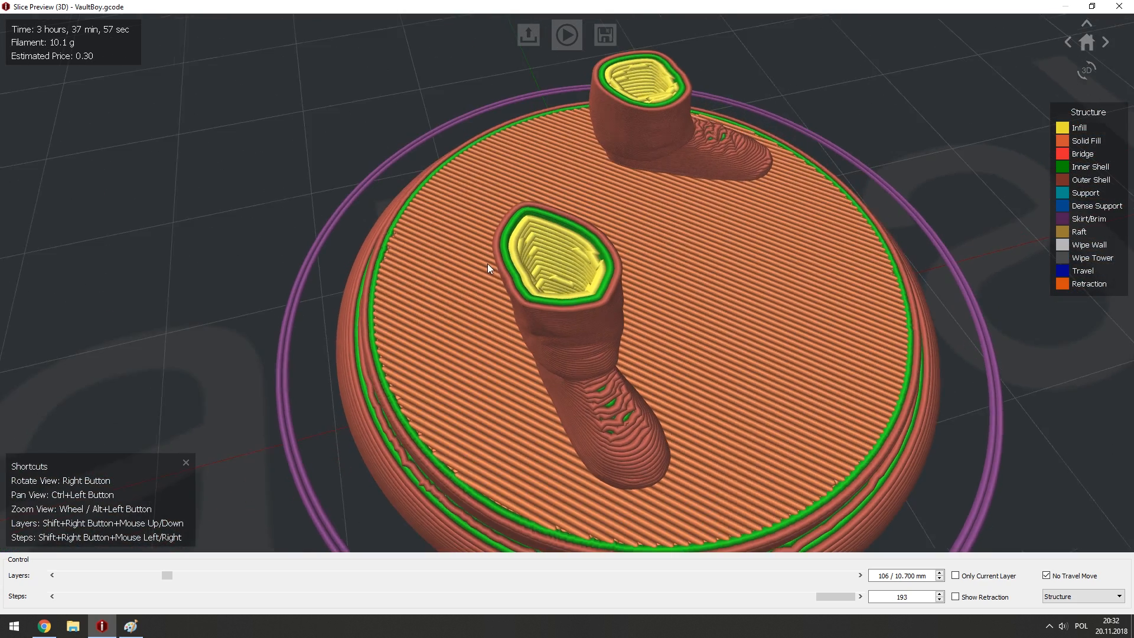
pyautogui.moveTo(552, 256); pyautogui.dragTo(561, 246, button='right')
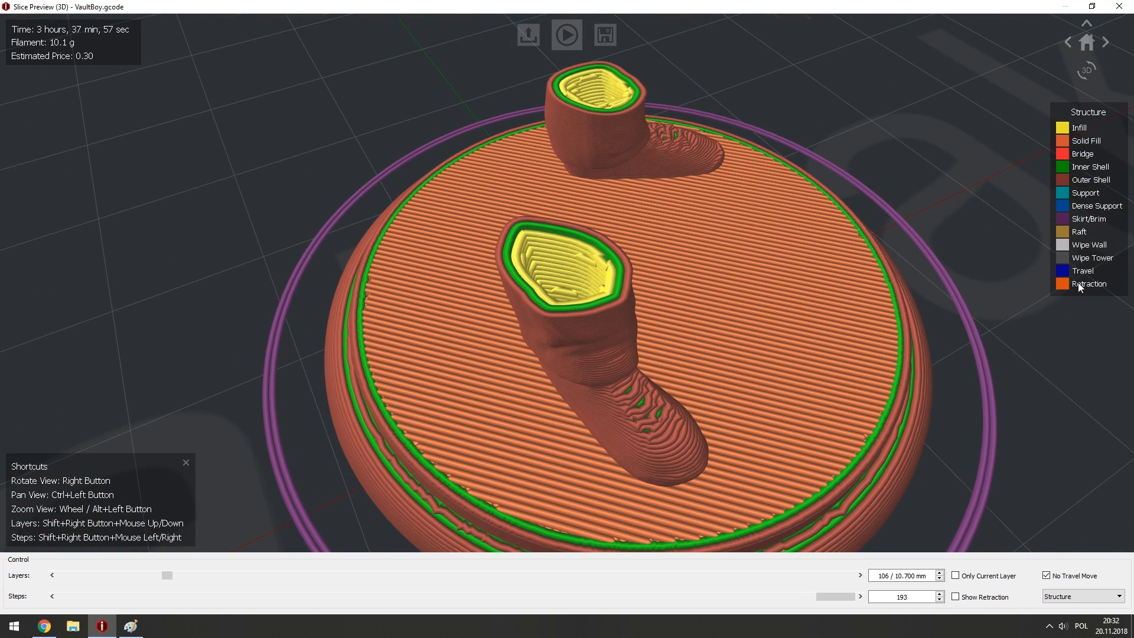
pyautogui.moveTo(716, 167); pyautogui.dragTo(493, 208, button='right')
pyautogui.moveTo(489, 156); pyautogui.dragTo(753, 243, button='right')
pyautogui.moveTo(537, 314); pyautogui.dragTo(509, 258, button='right')
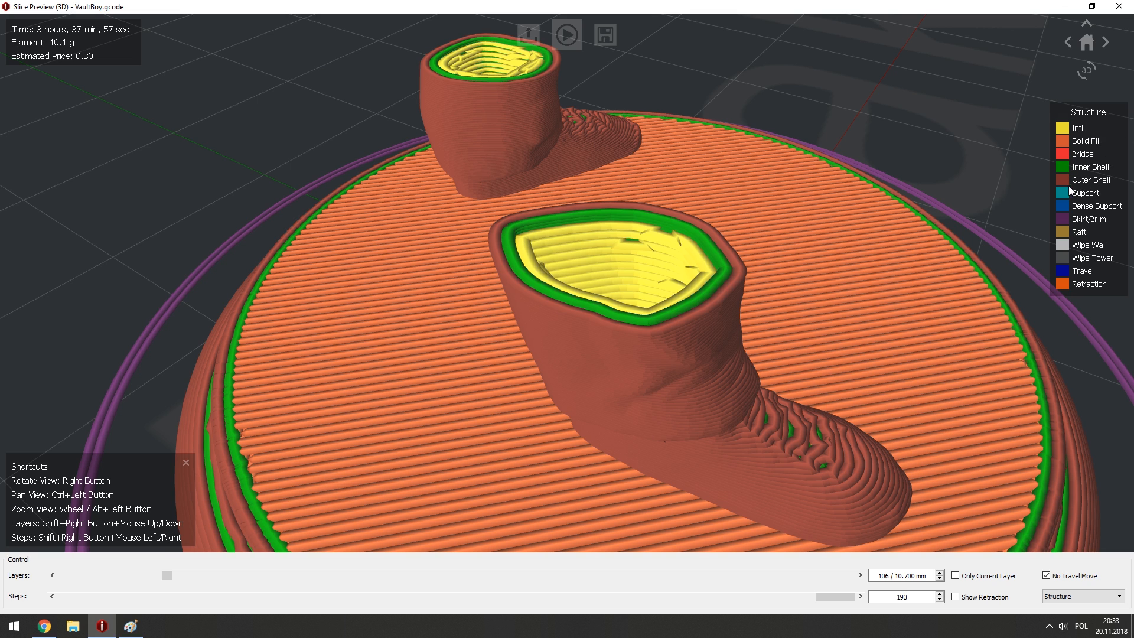
pyautogui.moveTo(931, 214); pyautogui.dragTo(903, 257, button='right')
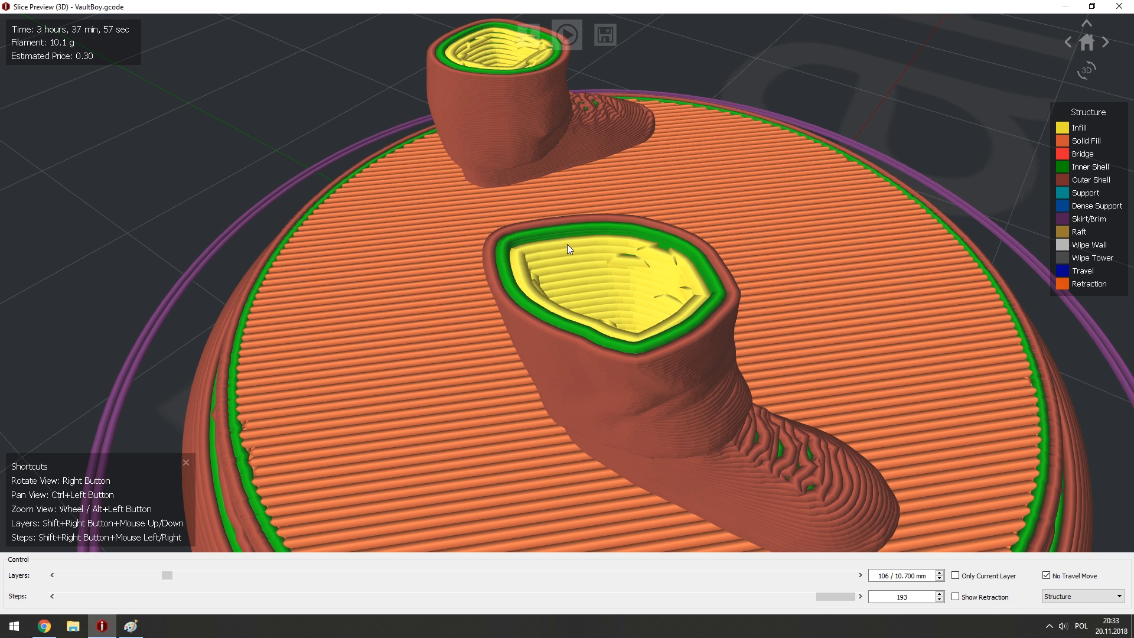
pyautogui.moveTo(574, 251); pyautogui.dragTo(512, 258, button='right')
pyautogui.moveTo(649, 388); pyautogui.dragTo(498, 389, button='right')
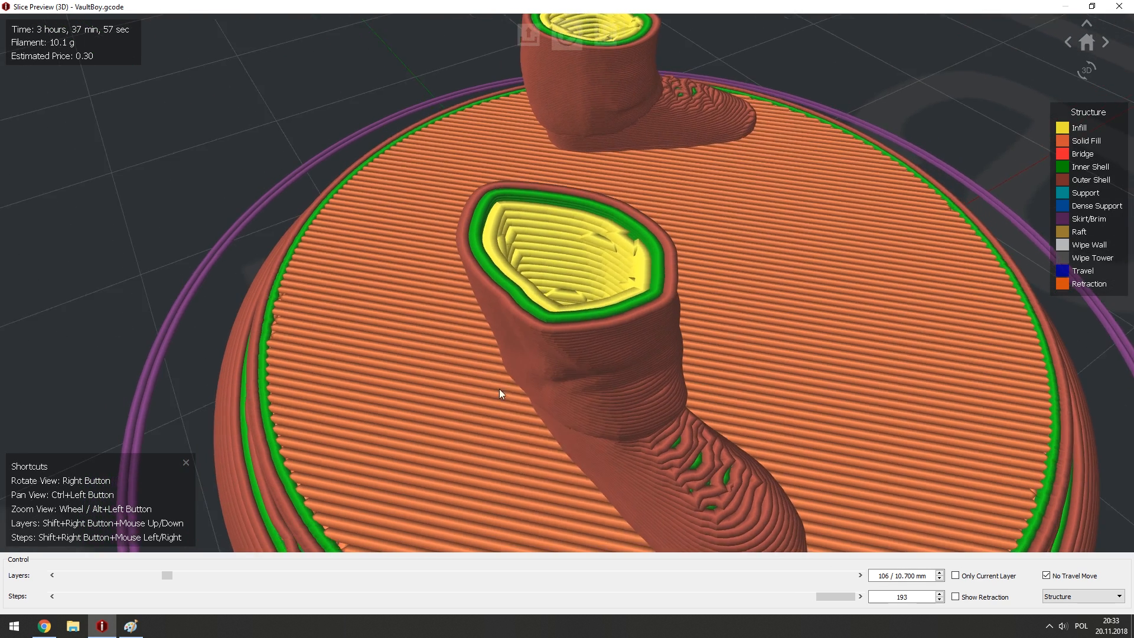
pyautogui.scroll(-5, 508, 384)
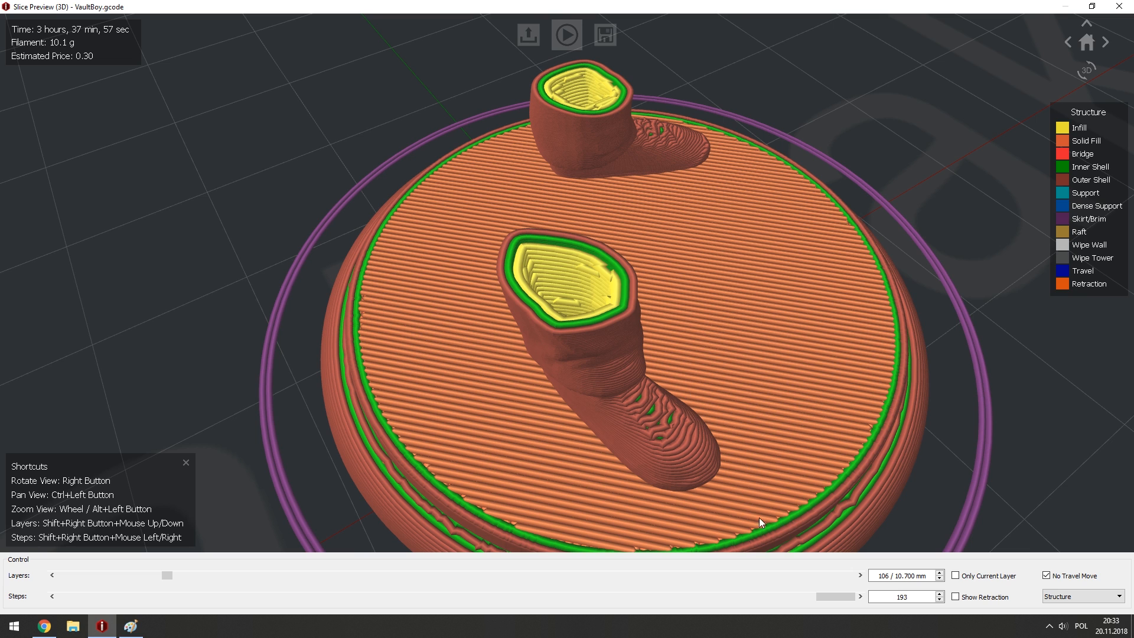
# Examine the torso's infill at layers 347 and 465, heights 34.800 and 46.600 mm, and return to the base layers.
pyautogui.moveTo(166, 574); pyautogui.dragTo(406, 572)
pyautogui.scroll(-5, 546, 203)
pyautogui.keyDown('ctrl'); pyautogui.moveTo(545, 203); pyautogui.dragTo(579, 292); pyautogui.keyUp('ctrl')
pyautogui.scroll(1, 579, 292)
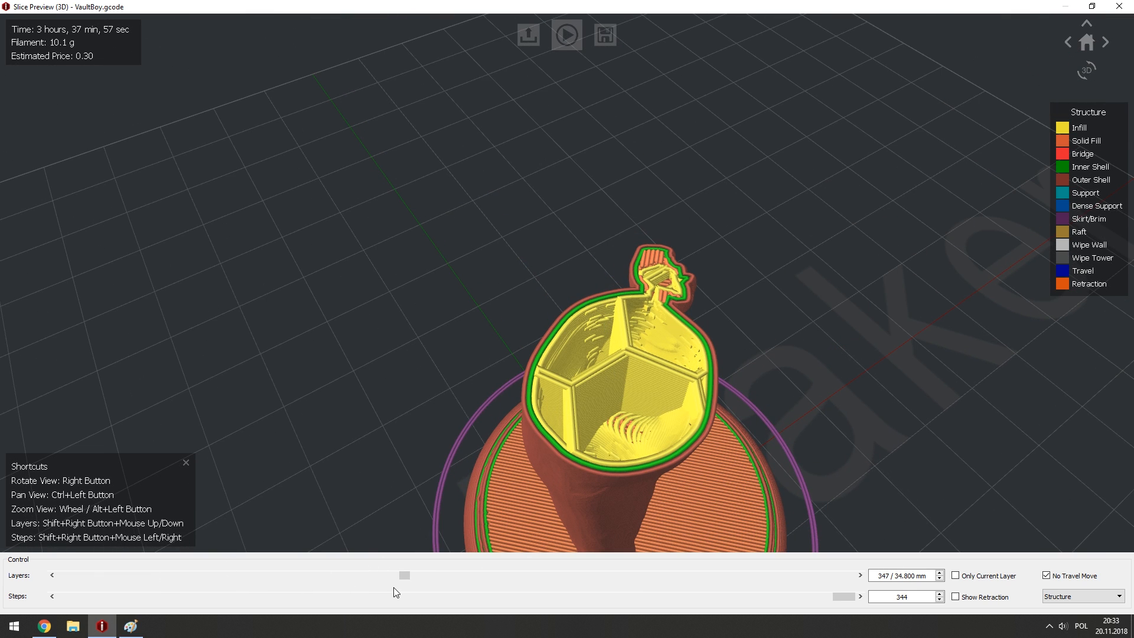
pyautogui.moveTo(406, 575); pyautogui.dragTo(520, 578)
pyautogui.moveTo(550, 459); pyautogui.dragTo(640, 329, button='right')
pyautogui.scroll(-4, 583, 329)
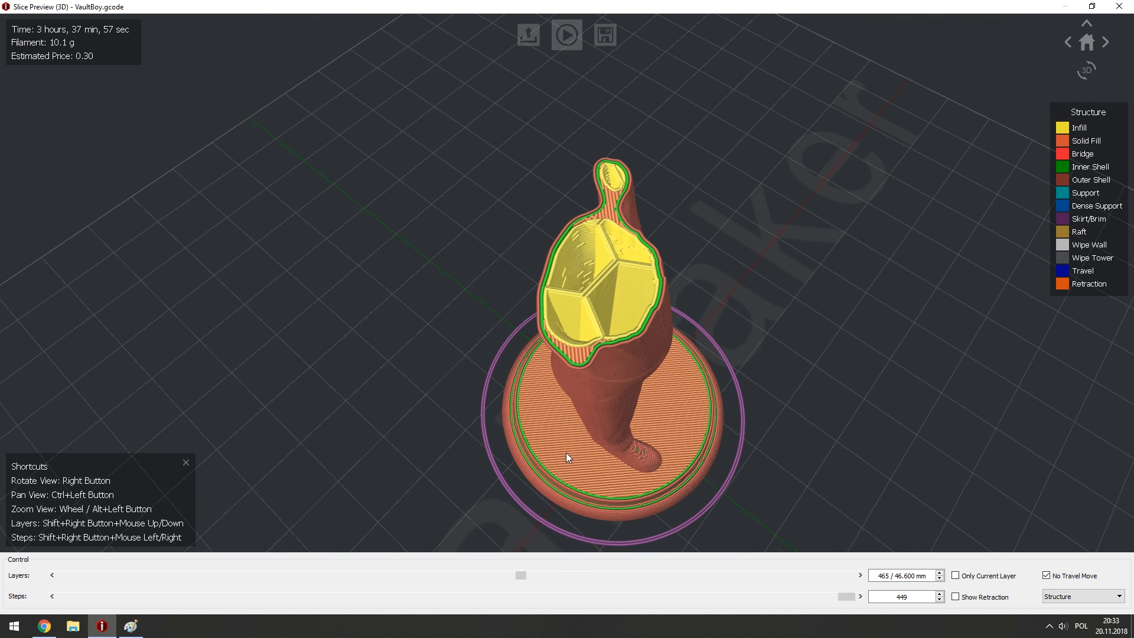
pyautogui.moveTo(520, 576); pyautogui.dragTo(82, 576)
pyautogui.moveTo(568, 493); pyautogui.dragTo(559, 410, button='right')
# Close the slice preview and reopen it enlarged from the estimated print result.
pyautogui.press('Escape')
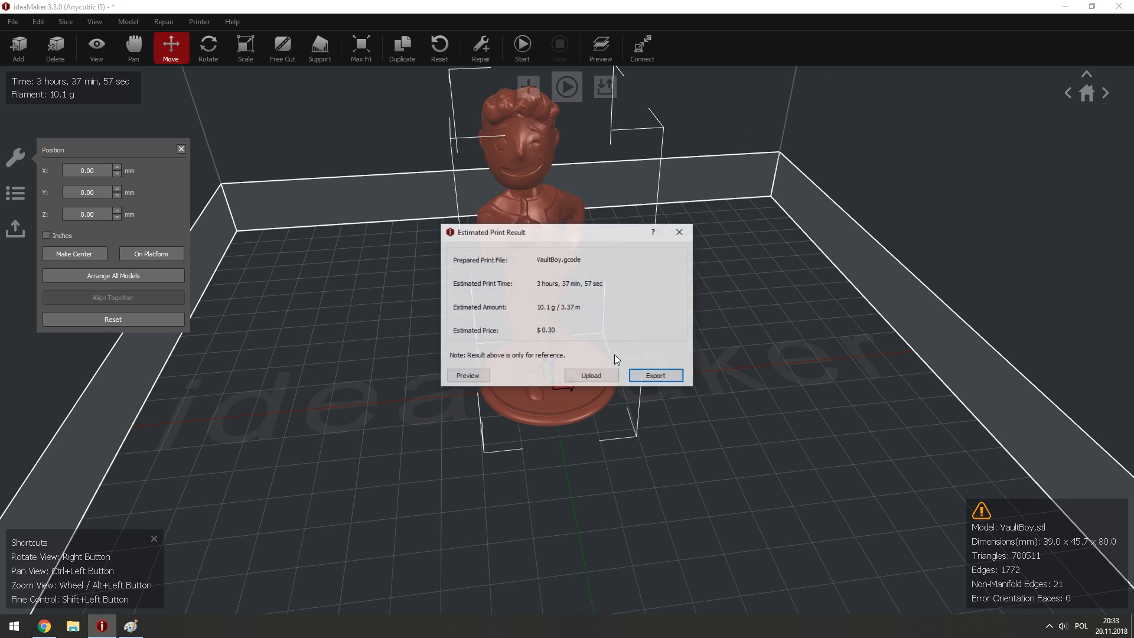
pyautogui.click(467, 376)
pyautogui.doubleClick(461, 95)
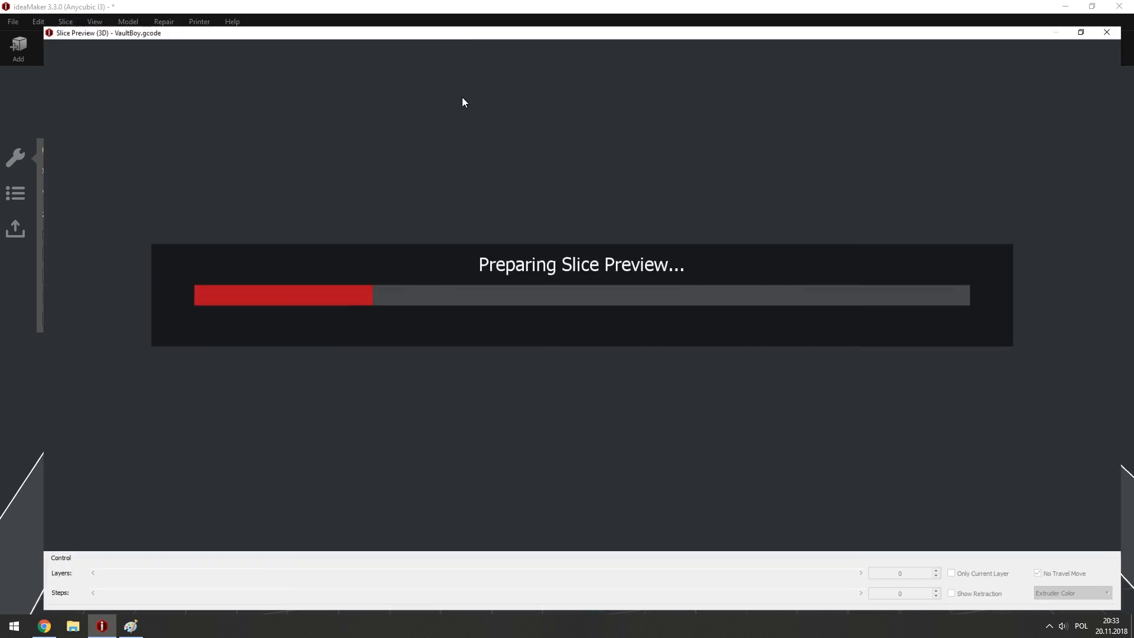
pyautogui.scroll(10, 583, 395)
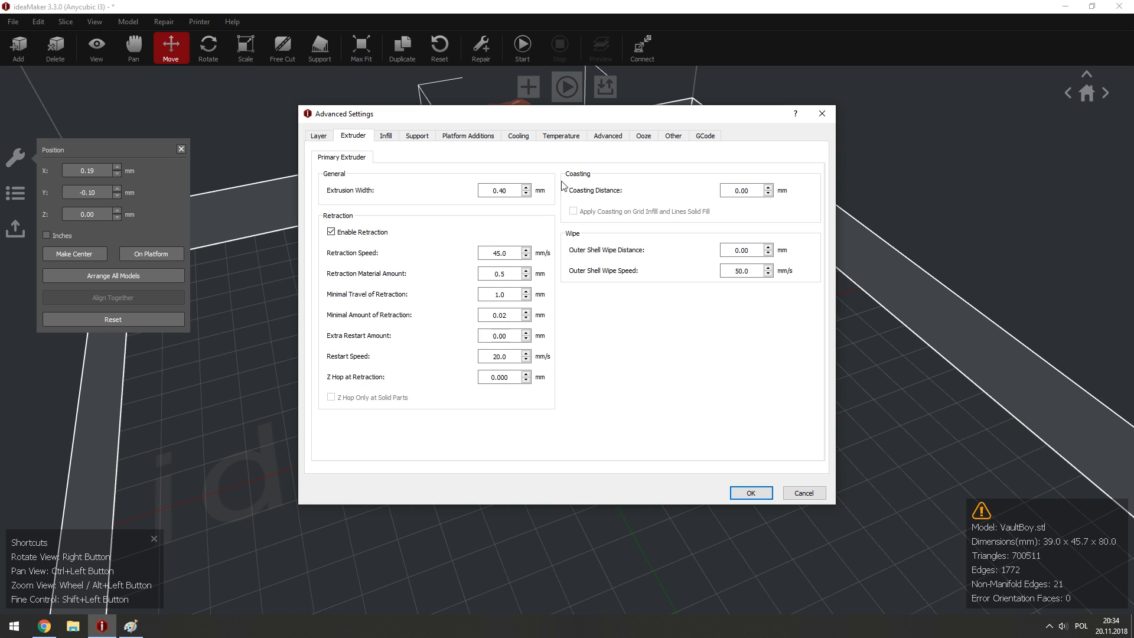
# Set the PLA template's coasting distance to 5 mm, save the template and slice VaultBoy with it.
pyautogui.click(748, 196)
pyautogui.write('5')
pyautogui.click(750, 493)
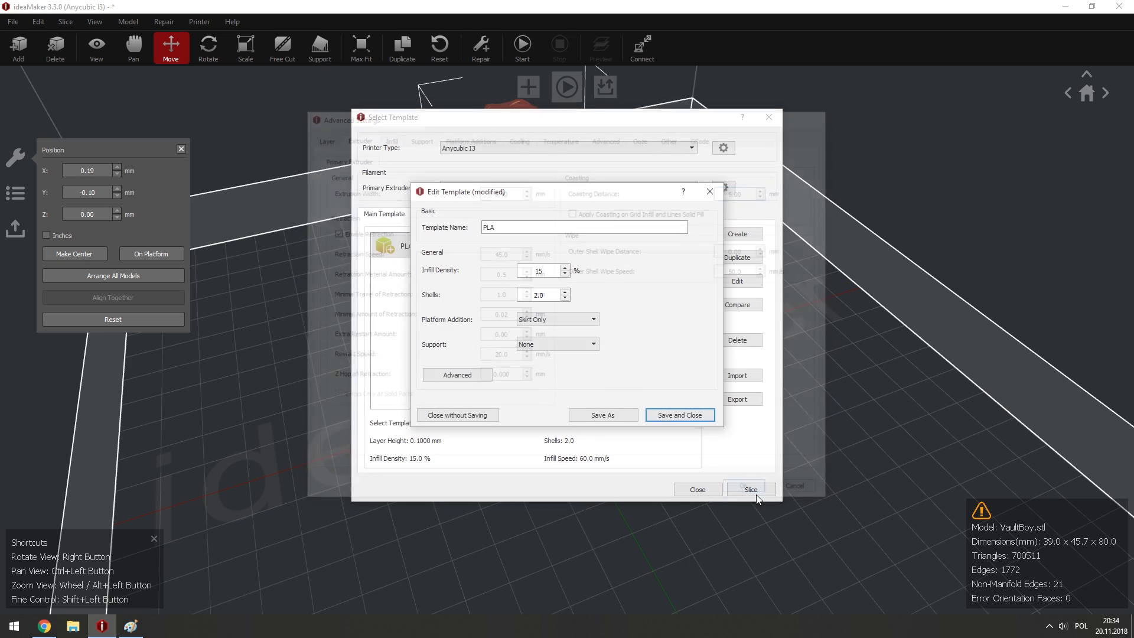
pyautogui.click(657, 414)
pyautogui.click(750, 489)
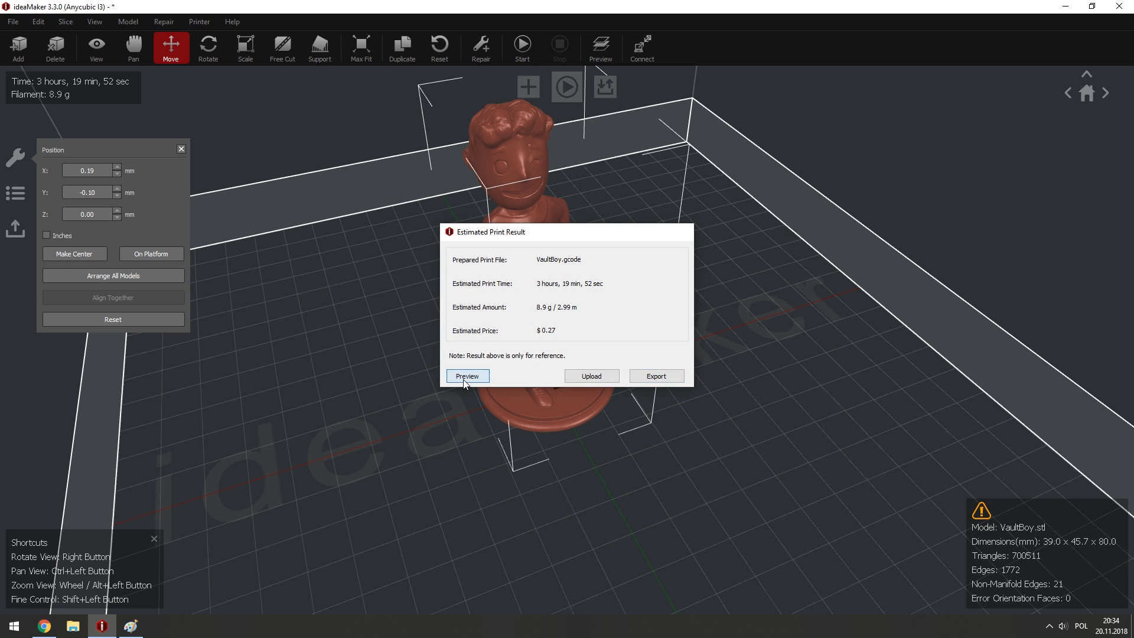
# Open the enlarged slice preview of VaultBoy.gcode and examine the outer surface of the legs and torso up close.
pyautogui.click(469, 378)
pyautogui.doubleClick(470, 95)
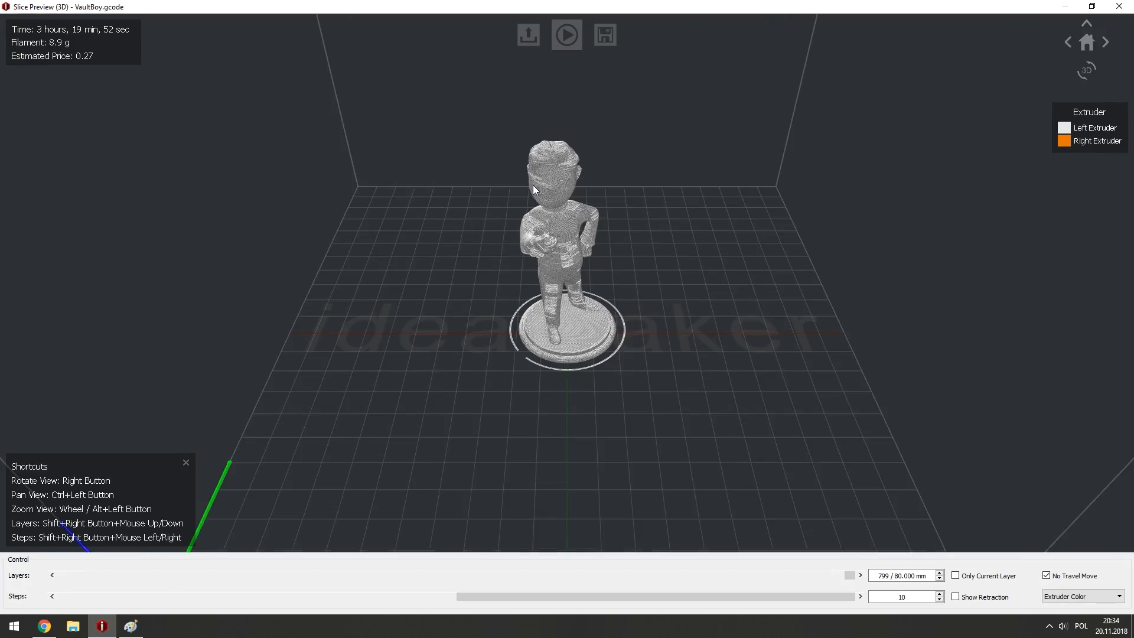
pyautogui.scroll(5, 543, 195)
pyautogui.moveTo(555, 179); pyautogui.dragTo(529, 172, button='right')
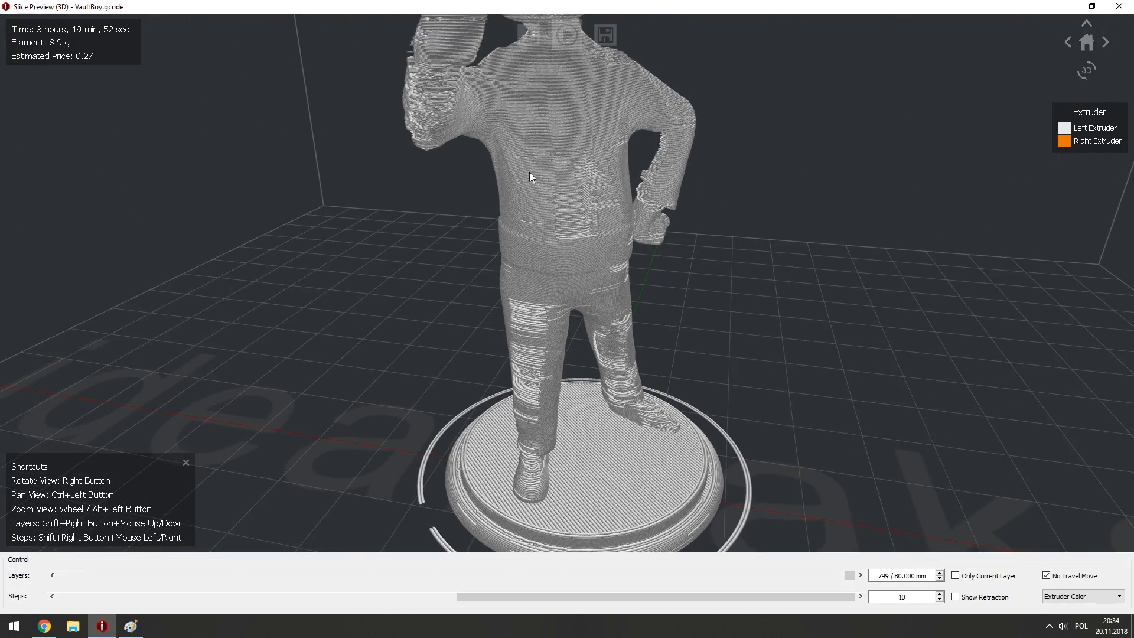
pyautogui.scroll(5, 497, 190)
pyautogui.scroll(-3, 507, 186)
pyautogui.scroll(5, 539, 307)
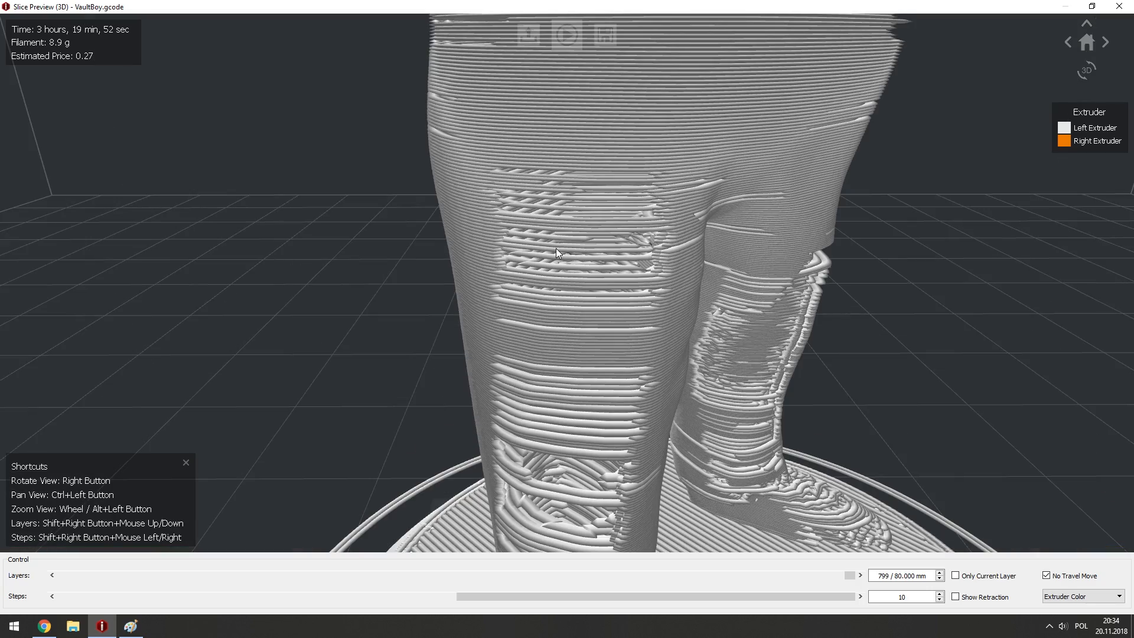
pyautogui.moveTo(555, 248); pyautogui.dragTo(508, 312, button='right')
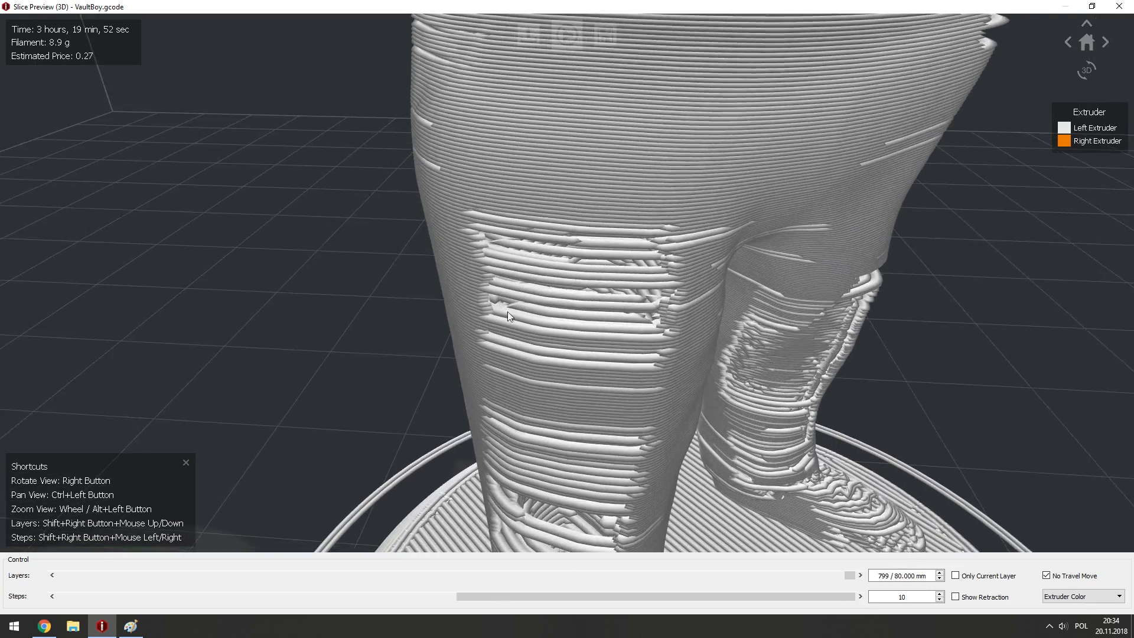
pyautogui.scroll(-4, 508, 312)
pyautogui.moveTo(546, 245); pyautogui.dragTo(591, 336, button='right')
# Lower the preview to layer 275, height 27.600 mm, and examine the cross-section where the legs meet.
pyautogui.moveTo(527, 574); pyautogui.dragTo(334, 579)
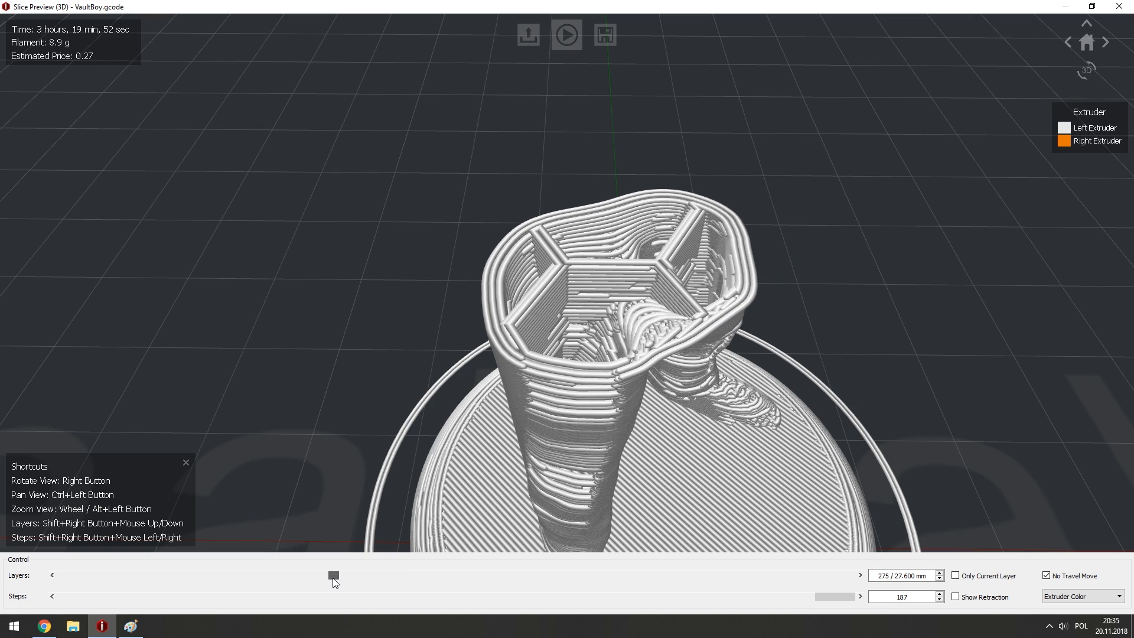
pyautogui.moveTo(532, 499); pyautogui.dragTo(724, 388, button='right')
pyautogui.scroll(4, 597, 211)
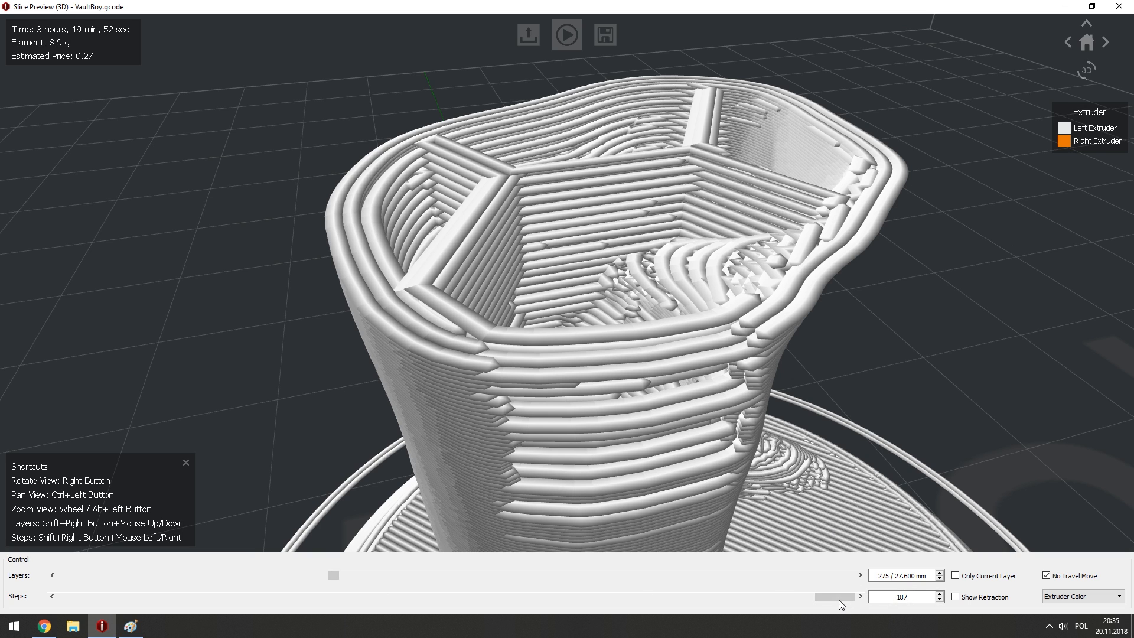
# Colour layer 275 by structure and play its extrusion path from step 0 to step 65.
pyautogui.moveTo(838, 600); pyautogui.dragTo(77, 596)
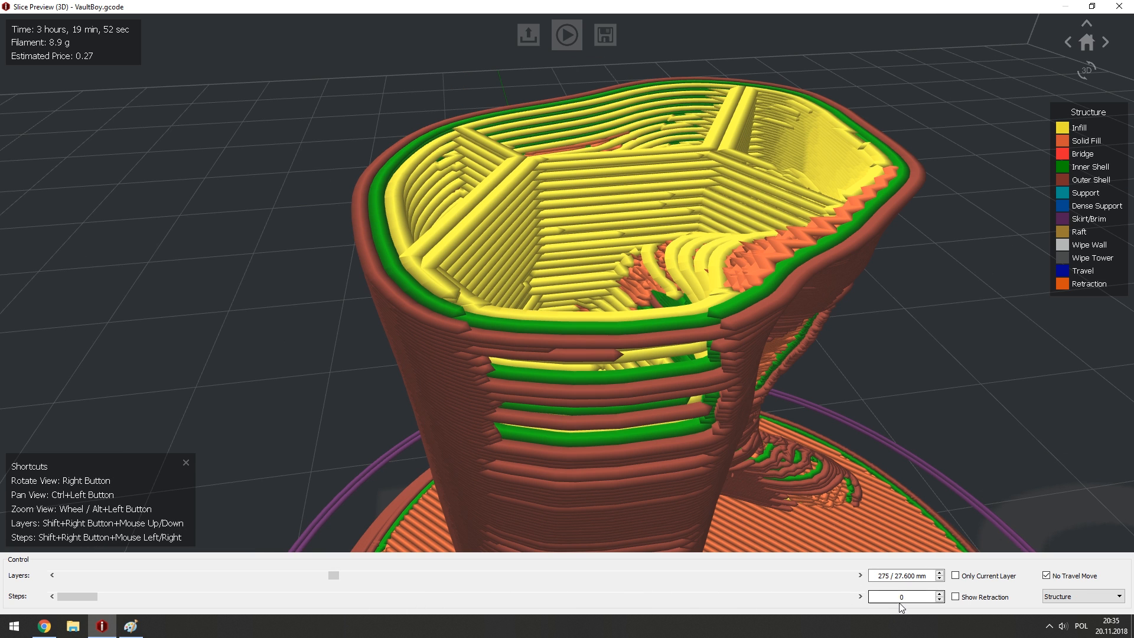
pyautogui.click(861, 597)
pyautogui.moveTo(785, 483); pyautogui.dragTo(861, 296, button='right')
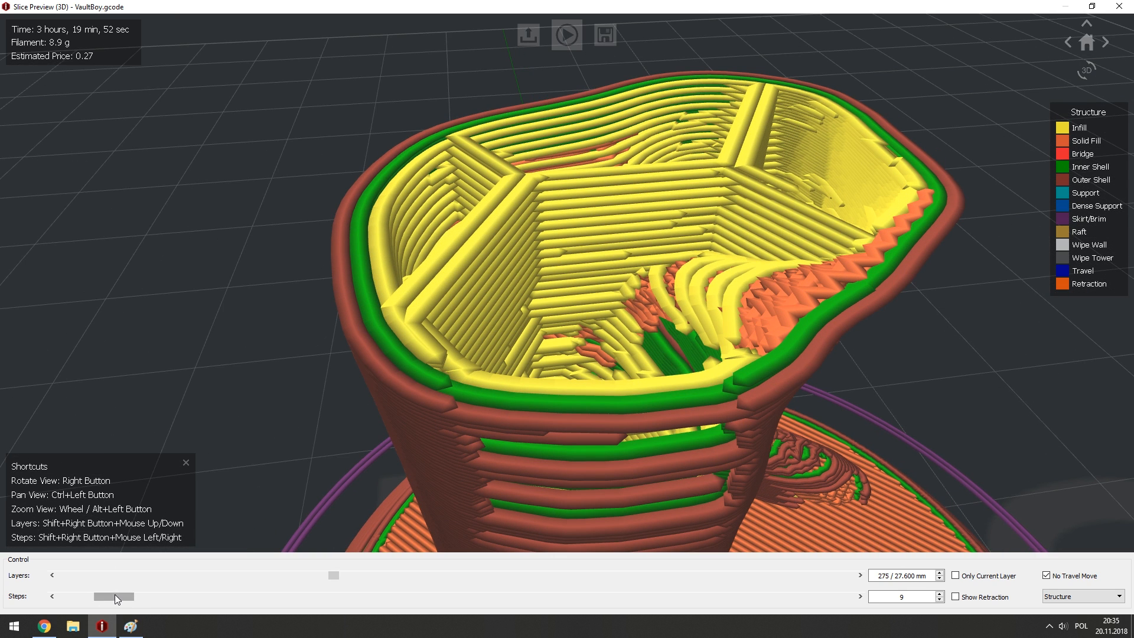
pyautogui.moveTo(115, 594); pyautogui.dragTo(344, 597)
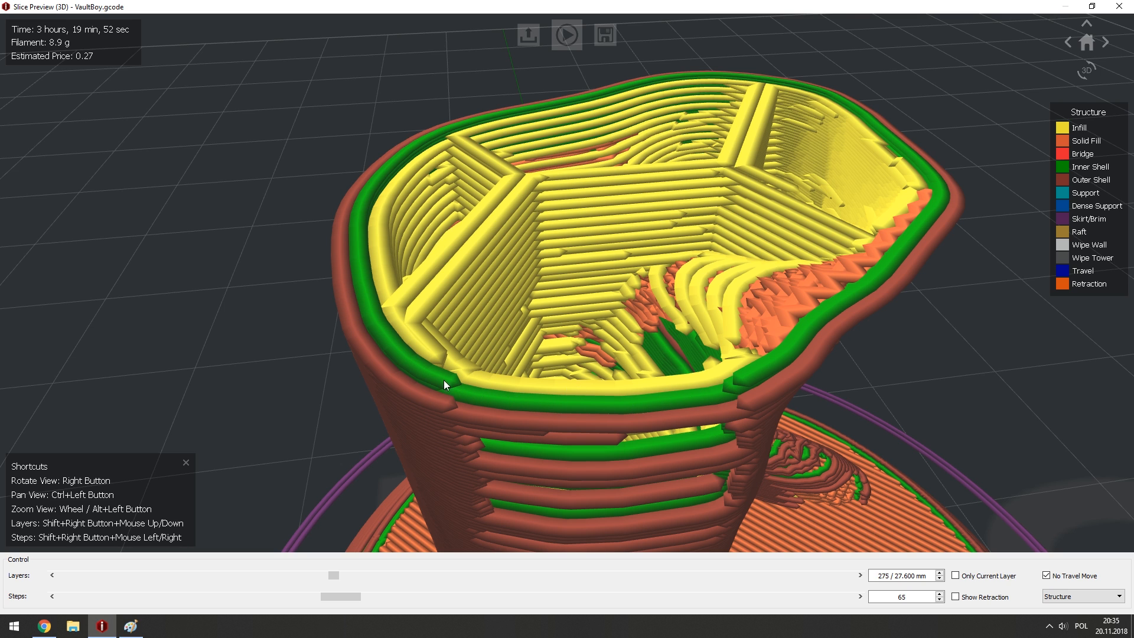
# Examine the inner and outer shell lines at the front of layer 275 up close.
pyautogui.moveTo(612, 404); pyautogui.dragTo(617, 272, button='right')
pyautogui.scroll(5, 519, 262)
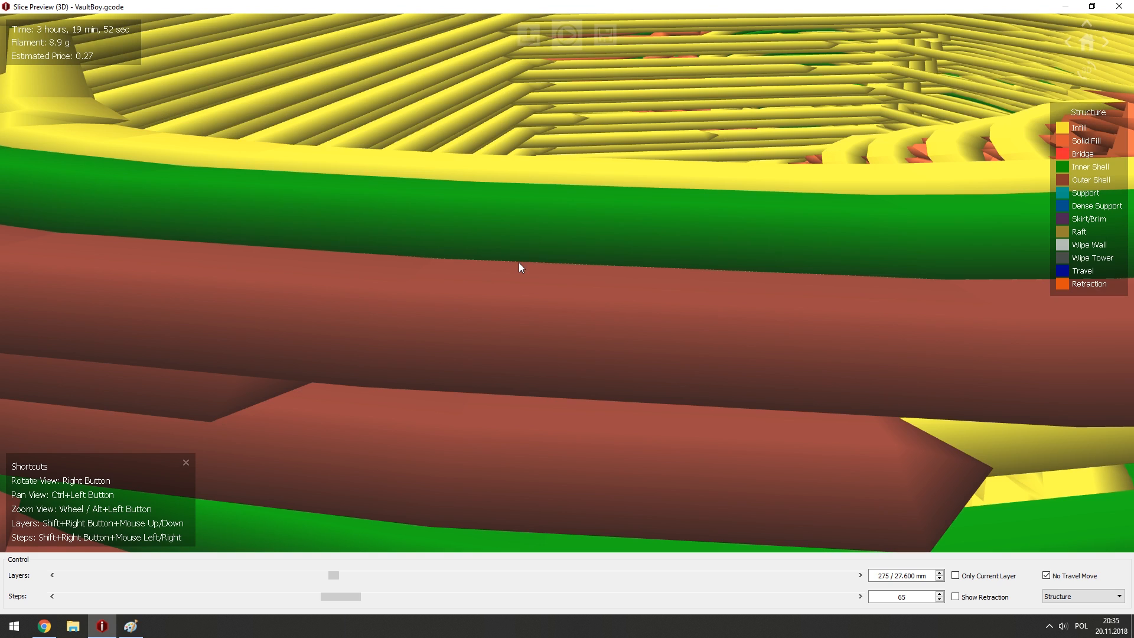
pyautogui.scroll(-5, 378, 229)
pyautogui.moveTo(540, 270); pyautogui.dragTo(587, 296, button='right')
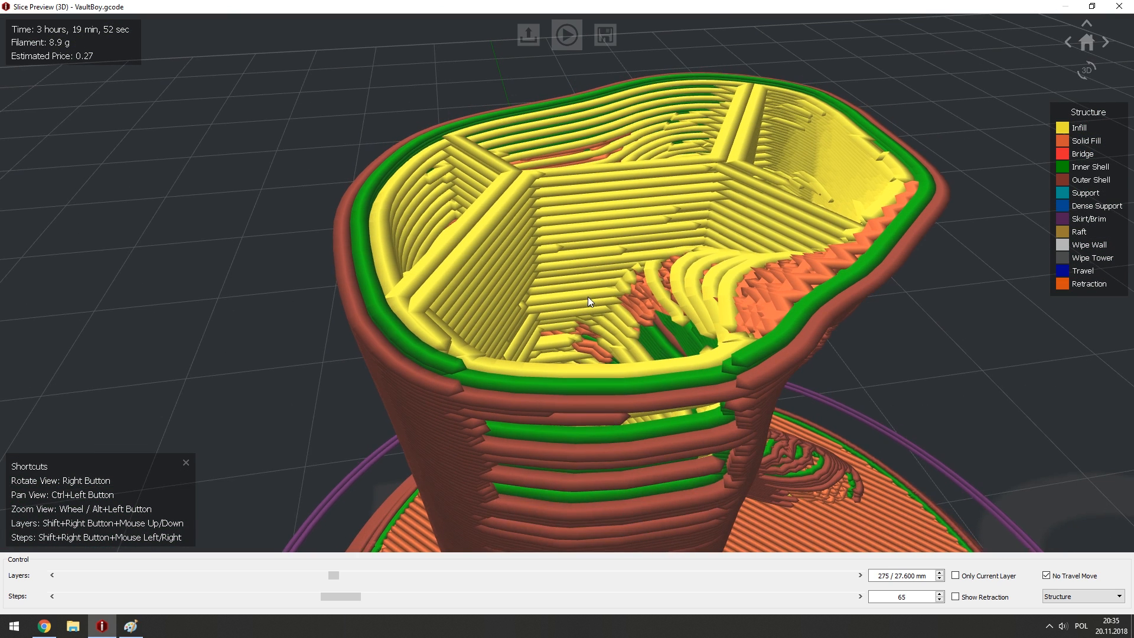
# Switch to Paint to look at the hand-drawn outlines and return to the slice preview.
pyautogui.click(131, 625)
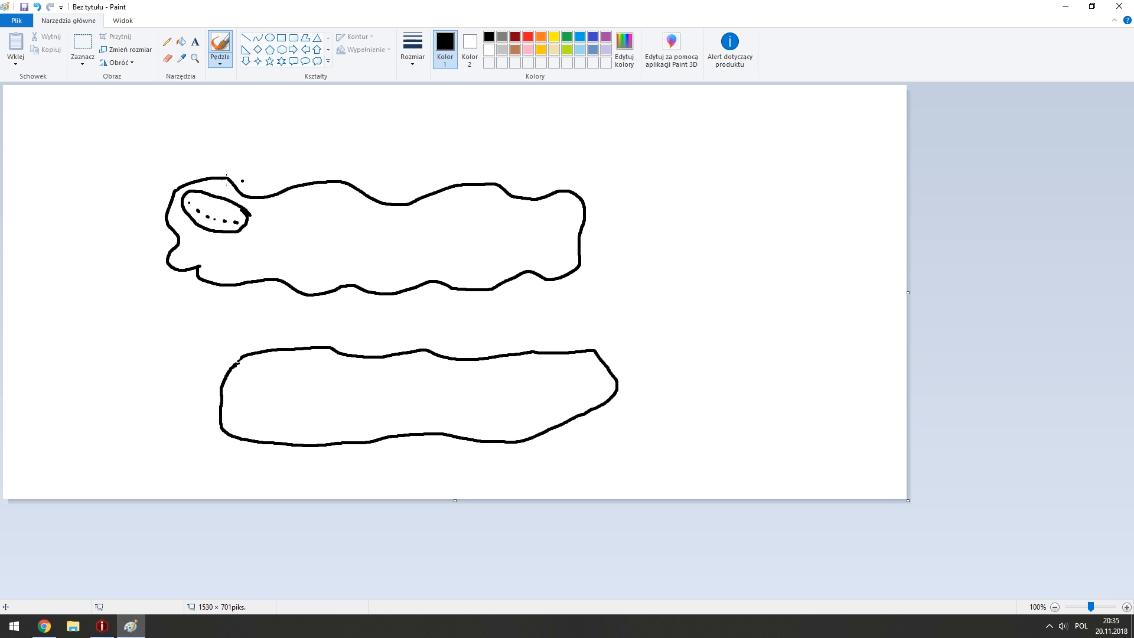
pyautogui.moveTo(269, 185)
pyautogui.mouseDown()
pyautogui.moveTo(242, 378)
pyautogui.moveTo(378, 407)
pyautogui.moveTo(427, 268)
pyautogui.mouseUp()
pyautogui.click(1065, 7)
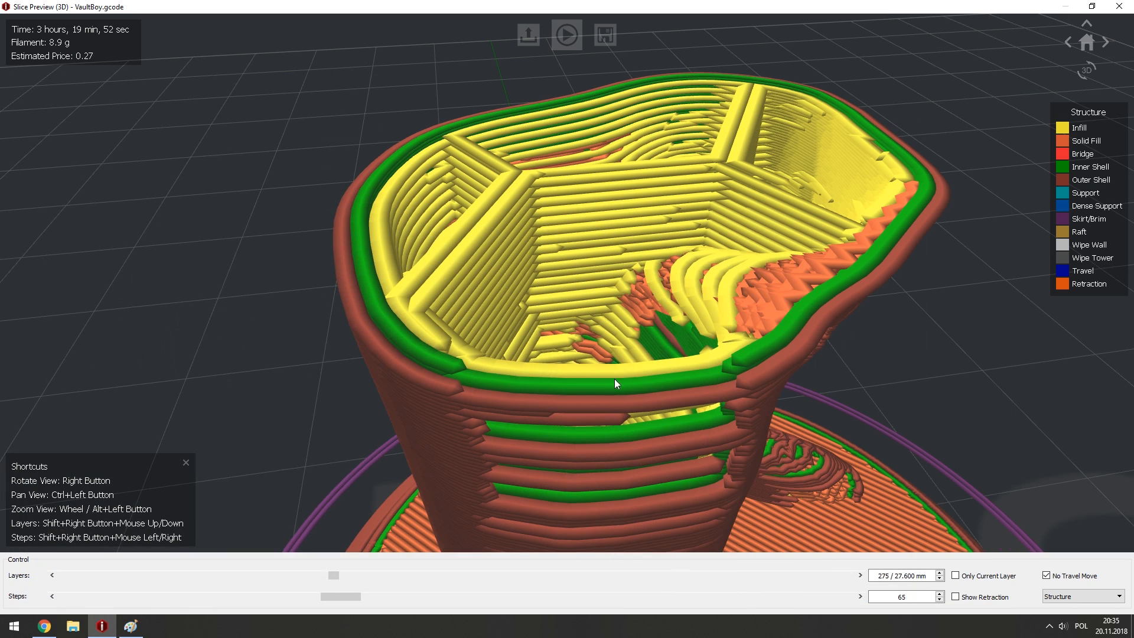
# Close the slice preview and the estimated print result and bring up the slicing template selection.
pyautogui.scroll(-5, 615, 378)
pyautogui.click(1119, 6)
pyautogui.click(682, 232)
pyautogui.click(567, 87)
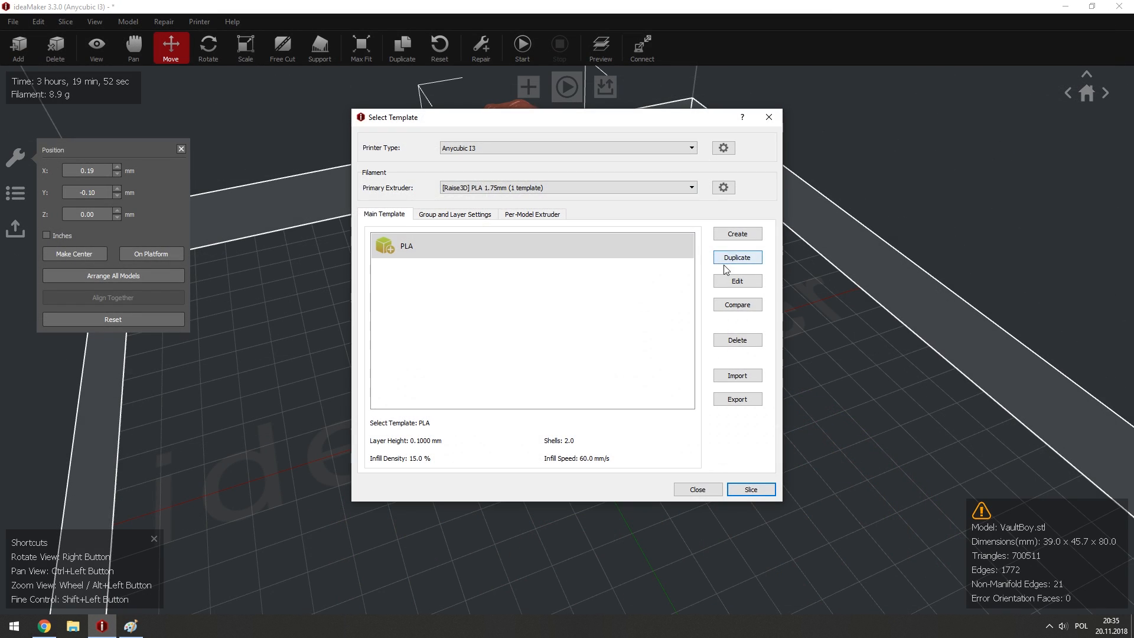
# Try 0.2 and 0.05 mm as the PLA template's coasting distance, settle on 0.0 mm and accept the advanced settings.
pyautogui.click(731, 284)
pyautogui.click(459, 374)
pyautogui.click(358, 137)
pyautogui.doubleClick(742, 190)
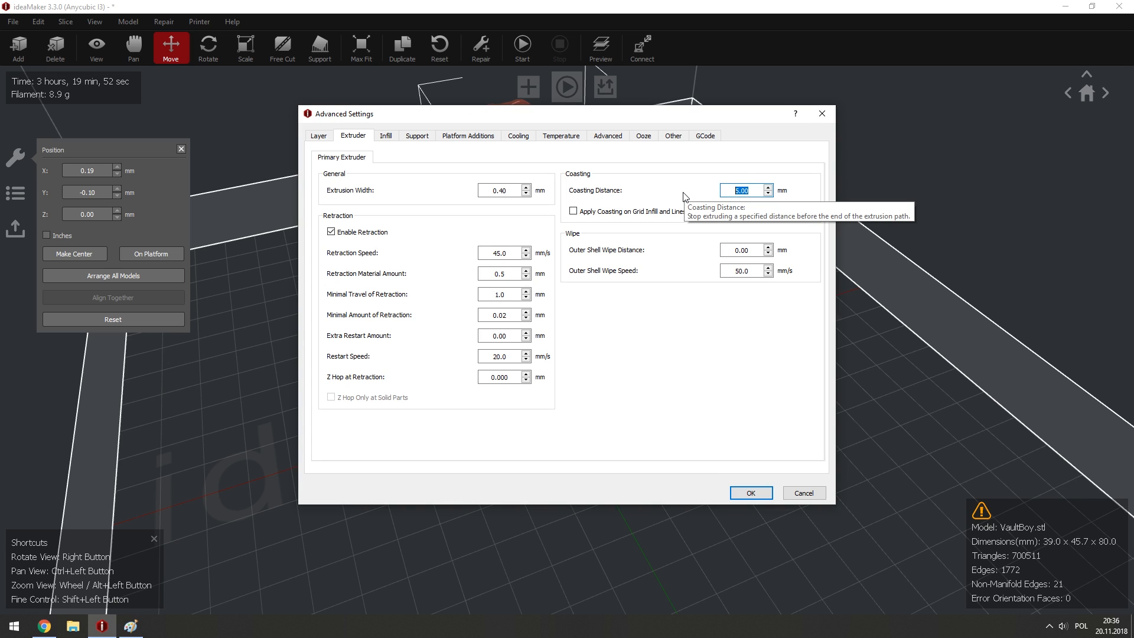
pyautogui.write('0.2')
pyautogui.press('BackSpace')
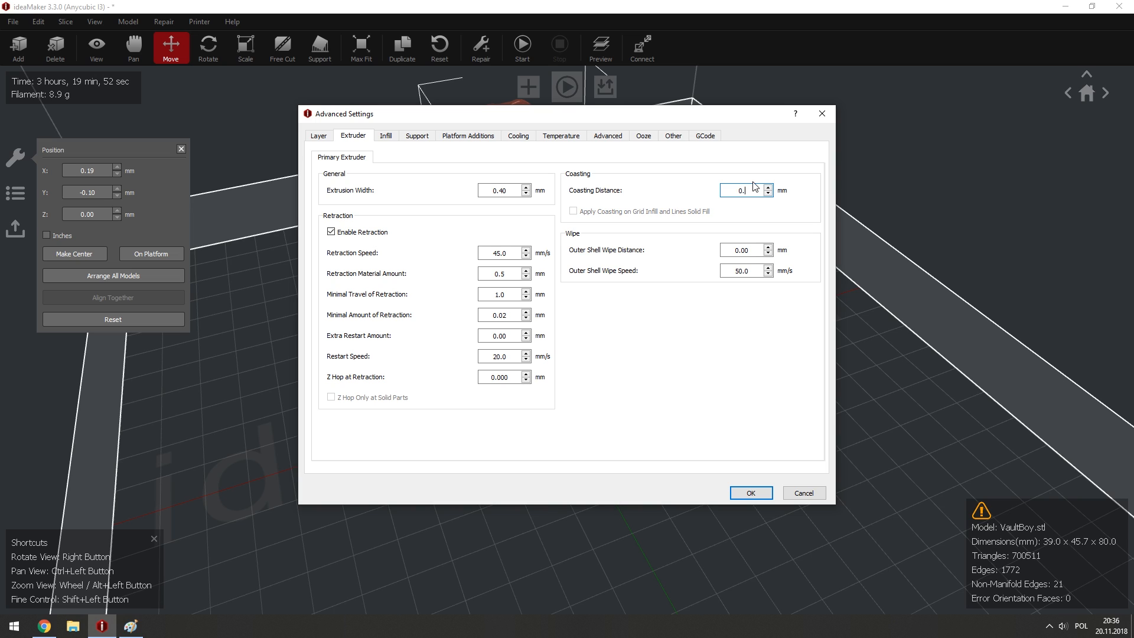
pyautogui.write('05')
pyautogui.press('BackSpace')
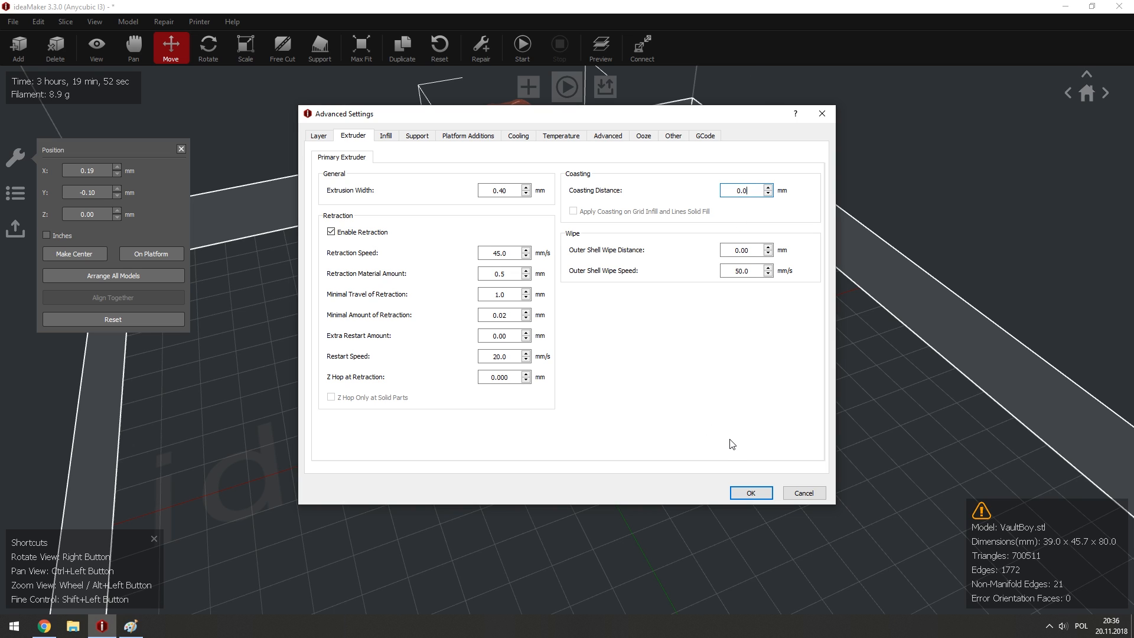
pyautogui.moveTo(601, 118); pyautogui.dragTo(613, 121)
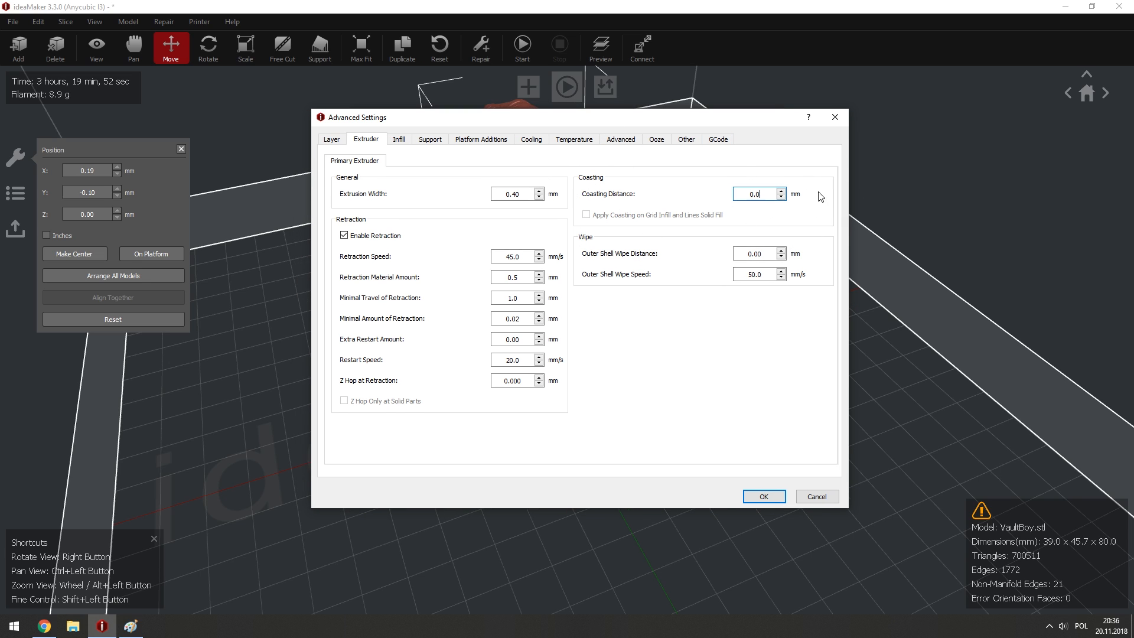
pyautogui.click(774, 497)
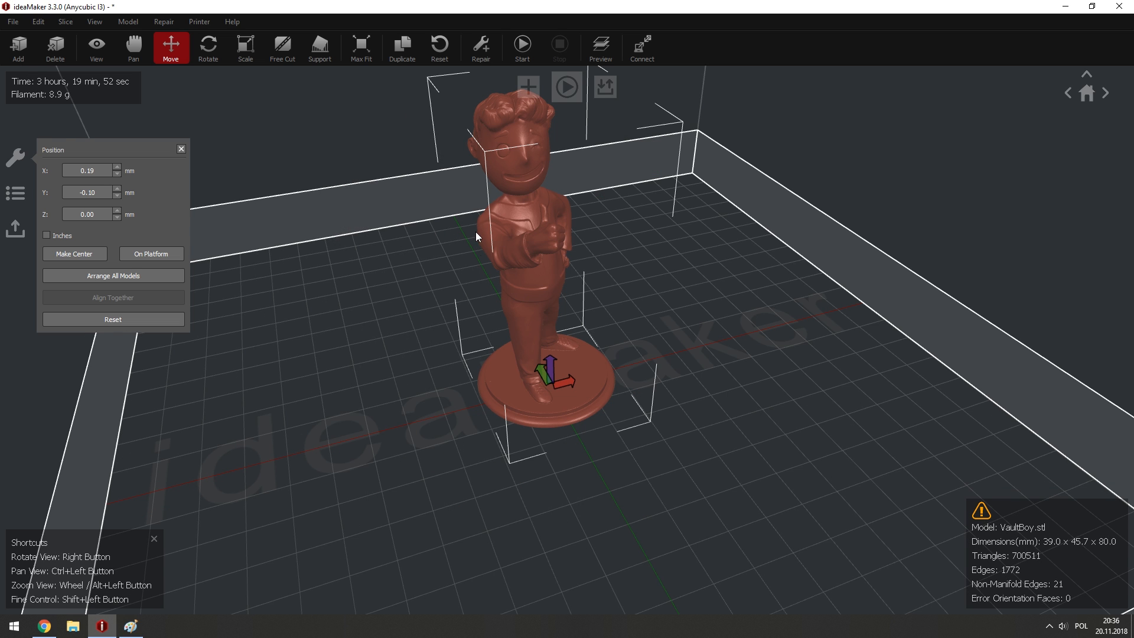
# Turn the VaultBoy model freehand about its vertical axis with the Rotate tool.
pyautogui.moveTo(476, 235); pyautogui.dragTo(561, 228, button='right')
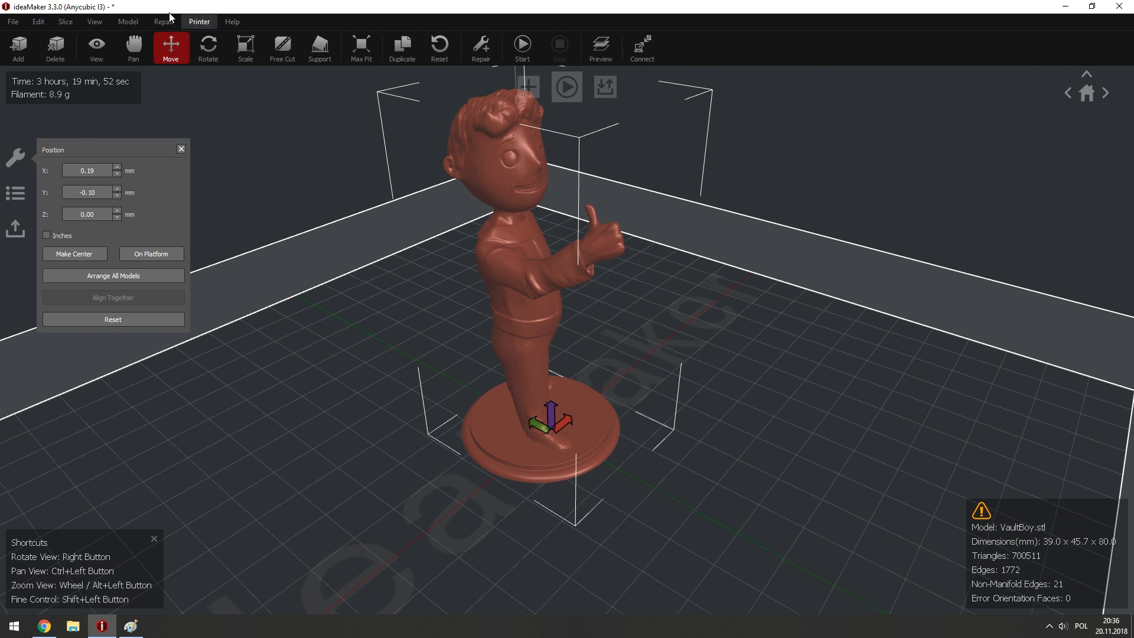
pyautogui.click(208, 48)
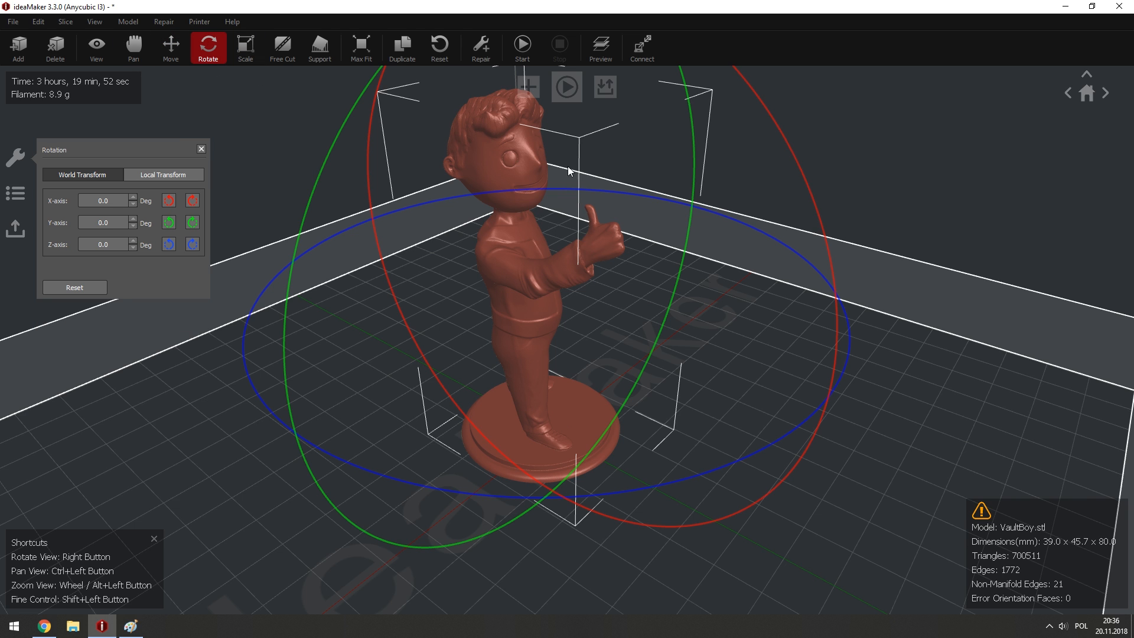
pyautogui.moveTo(818, 326); pyautogui.dragTo(652, 365)
# Scale VaultBoy uniformly up to 103% and down to 94%.
pyautogui.click(253, 54)
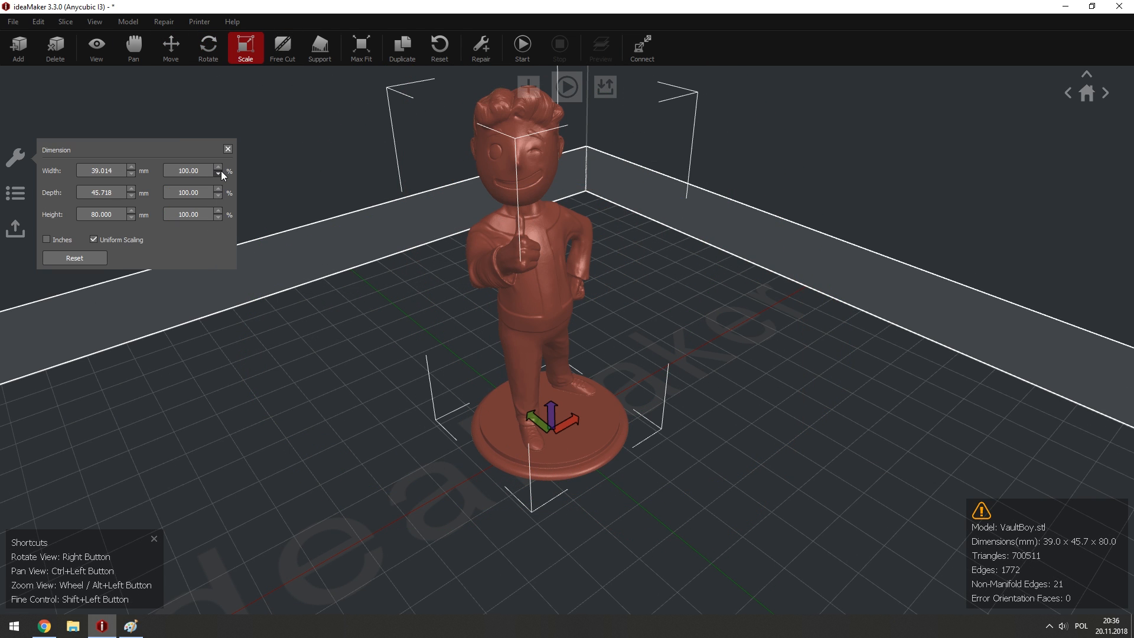
pyautogui.scroll(3, 222, 172)
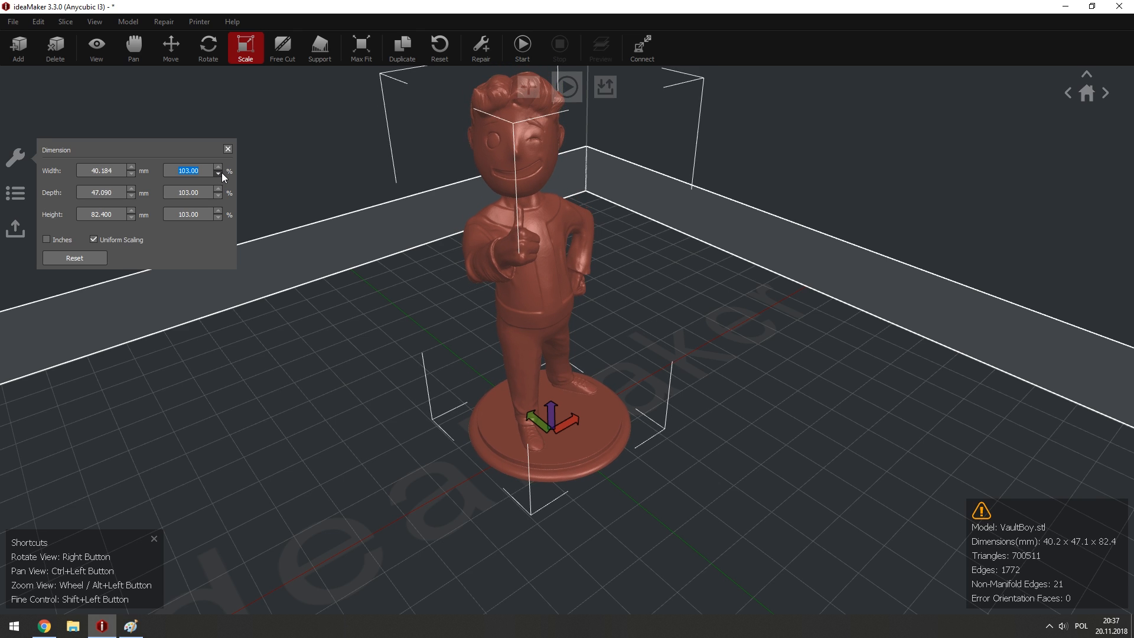
pyautogui.scroll(-9, 223, 173)
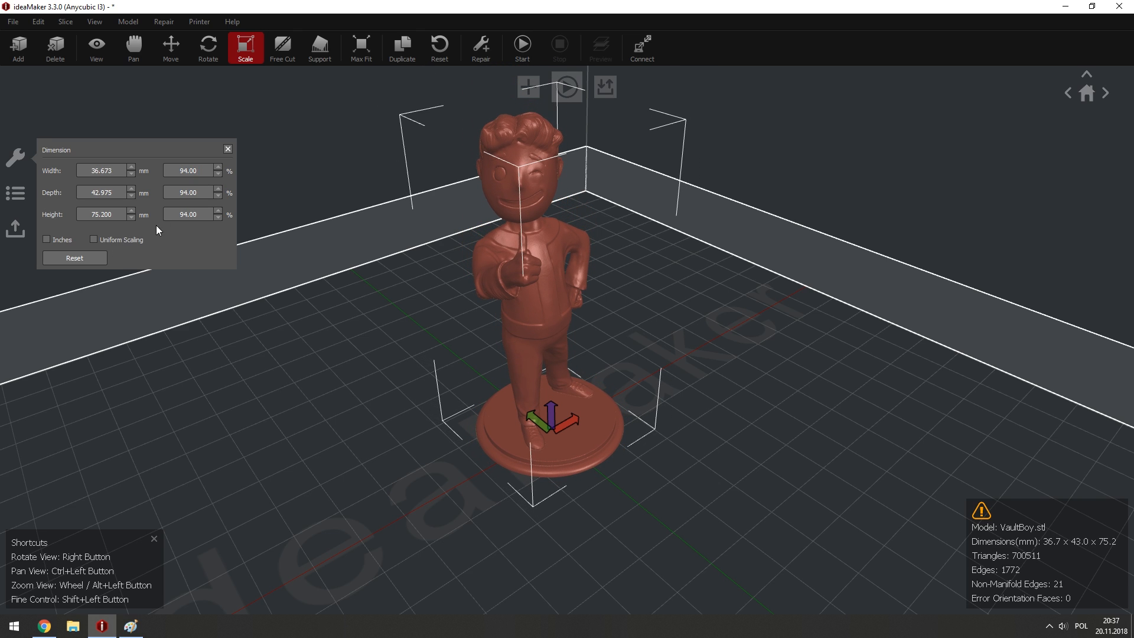
# Turn off uniform scaling, try depths of 50 mm and 80 mm for VaultBoy, and reset its dimensions.
pyautogui.write('50')
pyautogui.press('Return')
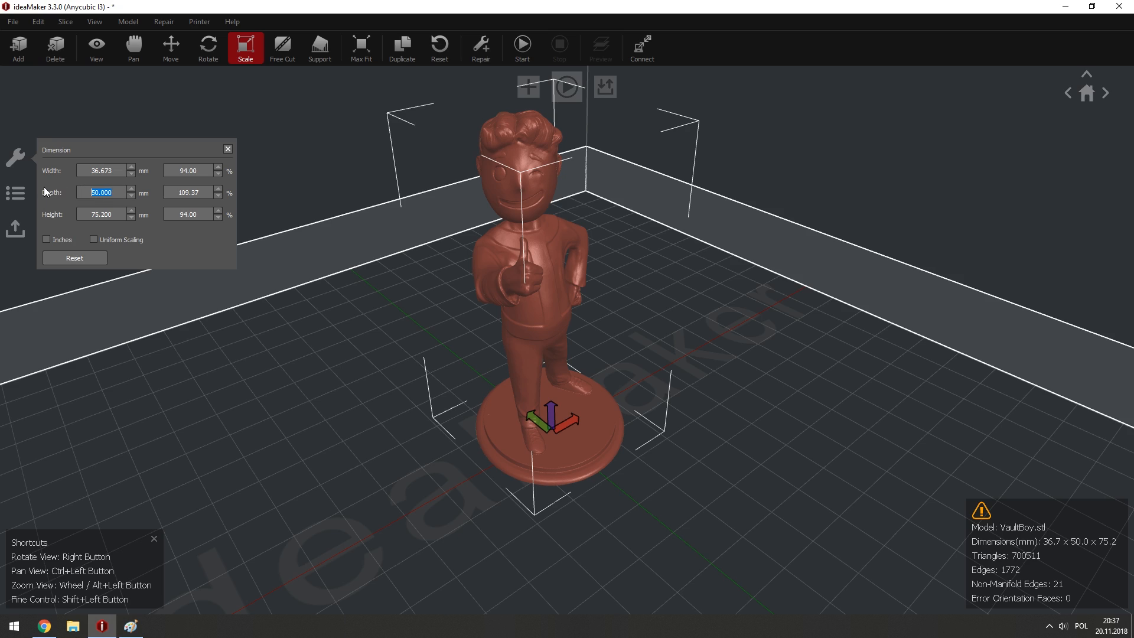
pyautogui.write('80')
pyautogui.press('Return')
pyautogui.moveTo(469, 350); pyautogui.dragTo(339, 408, button='right')
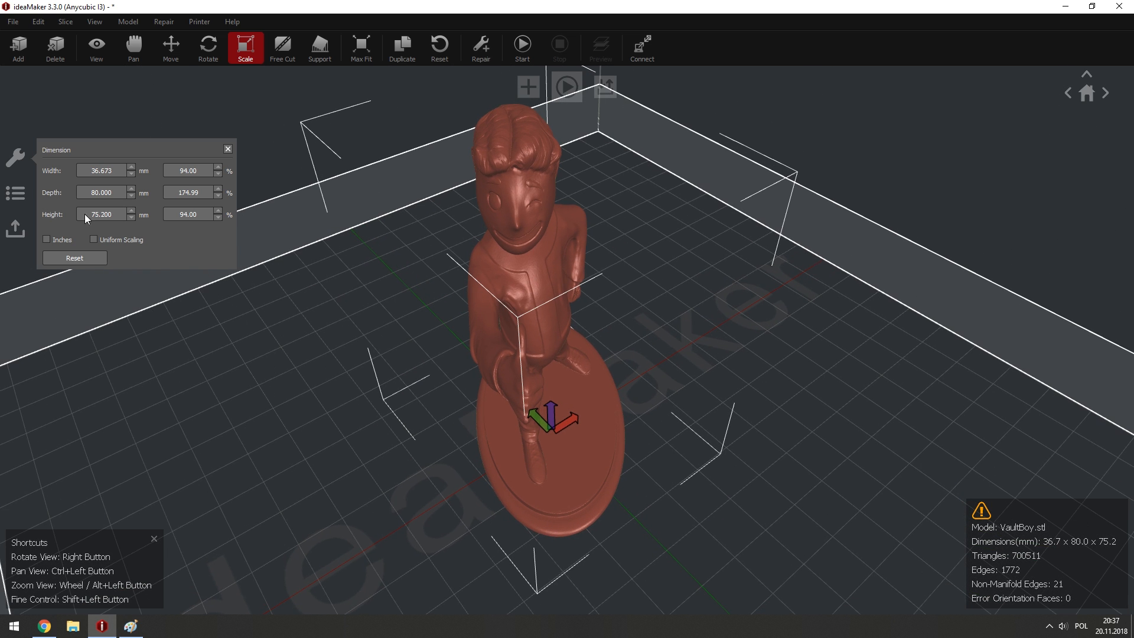
pyautogui.click(87, 258)
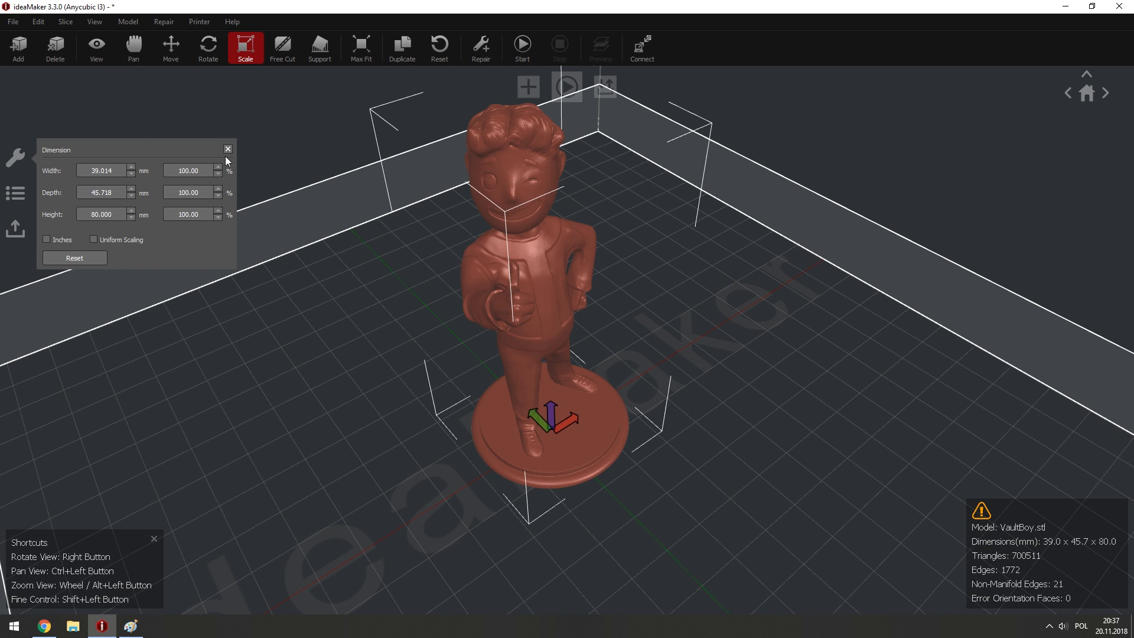
pyautogui.click(228, 149)
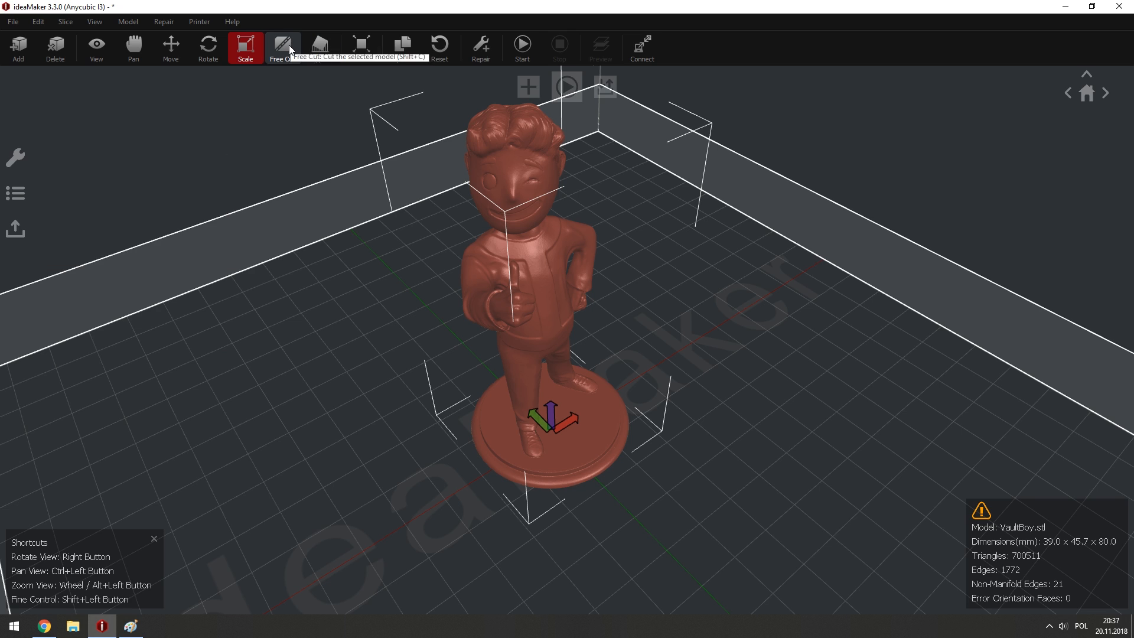
# Cut VaultBoy horizontally through the torso with Free Cut, using the default cutting plane.
pyautogui.click(289, 45)
pyautogui.moveTo(294, 317); pyautogui.dragTo(331, 248, button='right')
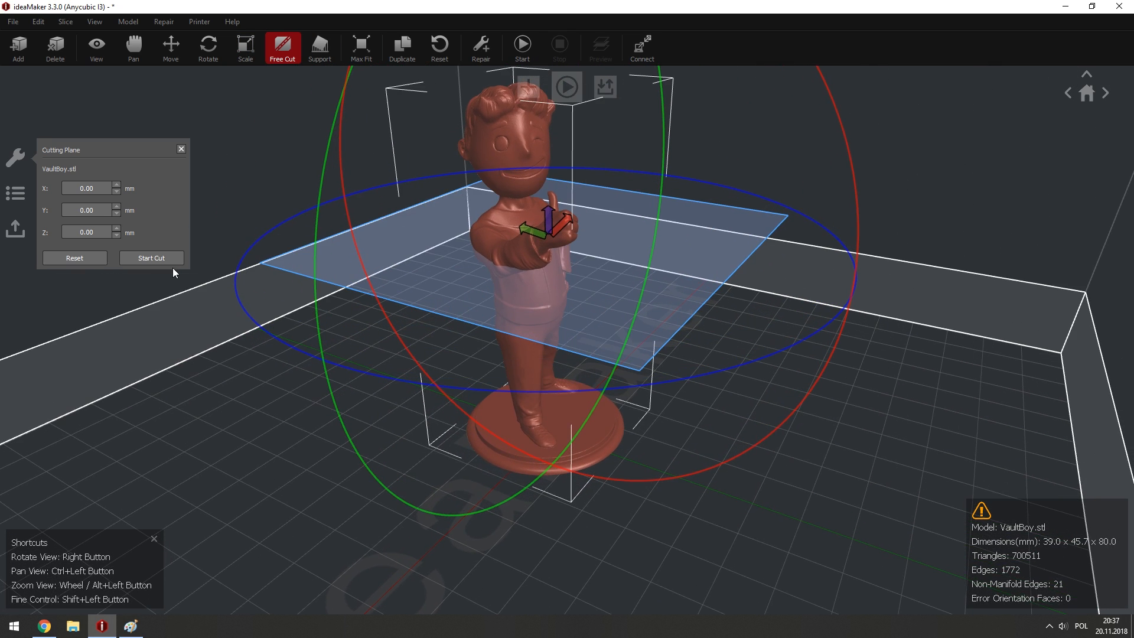
pyautogui.click(166, 260)
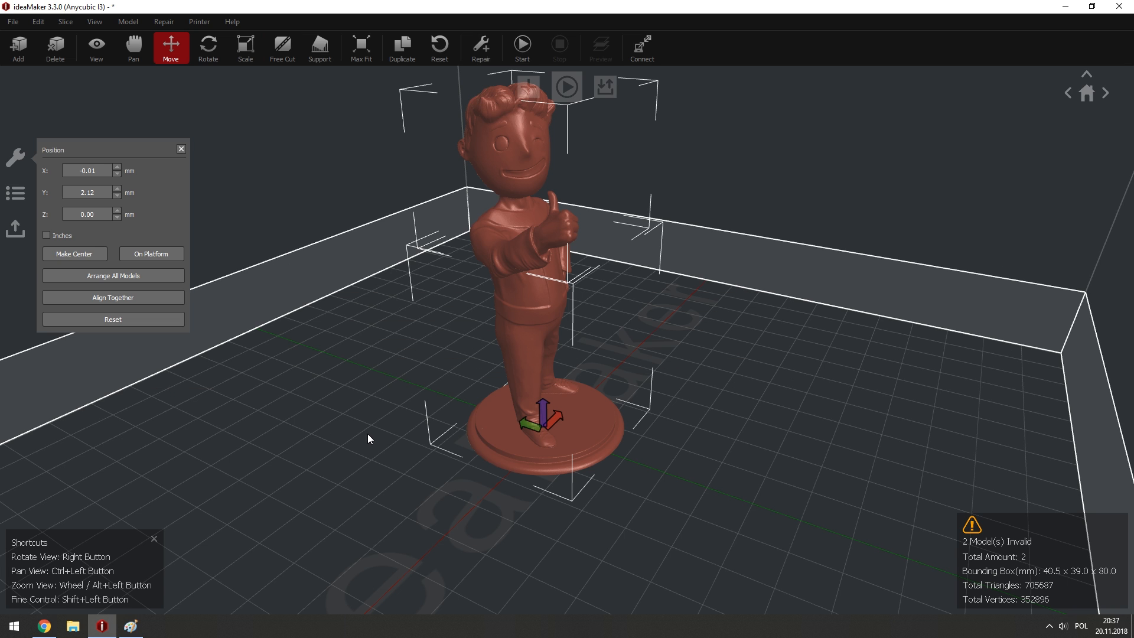
# Try to drag the upper VaultBoy piece away from the lower one and reset the position.
pyautogui.moveTo(367, 433); pyautogui.dragTo(509, 267, button='right')
pyautogui.moveTo(518, 236); pyautogui.dragTo(353, 407)
pyautogui.moveTo(346, 353); pyautogui.dragTo(142, 314, button='right')
pyautogui.click(101, 319)
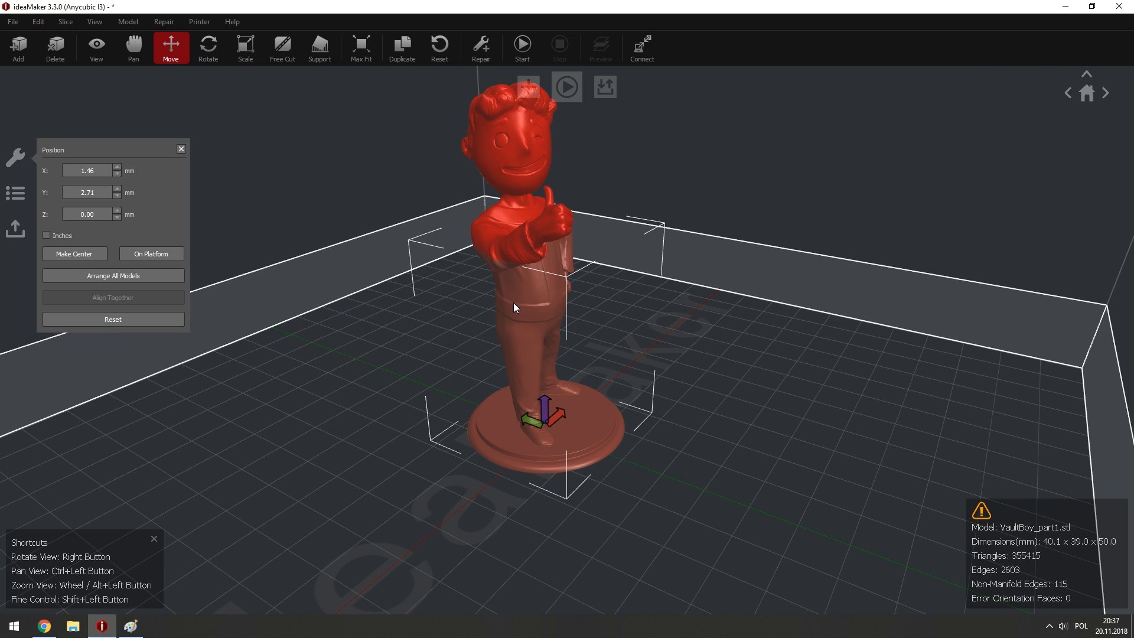
# Undo the VaultBoy cut and replace the model on the platform with Z_Rod_Top_Stabilizer.stl.
pyautogui.click(512, 303)
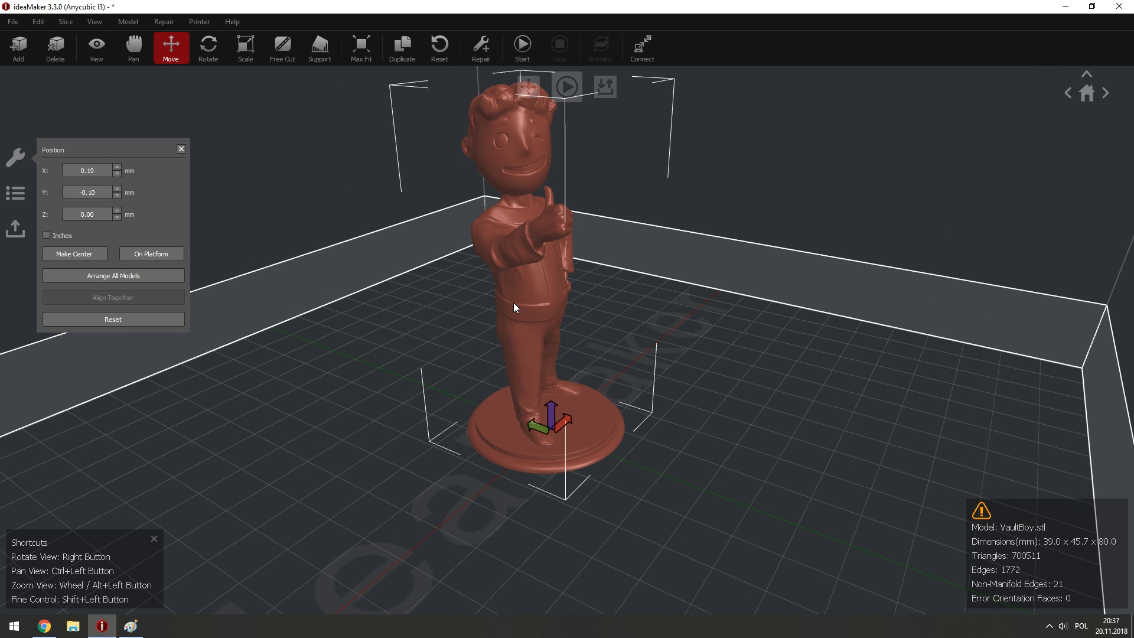
pyautogui.press('Delete')
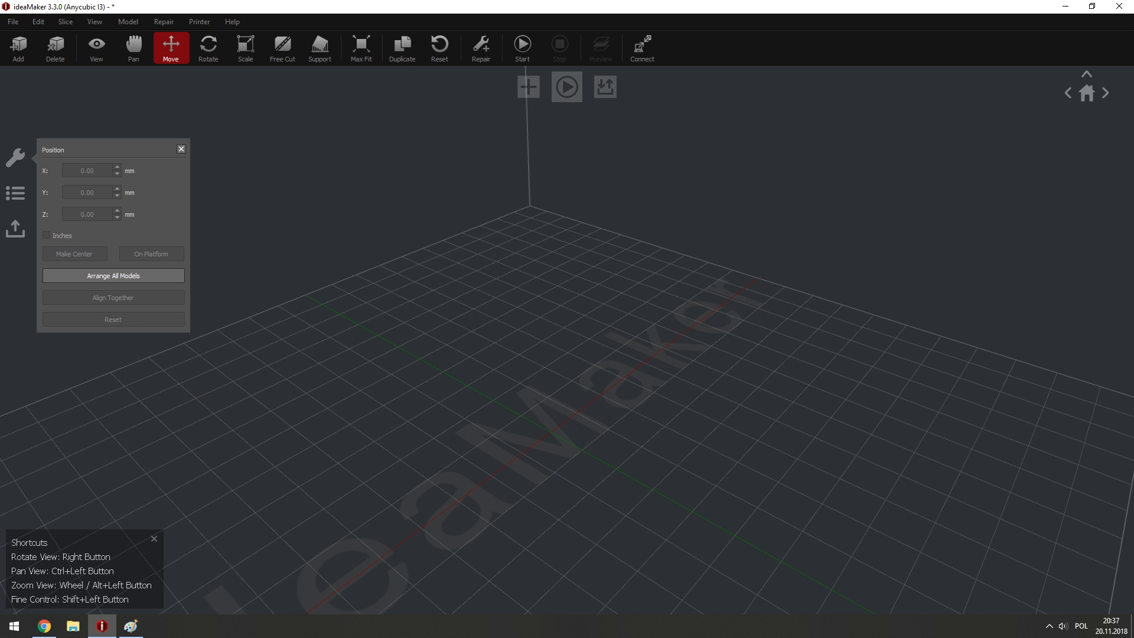
pyautogui.hotkey('ctrl', 'o')
# Switch to Chrome to view the Z Rod Top Stabilizer in Thingiverse's 3D viewer and return to ideaMaker.
pyautogui.hotkey('alt', 'Tab')
pyautogui.moveTo(460, 324); pyautogui.dragTo(494, 299)
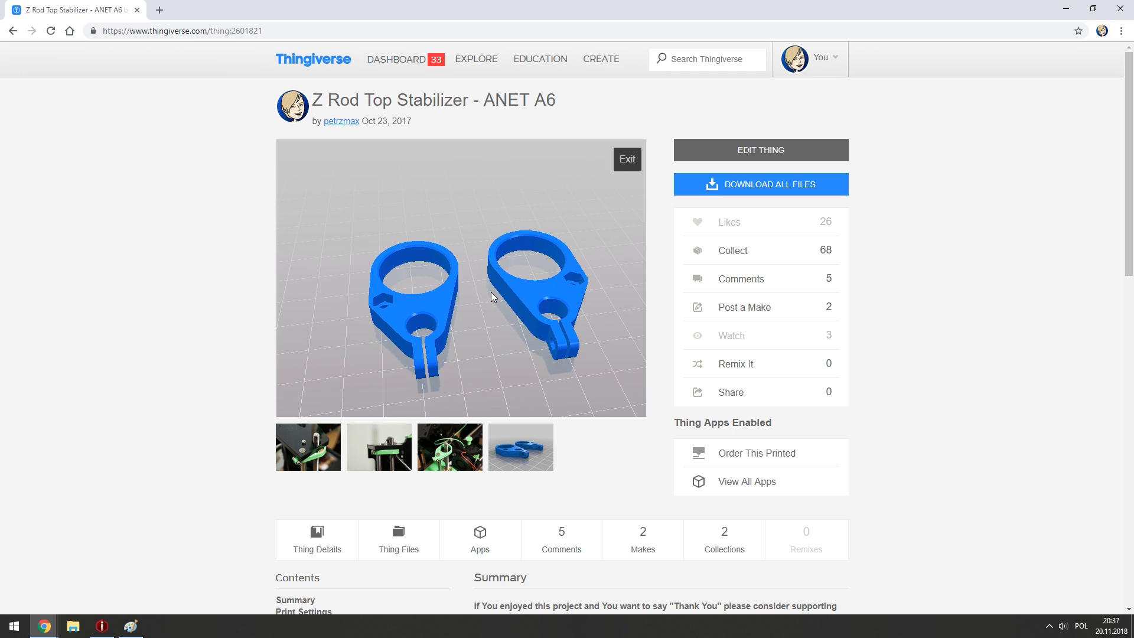
pyautogui.scroll(5, 523, 320)
pyautogui.scroll(-5, 509, 347)
pyautogui.moveTo(419, 310); pyautogui.dragTo(486, 300)
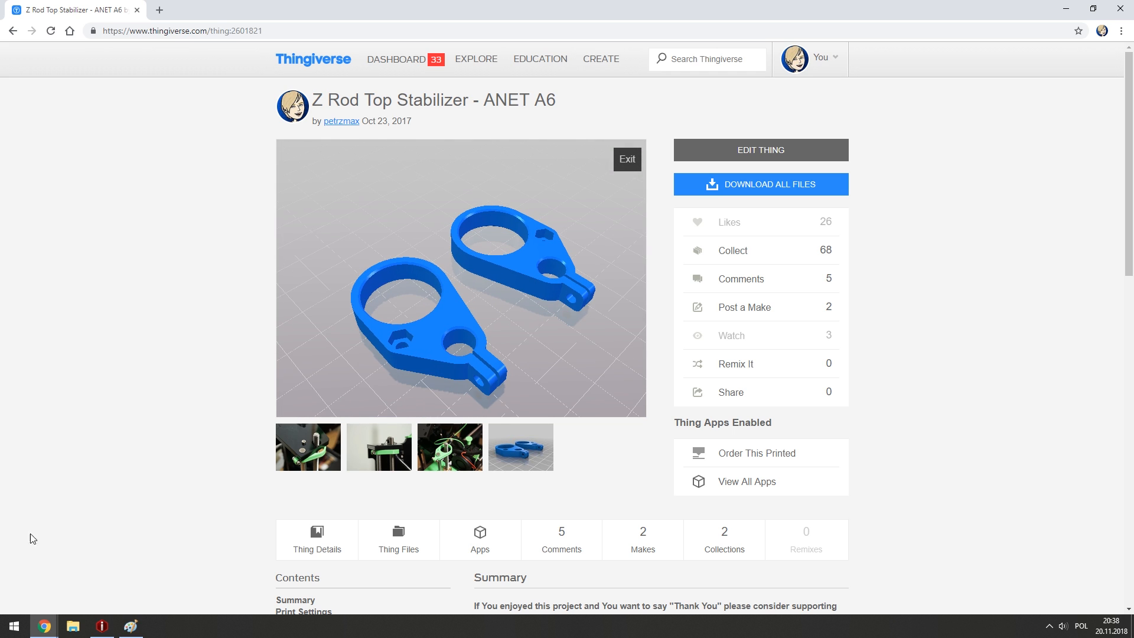
pyautogui.click(102, 626)
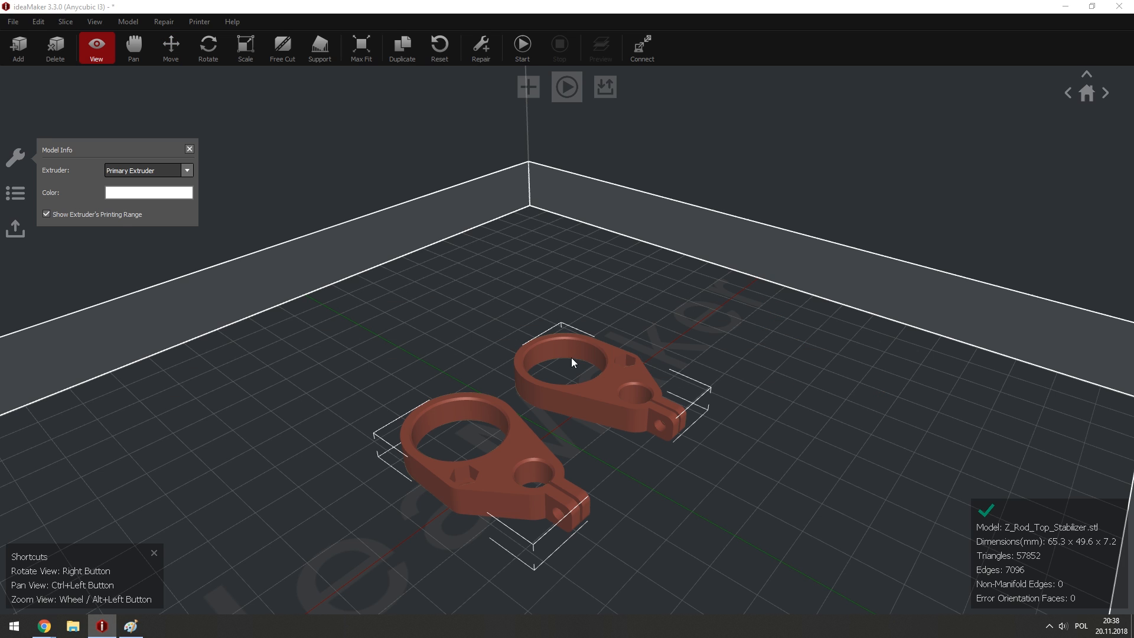
# Split Z_Rod_Top_Stabilizer.stl into its two brackets with Free Cut, standing the cutting plane vertically in the gap between them.
pyautogui.moveTo(761, 463); pyautogui.dragTo(649, 404, button='right')
pyautogui.moveTo(569, 463); pyautogui.dragTo(588, 404, button='right')
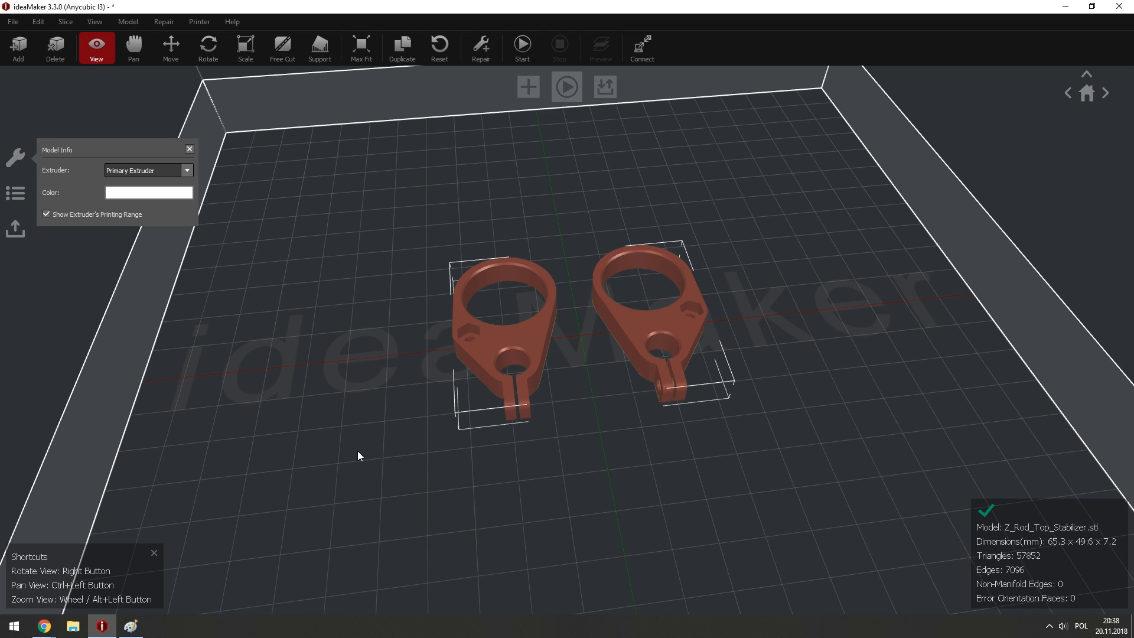
pyautogui.moveTo(355, 455); pyautogui.dragTo(711, 514, button='right')
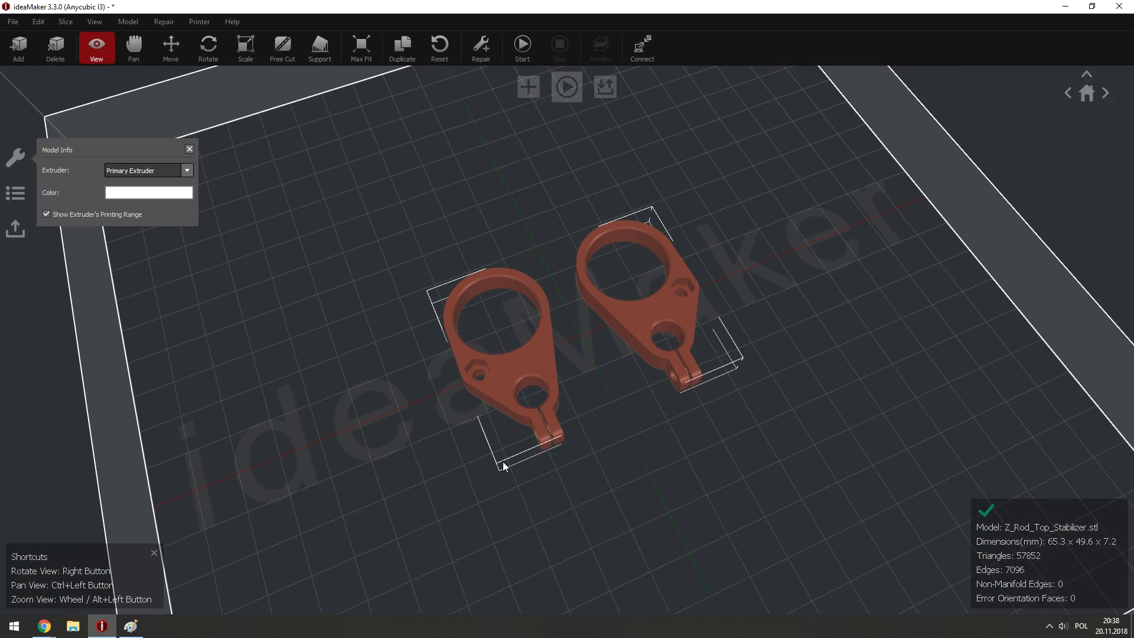
pyautogui.click(708, 457)
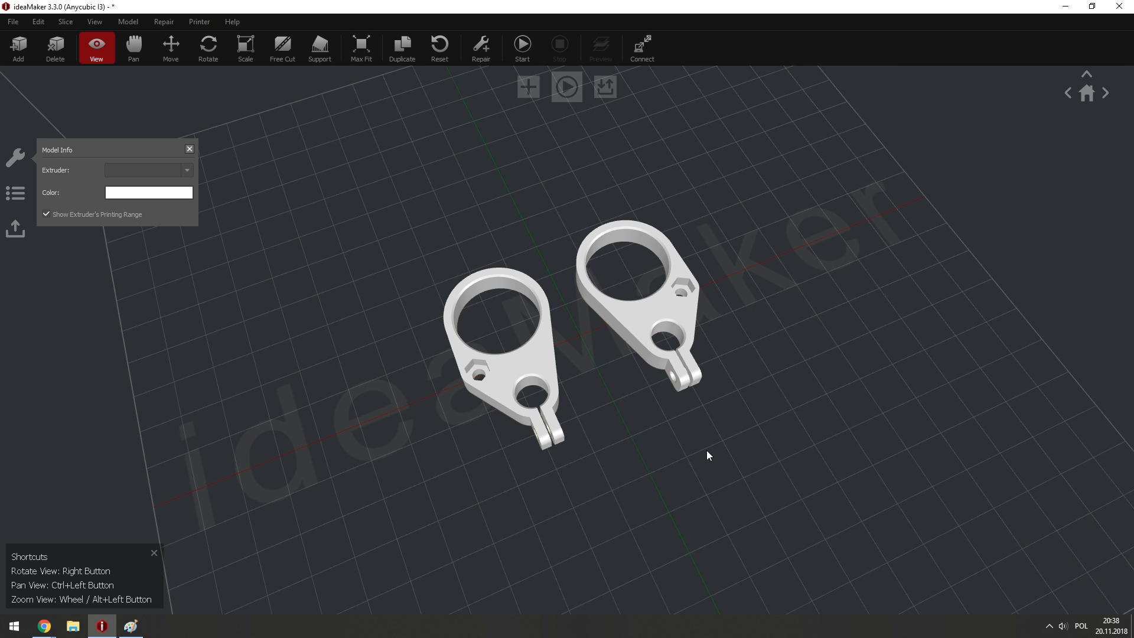
pyautogui.click(621, 306)
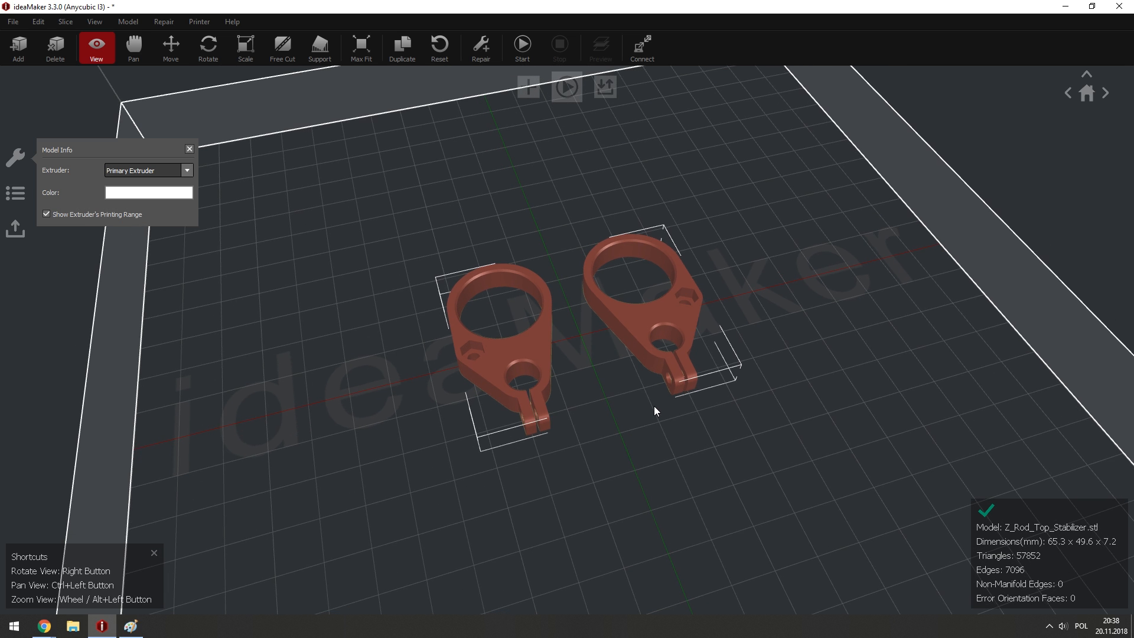
pyautogui.click(282, 47)
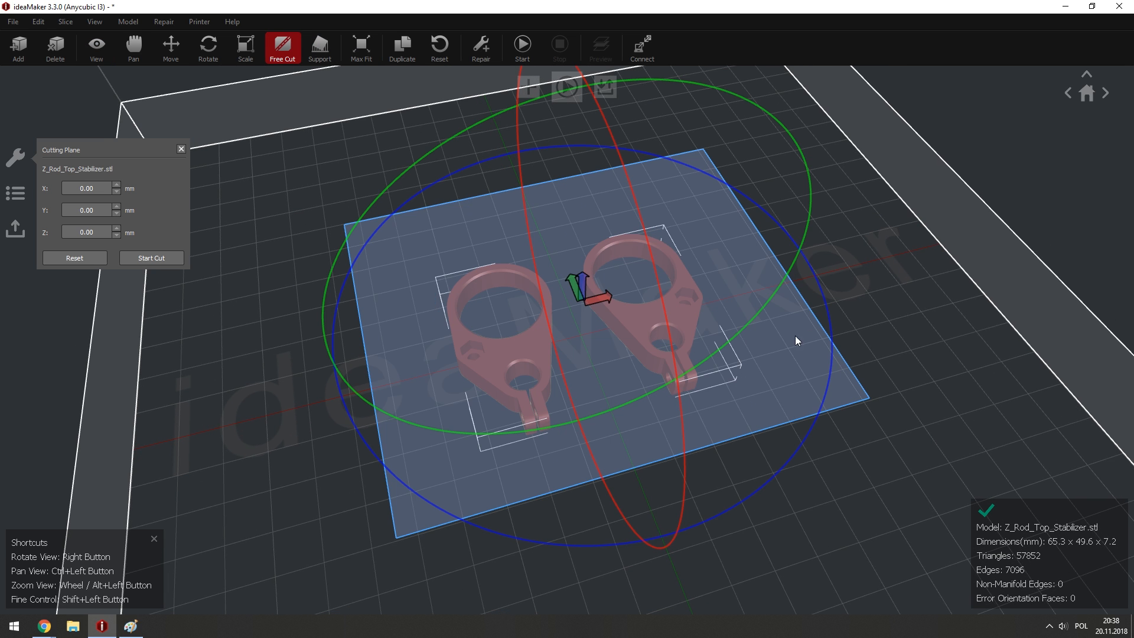
pyautogui.moveTo(796, 192); pyautogui.dragTo(742, 151)
pyautogui.moveTo(889, 205); pyautogui.dragTo(806, 277, button='right')
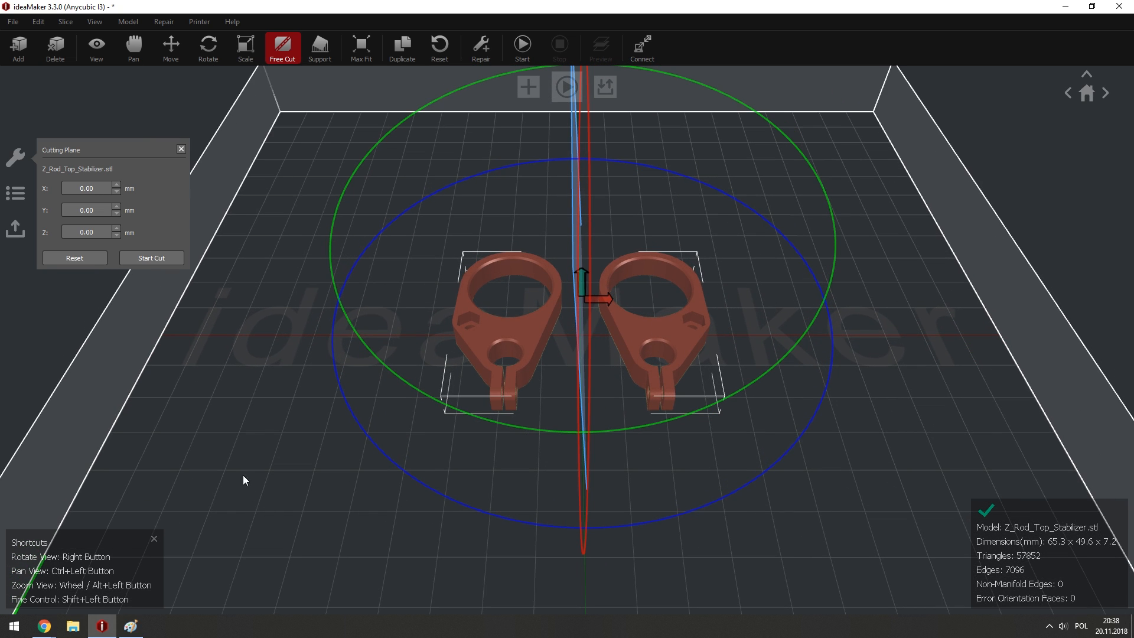
pyautogui.click(171, 258)
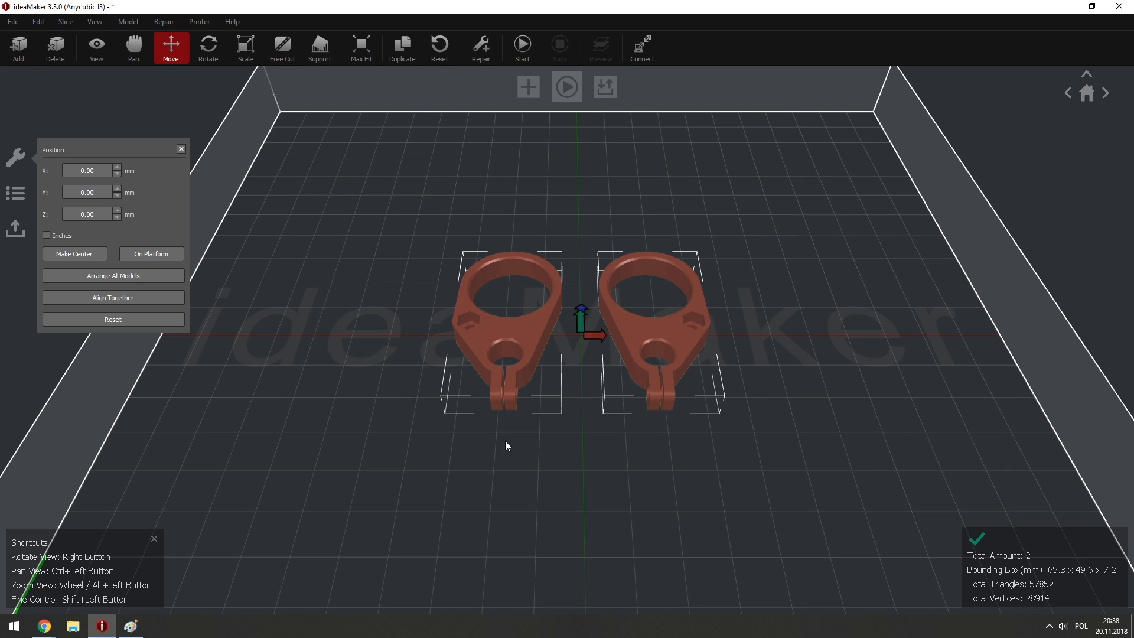
# Move the two brackets separately, placing the right-hand one near the platform centre at about X -1.18 mm.
pyautogui.moveTo(504, 441); pyautogui.dragTo(573, 418, button='right')
pyautogui.click(540, 355)
pyautogui.moveTo(529, 336); pyautogui.dragTo(391, 363)
pyautogui.click(674, 335)
pyautogui.moveTo(670, 333); pyautogui.dragTo(615, 345)
# Delete the bracket that was moved outward and select the one near the platform centre.
pyautogui.click(392, 331)
pyautogui.press('Delete')
pyautogui.press('Return')
pyautogui.click(672, 340)
pyautogui.click(211, 366)
pyautogui.moveTo(210, 366); pyautogui.dragTo(621, 357, button='right')
pyautogui.click(621, 356)
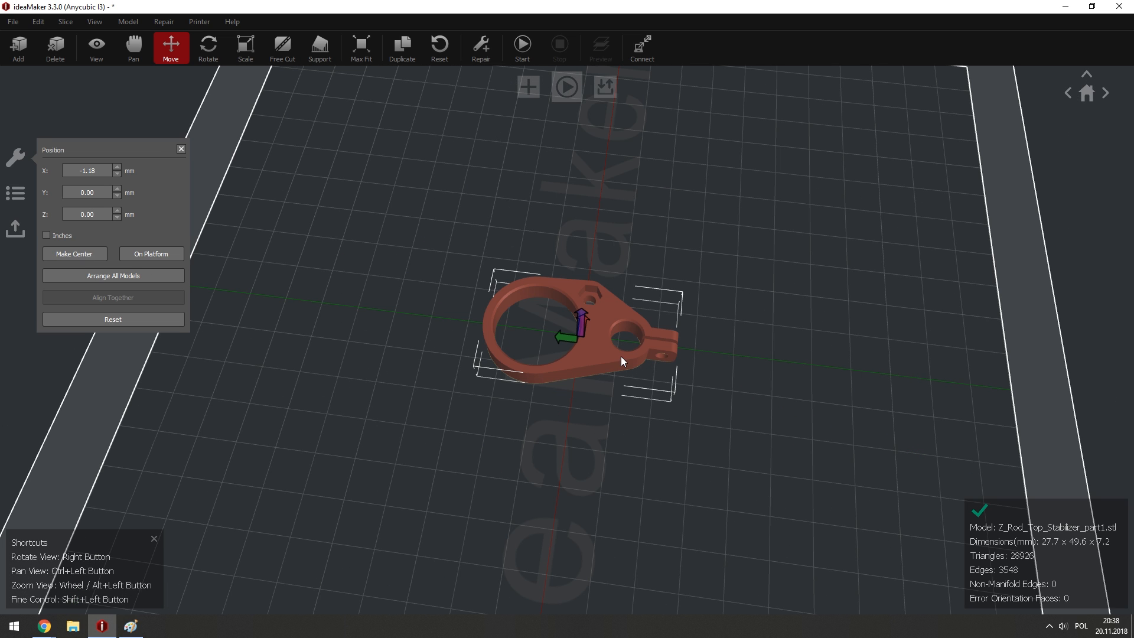
# Start a Free Cut on the bracket and rotate the cutting plane to about 271° so it stands upright across the part.
pyautogui.click(284, 51)
pyautogui.moveTo(823, 317); pyautogui.dragTo(821, 210, button='right')
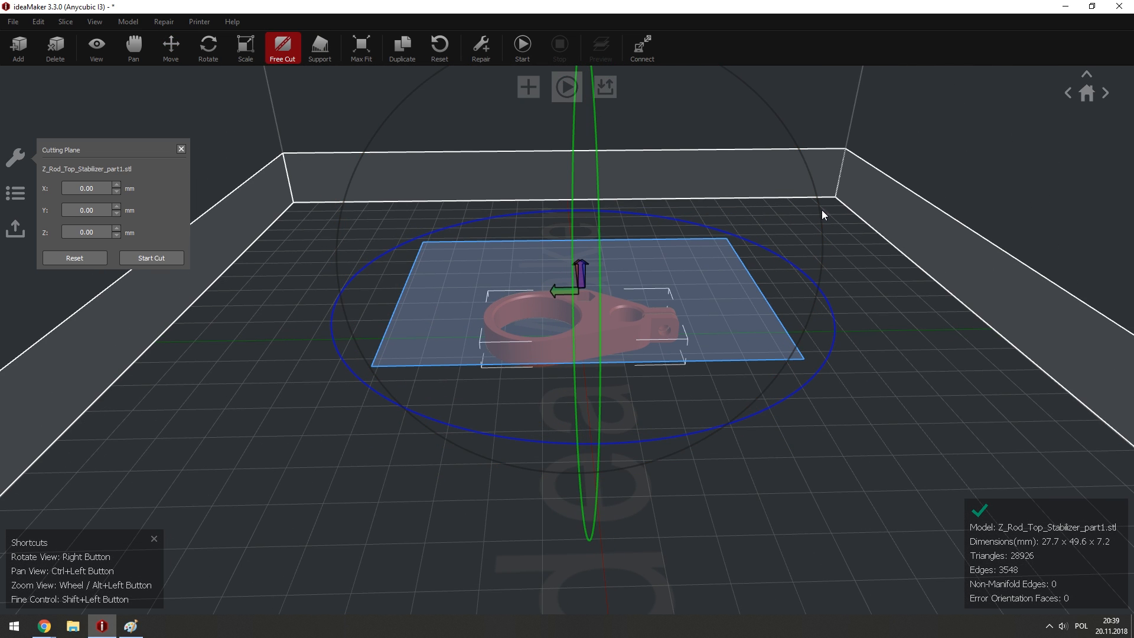
pyautogui.moveTo(821, 210); pyautogui.dragTo(767, 196)
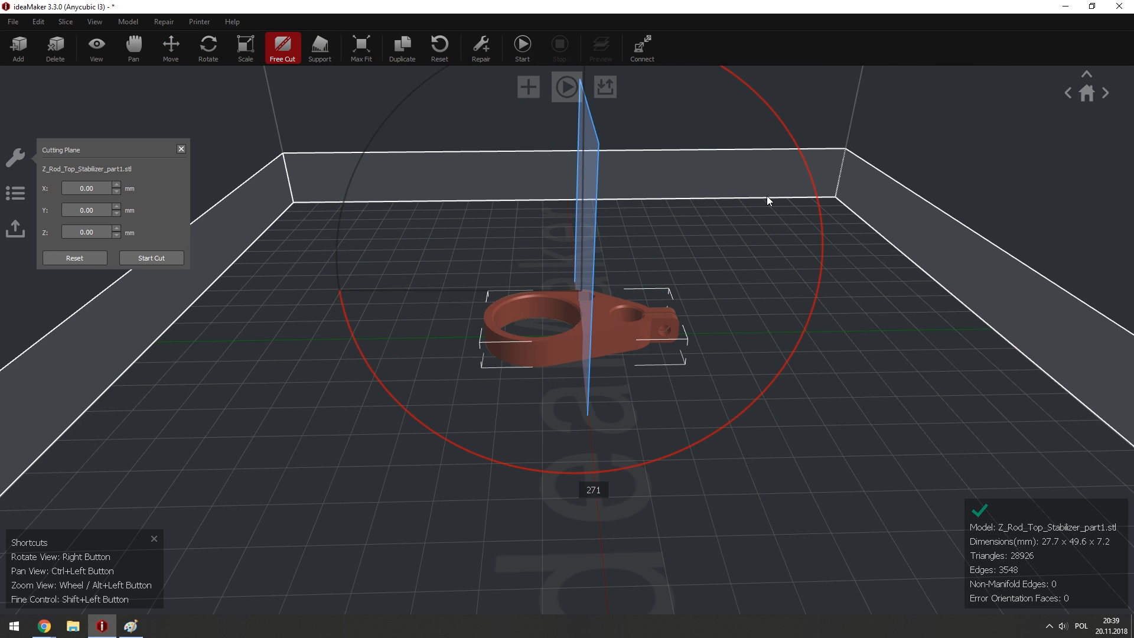
pyautogui.moveTo(767, 196); pyautogui.dragTo(805, 262, button='right')
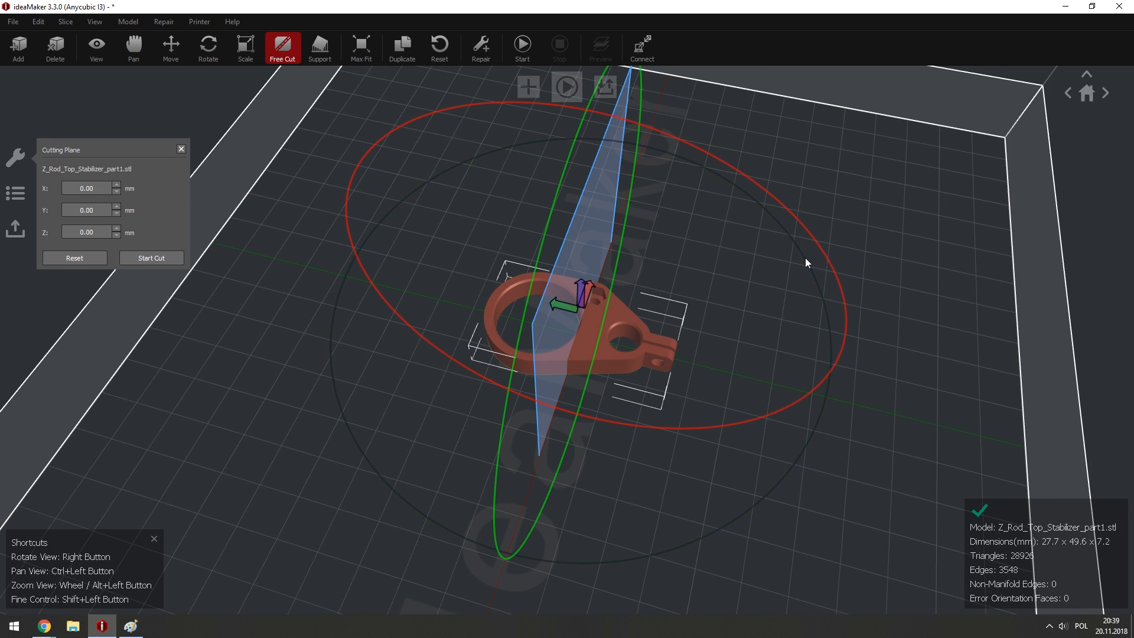
# Swing the cutting plane diagonally across the bracket and slide it along Y towards the clamp end.
pyautogui.moveTo(805, 262); pyautogui.dragTo(741, 274)
pyautogui.moveTo(763, 274); pyautogui.dragTo(464, 243)
pyautogui.moveTo(464, 242); pyautogui.dragTo(565, 318, button='right')
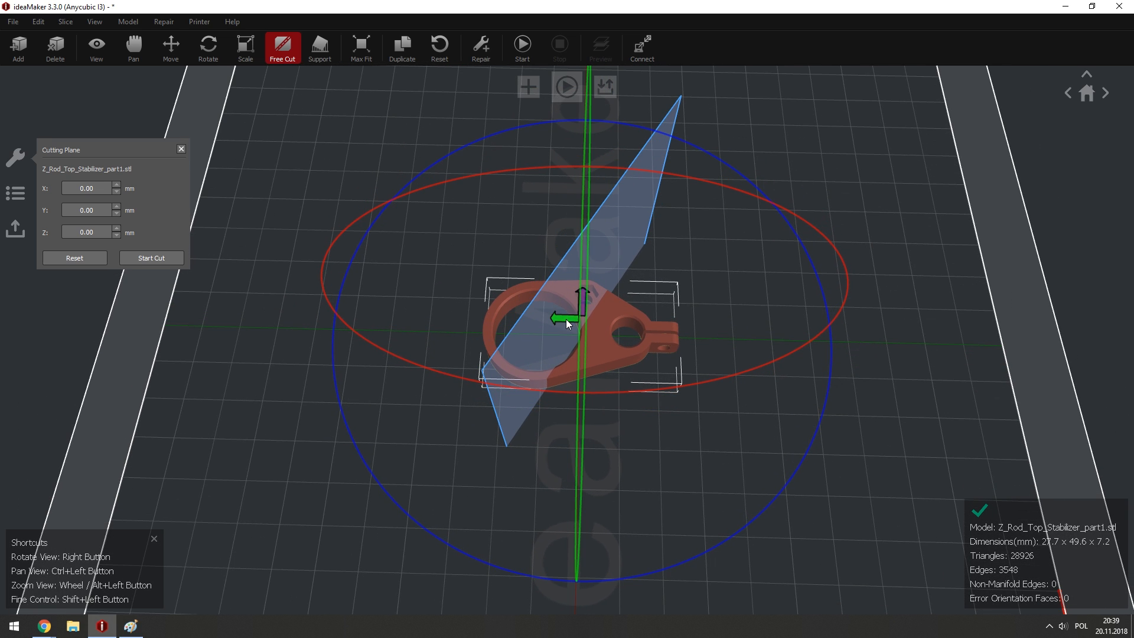
pyautogui.moveTo(566, 319)
pyautogui.mouseDown()
pyautogui.moveTo(597, 327)
pyautogui.moveTo(587, 326)
pyautogui.mouseUp()
pyautogui.moveTo(509, 316); pyautogui.dragTo(531, 353, button='right')
# Turn the cutting plane square across the bracket between the two round holes and perform the cut.
pyautogui.moveTo(858, 362); pyautogui.dragTo(766, 216)
pyautogui.moveTo(766, 216); pyautogui.dragTo(608, 310, button='right')
pyautogui.click(154, 256)
# Delete the large-ring piece of the cut bracket and inspect the cut face of the clamp piece.
pyautogui.click(630, 376)
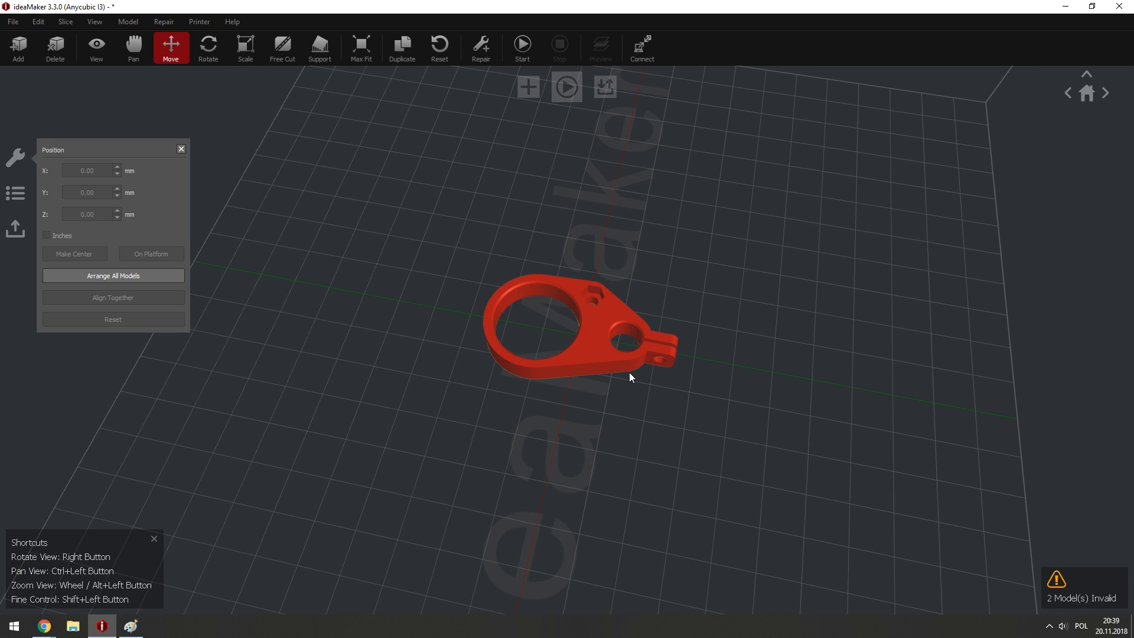
pyautogui.click(548, 364)
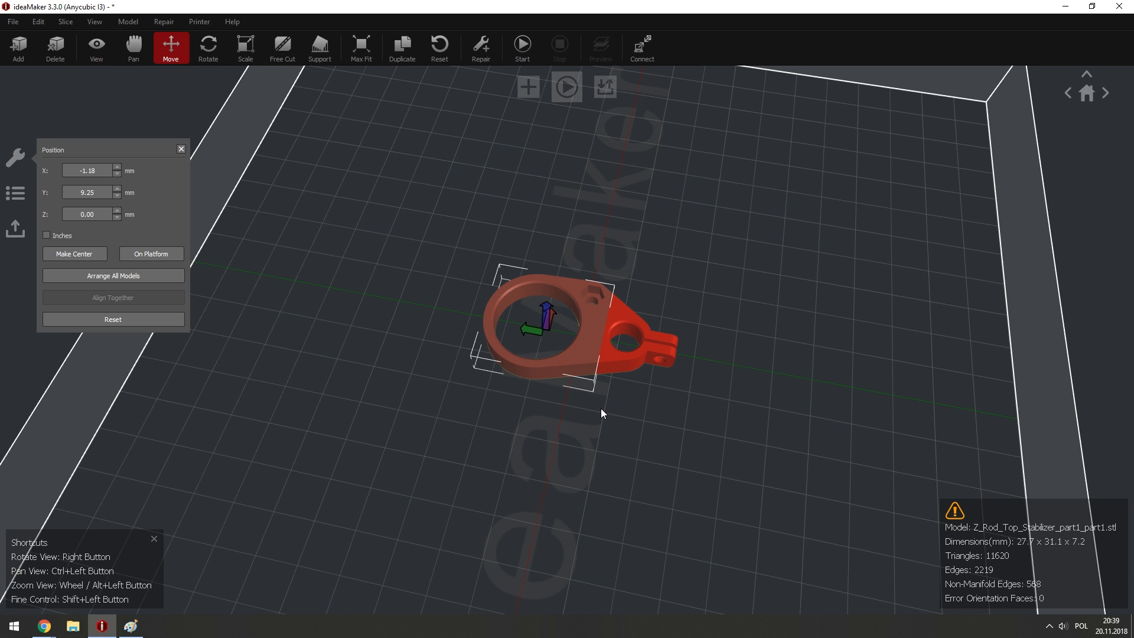
pyautogui.press('Delete')
pyautogui.scroll(10, 608, 403)
pyautogui.scroll(-5, 702, 373)
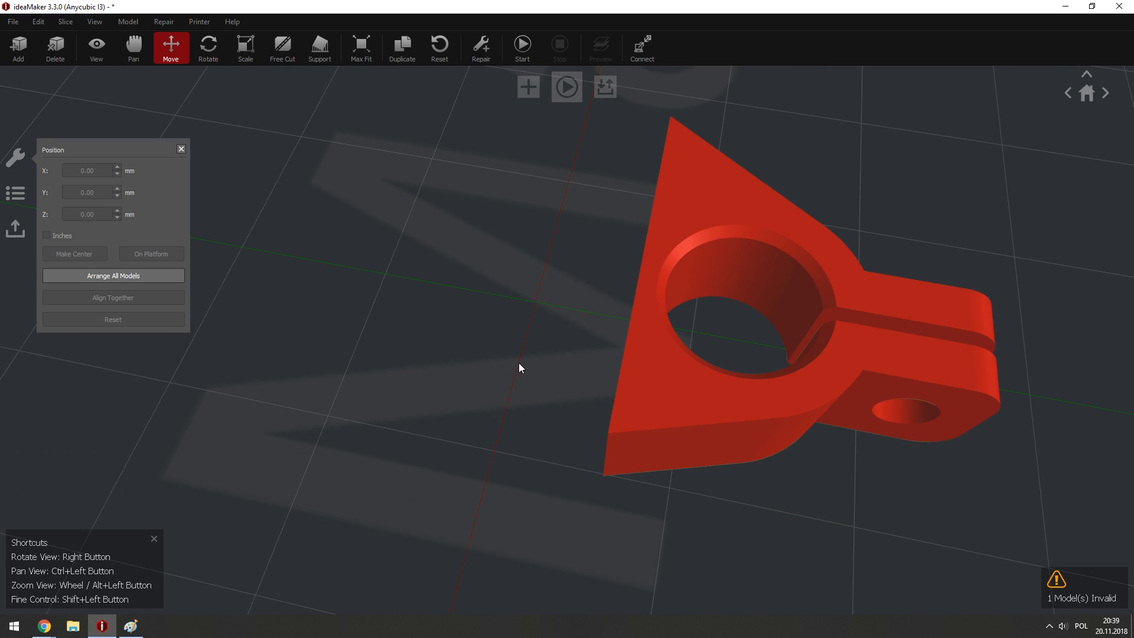
pyautogui.moveTo(518, 363); pyautogui.dragTo(566, 358, button='right')
# Apply auto-repair to the cut clamp piece and inspect its cut face.
pyautogui.click(540, 402)
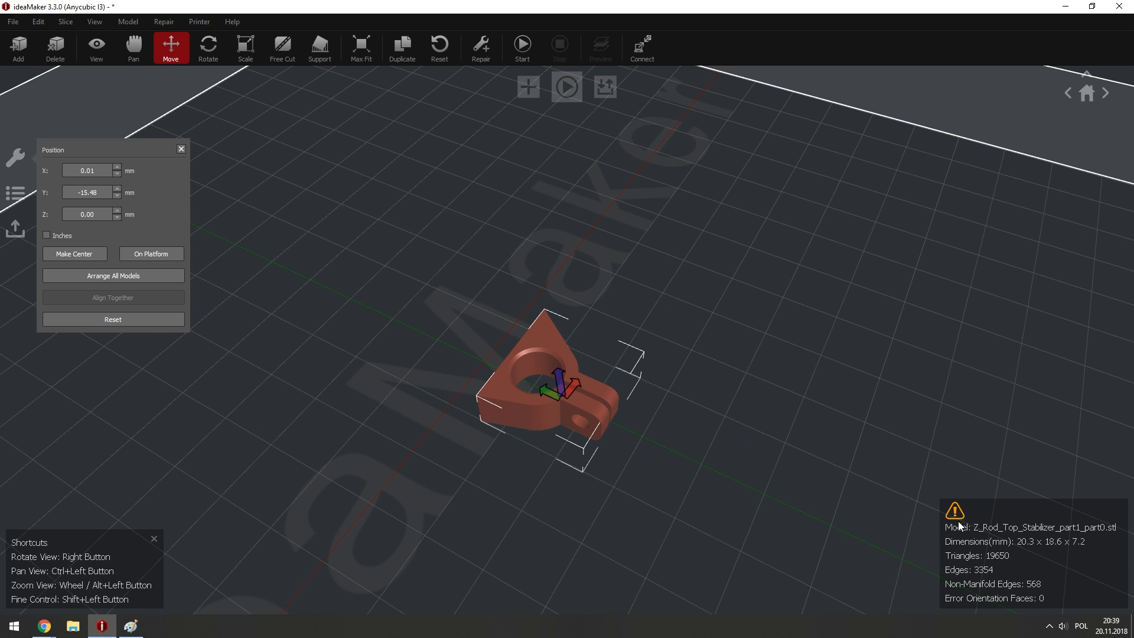
pyautogui.moveTo(446, 398); pyautogui.dragTo(639, 306, button='right')
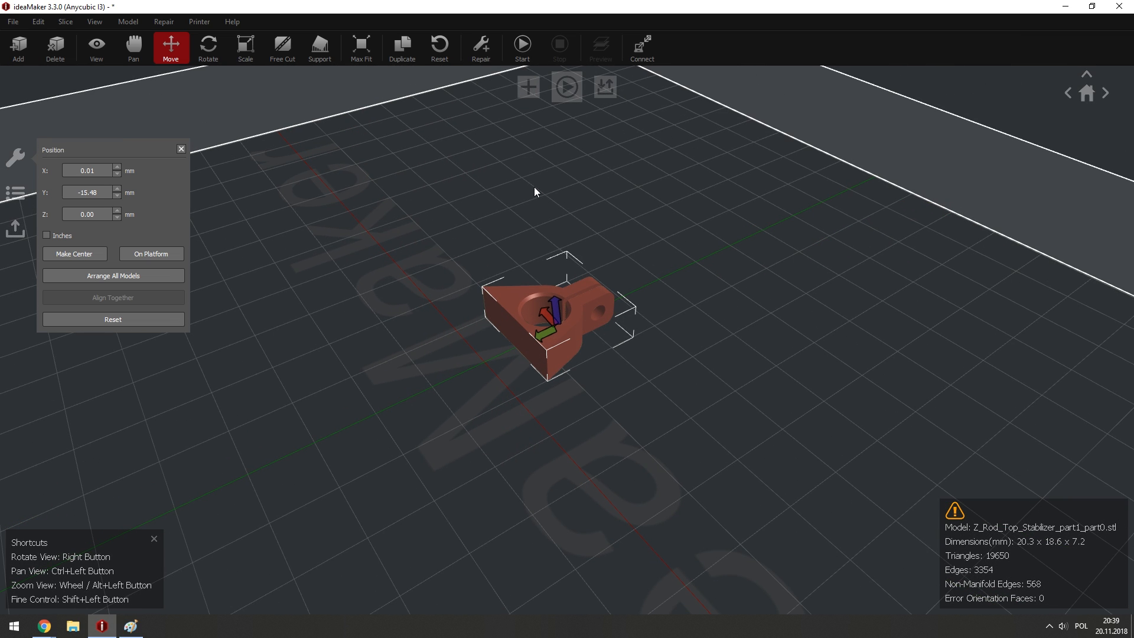
pyautogui.click(483, 53)
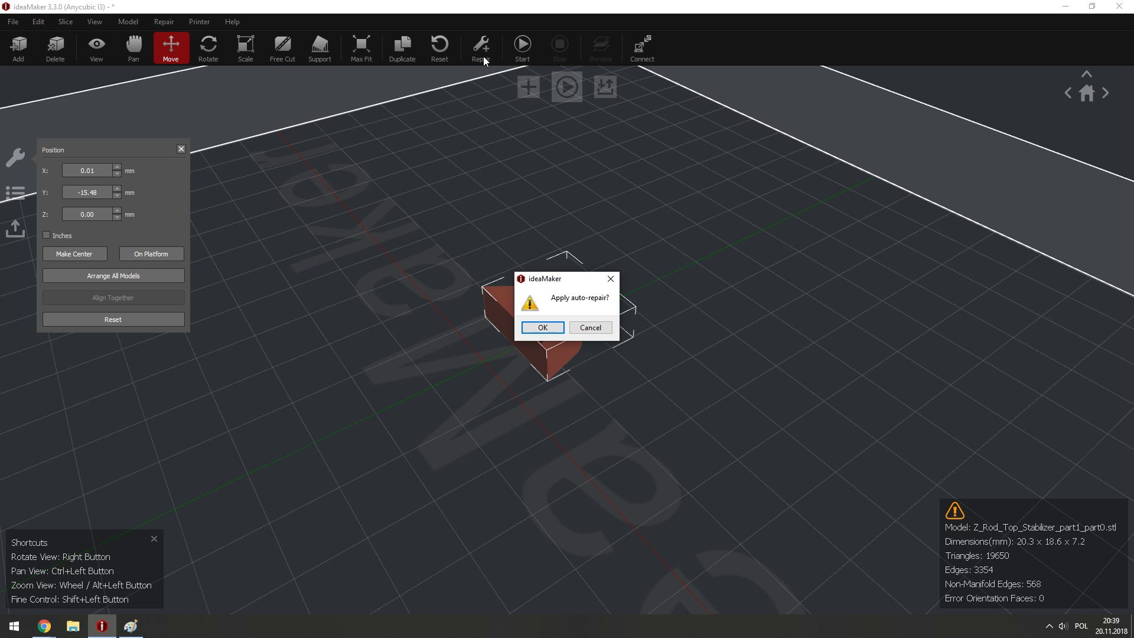
pyautogui.click(542, 327)
pyautogui.scroll(6, 509, 320)
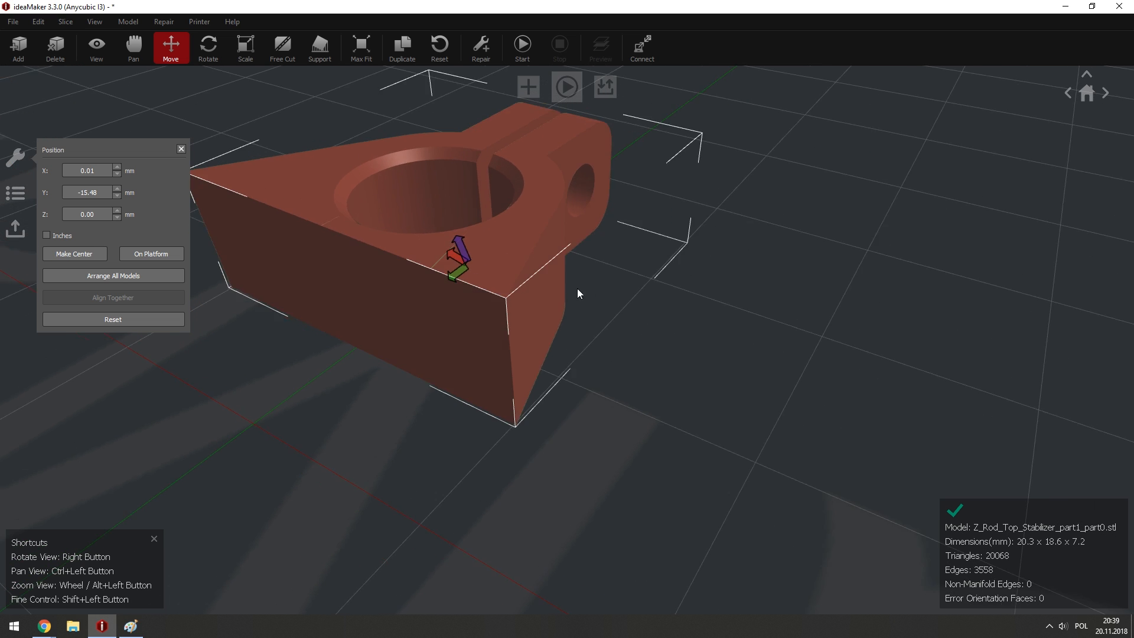
pyautogui.moveTo(577, 293); pyautogui.dragTo(590, 217, button='right')
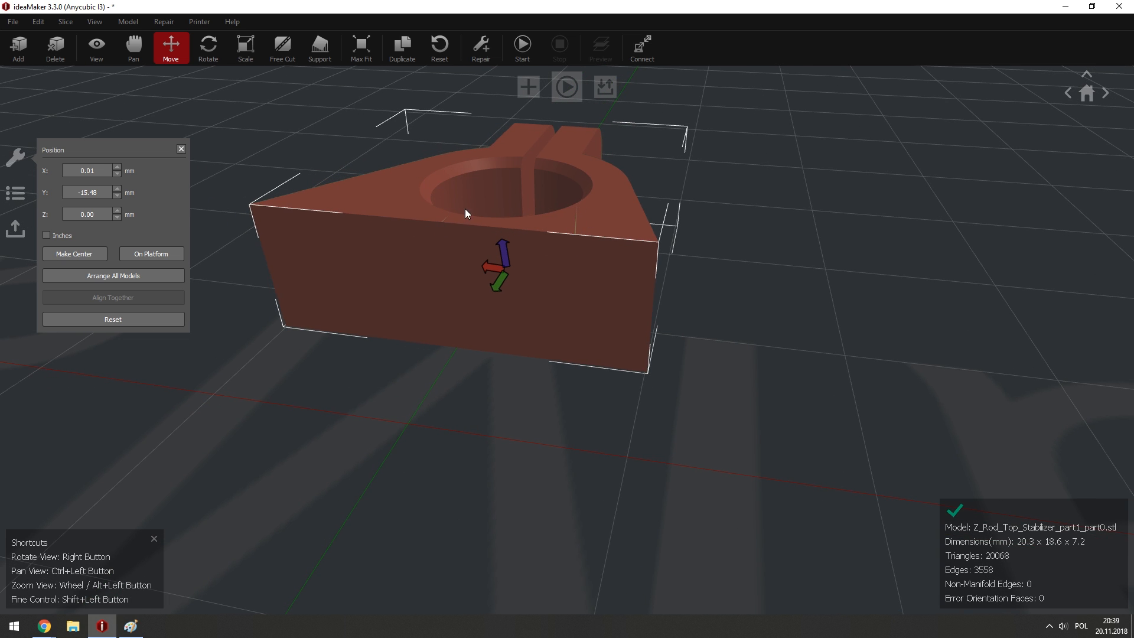
# Undo the auto-repair and look over the clamp piece from several sides.
pyautogui.moveTo(465, 207); pyautogui.dragTo(630, 319, button='right')
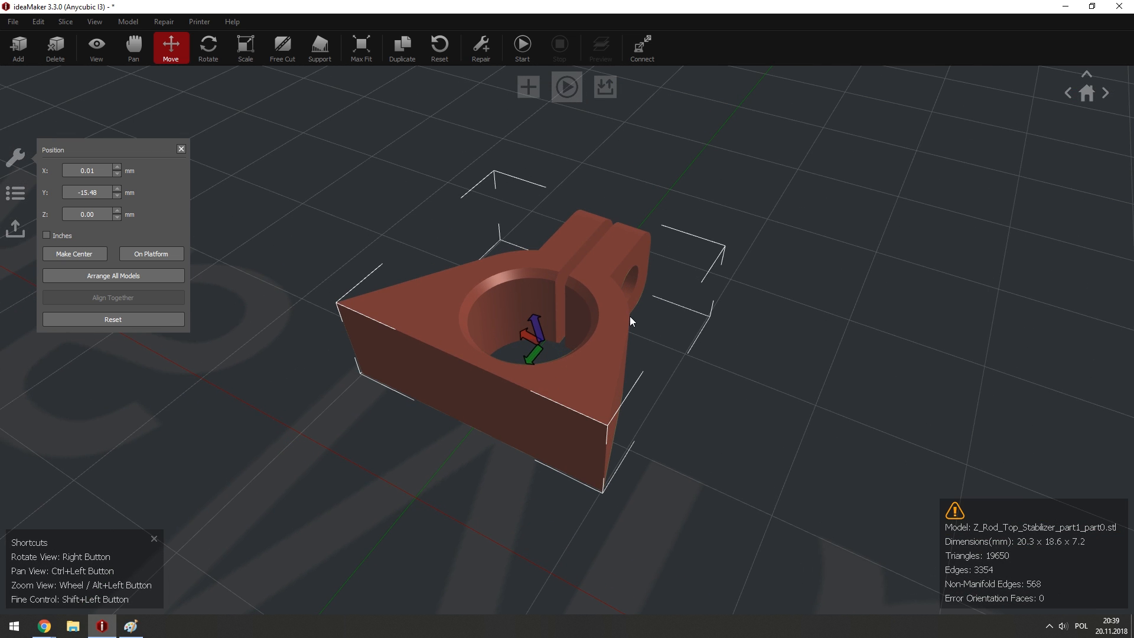
pyautogui.moveTo(721, 309); pyautogui.dragTo(789, 384, button='right')
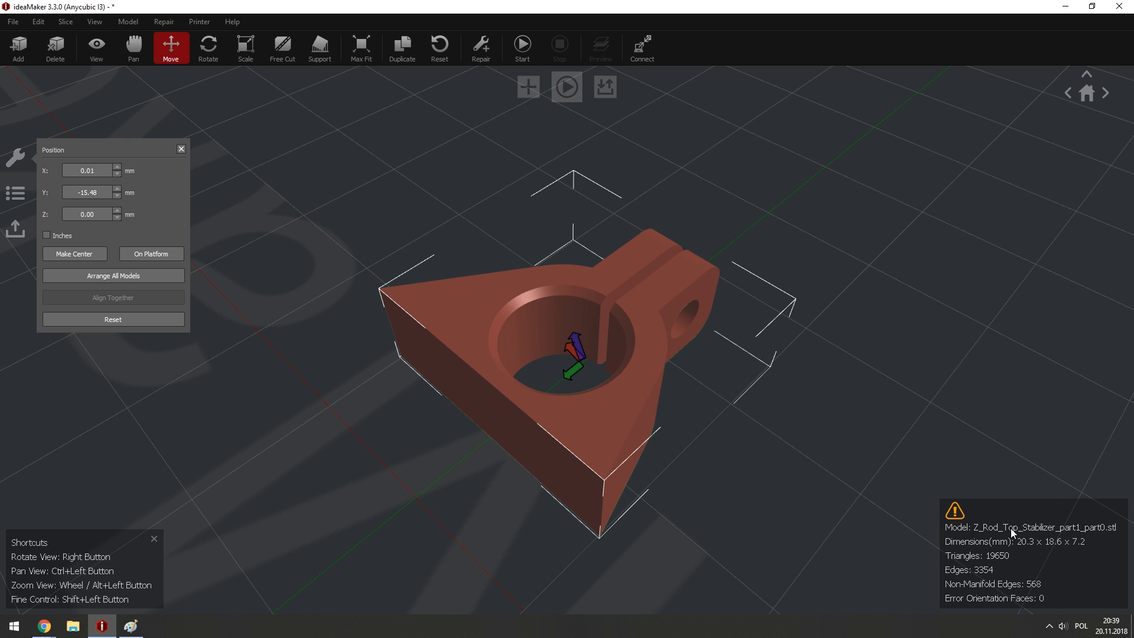
pyautogui.moveTo(837, 465); pyautogui.dragTo(627, 429, button='right')
pyautogui.scroll(-4, 627, 429)
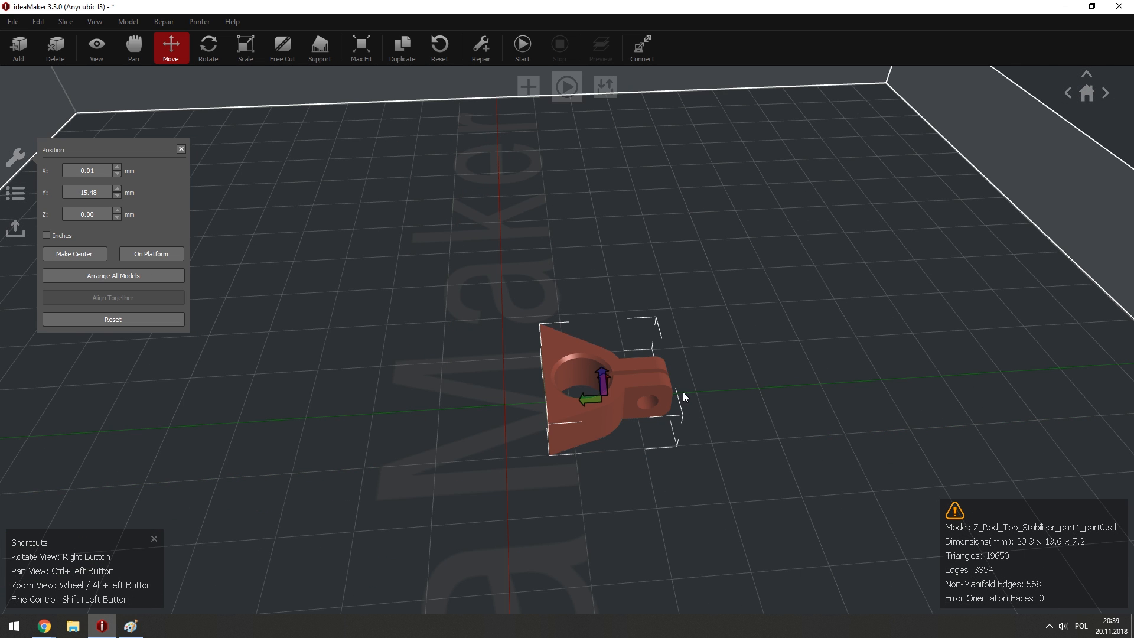
pyautogui.keyDown('ctrl'); pyautogui.moveTo(683, 392); pyautogui.dragTo(661, 379); pyautogui.keyUp('ctrl')
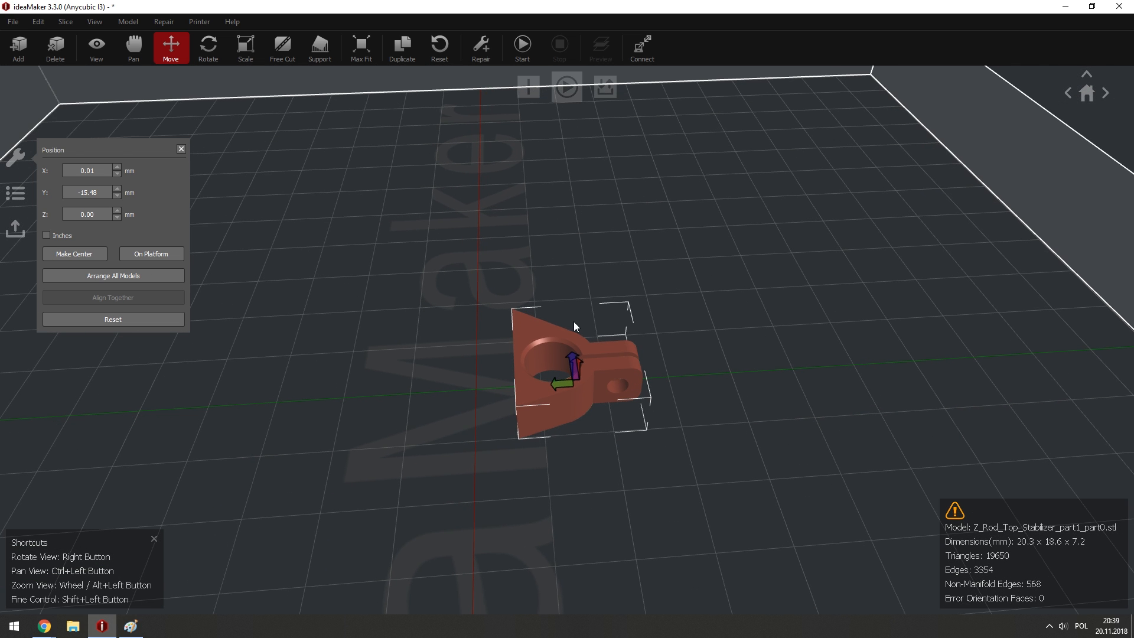
# Slice the unrepaired clamp piece with the PLA template and open its slice preview.
pyautogui.click(566, 89)
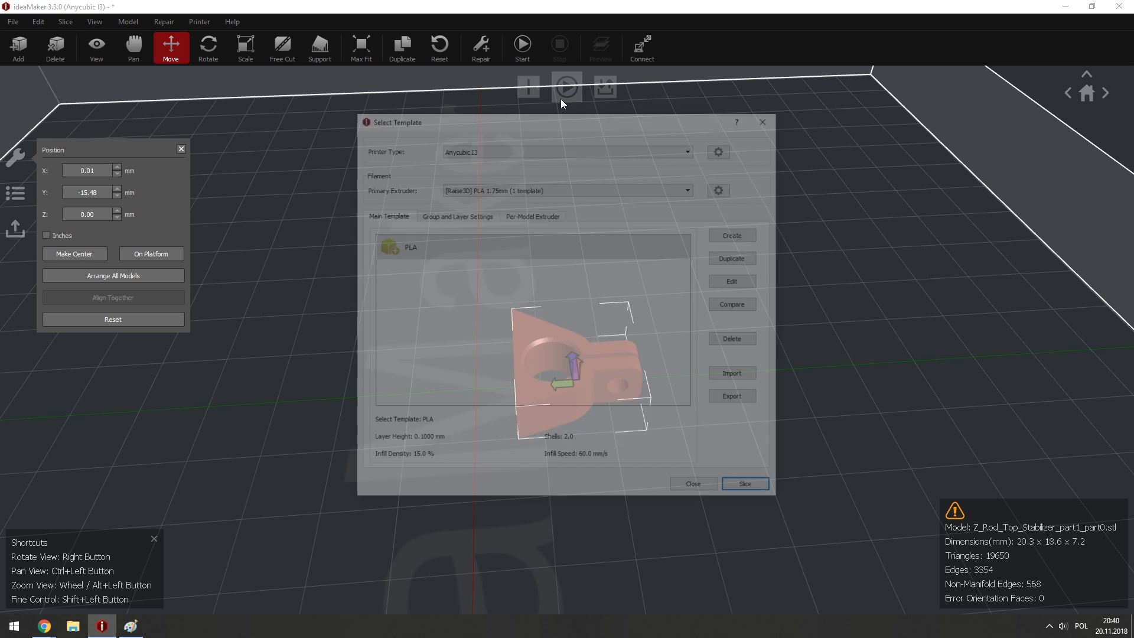
pyautogui.click(741, 490)
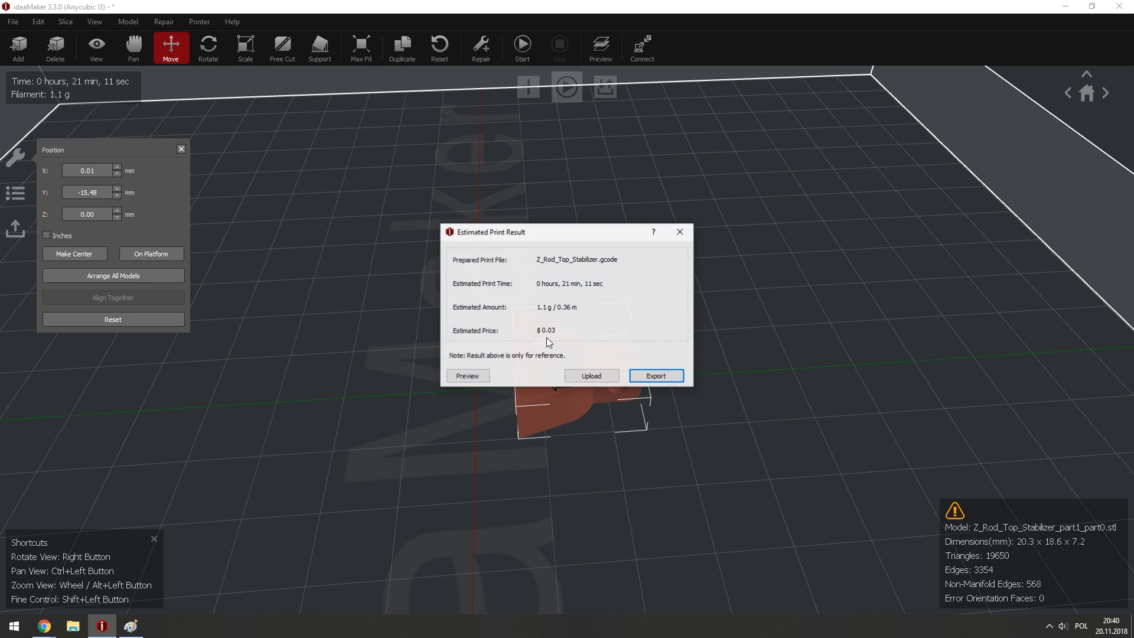
pyautogui.click(480, 375)
pyautogui.doubleClick(462, 101)
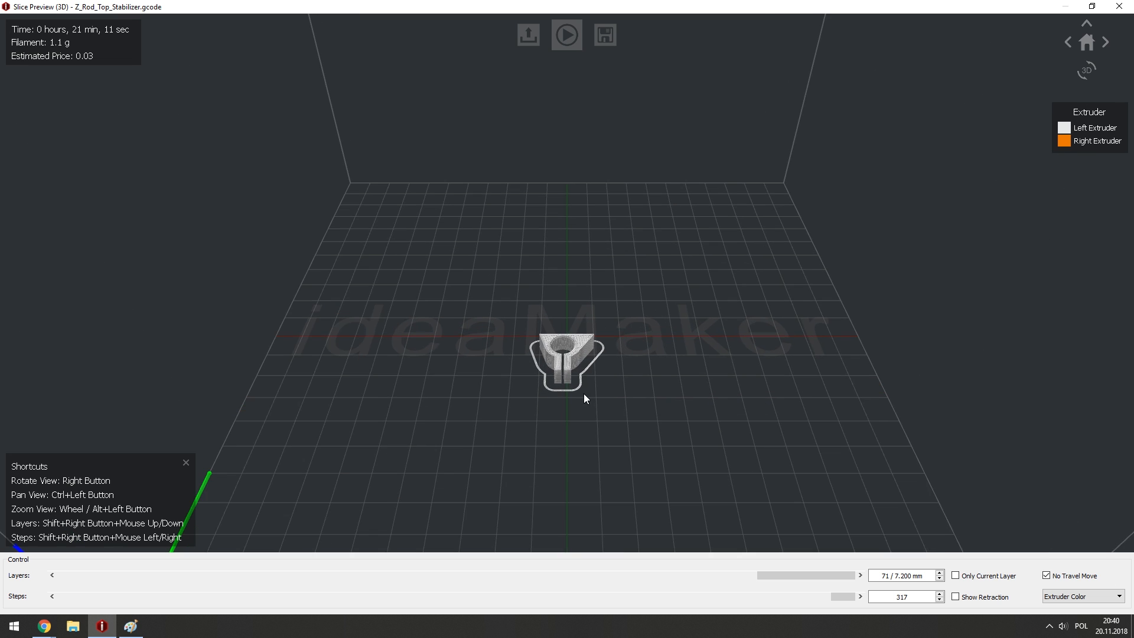
# Examine the clamp piece's toolpaths in the slice preview from several angles, including the cut face, and close the preview.
pyautogui.scroll(8, 584, 394)
pyautogui.moveTo(572, 406); pyautogui.dragTo(825, 559, button='right')
pyautogui.moveTo(823, 574)
pyautogui.mouseDown()
pyautogui.moveTo(414, 587)
pyautogui.moveTo(168, 567)
pyautogui.moveTo(824, 558)
pyautogui.mouseUp()
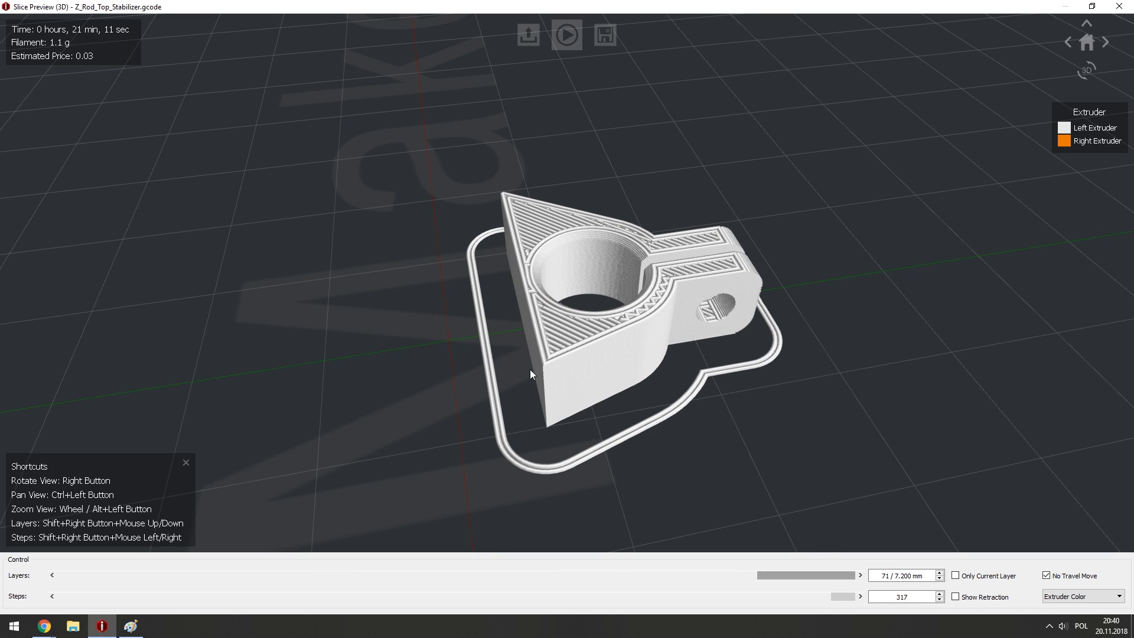
pyautogui.scroll(-3, 525, 378)
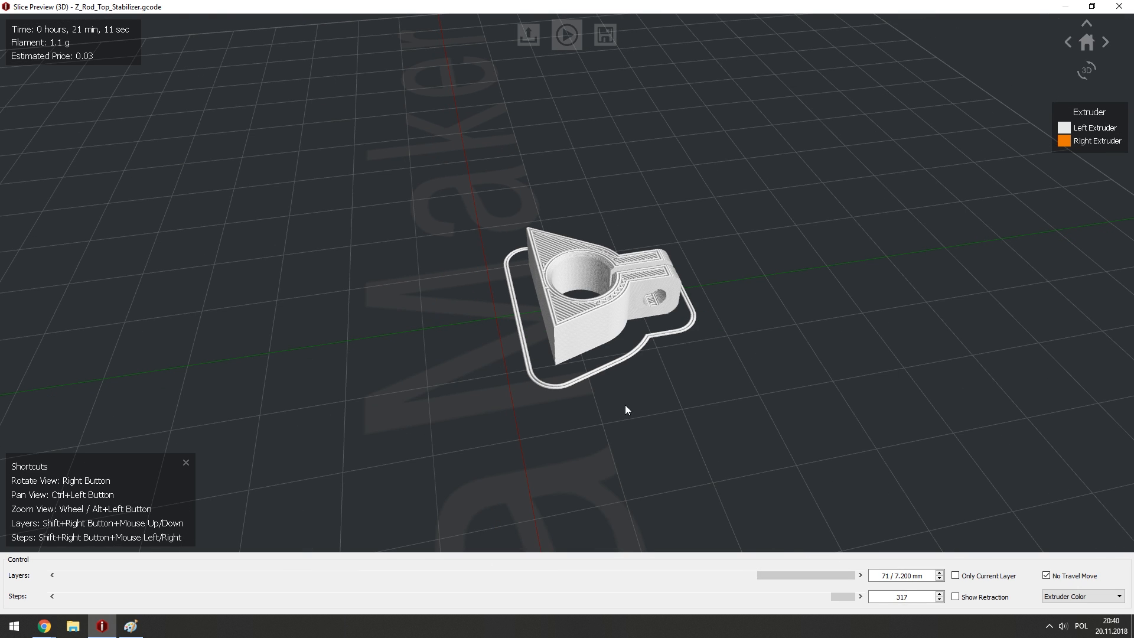
pyautogui.moveTo(800, 572); pyautogui.dragTo(837, 549)
pyautogui.moveTo(385, 447); pyautogui.dragTo(558, 387, button='right')
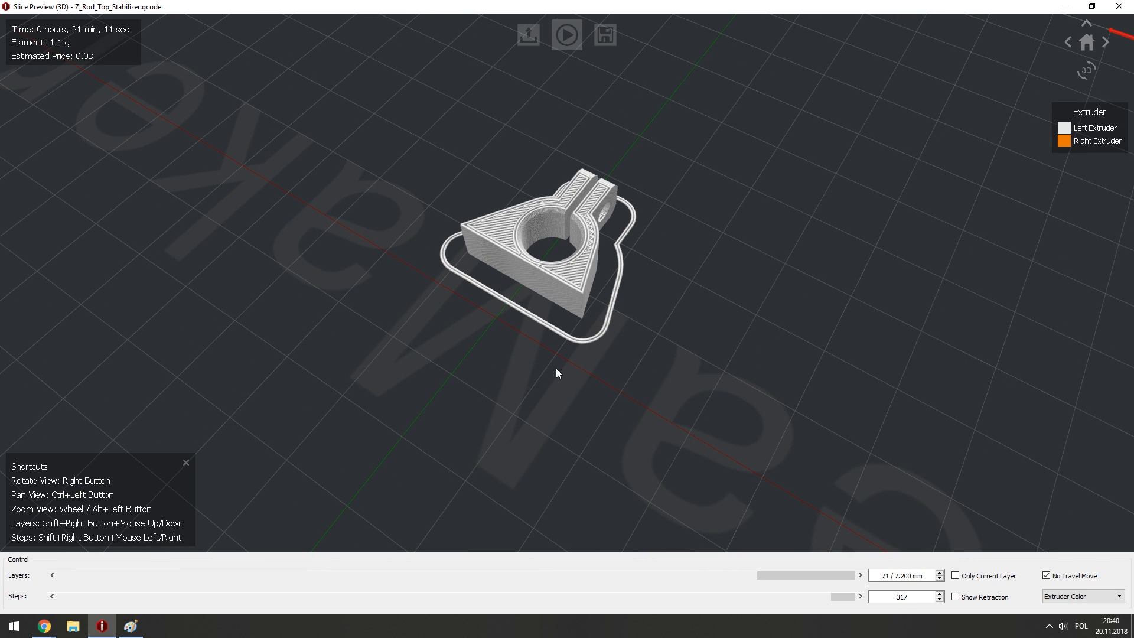
pyautogui.click(1119, 6)
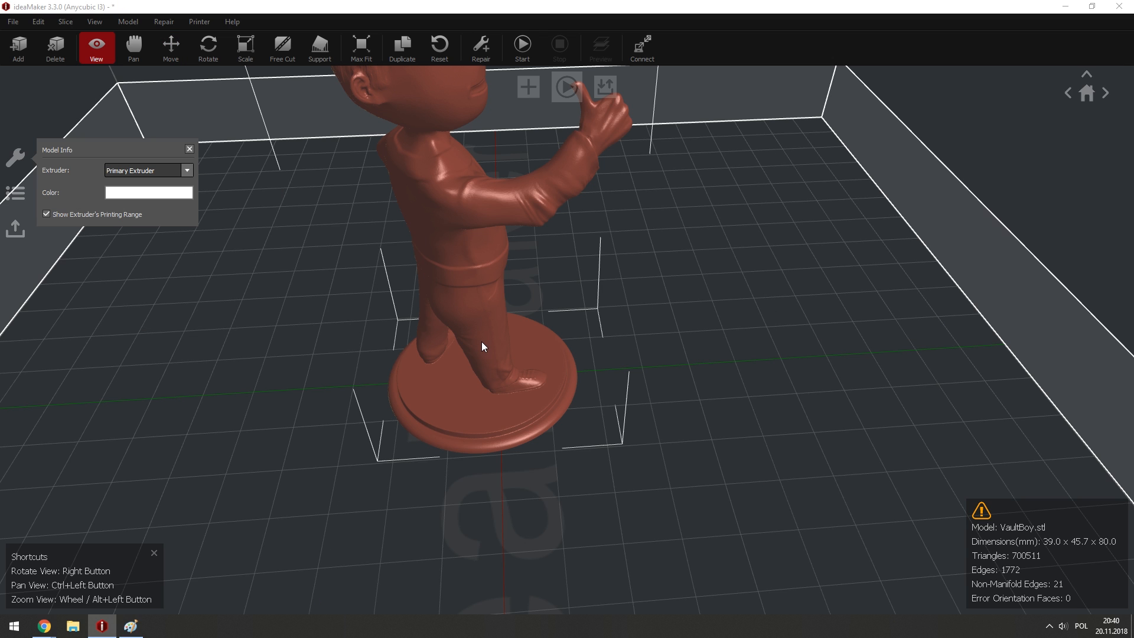
# View the VaultBoy figure on the build plate from the front and side.
pyautogui.moveTo(481, 346); pyautogui.dragTo(419, 259, button='right')
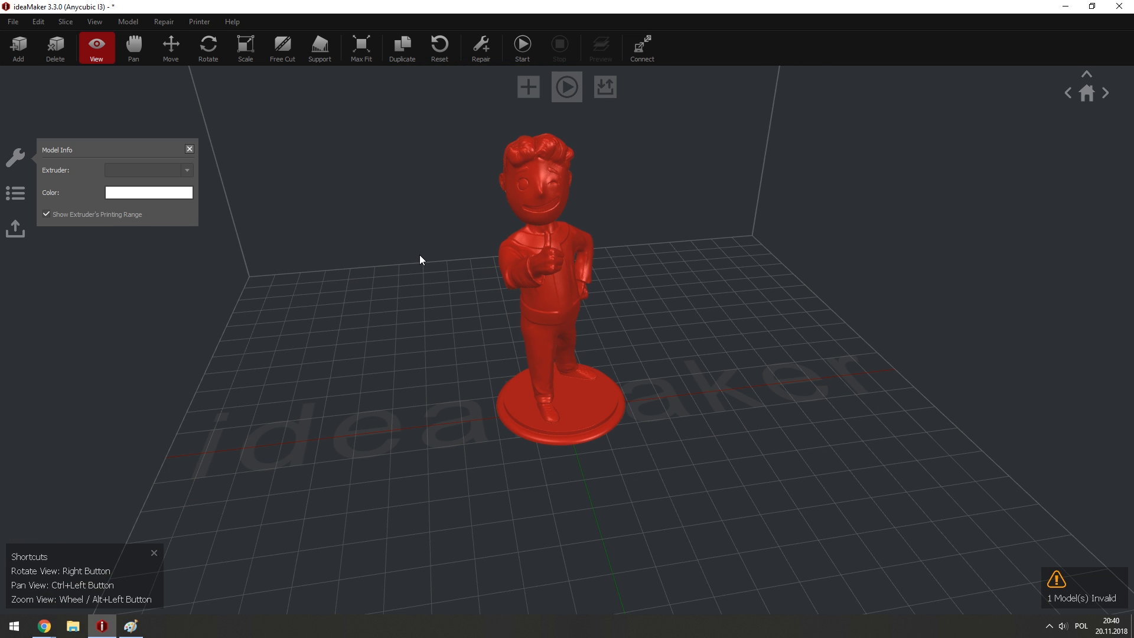
pyautogui.click(543, 272)
pyautogui.moveTo(543, 272); pyautogui.dragTo(649, 265, button='right')
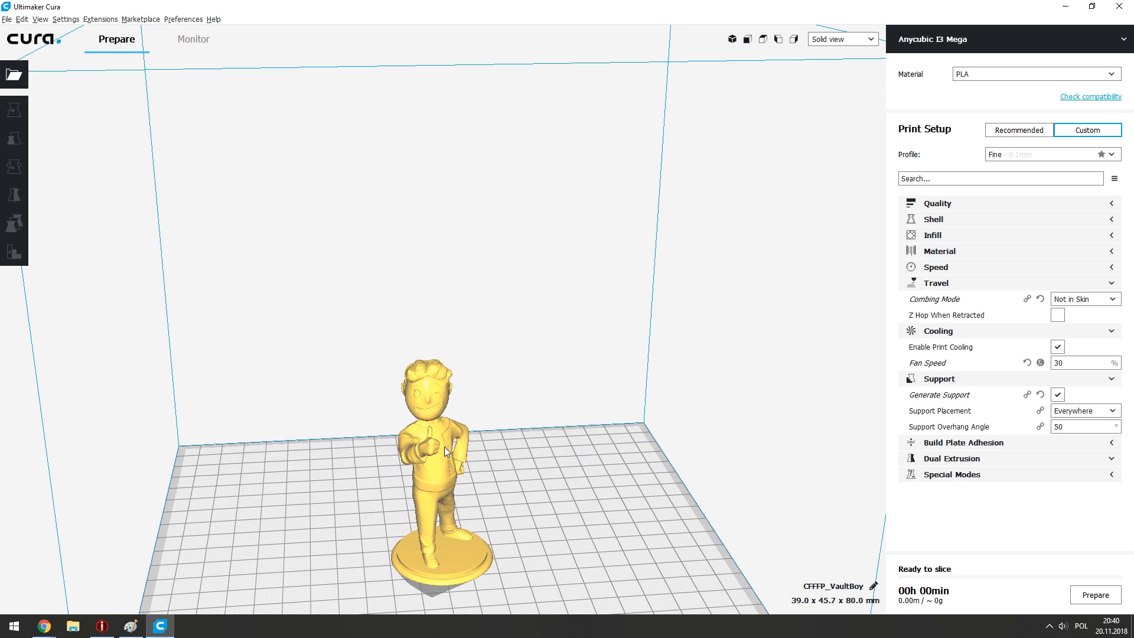
# Switch to Ultimaker Cura, examine VaultBoy's overhang areas from several sides and slice the model.
pyautogui.moveTo(444, 446); pyautogui.dragTo(529, 305, button='right')
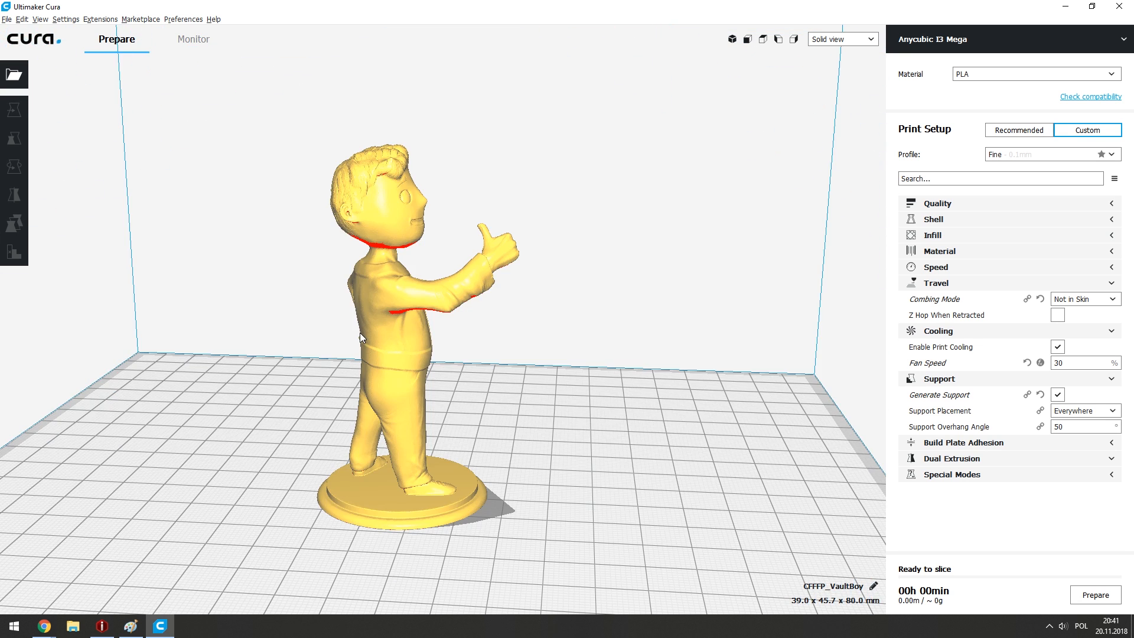
pyautogui.moveTo(360, 333); pyautogui.dragTo(554, 282, button='right')
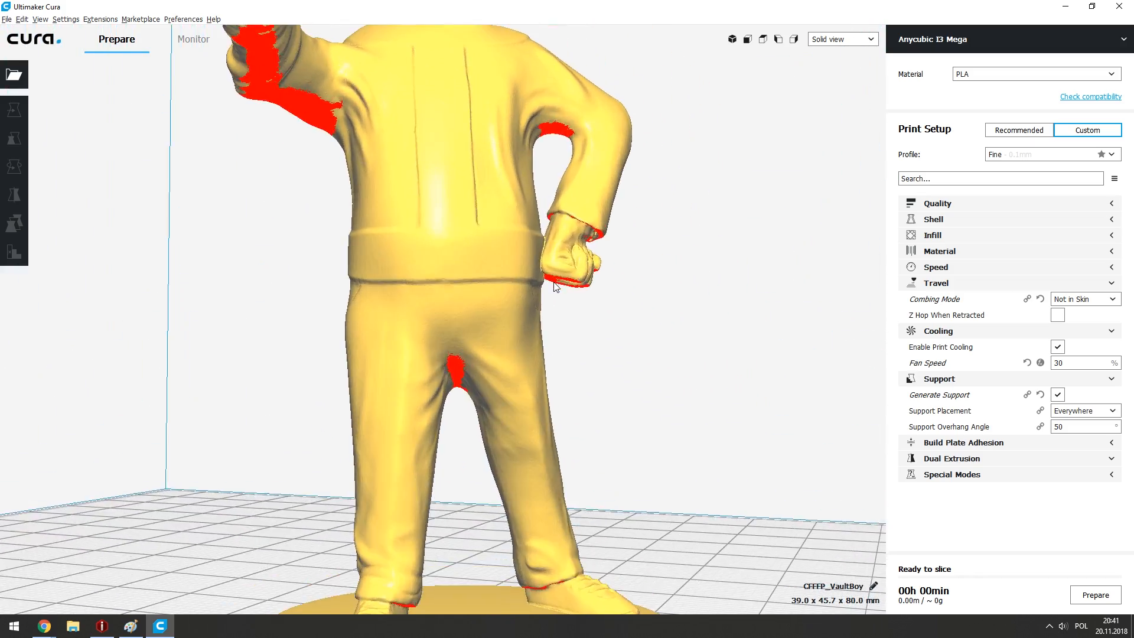
pyautogui.moveTo(435, 248); pyautogui.dragTo(576, 227, button='right')
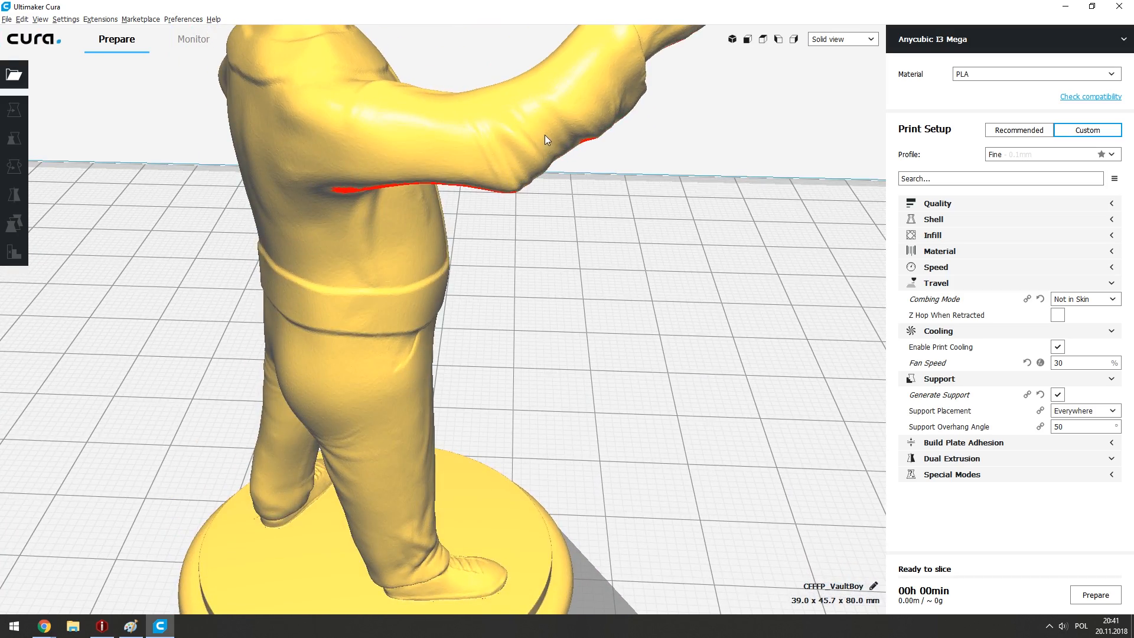
pyautogui.scroll(-3, 537, 122)
pyautogui.moveTo(711, 246); pyautogui.dragTo(450, 259, button='right')
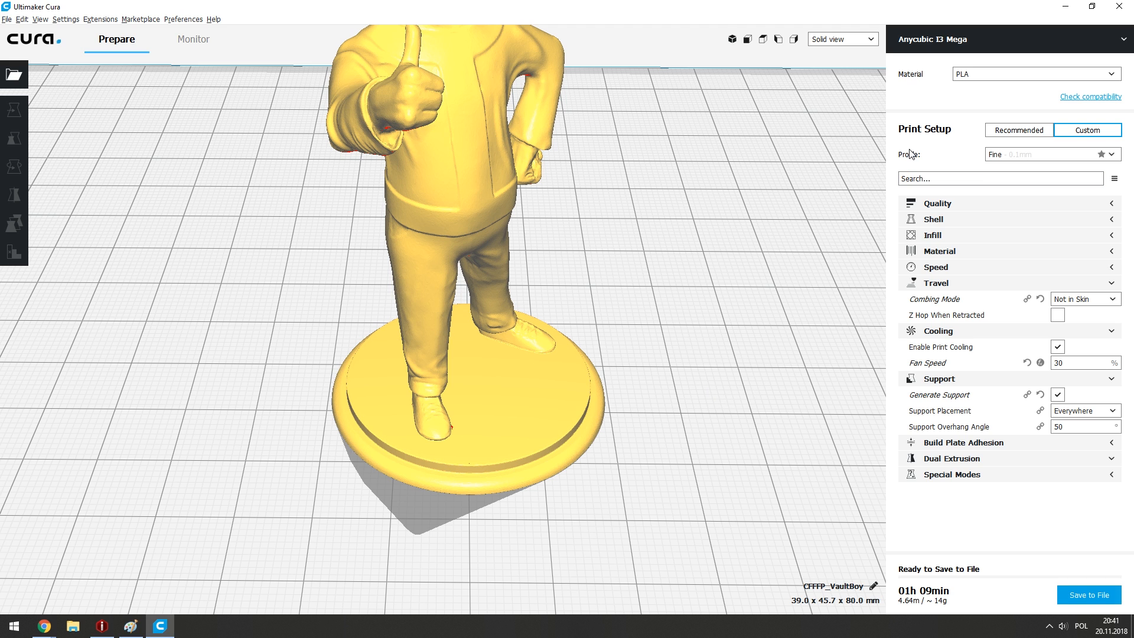
# Show the sliced VaultBoy in Layer view and examine the supports around the head, neck and outstretched arm.
pyautogui.click(831, 40)
pyautogui.click(834, 75)
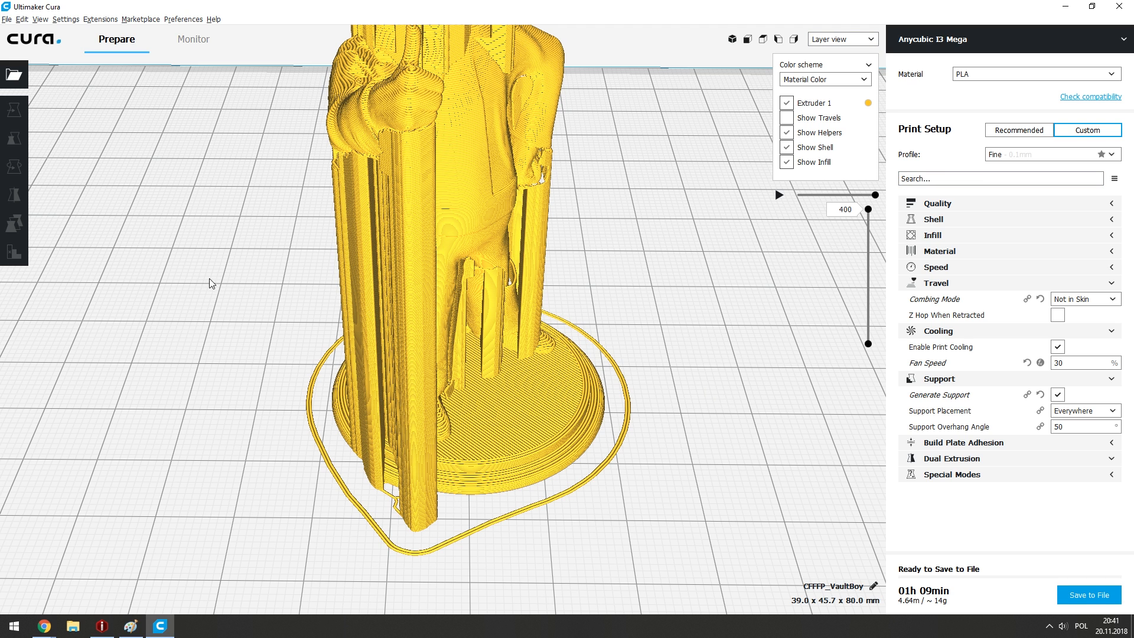
pyautogui.scroll(5, 390, 247)
pyautogui.moveTo(390, 243); pyautogui.dragTo(351, 253, button='right')
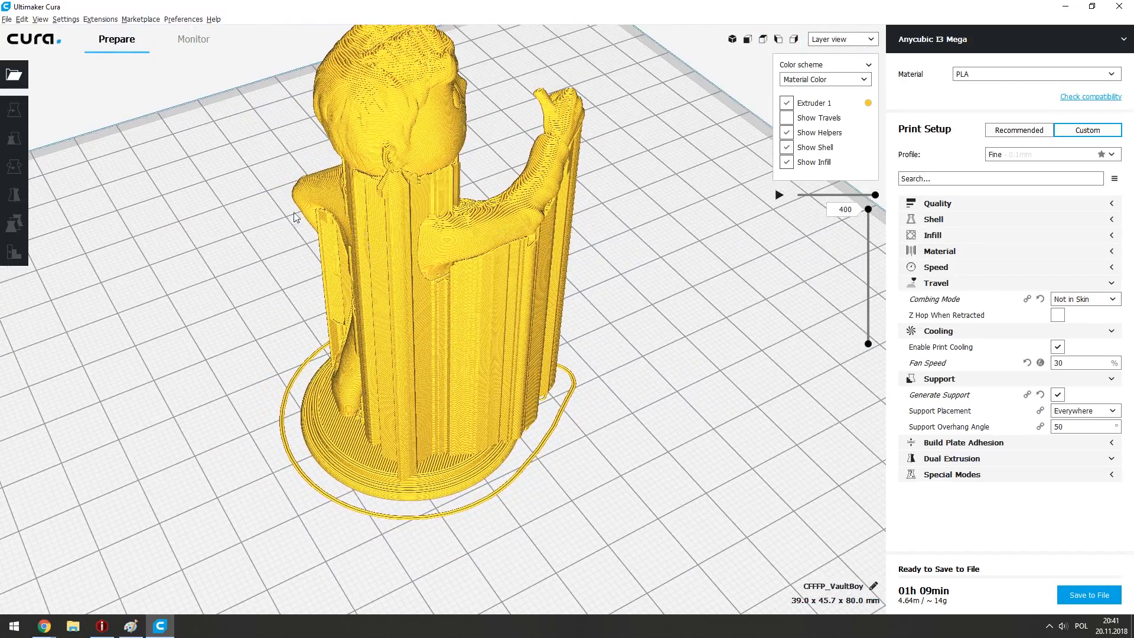
pyautogui.moveTo(295, 217); pyautogui.dragTo(465, 183, button='right')
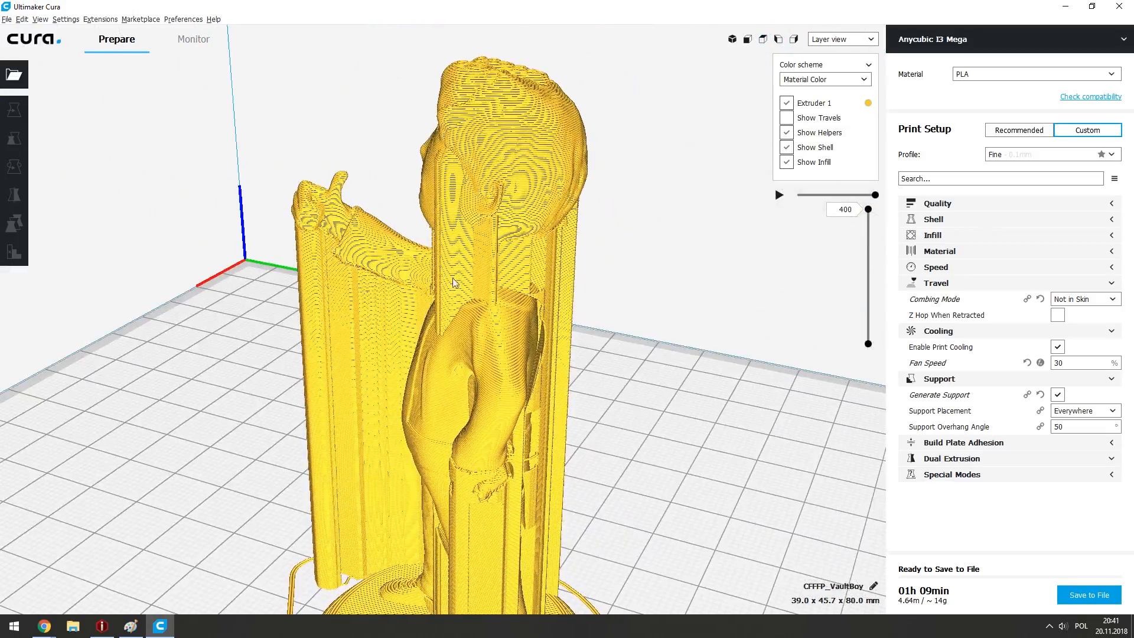
pyautogui.moveTo(385, 256); pyautogui.dragTo(401, 196, button='right')
pyautogui.scroll(10, 401, 196)
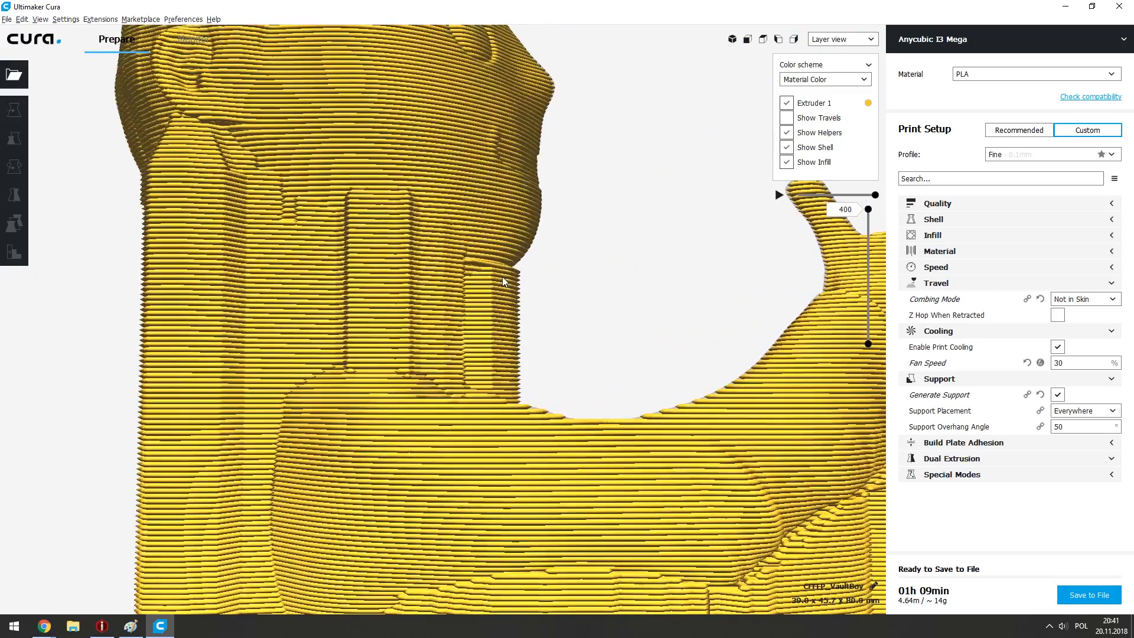
pyautogui.moveTo(503, 281); pyautogui.dragTo(501, 276, button='right')
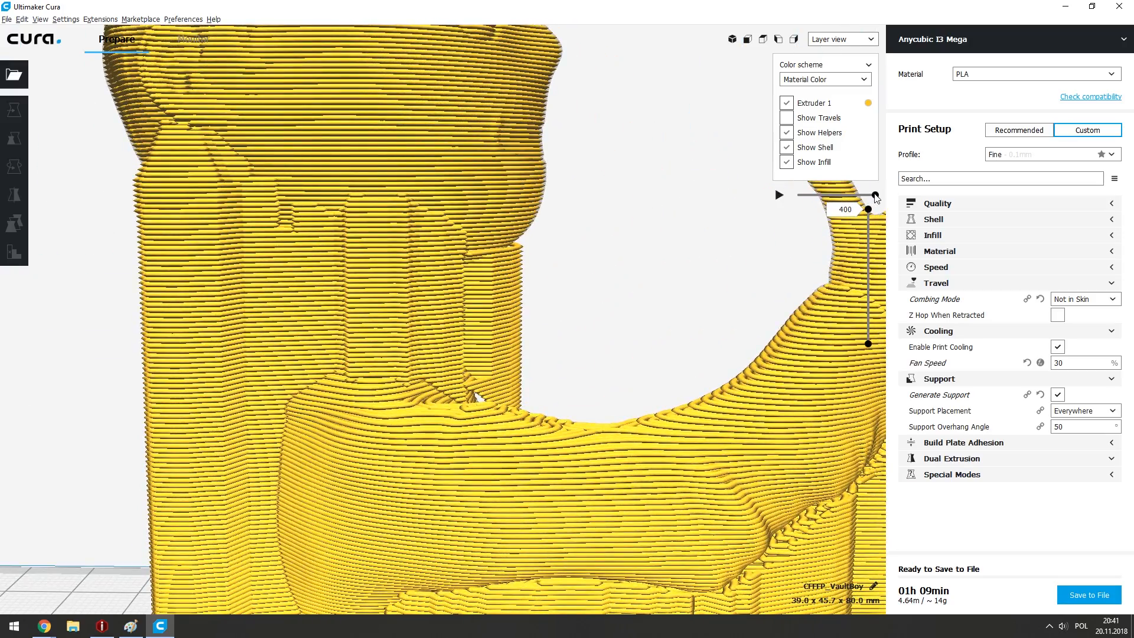
# Lower the displayed top layer to 291 to expose the neck's cross-section.
pyautogui.moveTo(868, 210); pyautogui.dragTo(852, 236)
pyautogui.click(852, 236)
pyautogui.press('Down')
pyautogui.press('Down')
pyautogui.press('Down')
pyautogui.press('Down')
pyautogui.press('Down')
pyautogui.press('Down')
pyautogui.press('Down')
pyautogui.press('Down')
pyautogui.press('Down')
pyautogui.press('Down')
pyautogui.press('Down')
pyautogui.press('Down')
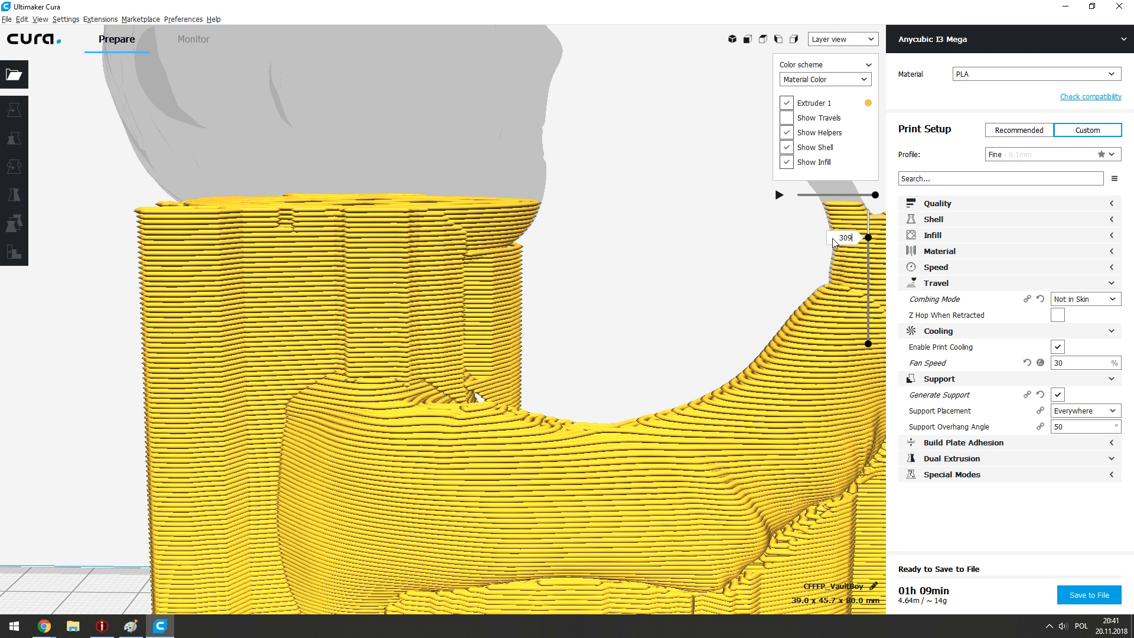
pyautogui.press('Down')
pyautogui.press('Down')
pyautogui.press('Down')
pyautogui.press('Down')
pyautogui.press('Down')
pyautogui.press('Down')
pyautogui.press('Down')
pyautogui.press('Down')
pyautogui.press('Down')
pyautogui.press('Down')
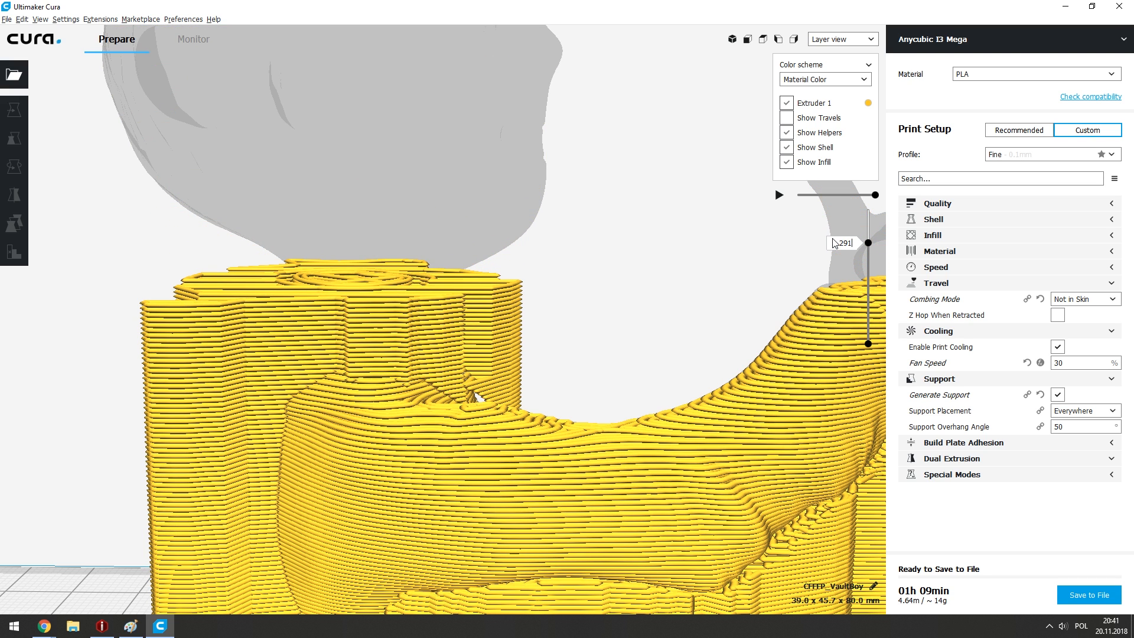
# Look down into VaultBoy's neck cross-section and set the layer color scheme to Line Type.
pyautogui.moveTo(460, 304); pyautogui.dragTo(458, 360, button='right')
pyautogui.scroll(3, 434, 261)
pyautogui.moveTo(414, 216); pyautogui.dragTo(421, 226, button='middle')
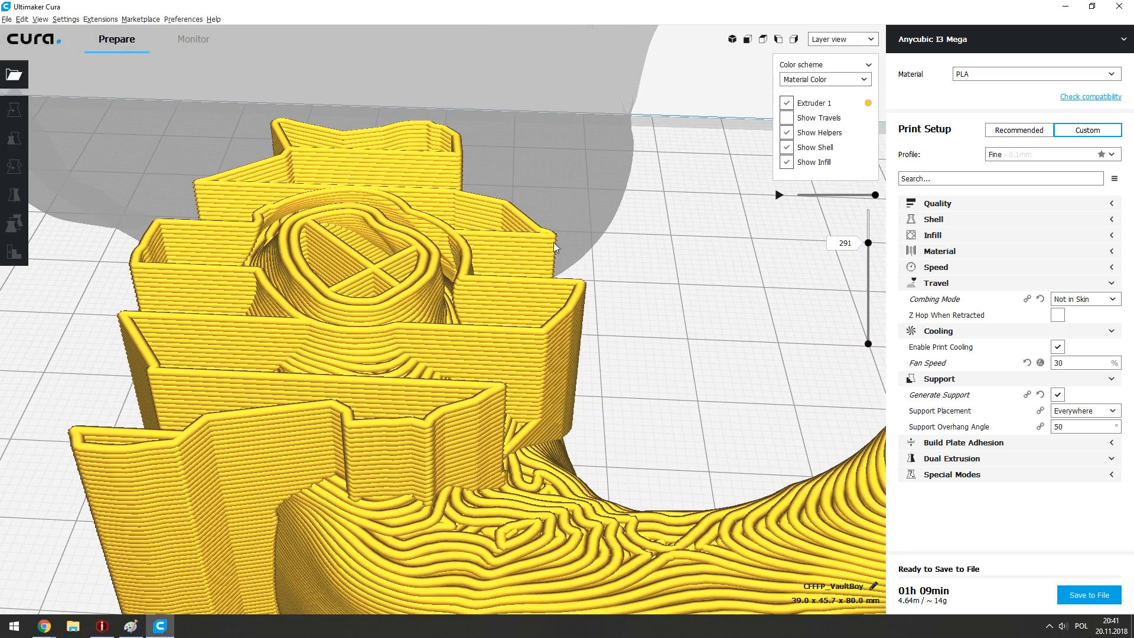
pyautogui.click(850, 79)
pyautogui.click(814, 97)
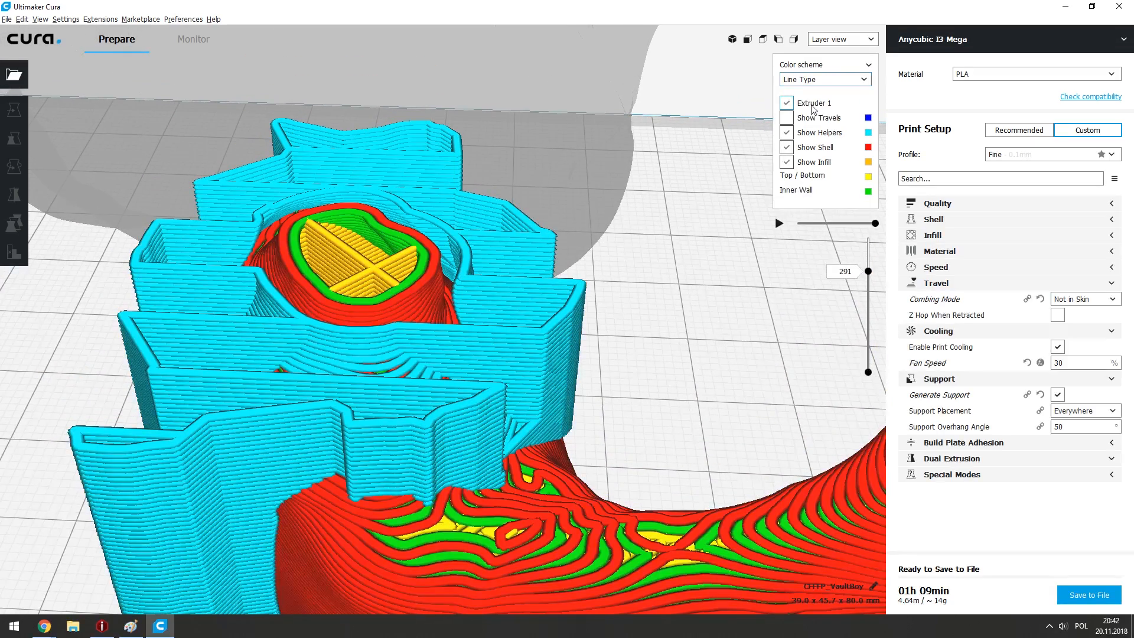
# Compare the outlines of layers 292 and 293 at the neck, ending with a close look at layer 293.
pyautogui.press('Up')
pyautogui.press('Up')
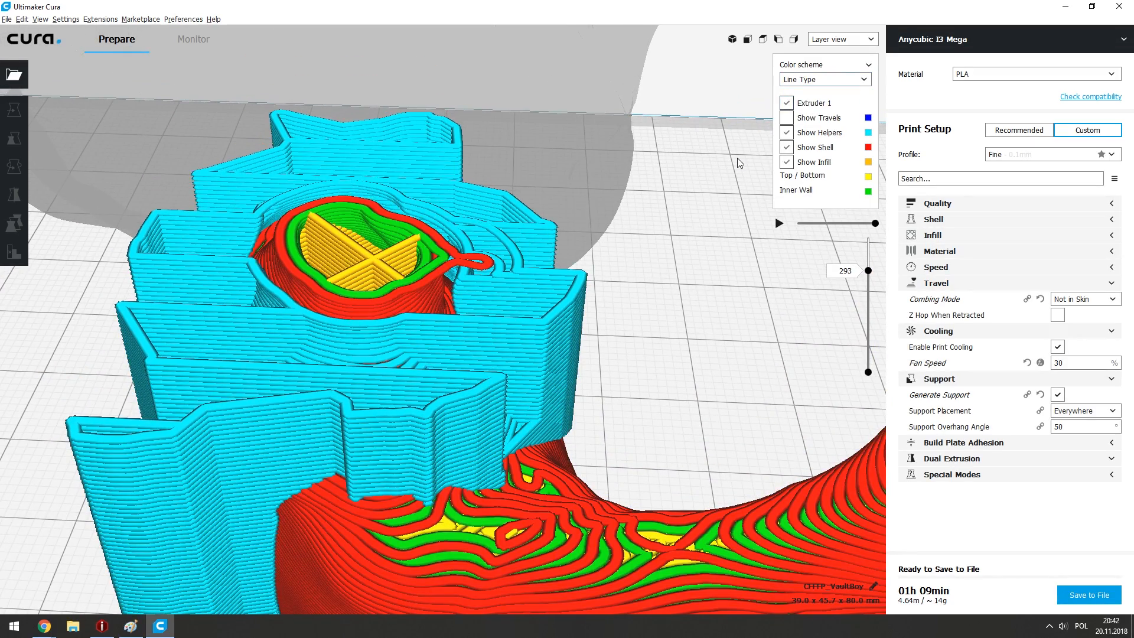
pyautogui.press('Down')
pyautogui.scroll(3, 479, 248)
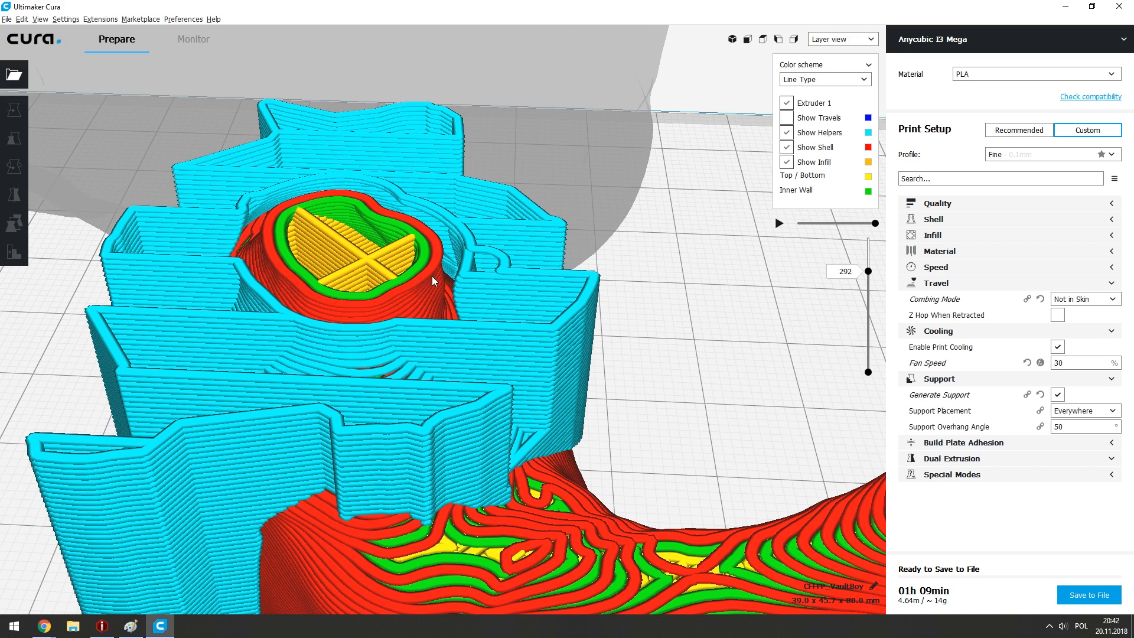
pyautogui.scroll(1, 479, 248)
pyautogui.press('Up')
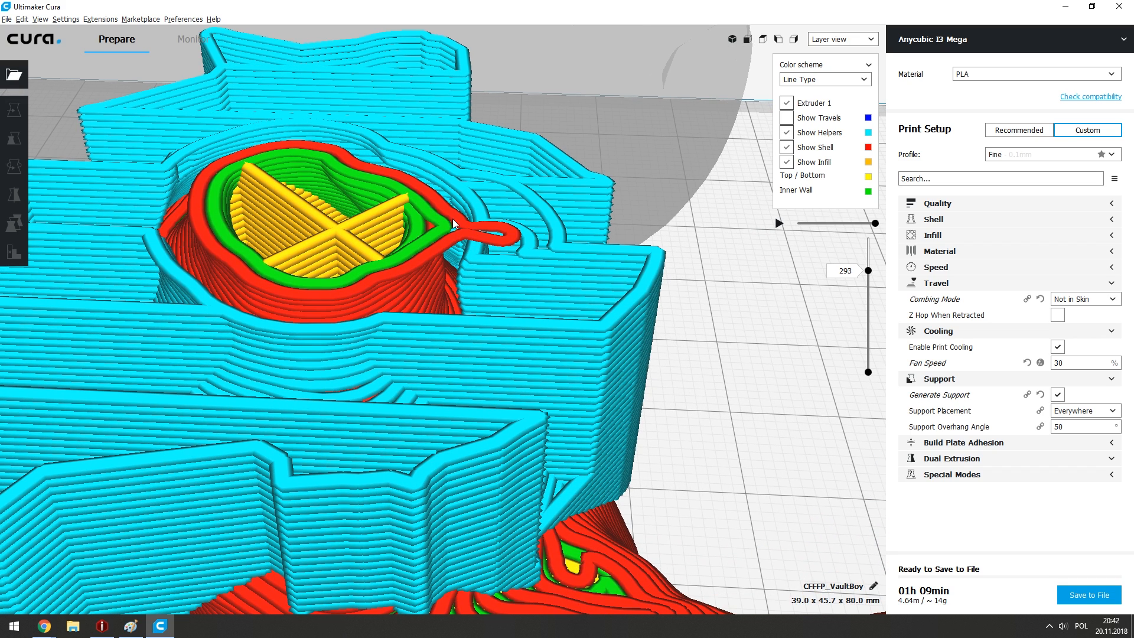
pyautogui.moveTo(485, 241); pyautogui.dragTo(454, 231, button='right')
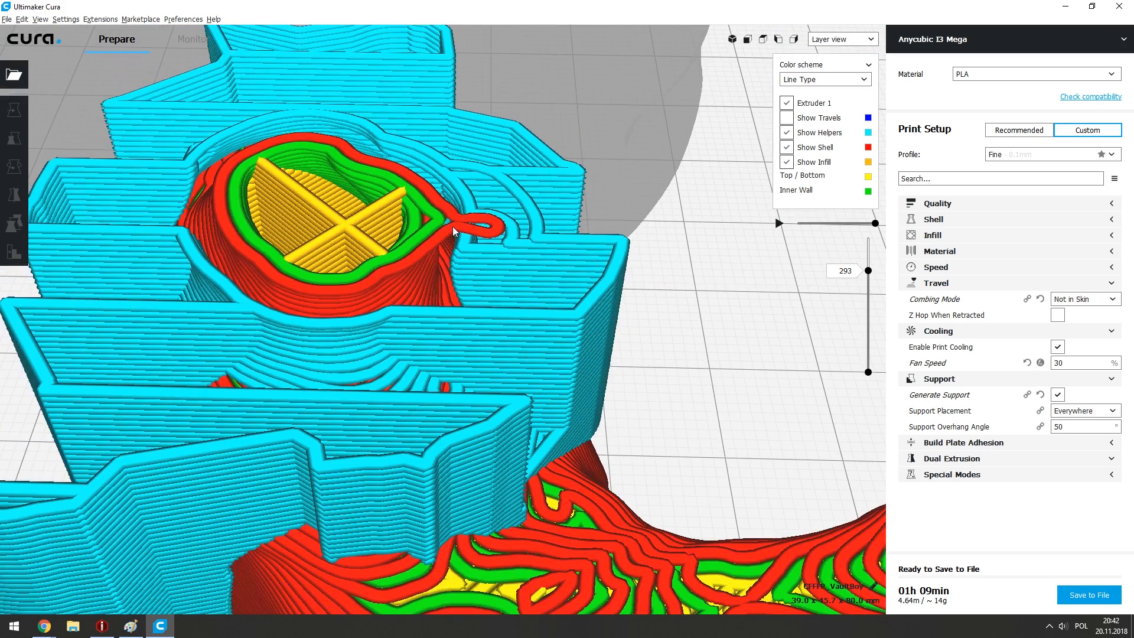
# Step through the layers around VaultBoy's neck from a low side view, ending at layer 292.
pyautogui.scroll(1, 450, 216)
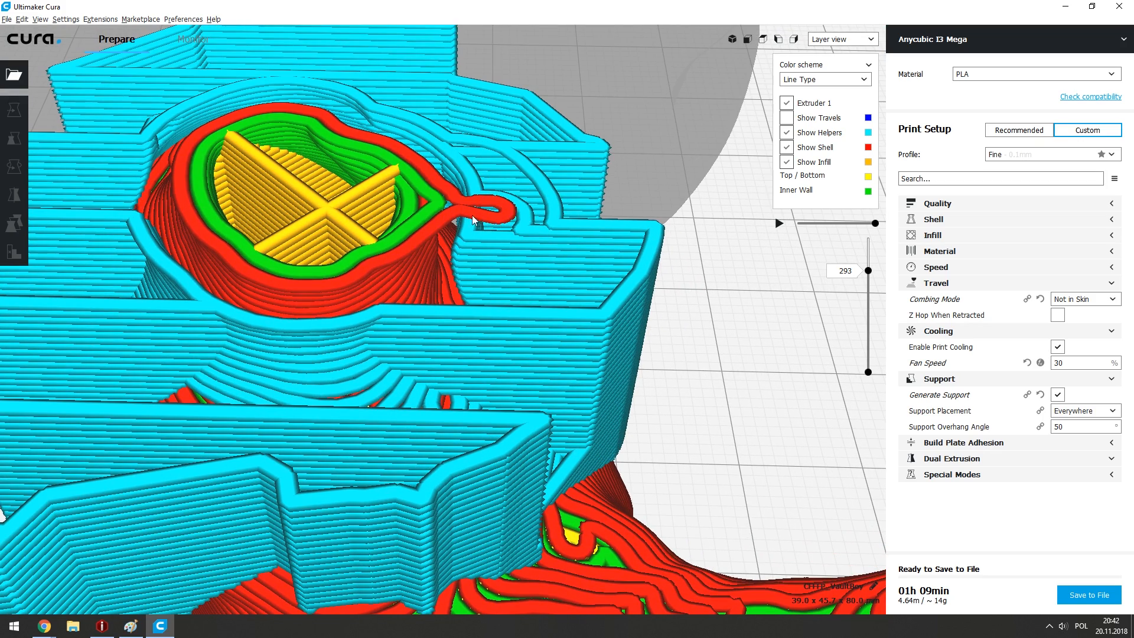
pyautogui.moveTo(405, 171); pyautogui.dragTo(414, 180, button='right')
pyautogui.moveTo(581, 227); pyautogui.dragTo(462, 316, button='right')
pyautogui.press('Up')
pyautogui.press('Up')
pyautogui.press('Up')
pyautogui.press('Down')
pyautogui.press('Down')
pyautogui.press('Down')
pyautogui.press('Down')
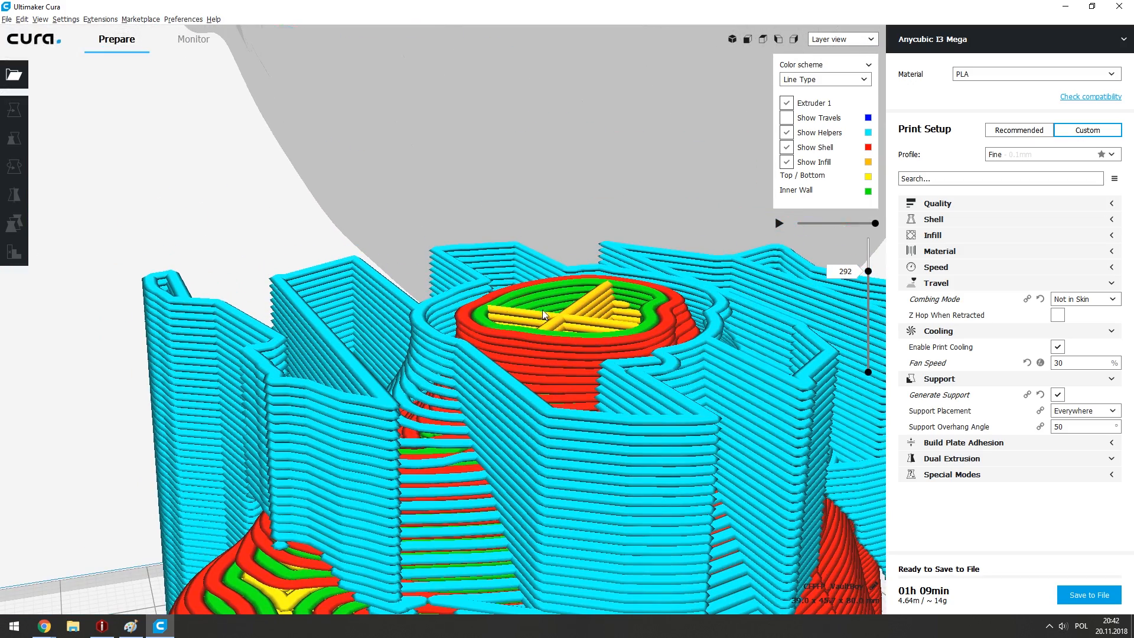
# Raise the displayed top layer to 301 to examine where the head begins to widen above the neck.
pyautogui.press('Up')
pyautogui.press('Up')
pyautogui.press('Up')
pyautogui.press('Up')
pyautogui.scroll(-3, 708, 397)
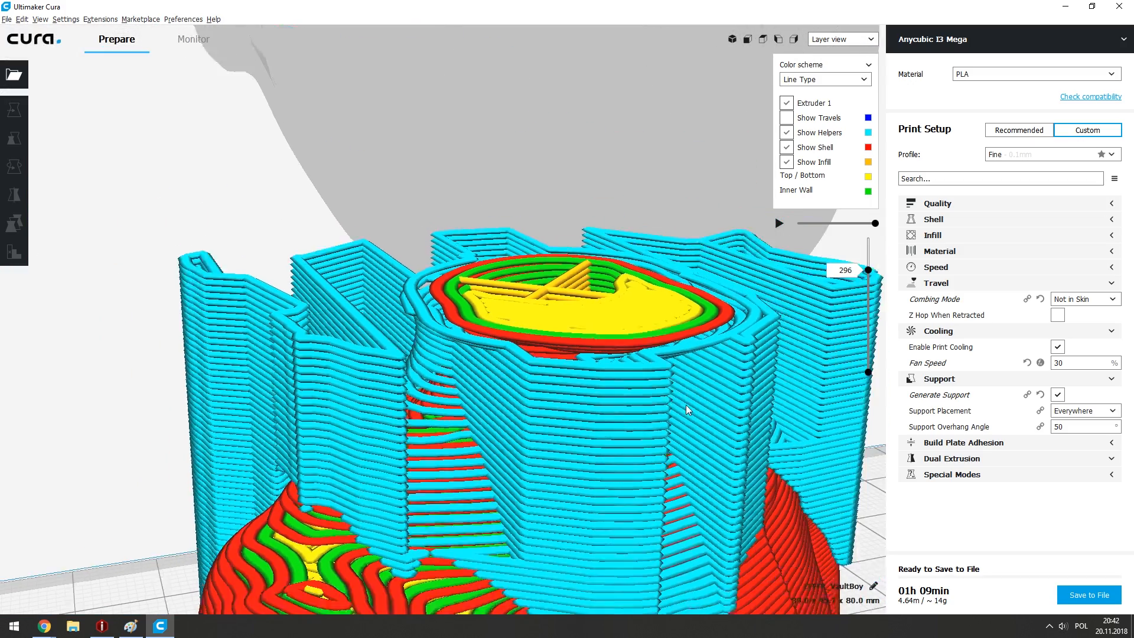
pyautogui.moveTo(686, 406); pyautogui.dragTo(589, 338, button='right')
pyautogui.press('Up')
pyautogui.press('Up')
pyautogui.press('Up')
pyautogui.press('Up')
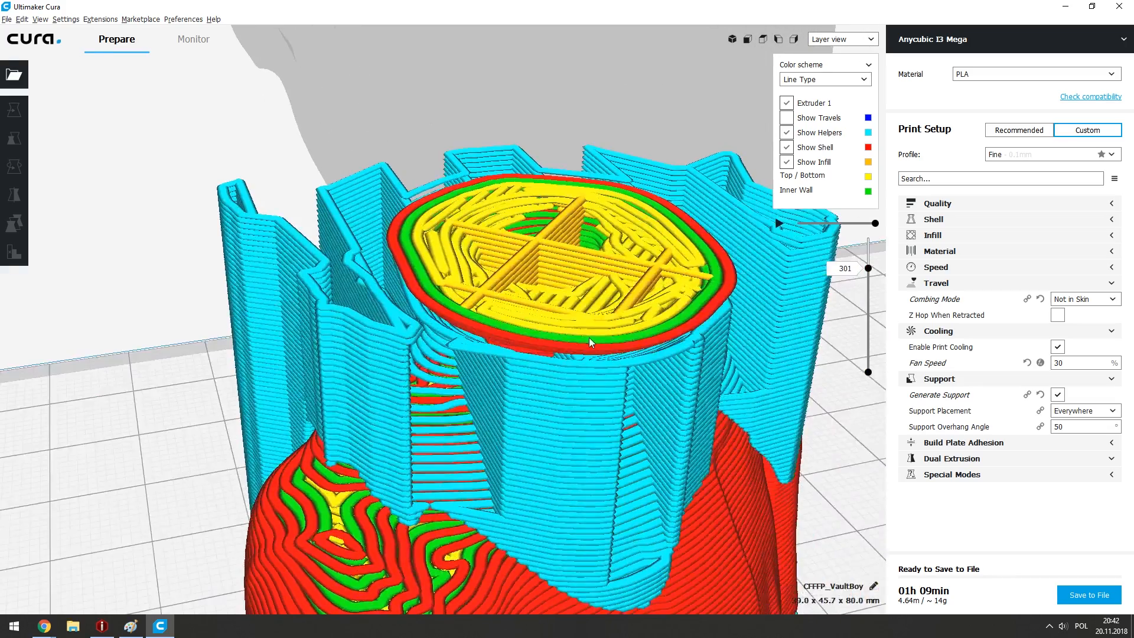
# Raise the displayed top layer to 323 and examine the supports beneath the head from farther away.
pyautogui.press('Up')
pyautogui.press('Up')
pyautogui.press('Up')
pyautogui.press('Up')
pyautogui.press('Up')
pyautogui.press('Up')
pyautogui.press('Up')
pyautogui.press('Up')
pyautogui.press('Up')
pyautogui.press('Up')
pyautogui.press('Up')
pyautogui.press('Up')
pyautogui.press('Up')
pyautogui.press('Up')
pyautogui.press('Up')
pyautogui.press('Up')
pyautogui.press('Up')
pyautogui.press('Up')
pyautogui.press('Up')
pyautogui.press('Up')
pyautogui.scroll(-3, 535, 268)
pyautogui.moveTo(435, 292); pyautogui.dragTo(424, 304, button='right')
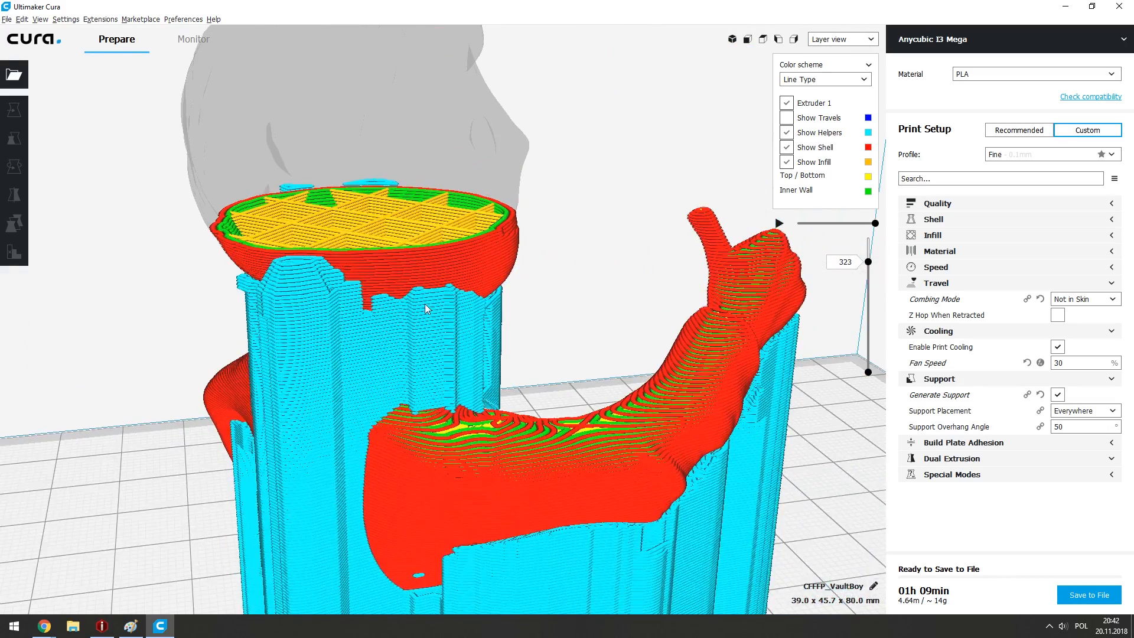
# Raise the displayed top layer to 345 and view VaultBoy's head and arm supports from behind.
pyautogui.press('Up')
pyautogui.press('Up')
pyautogui.press('Up')
pyautogui.press('Up')
pyautogui.press('Up')
pyautogui.press('Up')
pyautogui.press('Up')
pyautogui.press('Up')
pyautogui.press('Up')
pyautogui.press('Up')
pyautogui.press('Up')
pyautogui.press('Up')
pyautogui.press('Up')
pyautogui.press('Up')
pyautogui.press('Up')
pyautogui.press('Up')
pyautogui.press('Up')
pyautogui.press('Up')
pyautogui.press('Up')
pyautogui.press('Up')
pyautogui.moveTo(310, 299); pyautogui.dragTo(459, 264, button='right')
# Place support blockers around the base of VaultBoy's head and neck in Solid view, and show the new slice in Layer view.
pyautogui.click(835, 39)
pyautogui.click(829, 51)
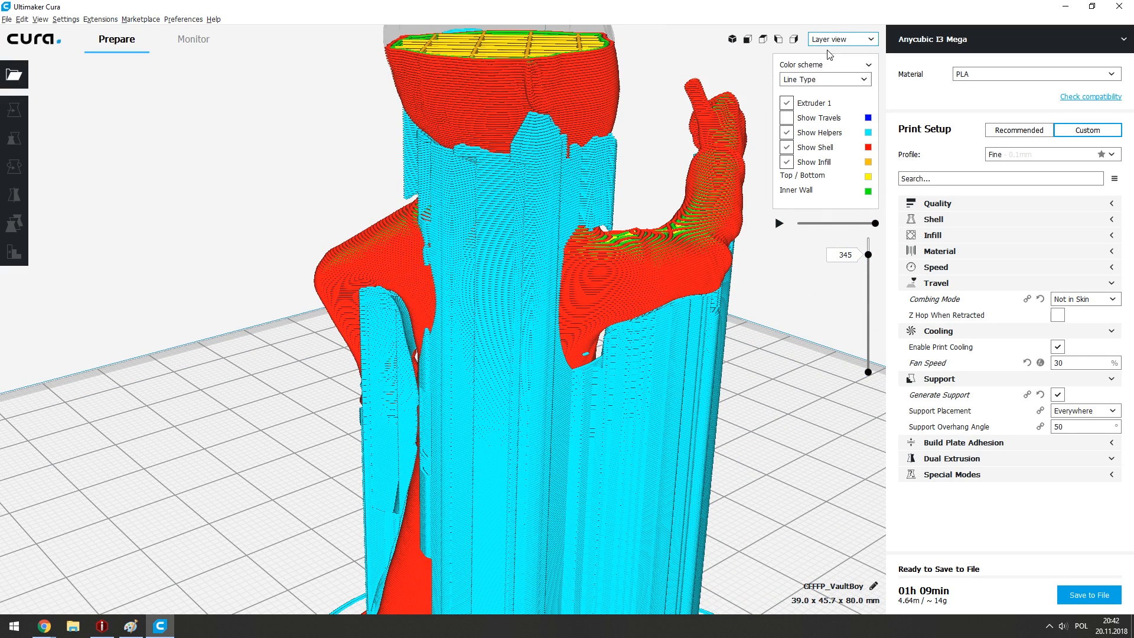
pyautogui.click(491, 284)
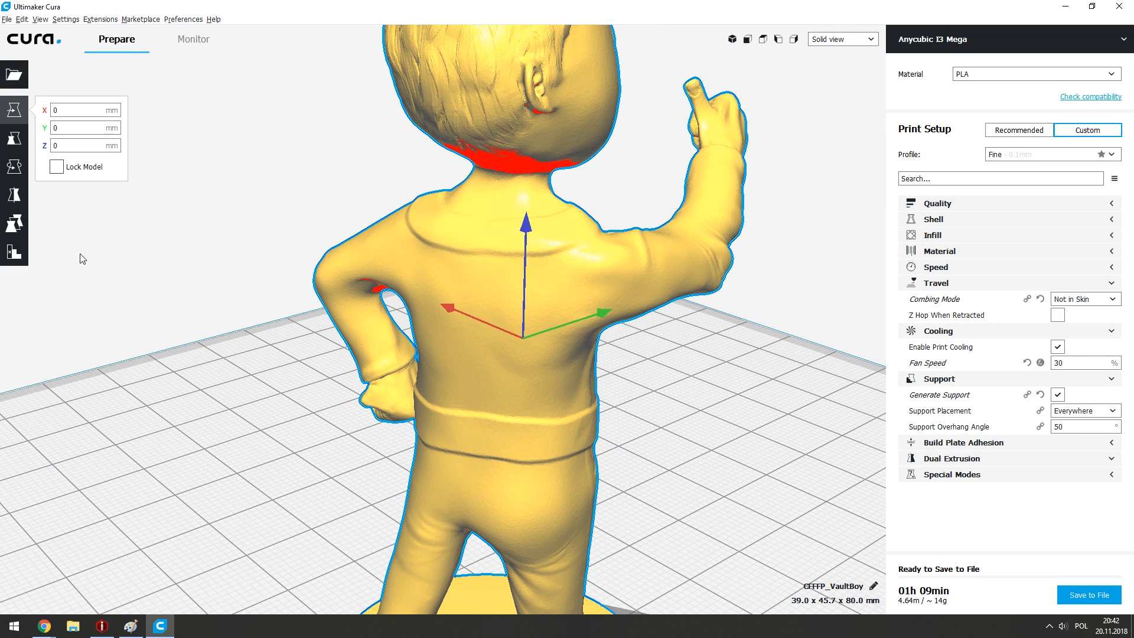
pyautogui.click(10, 254)
pyautogui.moveTo(491, 189); pyautogui.dragTo(554, 190, button='right')
pyautogui.click(556, 191)
pyautogui.click(623, 164)
pyautogui.moveTo(623, 164); pyautogui.dragTo(582, 203, button='right')
pyautogui.click(582, 207)
pyautogui.moveTo(662, 202); pyautogui.dragTo(572, 194, button='right')
pyautogui.click(572, 193)
pyautogui.moveTo(692, 186); pyautogui.dragTo(449, 248, button='right')
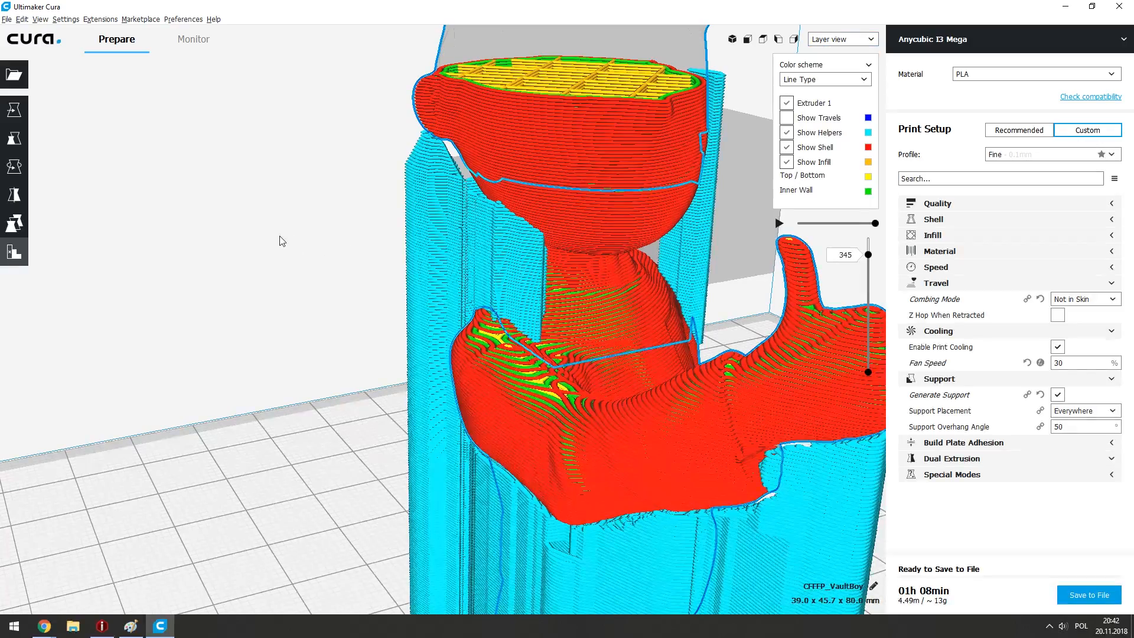
# Examine the remaining supports around the blocked head and neck area from the front and above.
pyautogui.scroll(5, 342, 248)
pyautogui.moveTo(343, 249); pyautogui.dragTo(601, 236, button='right')
pyautogui.moveTo(682, 214); pyautogui.dragTo(548, 180, button='right')
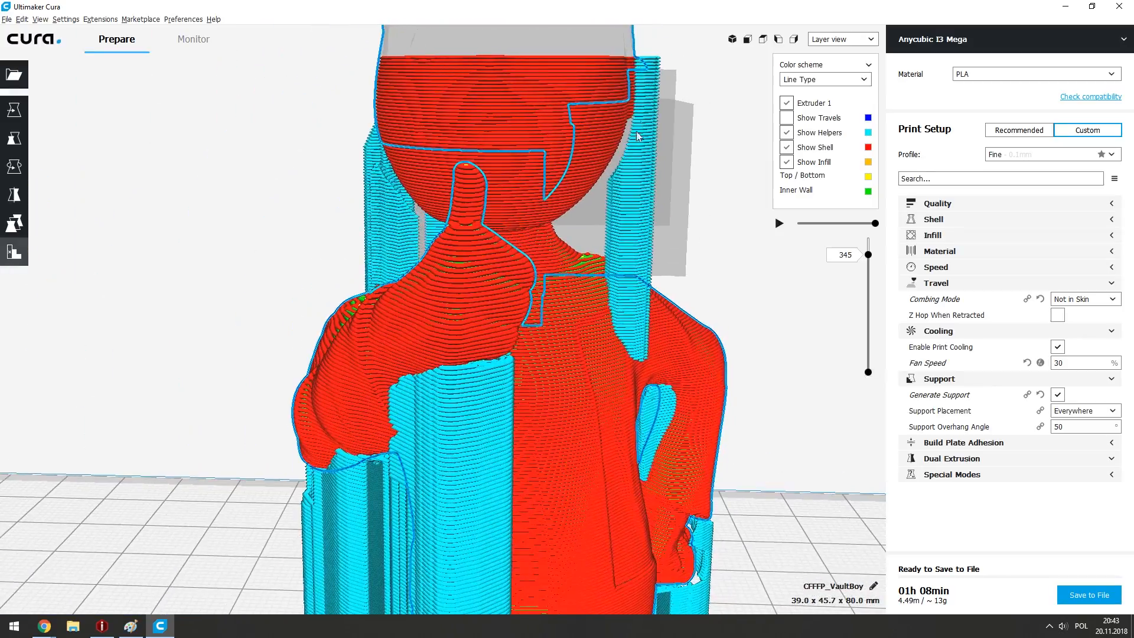
pyautogui.moveTo(651, 146); pyautogui.dragTo(431, 208, button='right')
pyautogui.scroll(-5, 327, 338)
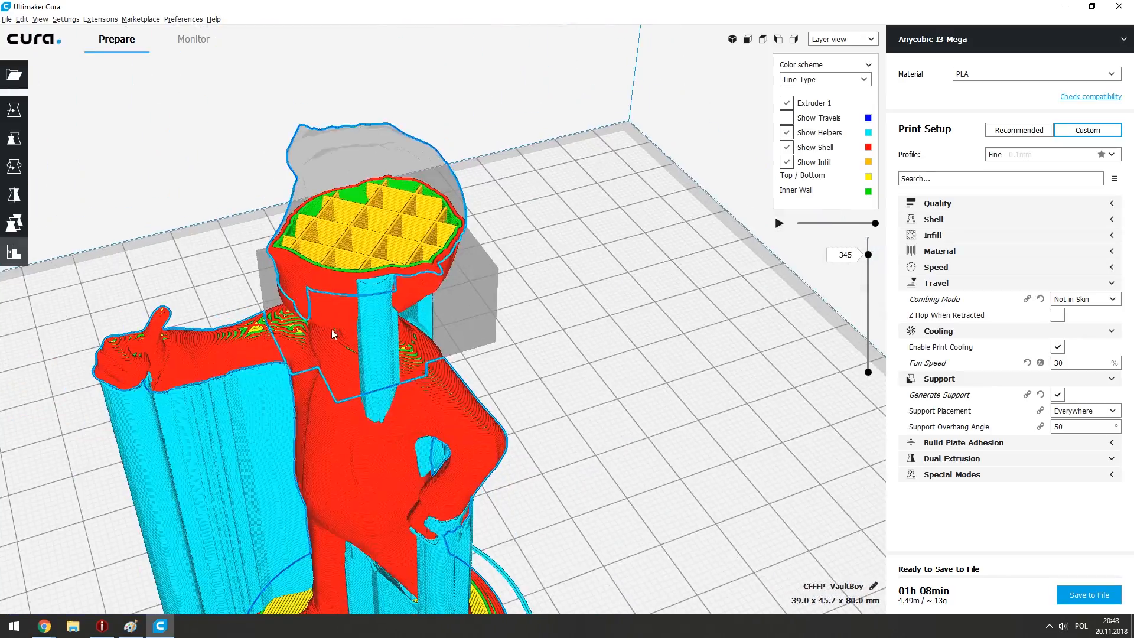
pyautogui.moveTo(254, 338); pyautogui.dragTo(483, 248, button='right')
pyautogui.scroll(2, 451, 270)
pyautogui.scroll(-3, 502, 244)
pyautogui.scroll(4, 502, 246)
pyautogui.scroll(-4, 502, 246)
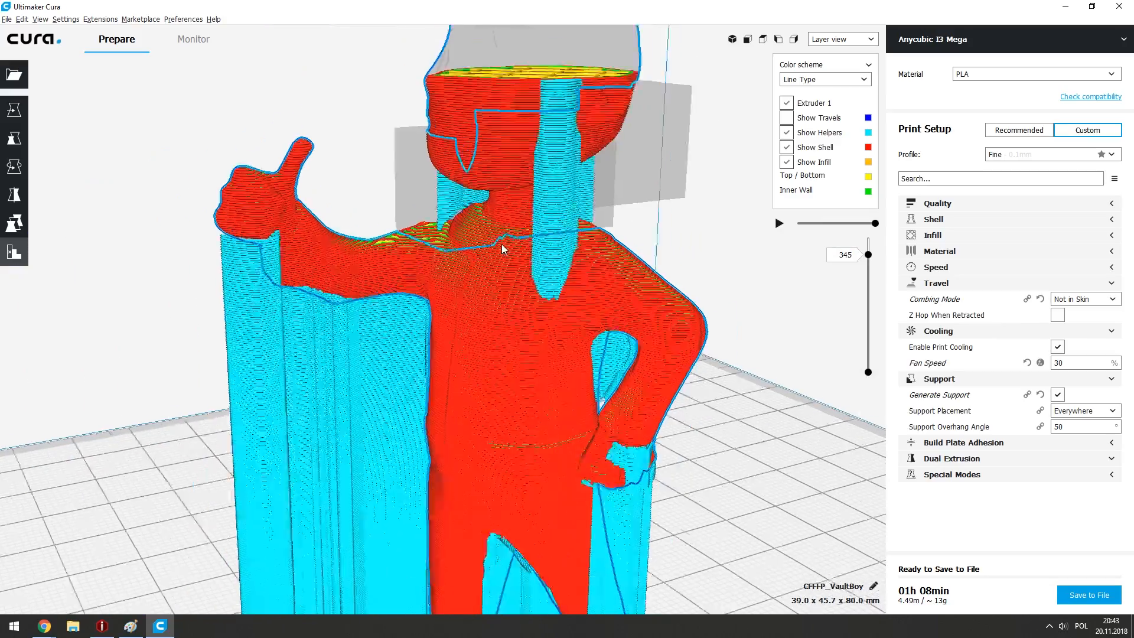
# Inspect the support columns beside the head from VaultBoy's sides and above the cut head.
pyautogui.moveTo(387, 223); pyautogui.dragTo(731, 298, button='right')
pyautogui.moveTo(324, 356); pyautogui.dragTo(448, 245, button='middle')
pyautogui.moveTo(295, 230); pyautogui.dragTo(361, 238, button='right')
pyautogui.moveTo(362, 233); pyautogui.dragTo(447, 321, button='middle')
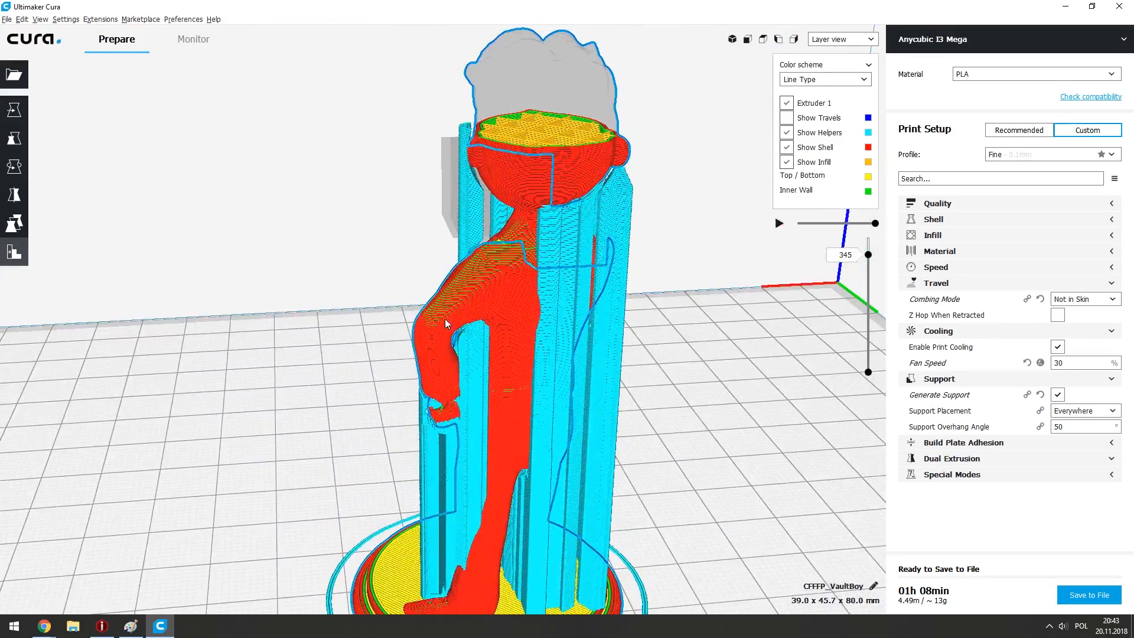
pyautogui.scroll(2, 448, 321)
pyautogui.moveTo(458, 129); pyautogui.dragTo(628, 151, button='right')
pyautogui.moveTo(602, 118); pyautogui.dragTo(544, 175, button='middle')
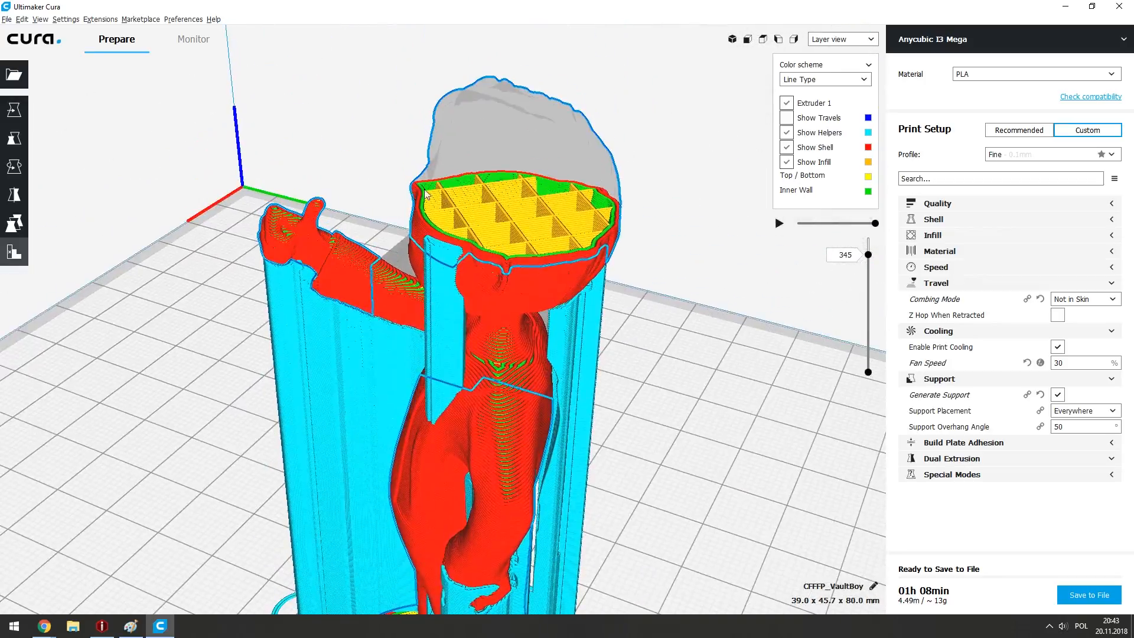
pyautogui.moveTo(422, 189); pyautogui.dragTo(708, 202, button='right')
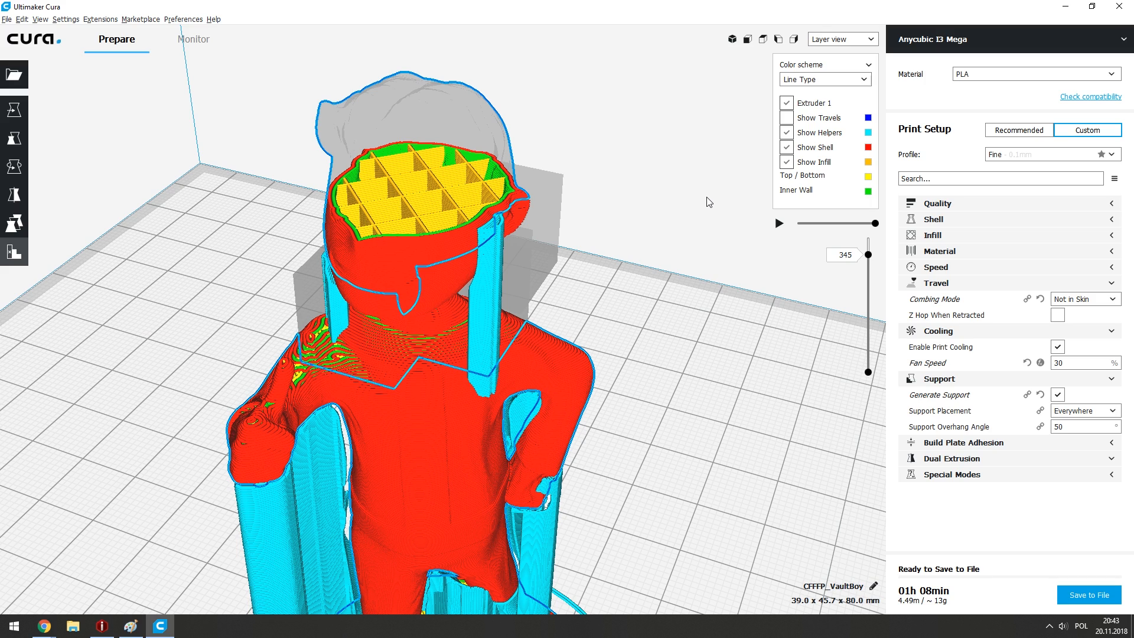
# Look closely at the support column resting on VaultBoy's chest, and view the whole sliced figure.
pyautogui.scroll(10, 443, 325)
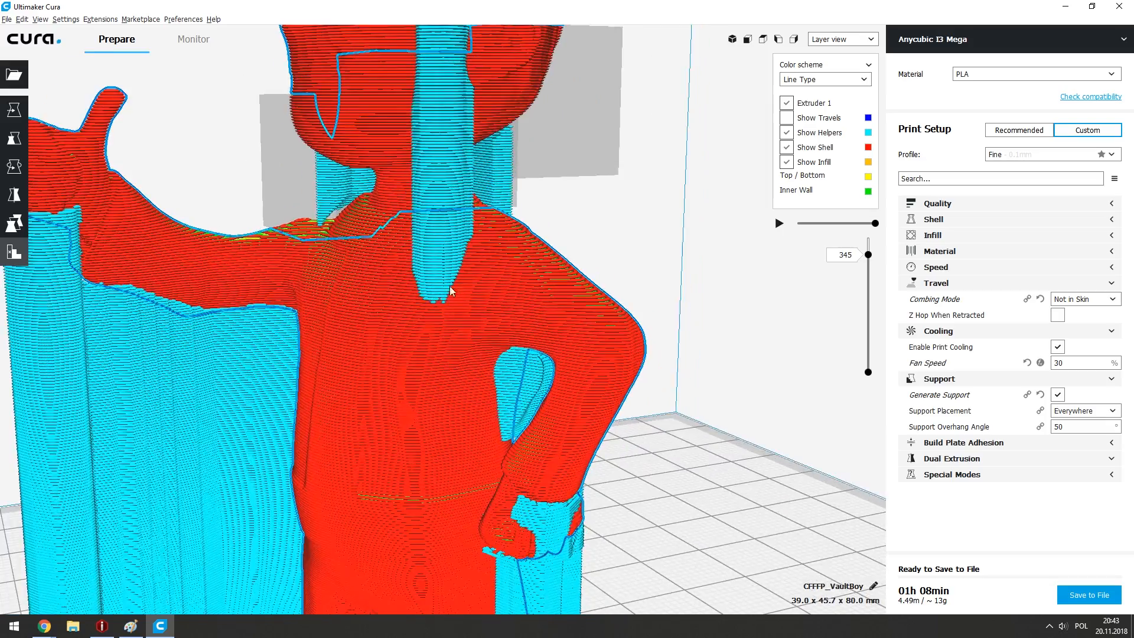
pyautogui.moveTo(450, 291); pyautogui.dragTo(453, 274, button='right')
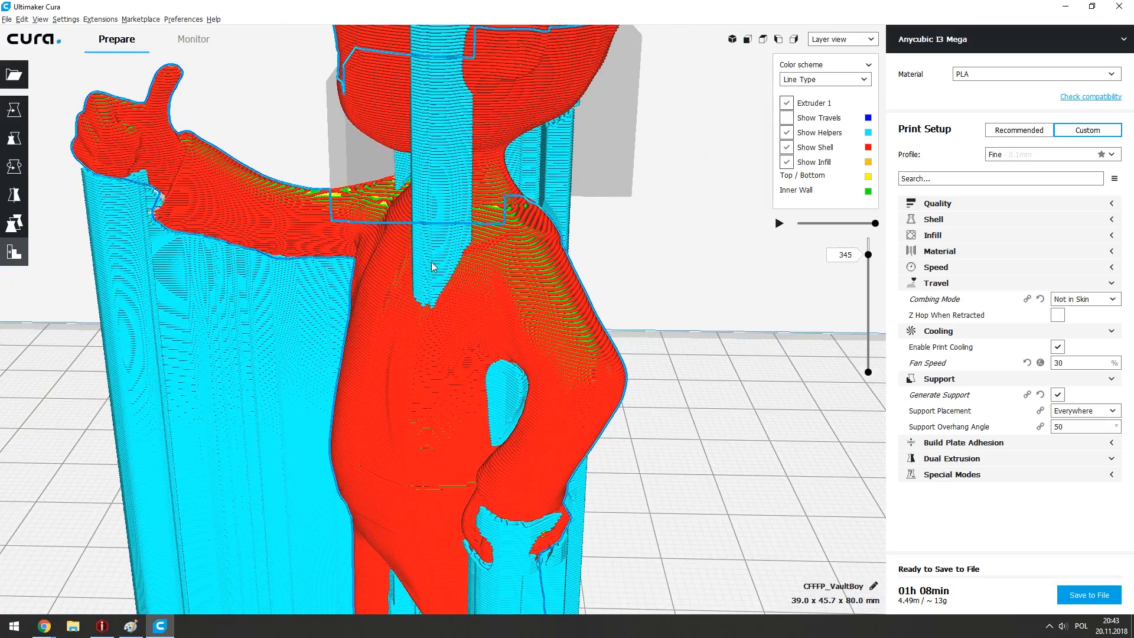
pyautogui.moveTo(395, 241); pyautogui.dragTo(412, 316, button='right')
pyautogui.scroll(-2, 447, 236)
pyautogui.scroll(2, 412, 320)
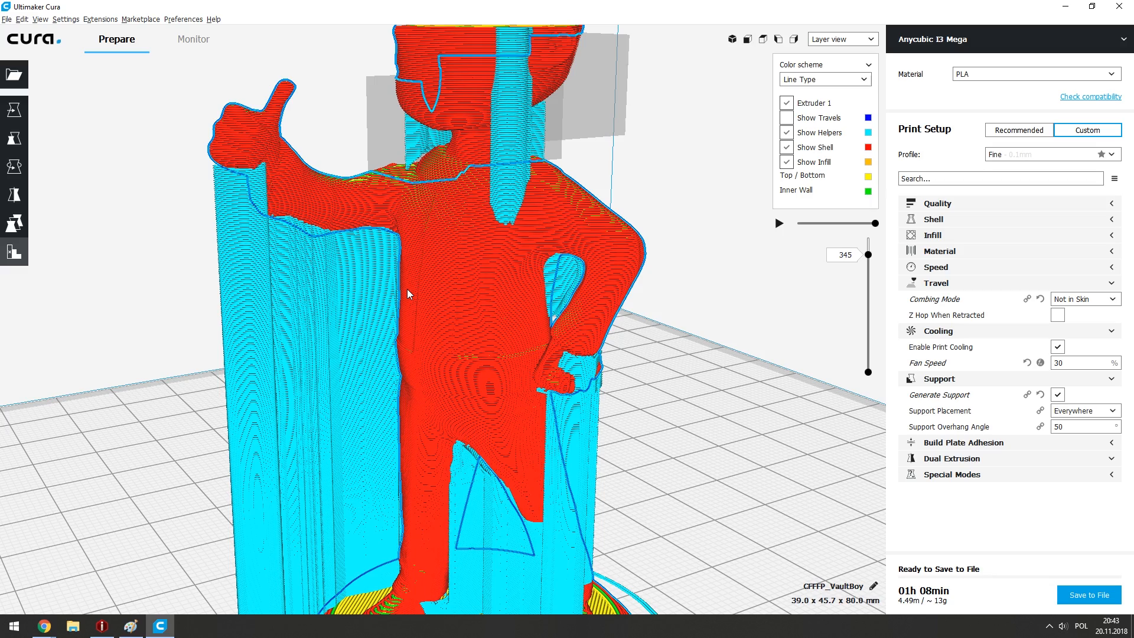
pyautogui.scroll(-4, 408, 259)
pyautogui.moveTo(409, 260); pyautogui.dragTo(455, 273, button='right')
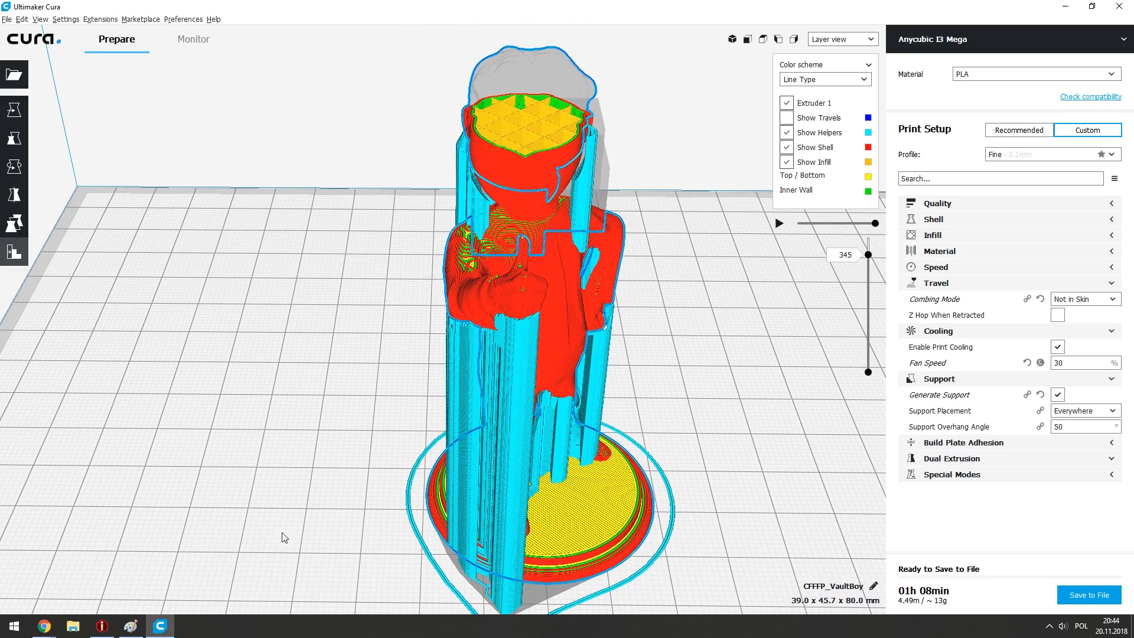
# Switch to ideaMaker and create automatic supports for VaultBoy with the Support tool.
pyautogui.click(101, 626)
pyautogui.scroll(3, 720, 343)
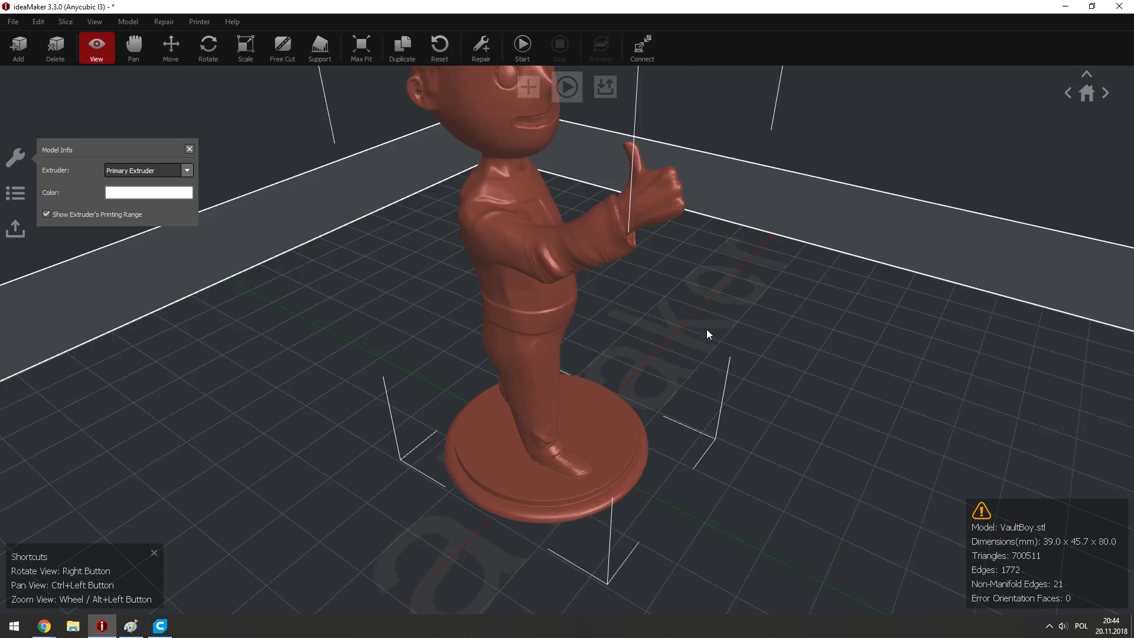
pyautogui.click(328, 51)
pyautogui.click(119, 249)
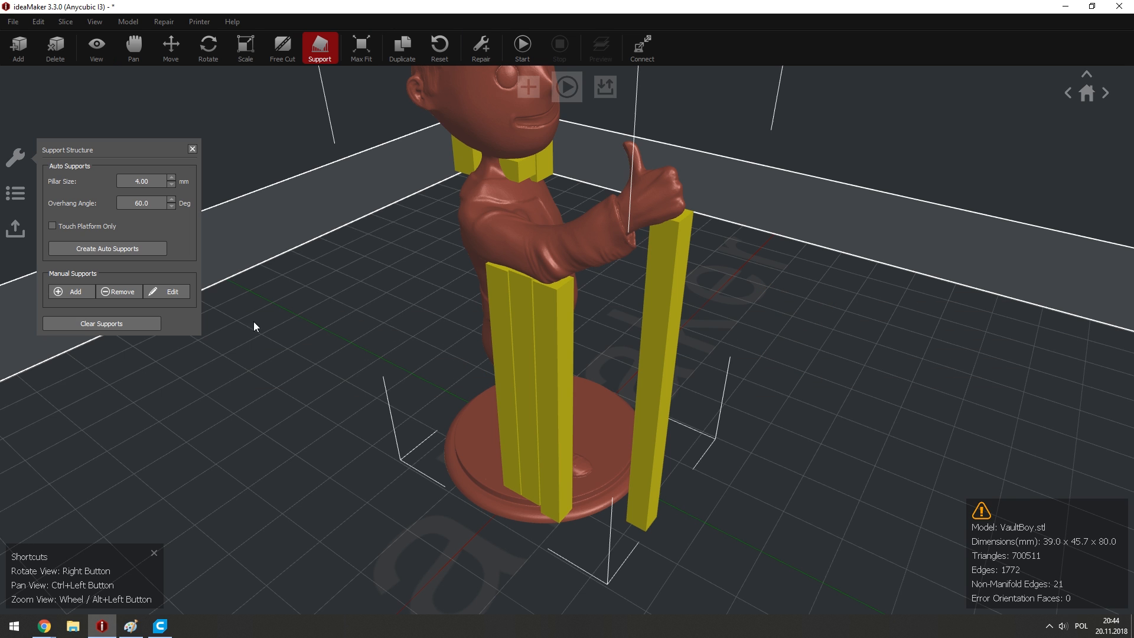
# Remove the support pillars beneath VaultBoy's head with the manual Remove mode.
pyautogui.moveTo(636, 342); pyautogui.dragTo(187, 277, button='right')
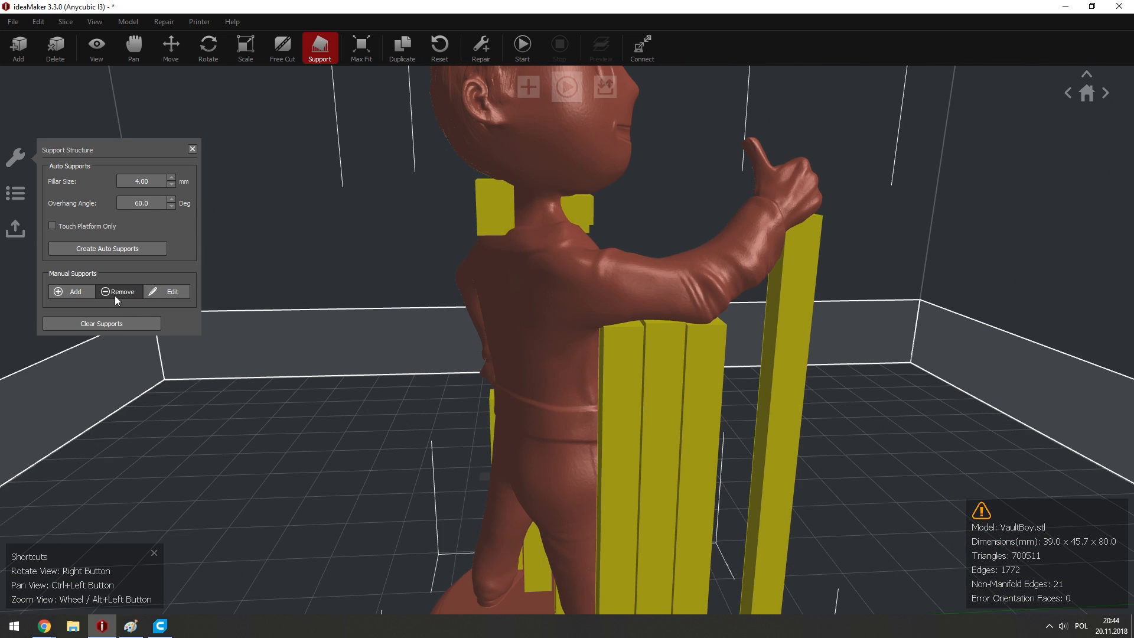
pyautogui.moveTo(468, 191); pyautogui.dragTo(517, 226, button='right')
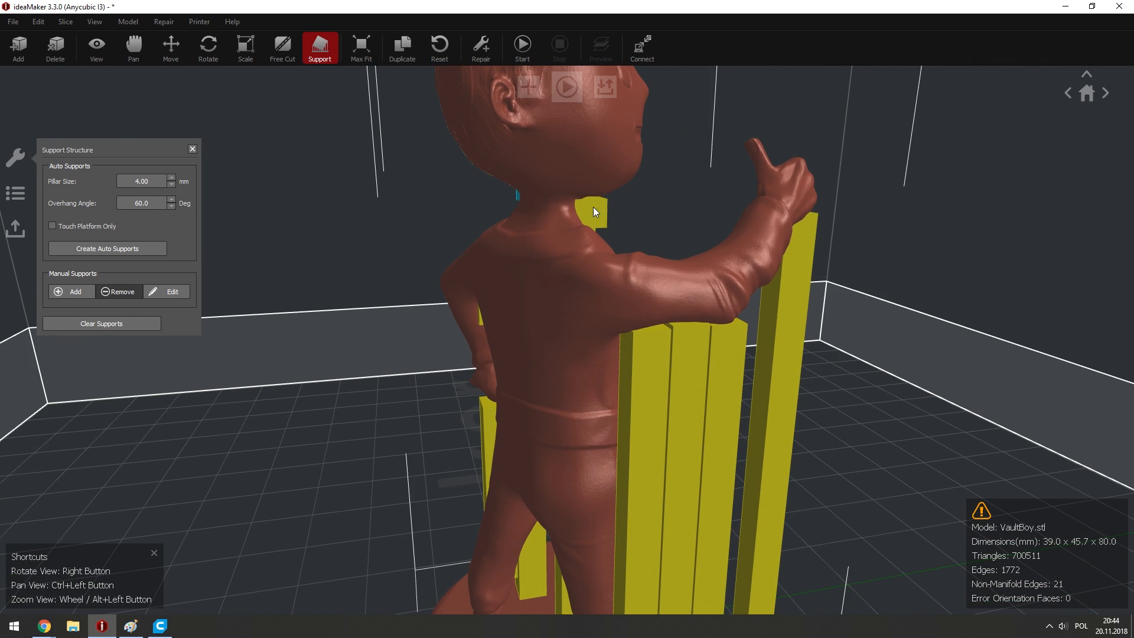
pyautogui.moveTo(593, 206); pyautogui.dragTo(657, 188, button='right')
pyautogui.moveTo(687, 256); pyautogui.dragTo(688, 302, button='right')
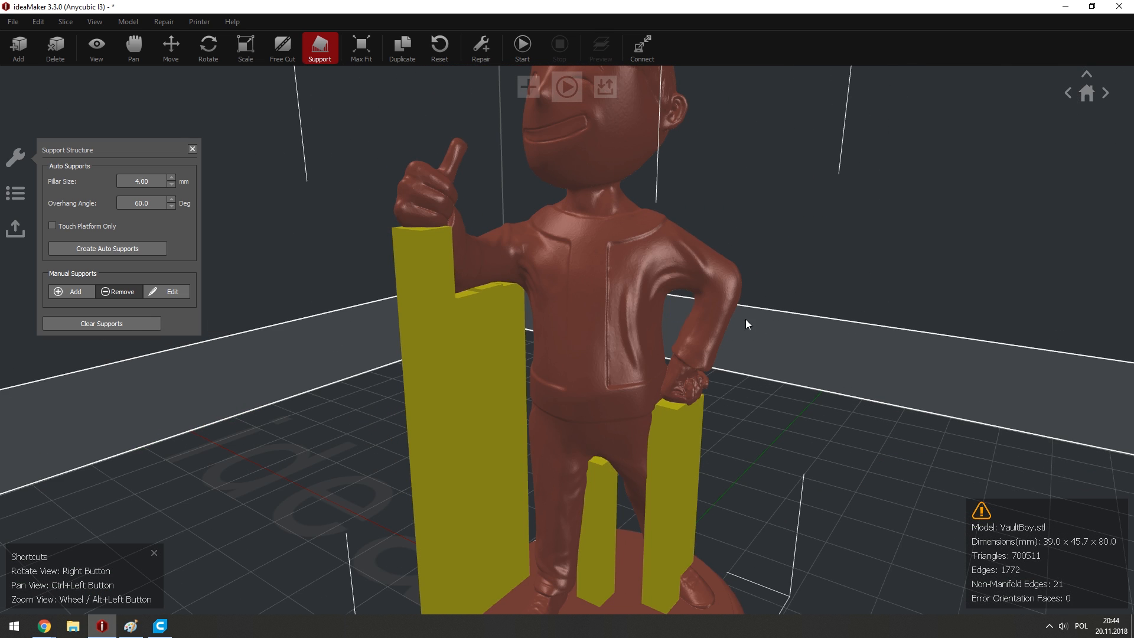
# Remove the support pillars between VaultBoy's legs and under the hand on the hip.
pyautogui.moveTo(746, 323); pyautogui.dragTo(677, 369, button='right')
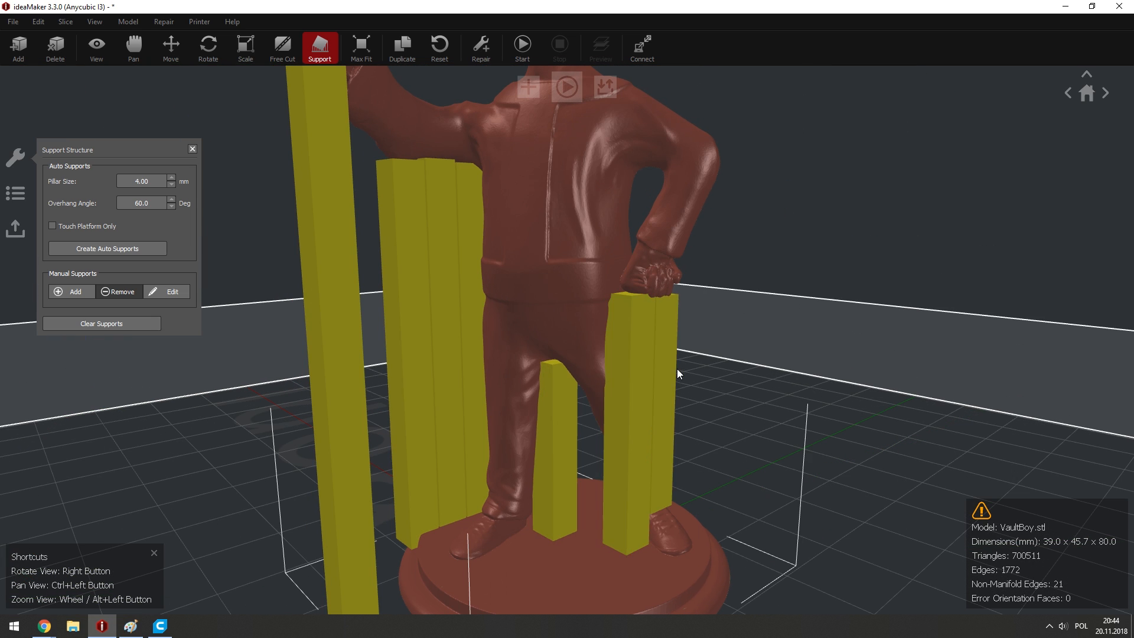
pyautogui.click(552, 401)
pyautogui.moveTo(552, 401); pyautogui.dragTo(624, 362, button='right')
pyautogui.scroll(-3, 624, 361)
# Remove the support pillars under VaultBoy's outstretched arm and thumbs-up hand.
pyautogui.moveTo(379, 362); pyautogui.dragTo(591, 395, button='right')
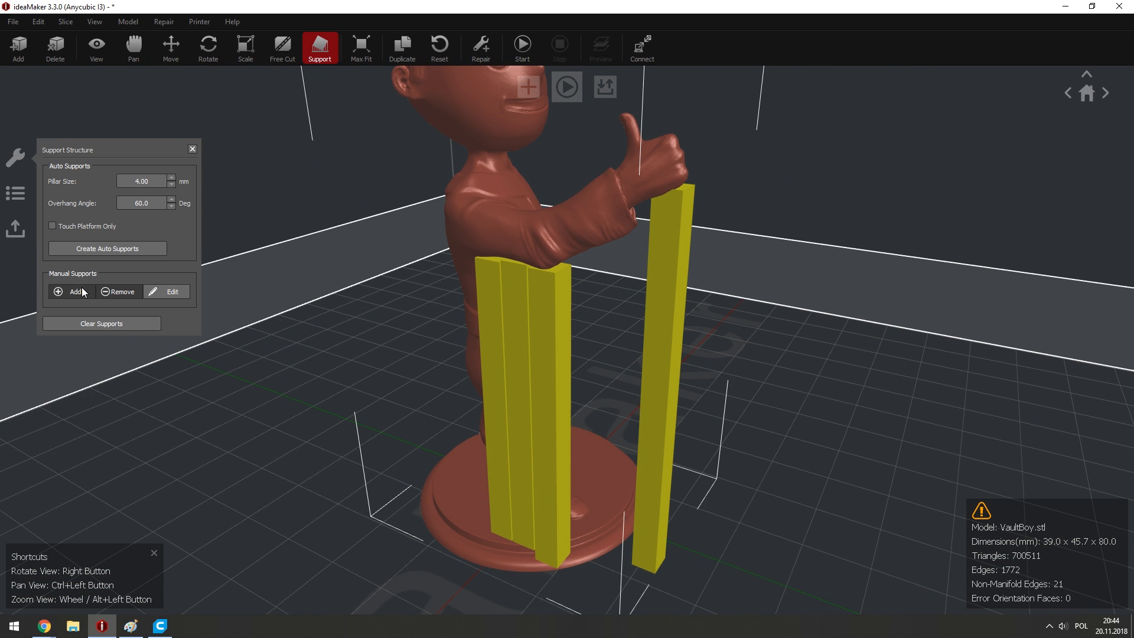
pyautogui.click(638, 291)
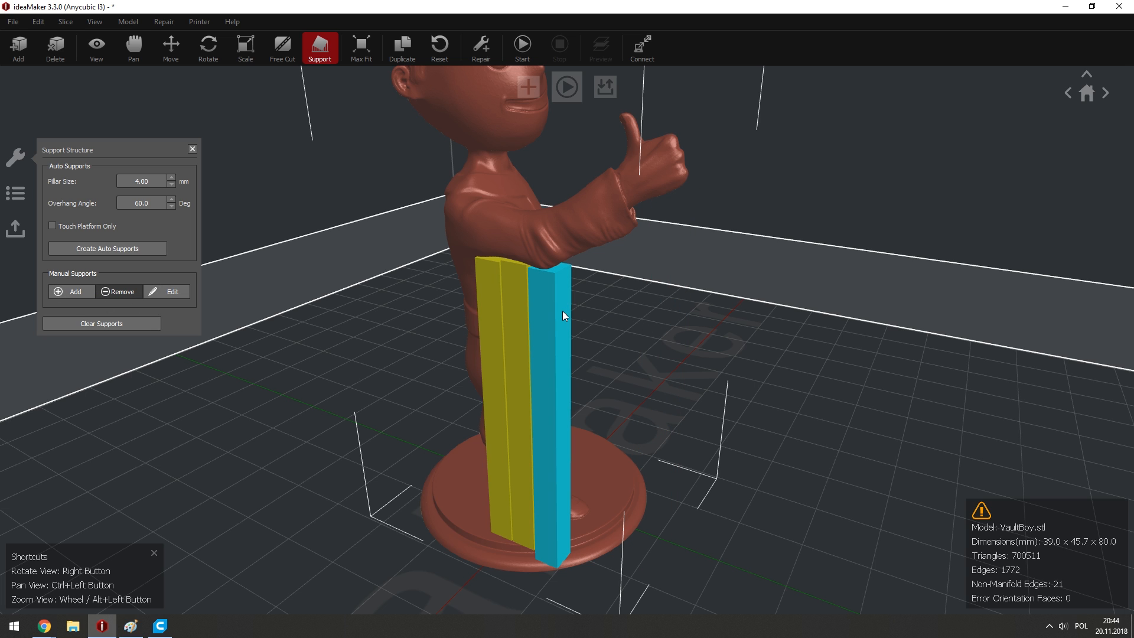
pyautogui.click(501, 314)
pyautogui.moveTo(550, 314); pyautogui.dragTo(575, 359, button='right')
pyautogui.click(608, 354)
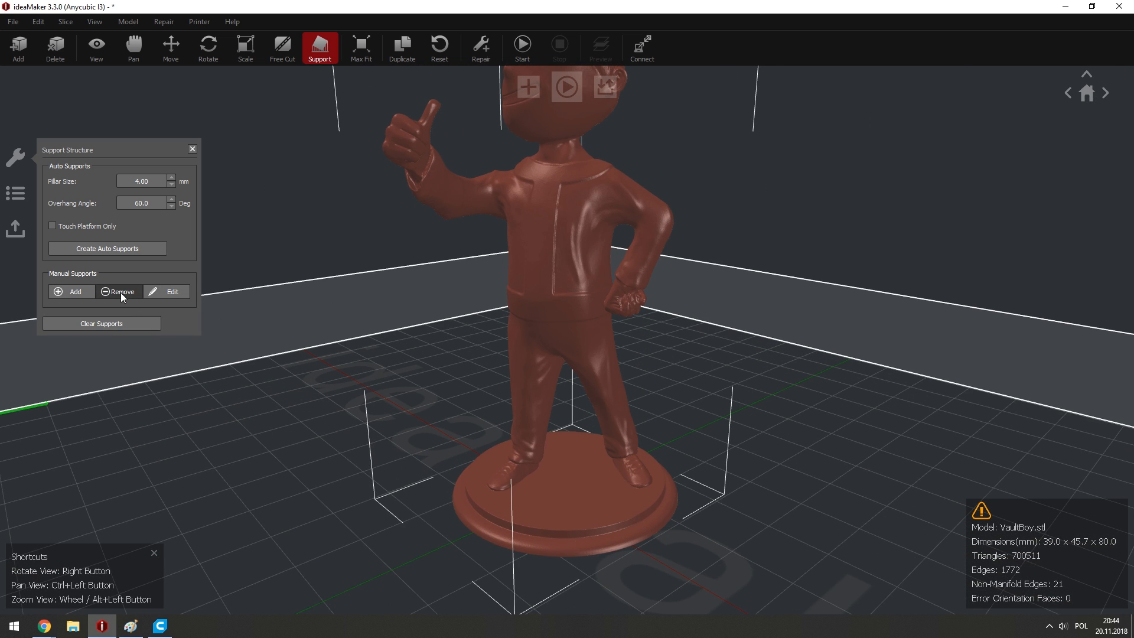
# Add three manual support pillars under VaultBoy's outstretched arm.
pyautogui.click(79, 295)
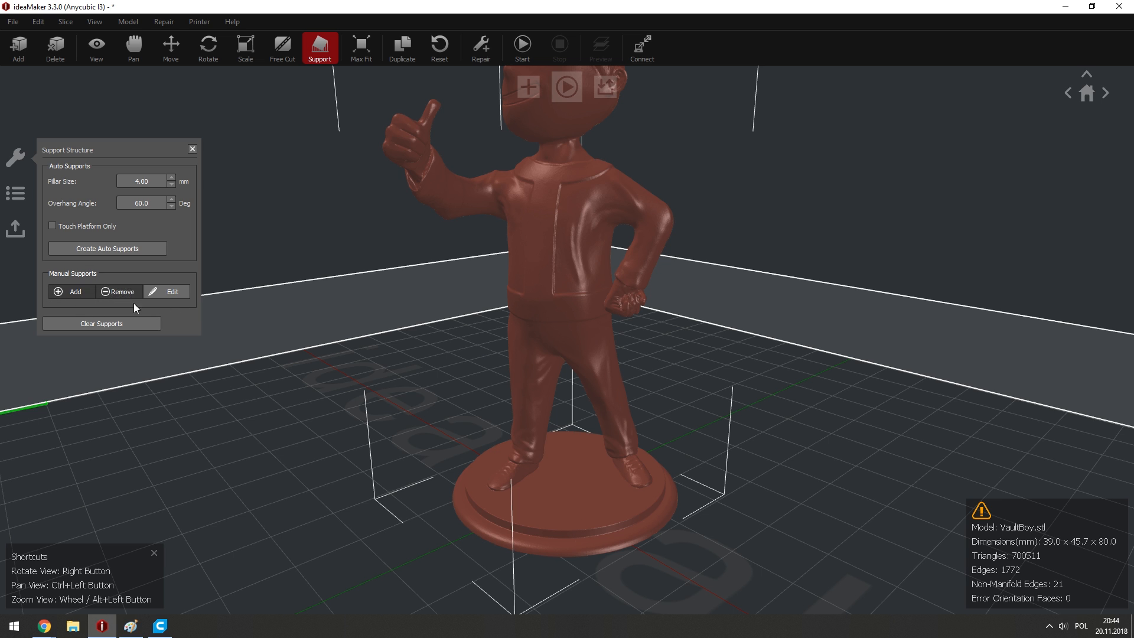
pyautogui.moveTo(549, 260); pyautogui.dragTo(679, 214, button='right')
pyautogui.scroll(4, 546, 207)
pyautogui.scroll(-4, 467, 146)
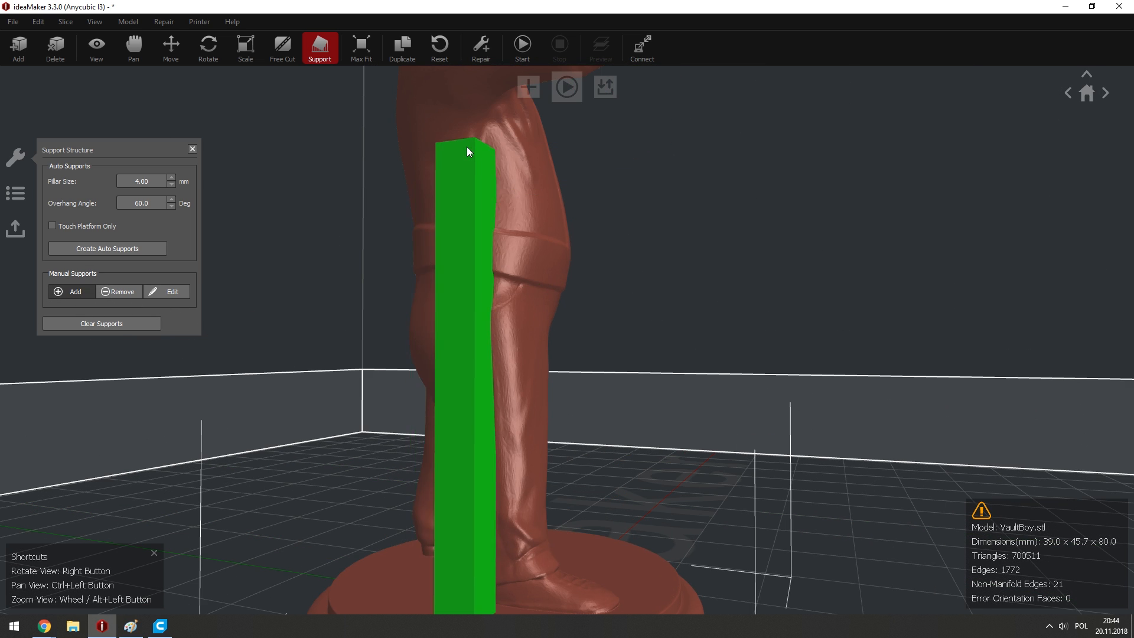
pyautogui.scroll(2, 562, 203)
pyautogui.moveTo(559, 223); pyautogui.dragTo(612, 178, button='right')
pyautogui.click(561, 157)
pyautogui.click(611, 168)
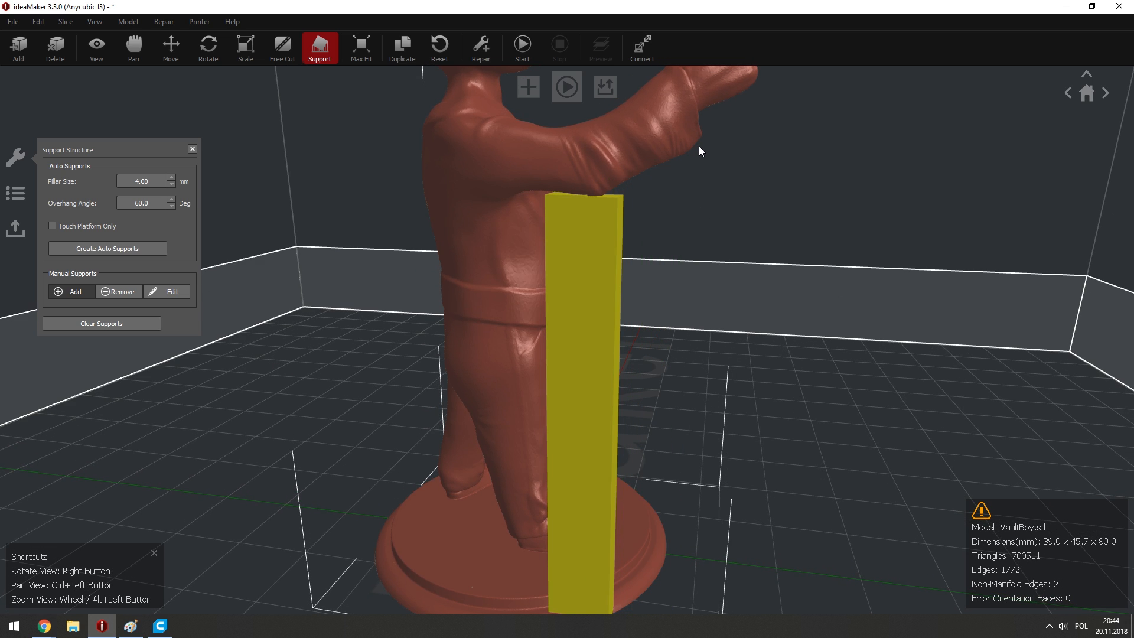
pyautogui.click(682, 154)
pyautogui.moveTo(760, 157); pyautogui.dragTo(311, 186, button='right')
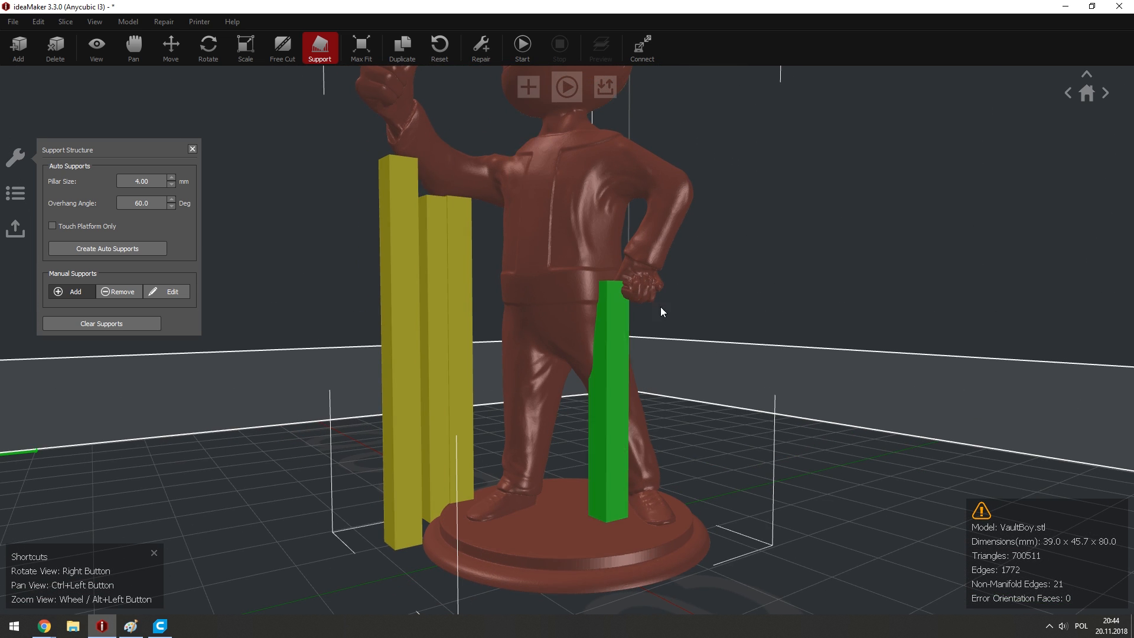
# Add manual support pillars under VaultBoy's hand on the hip.
pyautogui.click(642, 299)
pyautogui.moveTo(703, 310); pyautogui.dragTo(720, 370, button='right')
pyautogui.click(601, 306)
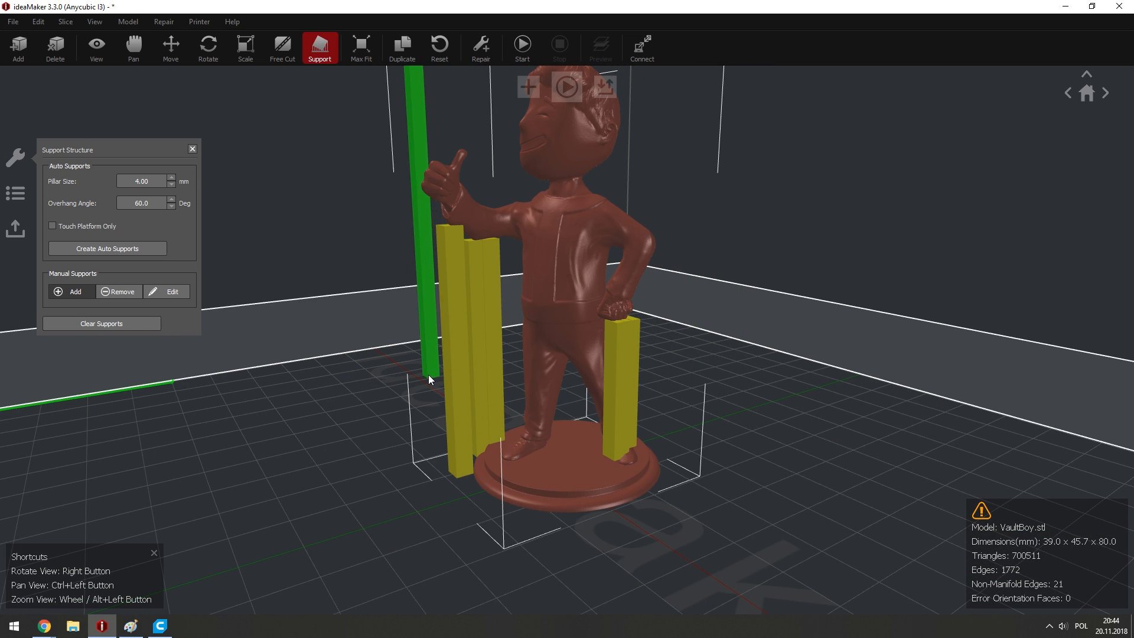
# Clear all of VaultBoy's supports and close the Support Structure settings.
pyautogui.moveTo(333, 365); pyautogui.dragTo(408, 399, button='right')
pyautogui.click(108, 326)
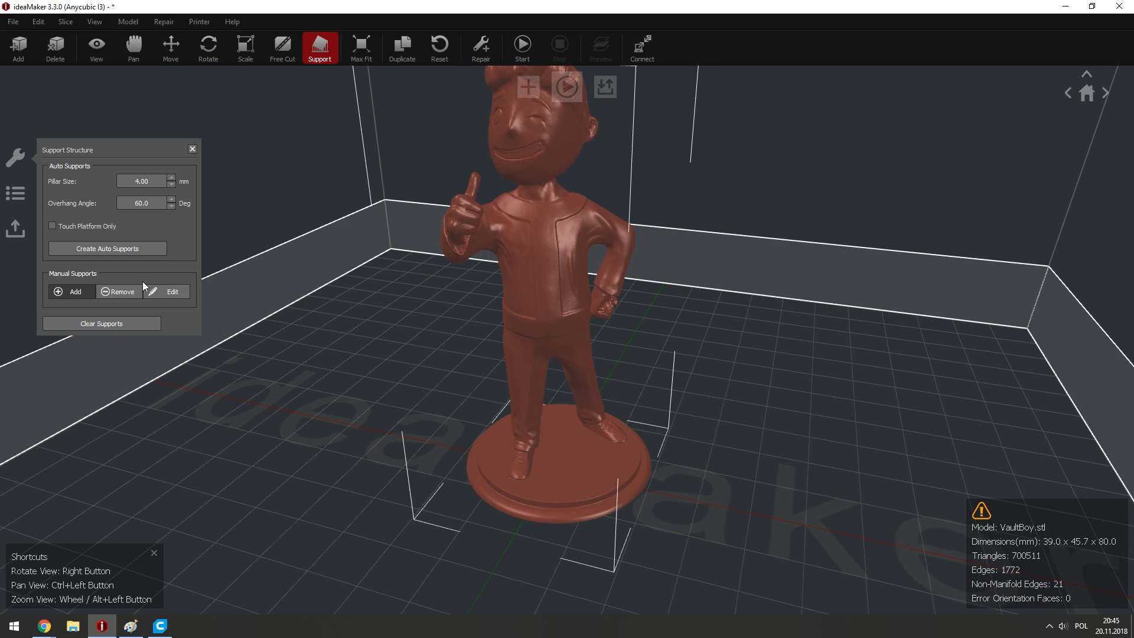
pyautogui.click(192, 153)
# Add a row of manual support pillars along the underside of VaultBoy's outstretched arm.
pyautogui.moveTo(200, 169); pyautogui.dragTo(768, 305, button='right')
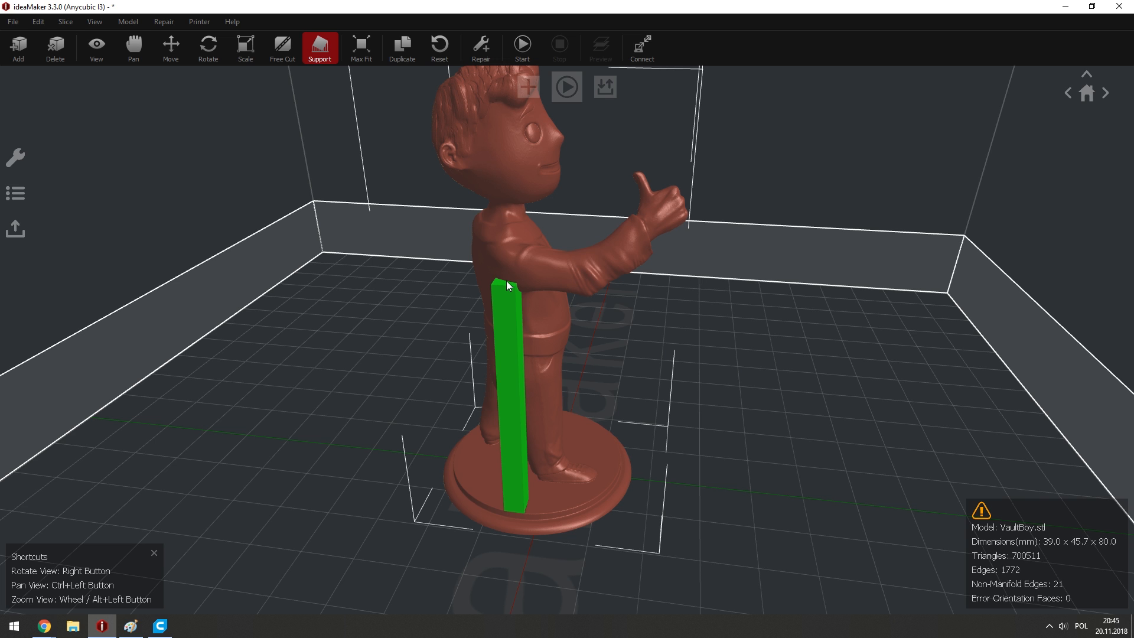
pyautogui.moveTo(508, 256); pyautogui.dragTo(543, 227, button='right')
pyautogui.moveTo(545, 224); pyautogui.dragTo(613, 184)
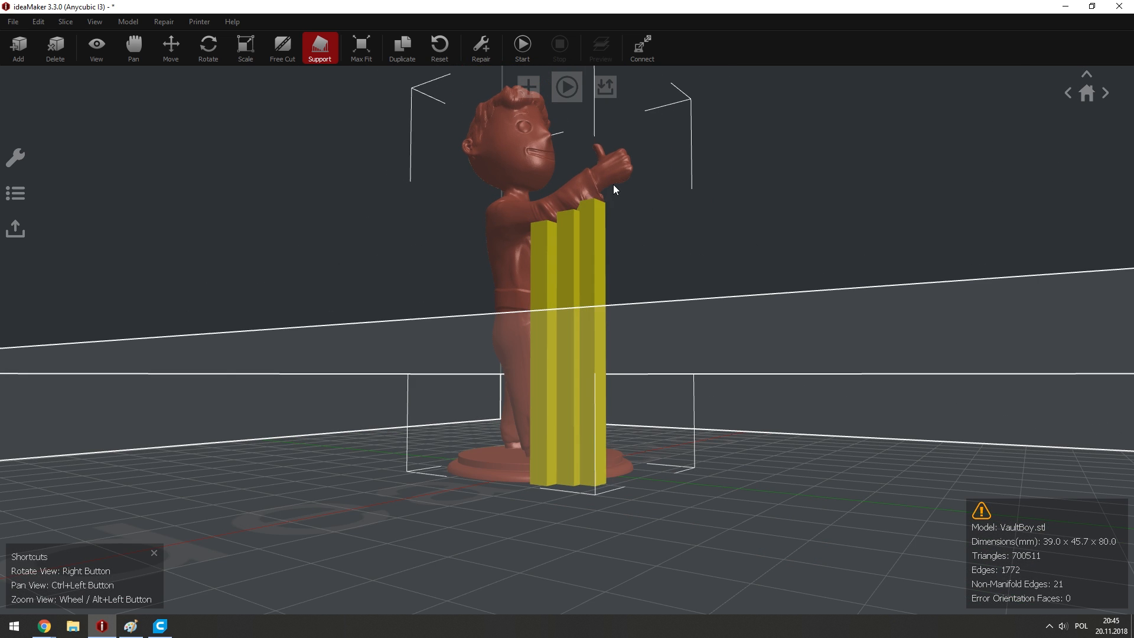
# Duplicate the VaultBoy model to make two copies beside the original.
pyautogui.moveTo(486, 271); pyautogui.dragTo(253, 410, button='right')
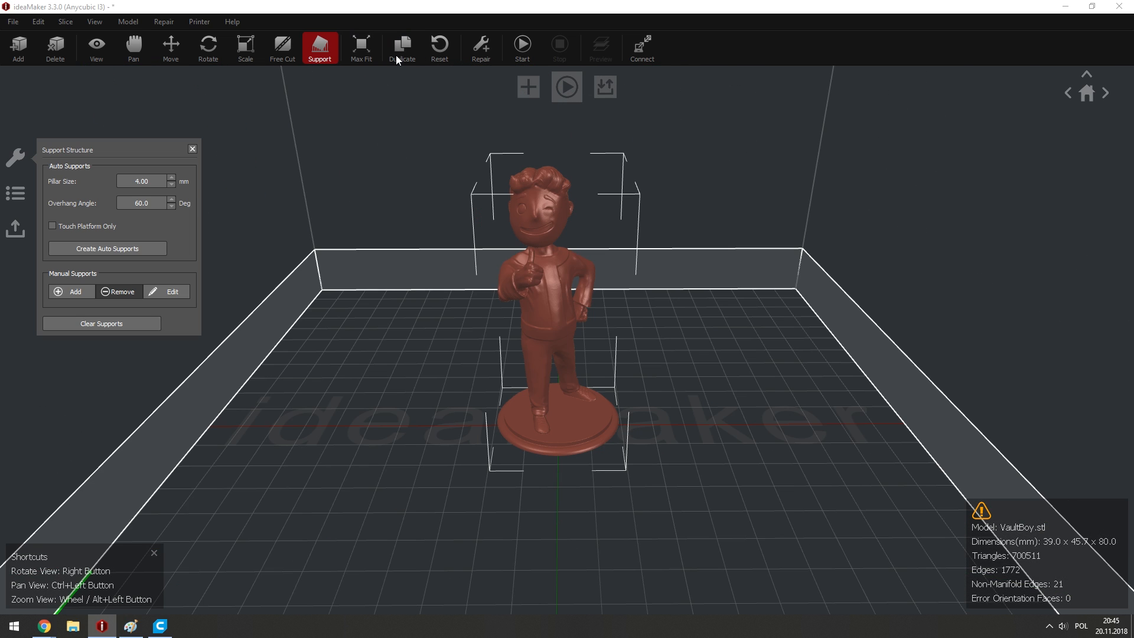
pyautogui.click(397, 52)
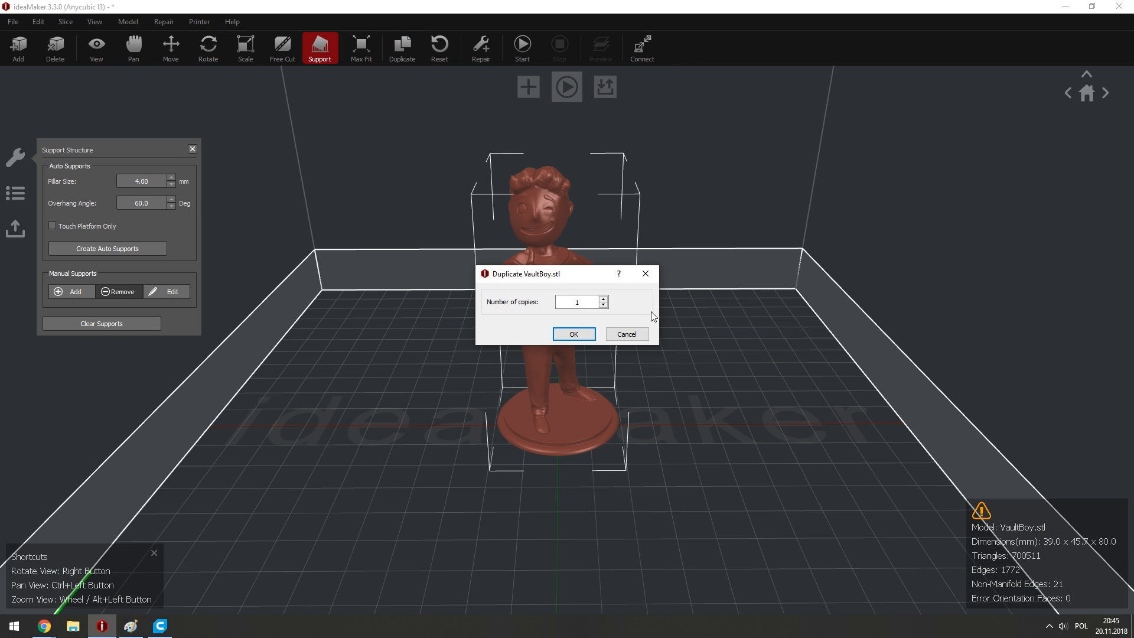
pyautogui.click(573, 335)
pyautogui.moveTo(622, 181); pyautogui.dragTo(479, 113, button='right')
# Enlarge only the middle VaultBoy with Auto Fit to Build Volume.
pyautogui.rightClick(420, 215)
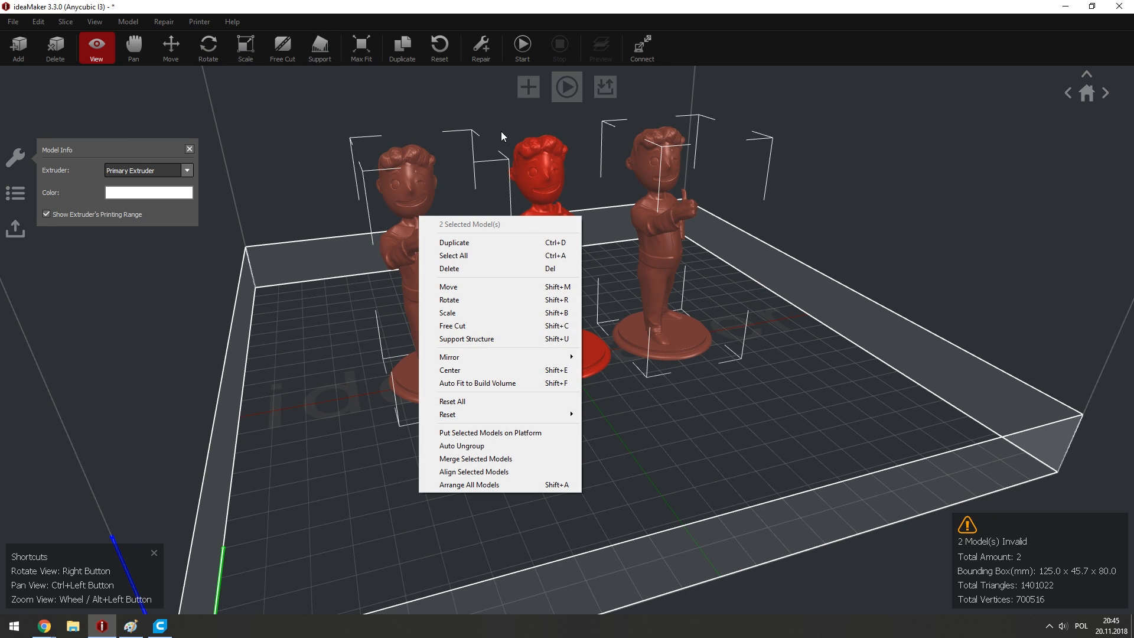
pyautogui.click(546, 140)
pyautogui.rightClick(553, 188)
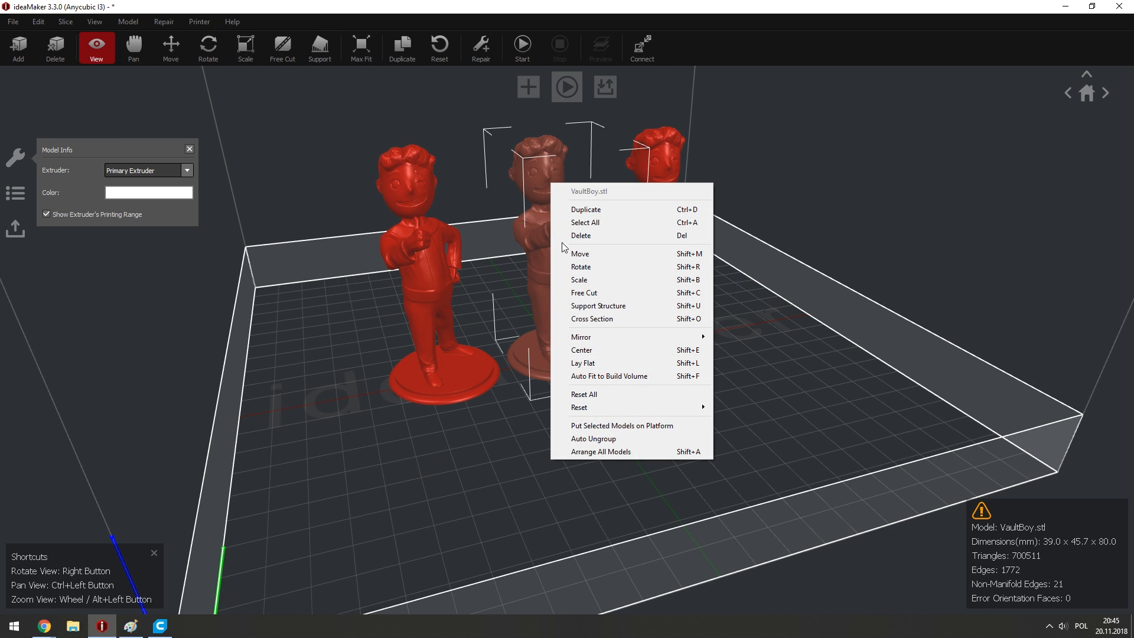
pyautogui.click(503, 380)
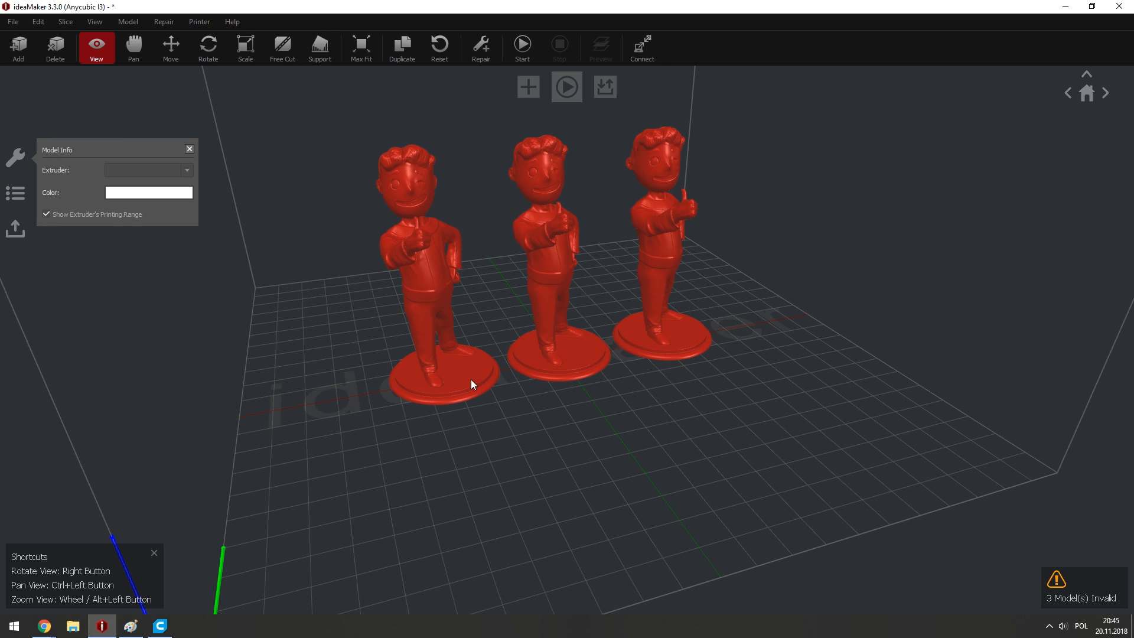
pyautogui.click(557, 351)
pyautogui.rightClick(556, 350)
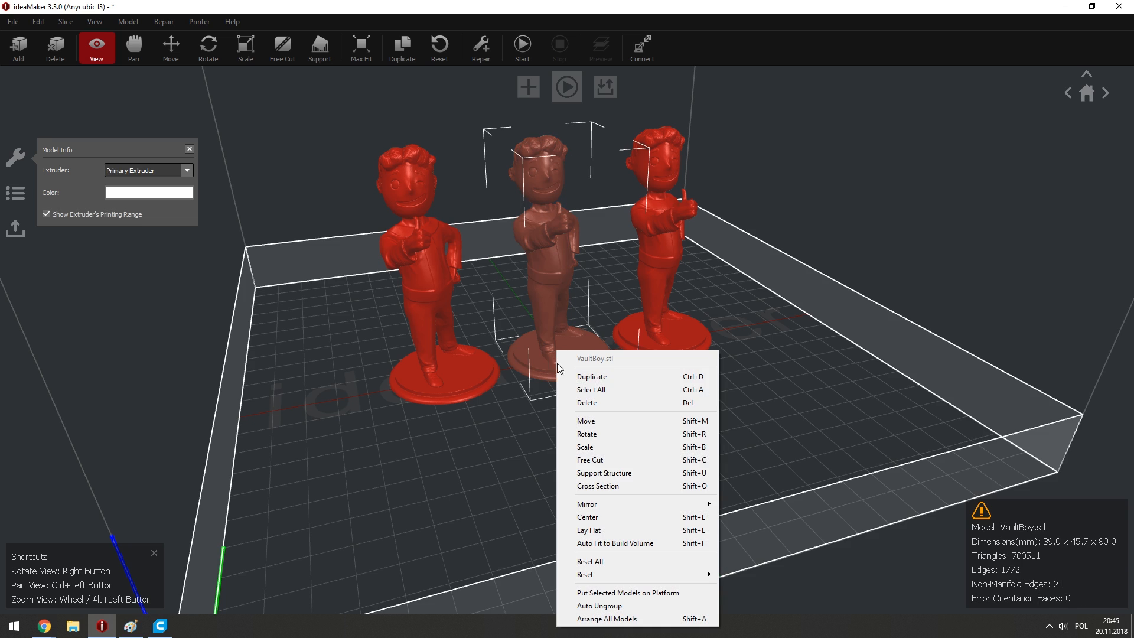
pyautogui.click(606, 543)
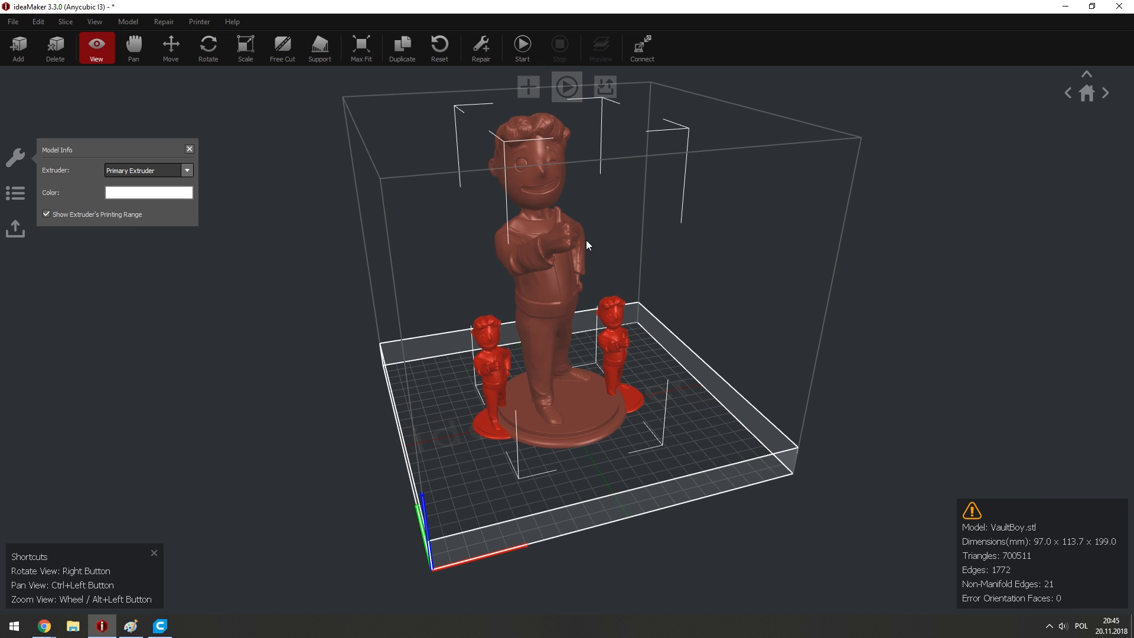
# Mirror the enlarged VaultBoy along the Y axis and inspect it from several sides.
pyautogui.rightClick(551, 257)
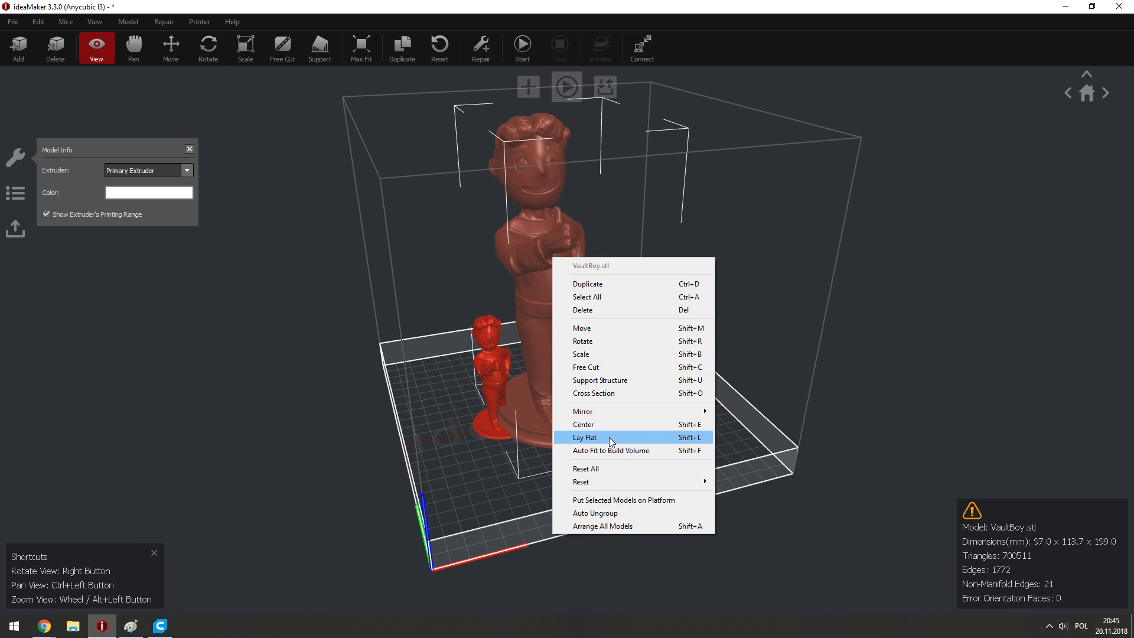
pyautogui.moveTo(591, 412)
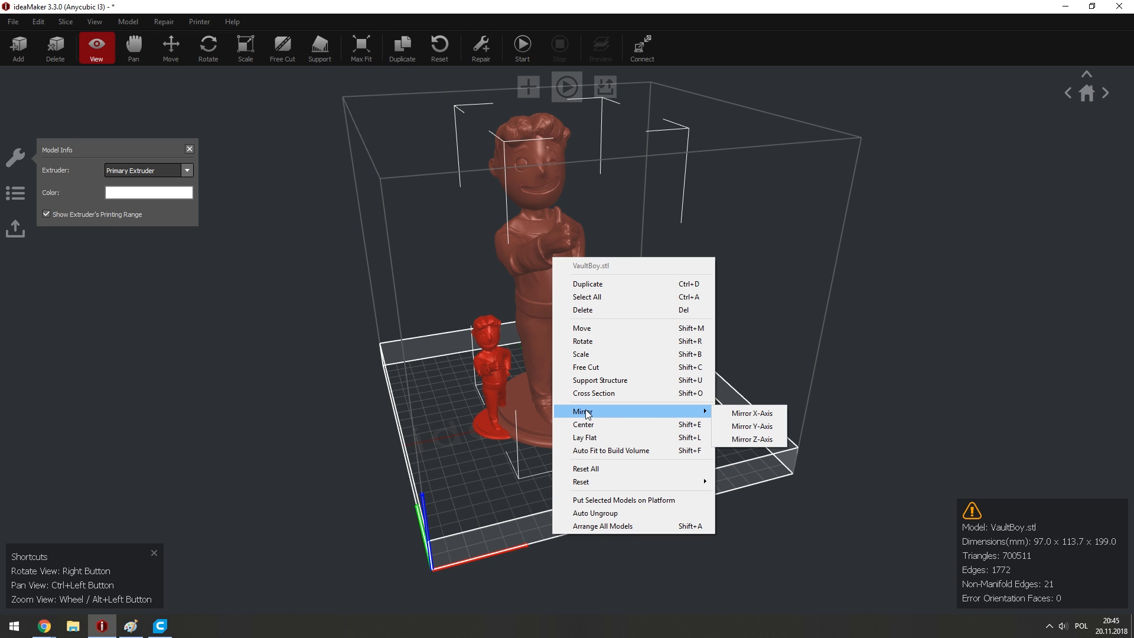
pyautogui.click(749, 427)
pyautogui.click(658, 349)
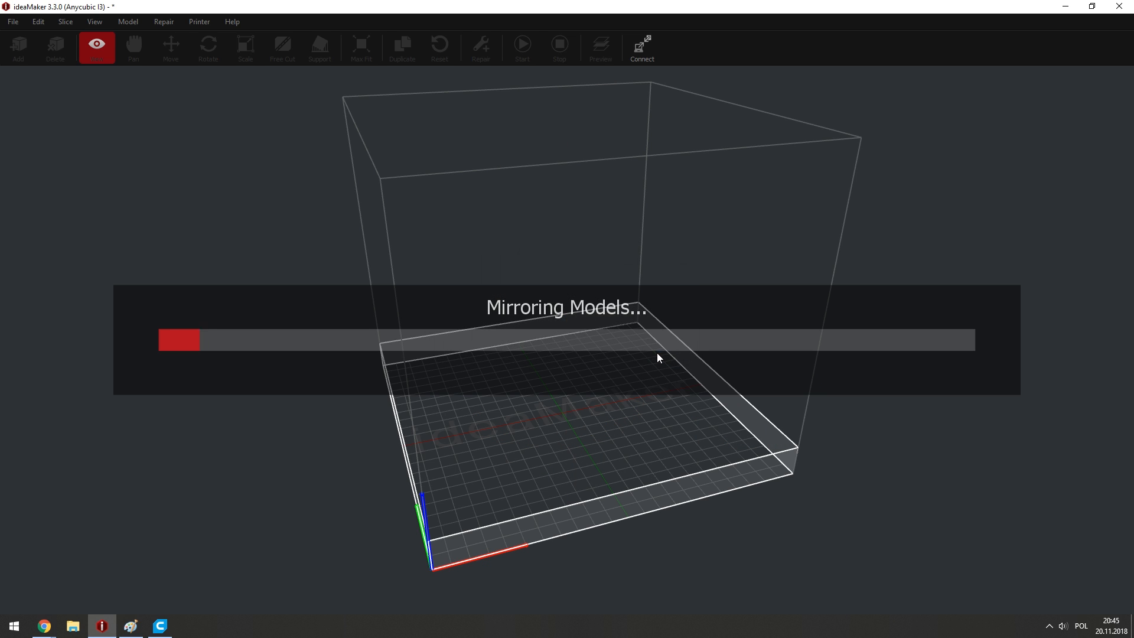
pyautogui.moveTo(595, 416); pyautogui.dragTo(585, 266, button='right')
pyautogui.scroll(5, 601, 161)
pyautogui.scroll(-5, 601, 161)
pyautogui.moveTo(583, 222); pyautogui.dragTo(502, 370, button='right')
pyautogui.rightClick(555, 290)
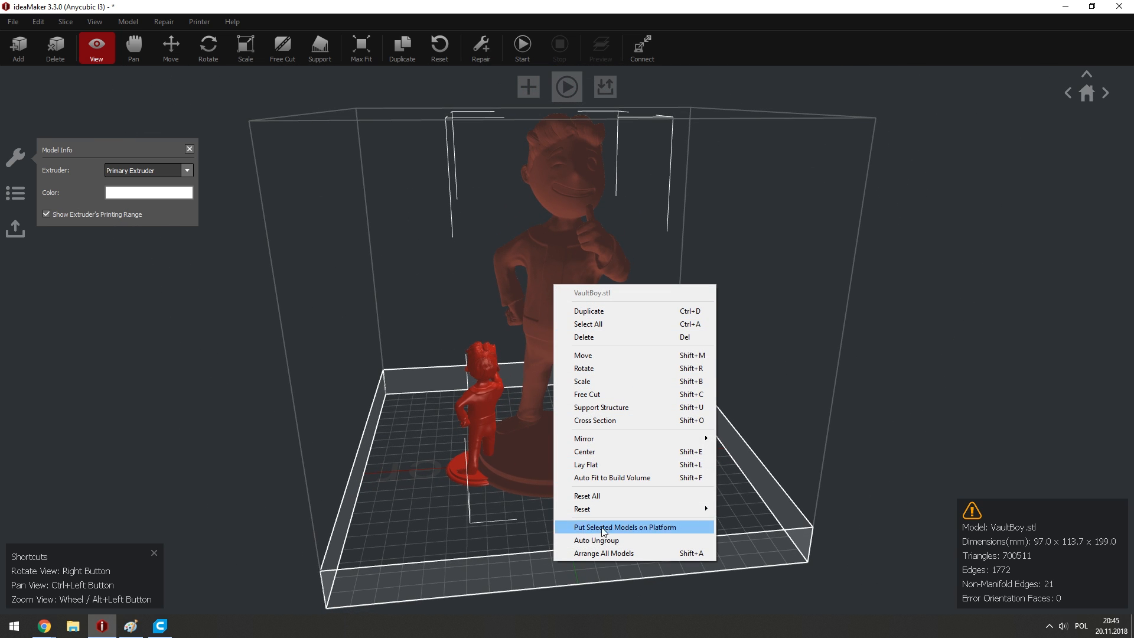
pyautogui.click(370, 459)
pyautogui.click(366, 477)
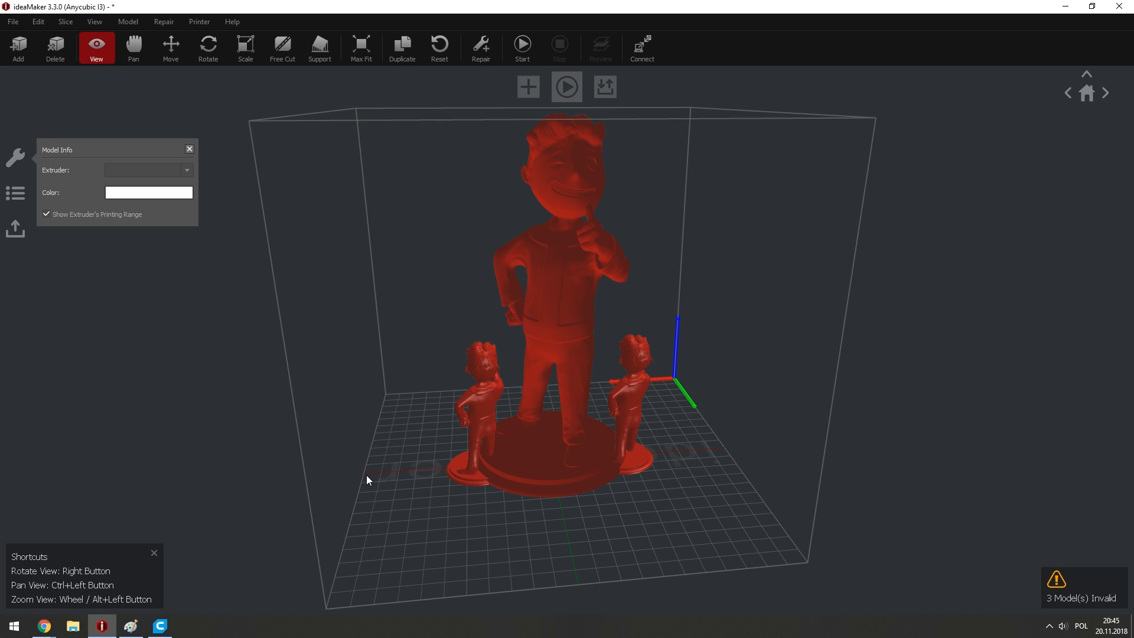
# Delete the enlarged VaultBoy and one of the small ones, leaving a single small figure.
pyautogui.press('Delete')
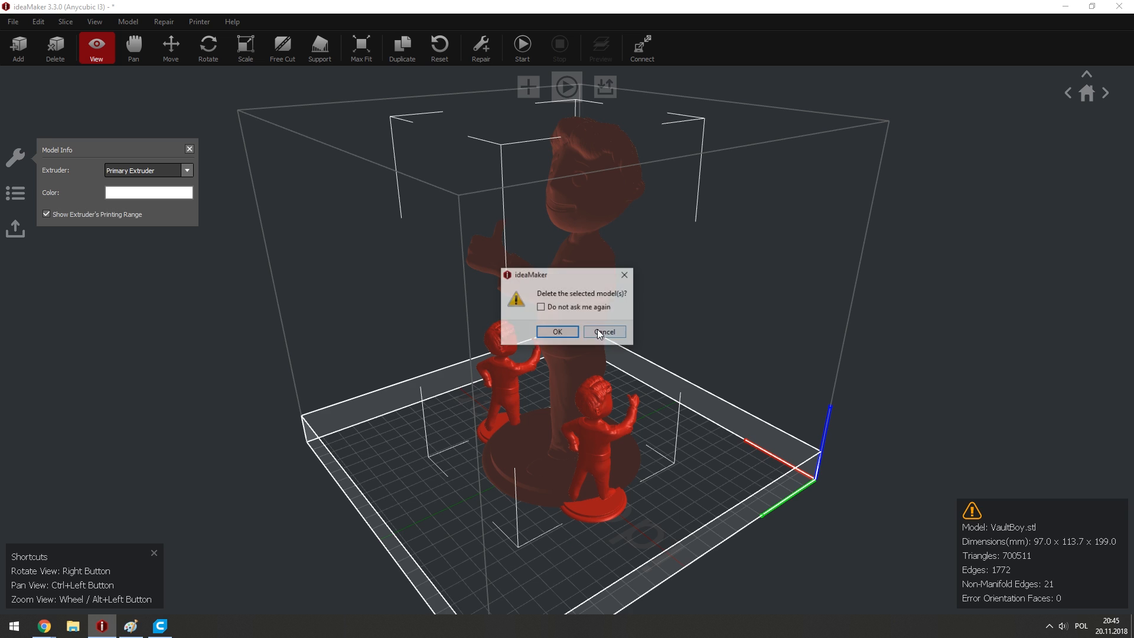
pyautogui.press('Return')
pyautogui.press('Delete')
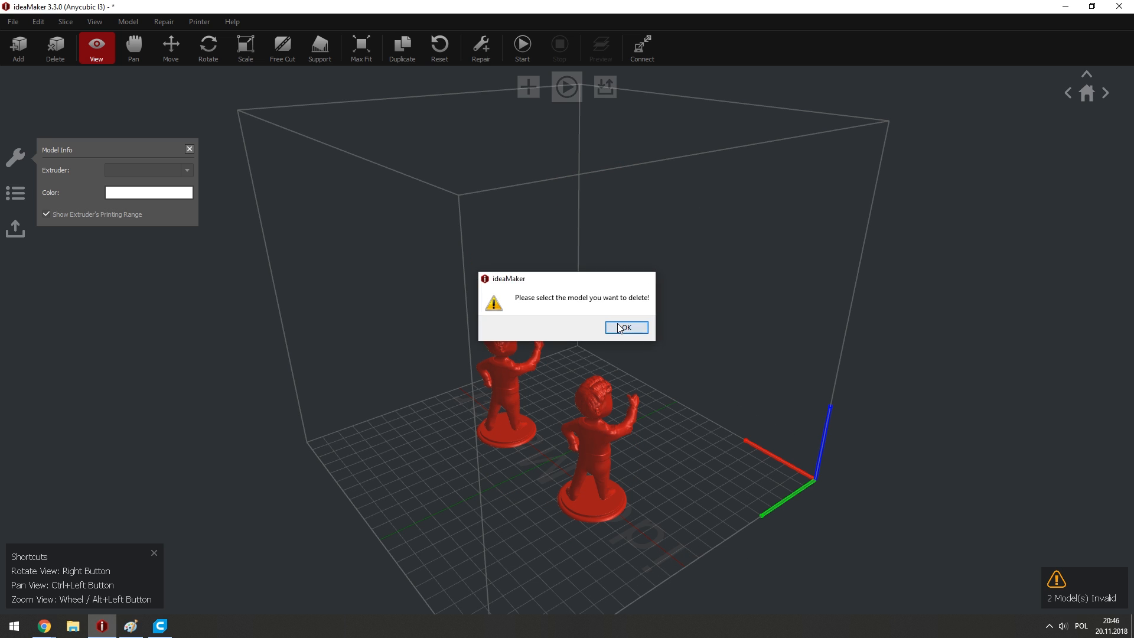
pyautogui.press('Return')
pyautogui.click(595, 430)
pyautogui.press('Delete')
pyautogui.press('Return')
pyautogui.scroll(2, 520, 388)
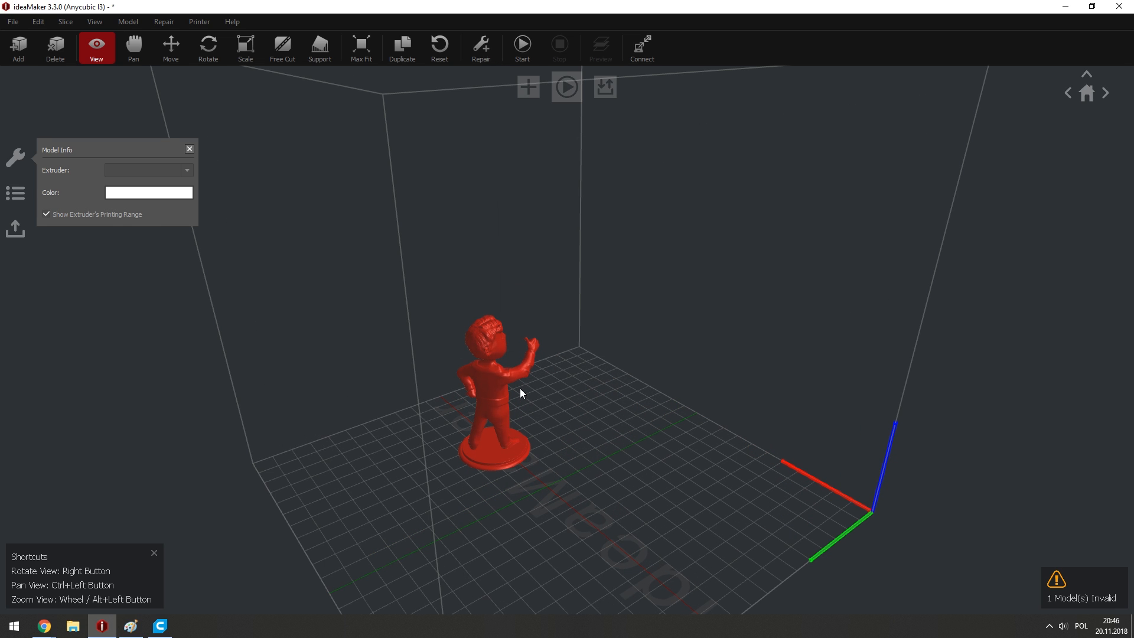
# Center the remaining VaultBoy copy on the build platform and bring its front into close view.
pyautogui.click(494, 390)
pyautogui.rightClick(494, 390)
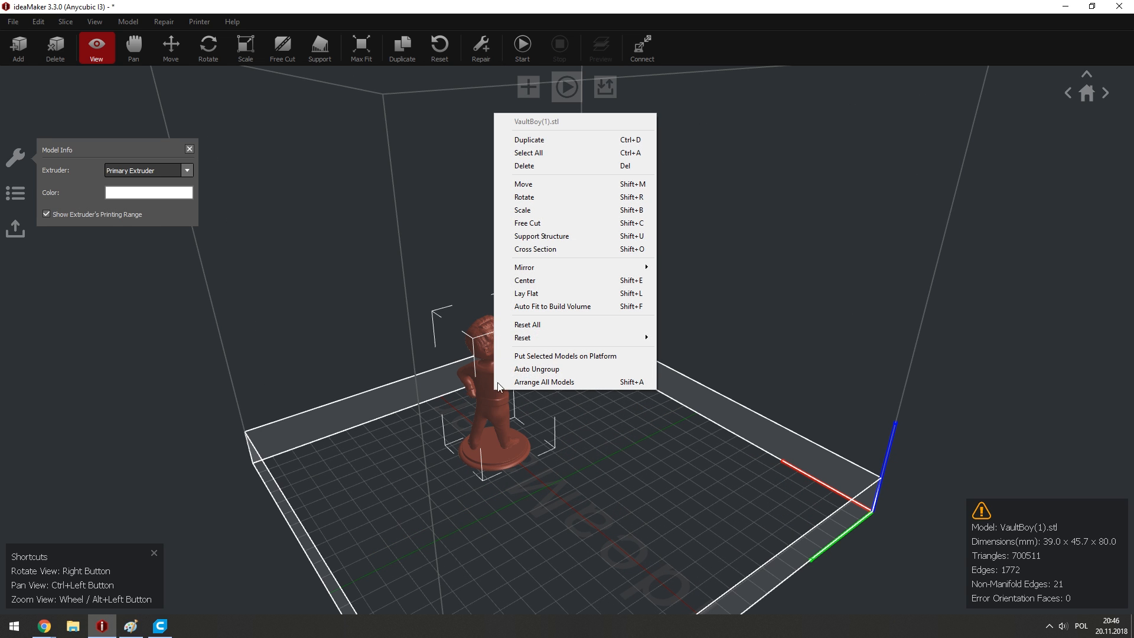
pyautogui.click(550, 280)
pyautogui.moveTo(696, 428); pyautogui.dragTo(561, 467, button='right')
pyautogui.moveTo(561, 467); pyautogui.dragTo(597, 351, button='middle')
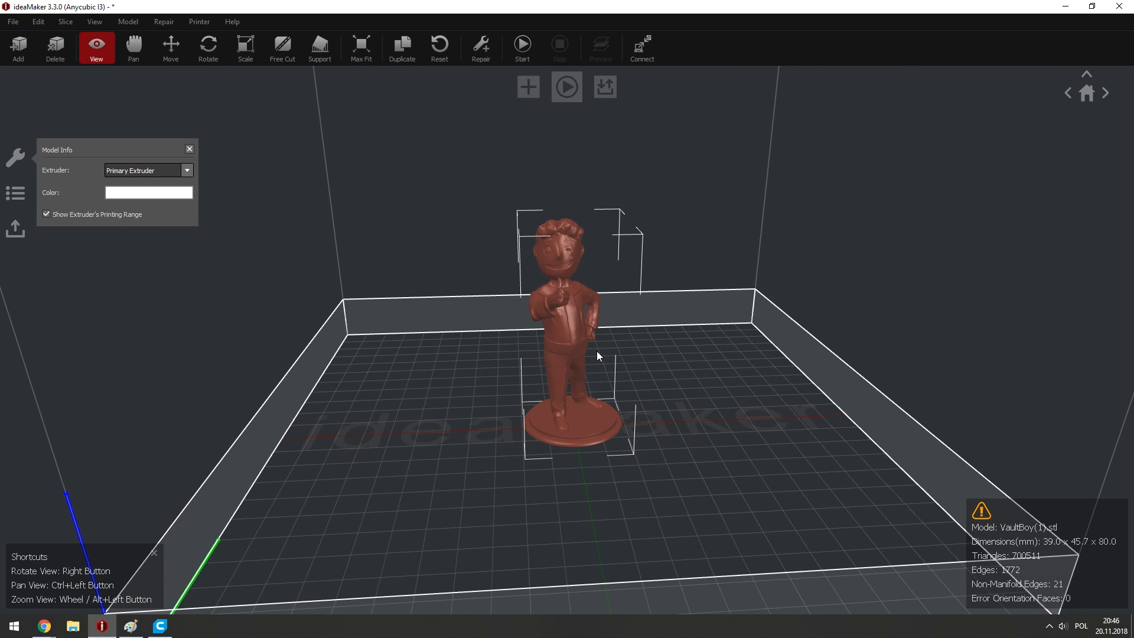
pyautogui.scroll(4, 597, 351)
pyautogui.moveTo(509, 324); pyautogui.dragTo(593, 326, button='right')
# Review the PLA slicing template's advanced extruder and infill settings, keeping its values as they are.
pyautogui.click(566, 87)
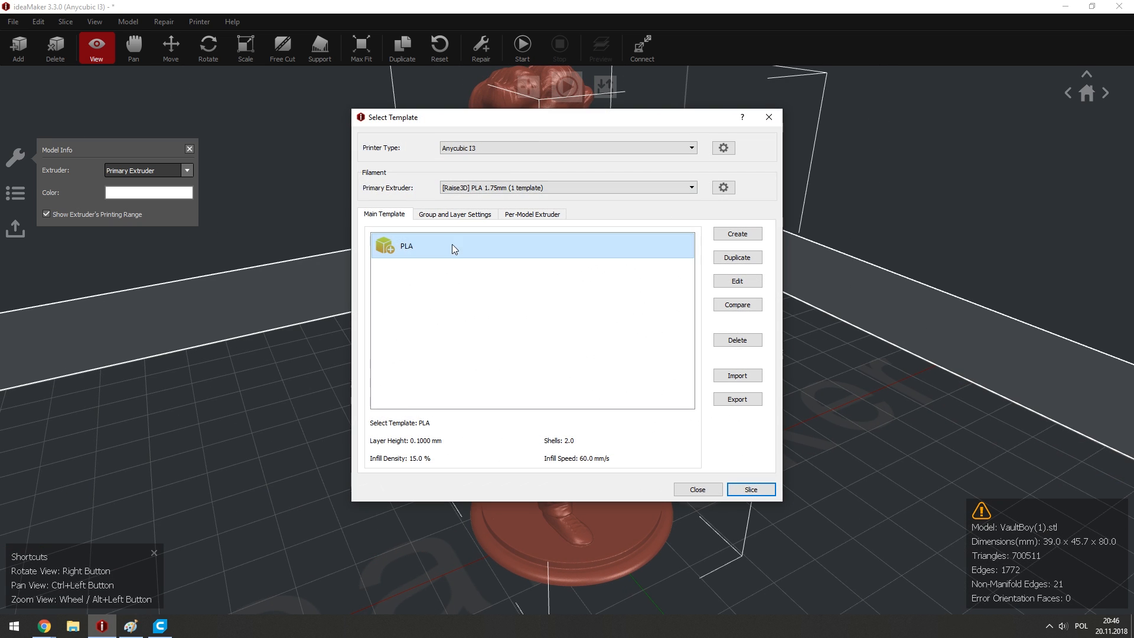
pyautogui.click(737, 281)
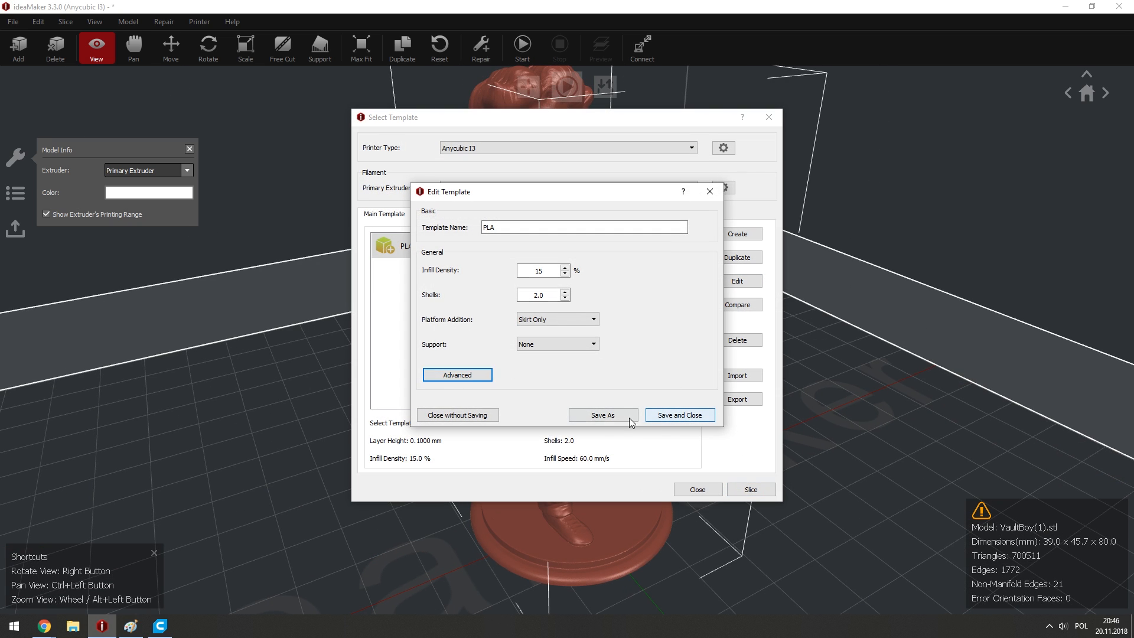
pyautogui.click(709, 191)
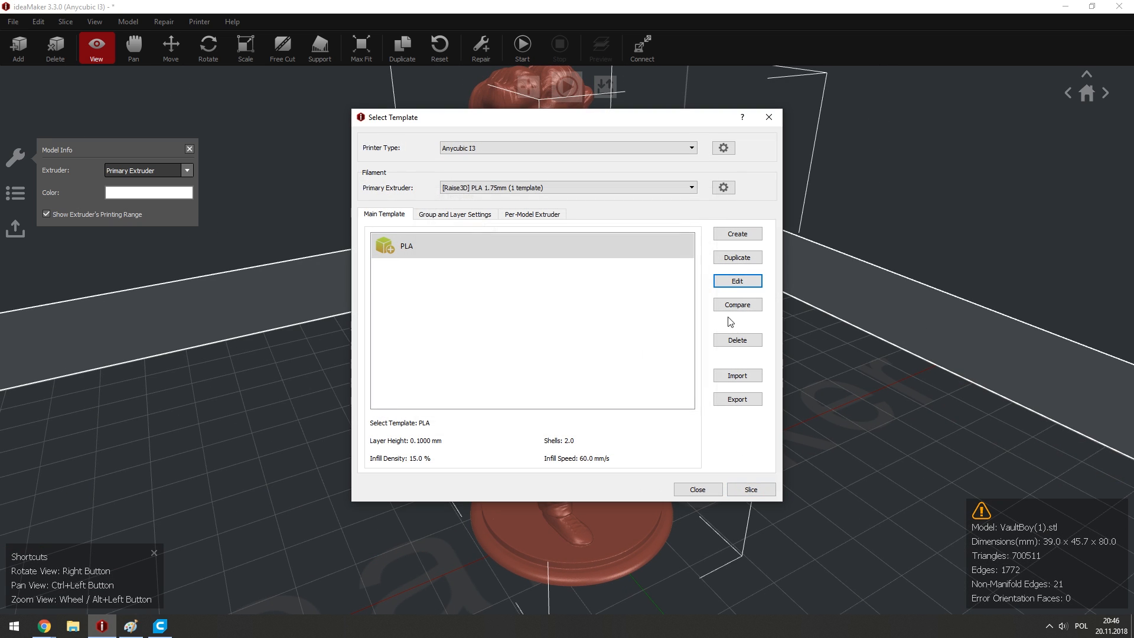
pyautogui.click(737, 282)
pyautogui.click(457, 378)
pyautogui.click(353, 136)
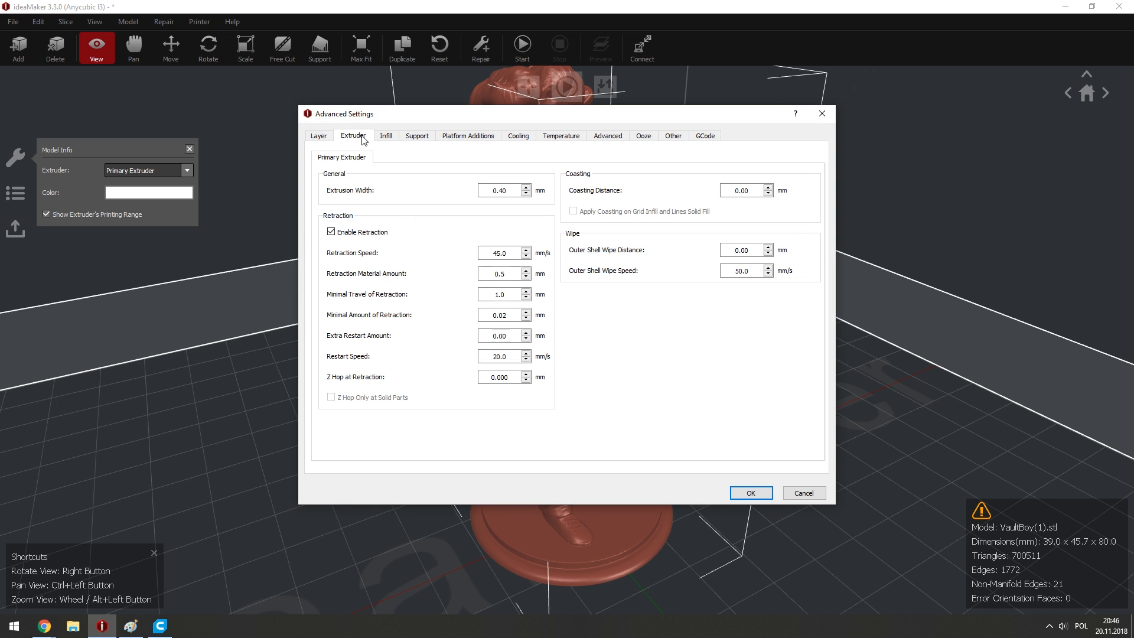
pyautogui.click(386, 136)
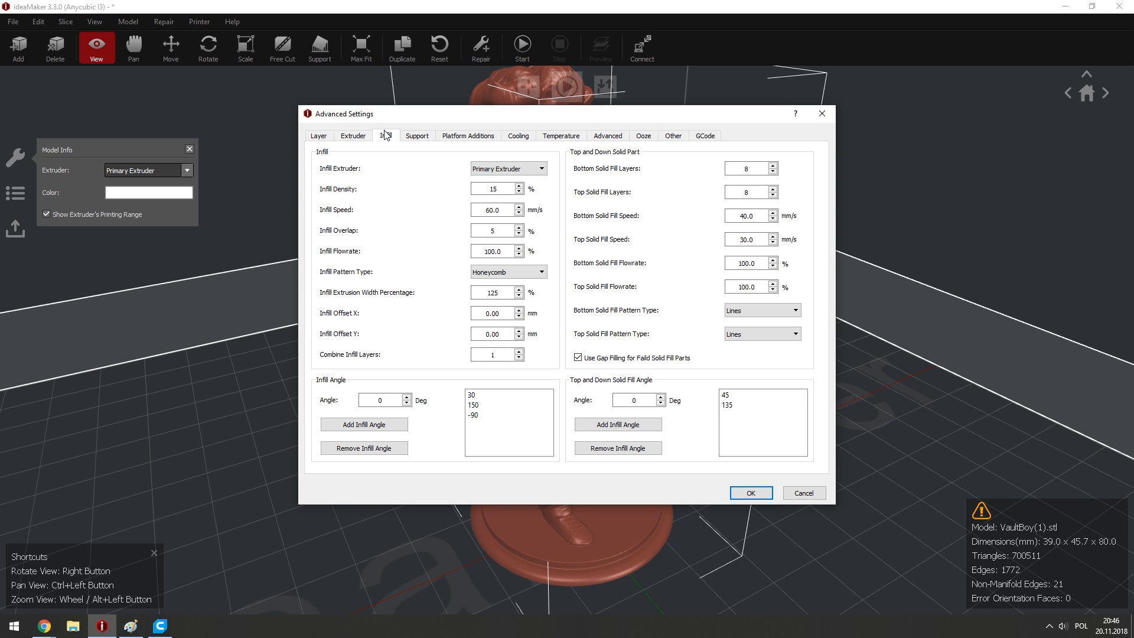
pyautogui.click(747, 493)
pyautogui.press('Return')
# Slice VaultBoy with the PLA template and open the 3D slice preview maximized.
pyautogui.click(752, 486)
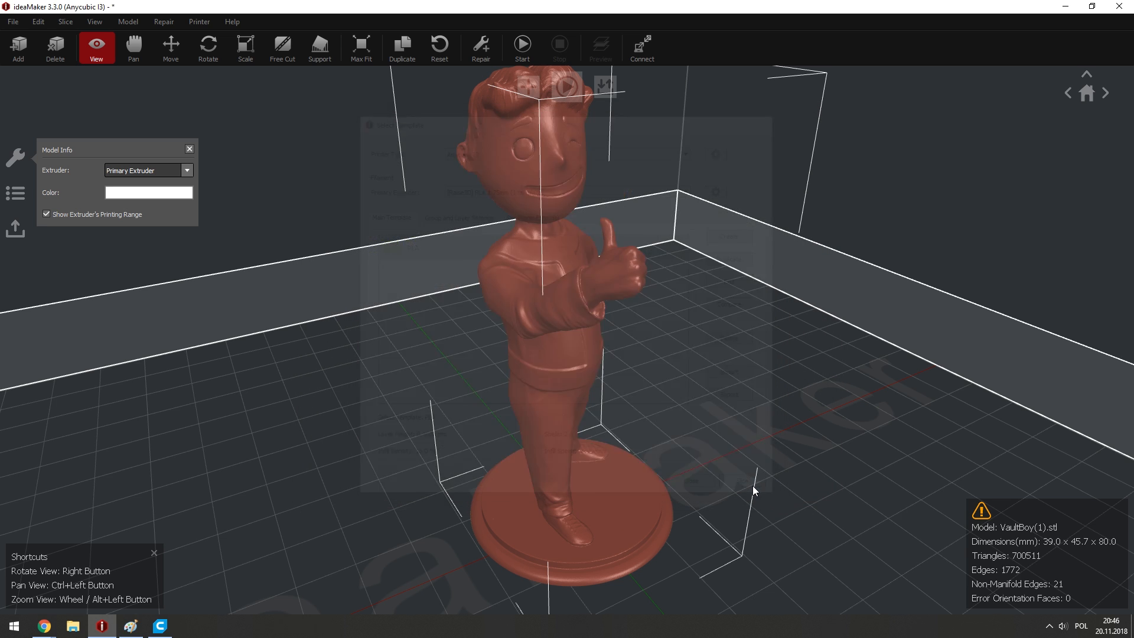
pyautogui.click(470, 372)
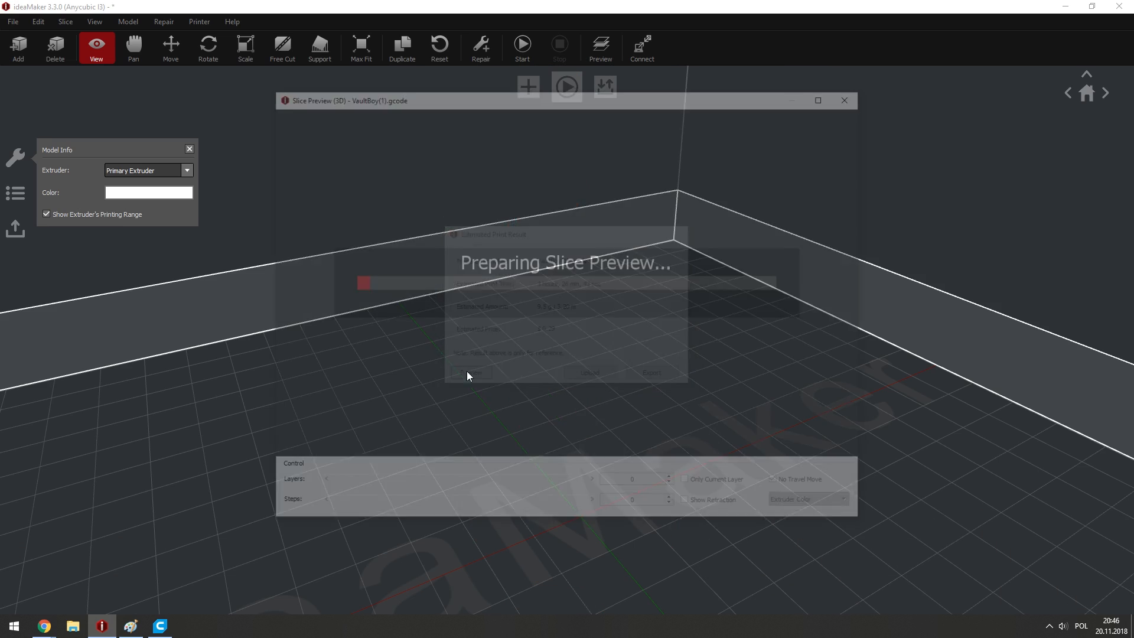
pyautogui.doubleClick(436, 101)
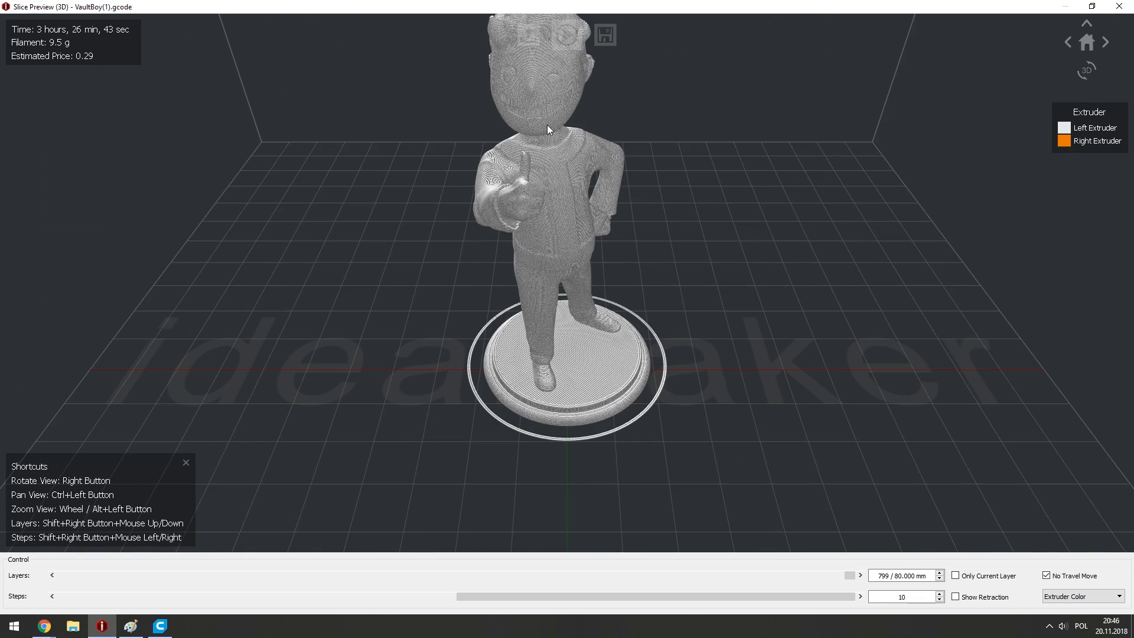
# Examine the head in the slice preview, lowering the displayed layer to 657 to expose its infill.
pyautogui.moveTo(547, 125); pyautogui.dragTo(637, 148, button='right')
pyautogui.scroll(8, 617, 183)
pyautogui.keyDown('ctrl'); pyautogui.moveTo(573, 165); pyautogui.dragTo(621, 225); pyautogui.keyUp('ctrl')
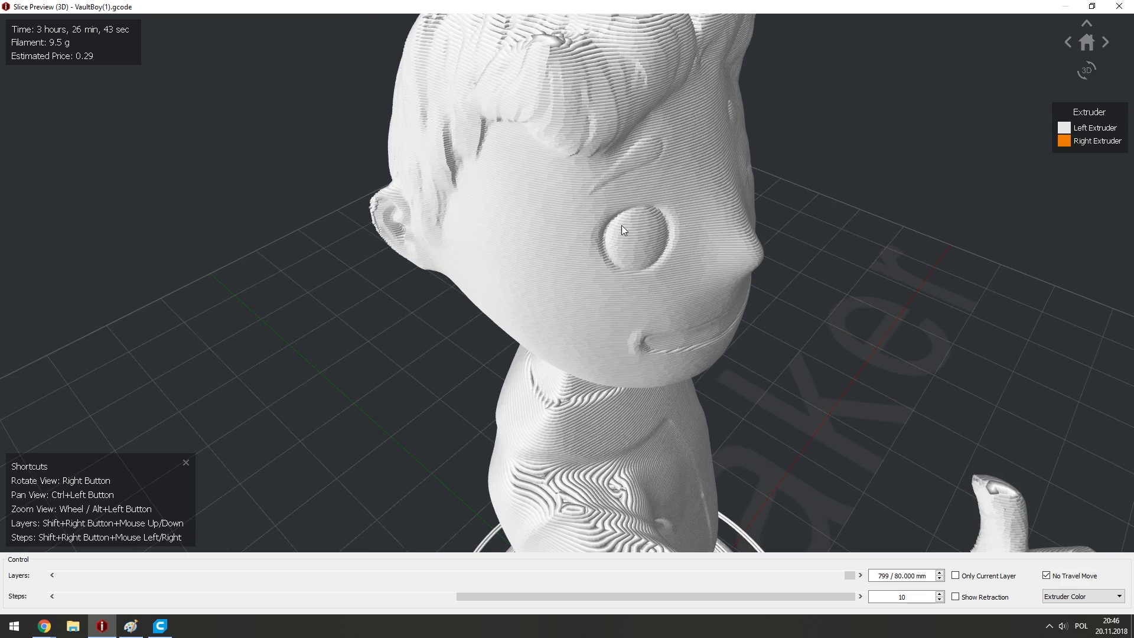
pyautogui.moveTo(849, 574); pyautogui.dragTo(709, 573)
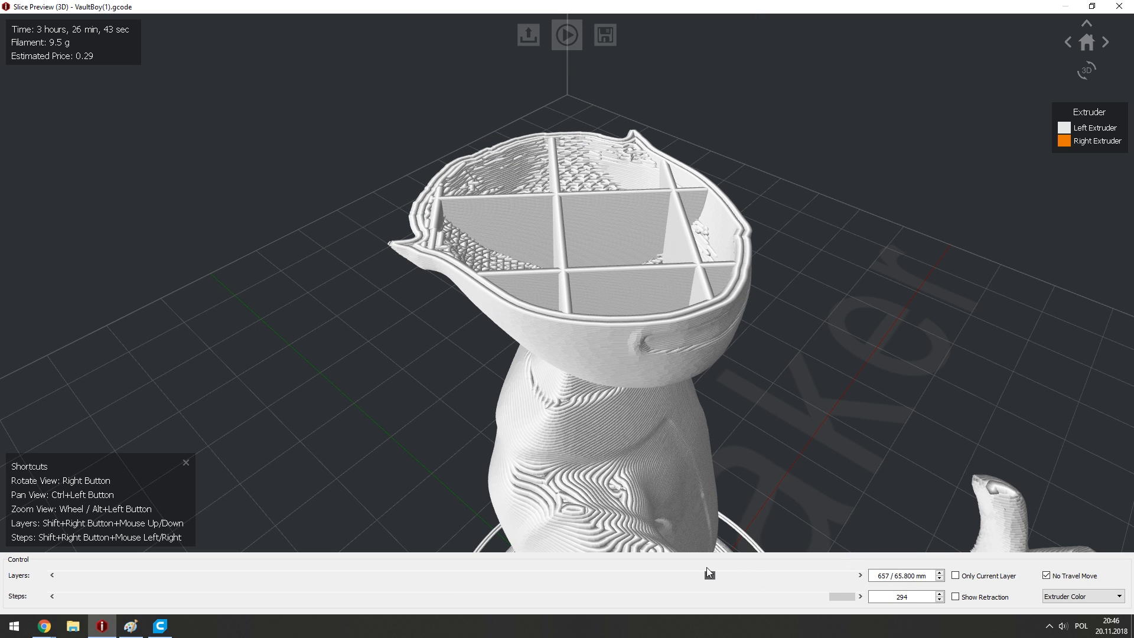
pyautogui.scroll(5, 484, 283)
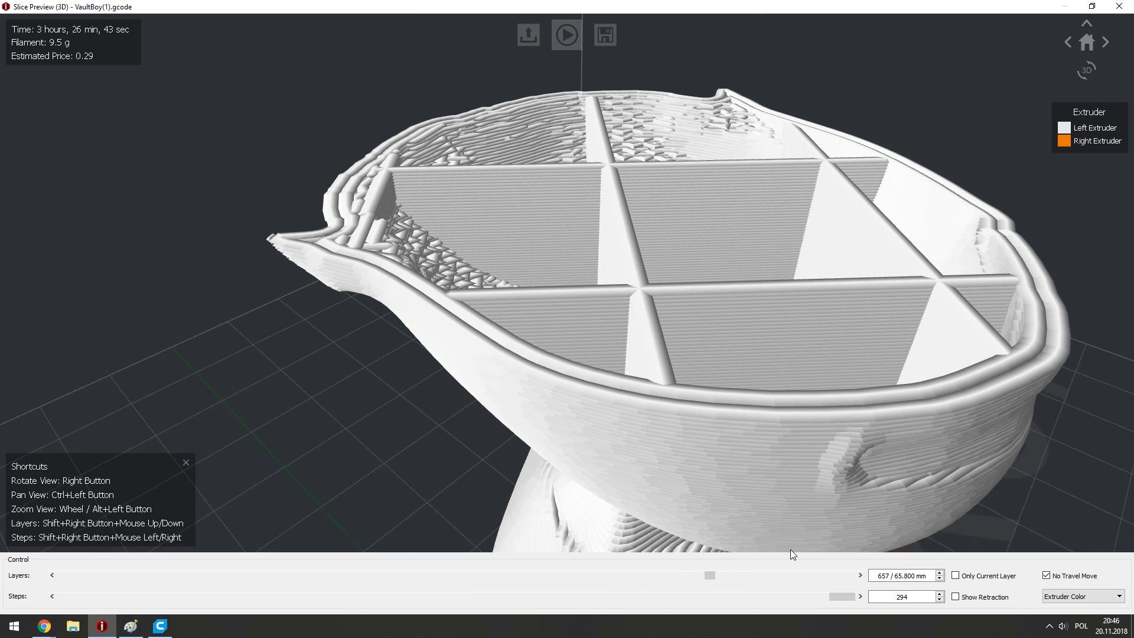
# Advance the preview layer by layer to layer 665 and examine the head's infill pattern up close.
pyautogui.click(859, 574)
pyautogui.click(860, 575)
pyautogui.click(859, 574)
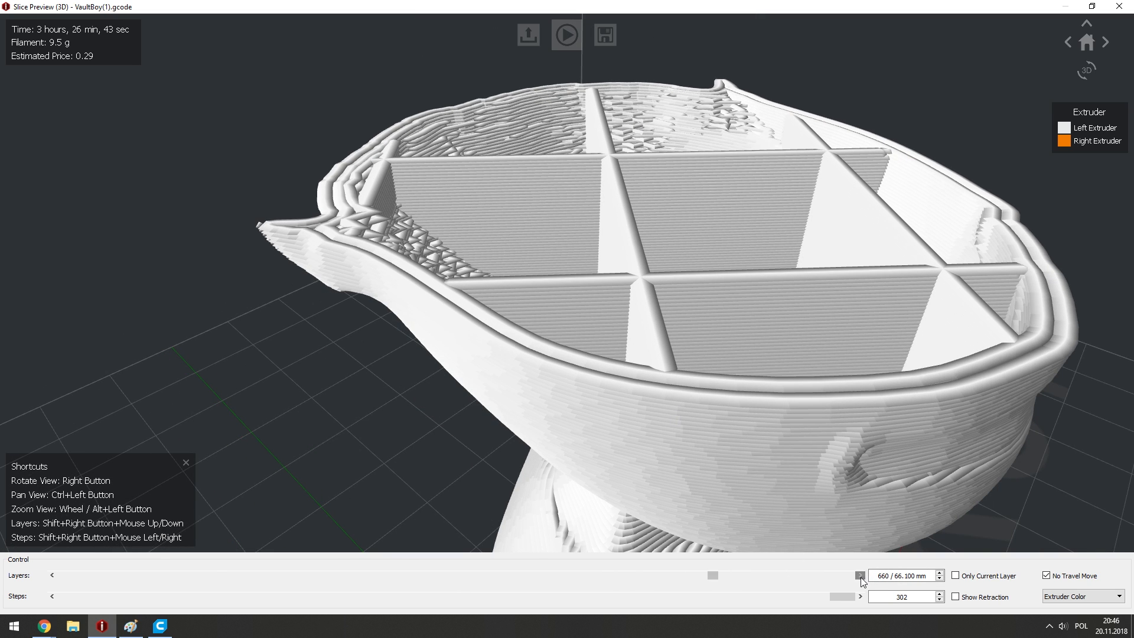
pyautogui.click(860, 575)
pyautogui.click(860, 575)
pyautogui.click(860, 574)
pyautogui.click(859, 575)
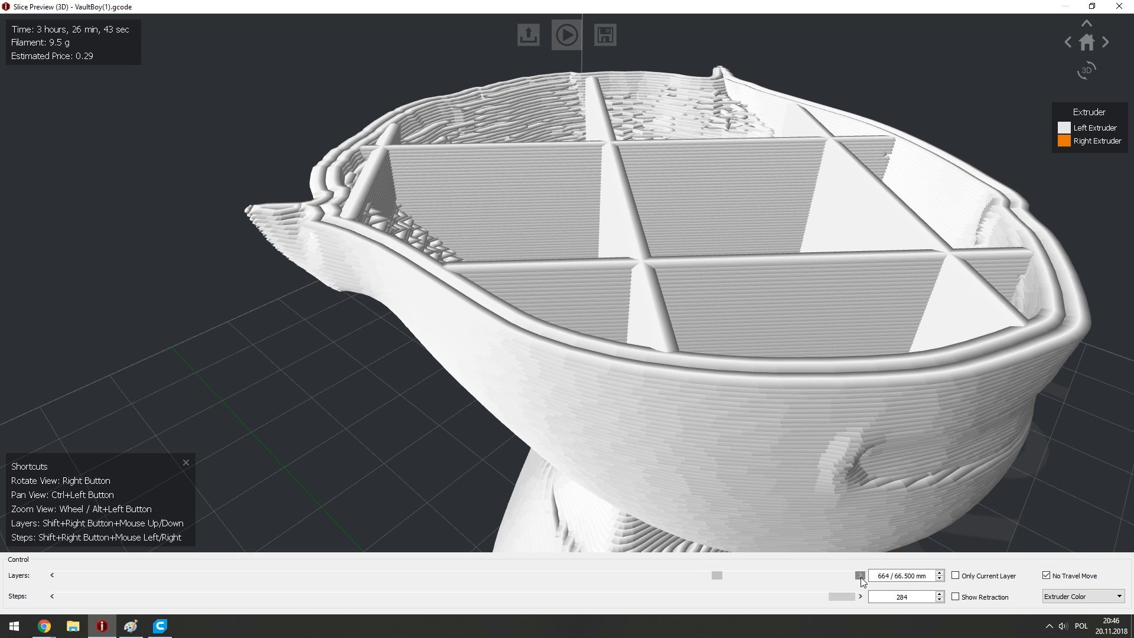
pyautogui.click(860, 575)
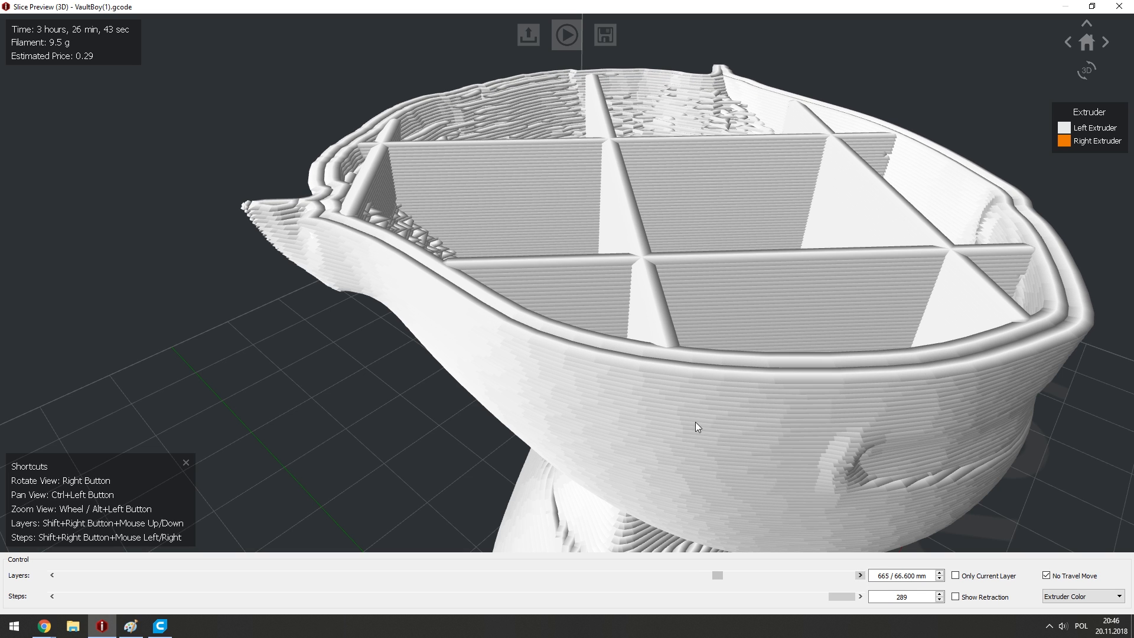
pyautogui.scroll(-5, 580, 263)
pyautogui.scroll(4, 593, 254)
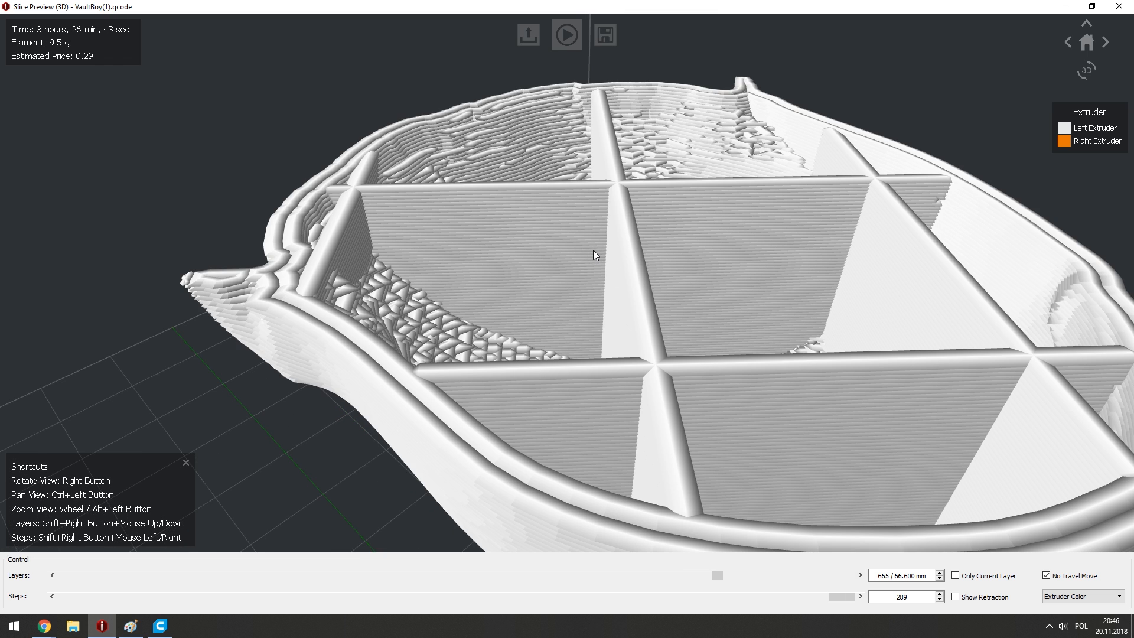
pyautogui.scroll(-3, 593, 253)
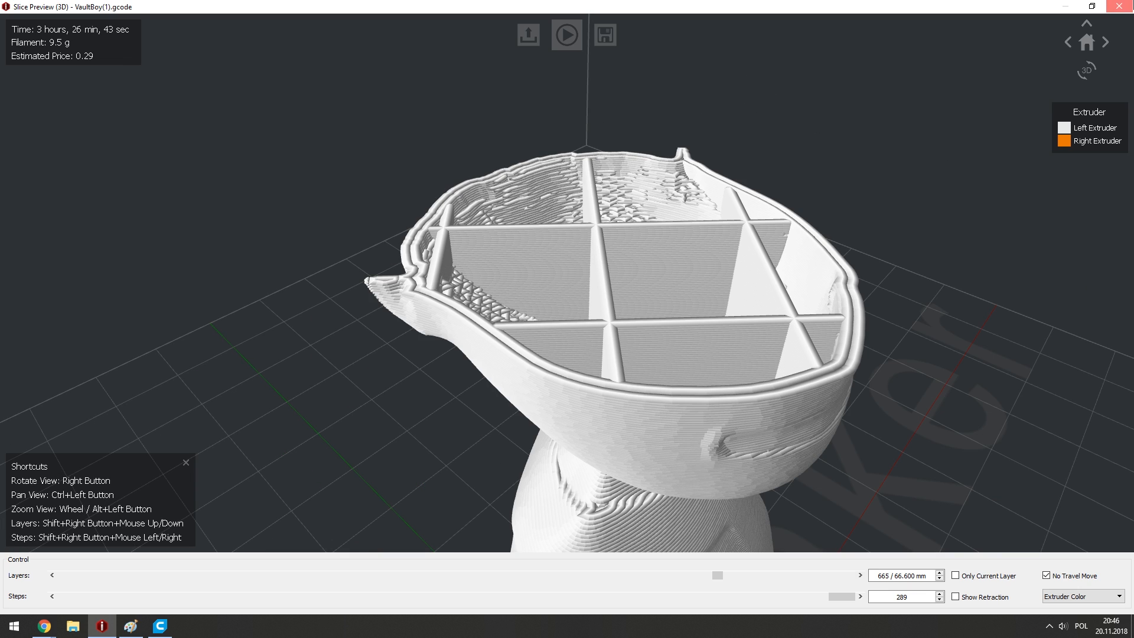
# Set Combine Infill Layers to 2 in the PLA template's advanced infill settings and save the template.
pyautogui.click(1119, 7)
pyautogui.click(673, 232)
pyautogui.click(566, 89)
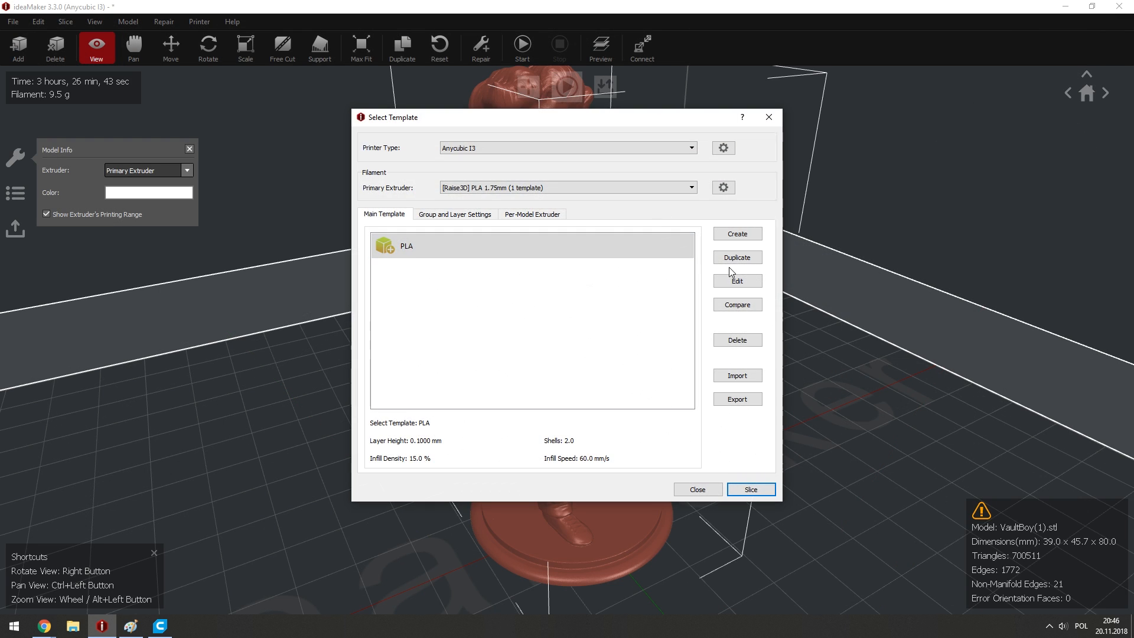
pyautogui.click(737, 280)
pyautogui.click(476, 375)
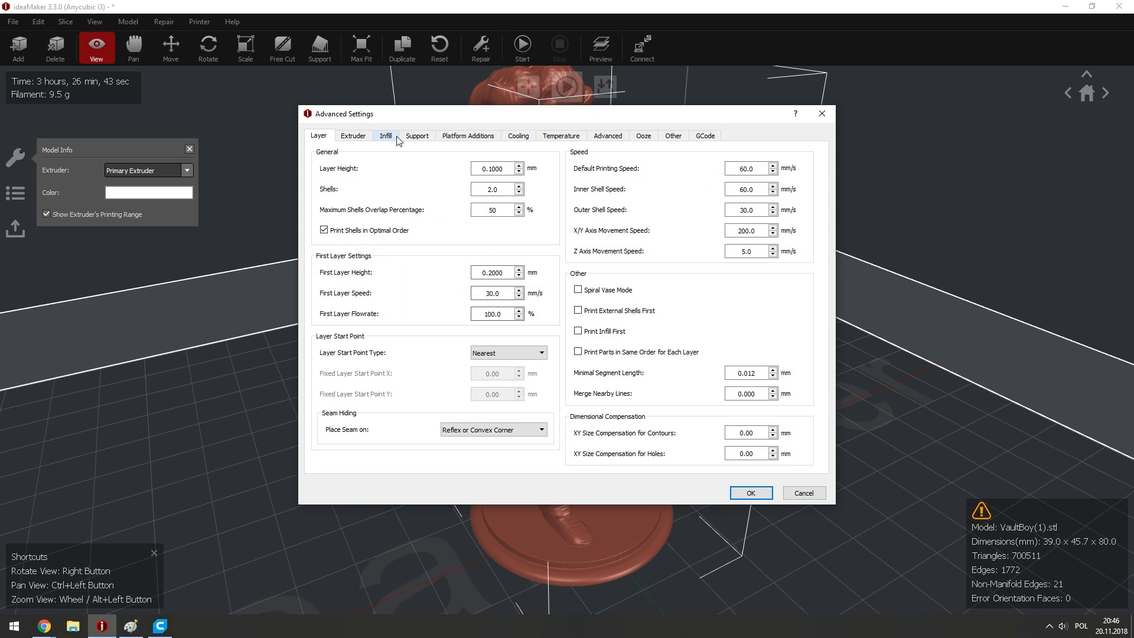
pyautogui.click(360, 137)
pyautogui.click(387, 135)
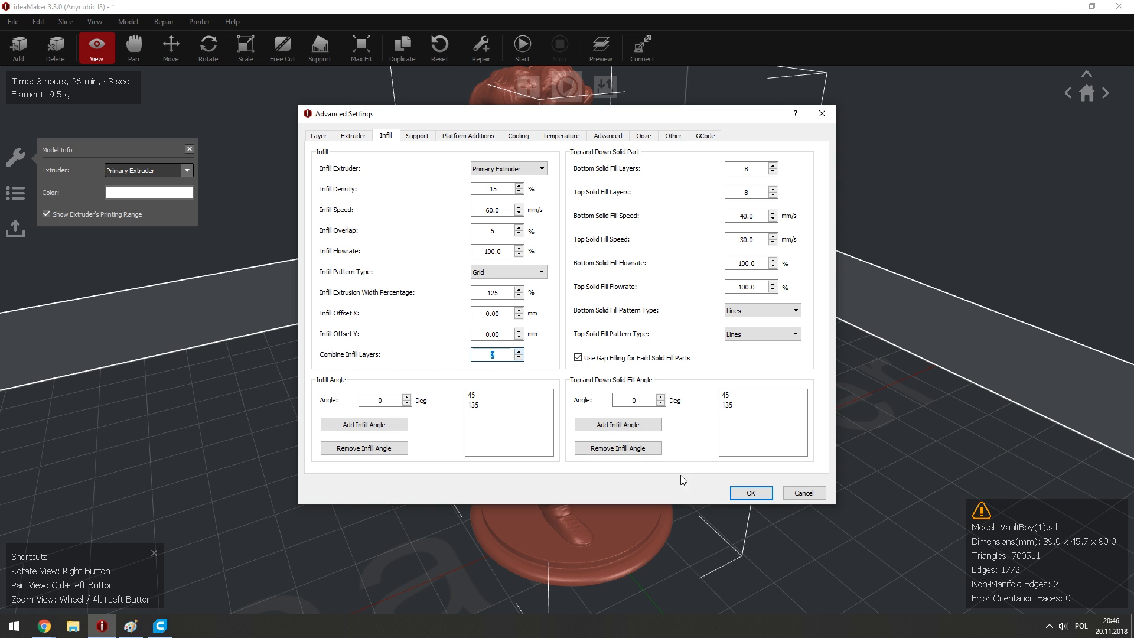
pyautogui.click(743, 496)
pyautogui.click(684, 415)
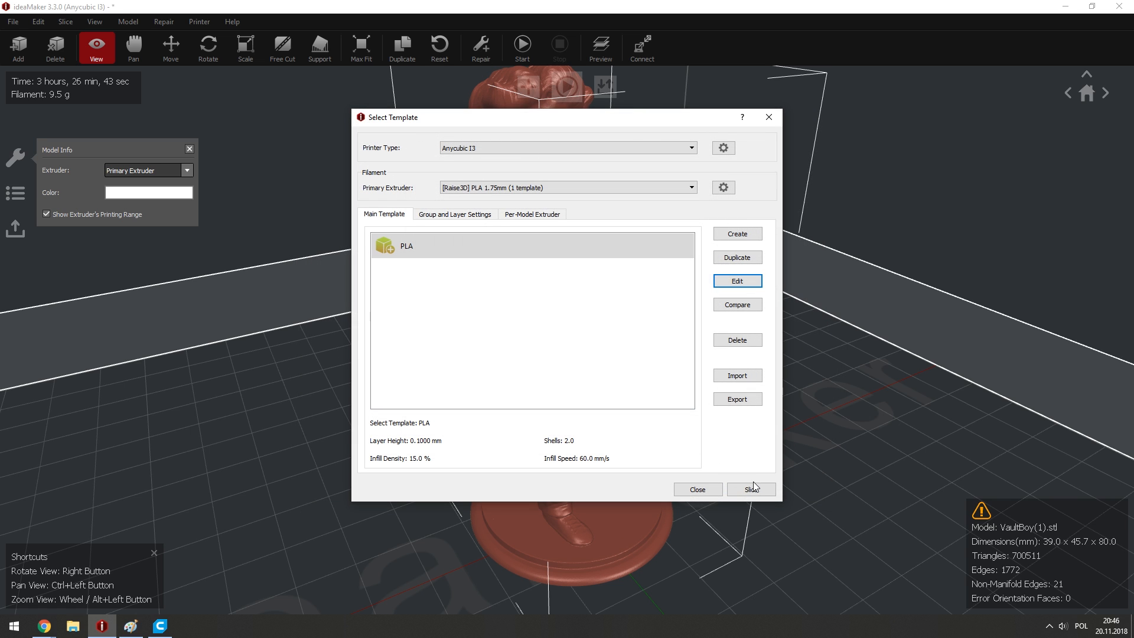
# Slice VaultBoy with the combined infill layers and open the 3D slice preview maximized.
pyautogui.click(751, 489)
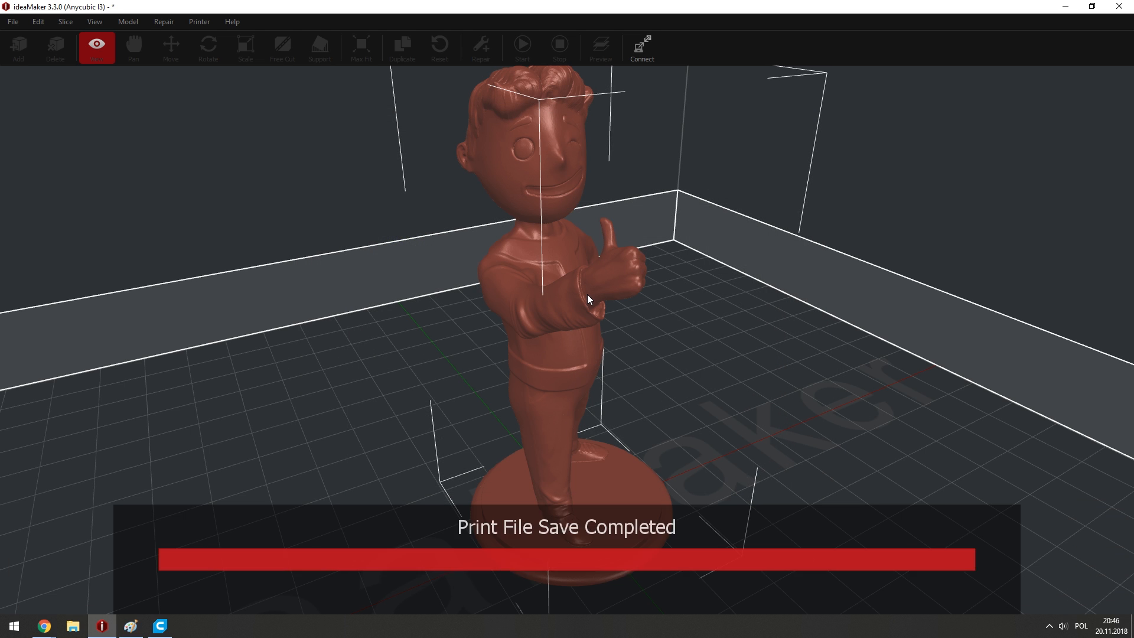
pyautogui.click(468, 377)
pyautogui.doubleClick(481, 98)
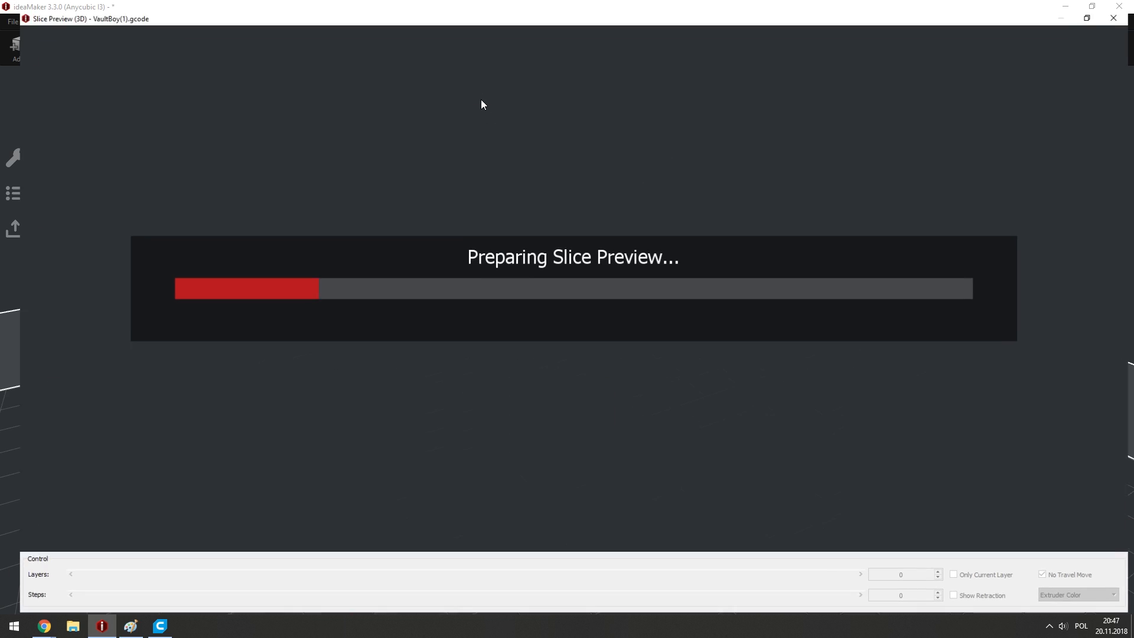
# Lower the displayed preview layer to 679 and examine the exposed infill inside VaultBoy's head.
pyautogui.scroll(5, 507, 129)
pyautogui.moveTo(526, 130); pyautogui.dragTo(593, 232, button='right')
pyautogui.scroll(5, 593, 227)
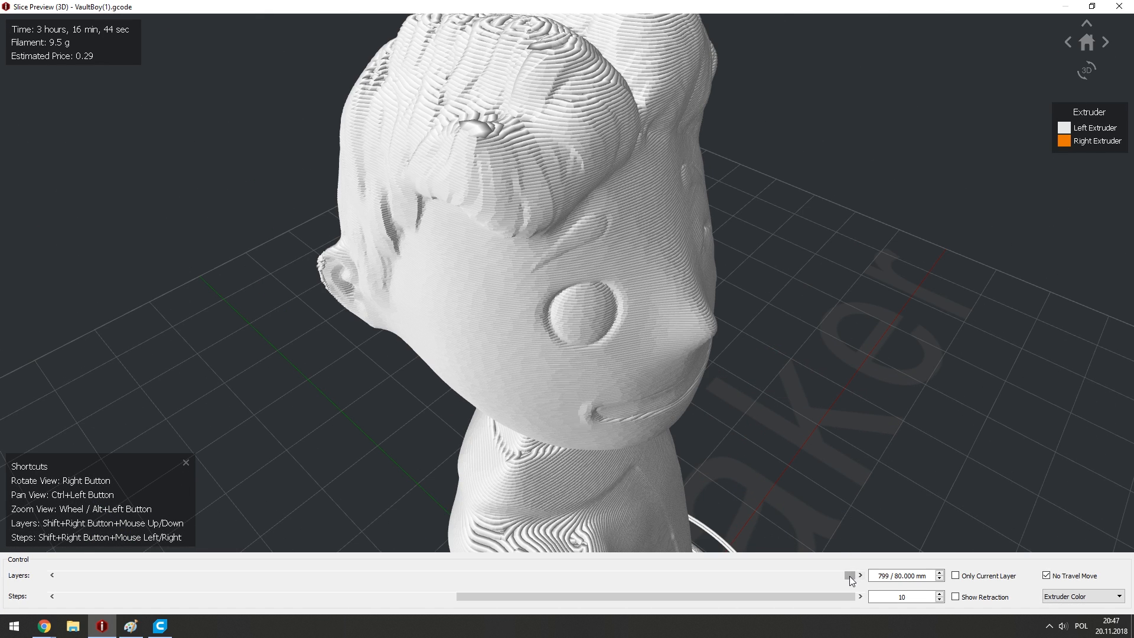
pyautogui.moveTo(849, 575); pyautogui.dragTo(732, 575)
pyautogui.scroll(5, 440, 192)
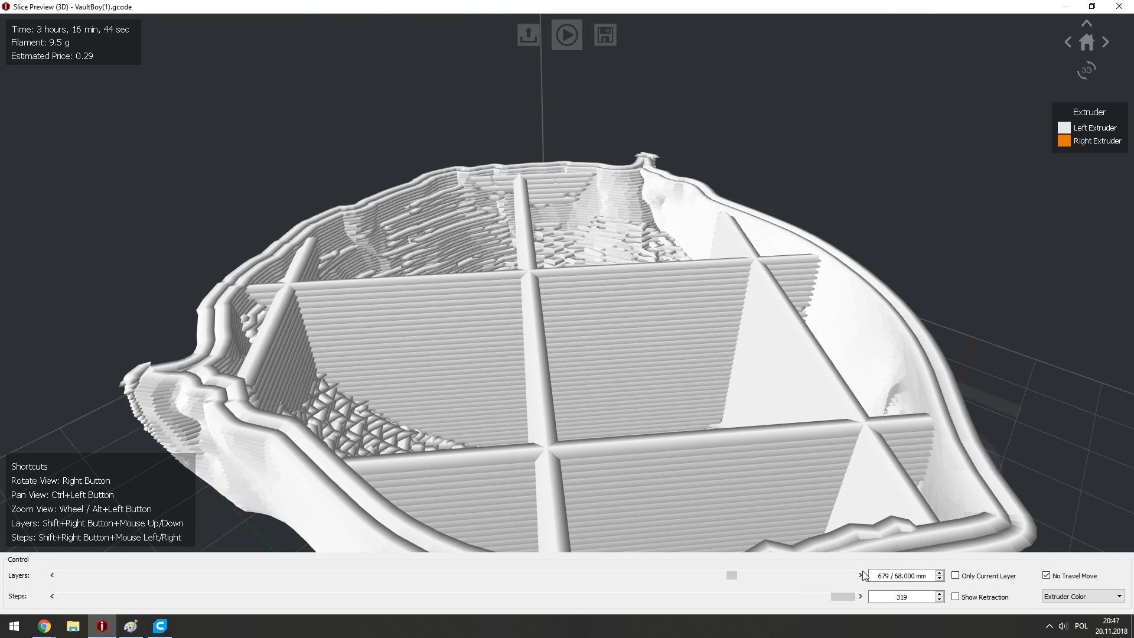
# Advance the preview layer by layer to layer 682 and examine the combined infill walls from several angles.
pyautogui.click(860, 575)
pyautogui.scroll(-6, 546, 273)
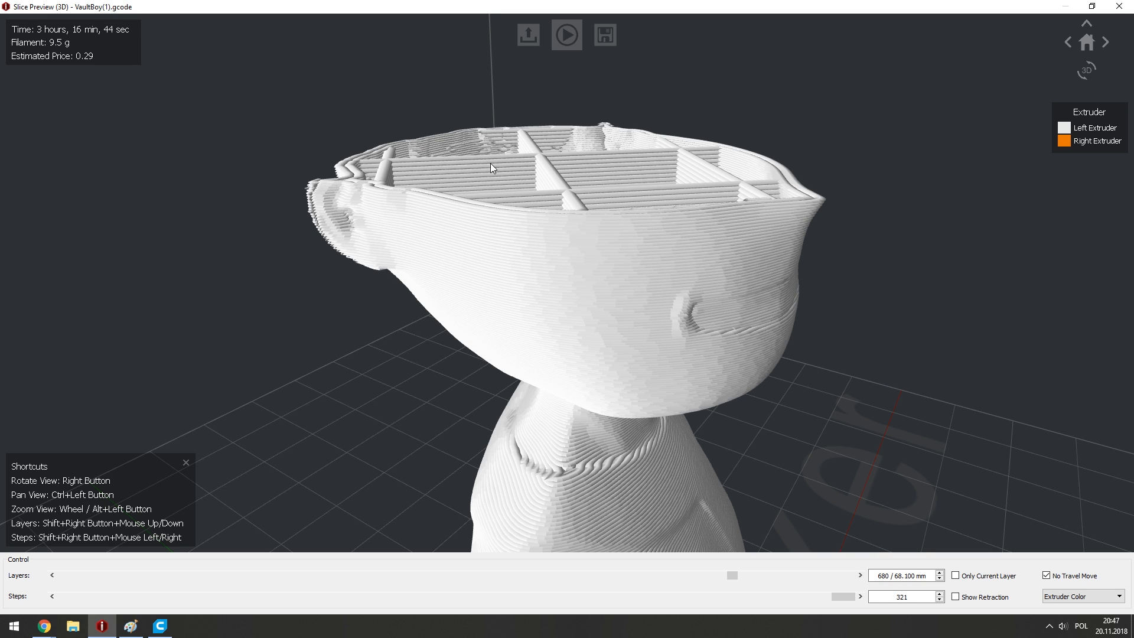
pyautogui.scroll(4, 515, 197)
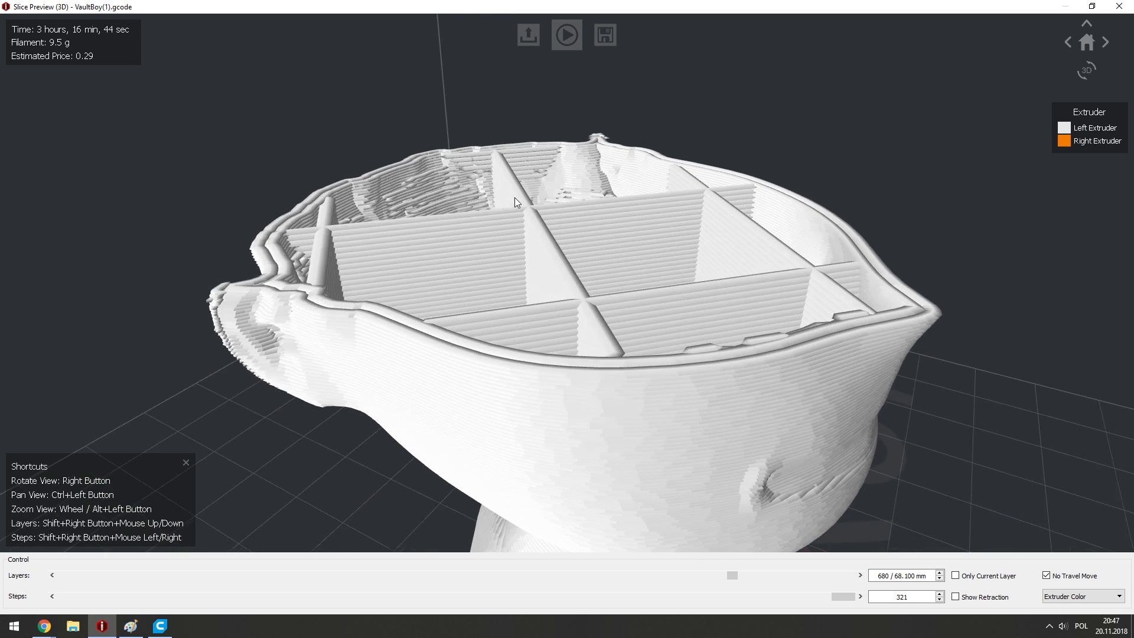
pyautogui.click(859, 577)
pyautogui.moveTo(436, 231)
pyautogui.mouseDown(button='right')
pyautogui.moveTo(439, 211)
pyautogui.moveTo(453, 219)
pyautogui.mouseUp(button='right')
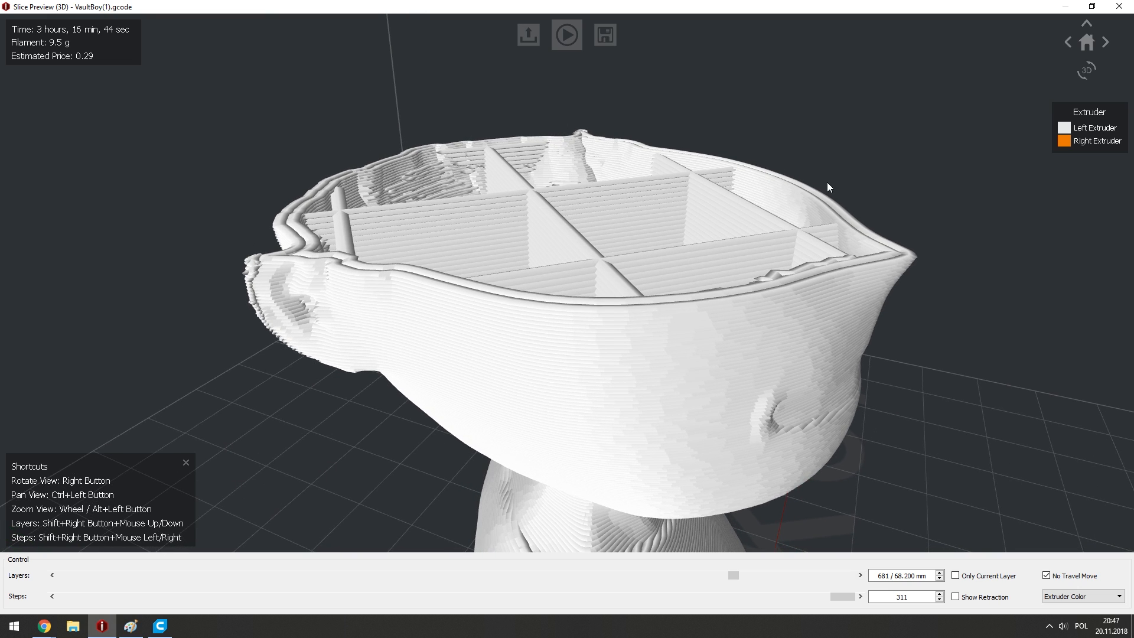
pyautogui.moveTo(614, 211); pyautogui.dragTo(567, 229, button='right')
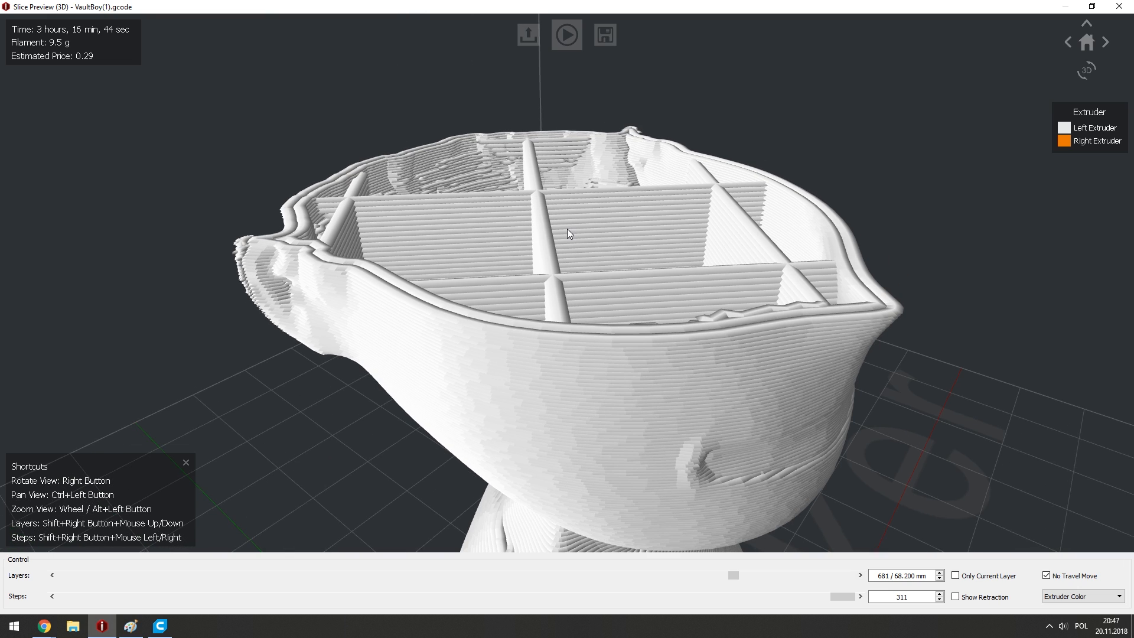
pyautogui.click(860, 576)
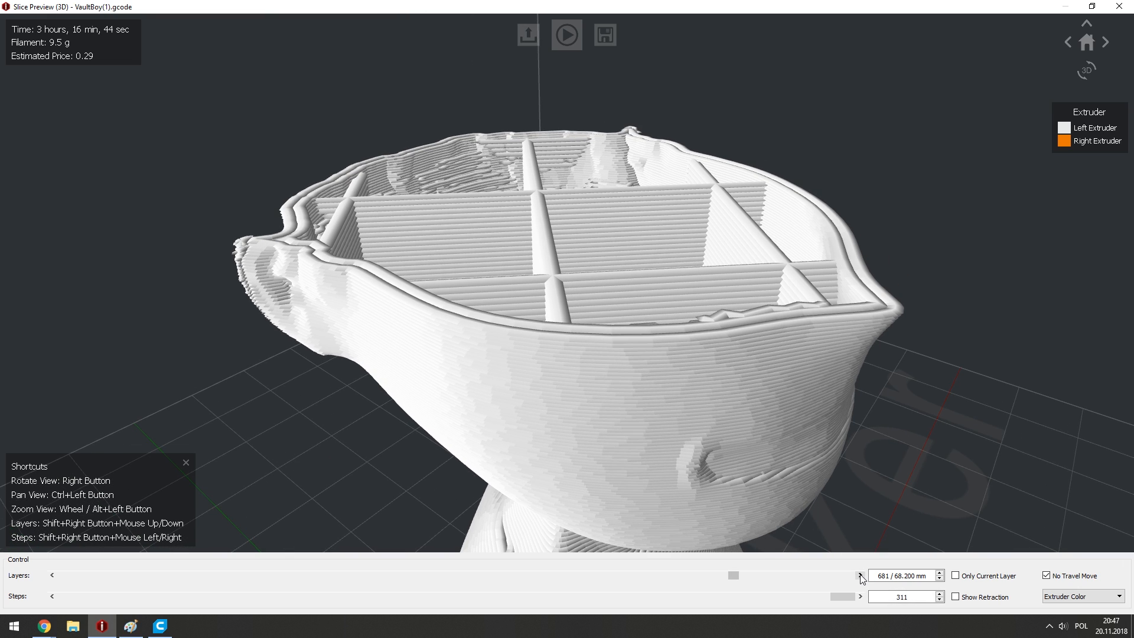
pyautogui.moveTo(486, 384); pyautogui.dragTo(438, 226, button='right')
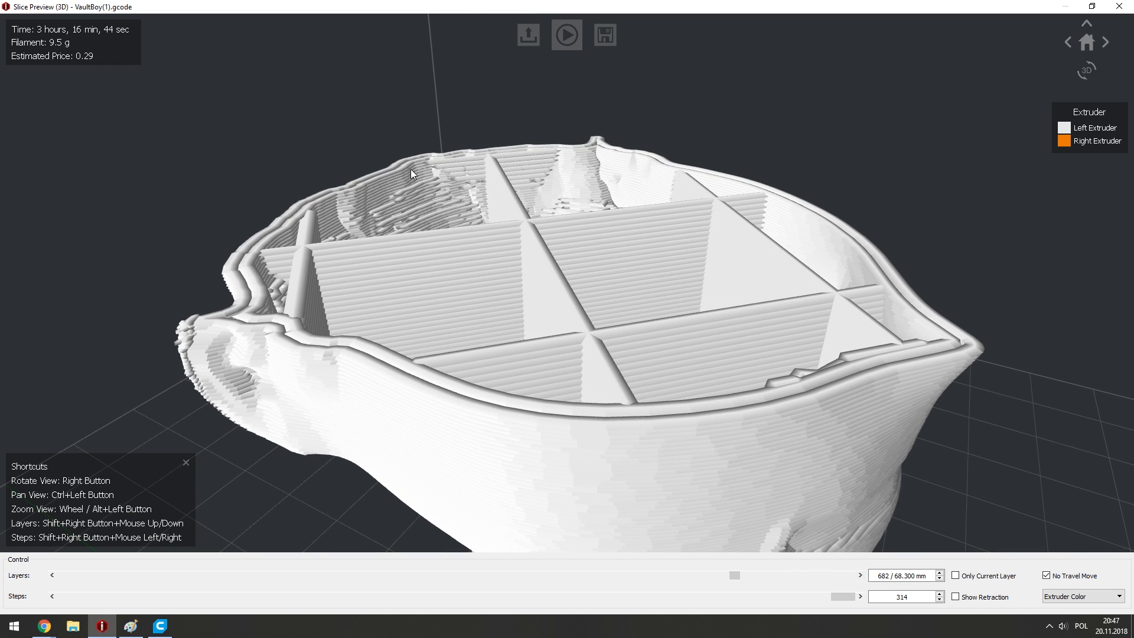
pyautogui.moveTo(310, 251); pyautogui.dragTo(295, 243, button='right')
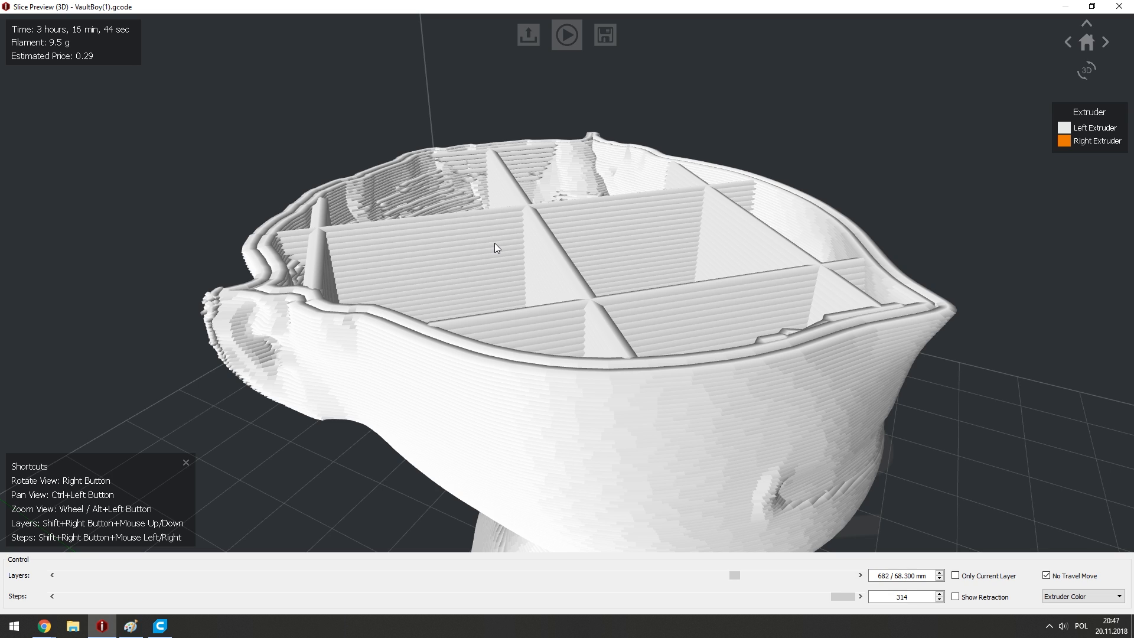
pyautogui.moveTo(562, 198); pyautogui.dragTo(563, 204, button='right')
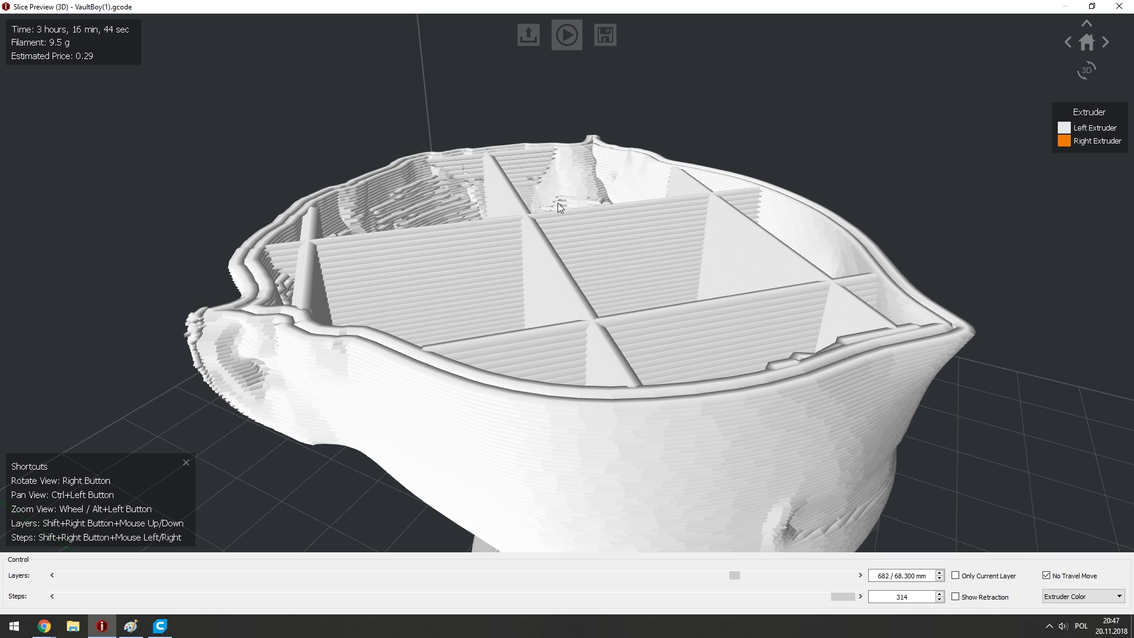
pyautogui.scroll(-3, 557, 203)
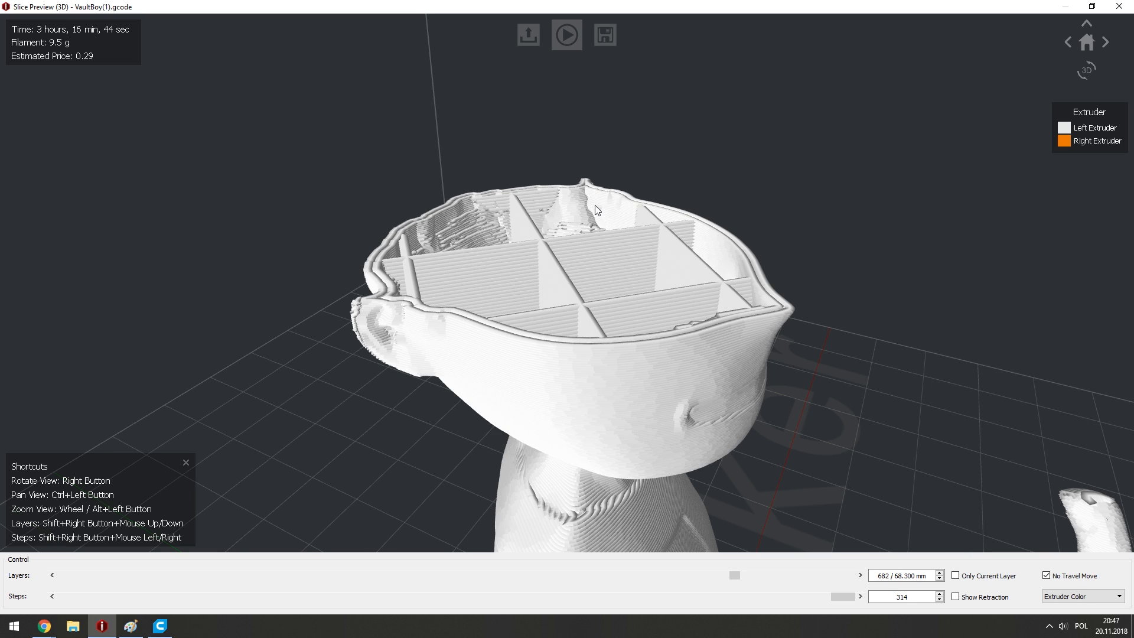
# Restore the PLA template's previous Combine Infill Layers setting, reslice VaultBoy and dismiss the print estimate.
pyautogui.click(1119, 7)
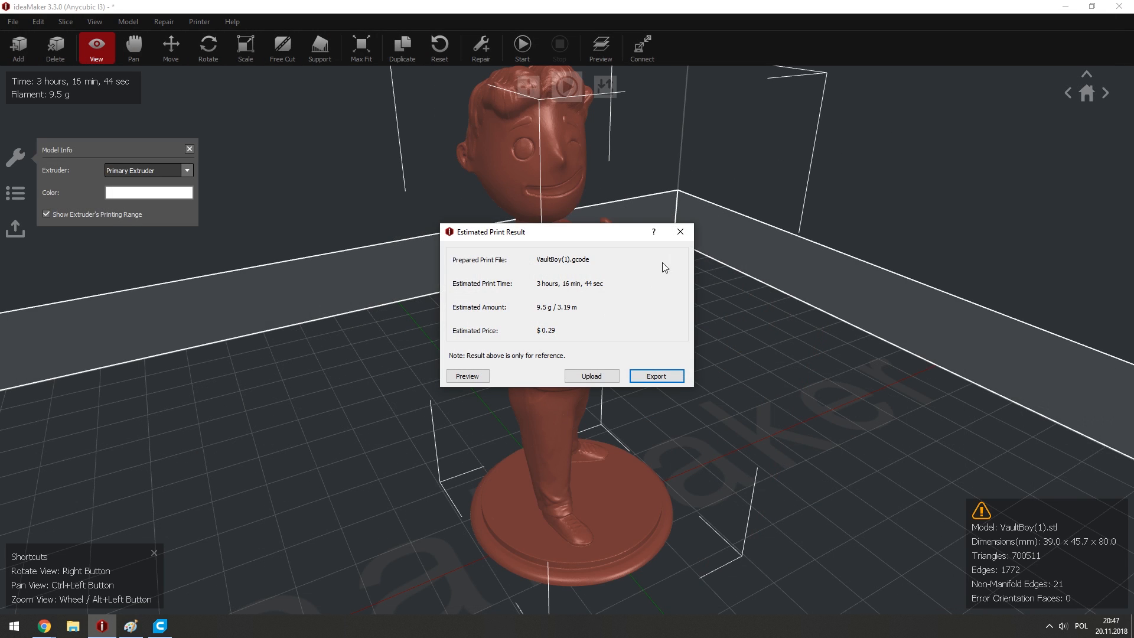
pyautogui.click(679, 232)
pyautogui.click(529, 85)
pyautogui.click(737, 281)
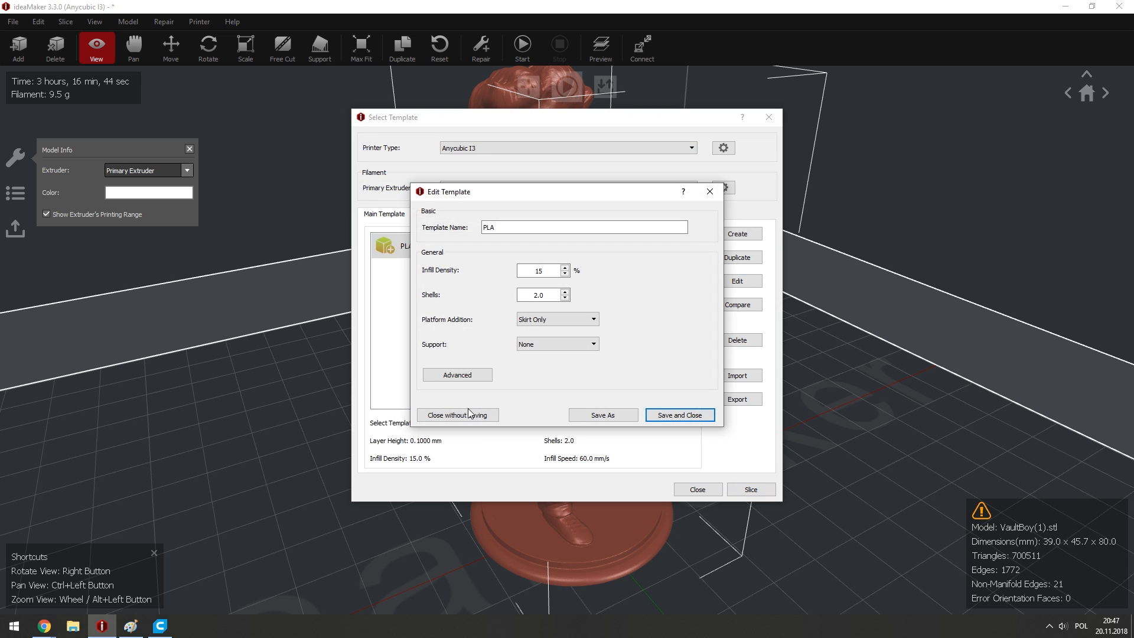
pyautogui.click(464, 377)
pyautogui.click(360, 135)
pyautogui.click(386, 135)
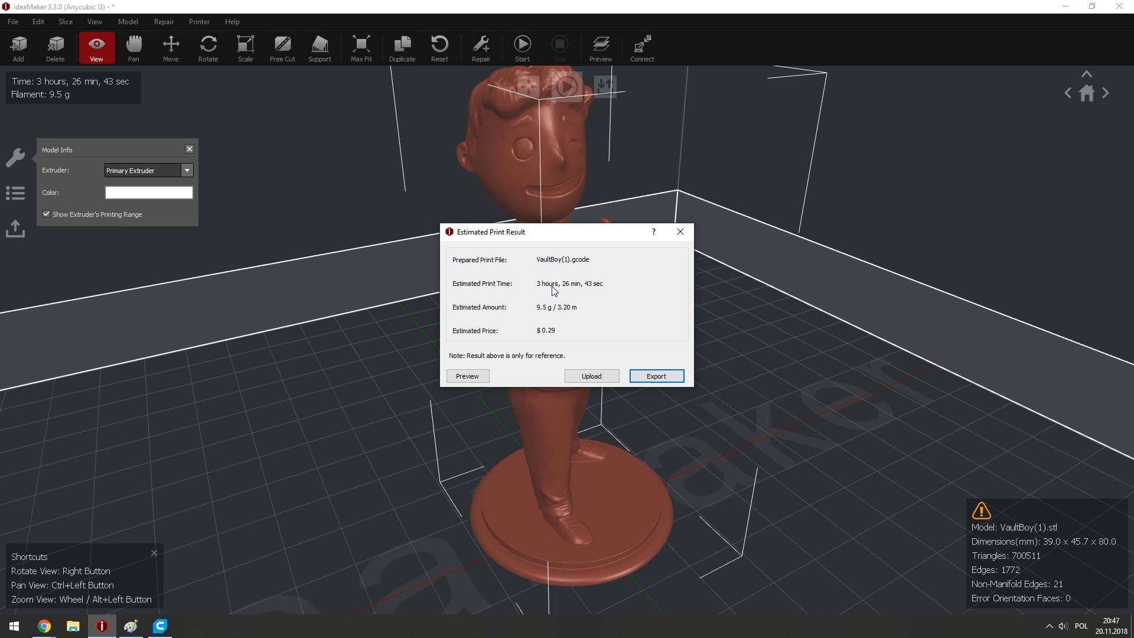
pyautogui.click(680, 232)
# Slice VaultBoy again with the PLA template and open its 3D slice preview maximized.
pyautogui.moveTo(679, 233); pyautogui.dragTo(515, 316, button='right')
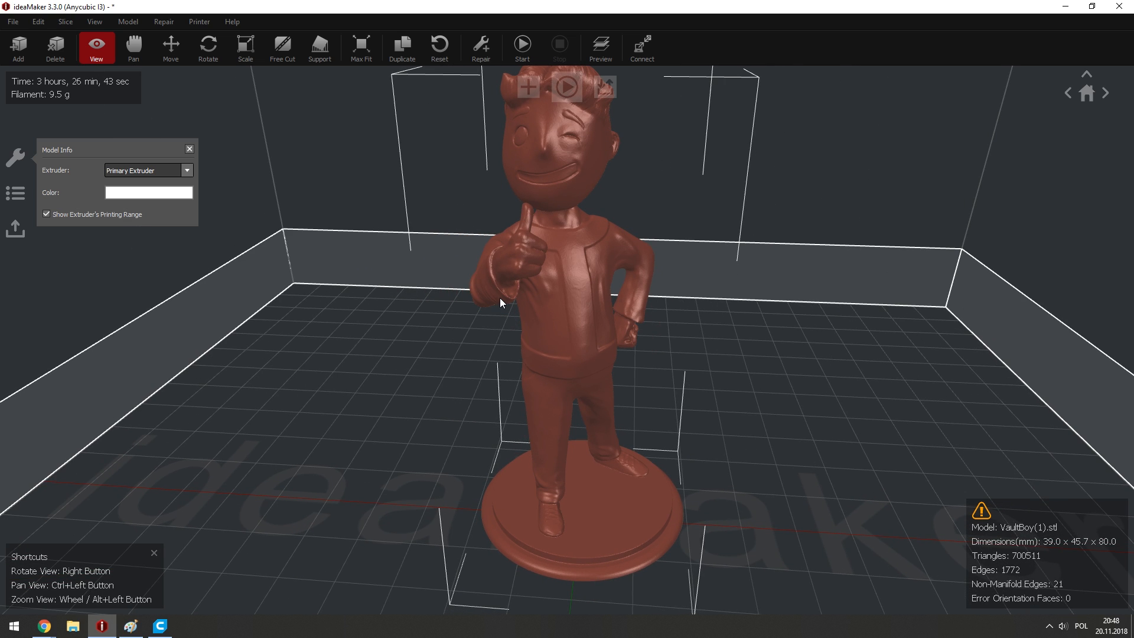
pyautogui.moveTo(499, 297); pyautogui.dragTo(560, 153, button='right')
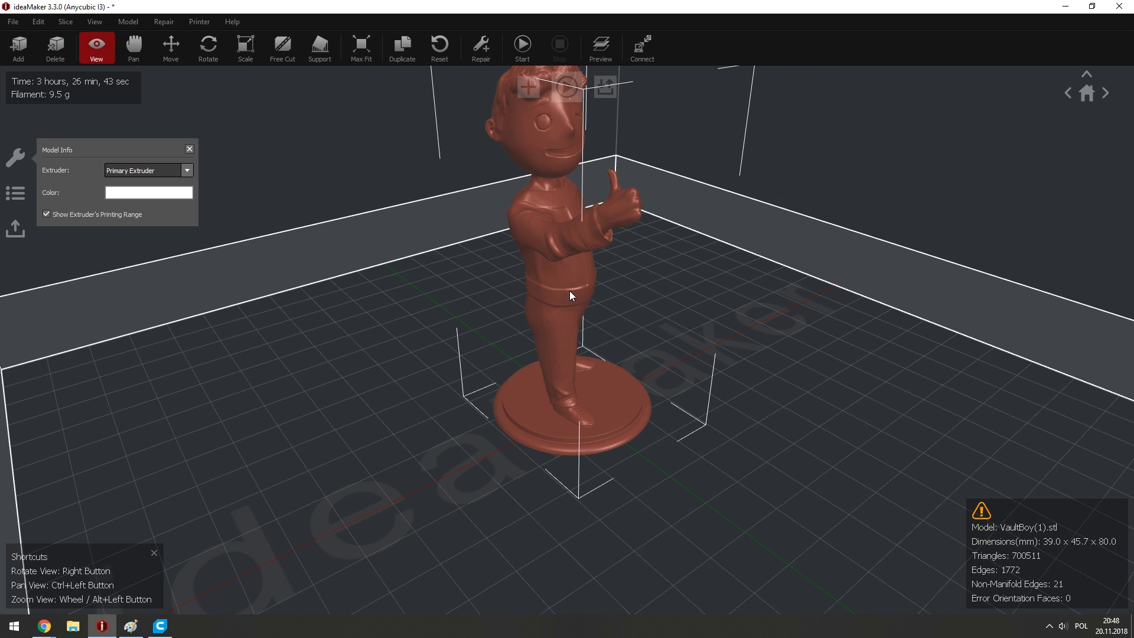
pyautogui.scroll(2, 569, 290)
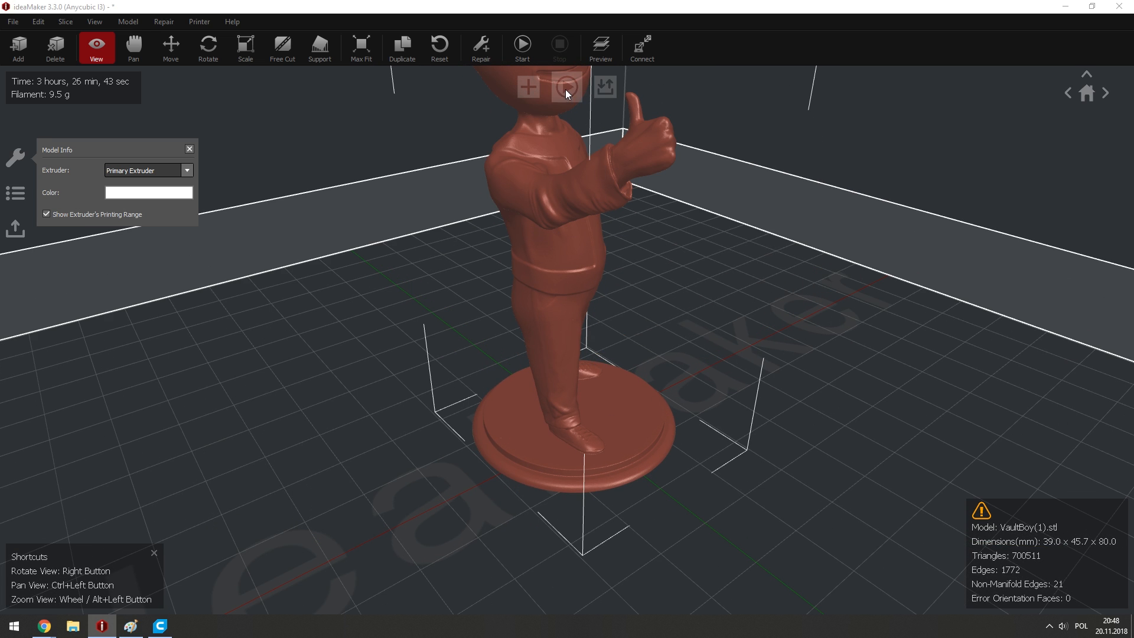
pyautogui.click(566, 88)
pyautogui.click(752, 417)
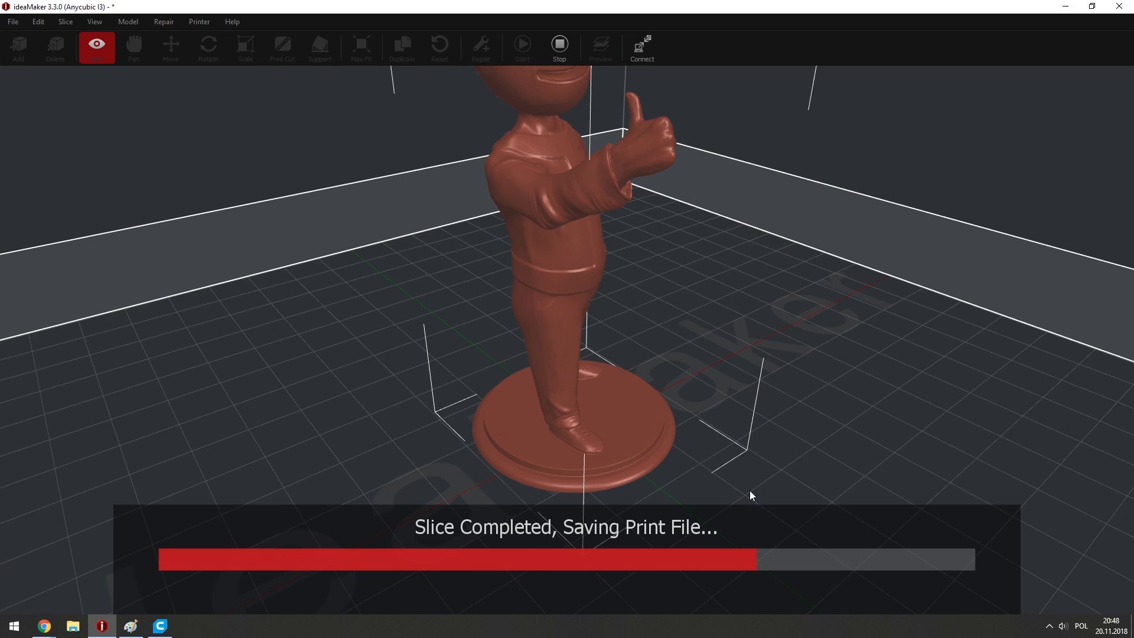
pyautogui.click(483, 379)
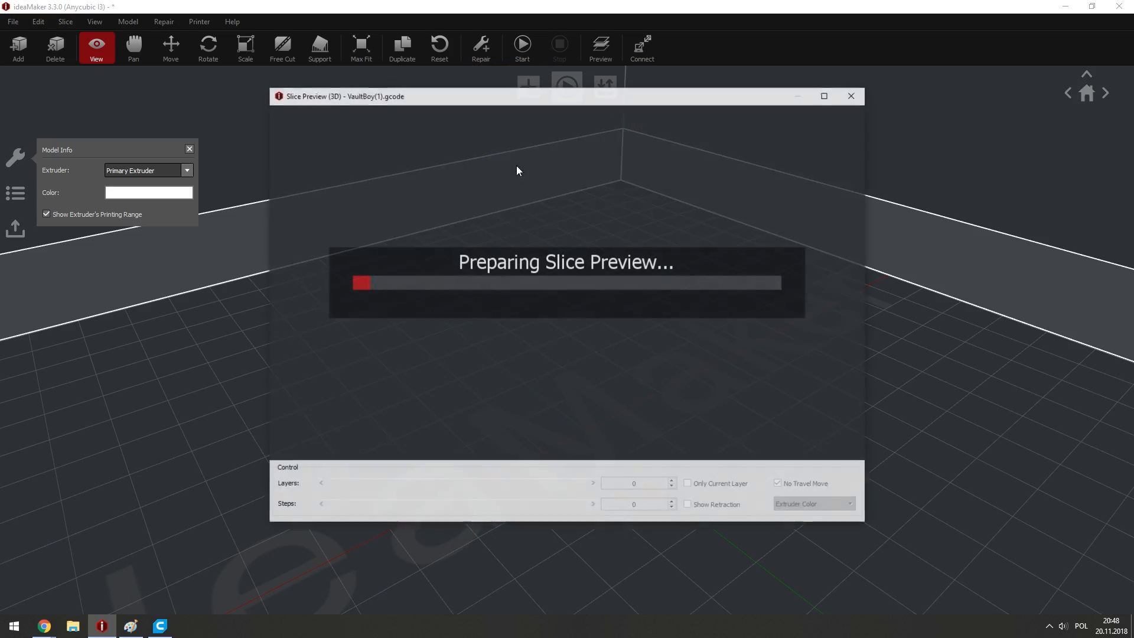
pyautogui.doubleClick(468, 89)
# Reduce the preview to layer 1, check its printing steps and examine the solid fill of VaultBoy's base.
pyautogui.scroll(10, 512, 453)
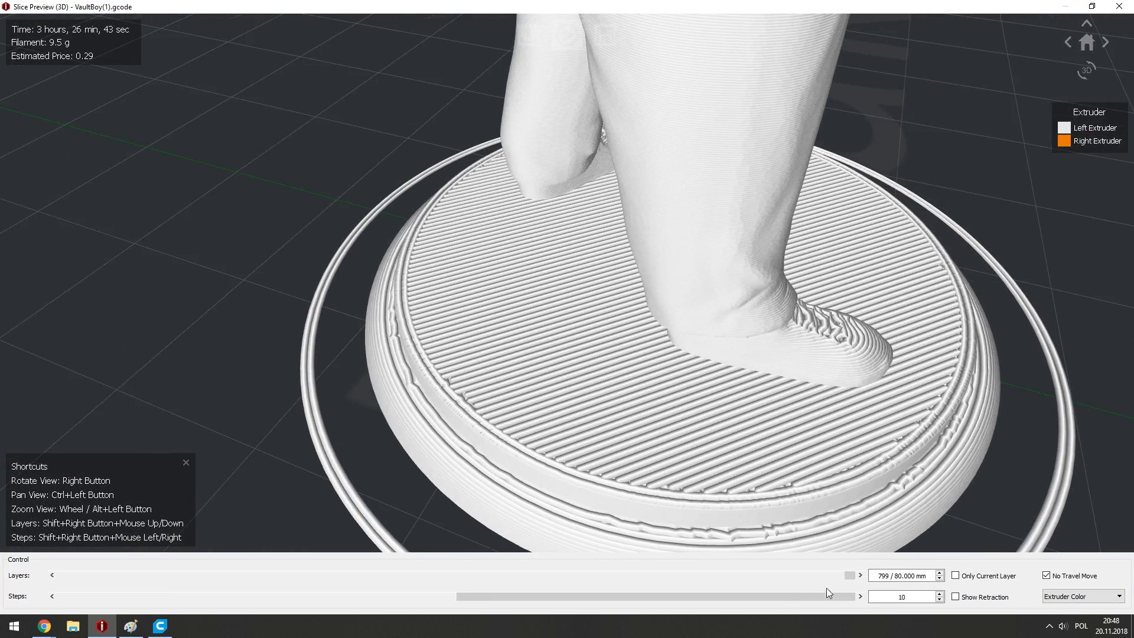
pyautogui.moveTo(849, 576); pyautogui.dragTo(44, 571)
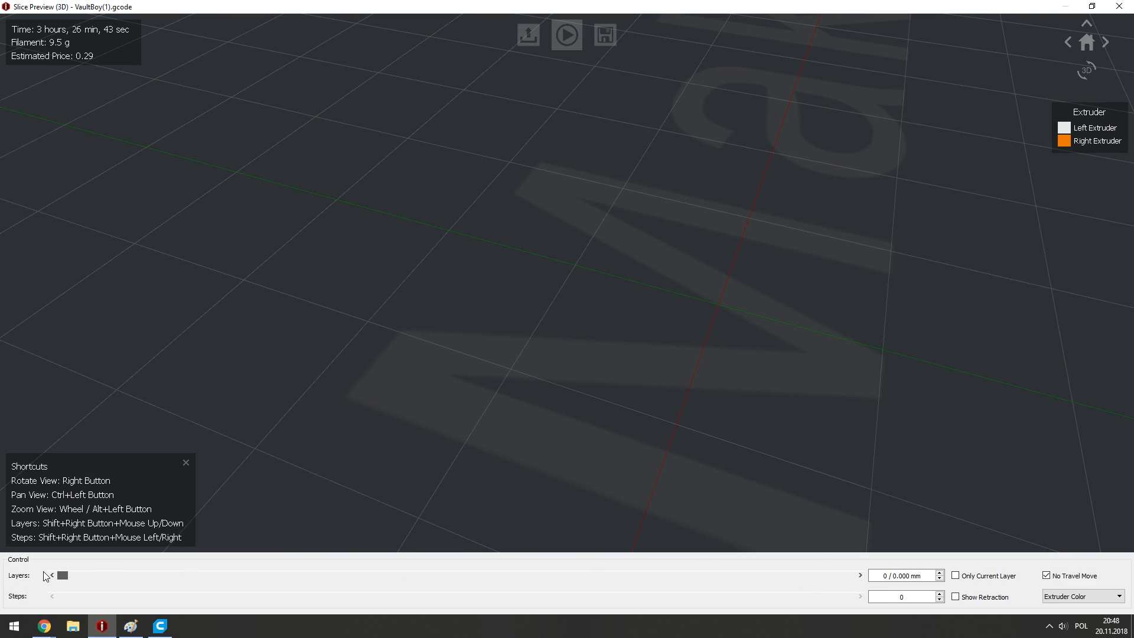
pyautogui.click(860, 575)
pyautogui.moveTo(640, 426); pyautogui.dragTo(431, 156, button='right')
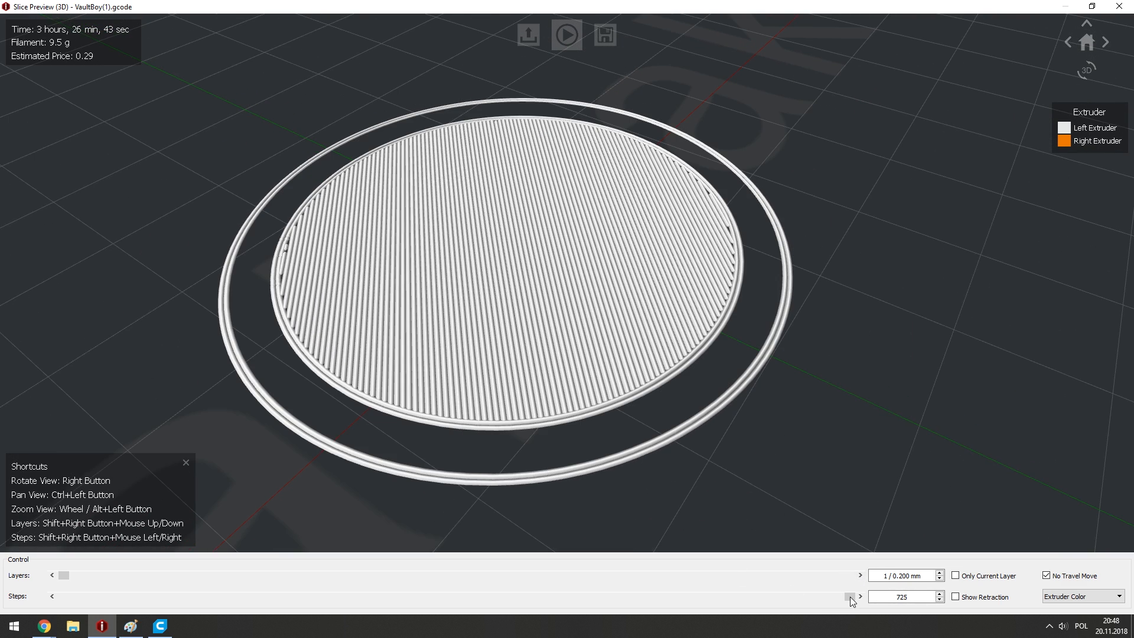
pyautogui.moveTo(849, 597)
pyautogui.mouseDown()
pyautogui.moveTo(568, 598)
pyautogui.moveTo(819, 598)
pyautogui.moveTo(828, 582)
pyautogui.moveTo(646, 596)
pyautogui.moveTo(849, 597)
pyautogui.moveTo(708, 598)
pyautogui.moveTo(736, 615)
pyautogui.moveTo(850, 608)
pyautogui.moveTo(690, 623)
pyautogui.moveTo(679, 620)
pyautogui.moveTo(856, 614)
pyautogui.moveTo(864, 585)
pyautogui.mouseUp()
pyautogui.click(860, 576)
# Change the primary extruder's extrusion width in the PLA template's advanced settings and save the template.
pyautogui.click(1119, 7)
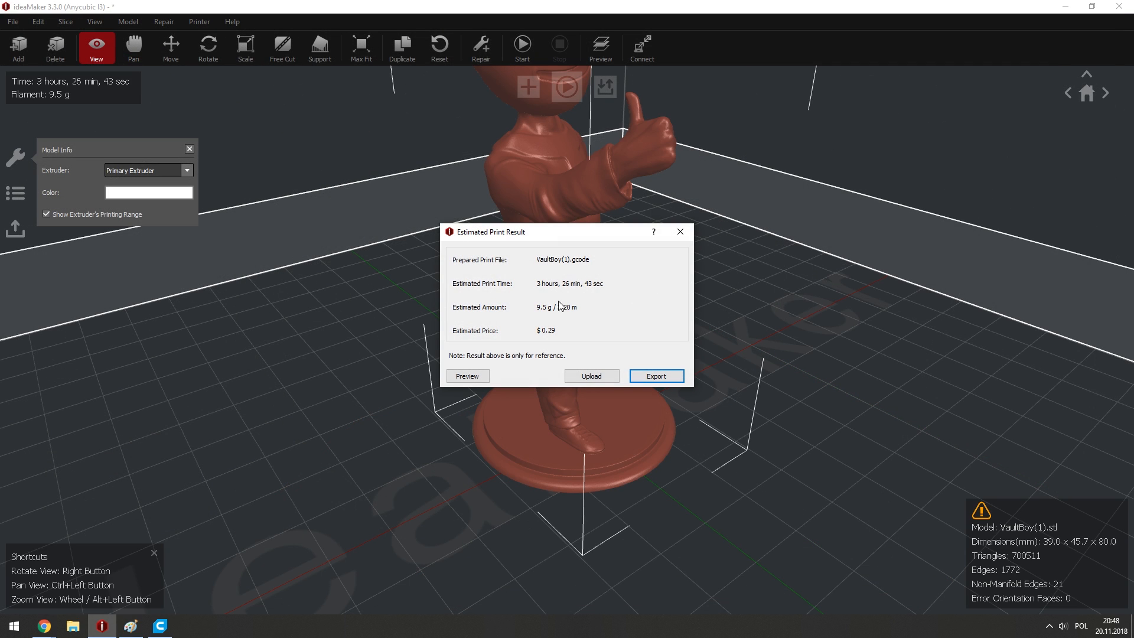
pyautogui.click(681, 231)
pyautogui.click(566, 87)
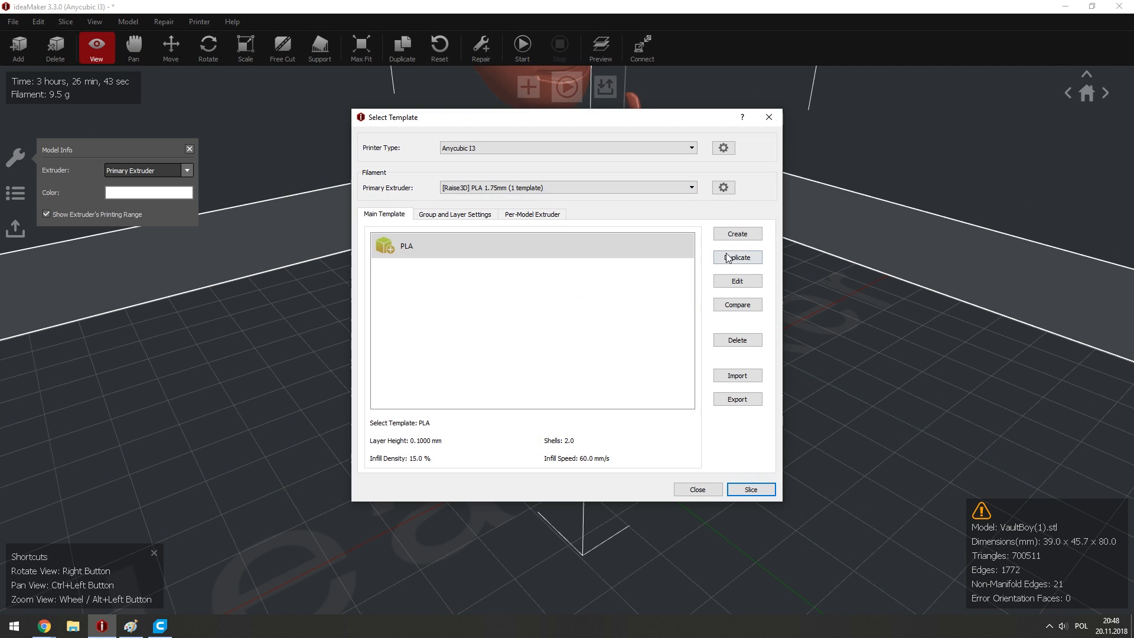
pyautogui.click(737, 280)
pyautogui.click(457, 374)
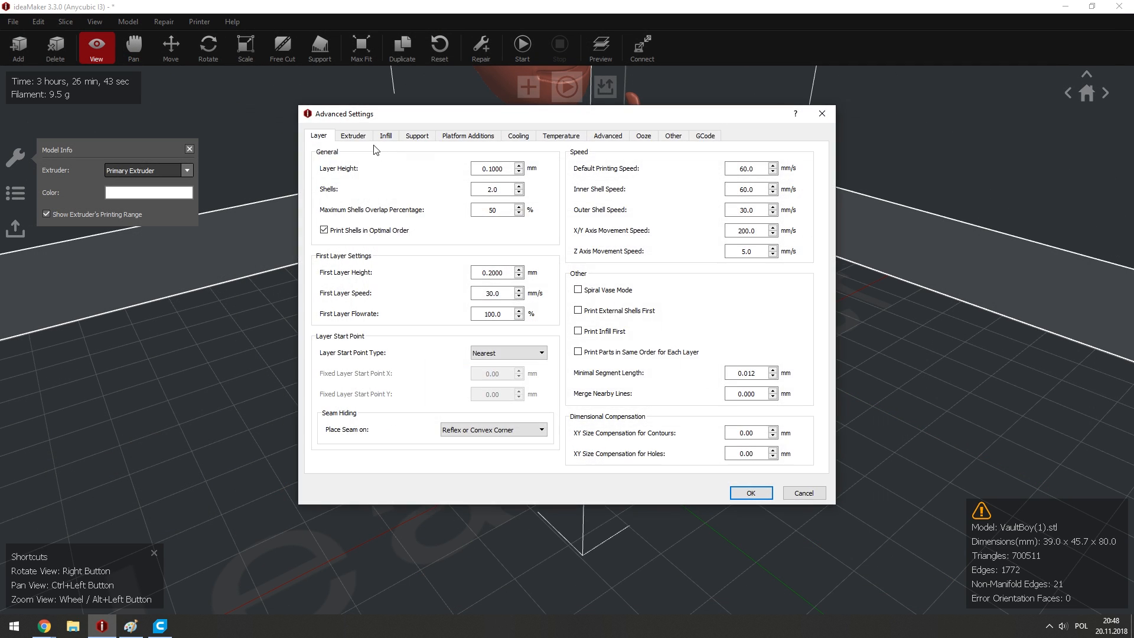
pyautogui.click(353, 135)
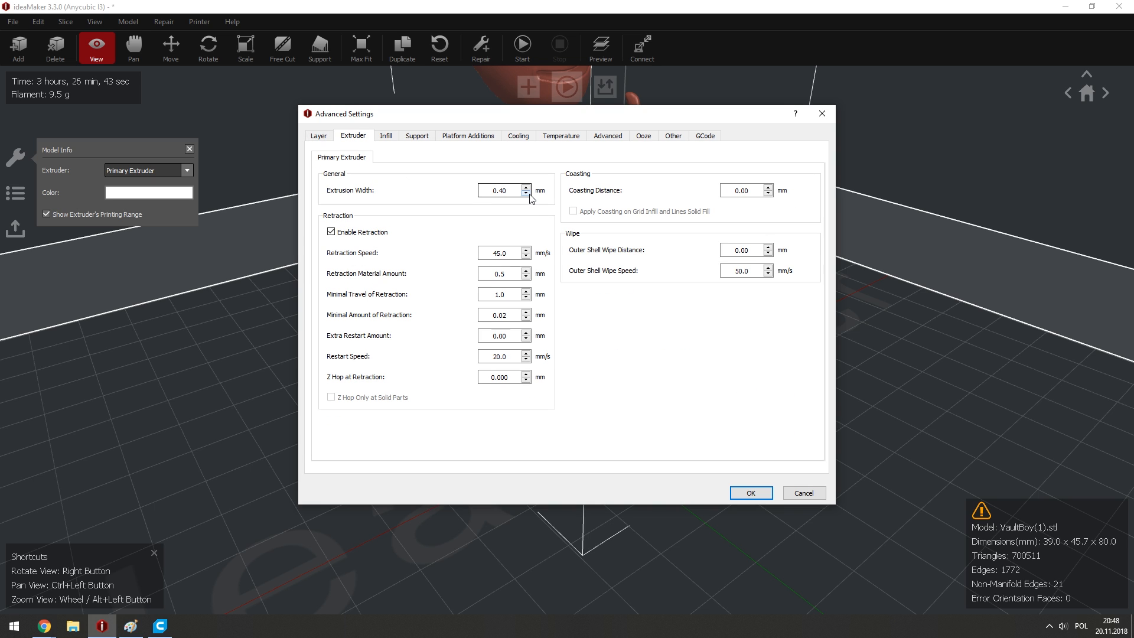
pyautogui.write('3')
pyautogui.click(749, 494)
pyautogui.click(751, 480)
# Slice VaultBoy with the changed extrusion width and open the 3D slice preview maximized.
pyautogui.click(750, 488)
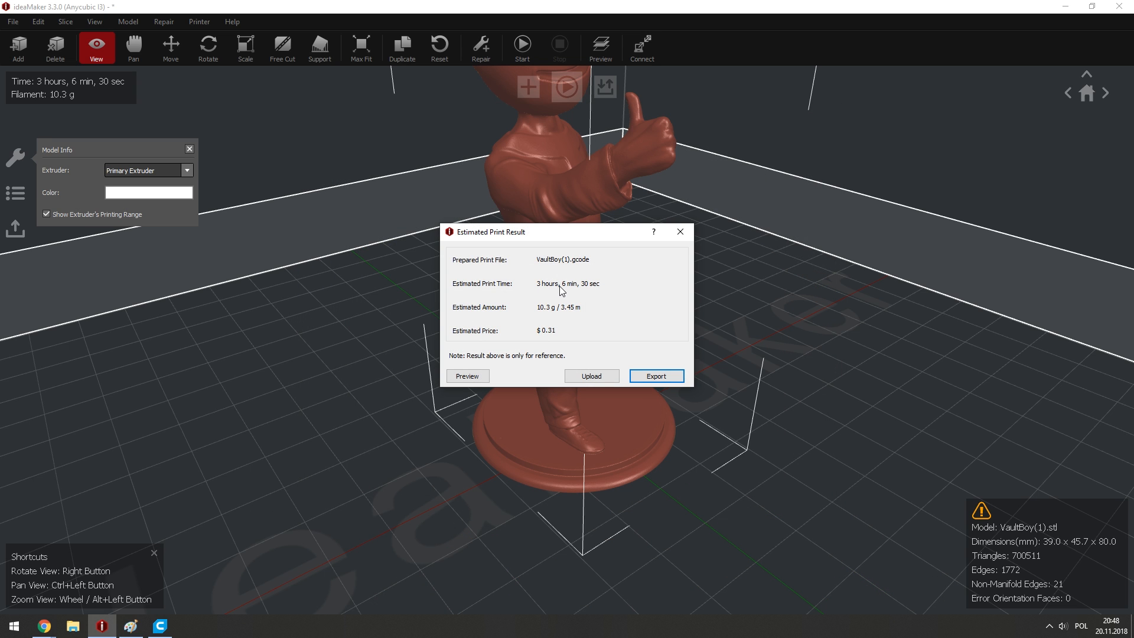
pyautogui.click(468, 376)
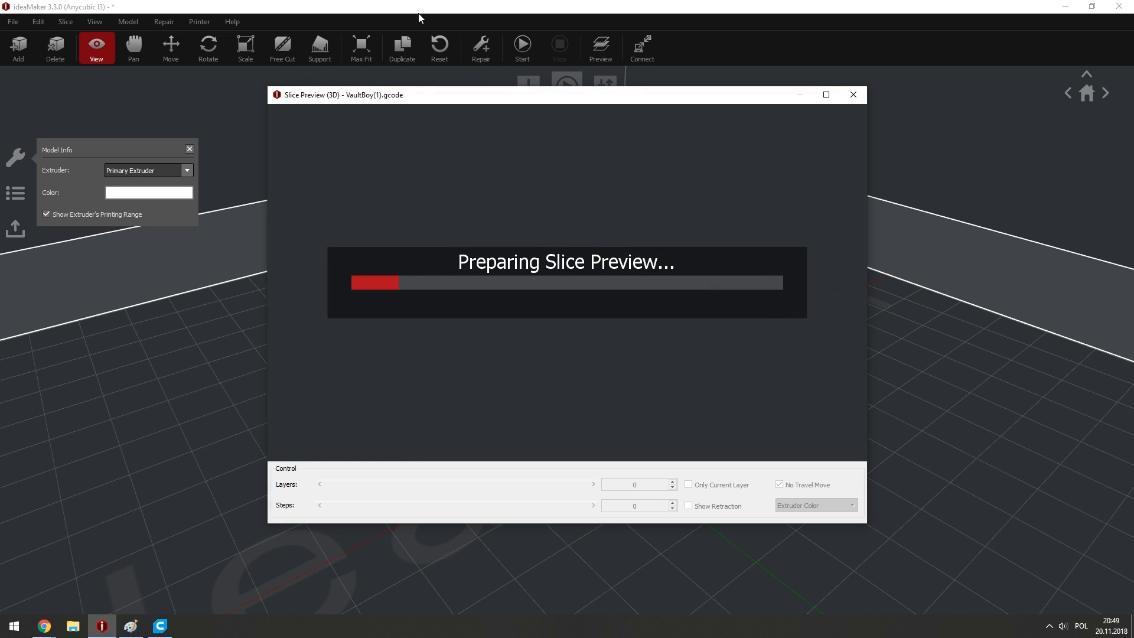
pyautogui.doubleClick(483, 95)
pyautogui.scroll(5, 547, 357)
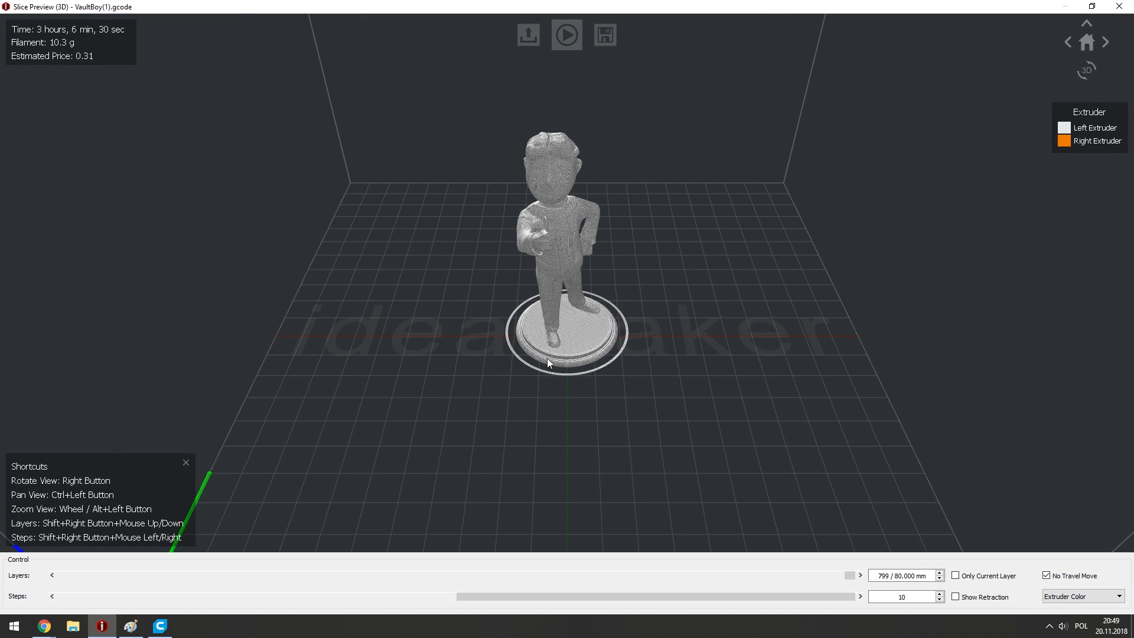
# Inspect VaultBoy's sliced surface, reduce the preview to layer 1 and examine the solid fill lines of the base.
pyautogui.scroll(5, 529, 406)
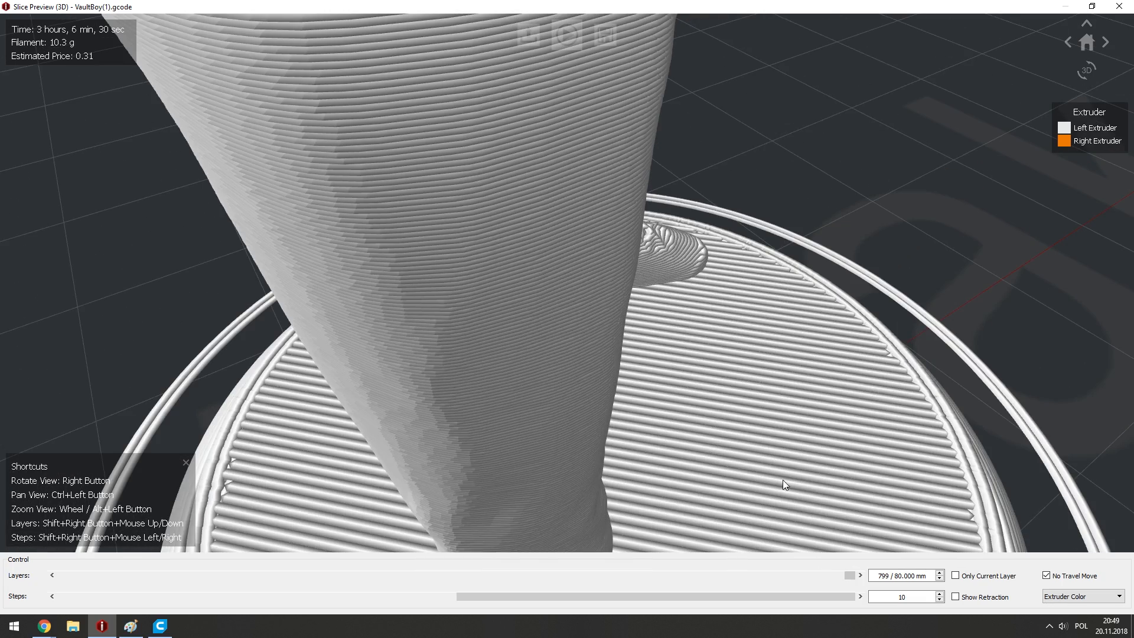
pyautogui.scroll(-10, 783, 482)
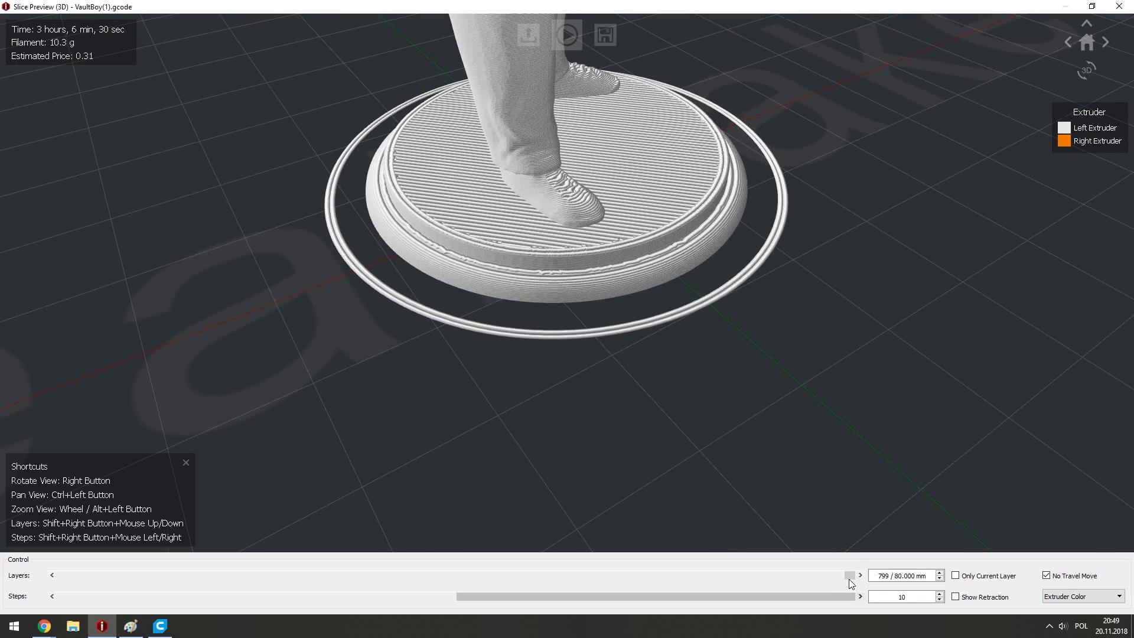
pyautogui.moveTo(850, 575); pyautogui.dragTo(51, 538)
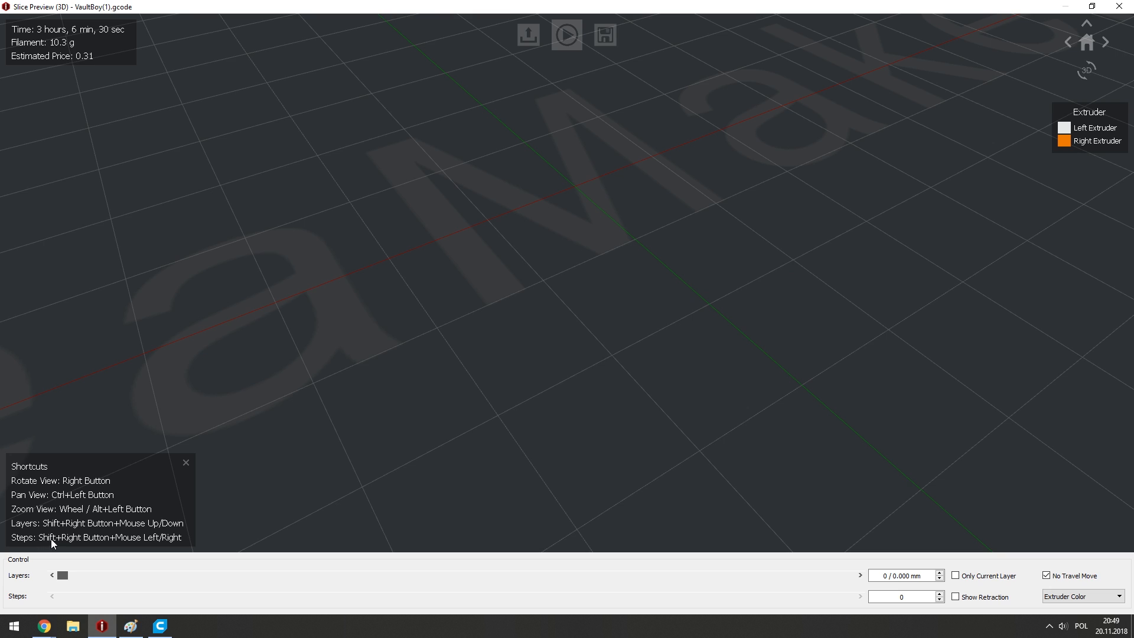
pyautogui.scroll(3, 501, 226)
pyautogui.click(859, 574)
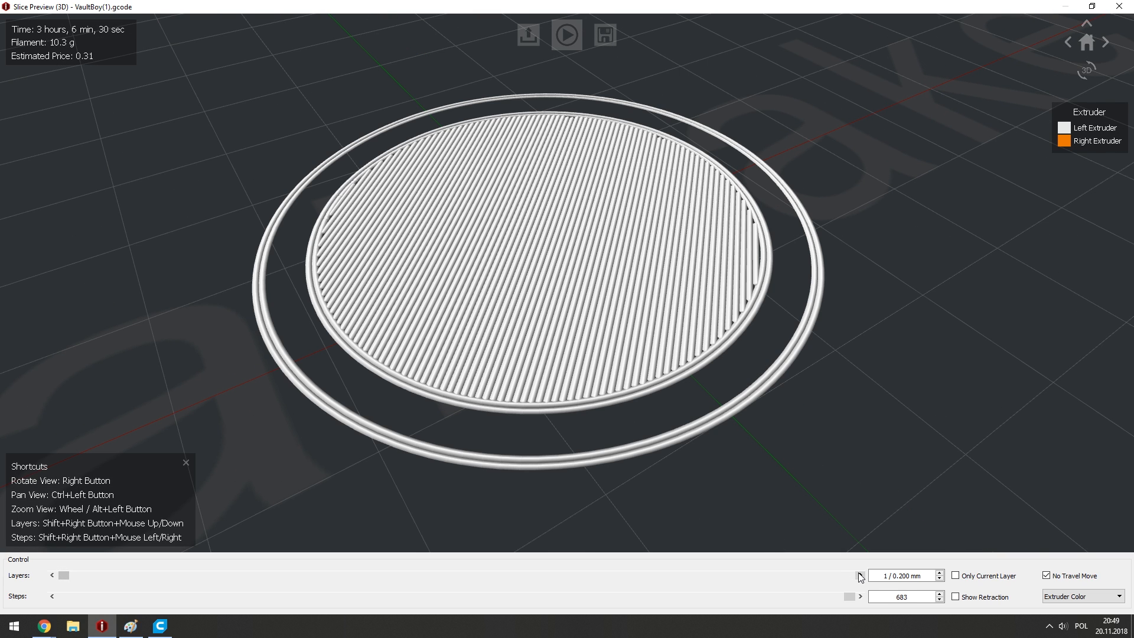
pyautogui.scroll(2, 408, 222)
pyautogui.moveTo(850, 588)
pyautogui.mouseDown()
pyautogui.moveTo(685, 612)
pyautogui.moveTo(850, 597)
pyautogui.mouseUp()
# Advance the preview layer by layer to layer 16, examine the infill inside the base and close the slice preview.
pyautogui.click(860, 575)
pyautogui.click(860, 575)
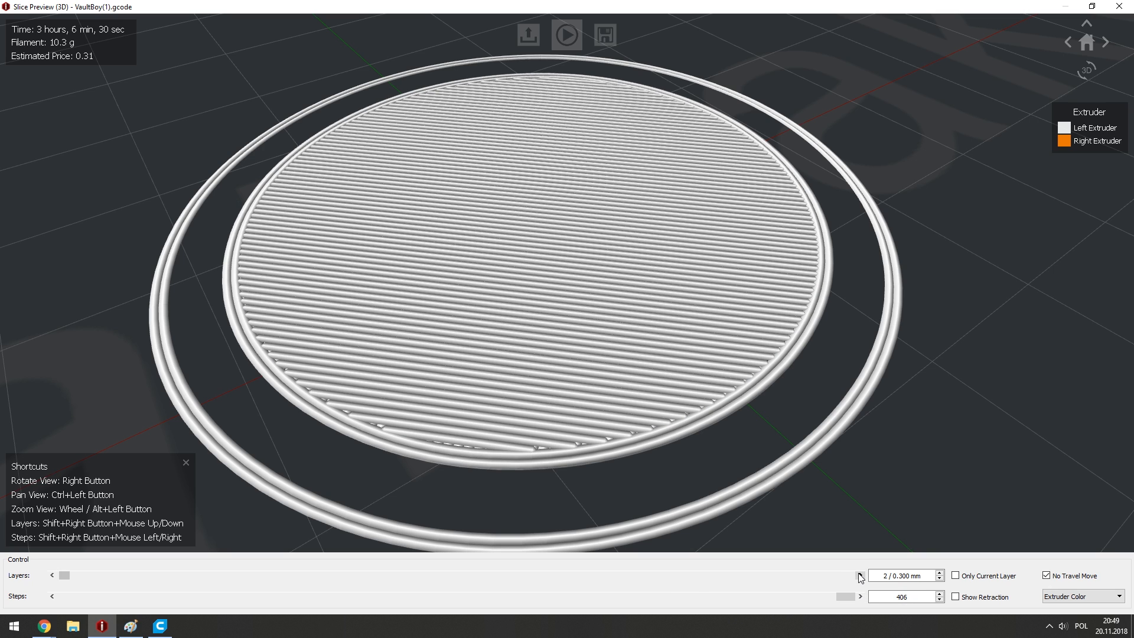
pyautogui.click(860, 575)
pyautogui.click(860, 575)
pyautogui.click(860, 576)
pyautogui.click(860, 575)
pyautogui.click(860, 575)
pyautogui.click(860, 575)
pyautogui.click(860, 575)
pyautogui.click(860, 576)
pyautogui.click(860, 575)
pyautogui.click(860, 575)
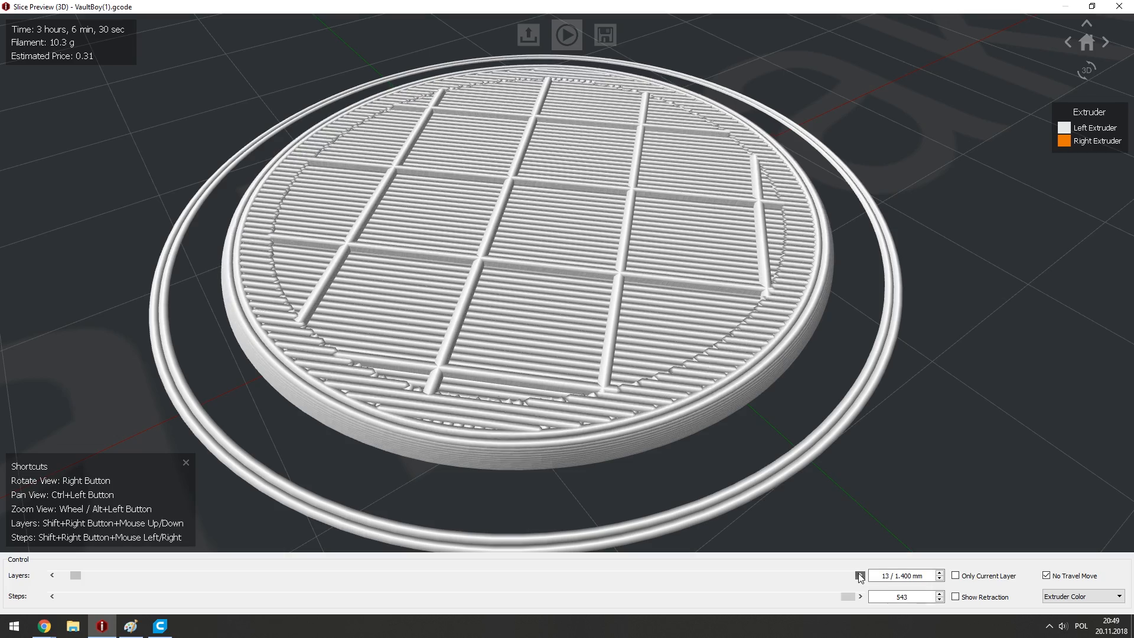
pyautogui.click(860, 575)
pyautogui.click(860, 576)
pyautogui.click(860, 575)
pyautogui.scroll(5, 508, 303)
pyautogui.scroll(3, 477, 277)
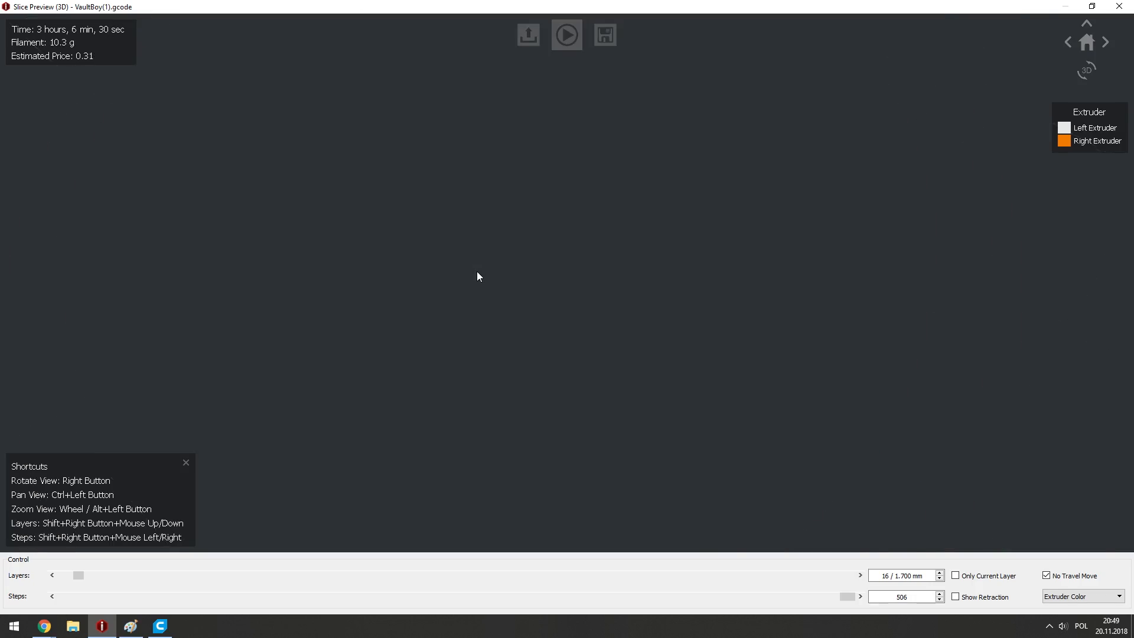
pyautogui.scroll(-3, 477, 271)
pyautogui.moveTo(477, 271); pyautogui.dragTo(768, 148, button='right')
pyautogui.click(1119, 6)
# Review the extrusion width and infill extrusion width percentage in the PLA template's advanced settings, and close the template selection without slicing.
pyautogui.click(567, 87)
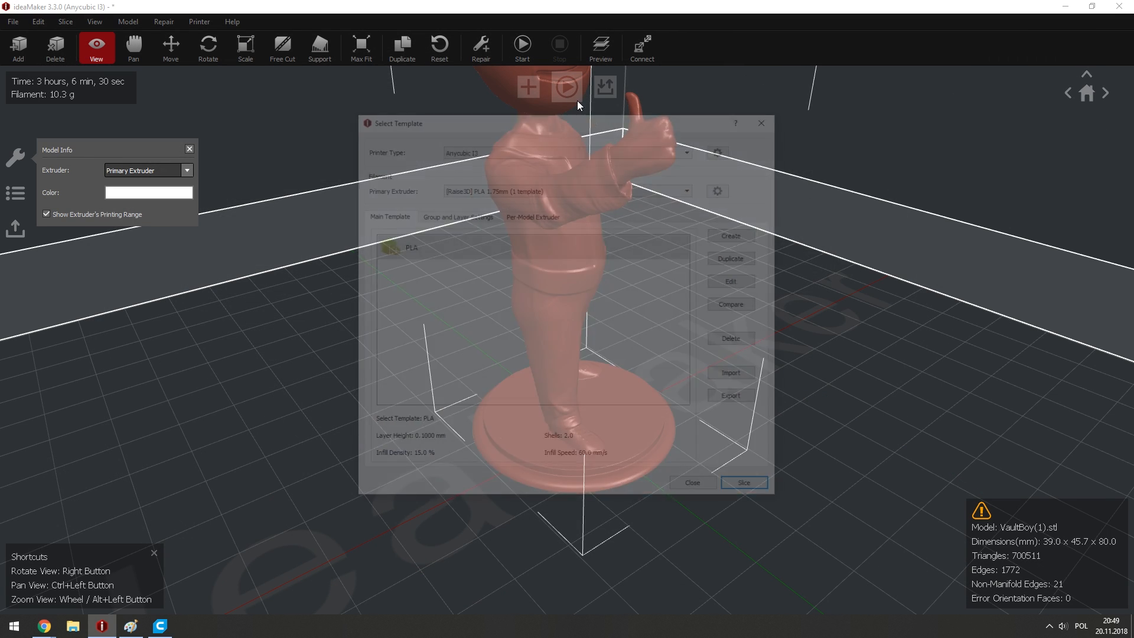
pyautogui.doubleClick(390, 248)
pyautogui.press('Return')
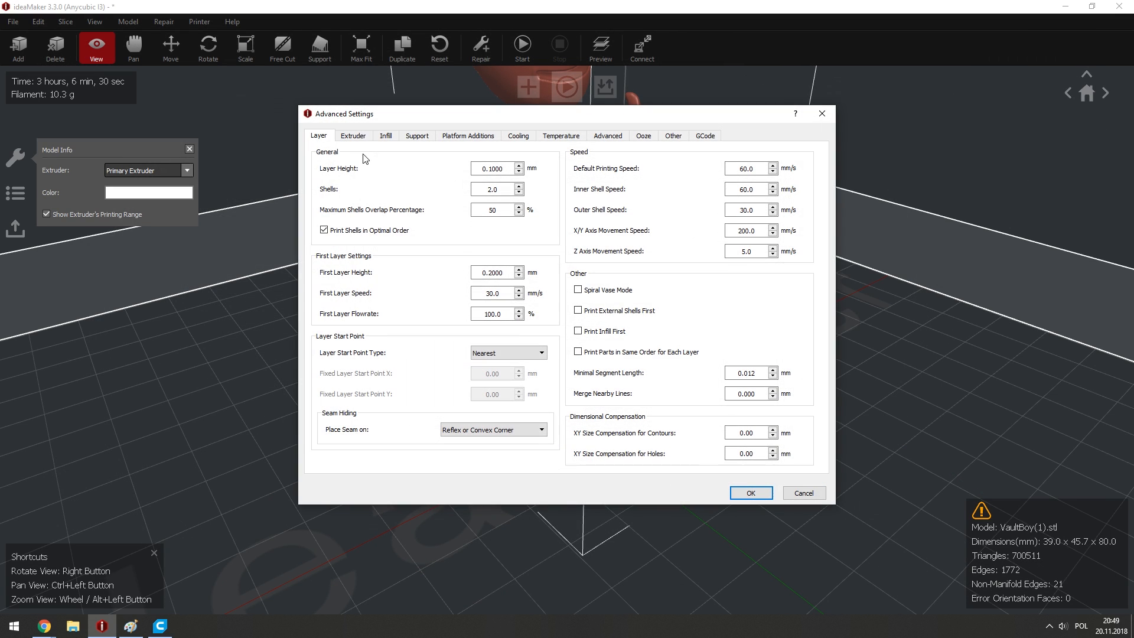
pyautogui.click(366, 137)
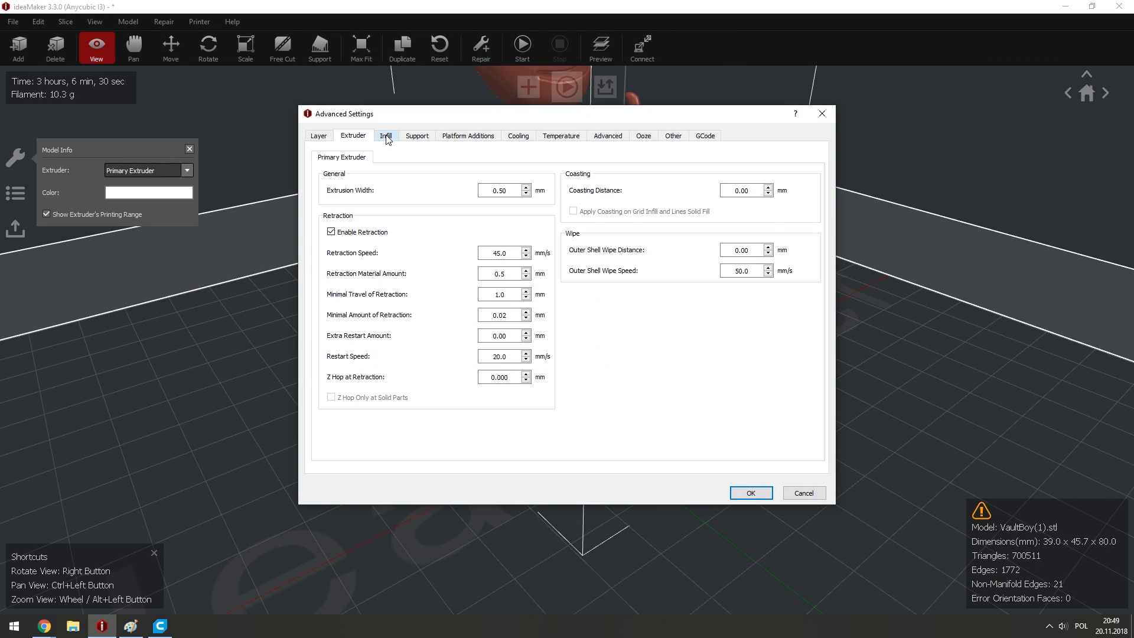
pyautogui.click(386, 136)
pyautogui.doubleClick(493, 292)
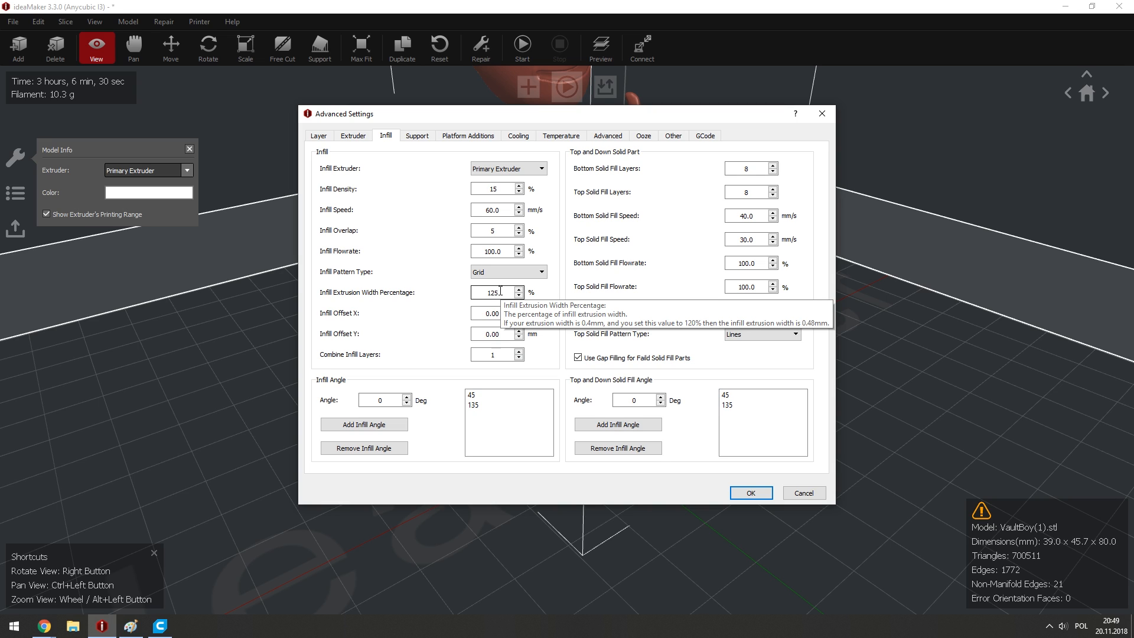
pyautogui.press('Return')
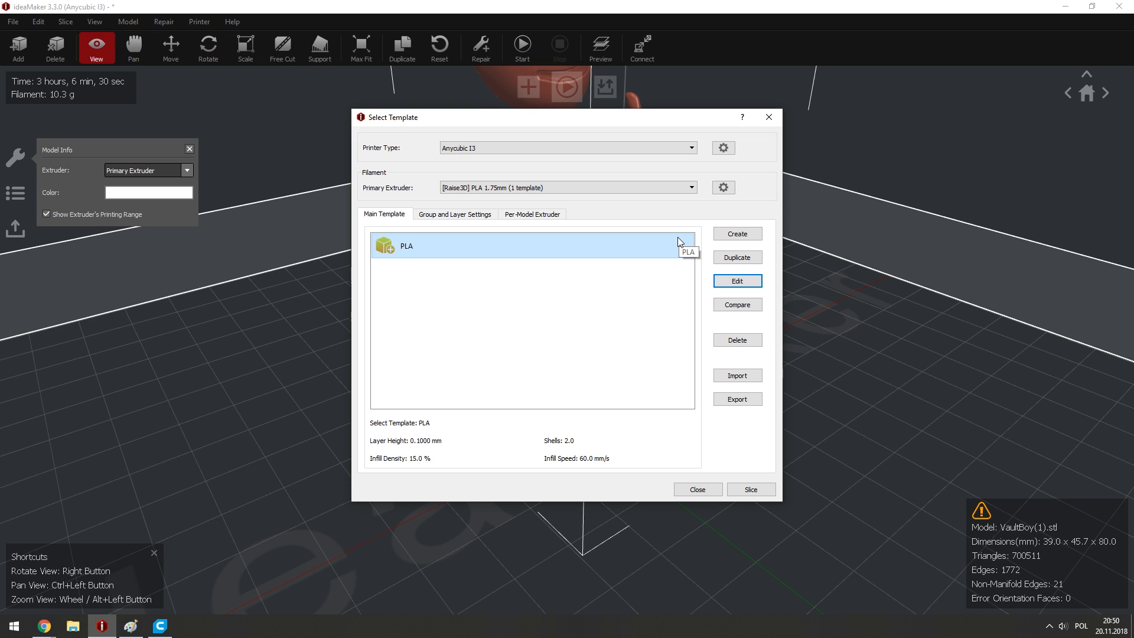
pyautogui.moveTo(695, 119); pyautogui.dragTo(671, 117)
pyautogui.click(744, 116)
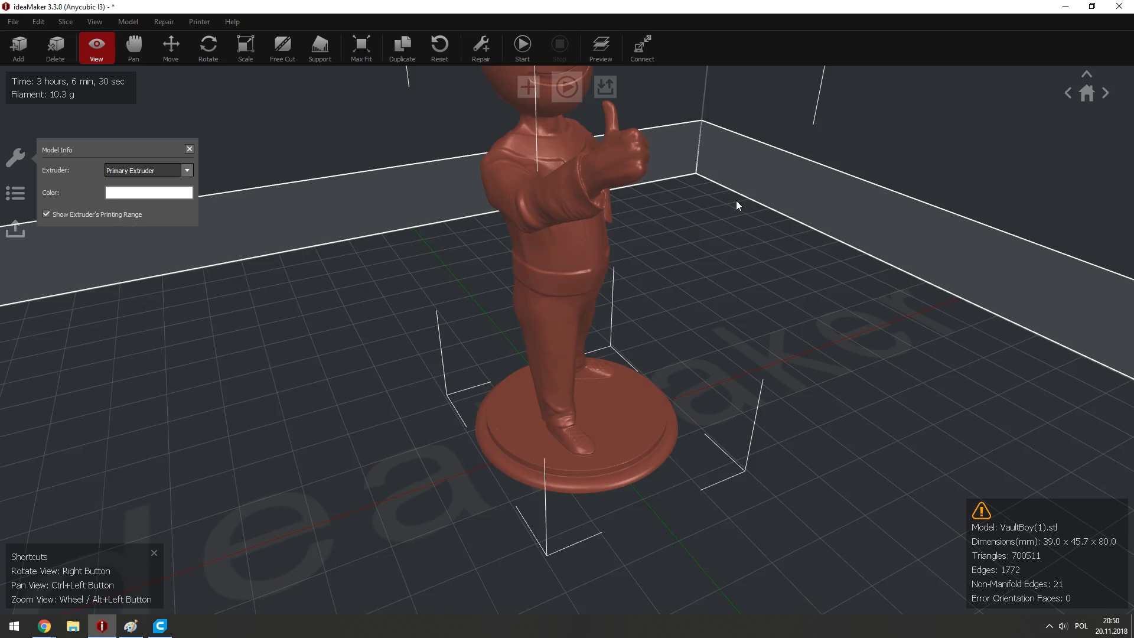
pyautogui.moveTo(736, 200); pyautogui.dragTo(752, 234, button='right')
pyautogui.moveTo(683, 235); pyautogui.dragTo(424, 218, button='right')
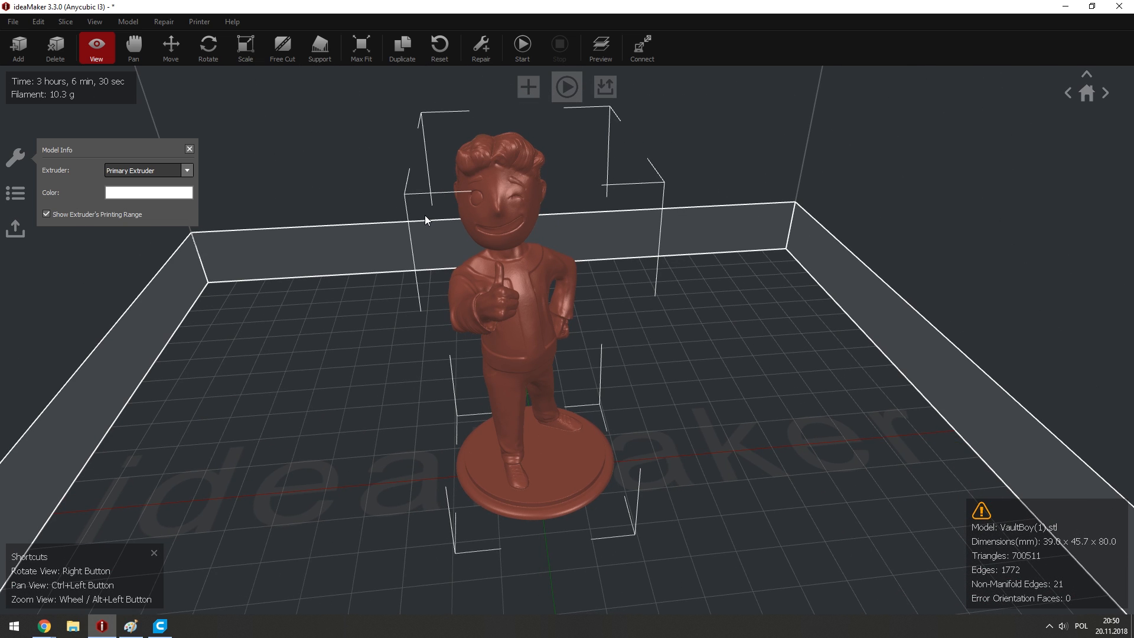
pyautogui.moveTo(511, 218); pyautogui.dragTo(376, 207, button='right')
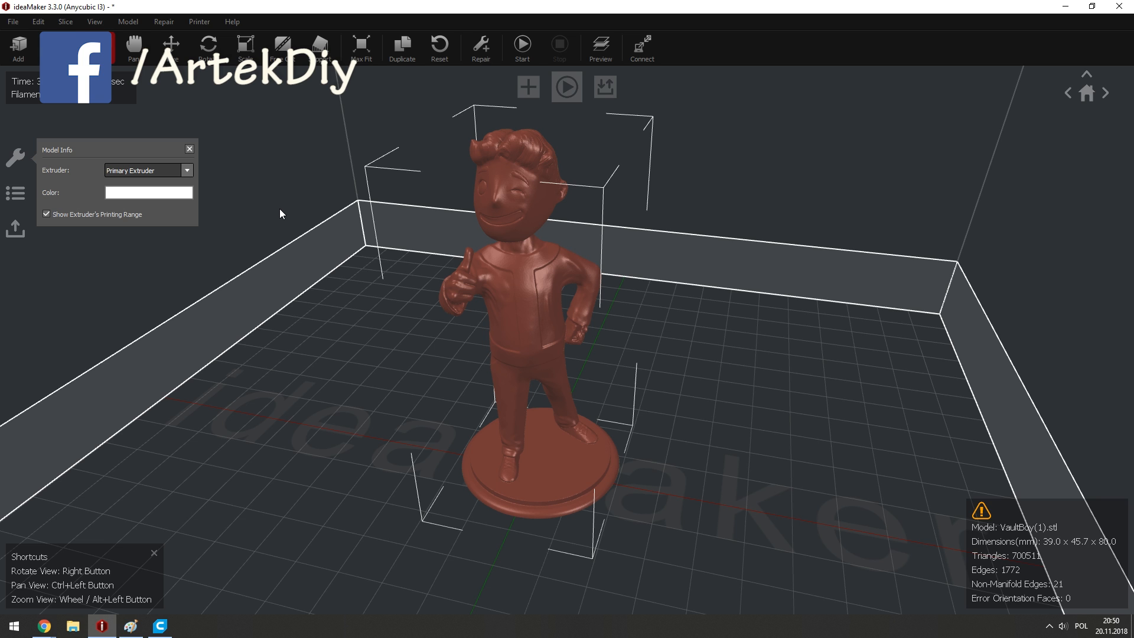
pyautogui.moveTo(280, 213); pyautogui.dragTo(997, 234, button='right')
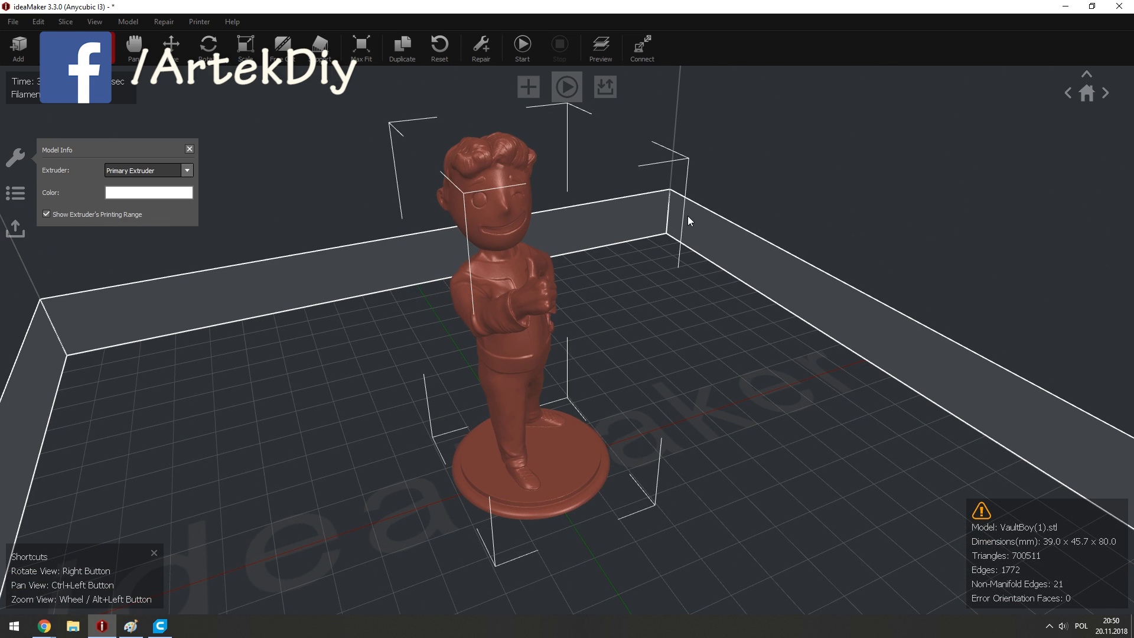